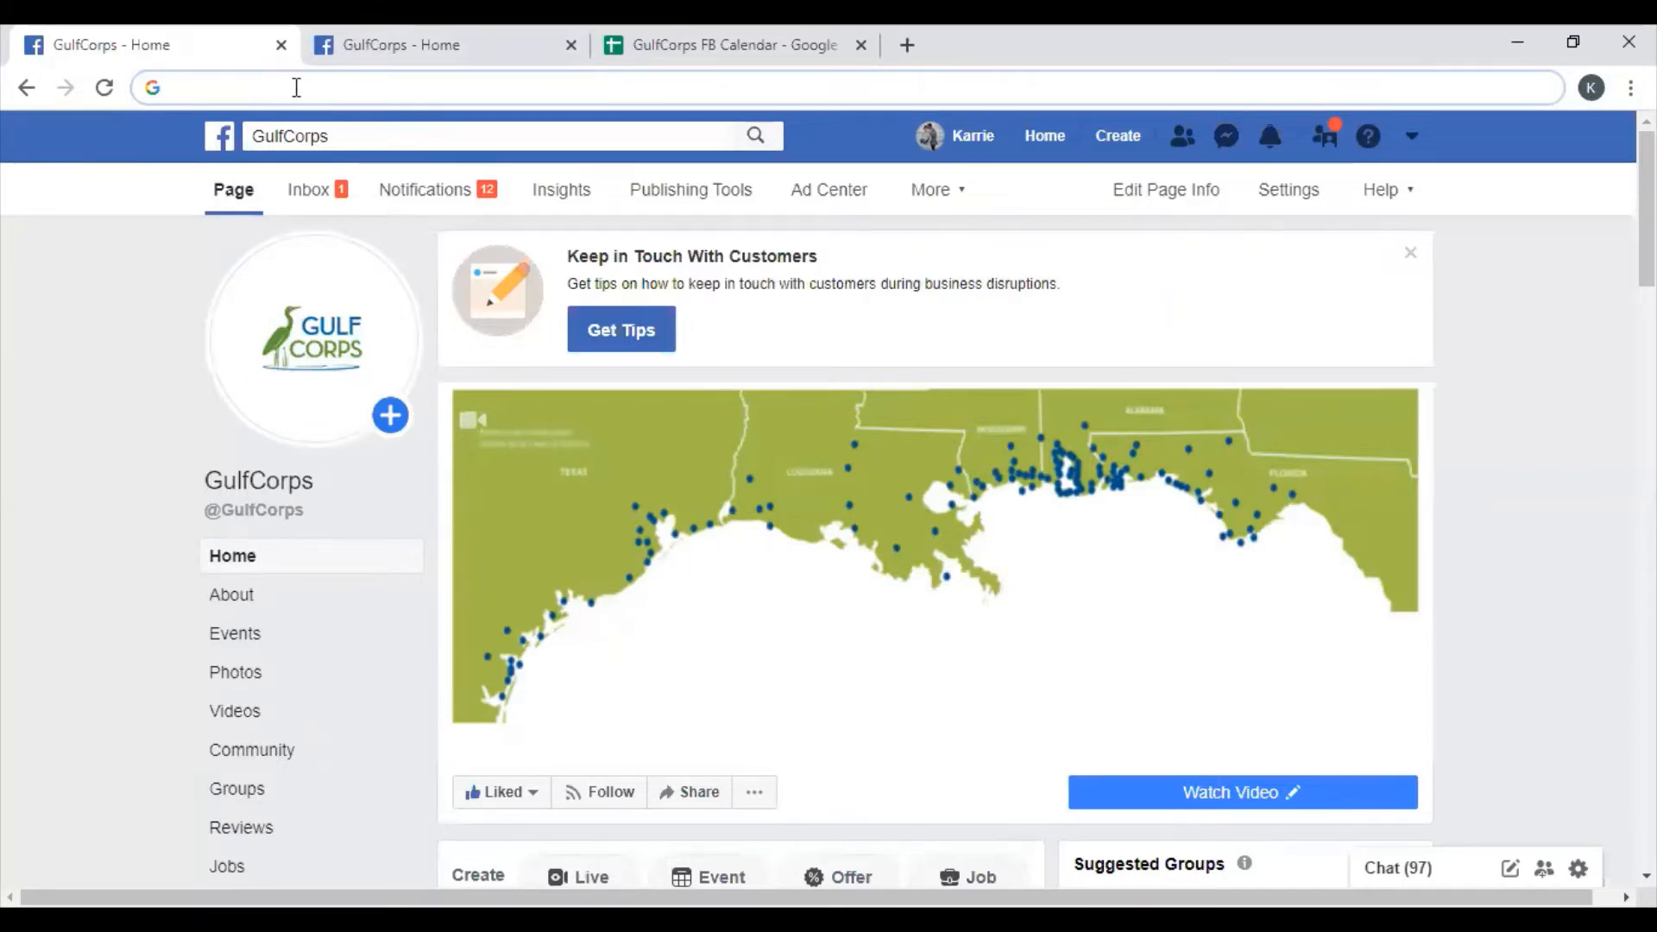
# - Go to google.com in Chrome
pyautogui.write('goog')
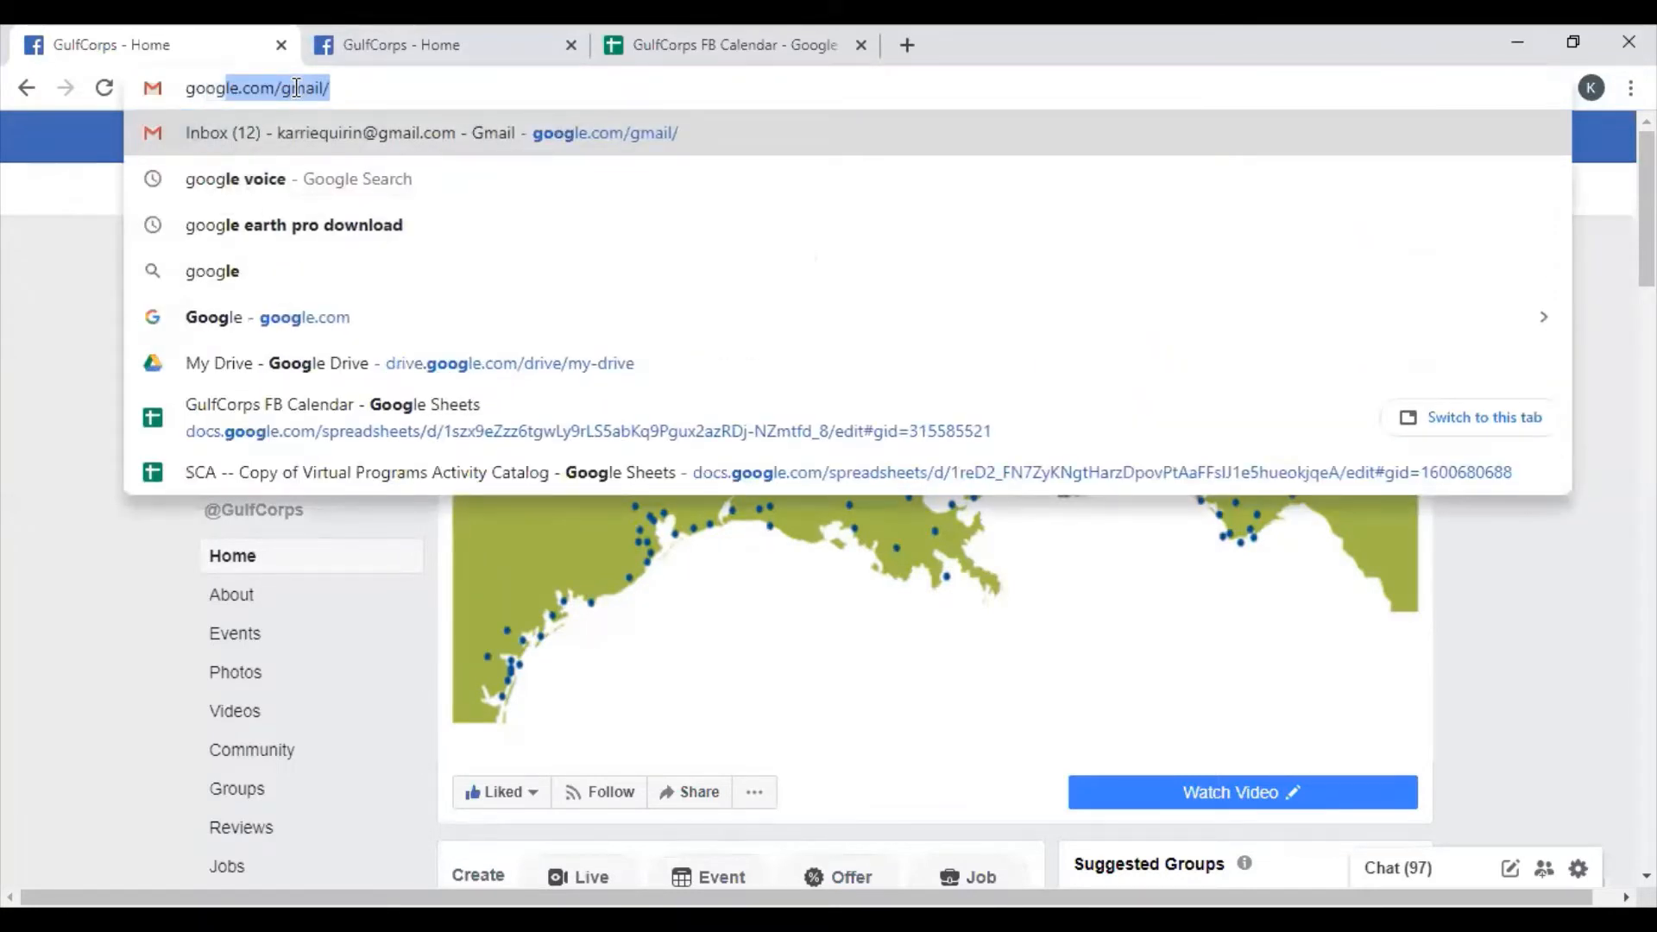
pyautogui.write('gl')
pyautogui.press('BackSpace')
pyautogui.press('BackSpace')
pyautogui.write('l')
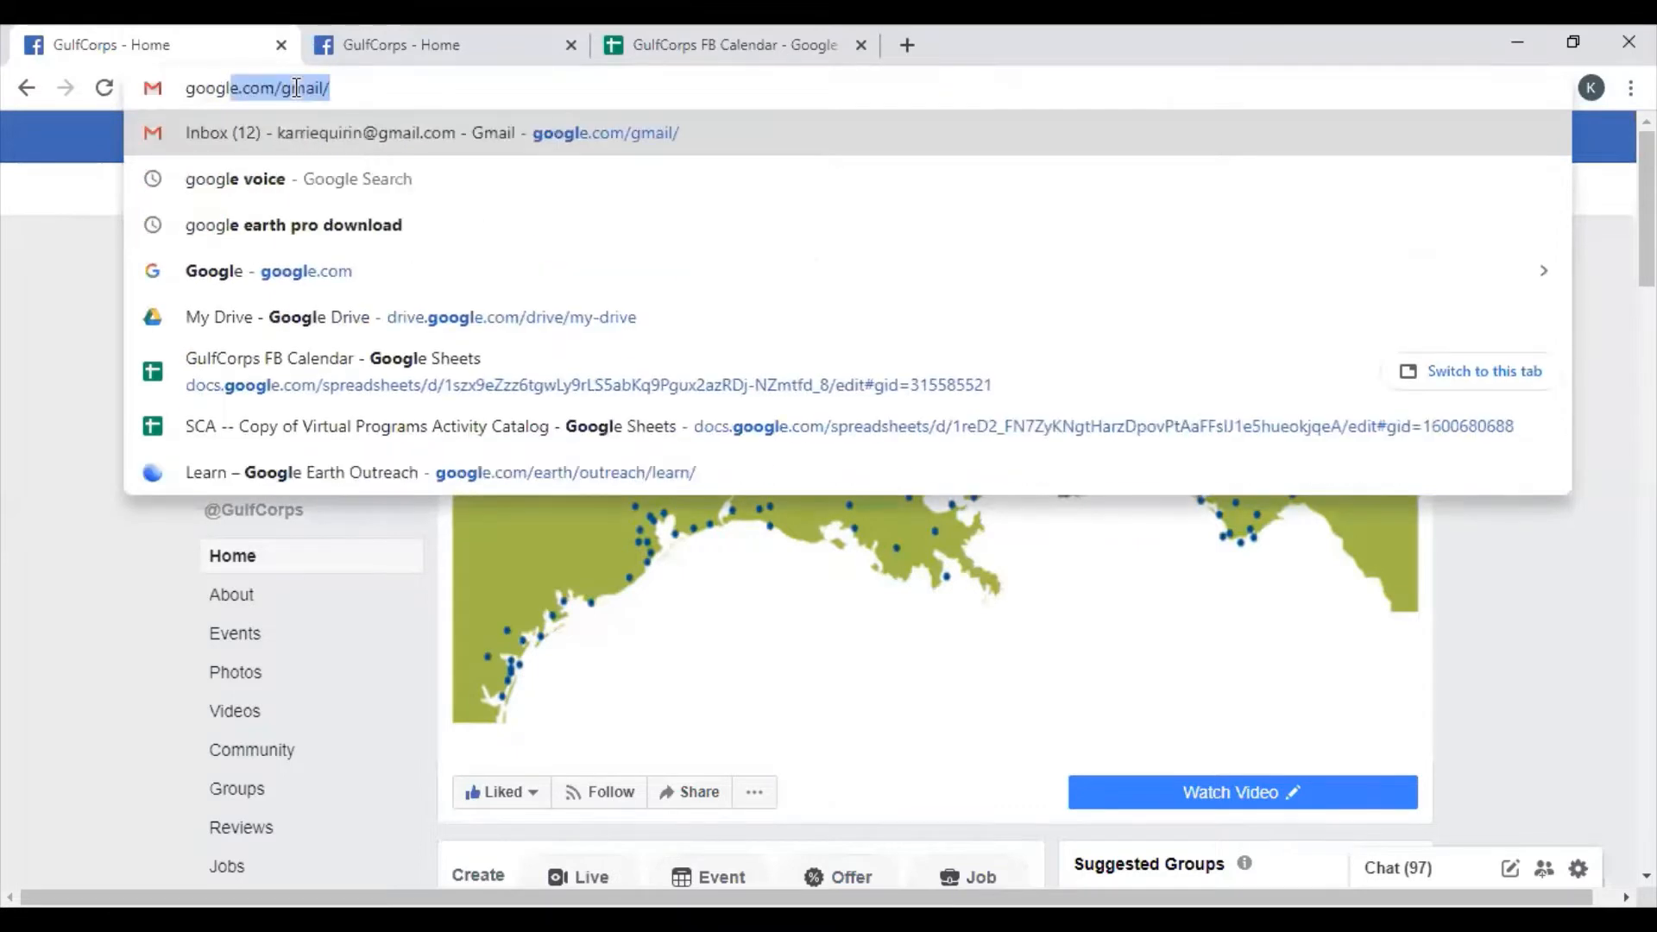
pyautogui.write('e.com')
pyautogui.press('Return')
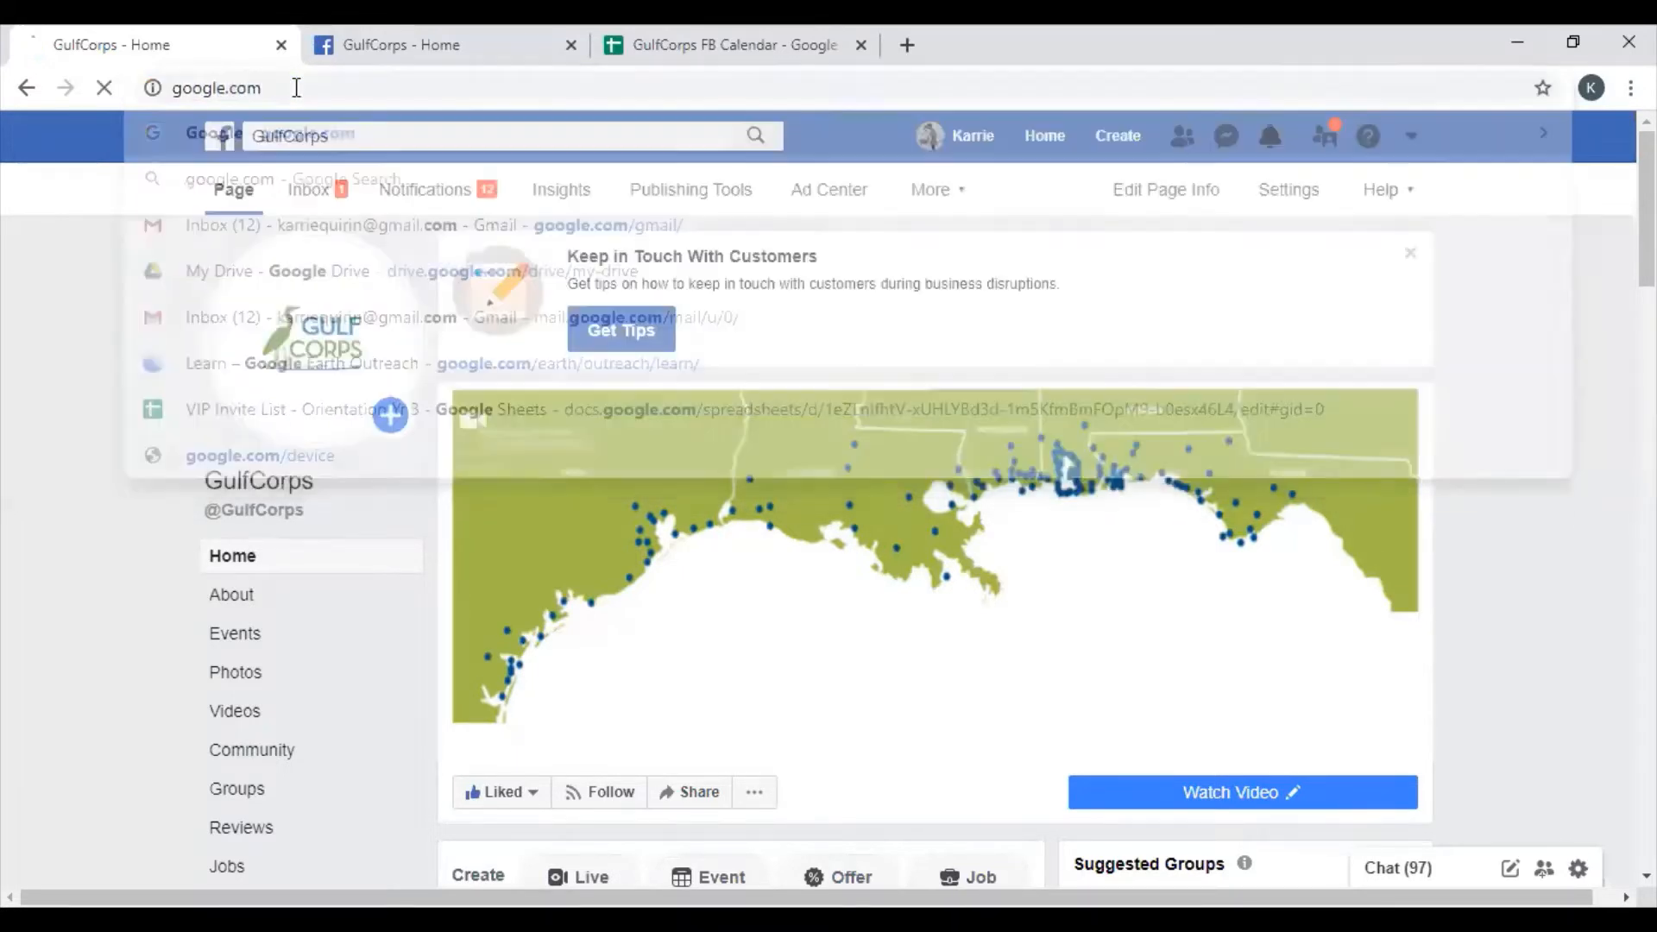
# - Search Google for 'google earth pro download'
pyautogui.click(609, 465)
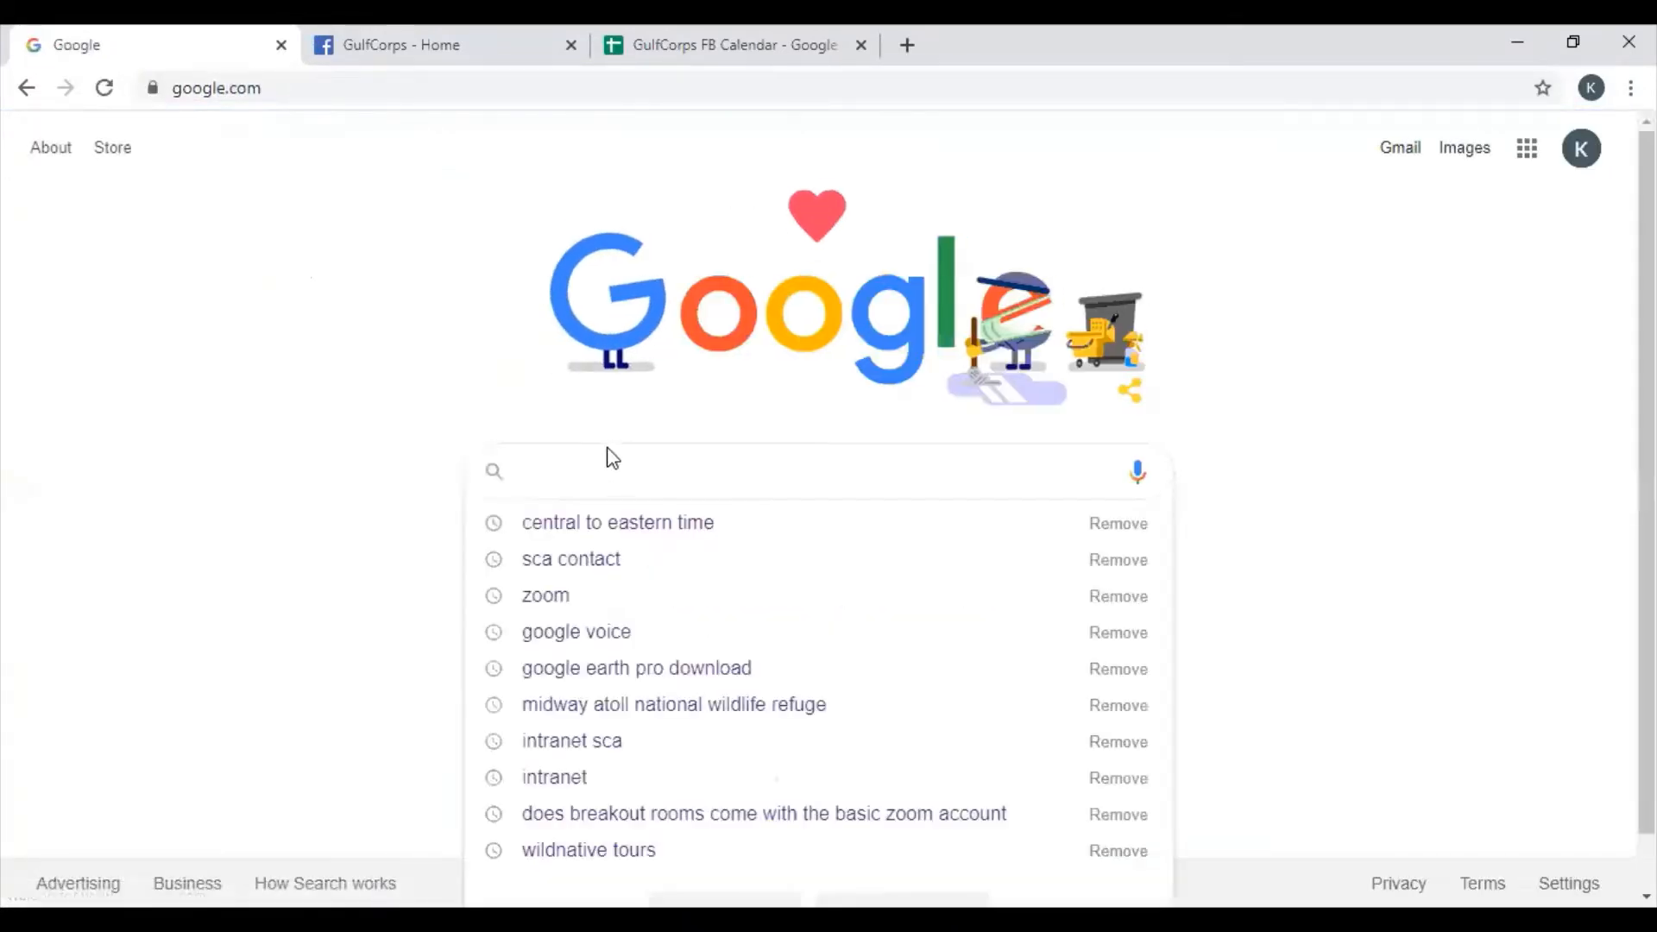
pyautogui.click(271, 608)
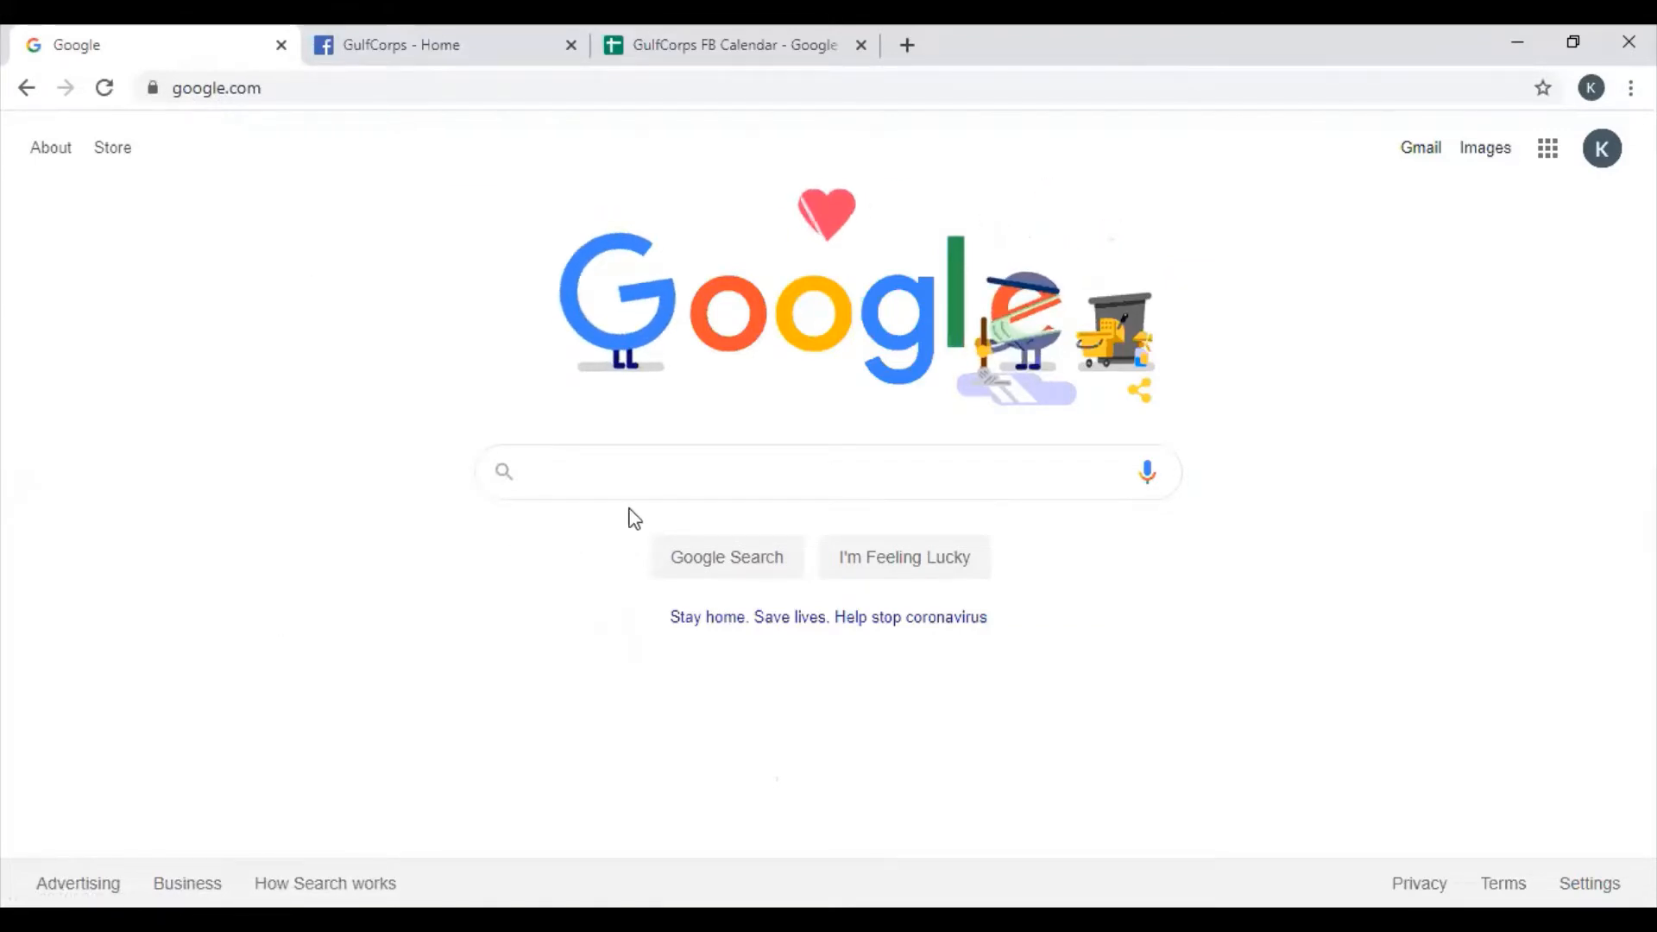
pyautogui.click(633, 469)
pyautogui.write('goo')
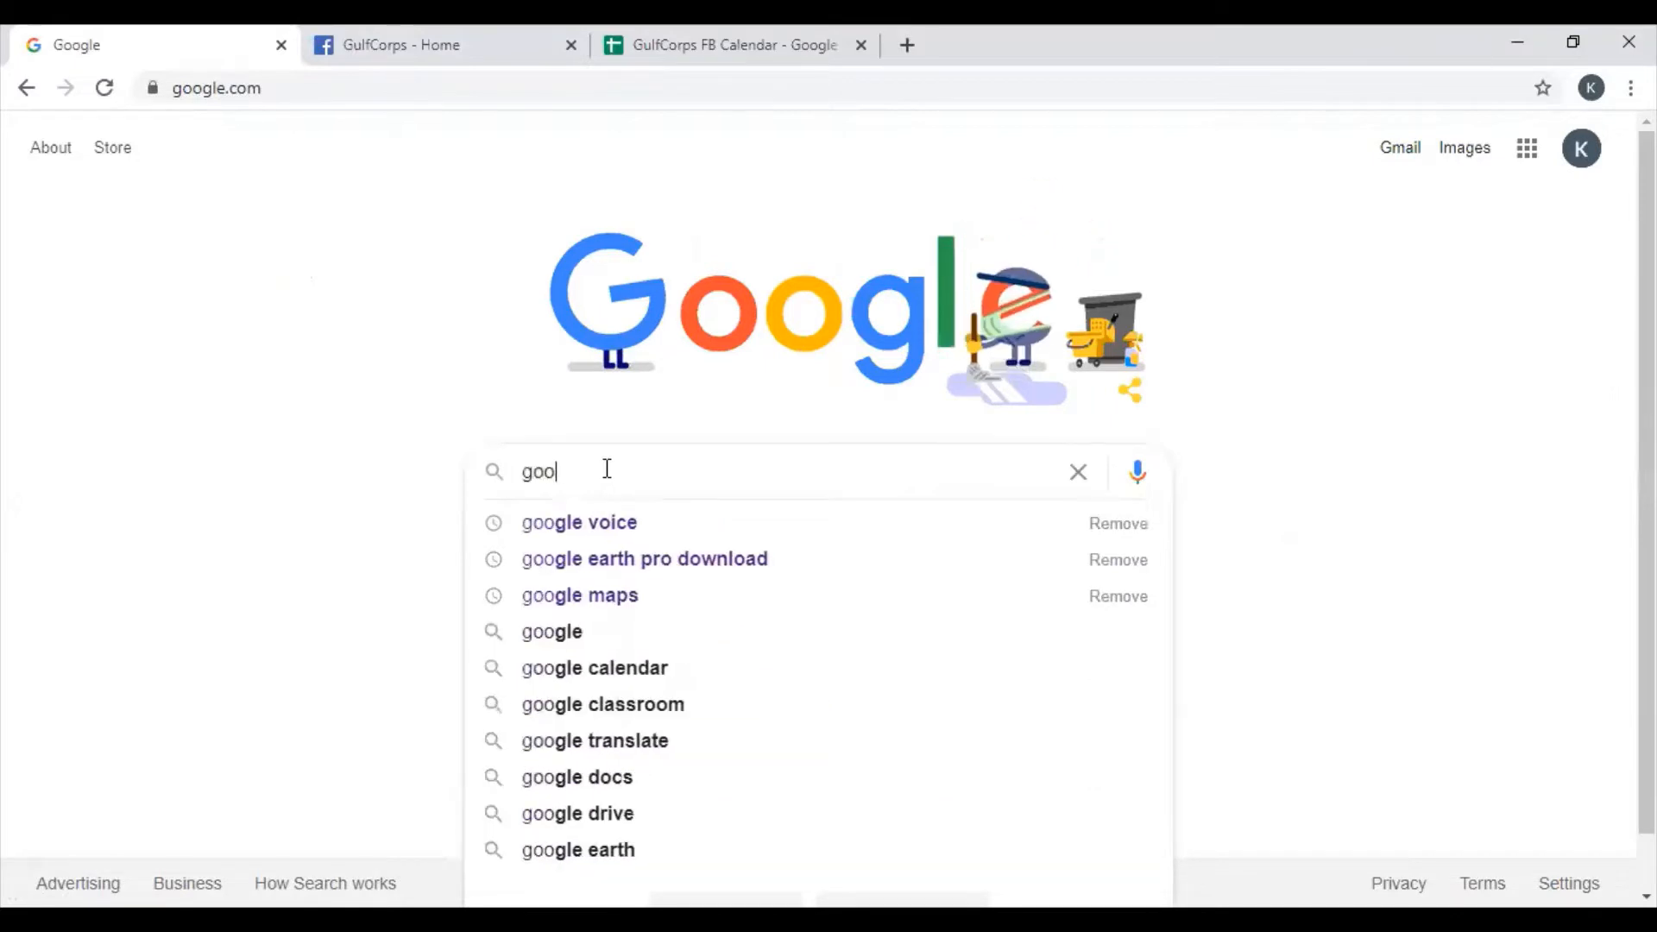
pyautogui.write('gle earth p')
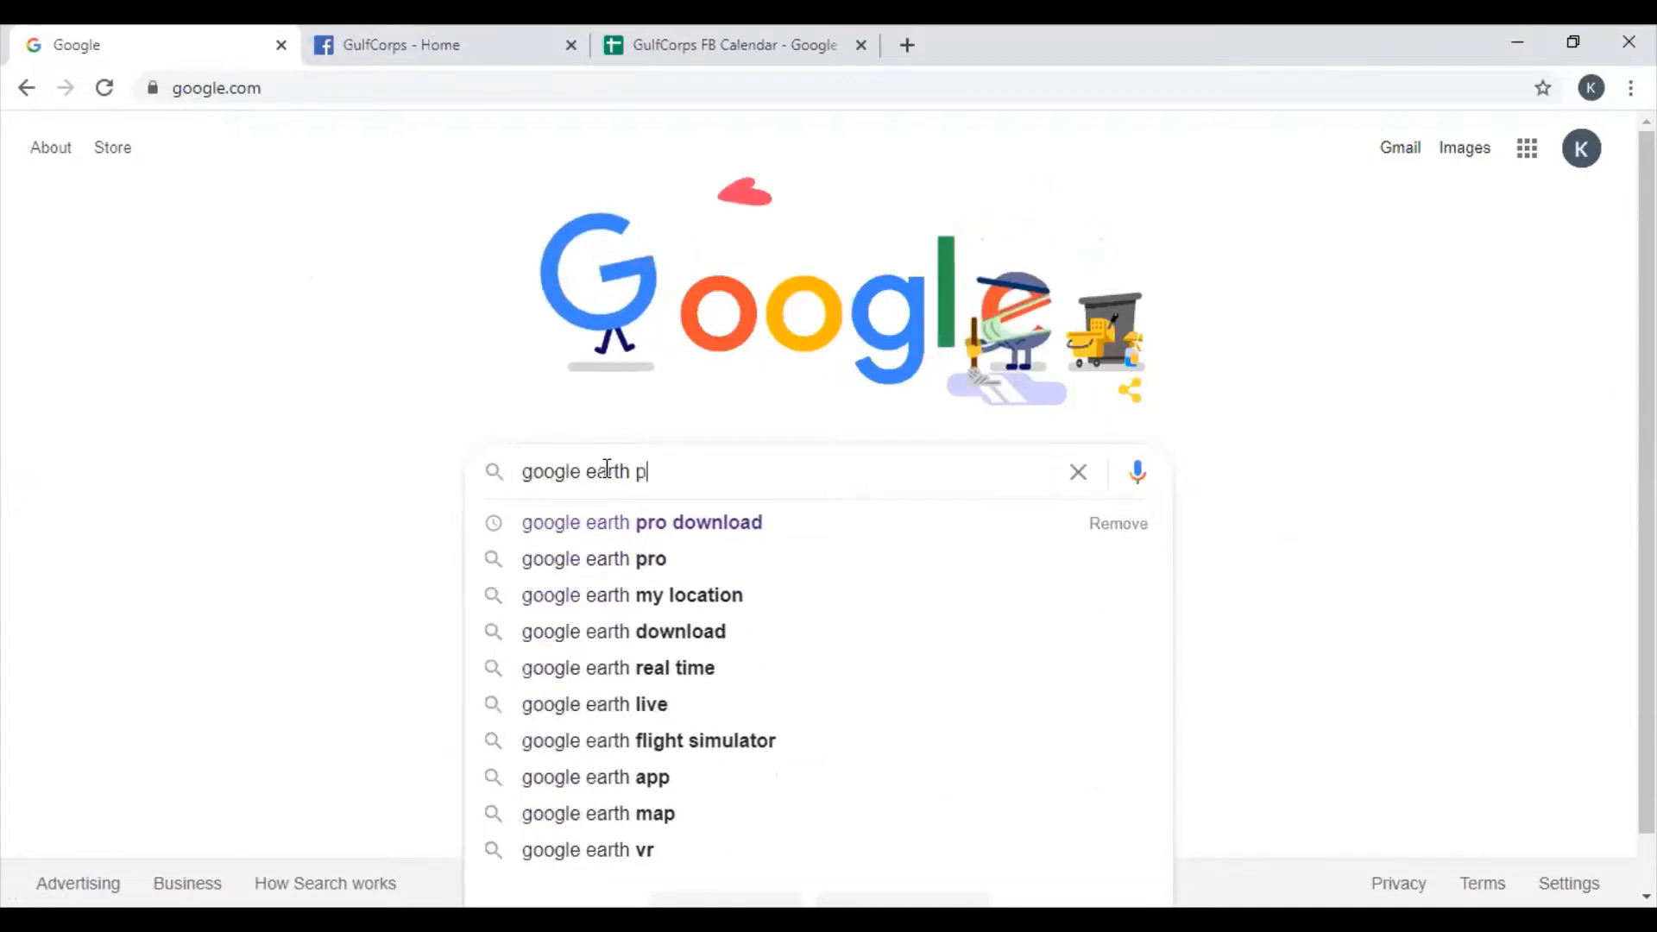
pyautogui.write('ro download')
pyautogui.press('Return')
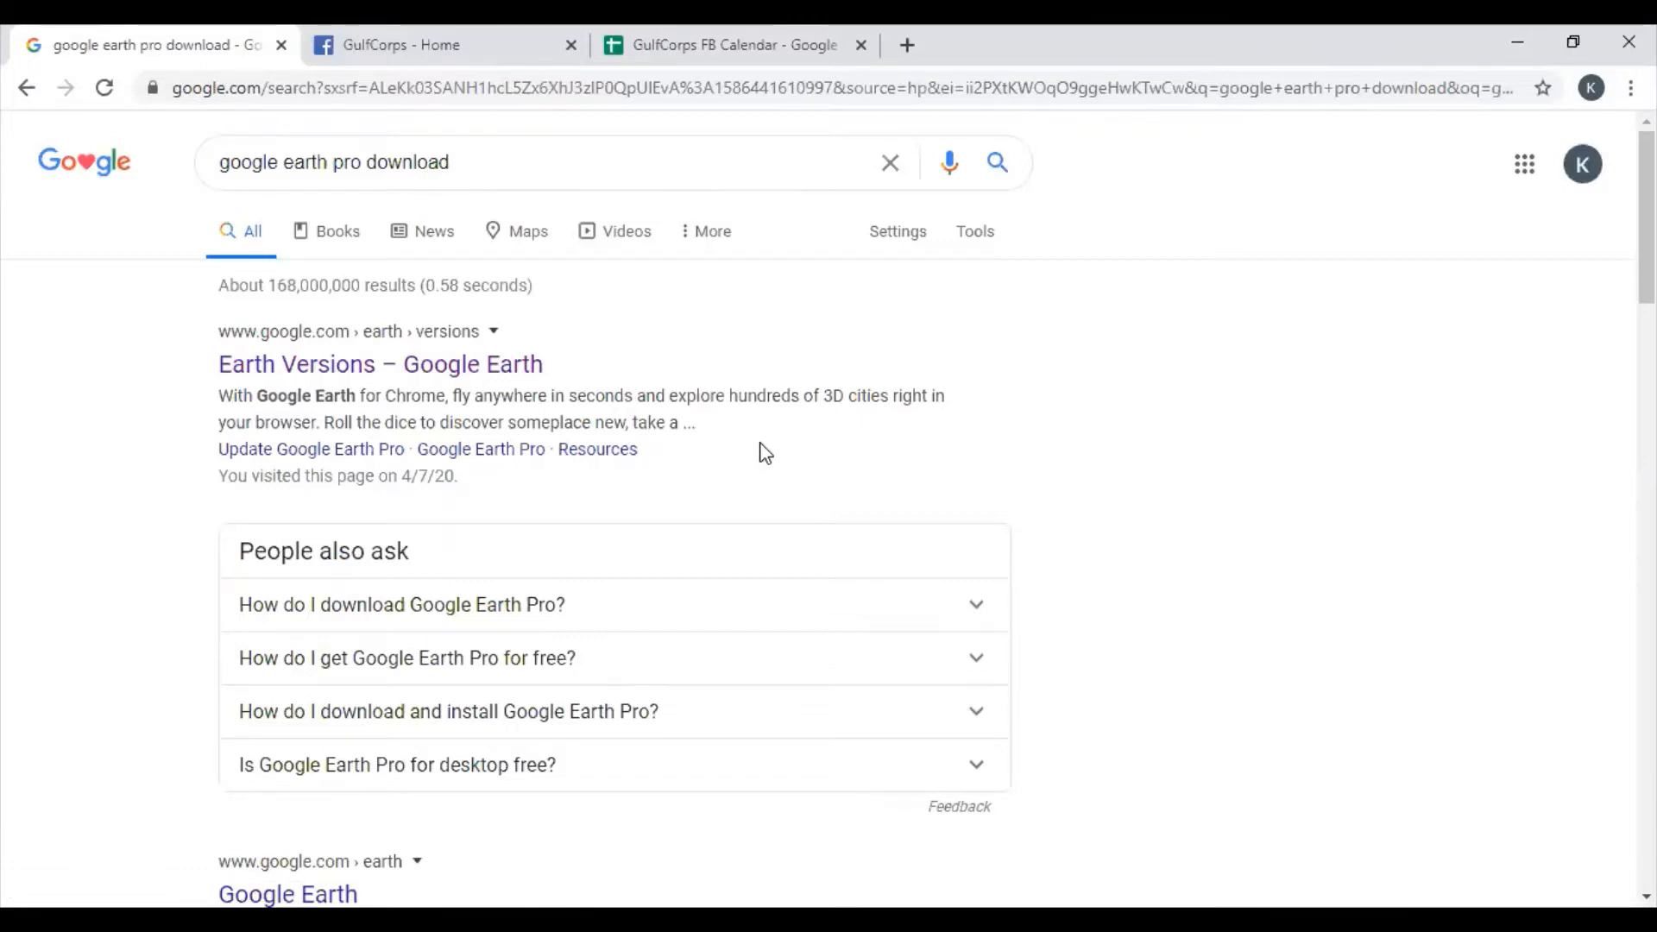
# - From Earth Versions, choose Google Earth Pro on desktop and accept the terms to download it
pyautogui.click(324, 376)
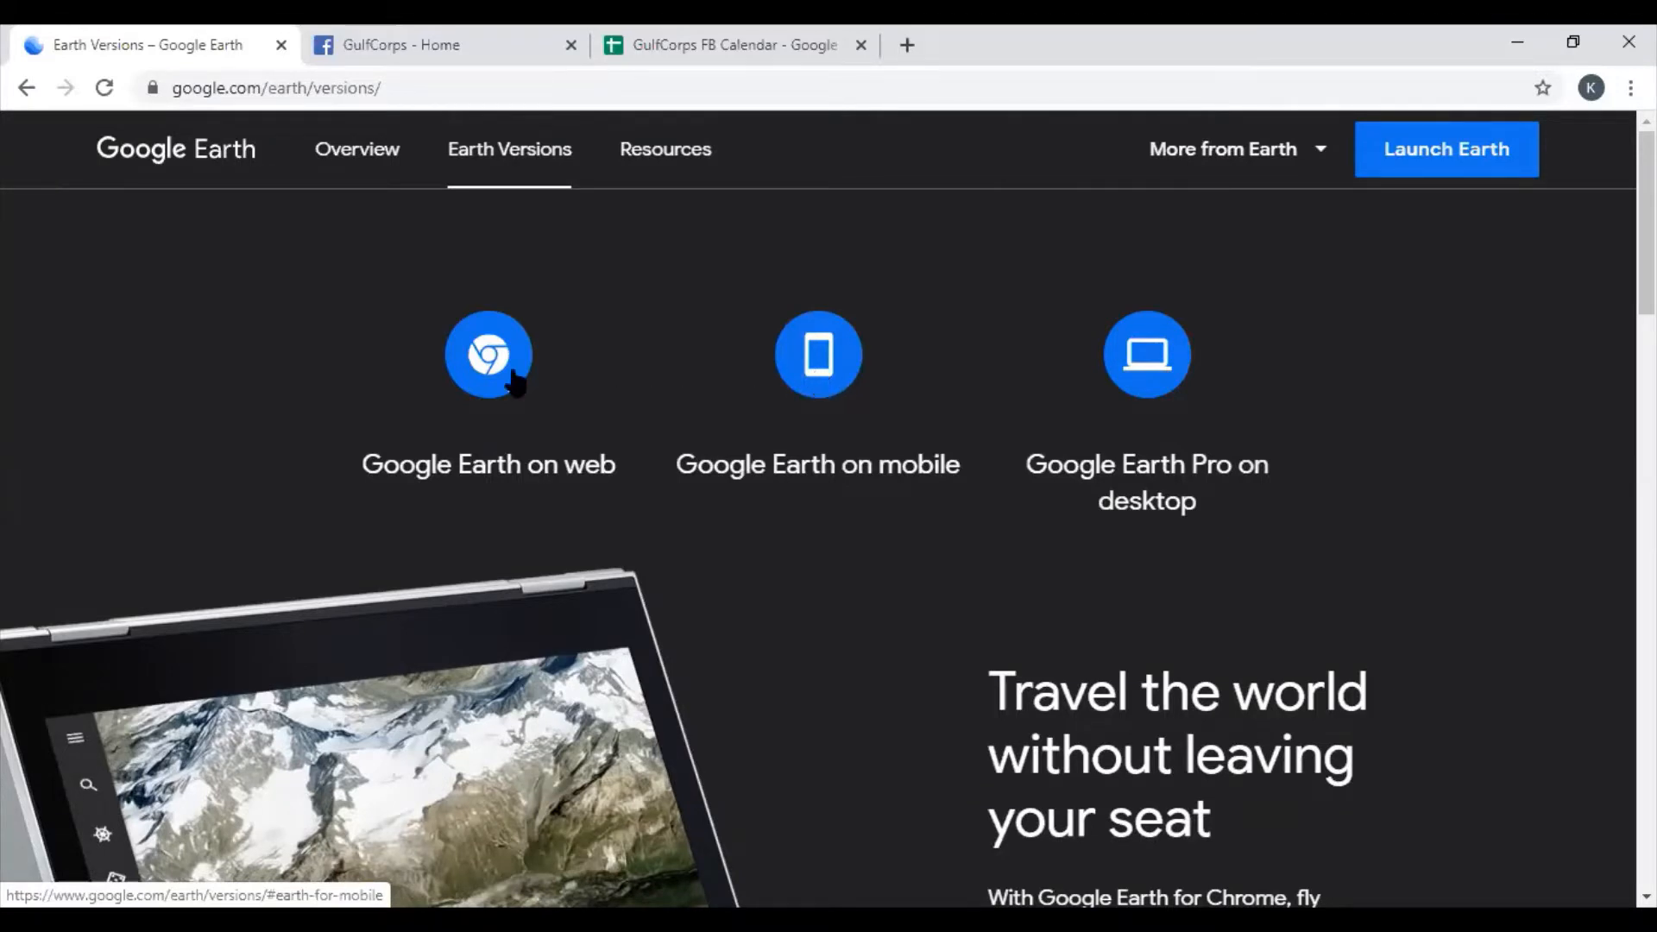
pyautogui.click(1148, 365)
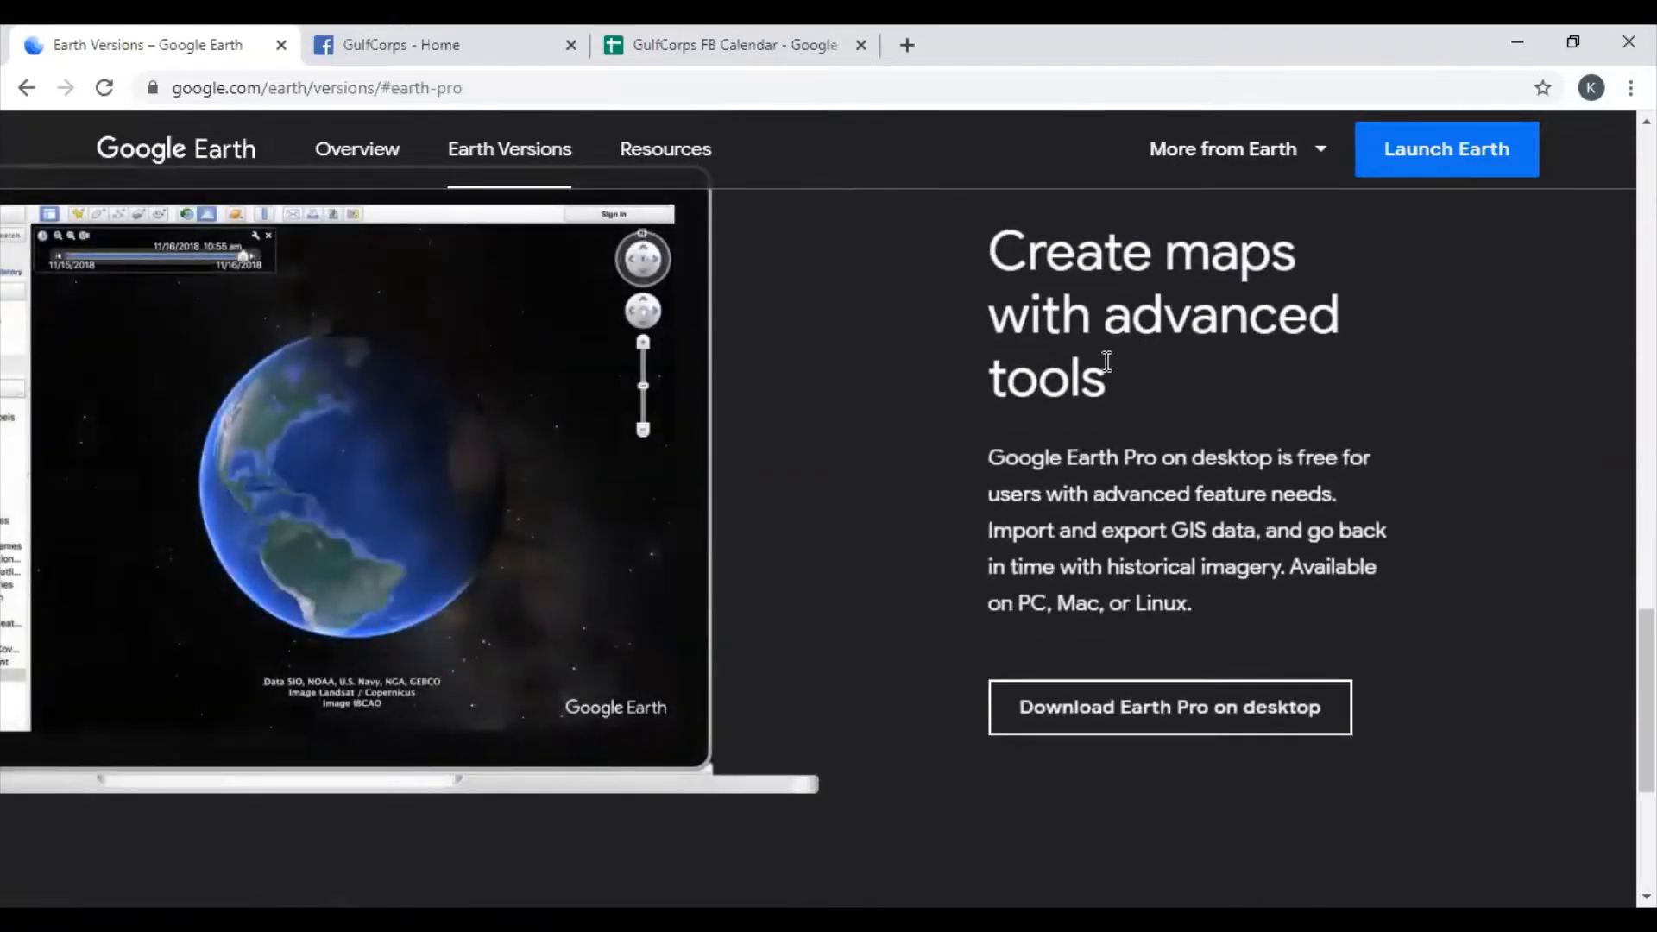
pyautogui.click(1171, 709)
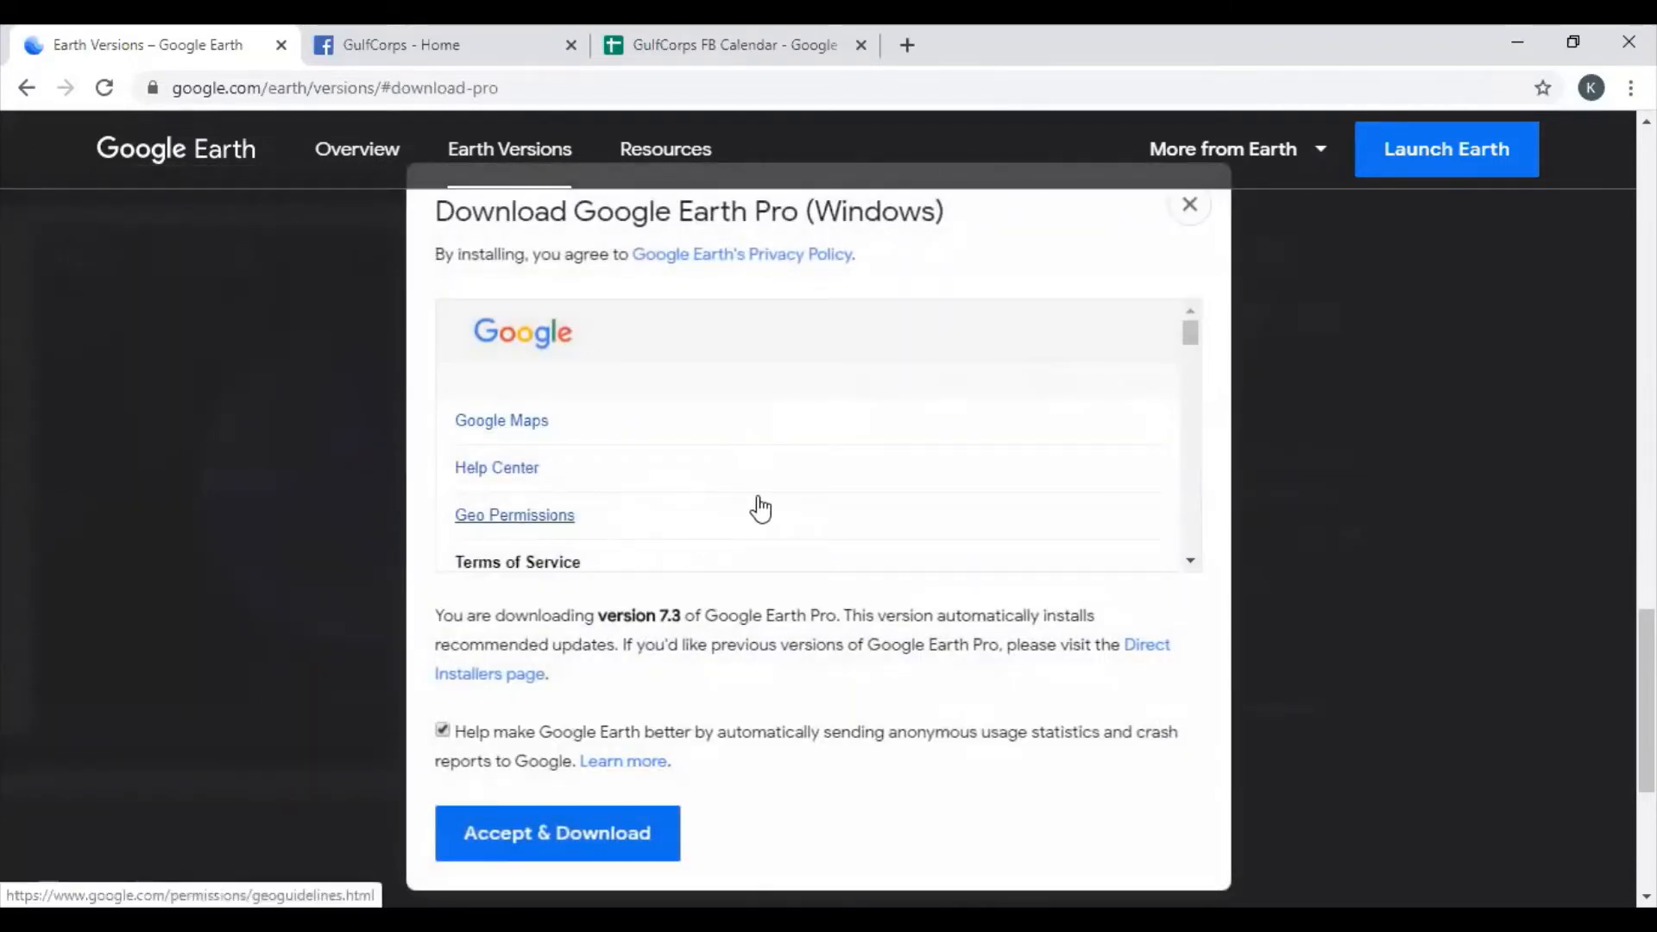
pyautogui.scroll(-3, 902, 481)
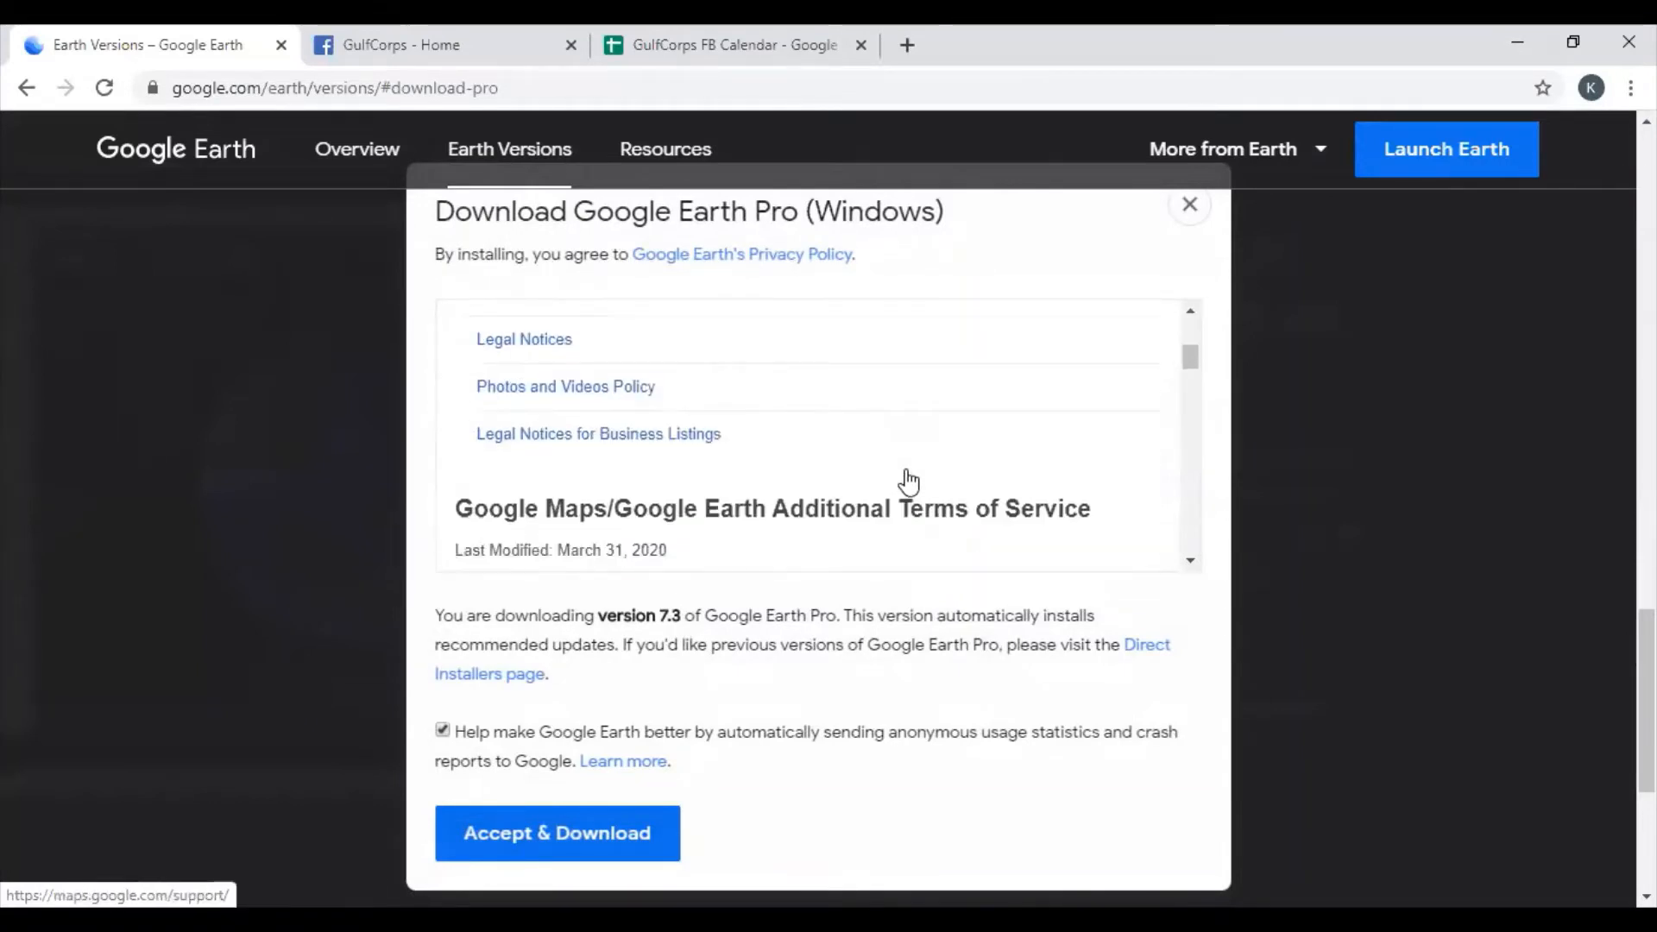
pyautogui.scroll(-20, 908, 480)
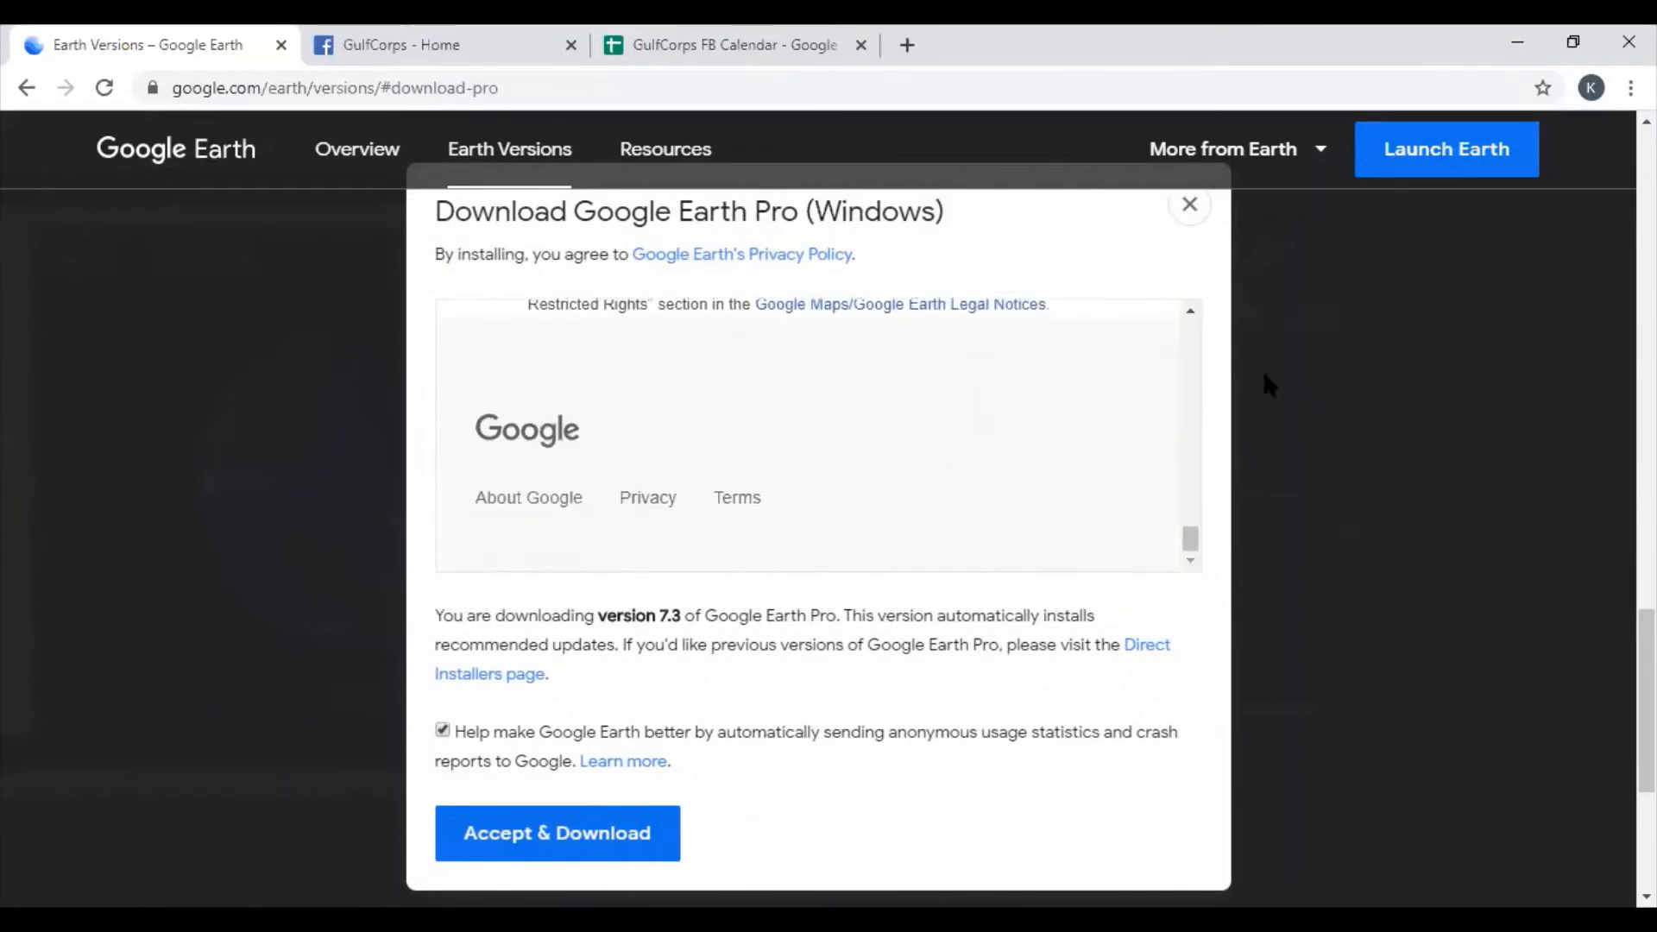
pyautogui.click(607, 835)
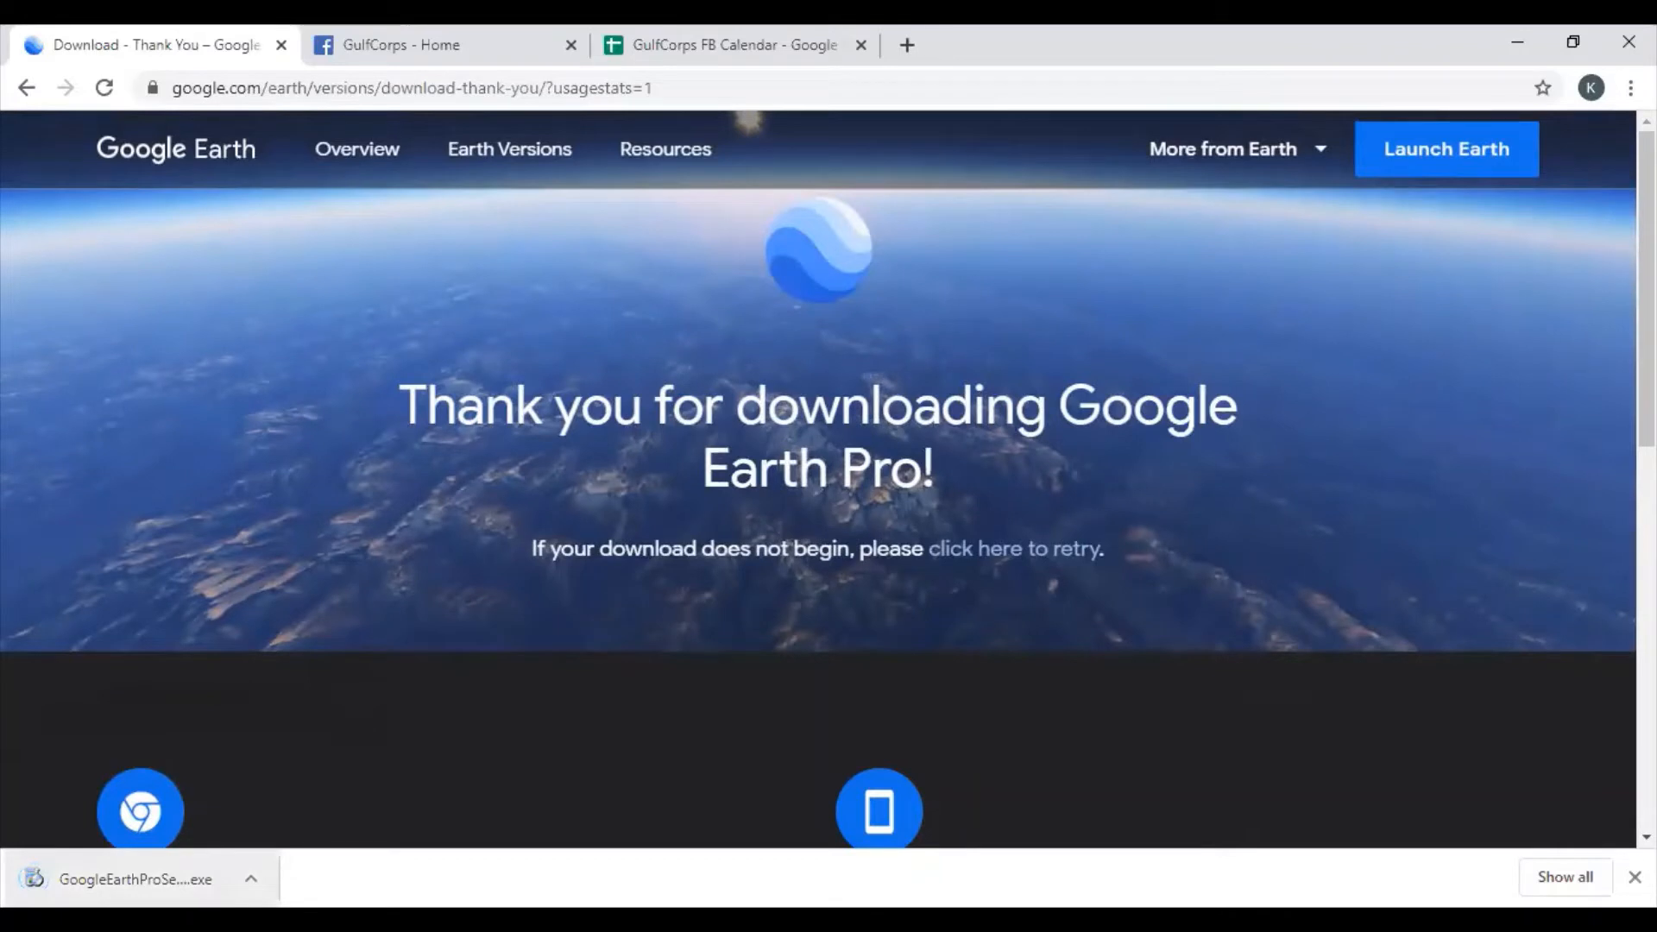
# - Run the downloaded GoogleEarthProSetup.exe installer to launch Google Earth Pro
pyautogui.click(184, 865)
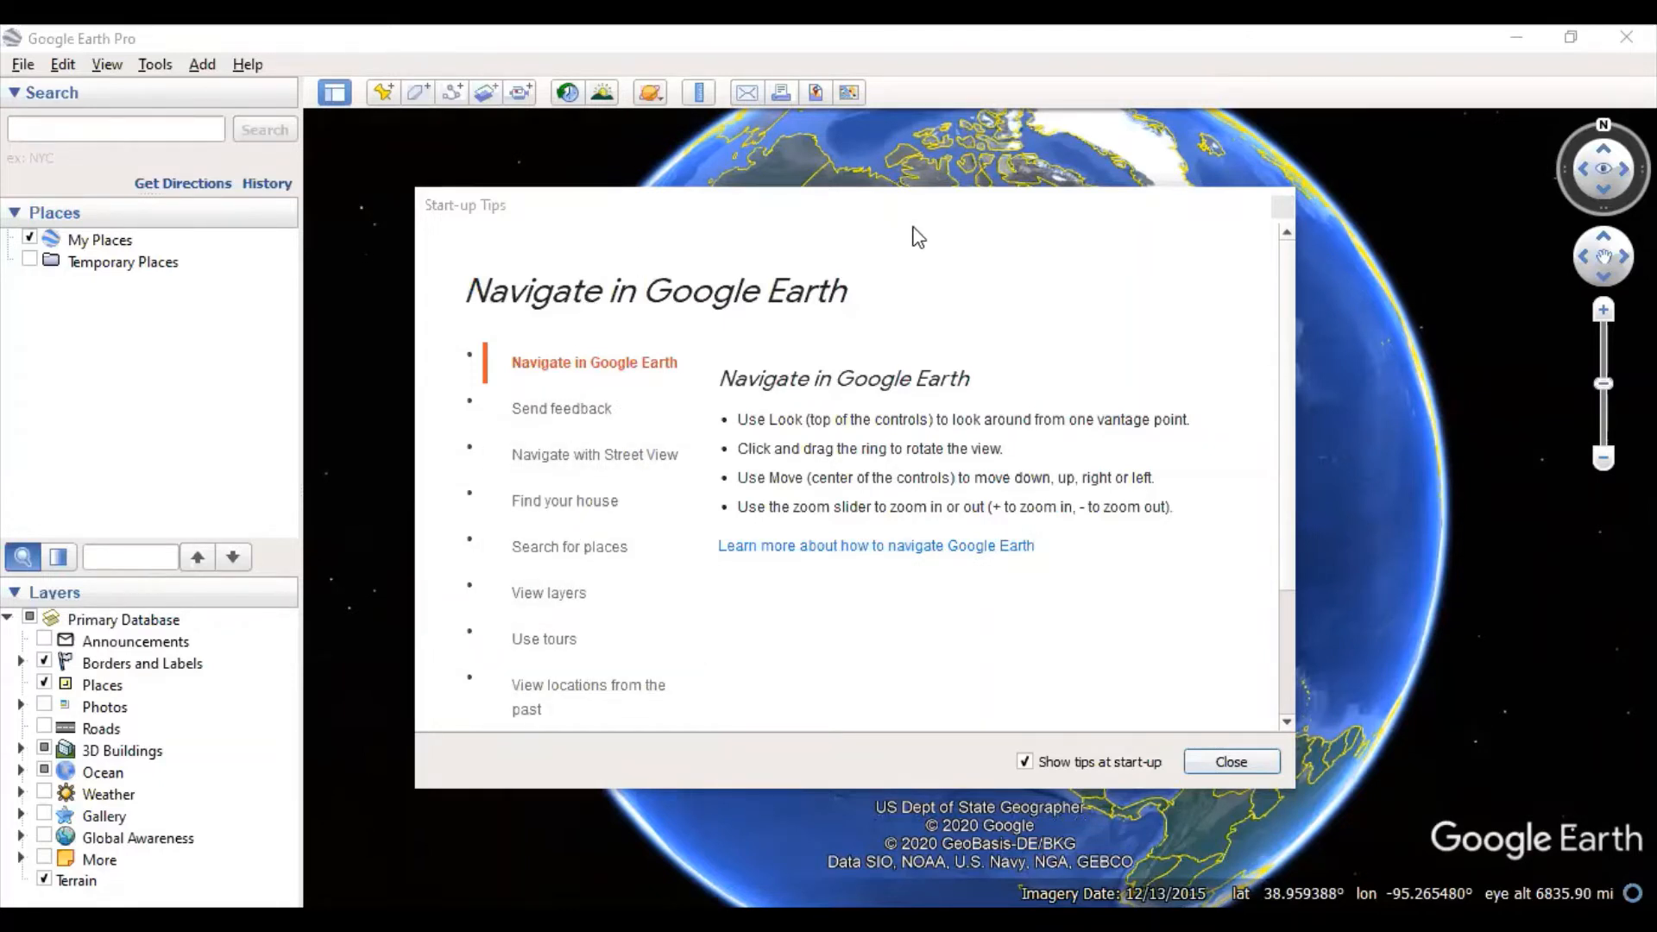
# - Drag the Start-up Tips window to the left, out of the way
pyautogui.moveTo(805, 221); pyautogui.dragTo(384, 158)
pyautogui.click(878, 234)
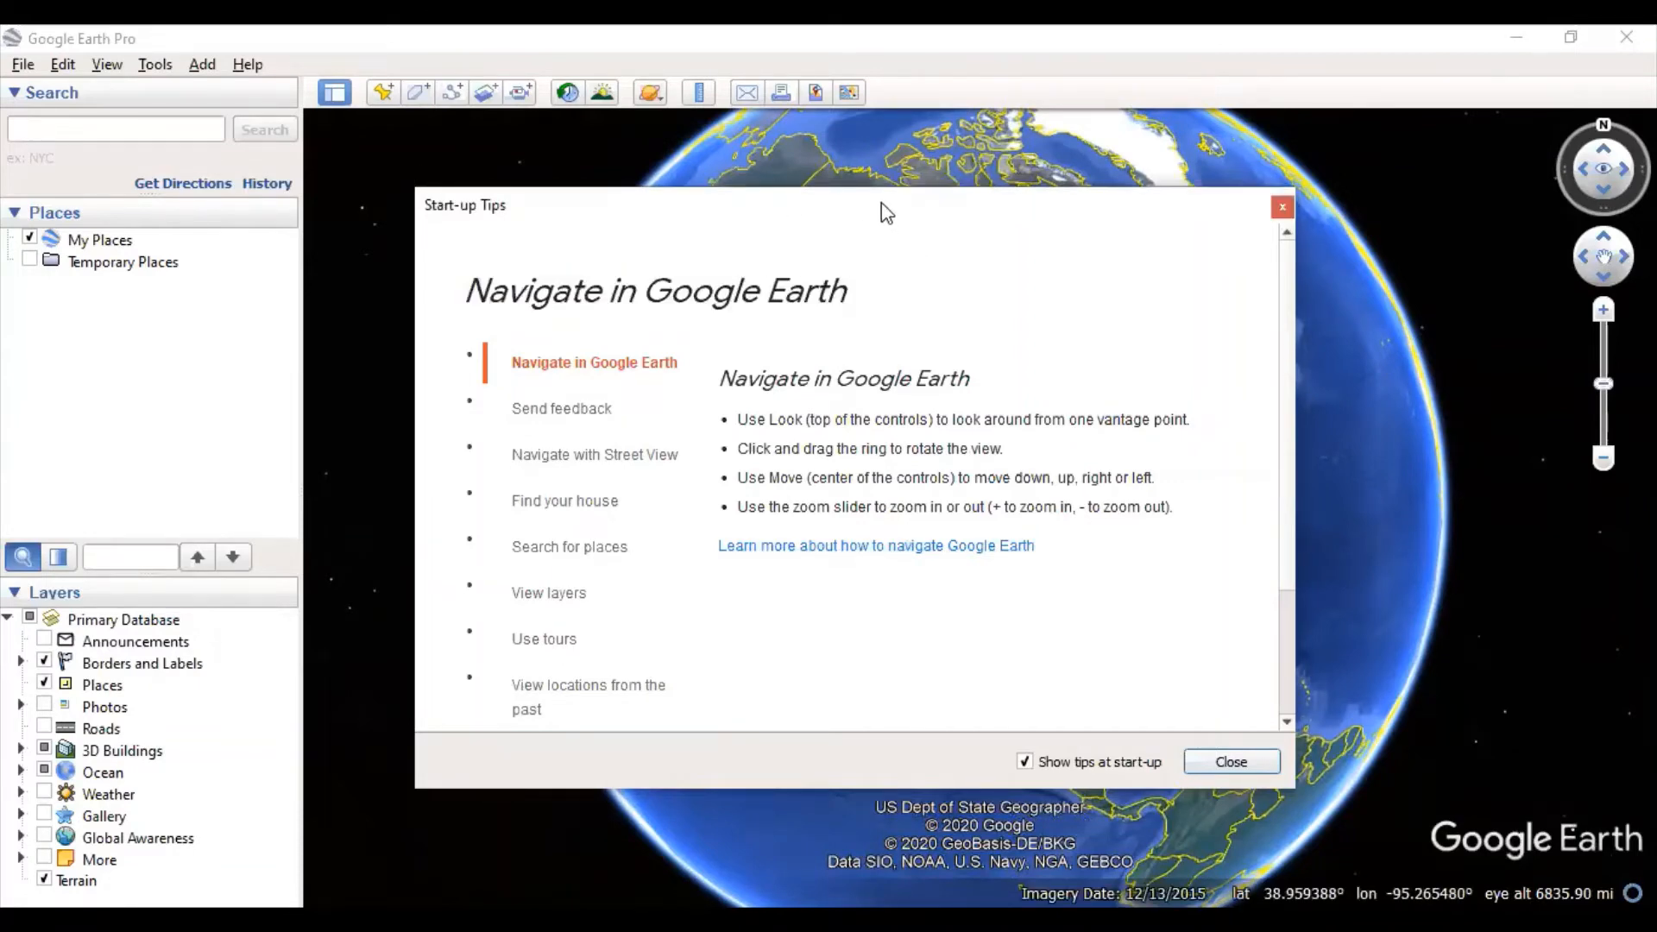
pyautogui.moveTo(867, 207); pyautogui.dragTo(414, 142)
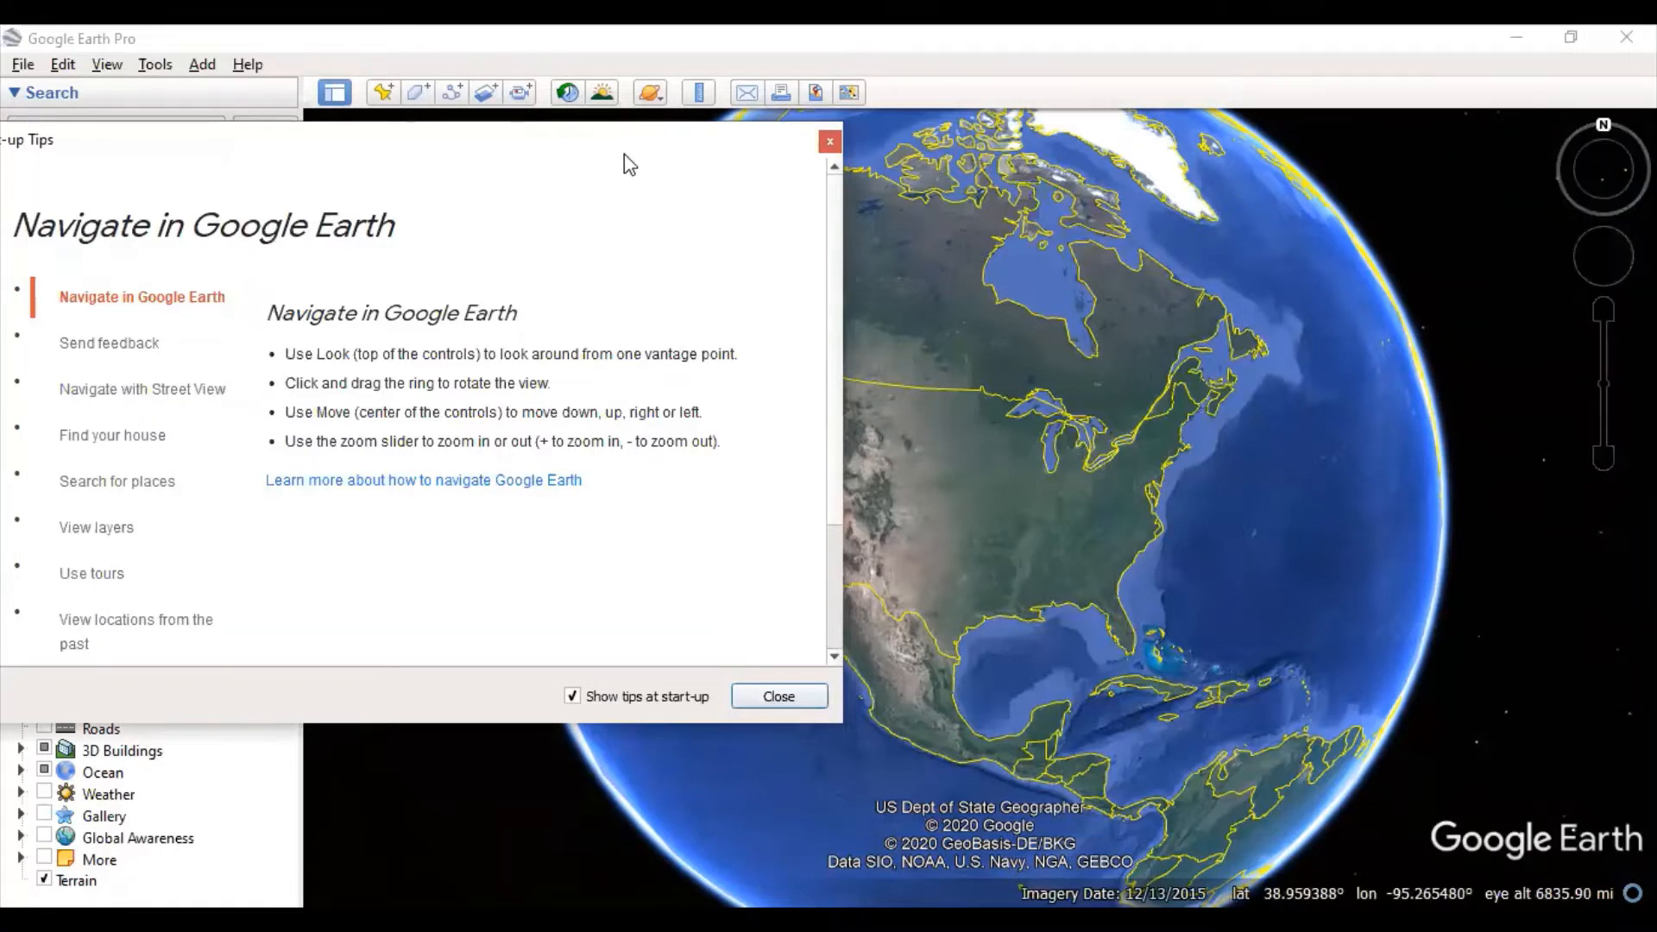
pyautogui.moveTo(580, 168); pyautogui.dragTo(415, 173)
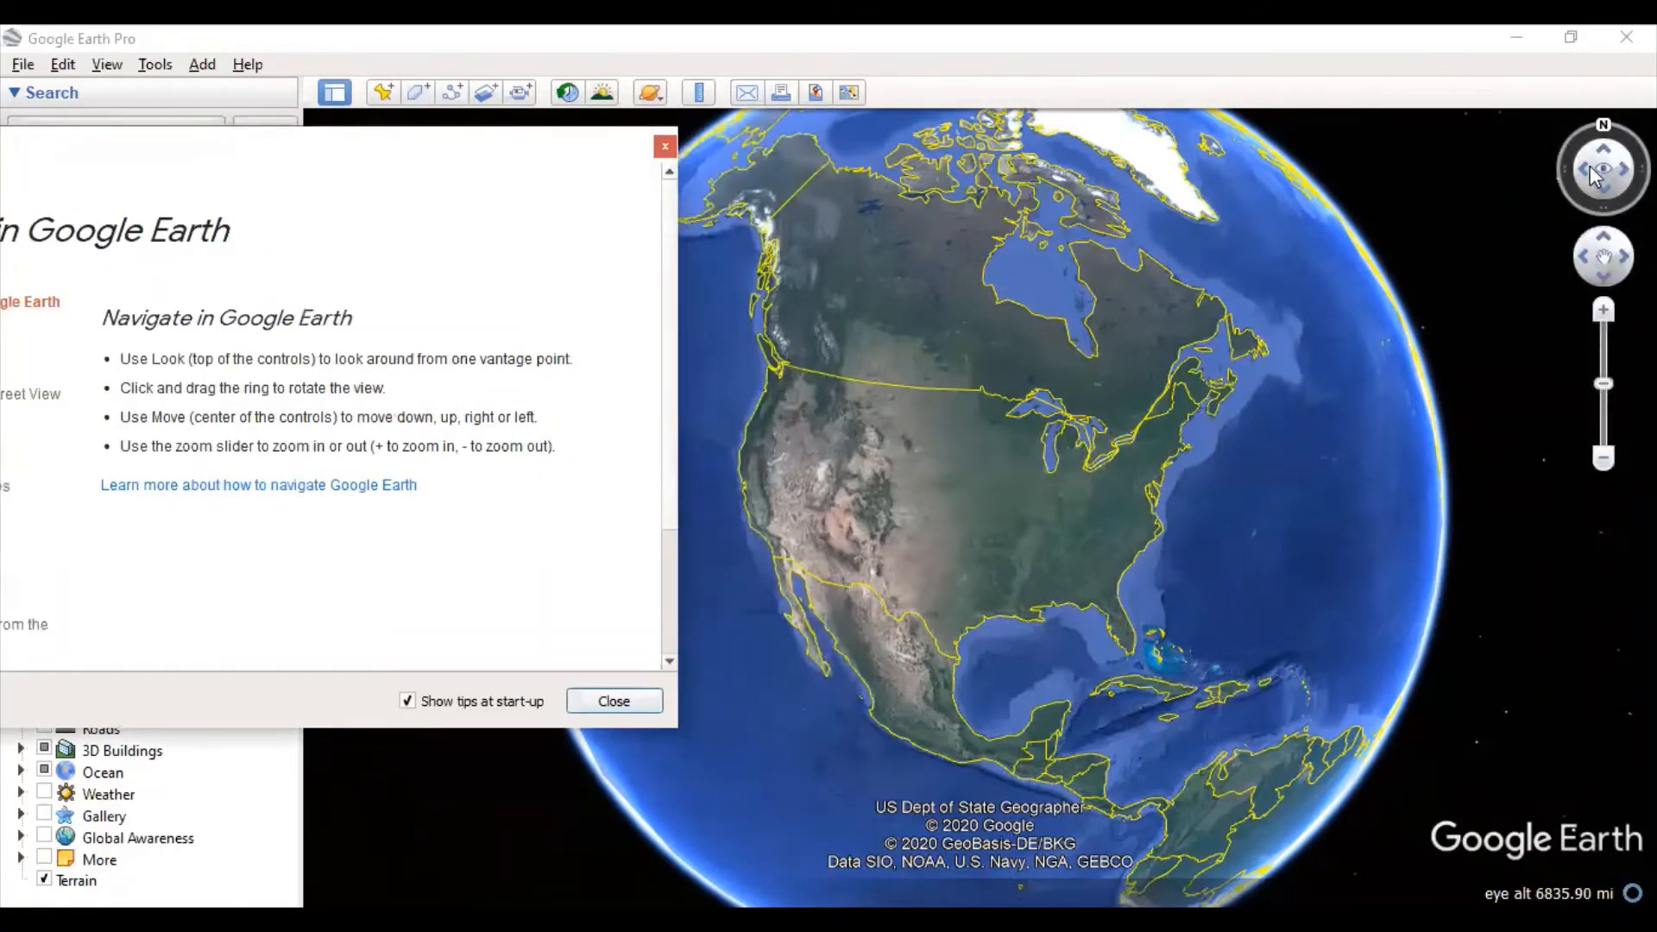
# - Use the Look and Move controls to turn, tilt and pan the globe around North America
pyautogui.moveTo(1581, 164); pyautogui.dragTo(1609, 136)
pyautogui.click(1603, 190)
pyautogui.click(1606, 149)
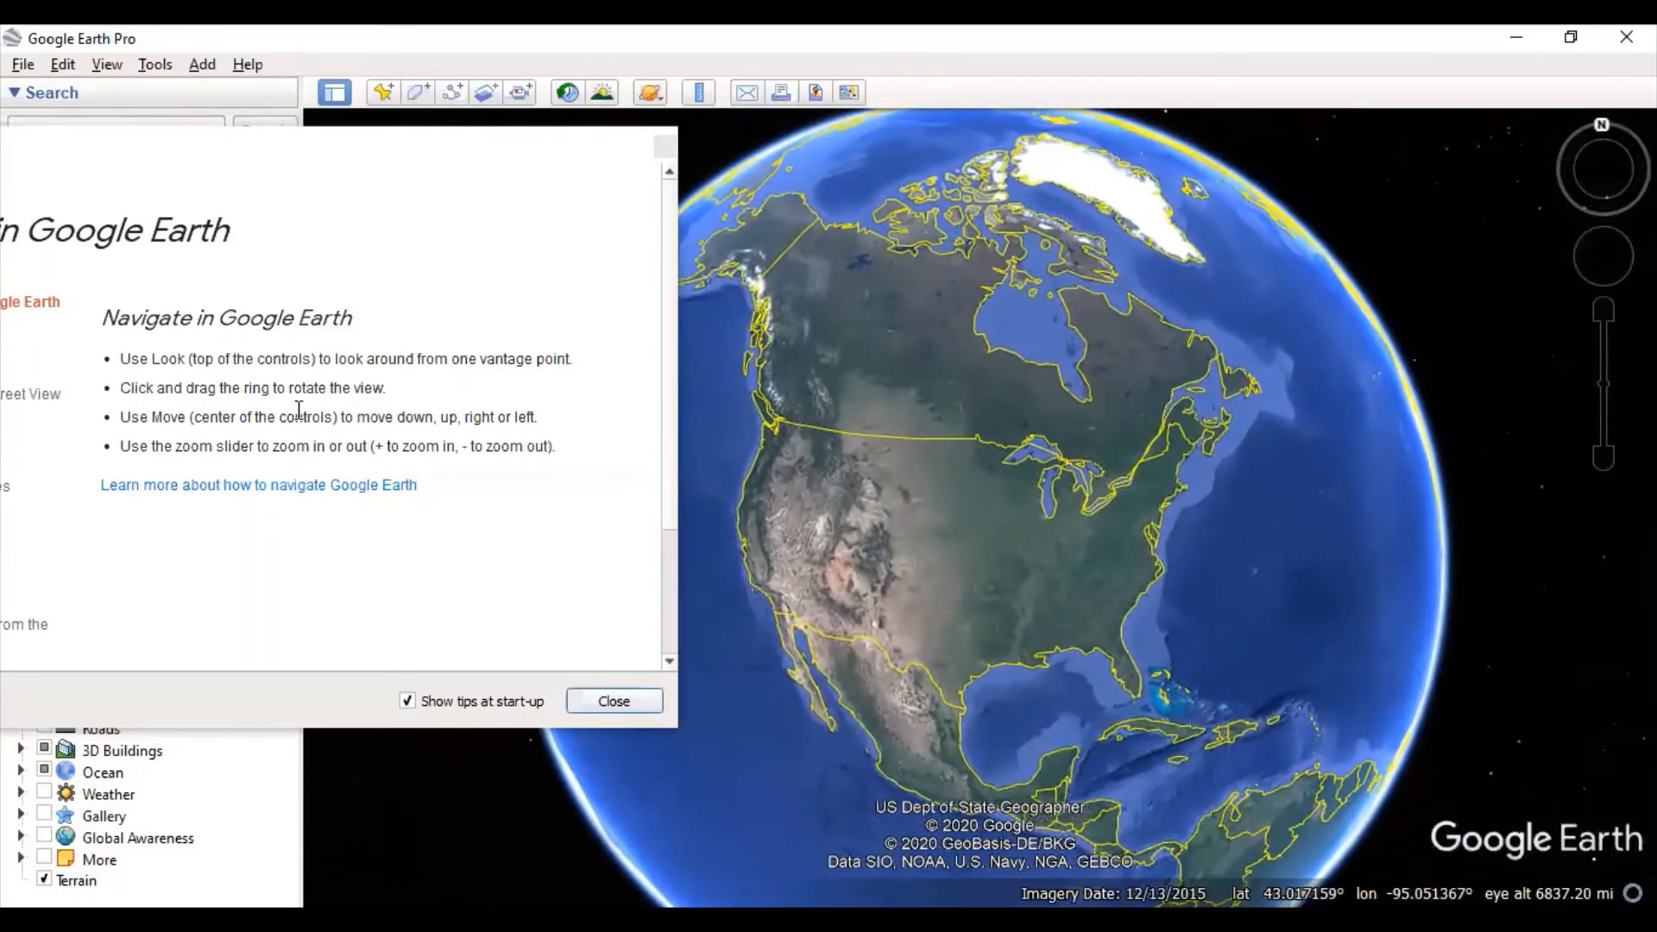
pyautogui.click(1585, 258)
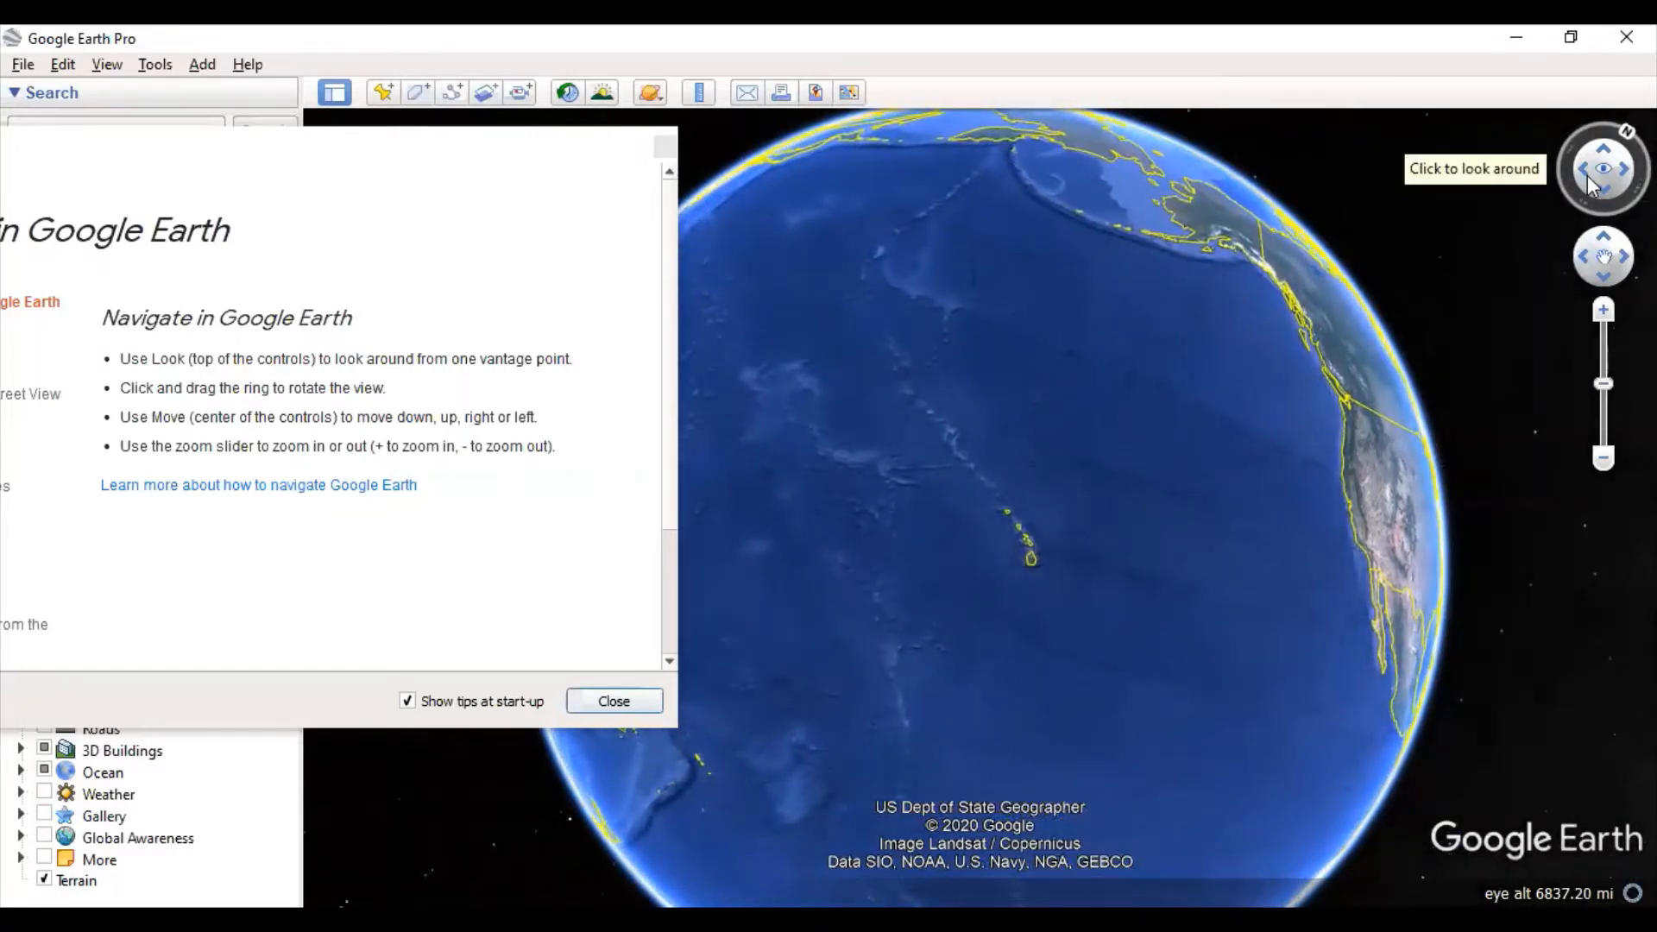
pyautogui.click(1624, 256)
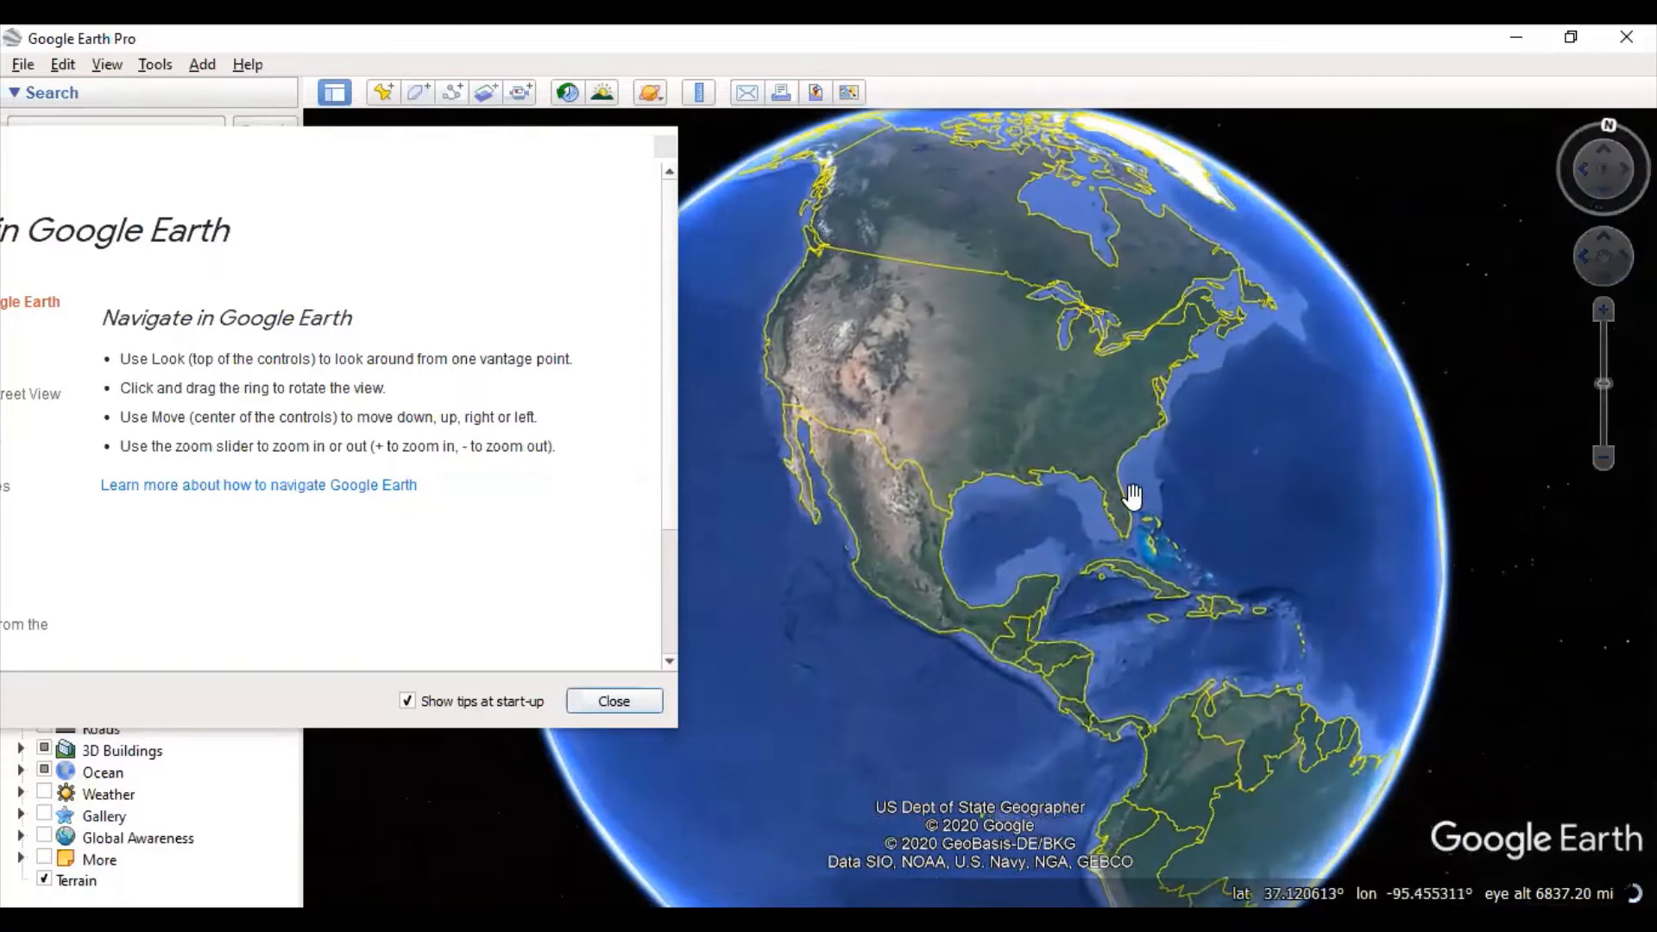
pyautogui.moveTo(1151, 436); pyautogui.dragTo(1132, 492)
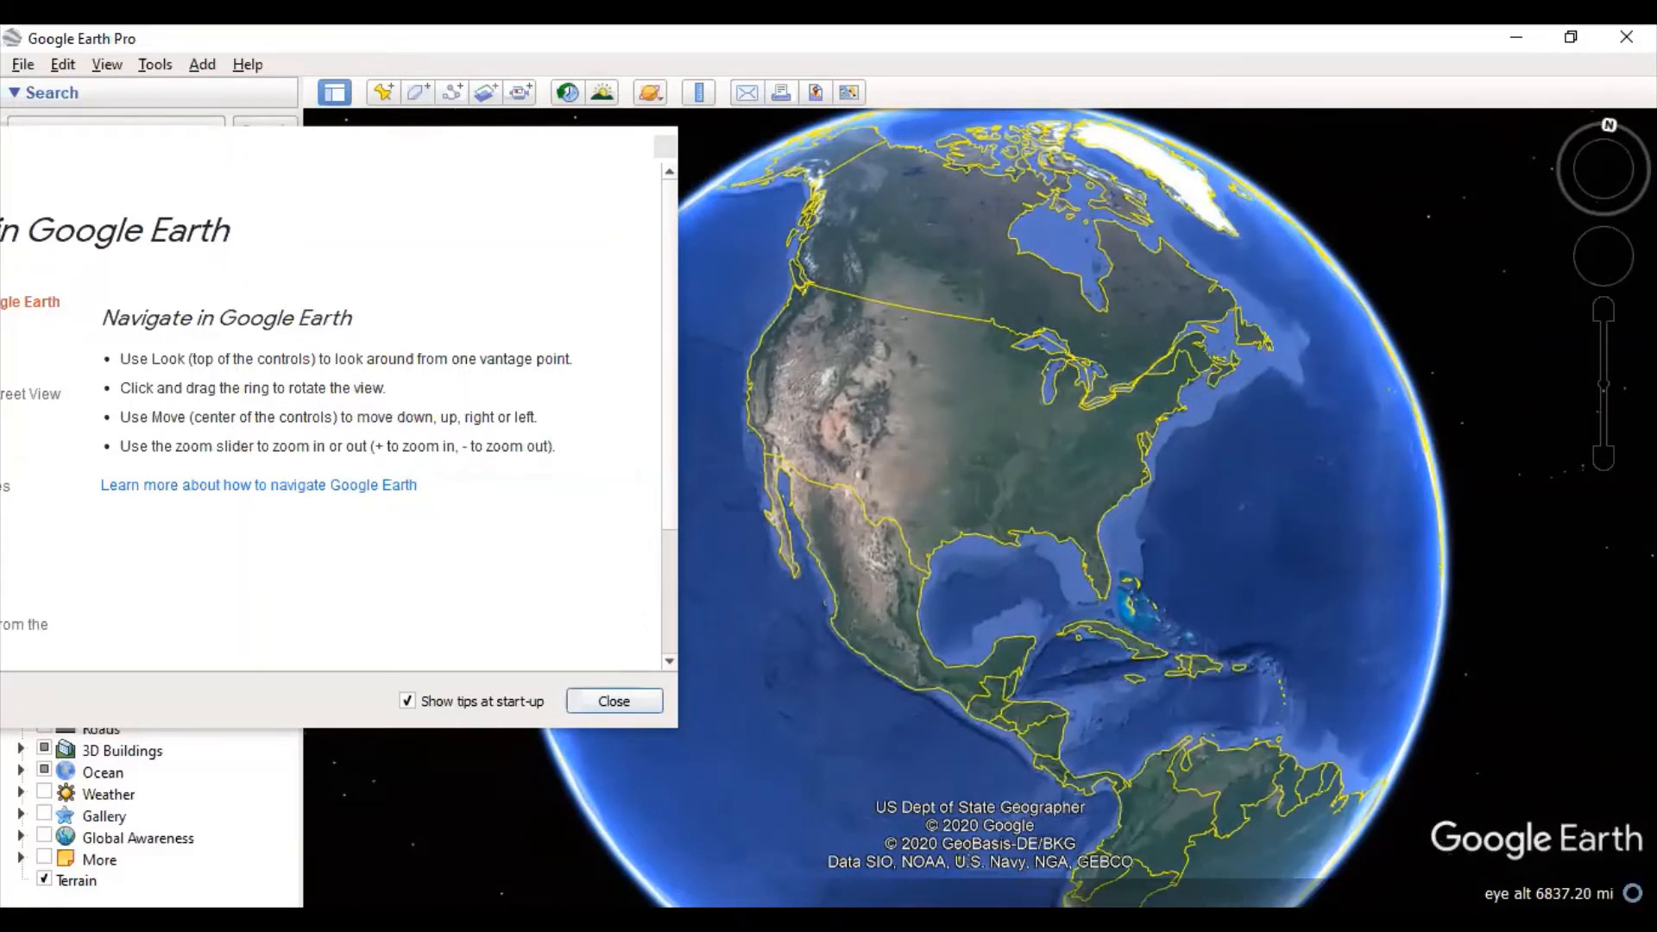
pyautogui.moveTo(1535, 229)
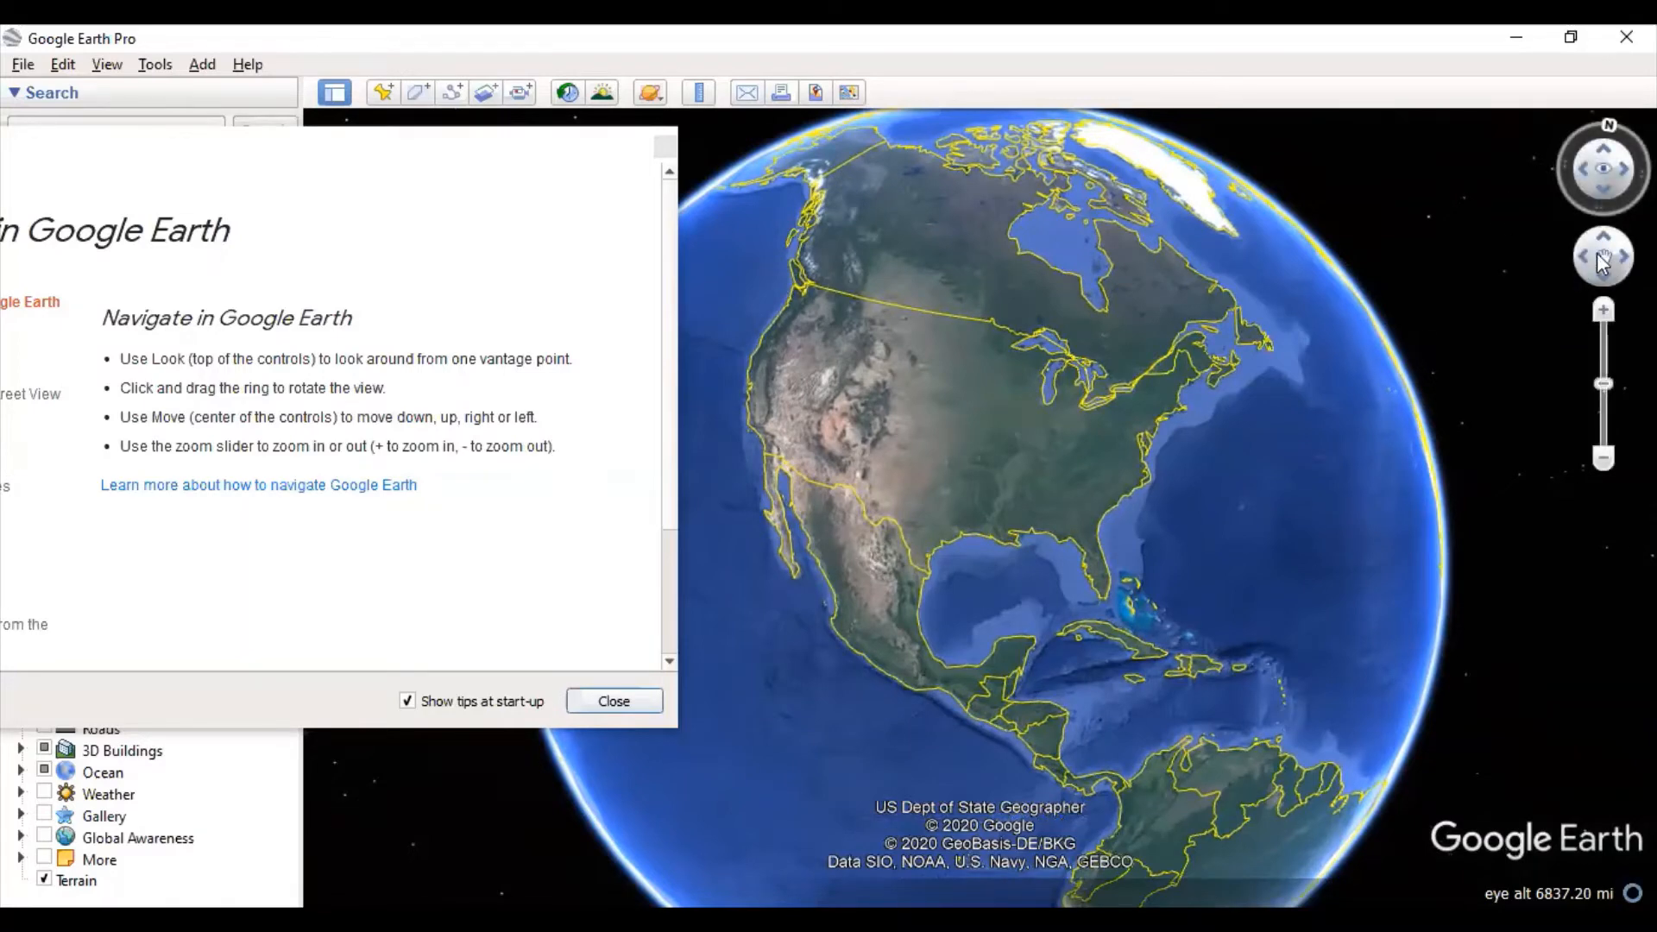
pyautogui.moveTo(1591, 259)
pyautogui.mouseDown()
pyautogui.moveTo(1607, 246)
pyautogui.moveTo(1607, 269)
pyautogui.moveTo(1582, 275)
pyautogui.moveTo(1597, 257)
pyautogui.moveTo(1584, 271)
pyautogui.moveTo(1602, 275)
pyautogui.moveTo(1593, 246)
pyautogui.moveTo(1620, 251)
pyautogui.moveTo(1603, 250)
pyautogui.mouseUp()
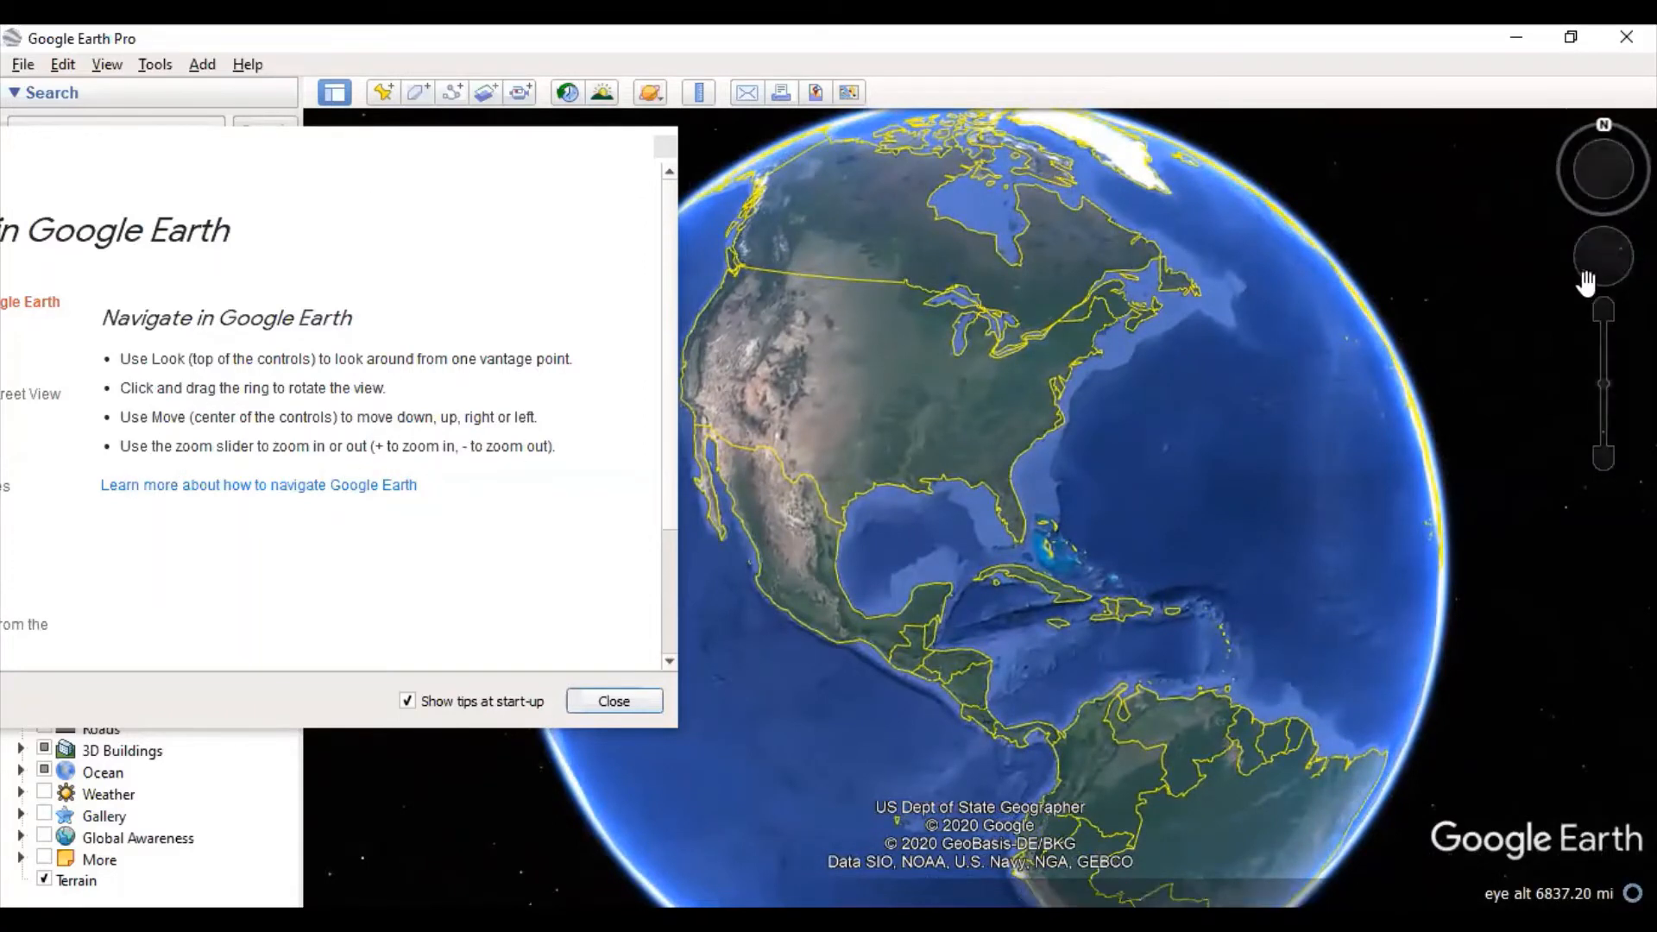
# - Zoom and pan the map to the southeastern US around Louisiana and the Gulf
pyautogui.click(1604, 310)
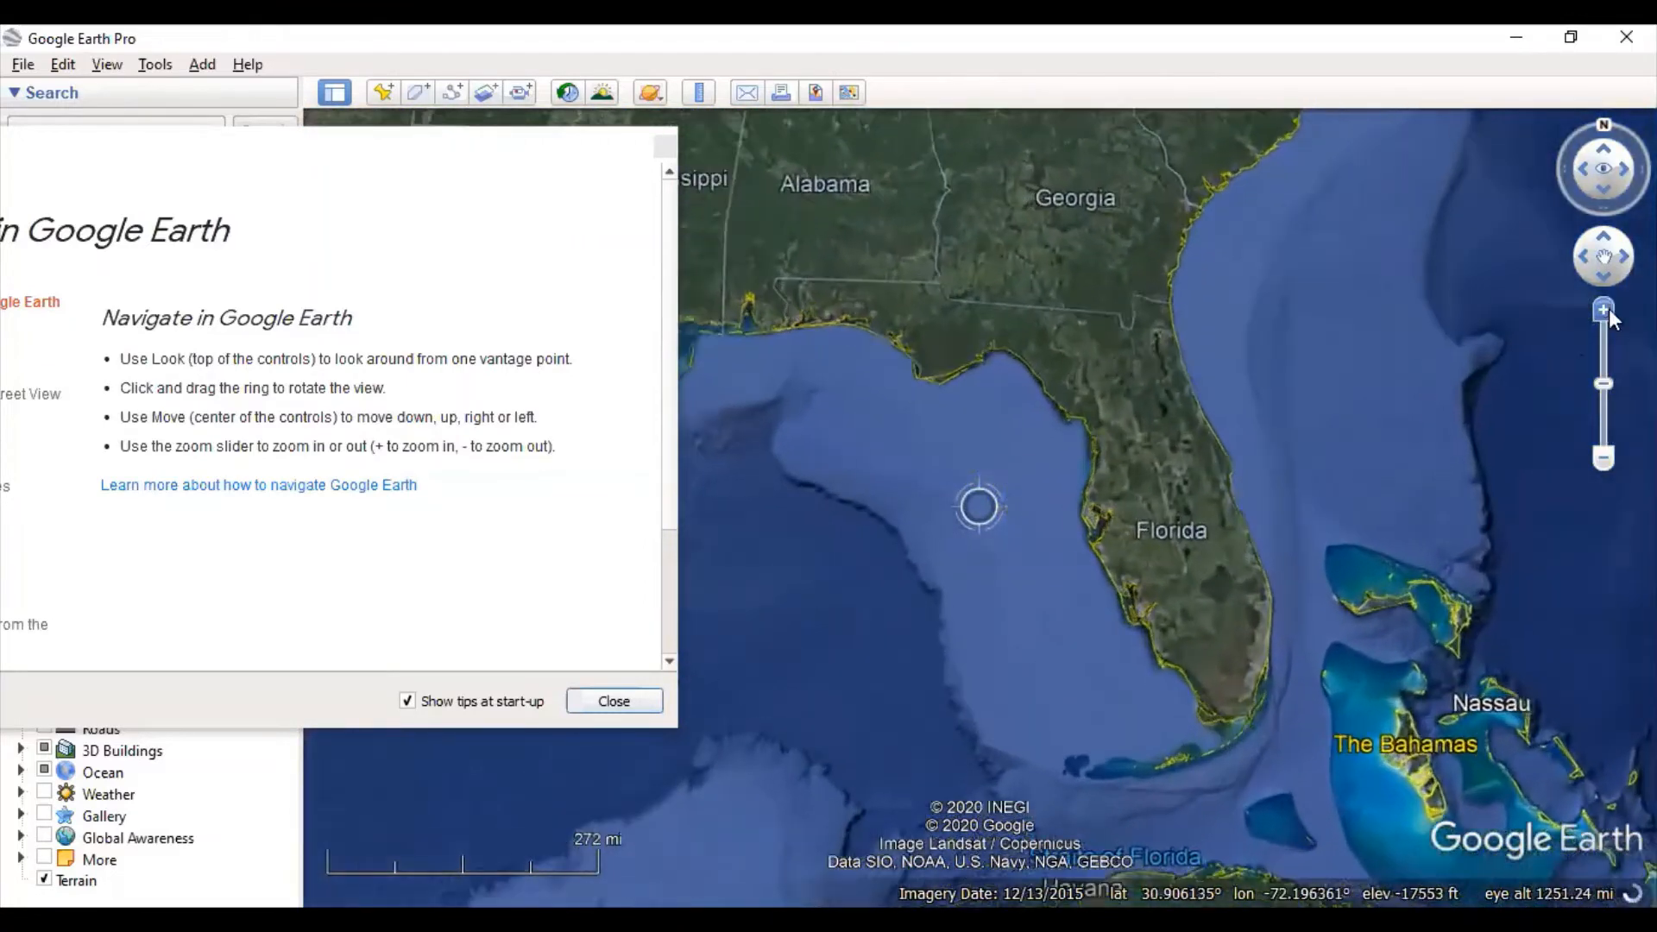
pyautogui.moveTo(795, 463); pyautogui.dragTo(1246, 644)
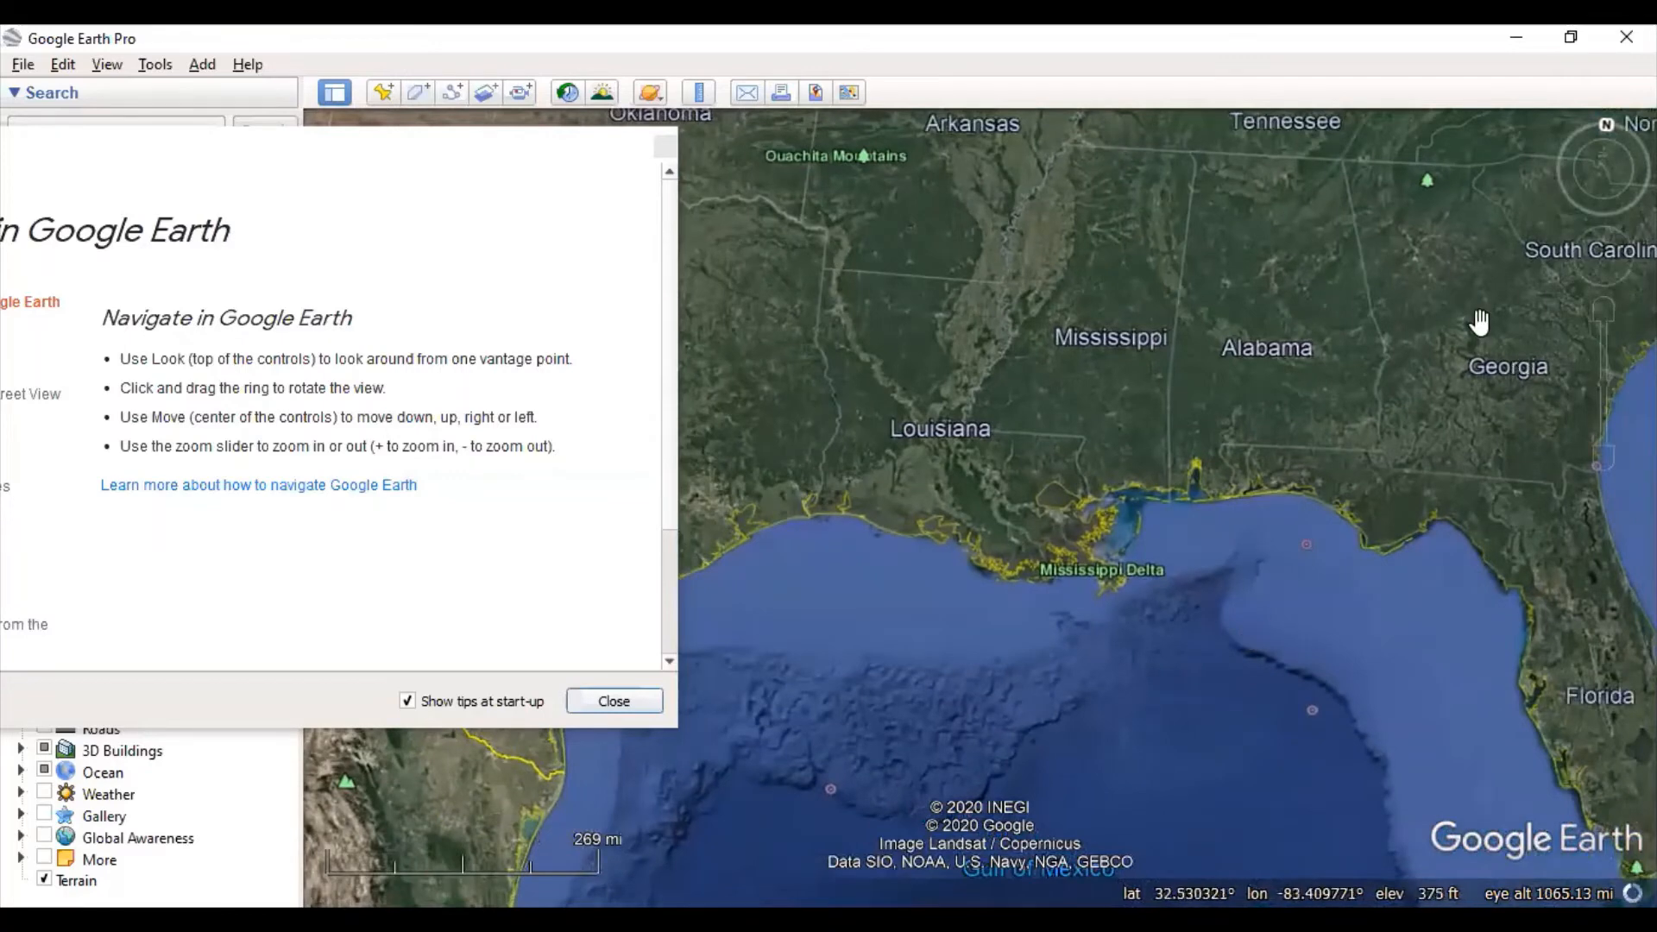
pyautogui.moveTo(1128, 537); pyautogui.dragTo(1358, 596)
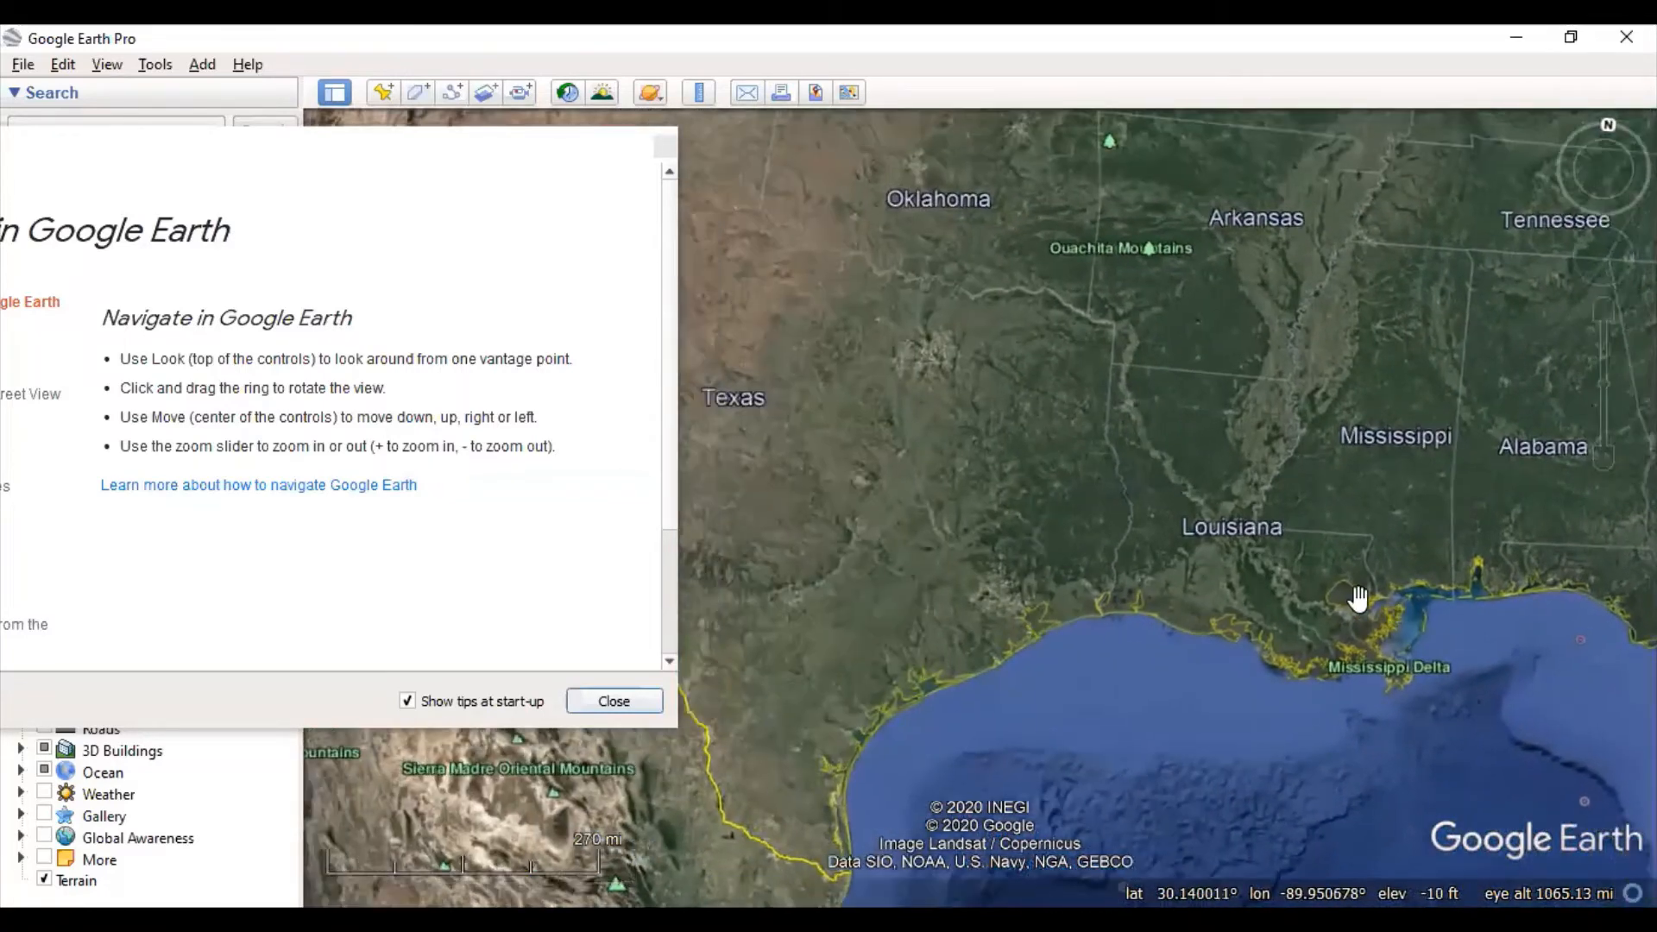
pyautogui.moveTo(1153, 543); pyautogui.dragTo(702, 658)
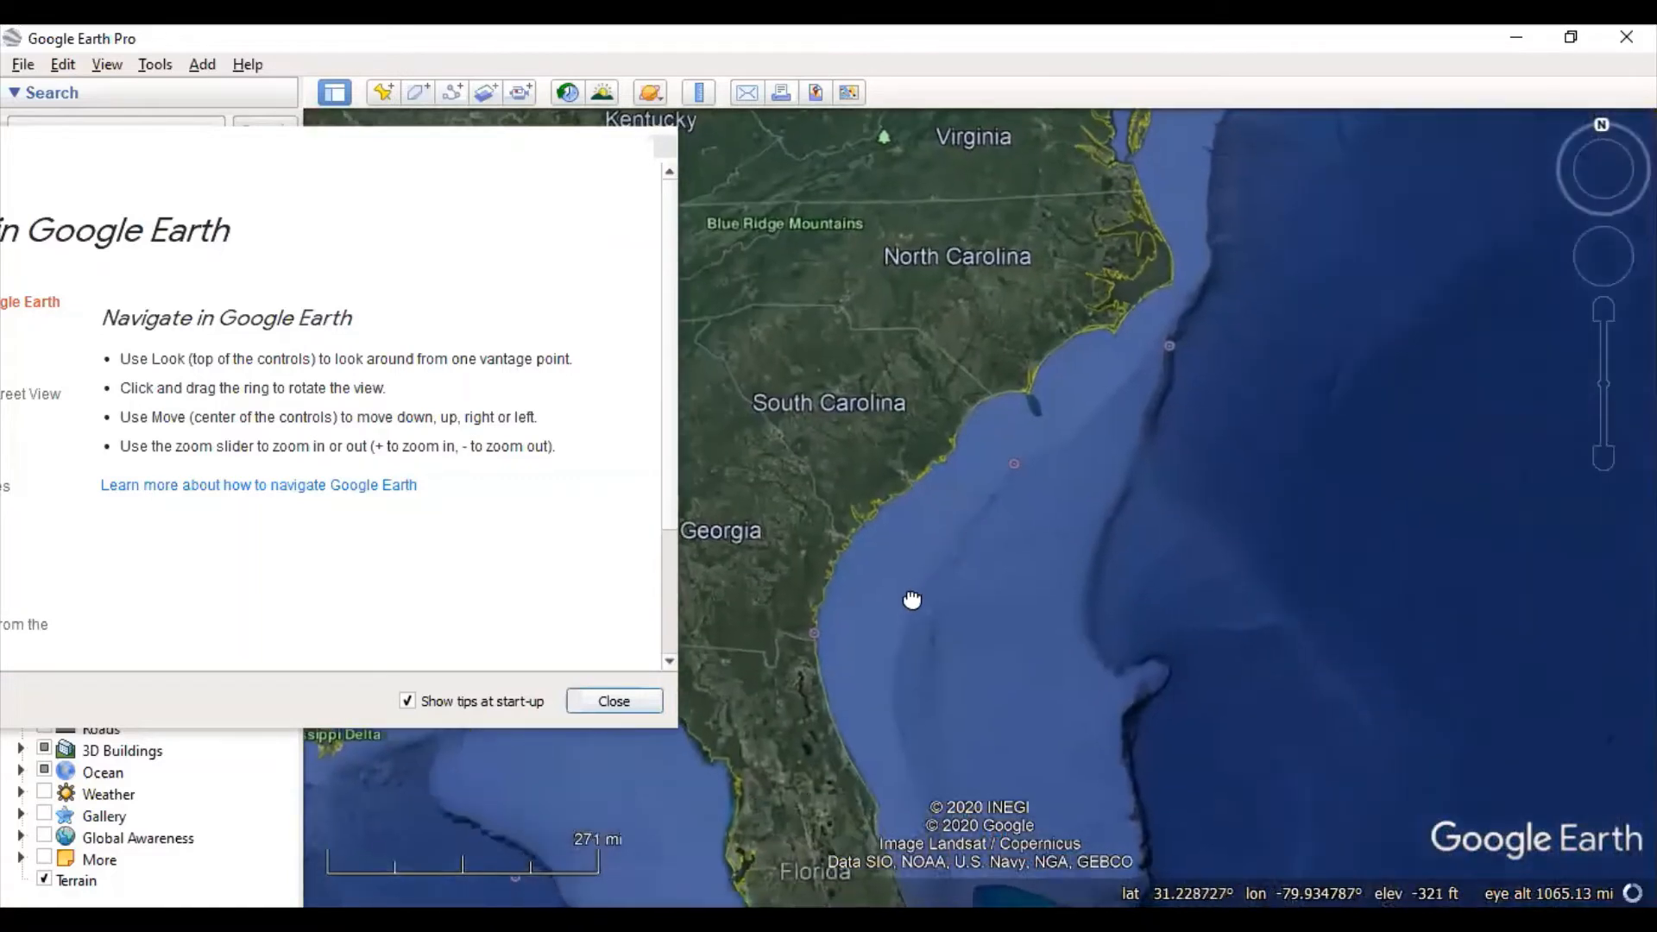
pyautogui.moveTo(912, 598); pyautogui.dragTo(1390, 418)
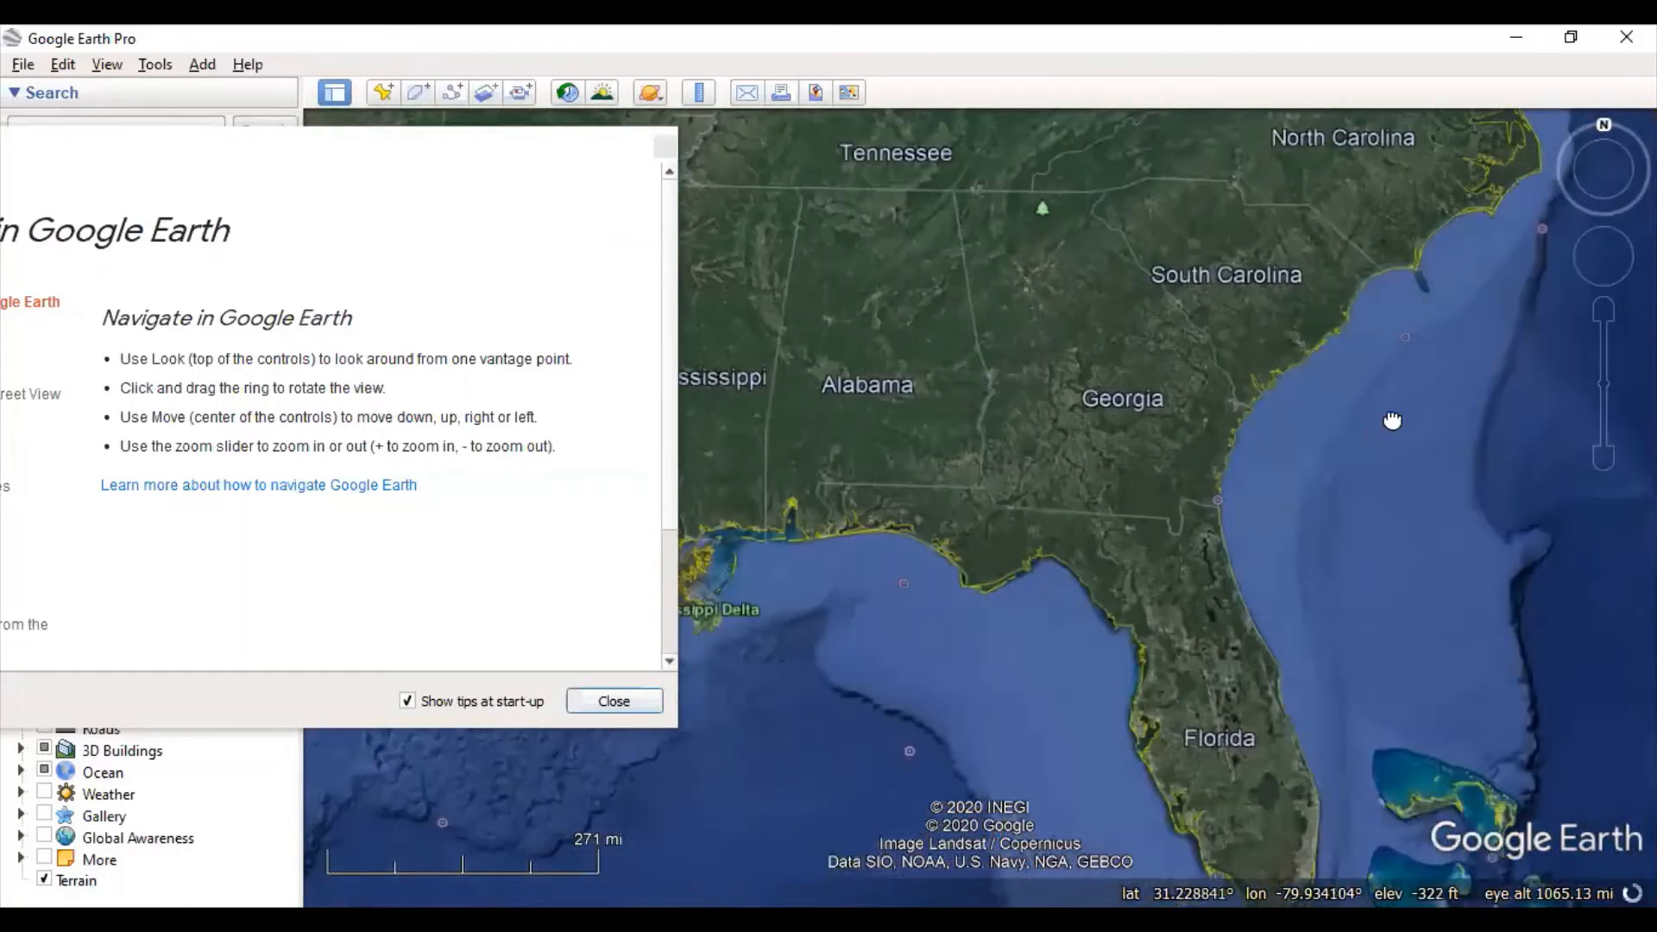
pyautogui.moveTo(947, 578); pyautogui.dragTo(1266, 379)
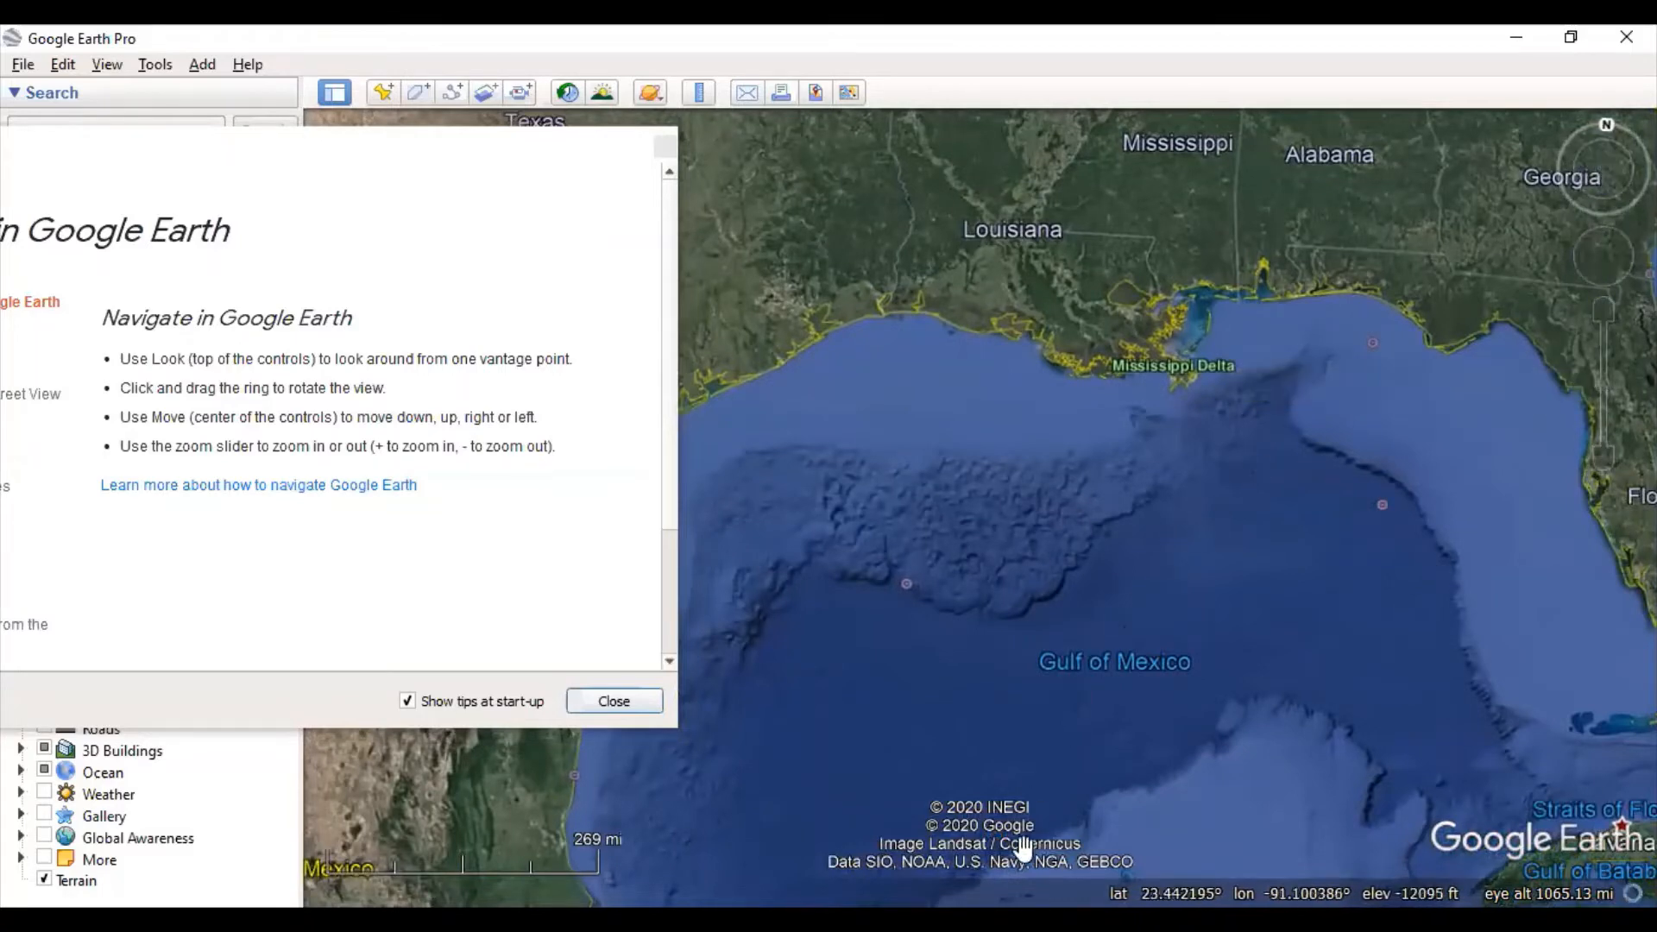
# - Zoom in on the Gulf of Mexico and drag the tips window fully into view
pyautogui.doubleClick(1134, 515)
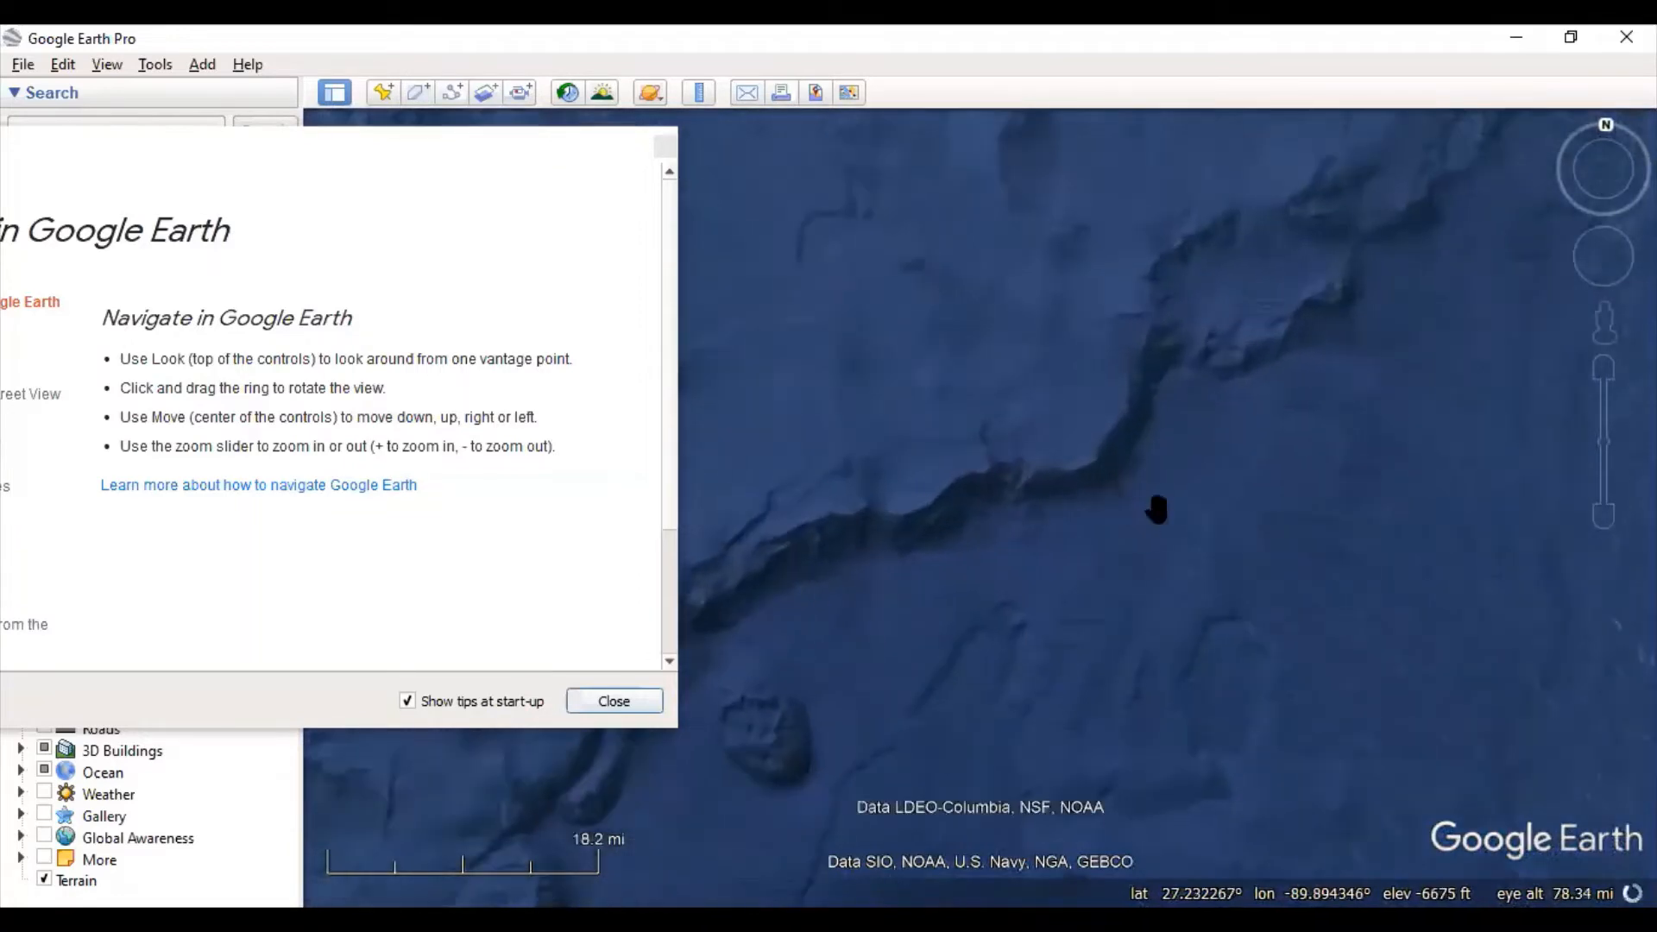
pyautogui.scroll(-5, 1157, 496)
pyautogui.scroll(-5, 1181, 522)
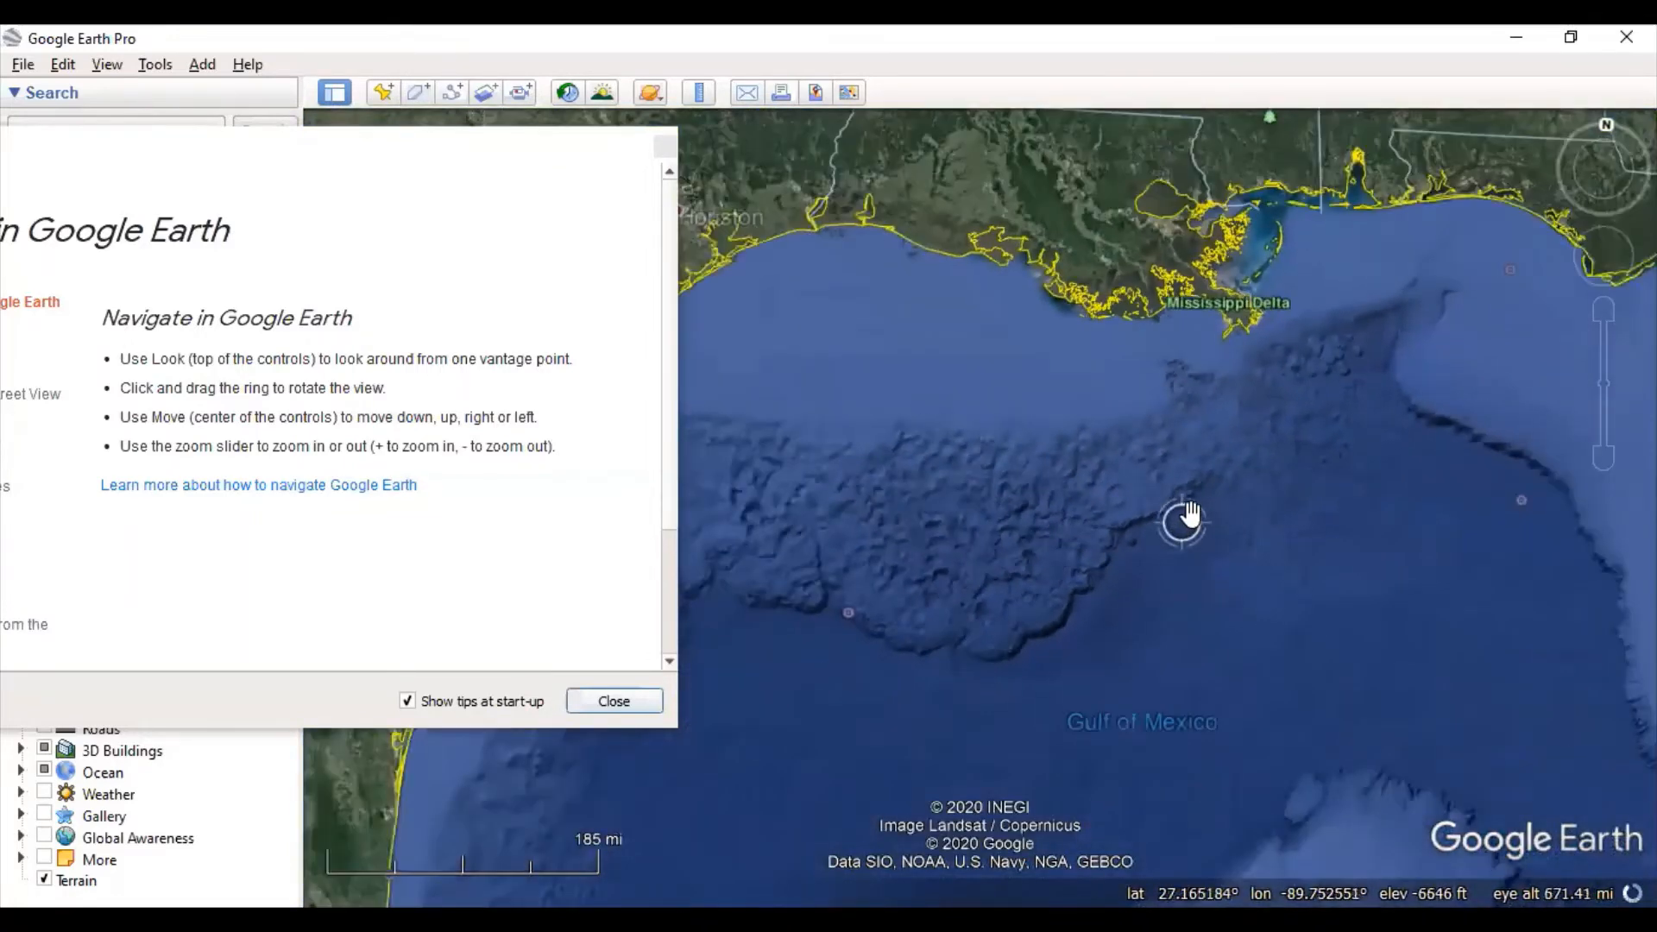
pyautogui.scroll(3, 1270, 555)
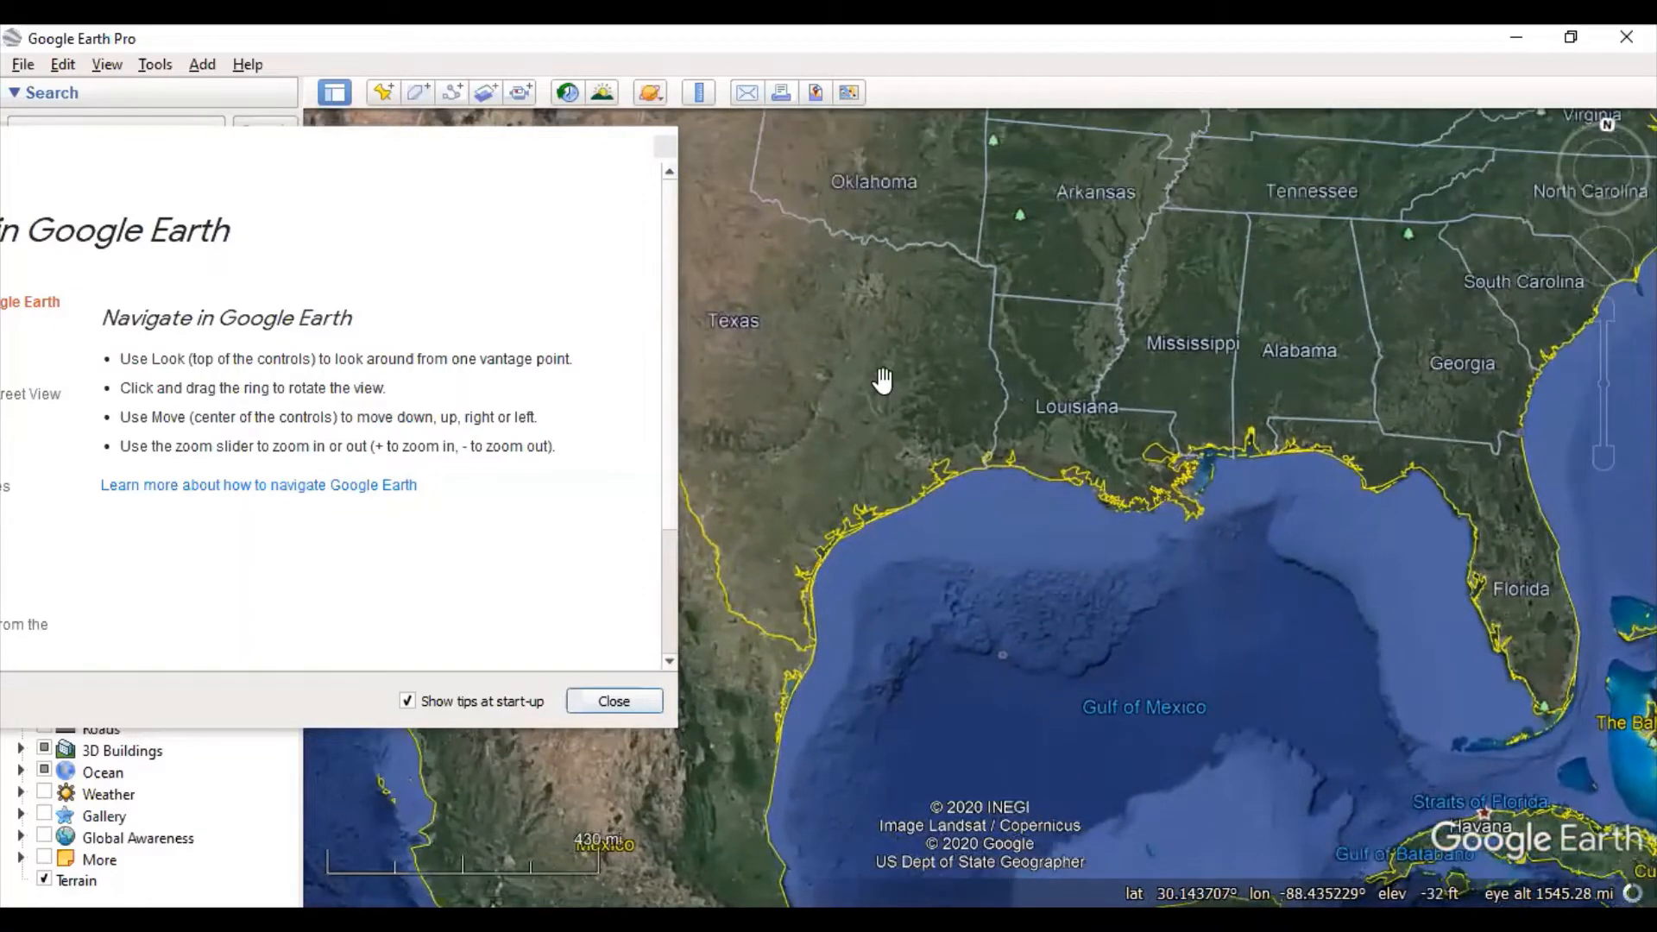
pyautogui.moveTo(621, 147); pyautogui.dragTo(1073, 143)
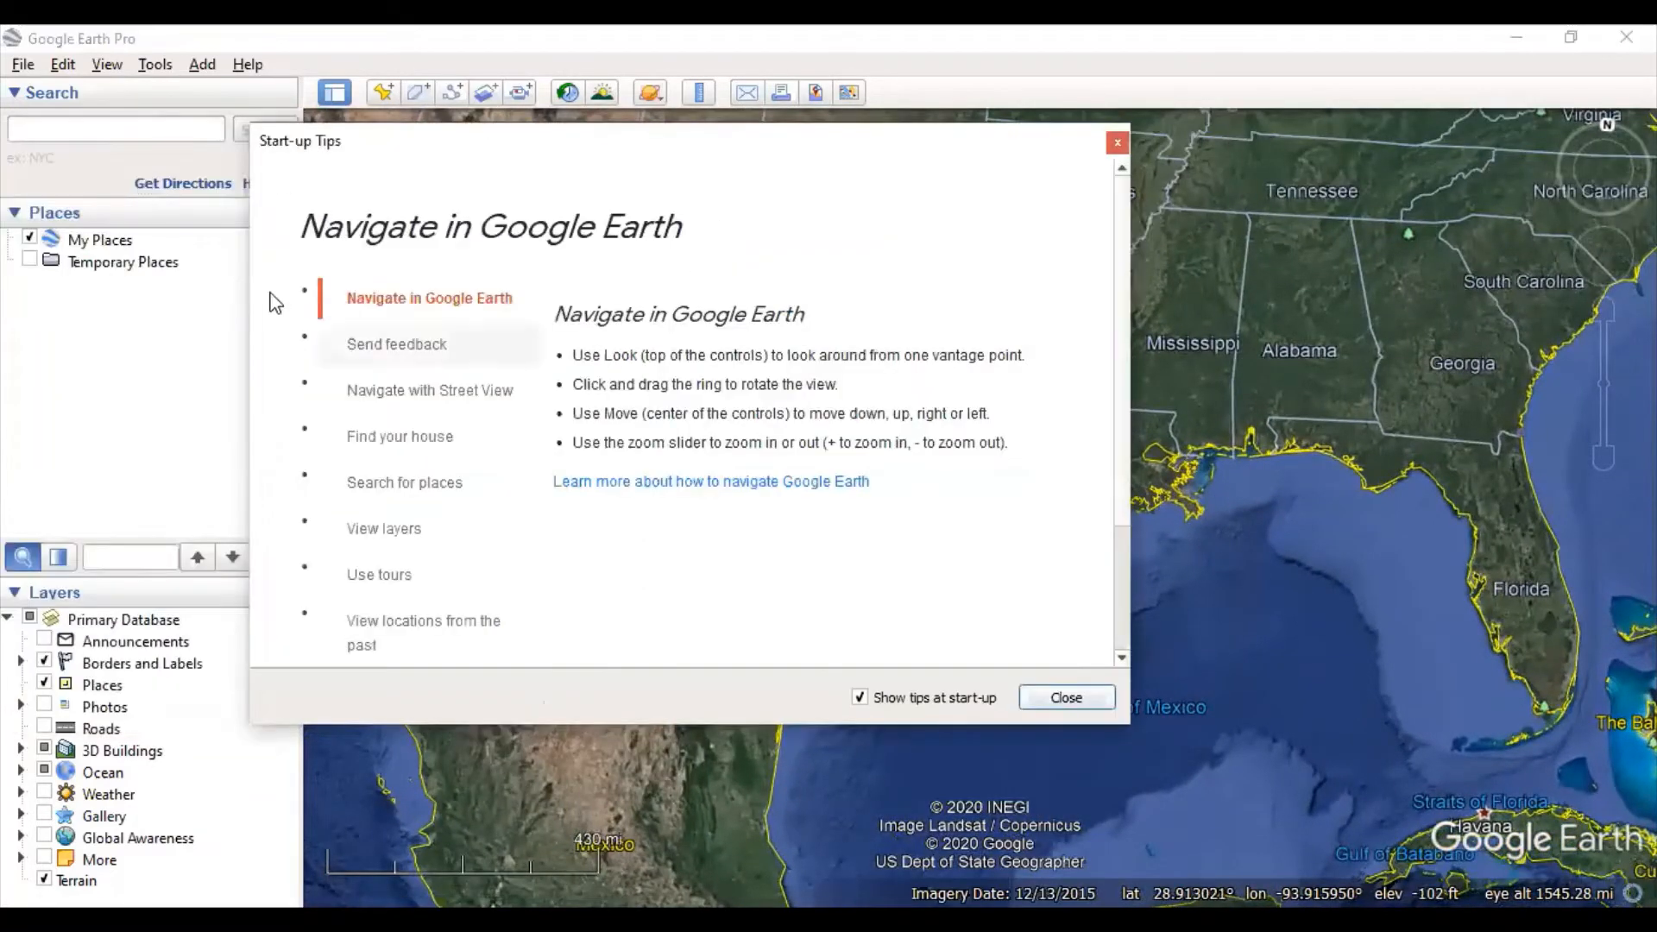
# - Show the Navigate with Street View tip and shift the tips window left
pyautogui.click(457, 330)
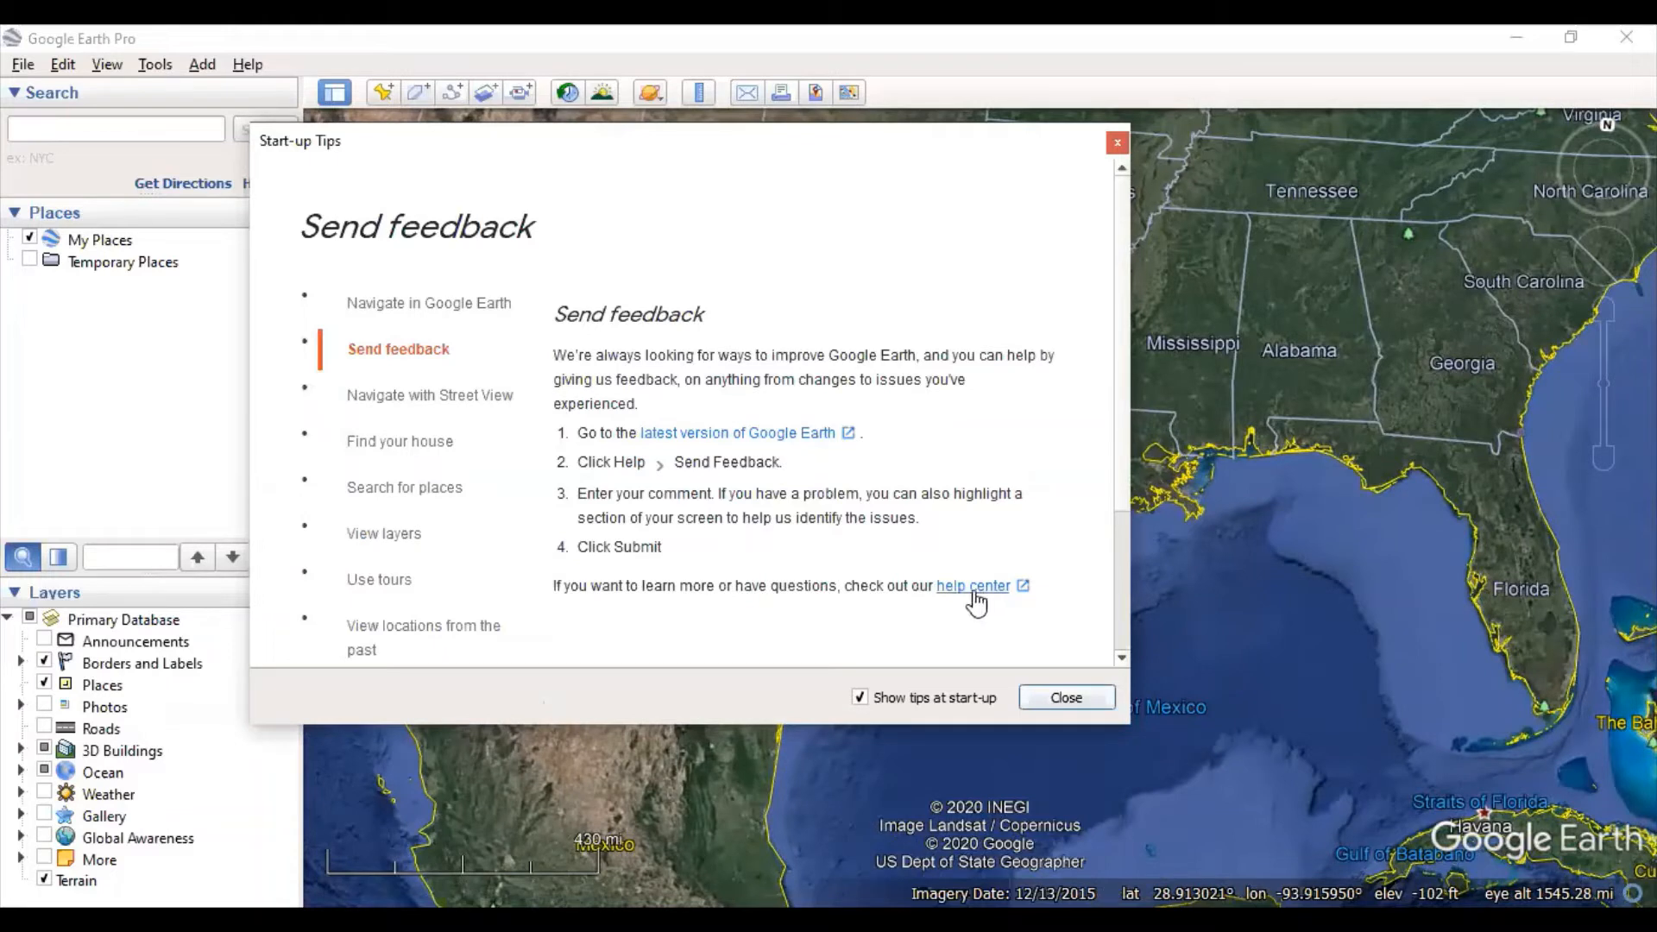
pyautogui.click(425, 402)
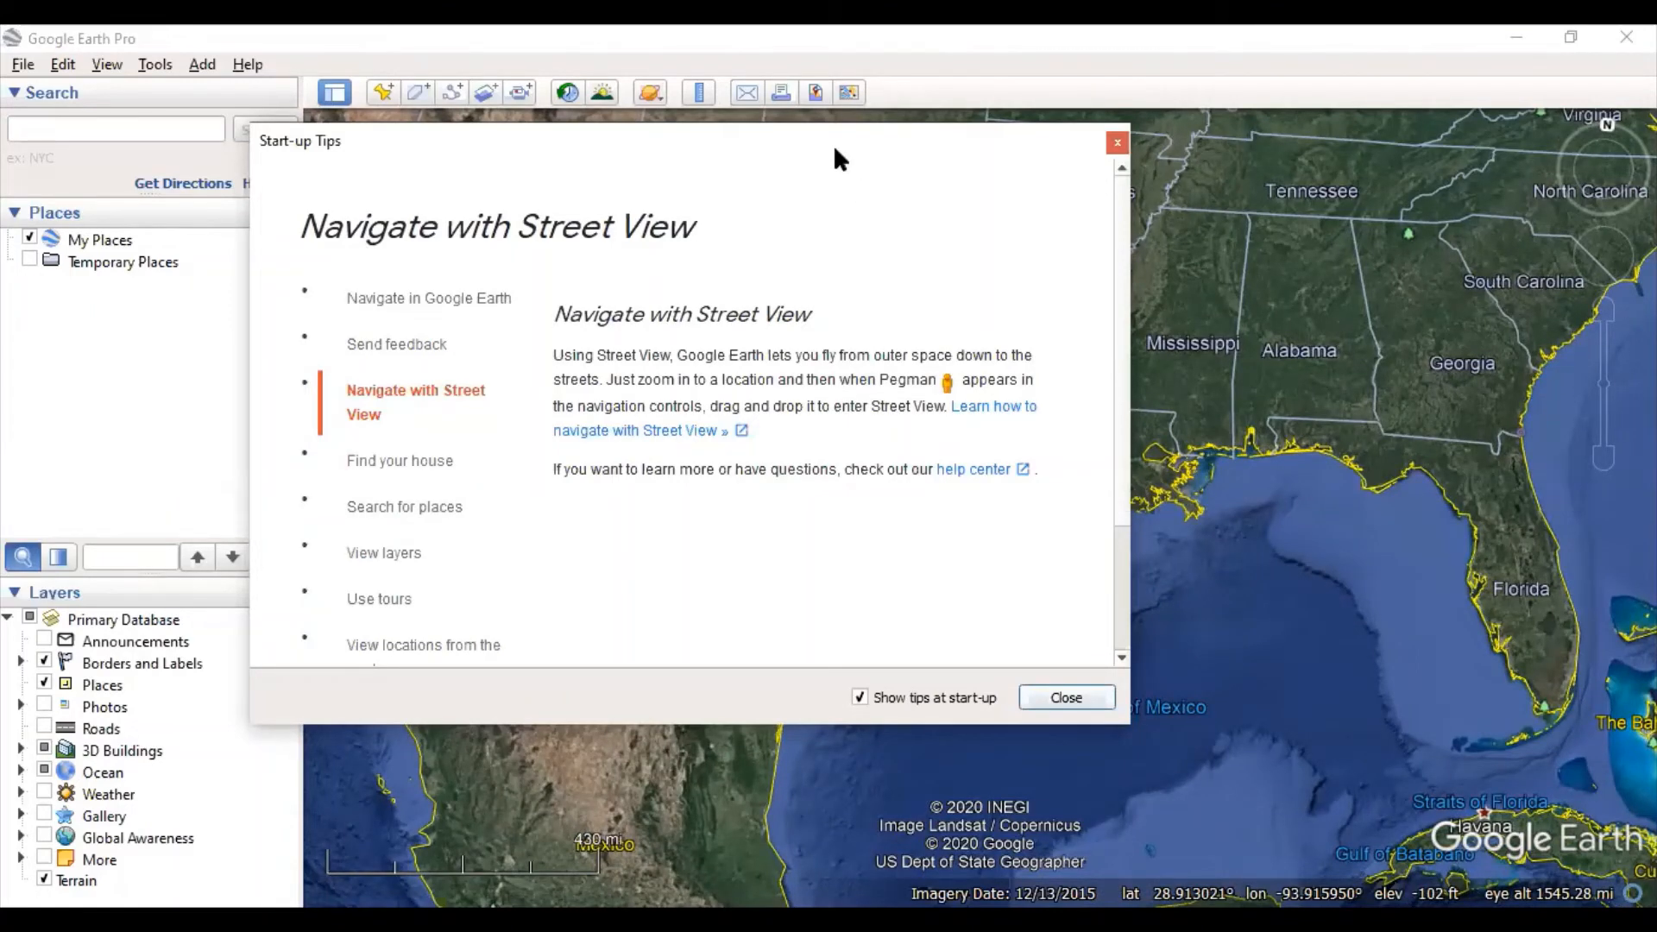
pyautogui.moveTo(834, 157); pyautogui.dragTo(658, 158)
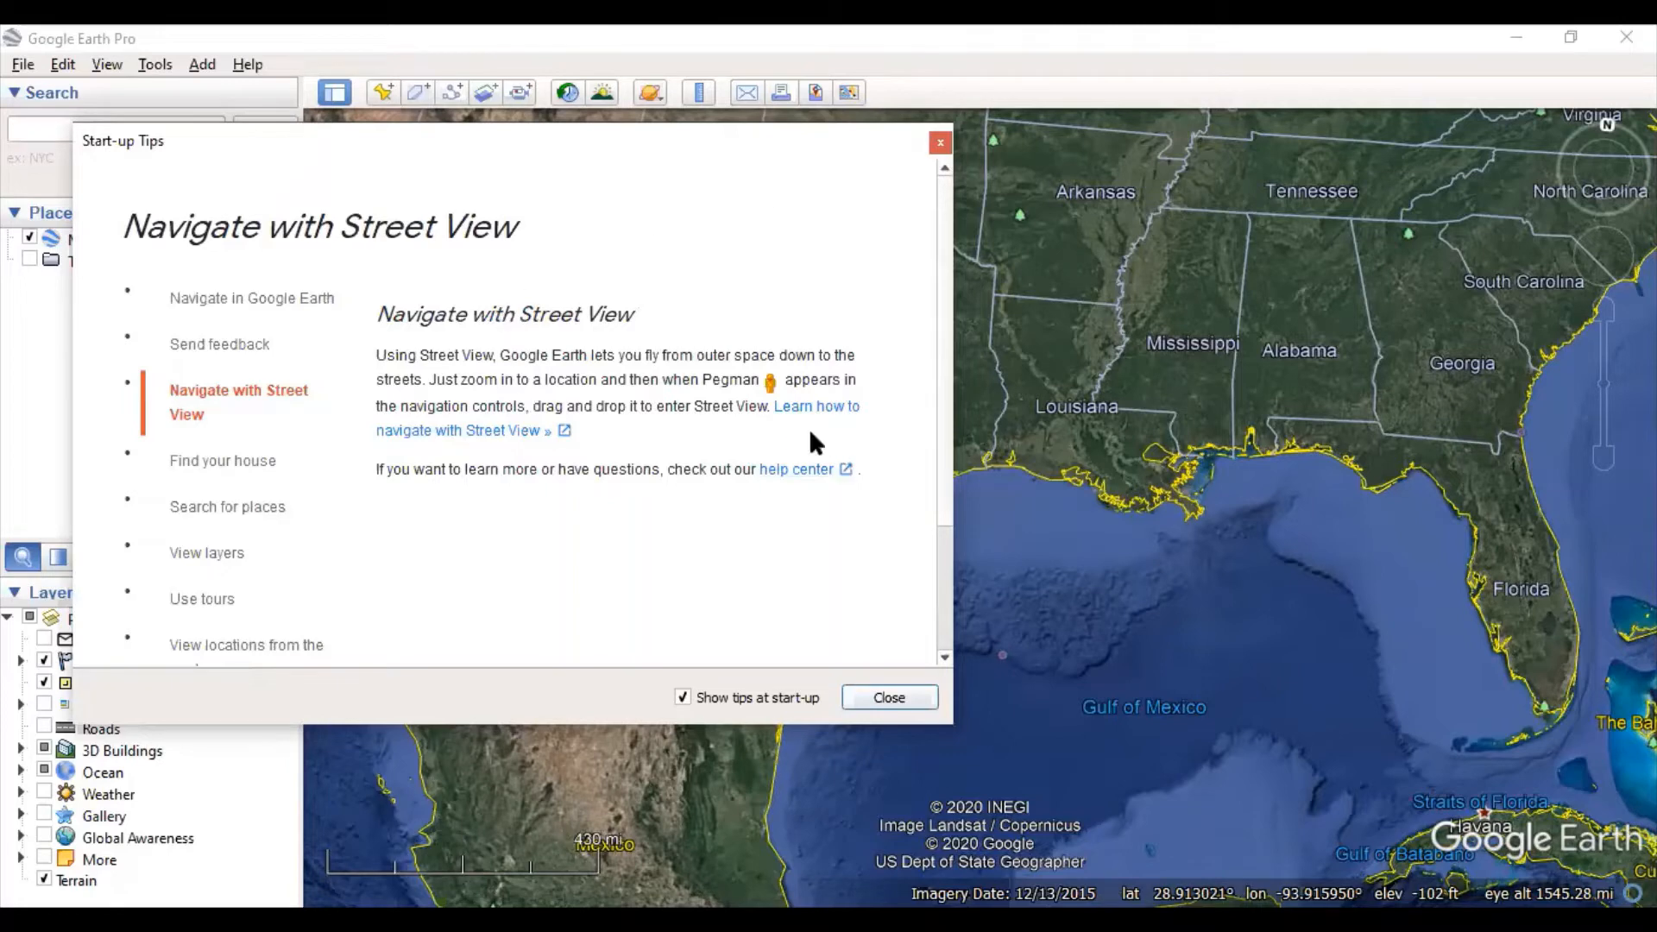
# - Zoom in twice toward the Gulf coastline and drop Pegman onto the coastal road
pyautogui.click(1605, 308)
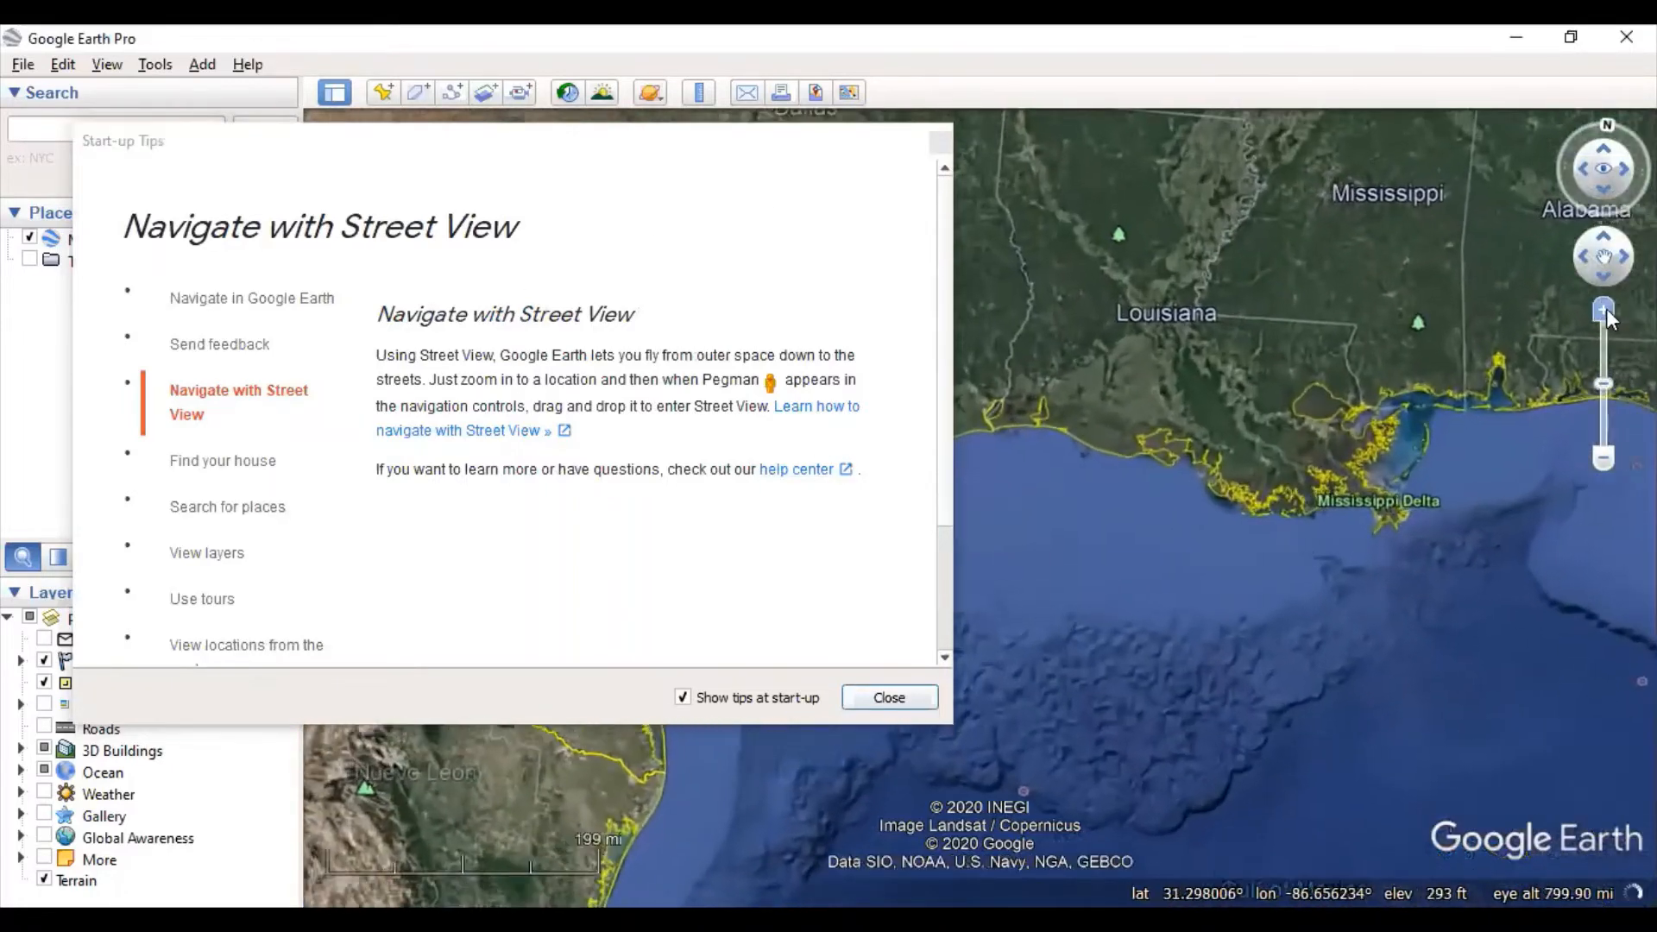
pyautogui.click(1604, 308)
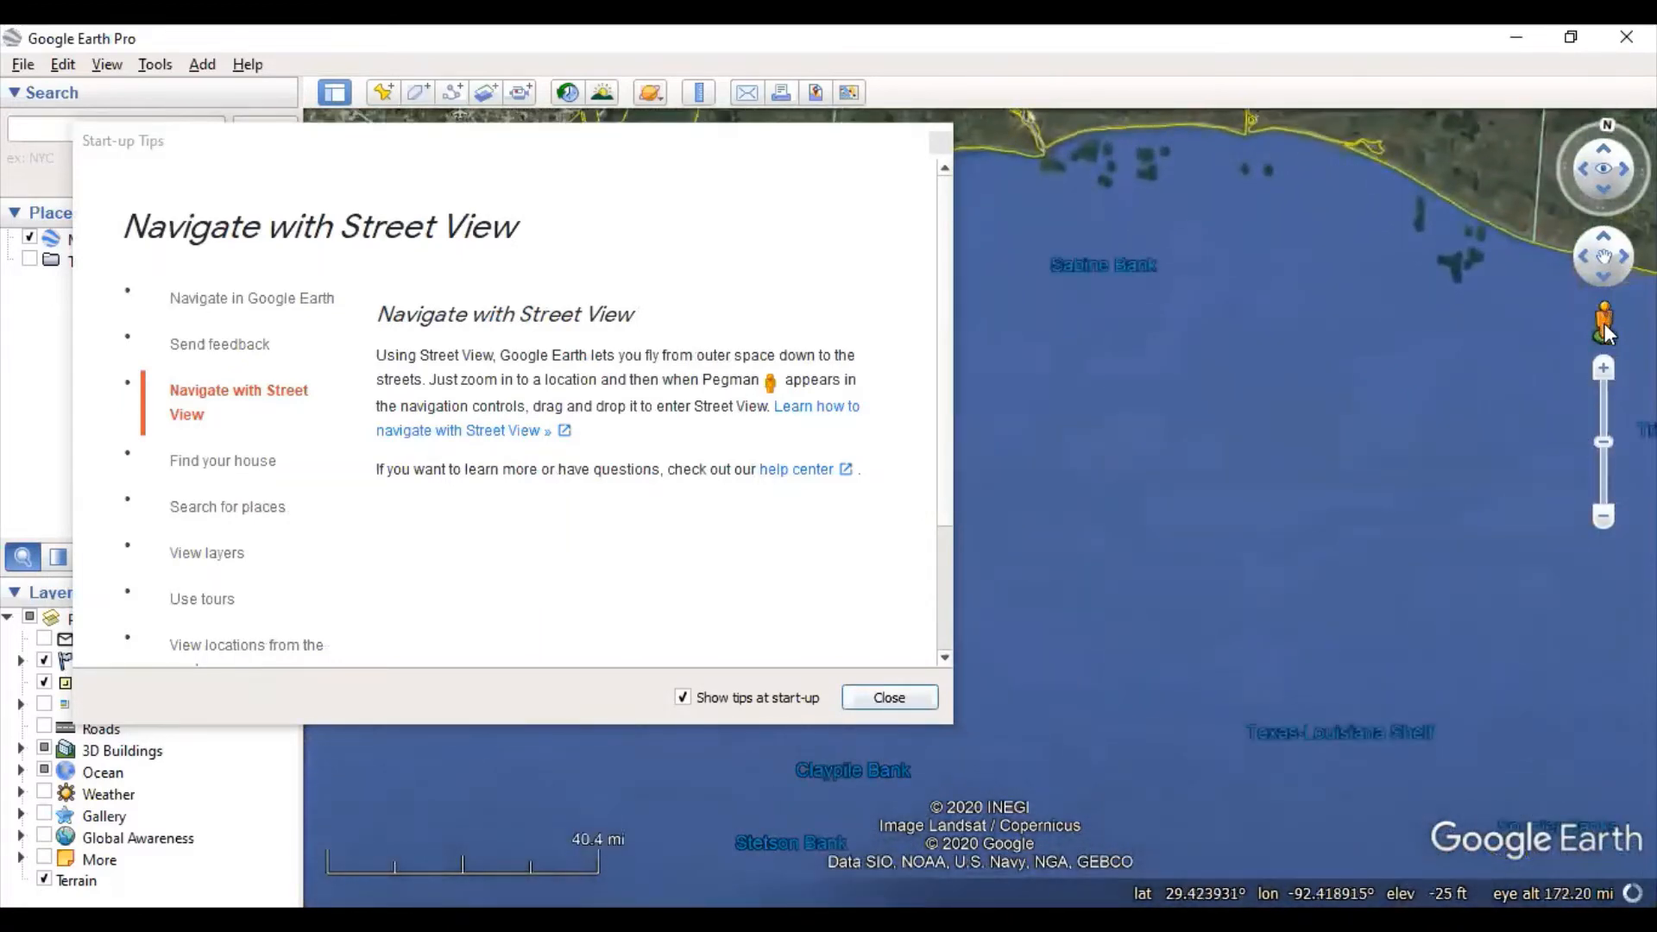
pyautogui.moveTo(1606, 326); pyautogui.dragTo(1037, 119)
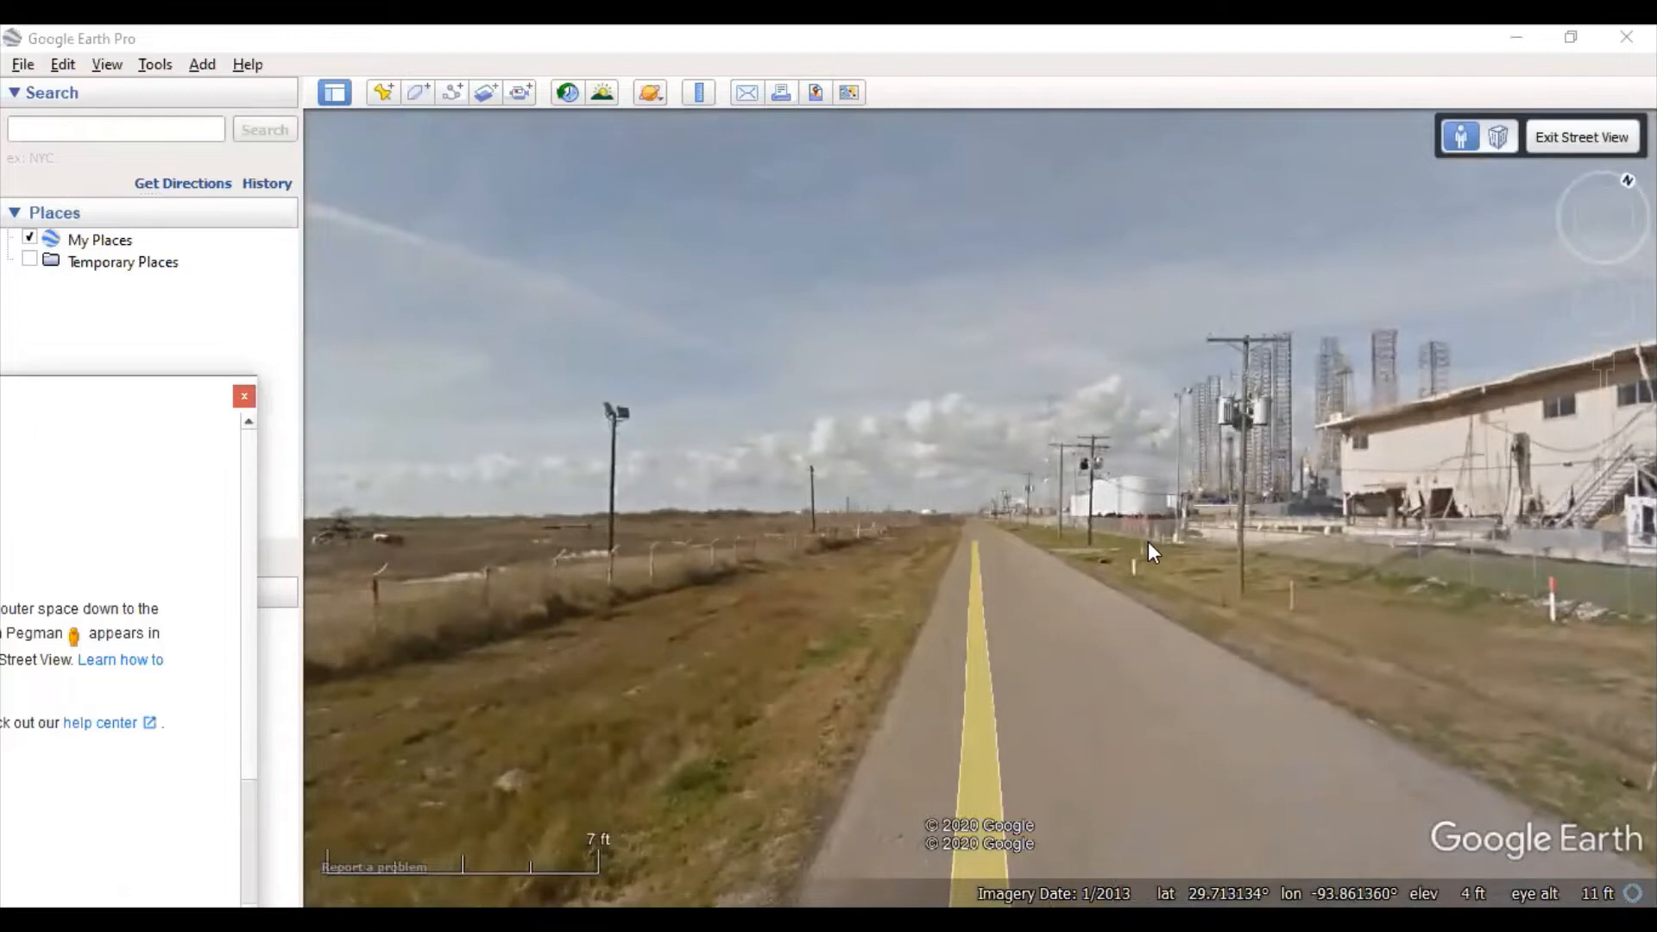
pyautogui.moveTo(1147, 541); pyautogui.dragTo(881, 480)
pyautogui.moveTo(1296, 451); pyautogui.dragTo(576, 592)
pyautogui.moveTo(1143, 502); pyautogui.dragTo(794, 487)
pyautogui.doubleClick(1142, 608)
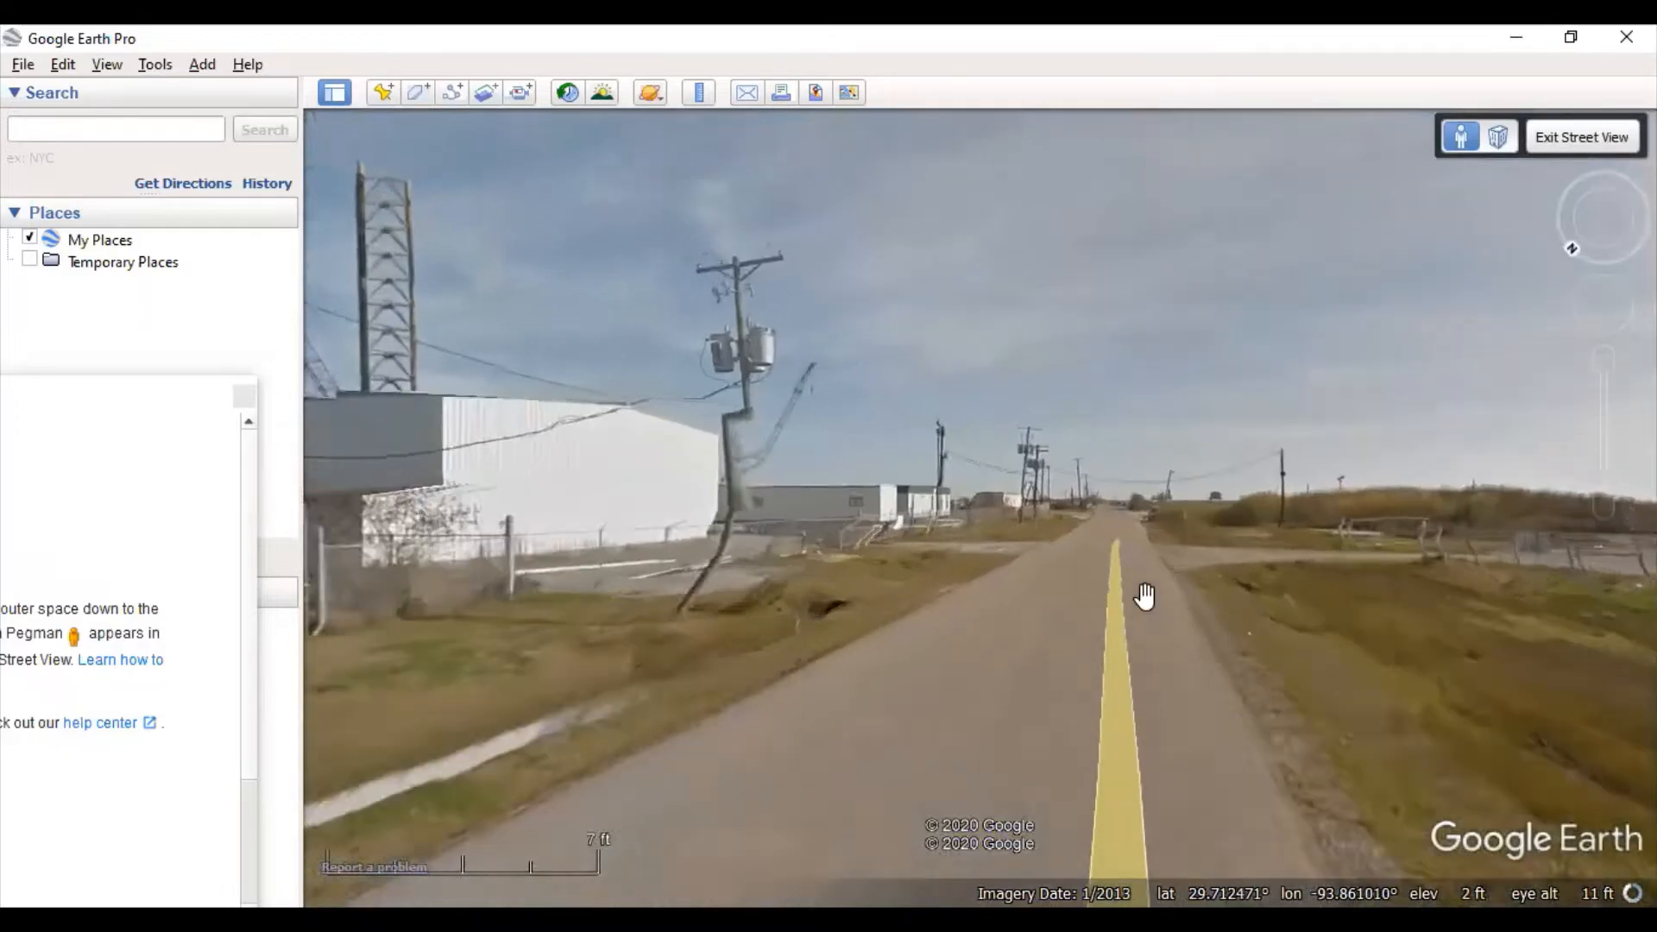
pyautogui.moveTo(1333, 561); pyautogui.dragTo(964, 499)
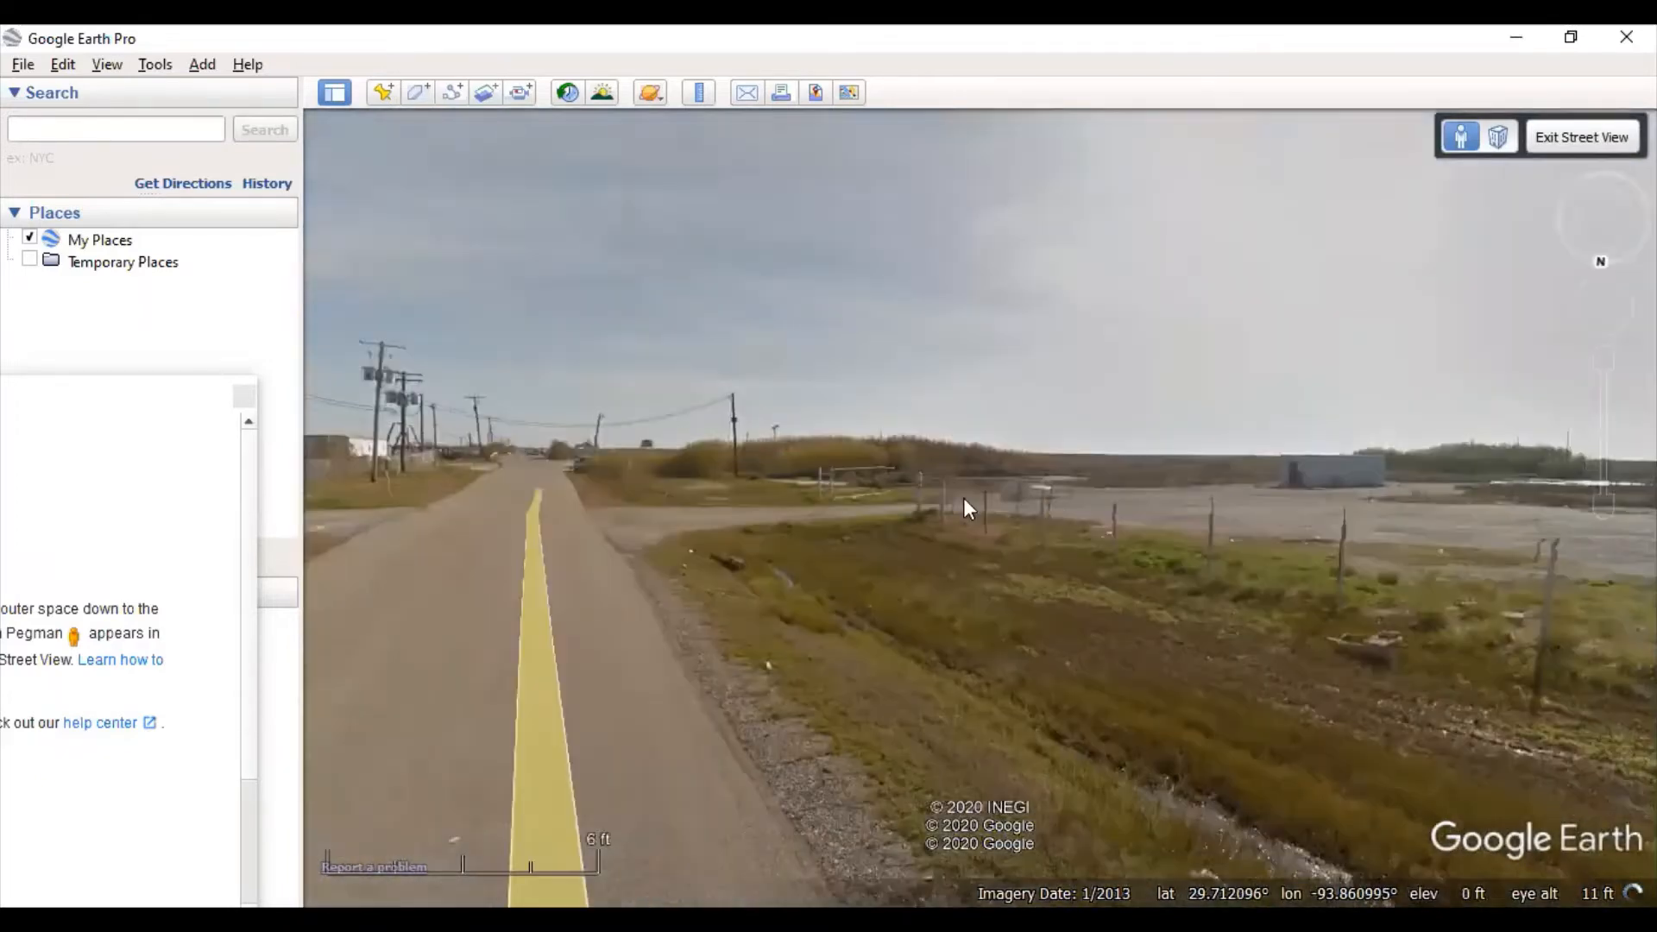
pyautogui.moveTo(1354, 501); pyautogui.dragTo(703, 505)
pyautogui.moveTo(1432, 509); pyautogui.dragTo(764, 493)
pyautogui.moveTo(1501, 518); pyautogui.dragTo(975, 513)
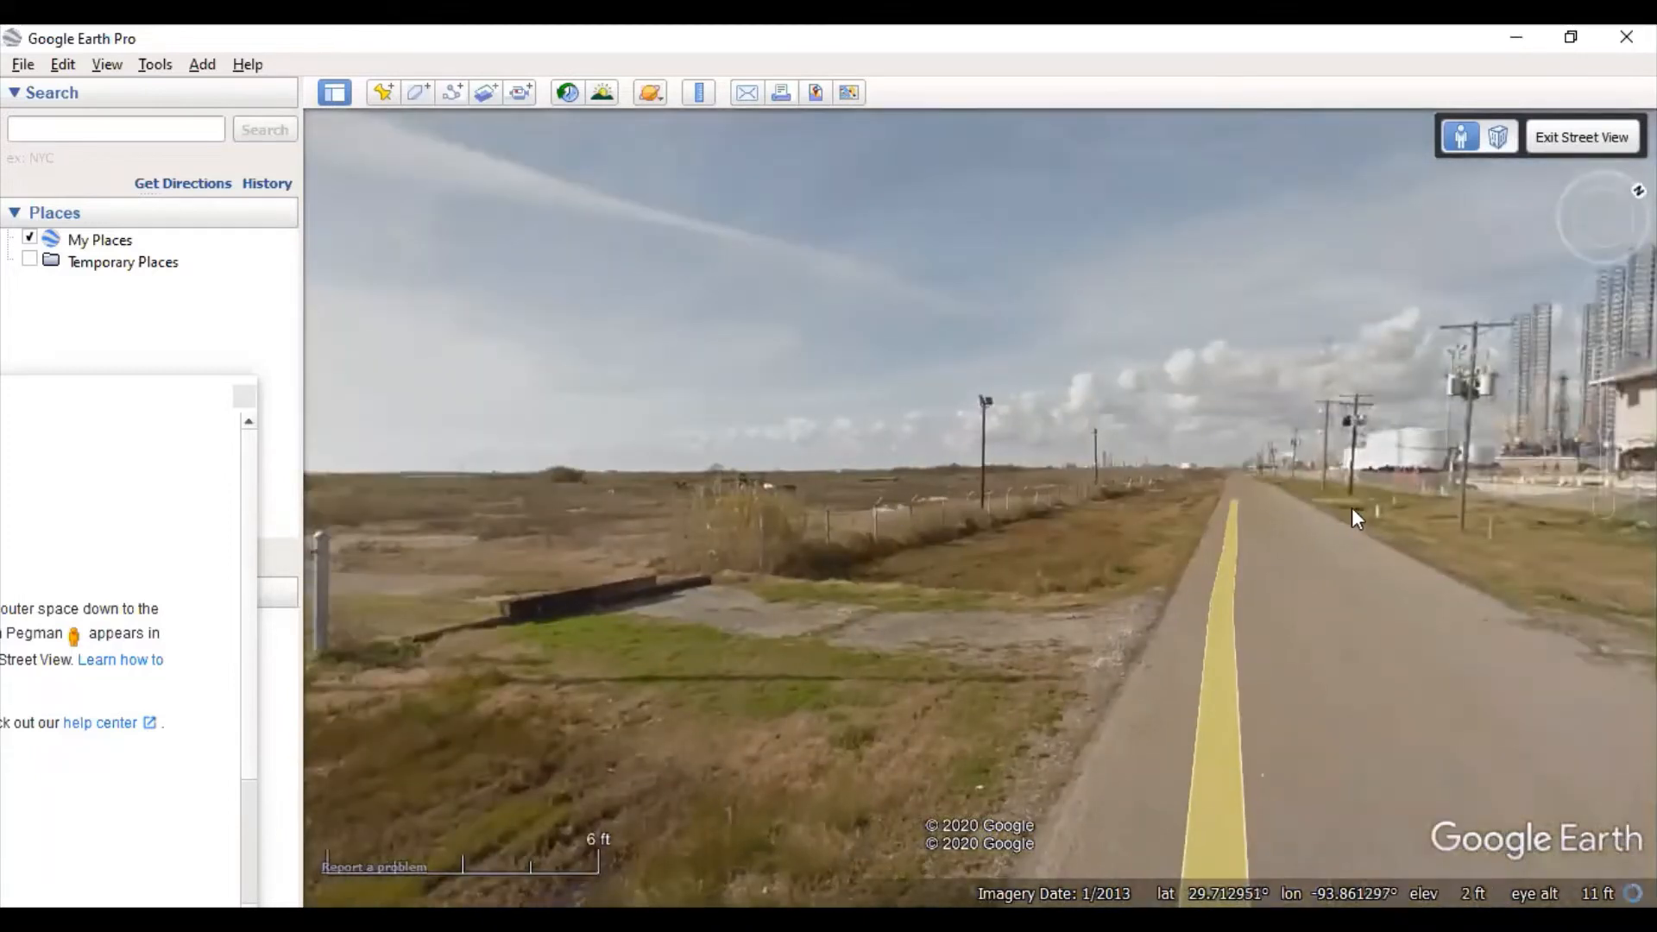
pyautogui.moveTo(1352, 507); pyautogui.dragTo(1191, 552)
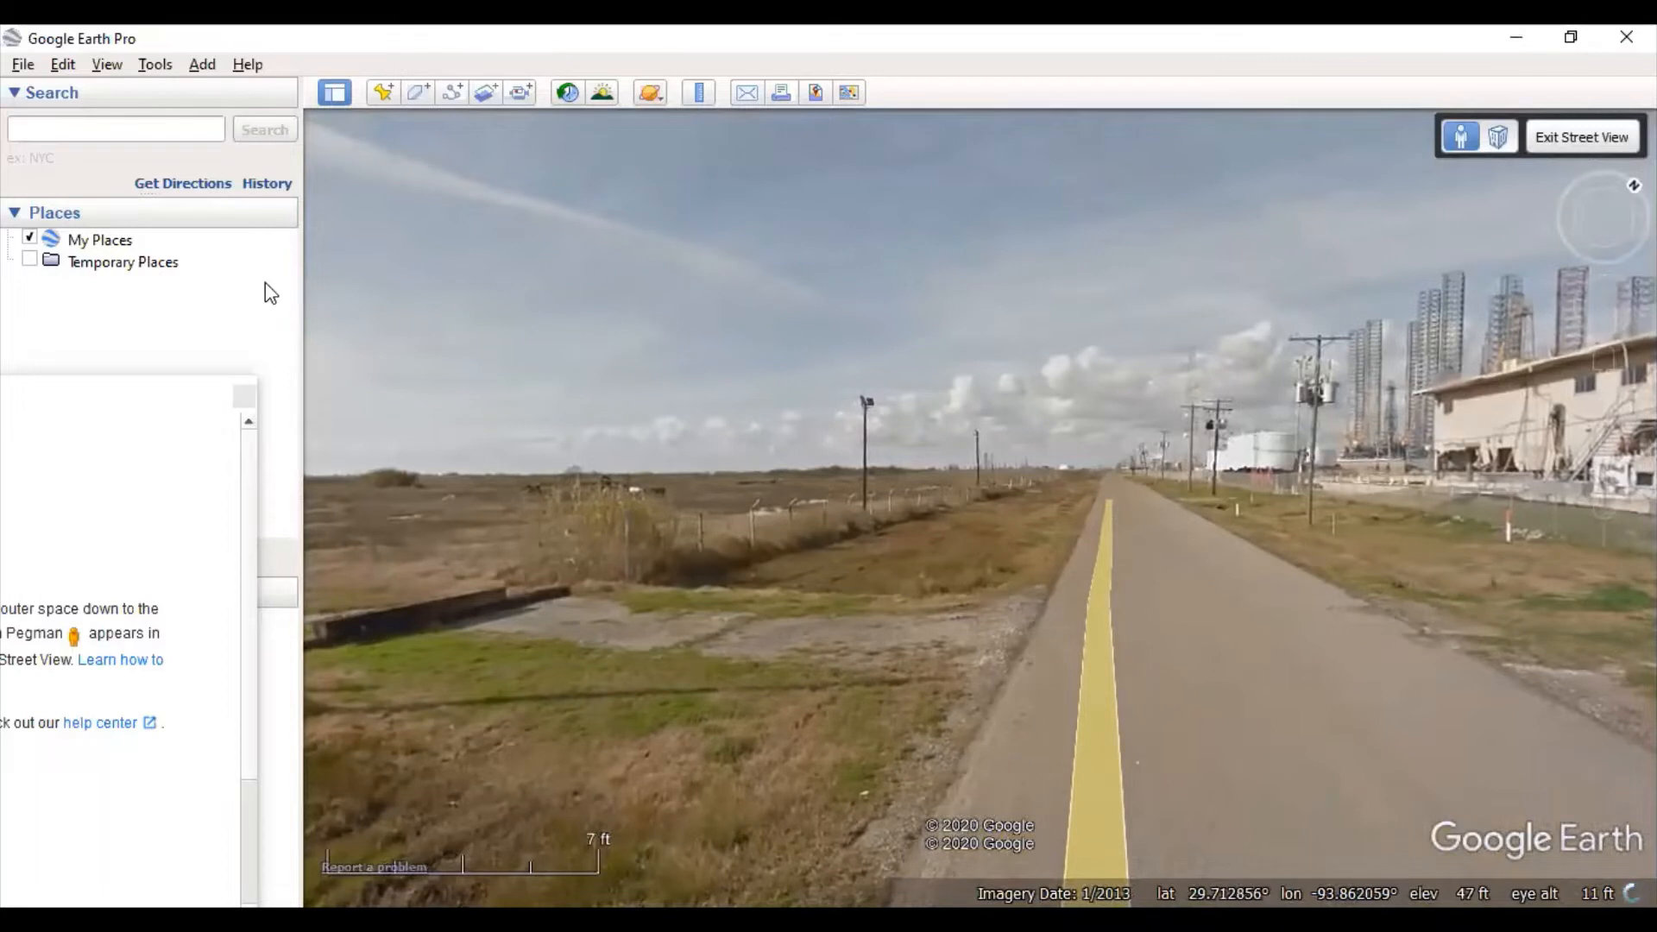
pyautogui.click(1503, 136)
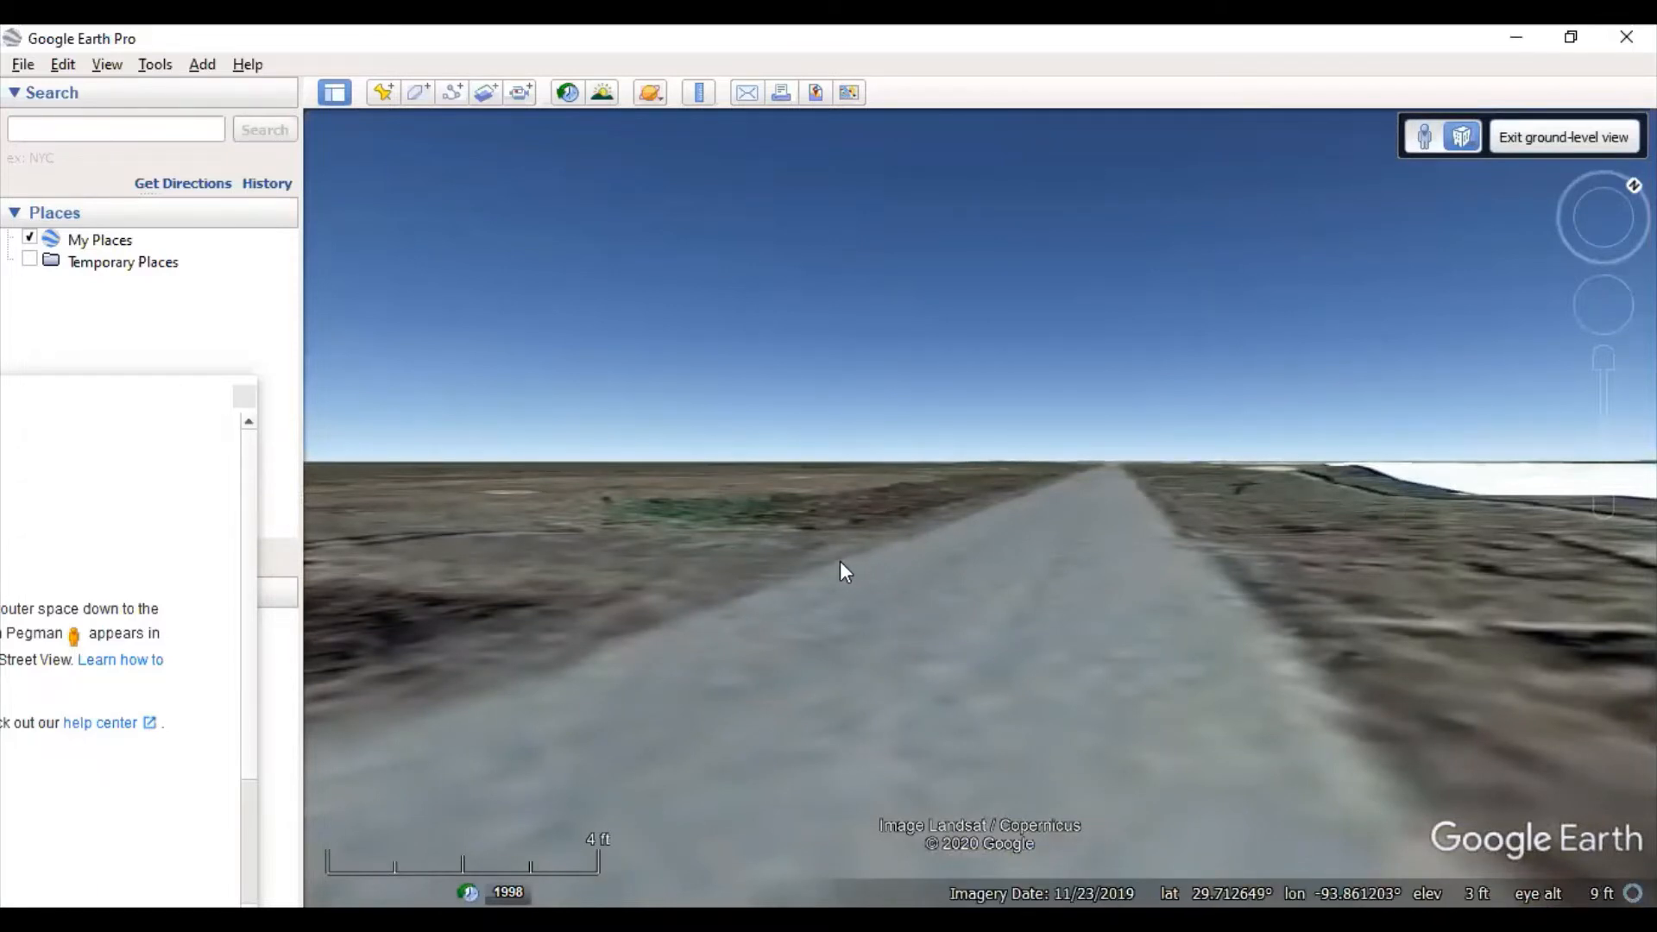
pyautogui.moveTo(842, 562); pyautogui.dragTo(1386, 606)
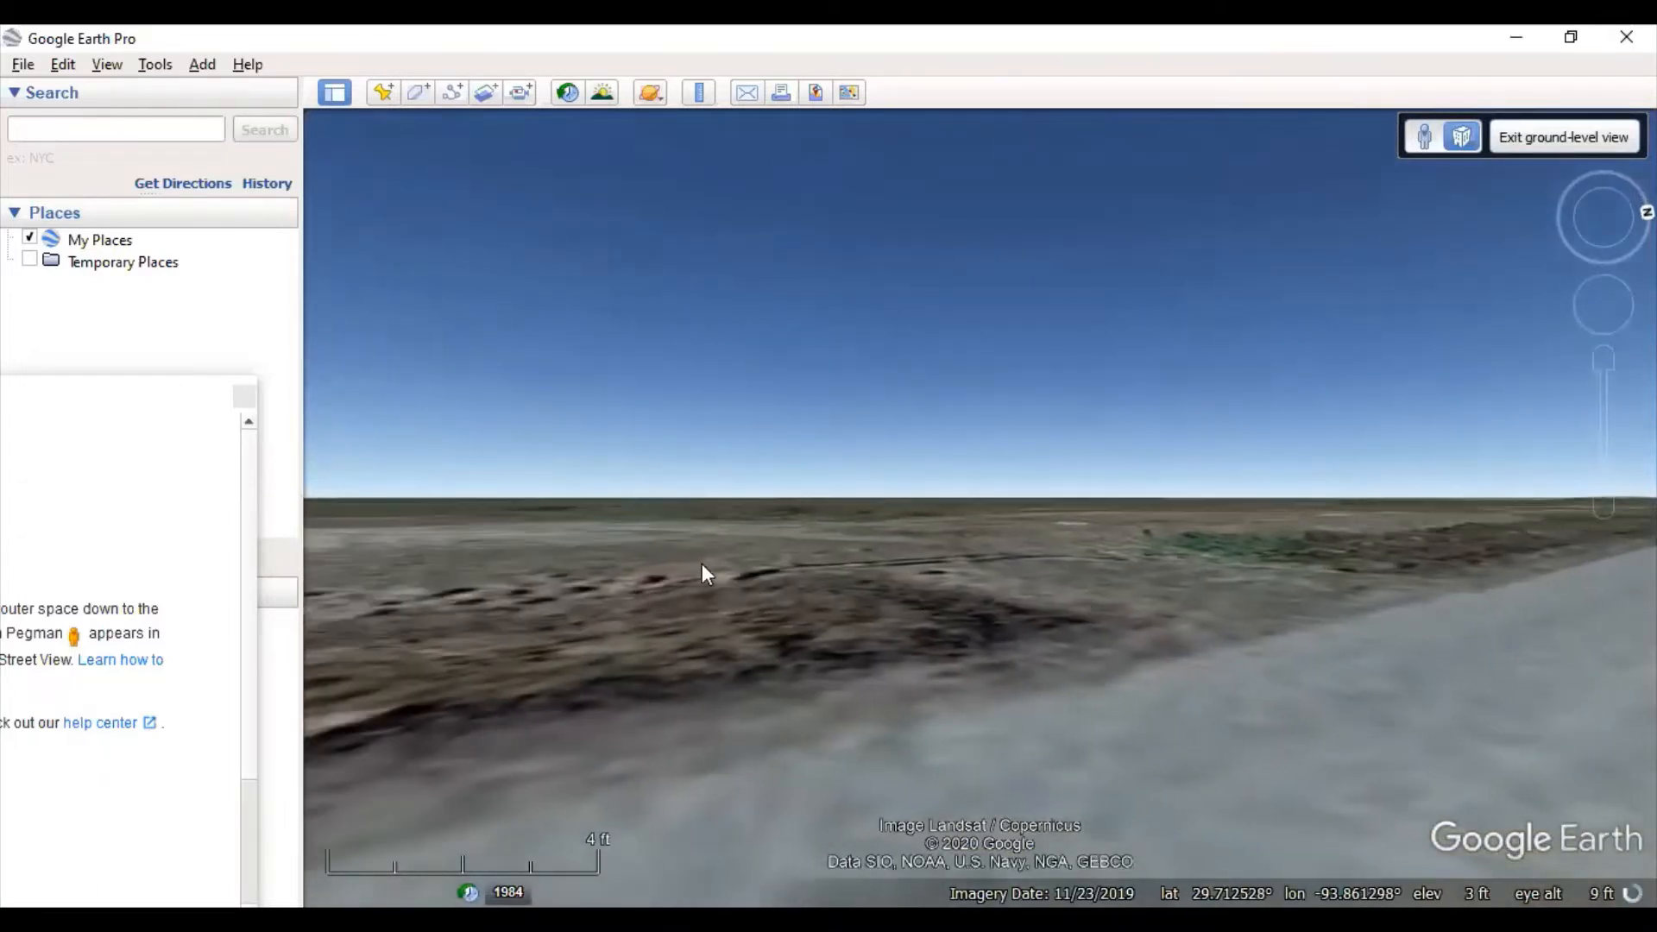
pyautogui.moveTo(701, 563); pyautogui.dragTo(1320, 566)
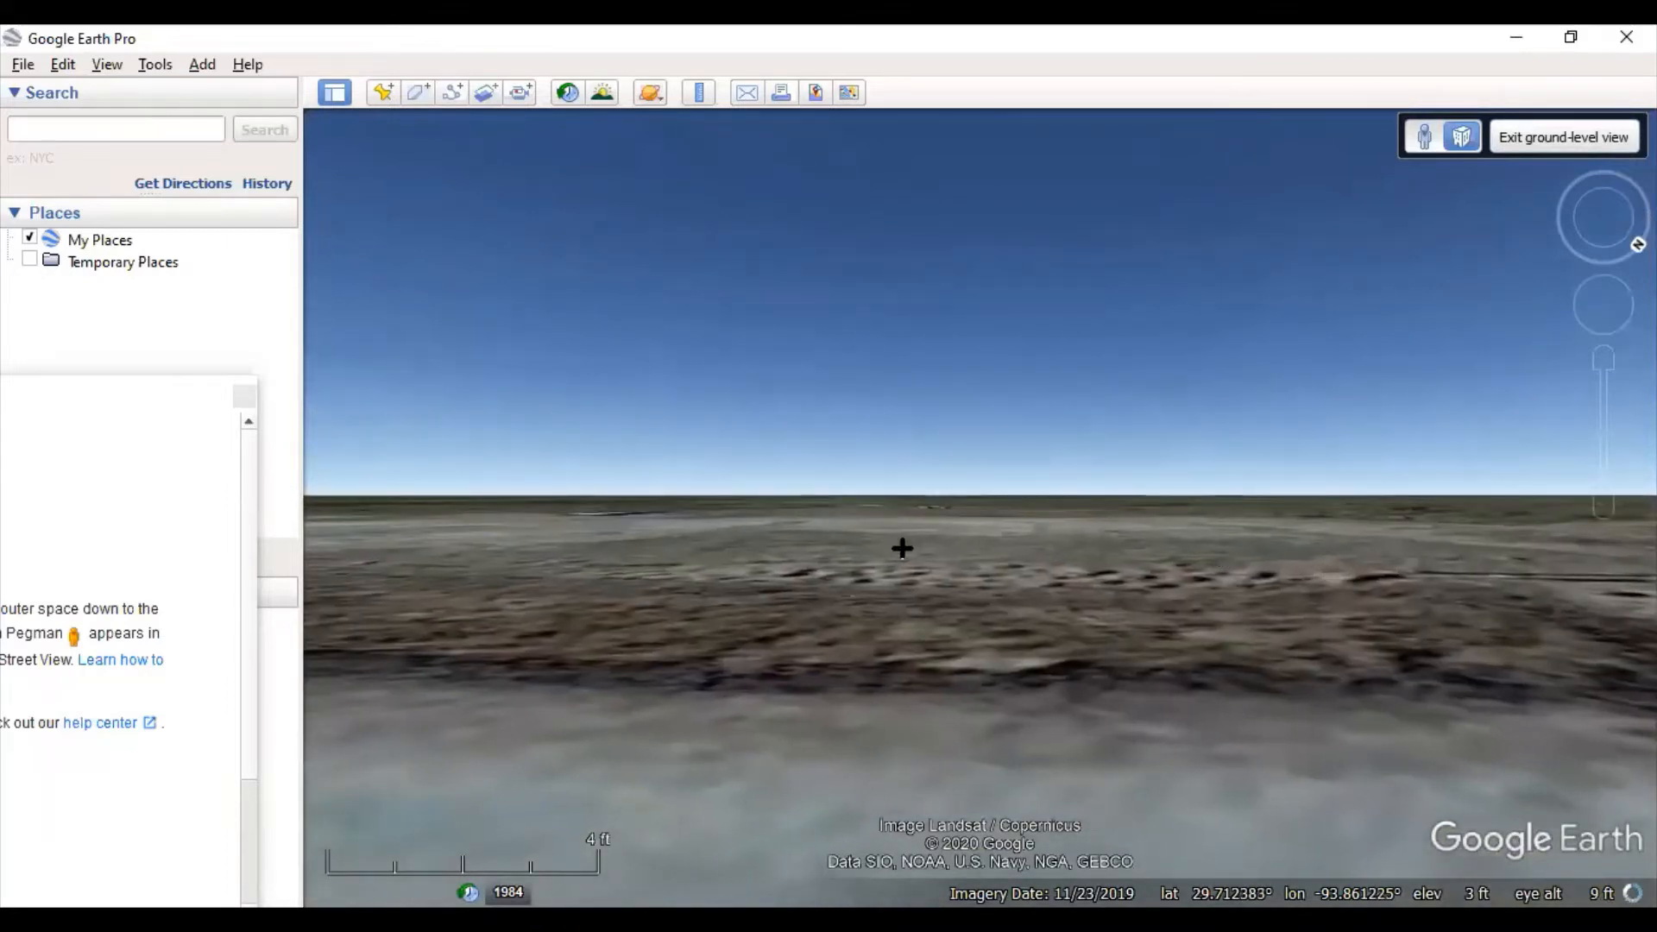
pyautogui.moveTo(902, 548); pyautogui.dragTo(1346, 547)
pyautogui.moveTo(912, 543); pyautogui.dragTo(1290, 565)
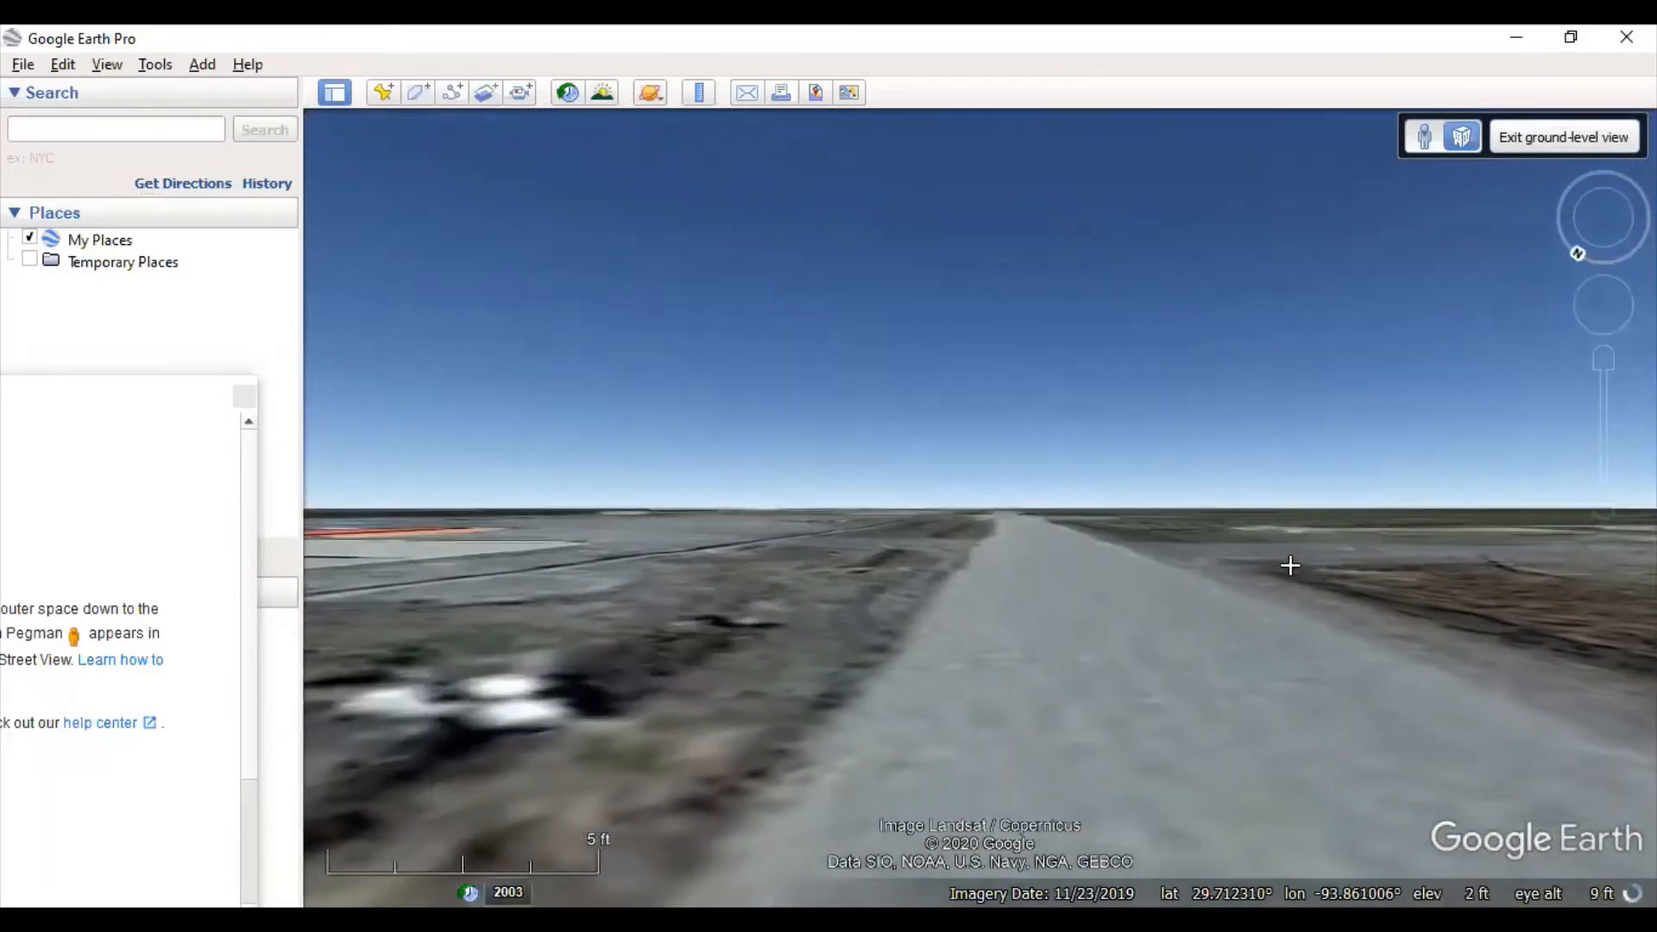
pyautogui.moveTo(717, 581); pyautogui.dragTo(1157, 532)
pyautogui.moveTo(636, 551); pyautogui.dragTo(1117, 543)
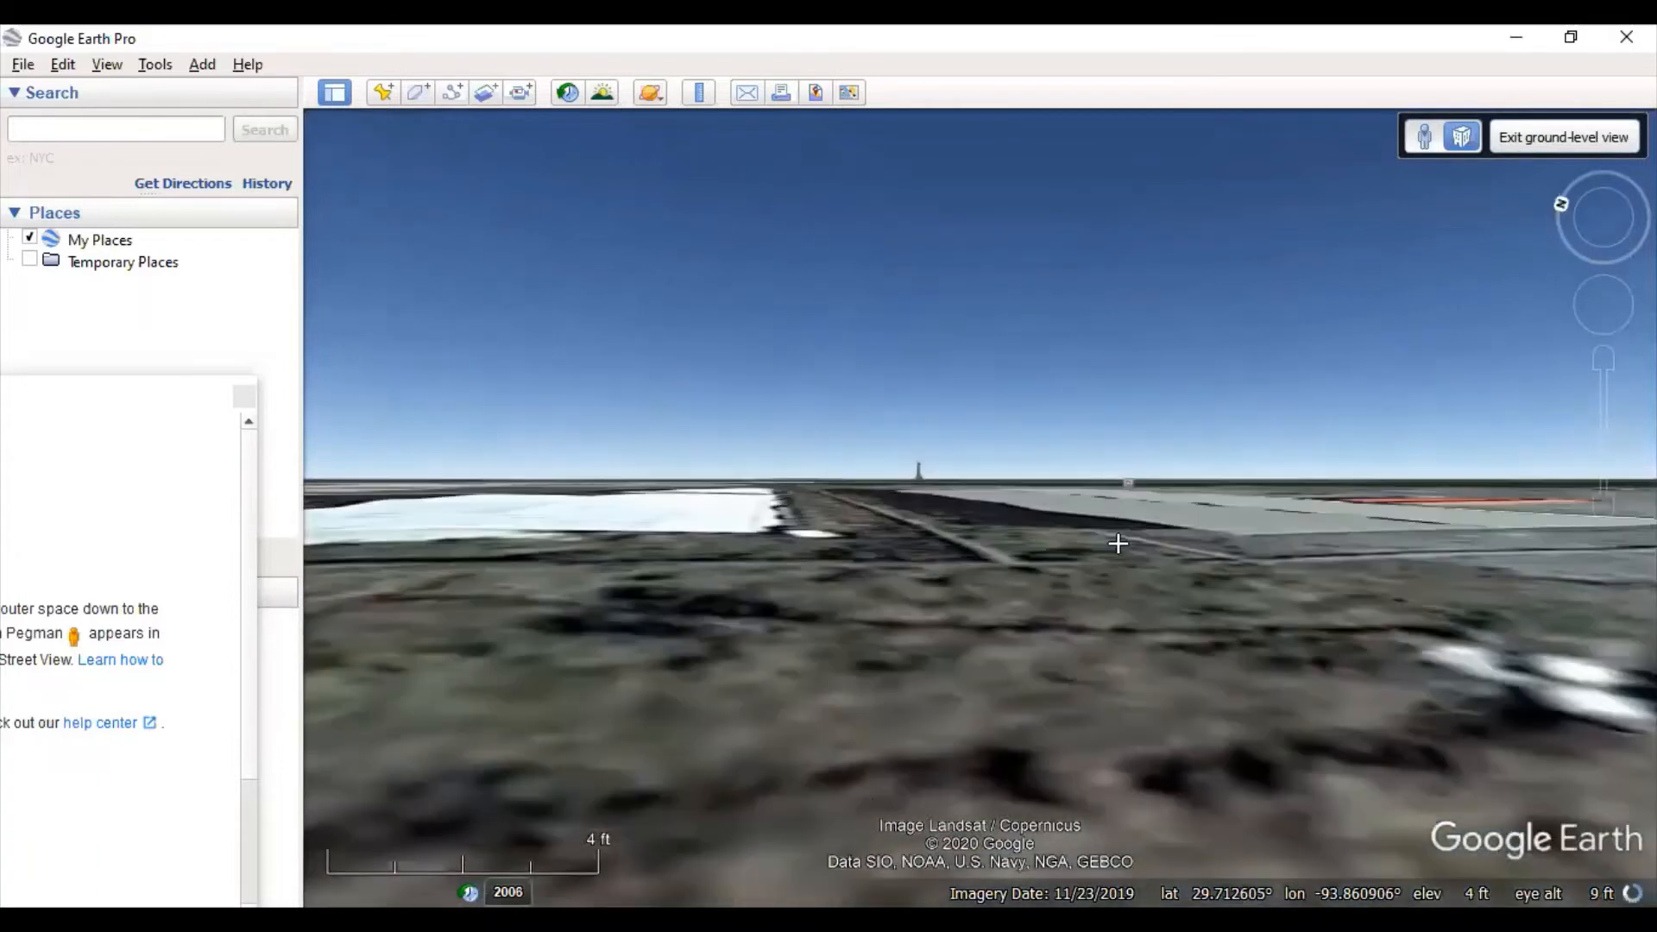
pyautogui.moveTo(906, 547); pyautogui.dragTo(1483, 544)
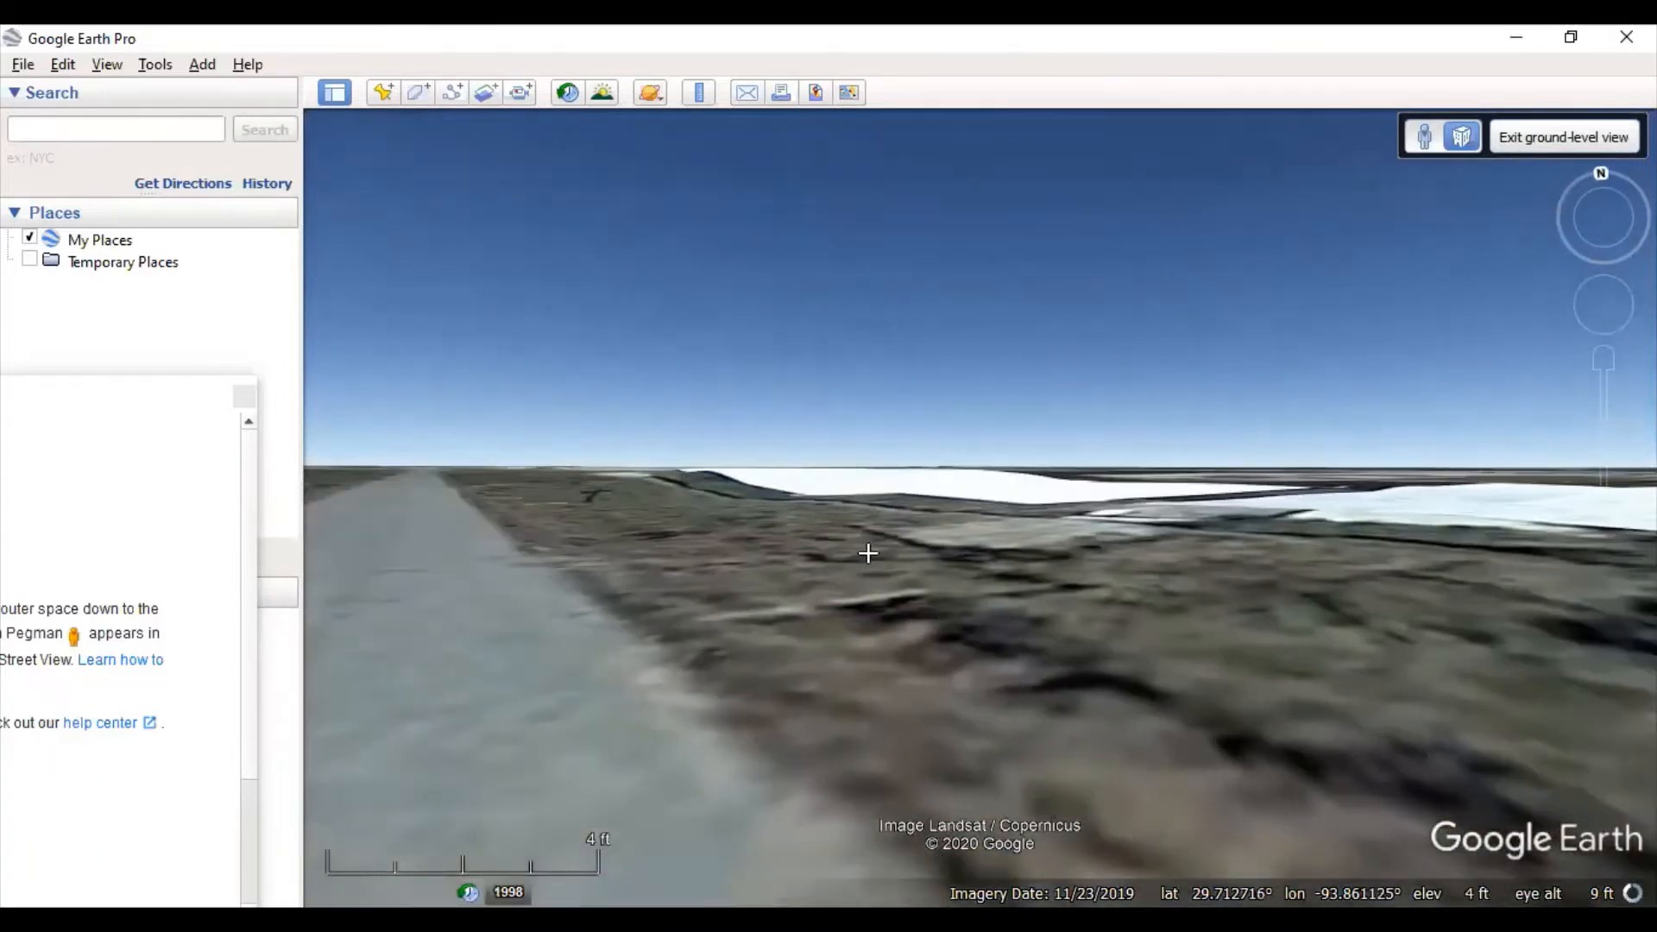
pyautogui.moveTo(868, 553); pyautogui.dragTo(1239, 564)
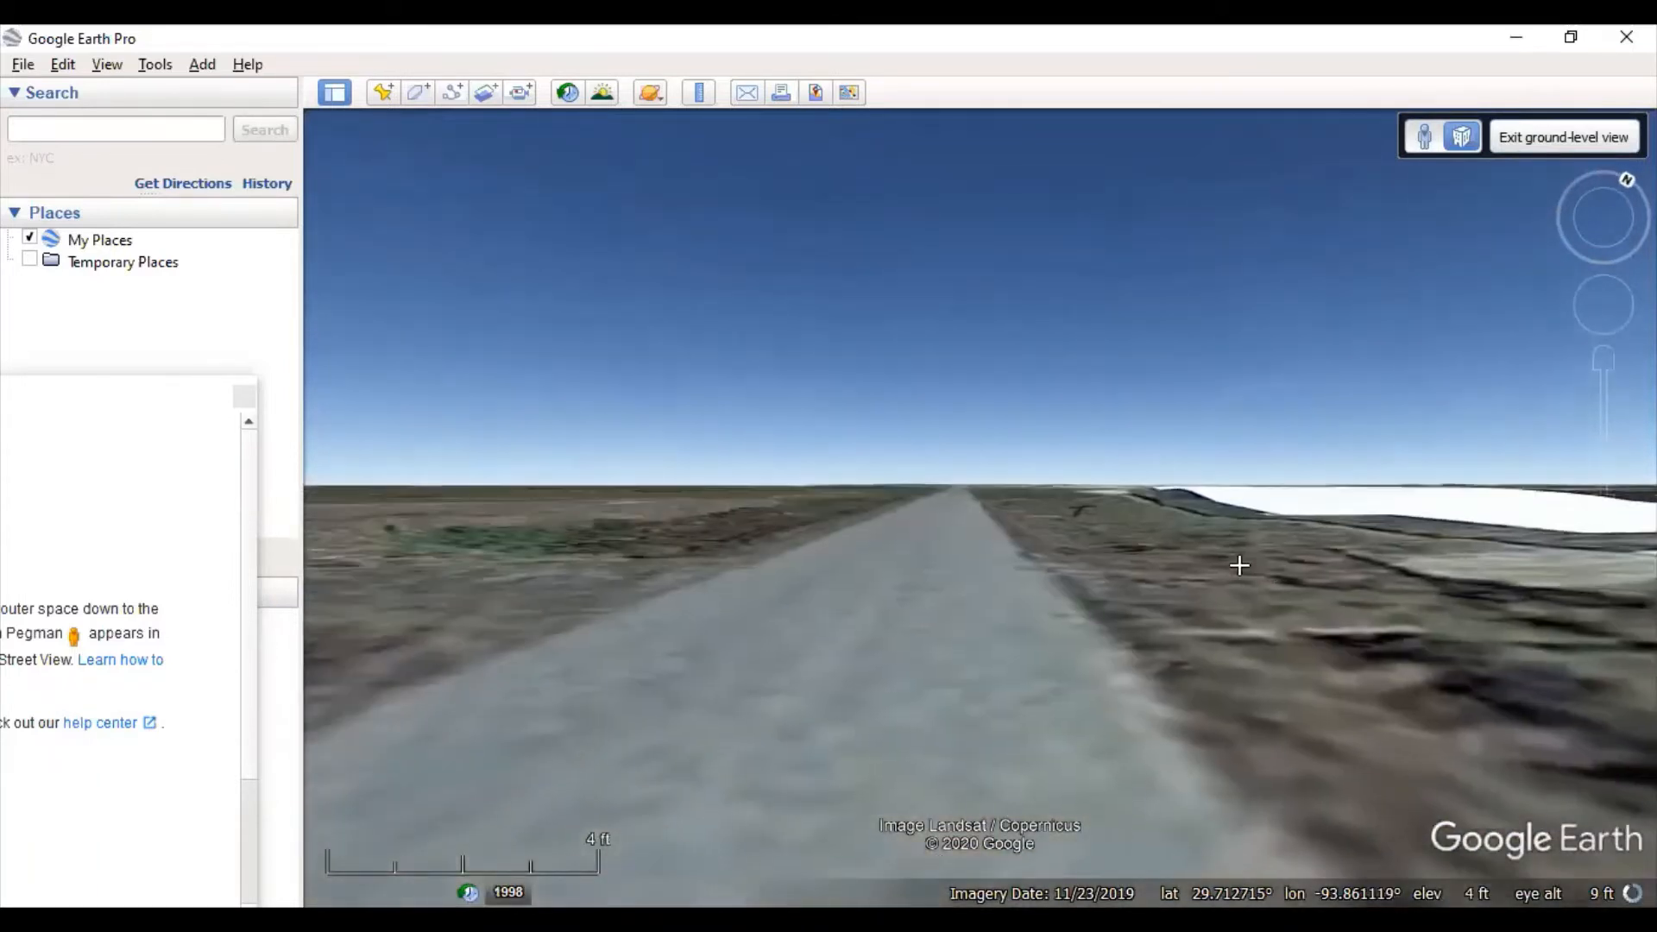
pyautogui.click(1434, 142)
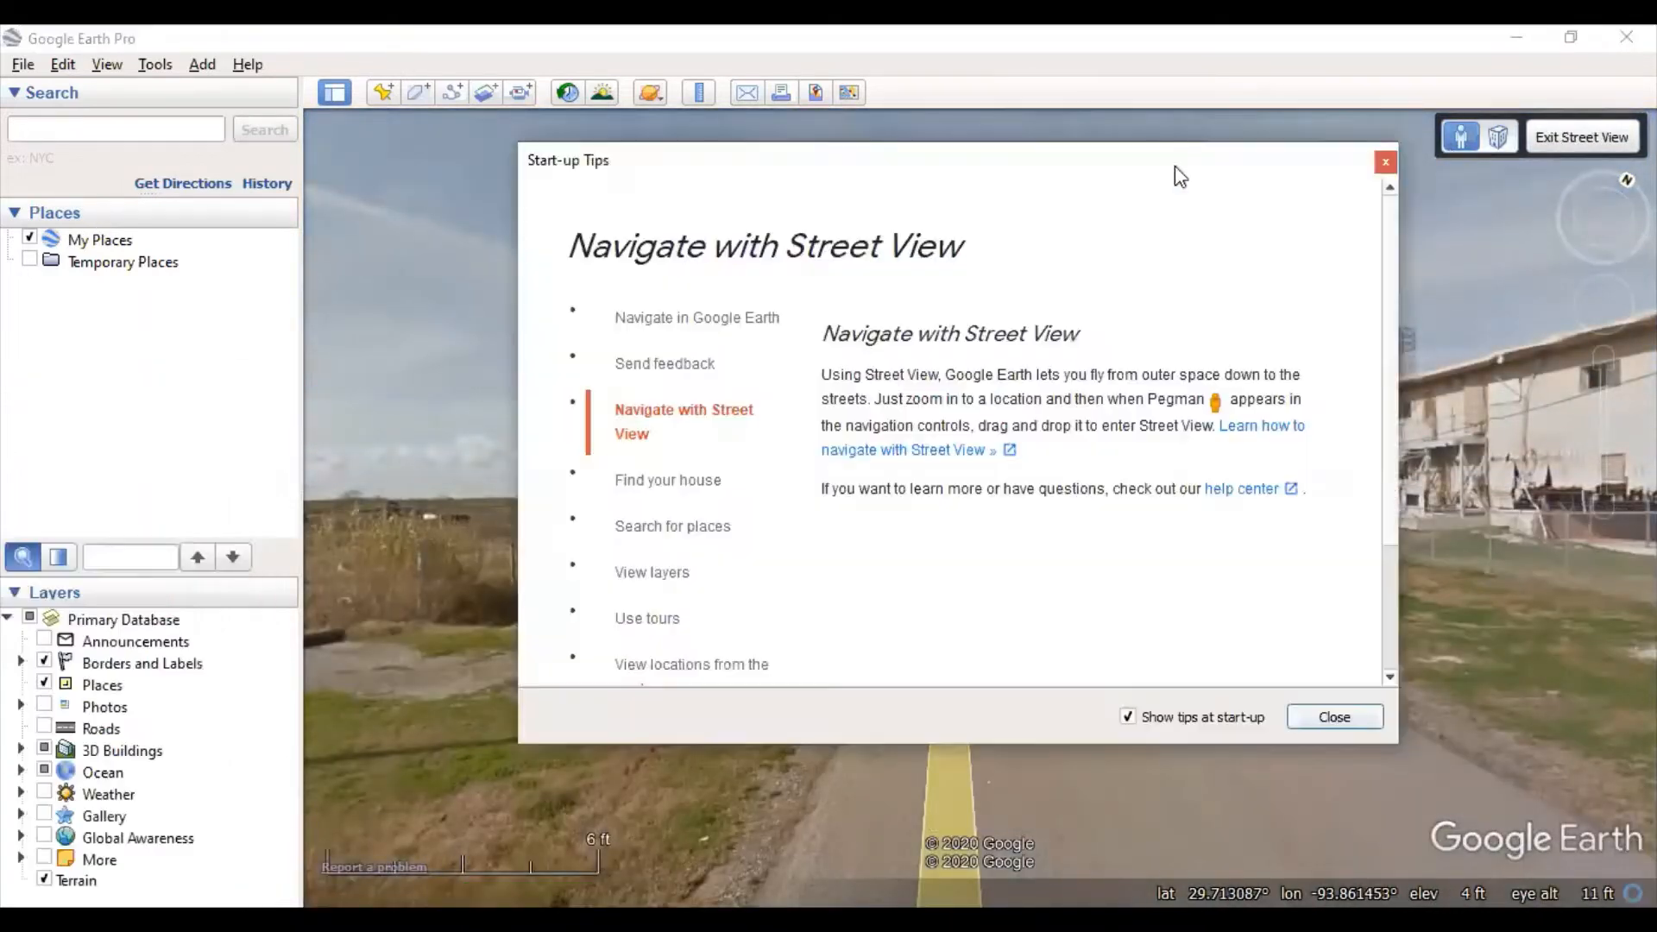
# - Show the 'Find your house' tip and place the cursor in the Search box
pyautogui.click(674, 484)
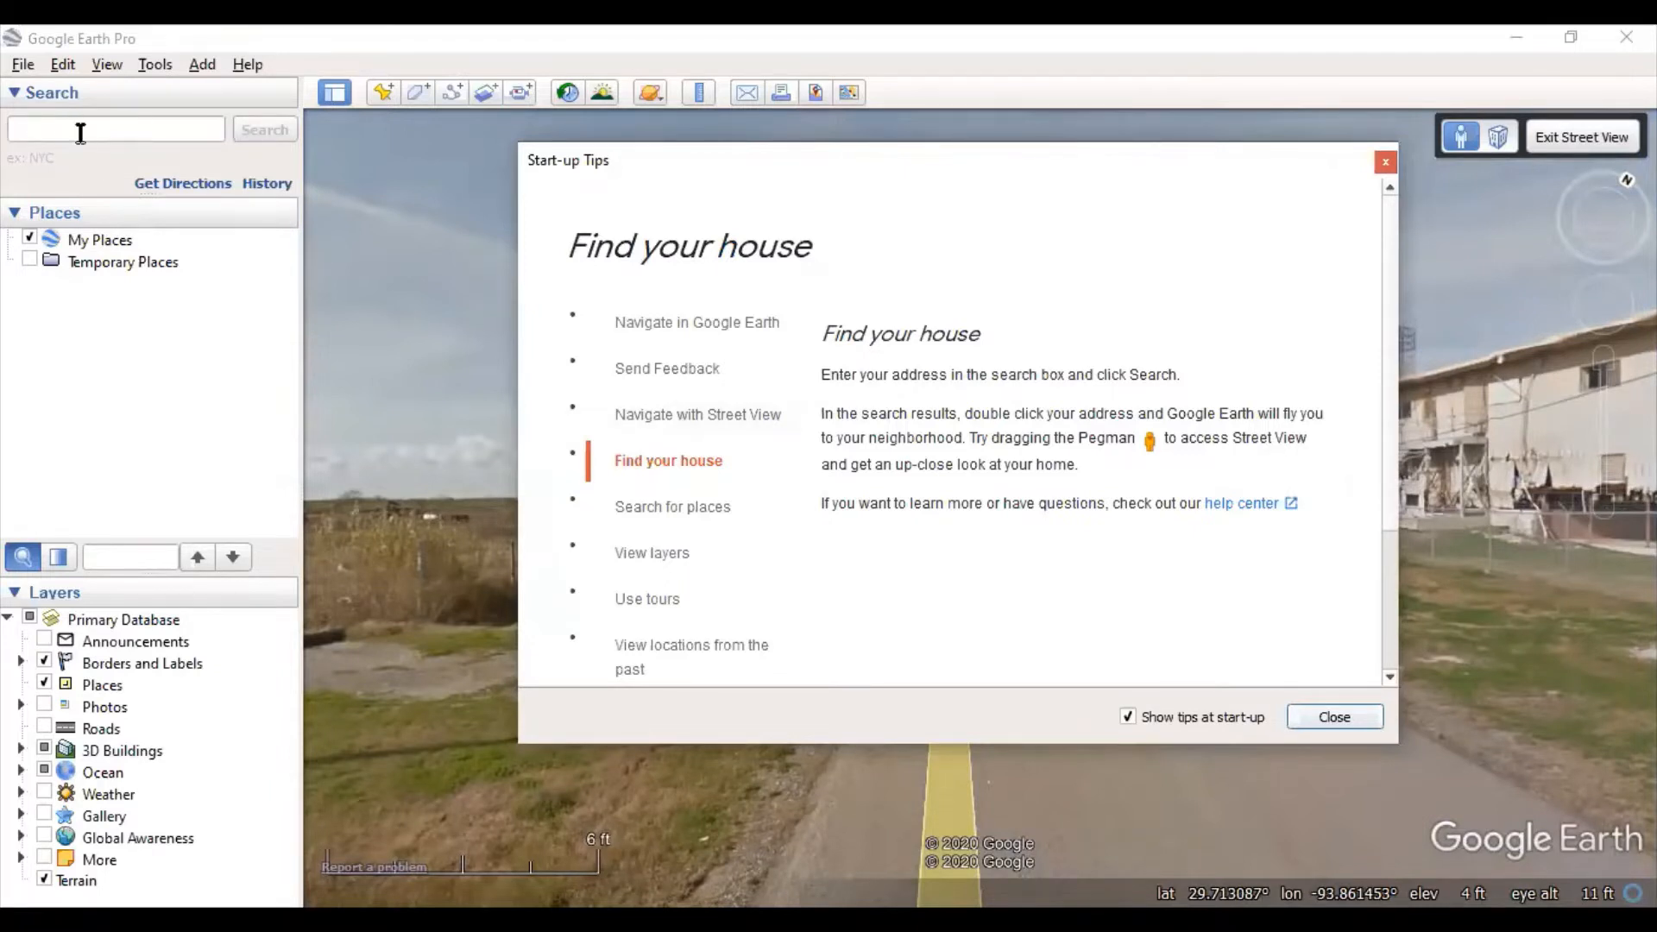
pyautogui.click(290, 126)
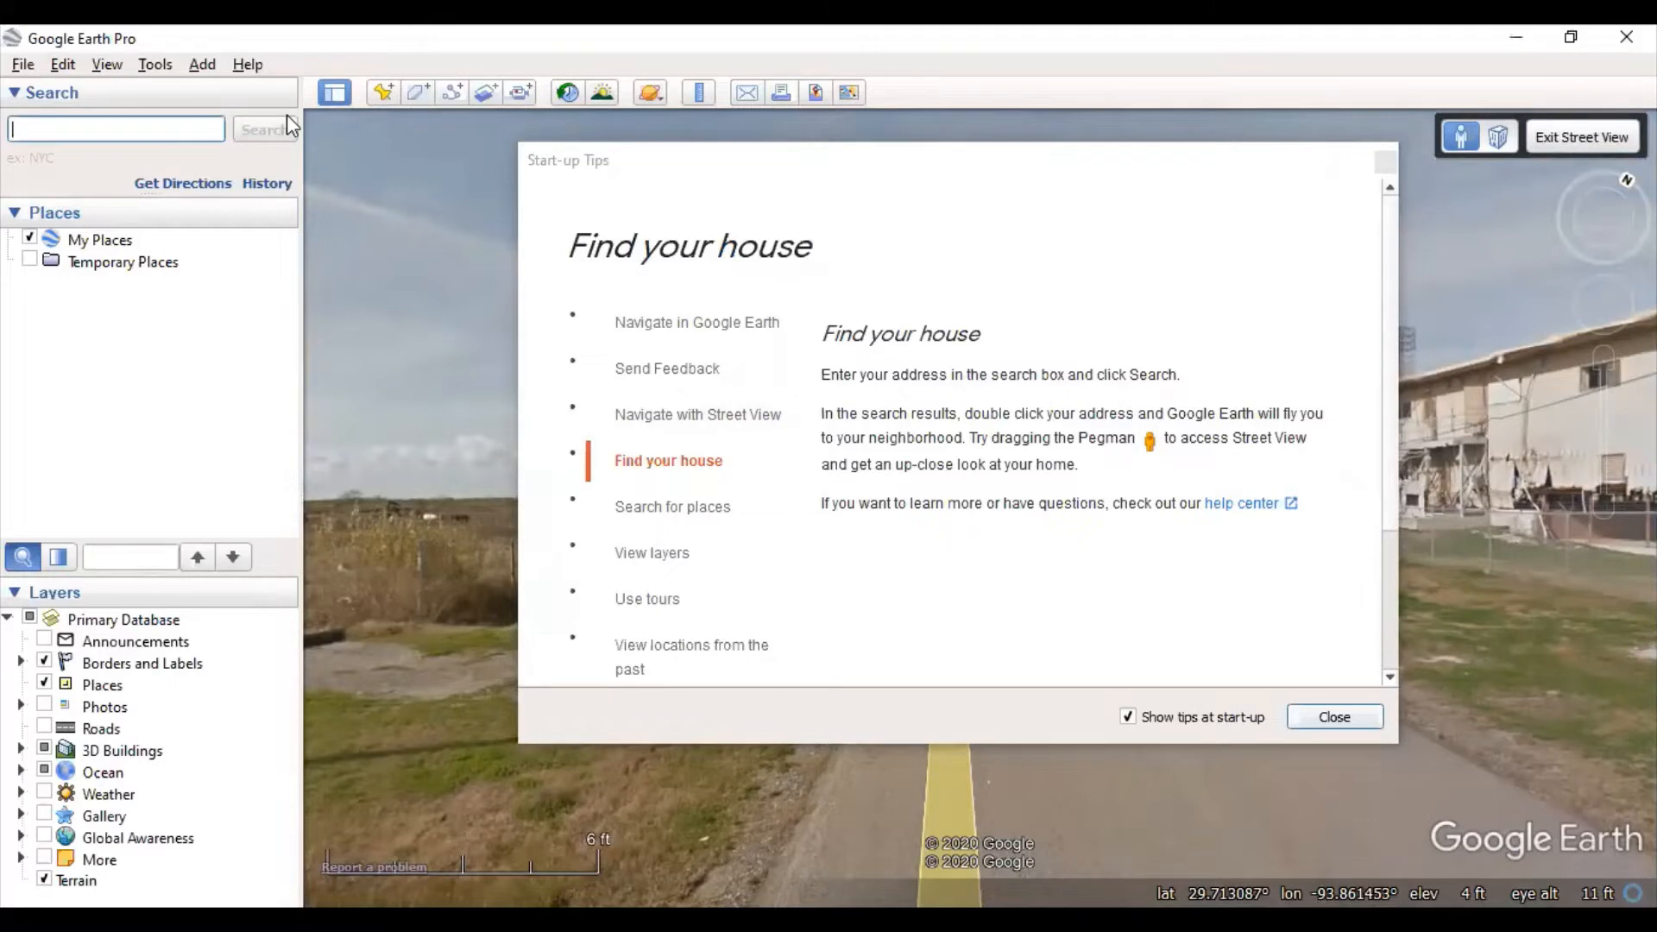
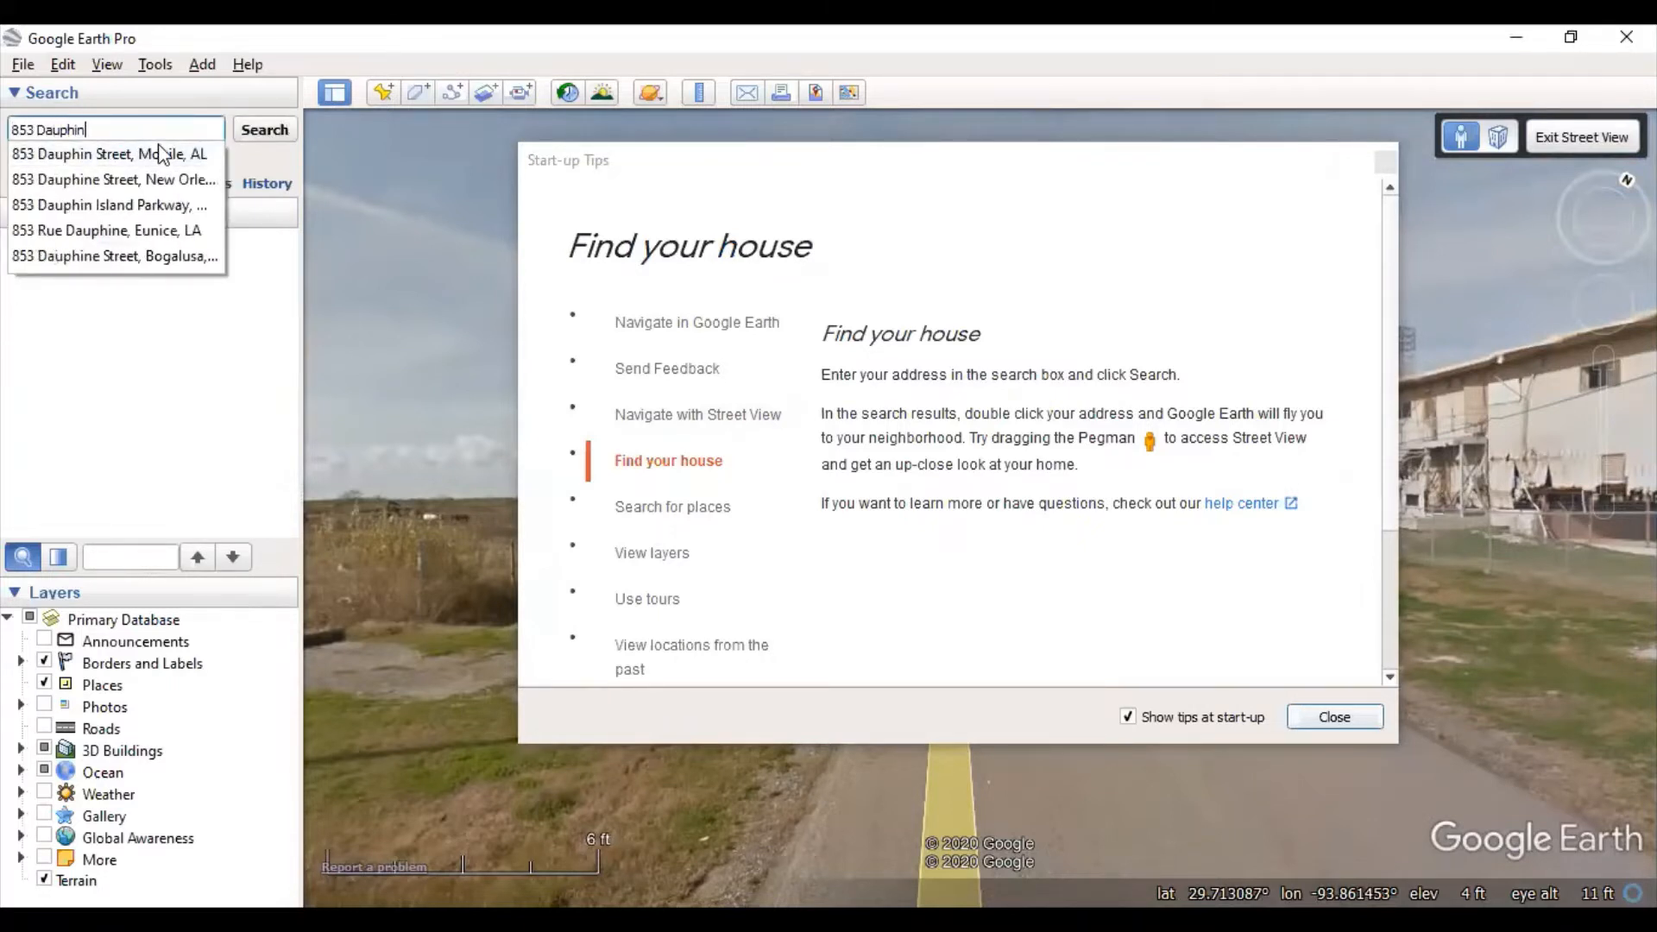
# - Search for the street address in Mobile, AL and move the tips window aside
pyautogui.click(161, 154)
pyautogui.click(262, 131)
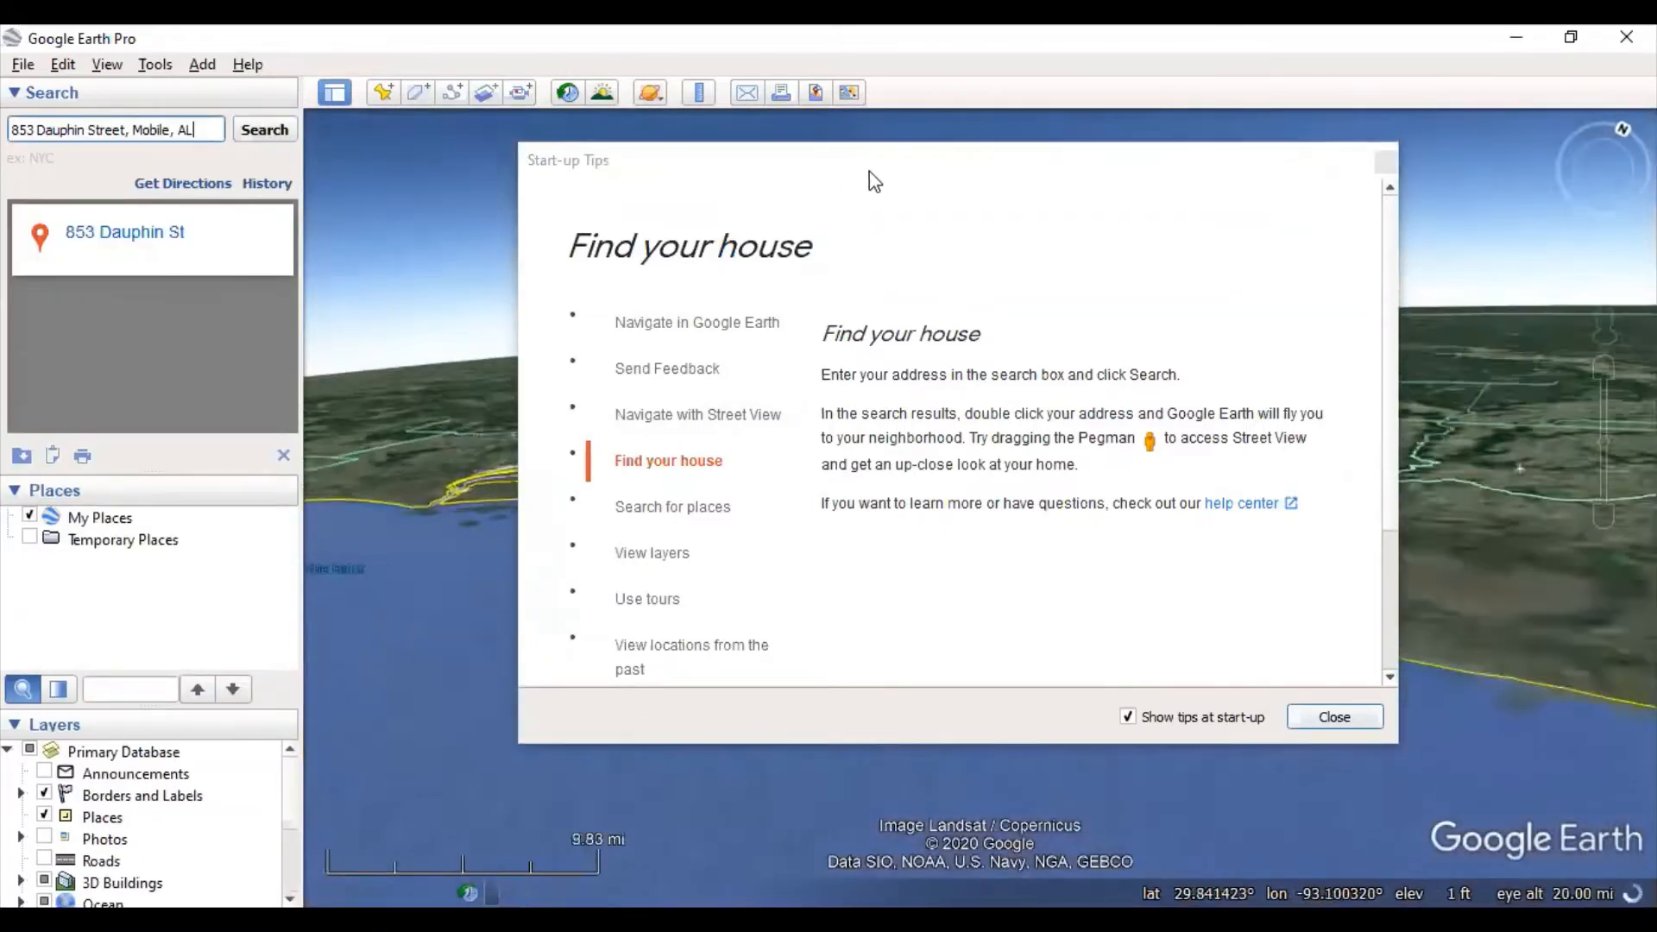
pyautogui.moveTo(44, 393); pyautogui.dragTo(1, 148)
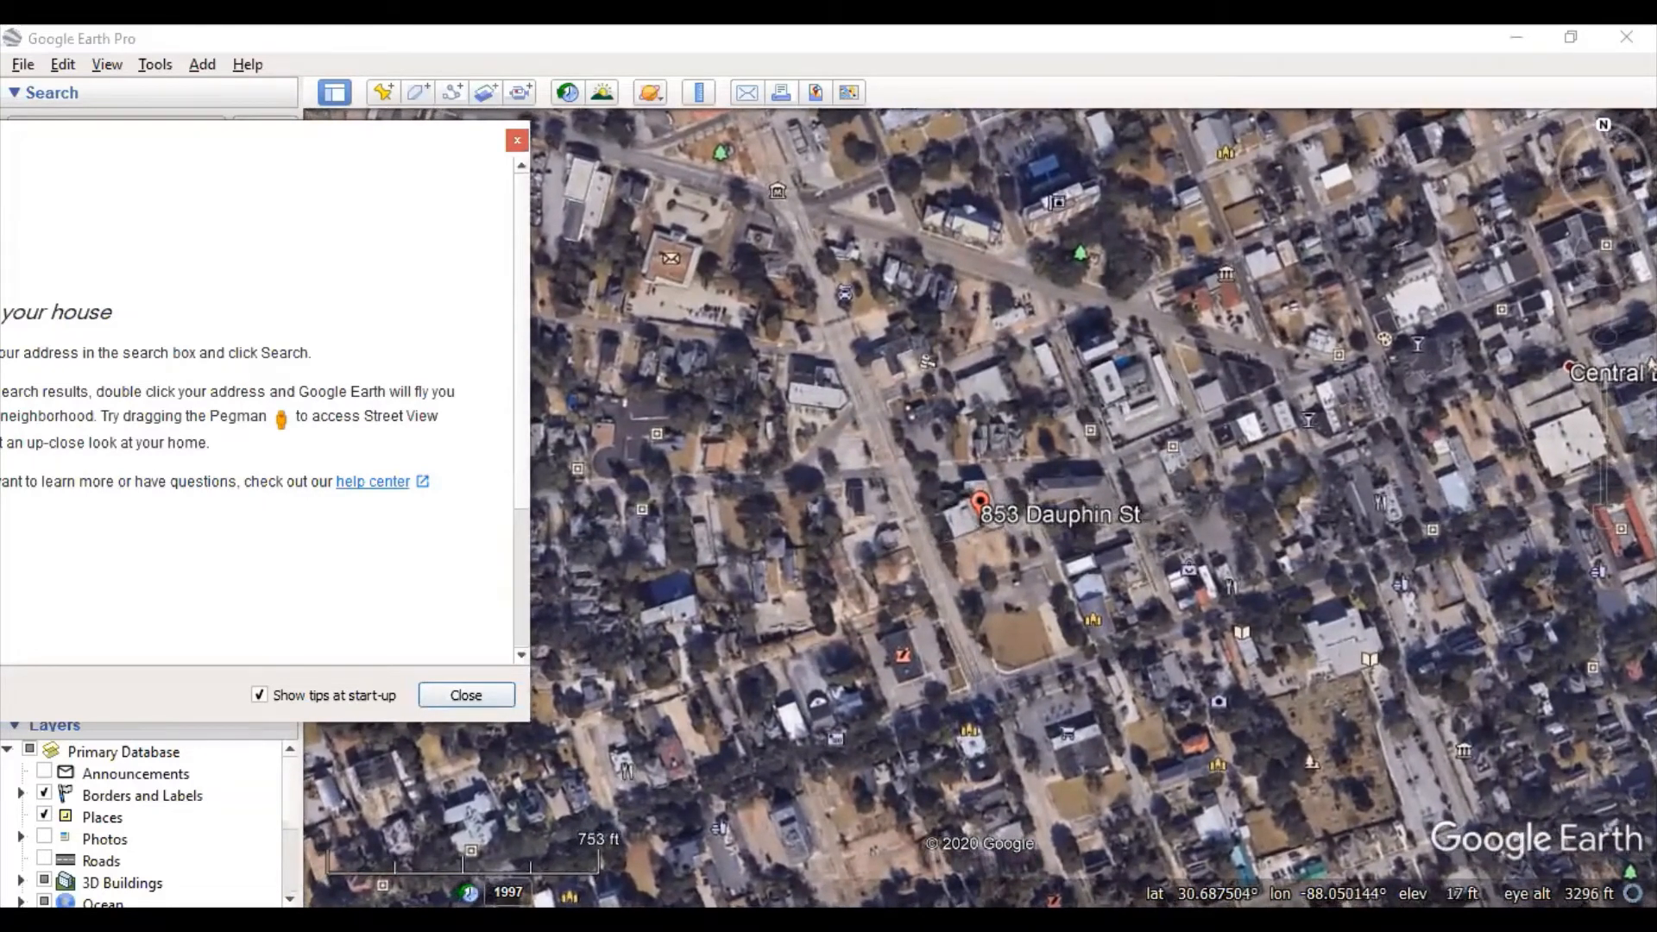
# - Fly in on the address placemark, turn to face the house, and enter Street View imagery
pyautogui.moveTo(1605, 327)
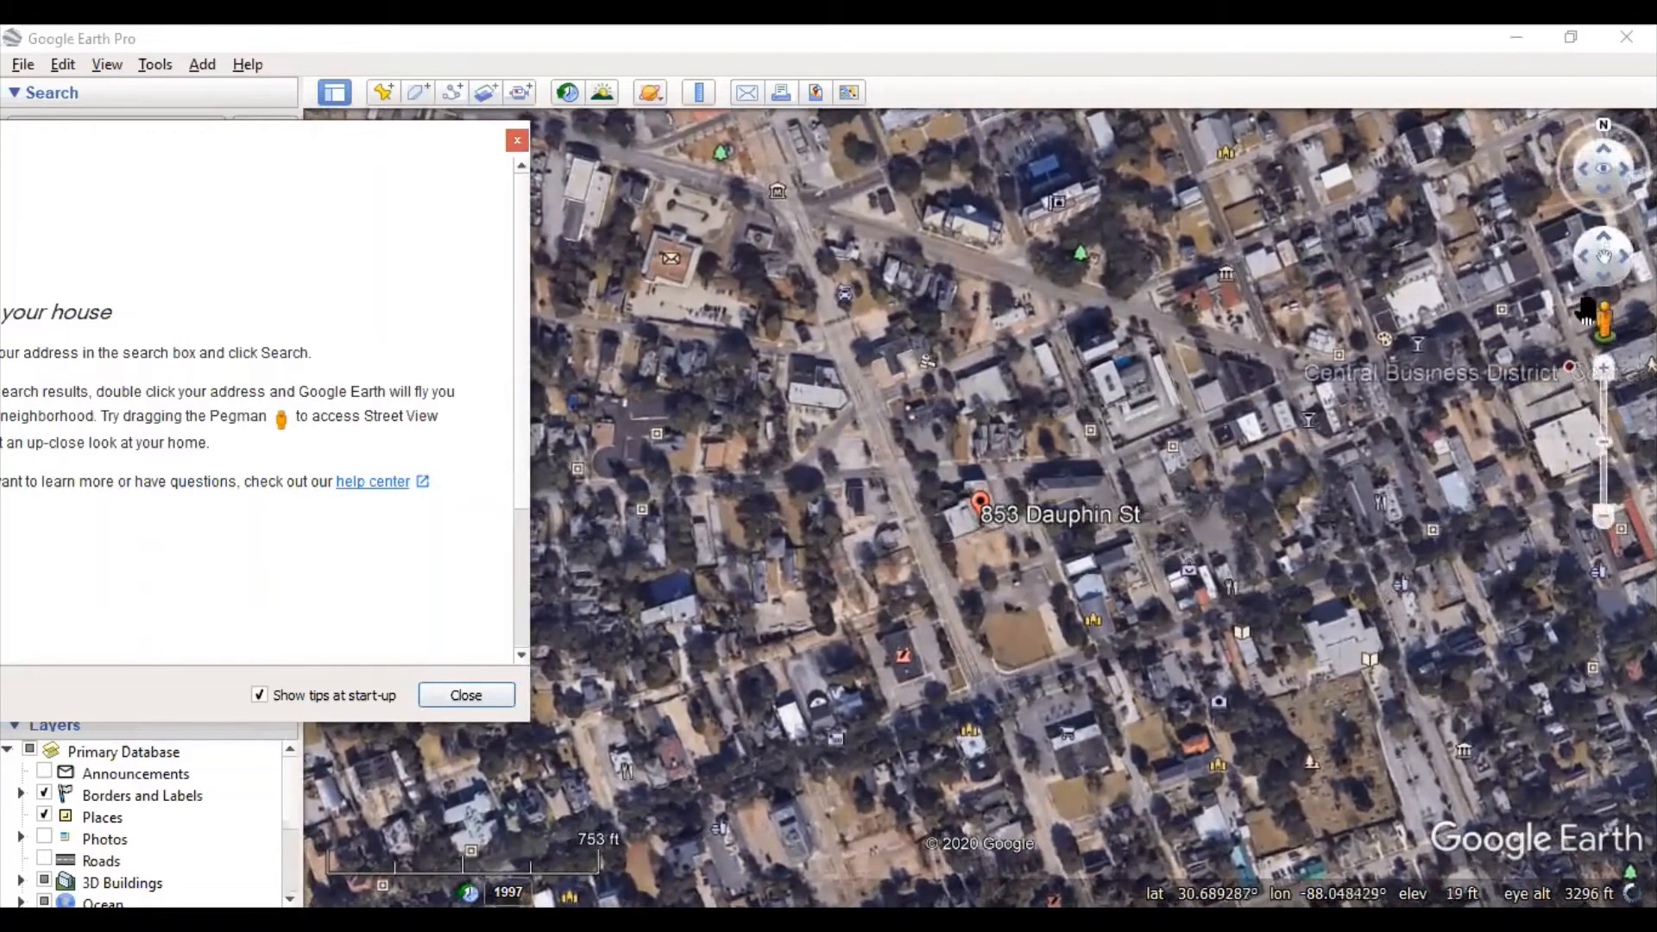
pyautogui.doubleClick(980, 499)
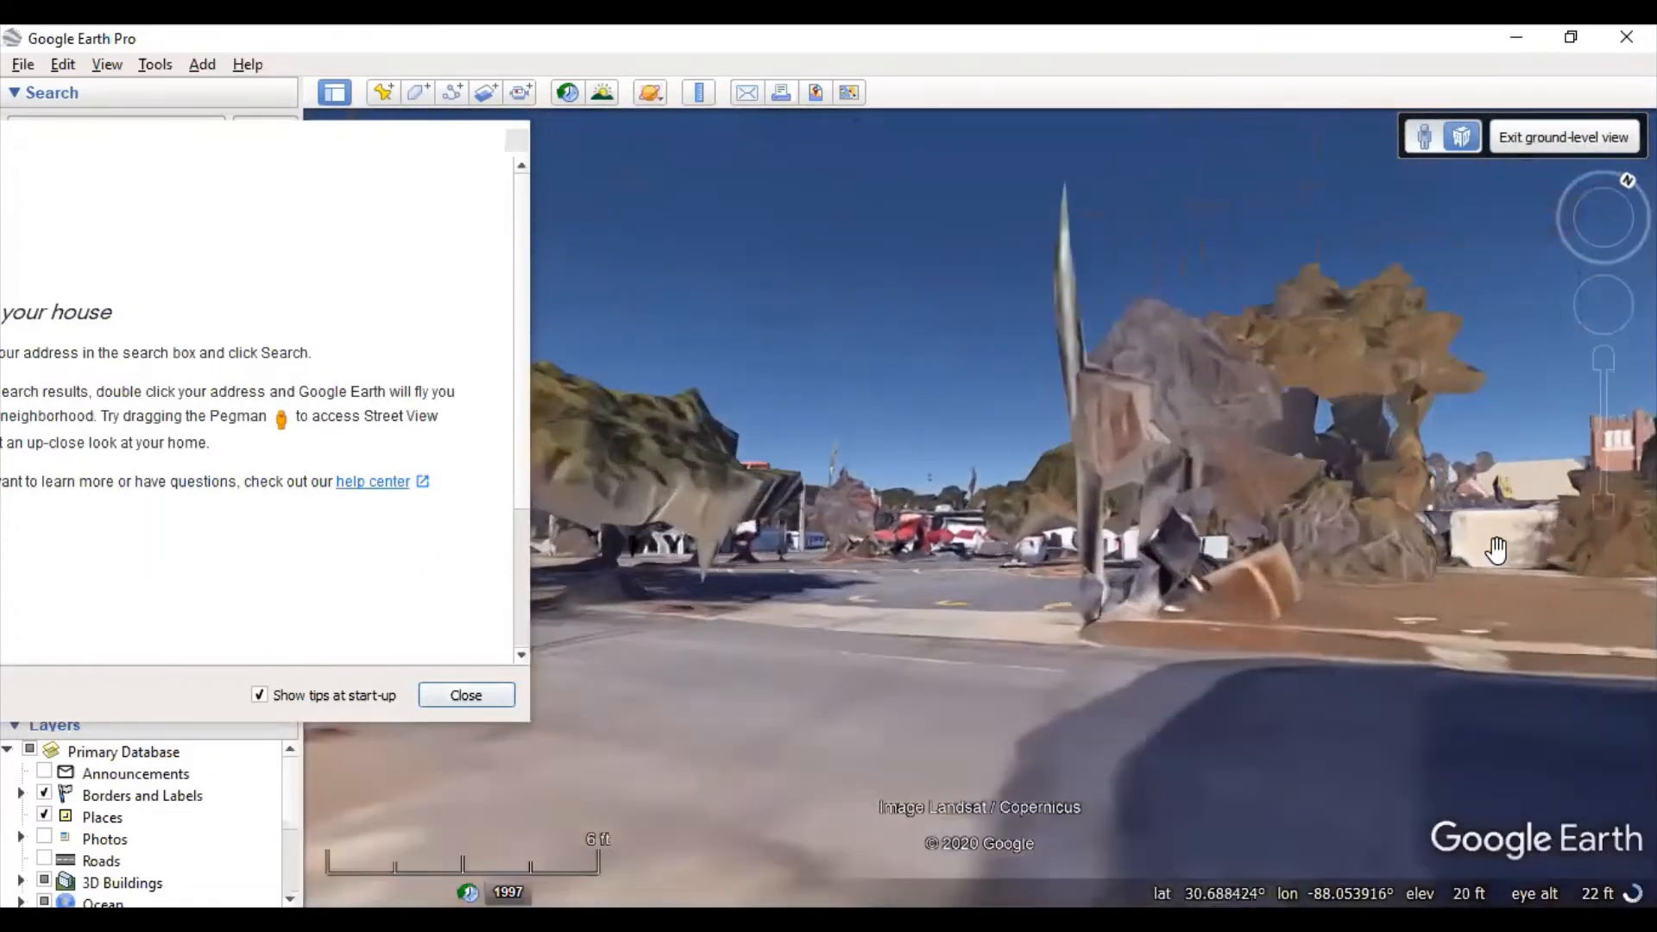
pyautogui.scroll(-5, 1474, 592)
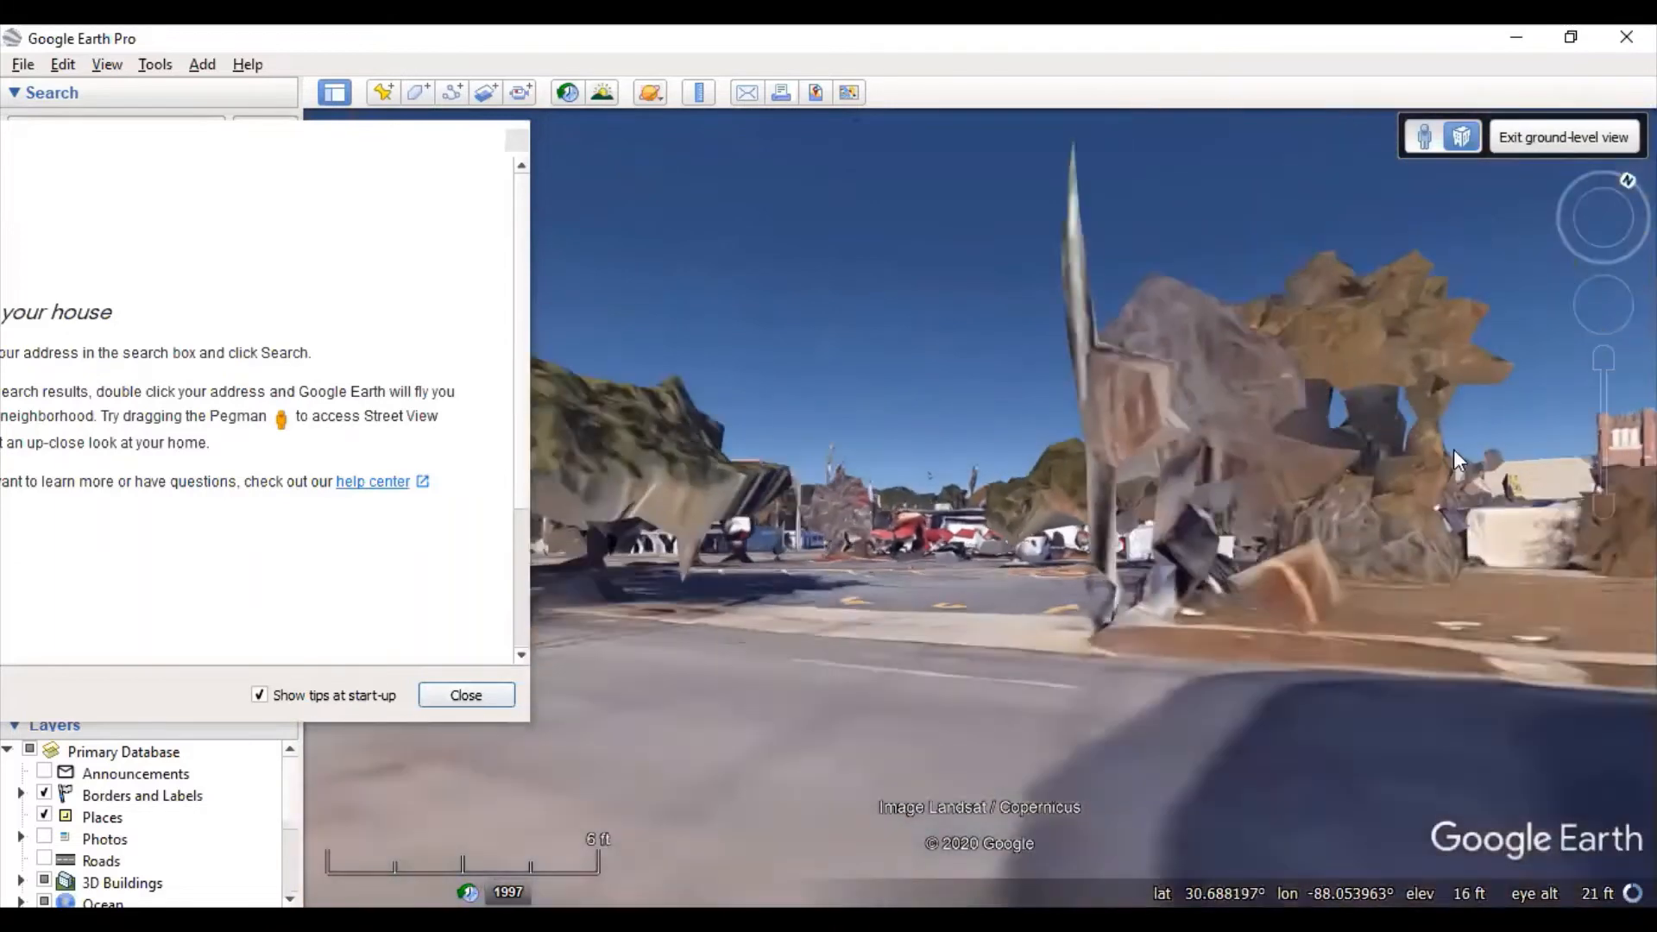
pyautogui.scroll(5, 1308, 571)
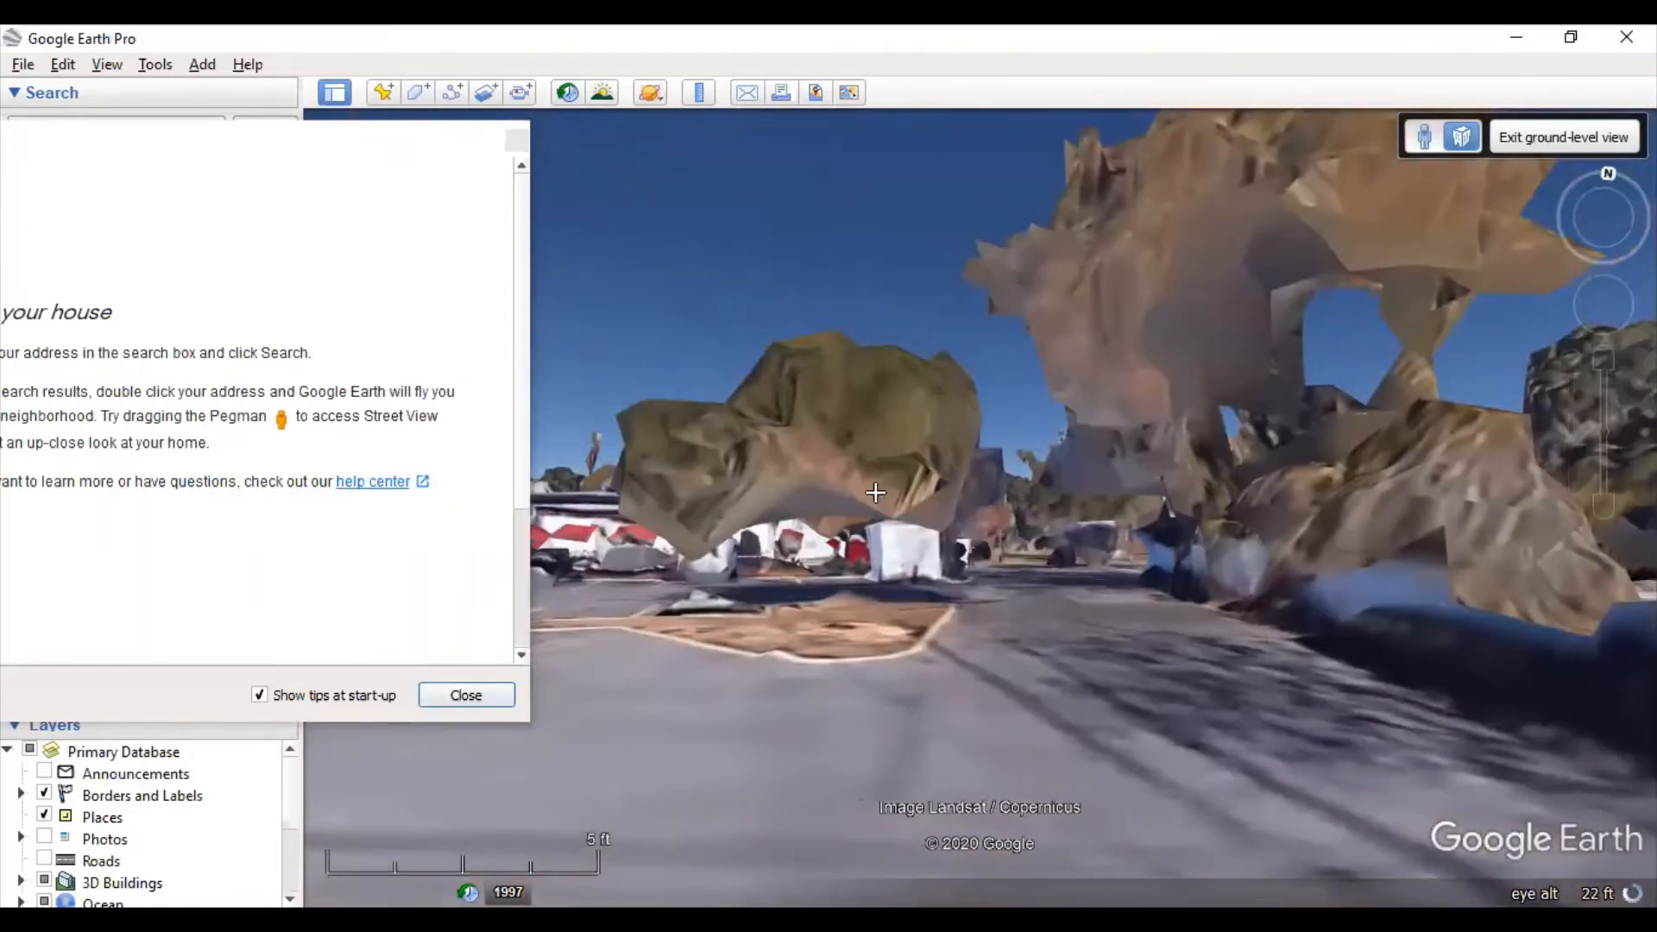
pyautogui.moveTo(875, 493); pyautogui.dragTo(828, 494)
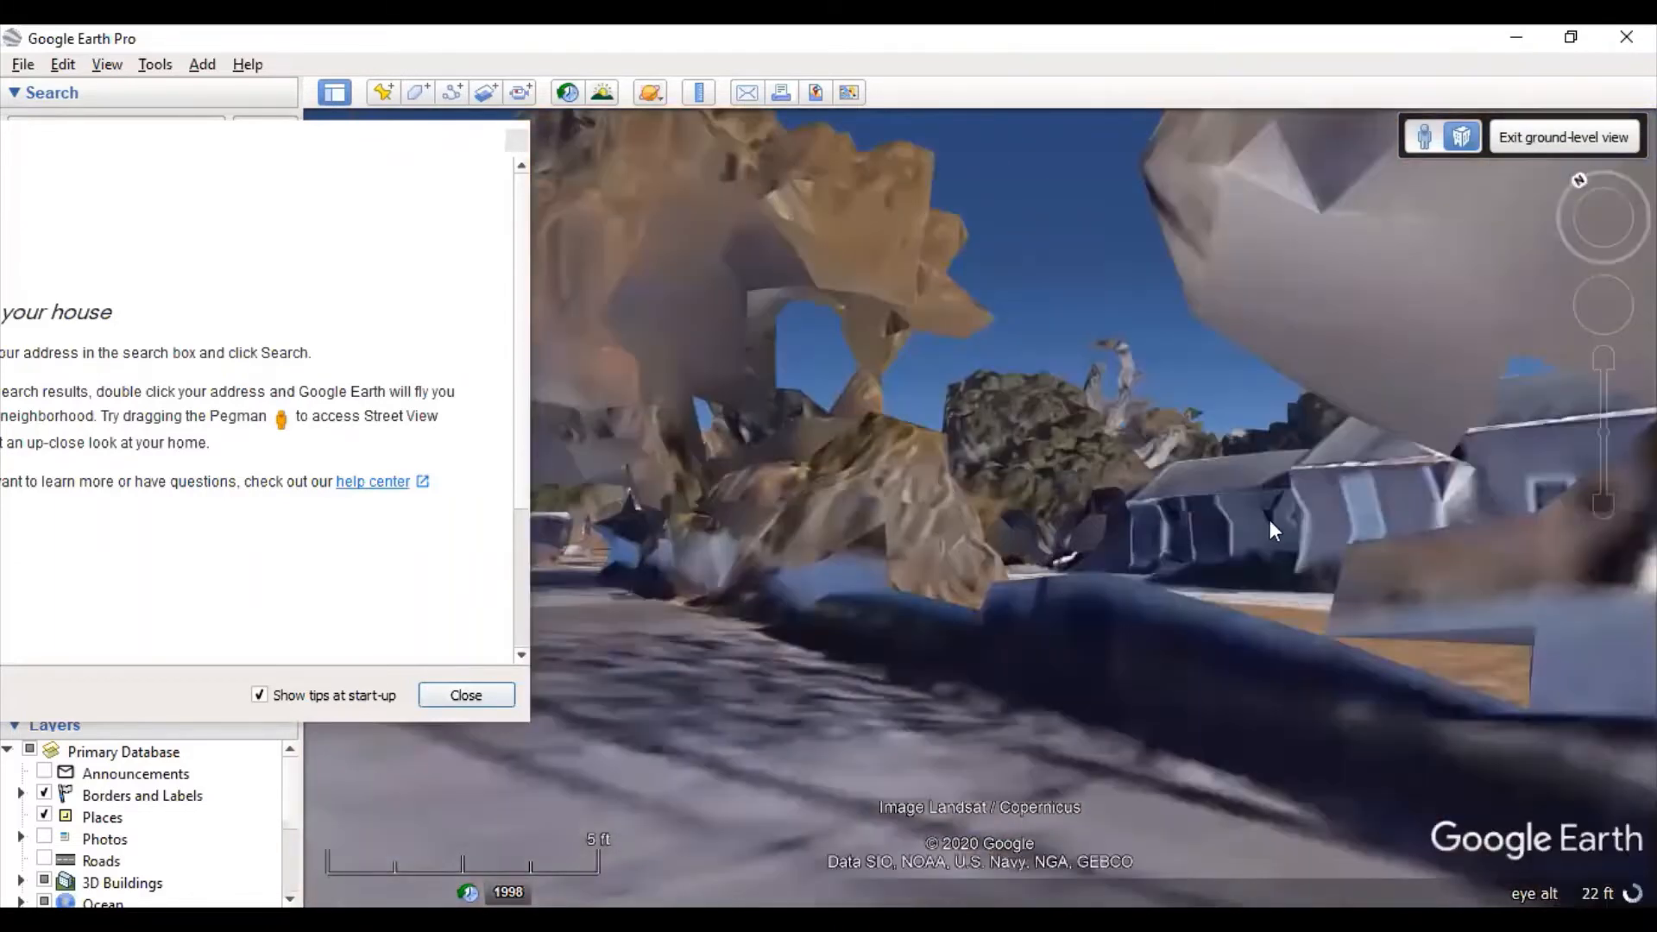
pyautogui.moveTo(1271, 520); pyautogui.dragTo(655, 499)
pyautogui.moveTo(1355, 507); pyautogui.dragTo(771, 492)
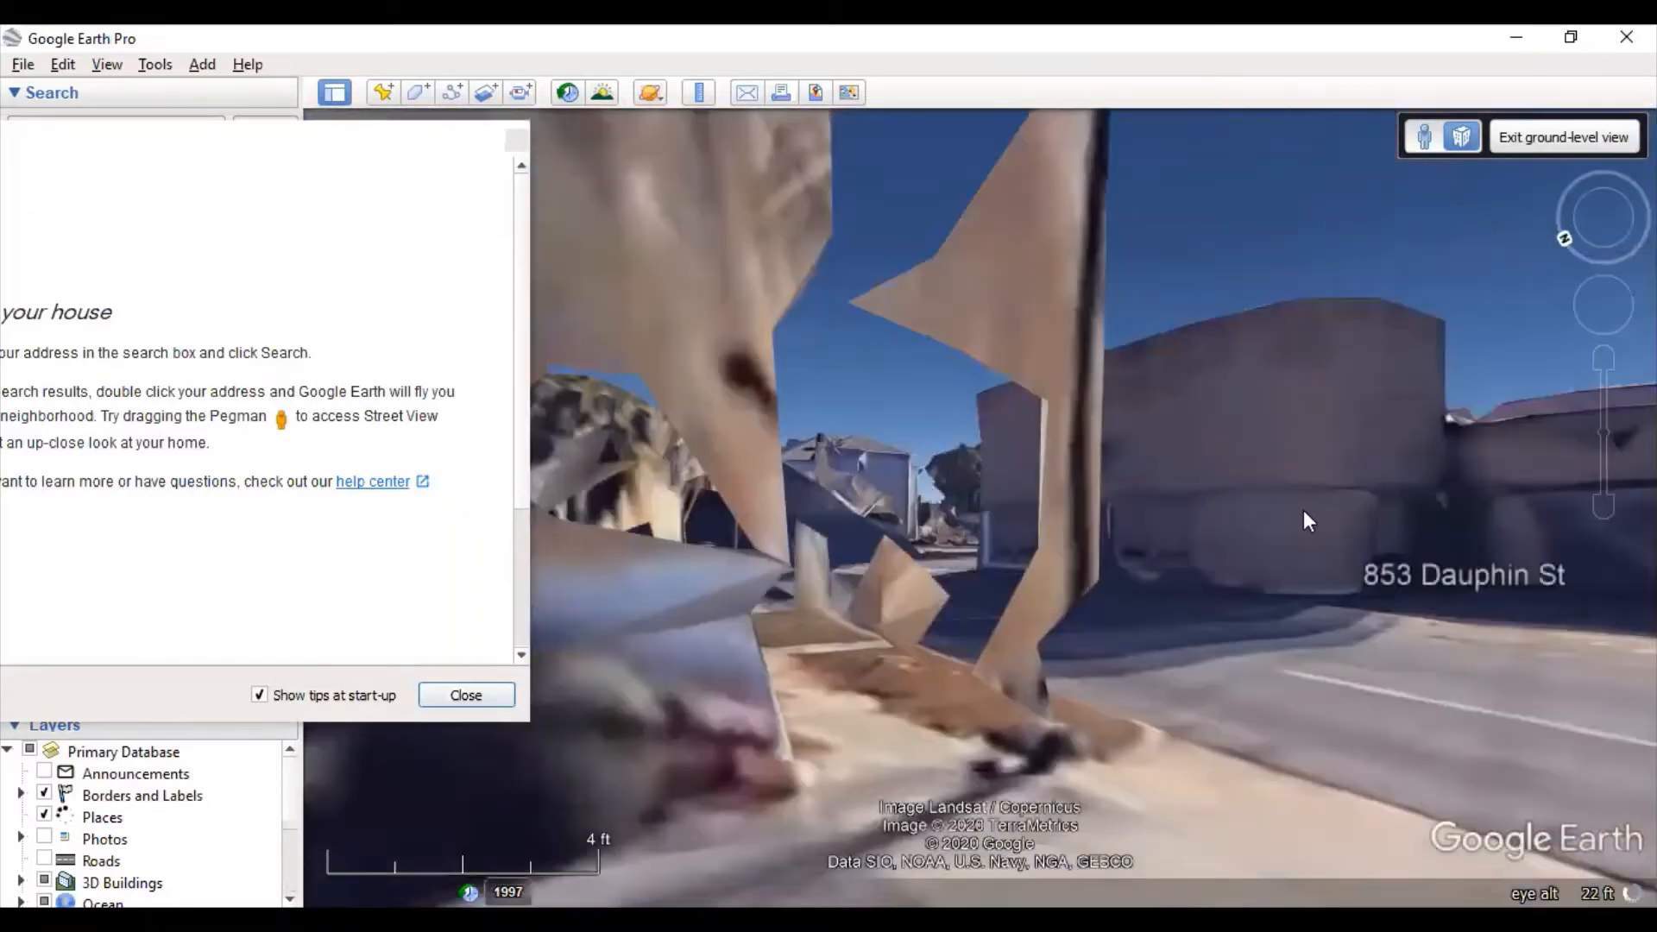
pyautogui.moveTo(1305, 511); pyautogui.dragTo(1088, 509)
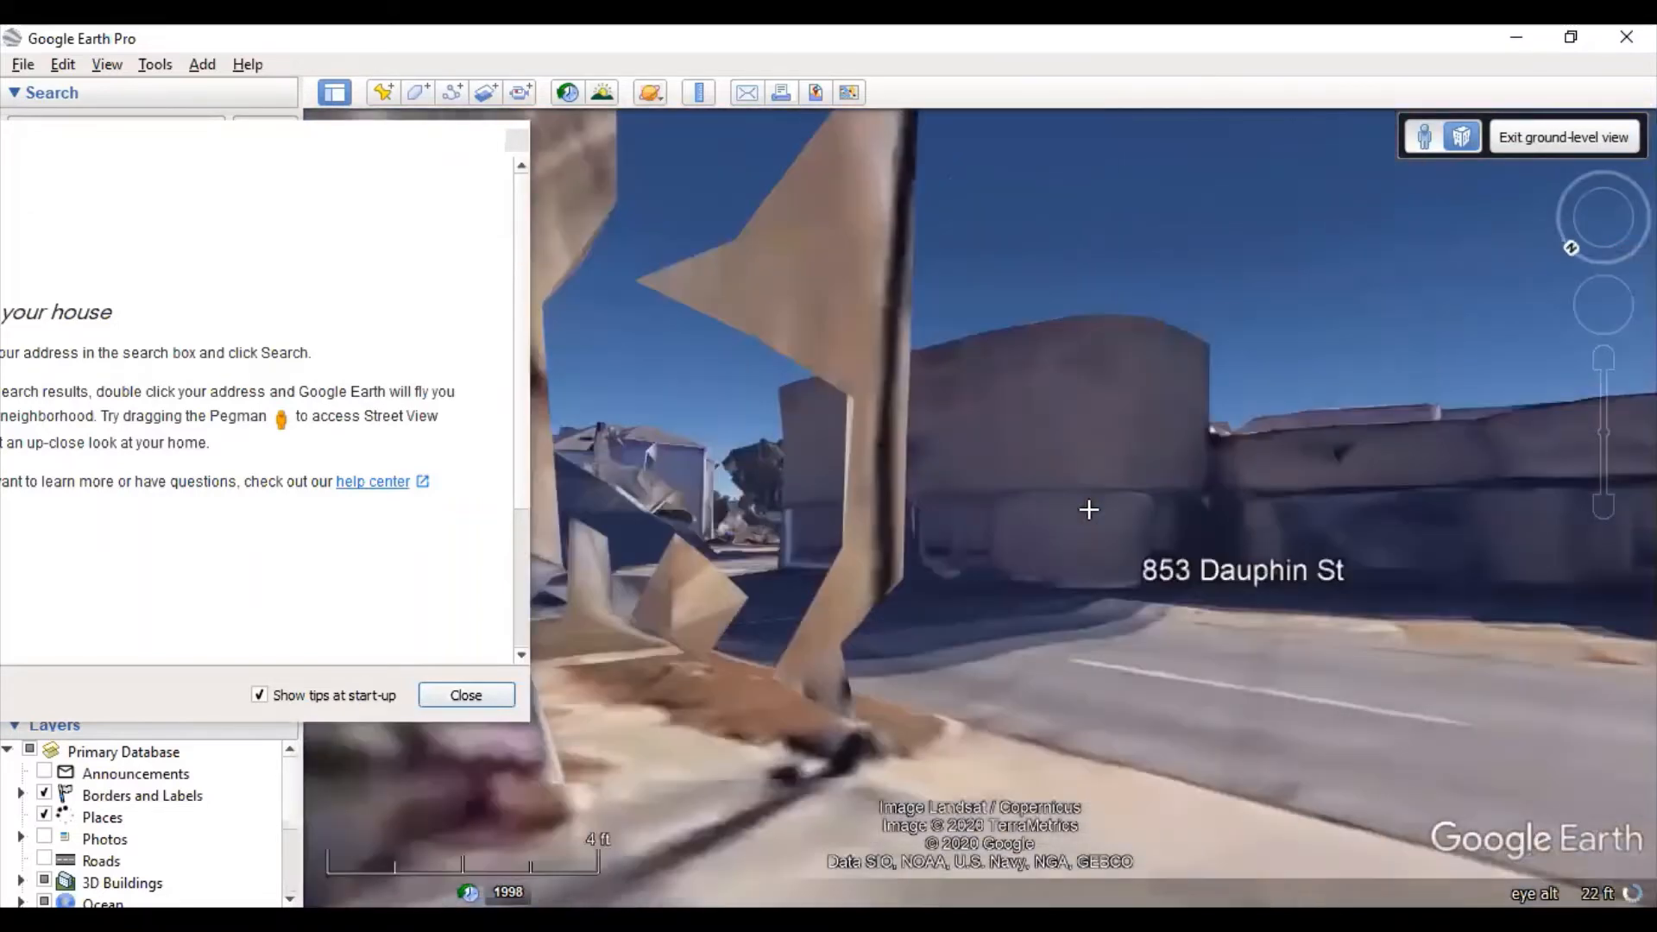
pyautogui.click(1424, 136)
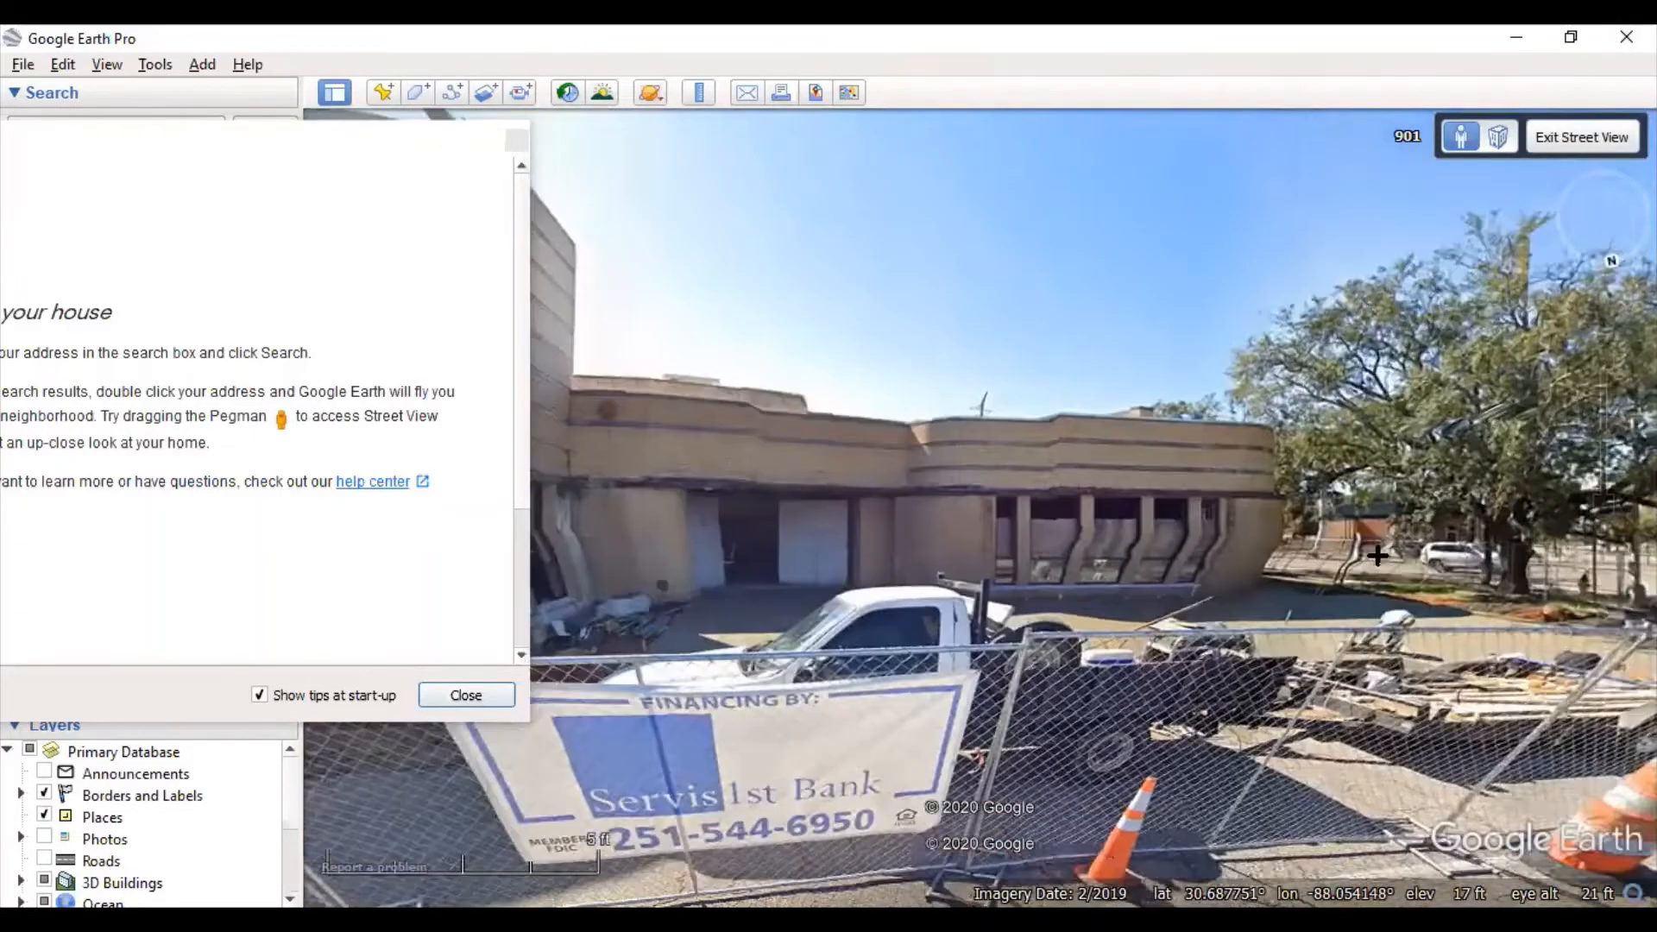
pyautogui.moveTo(1377, 555); pyautogui.dragTo(1450, 558)
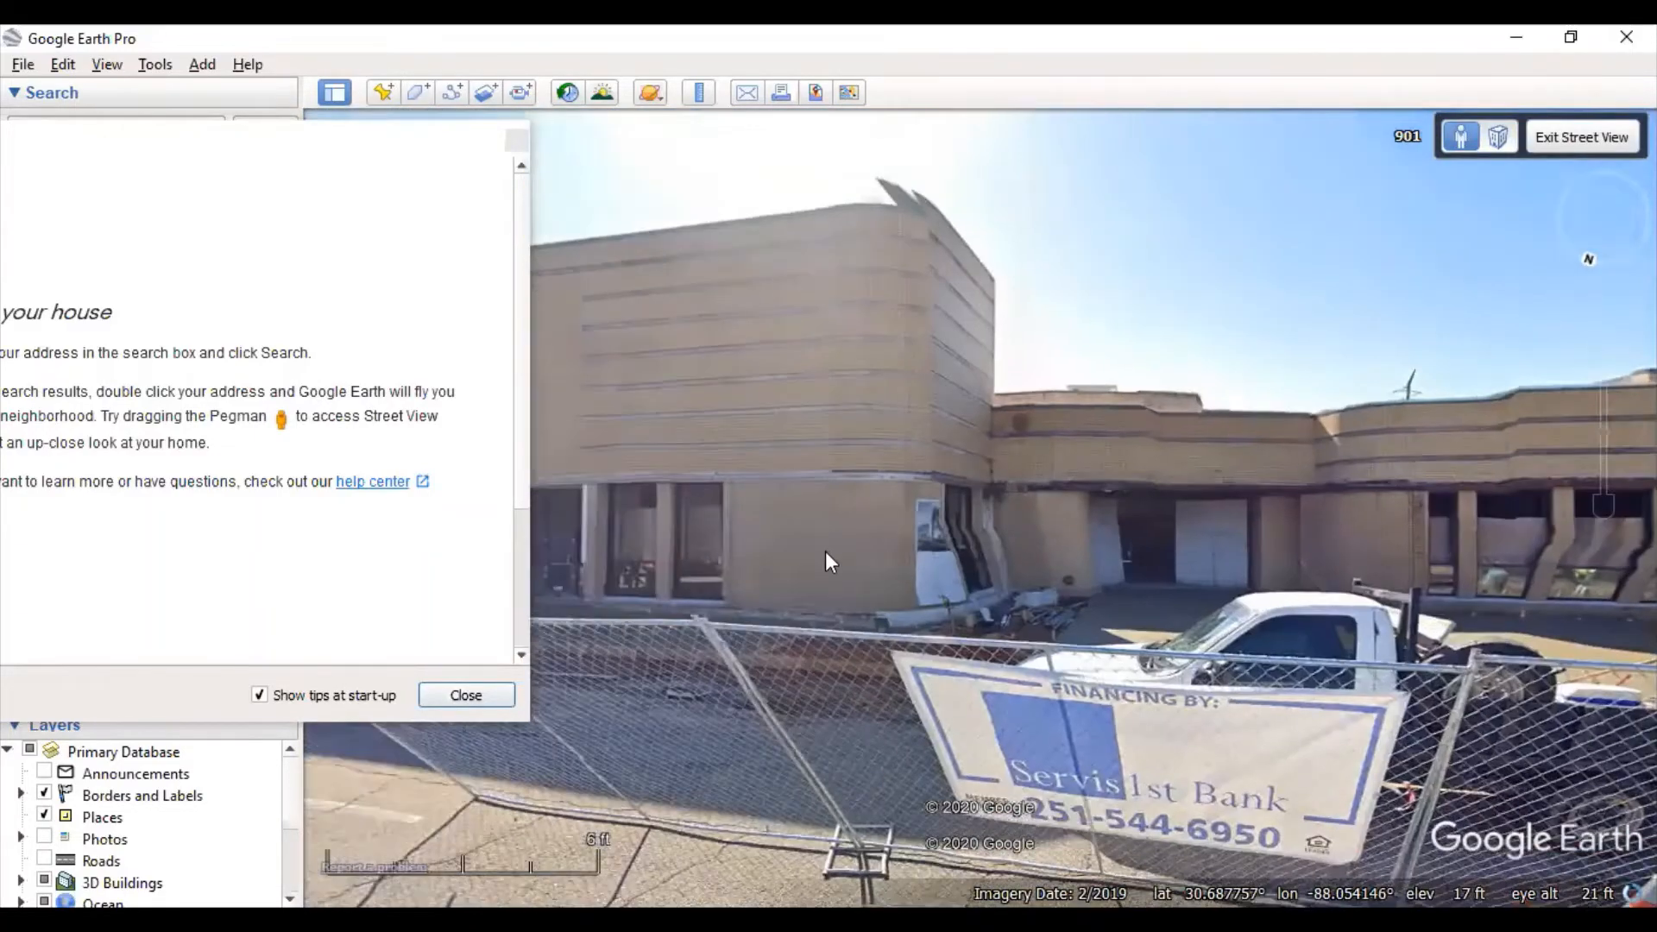
pyautogui.moveTo(826, 557); pyautogui.dragTo(1448, 565)
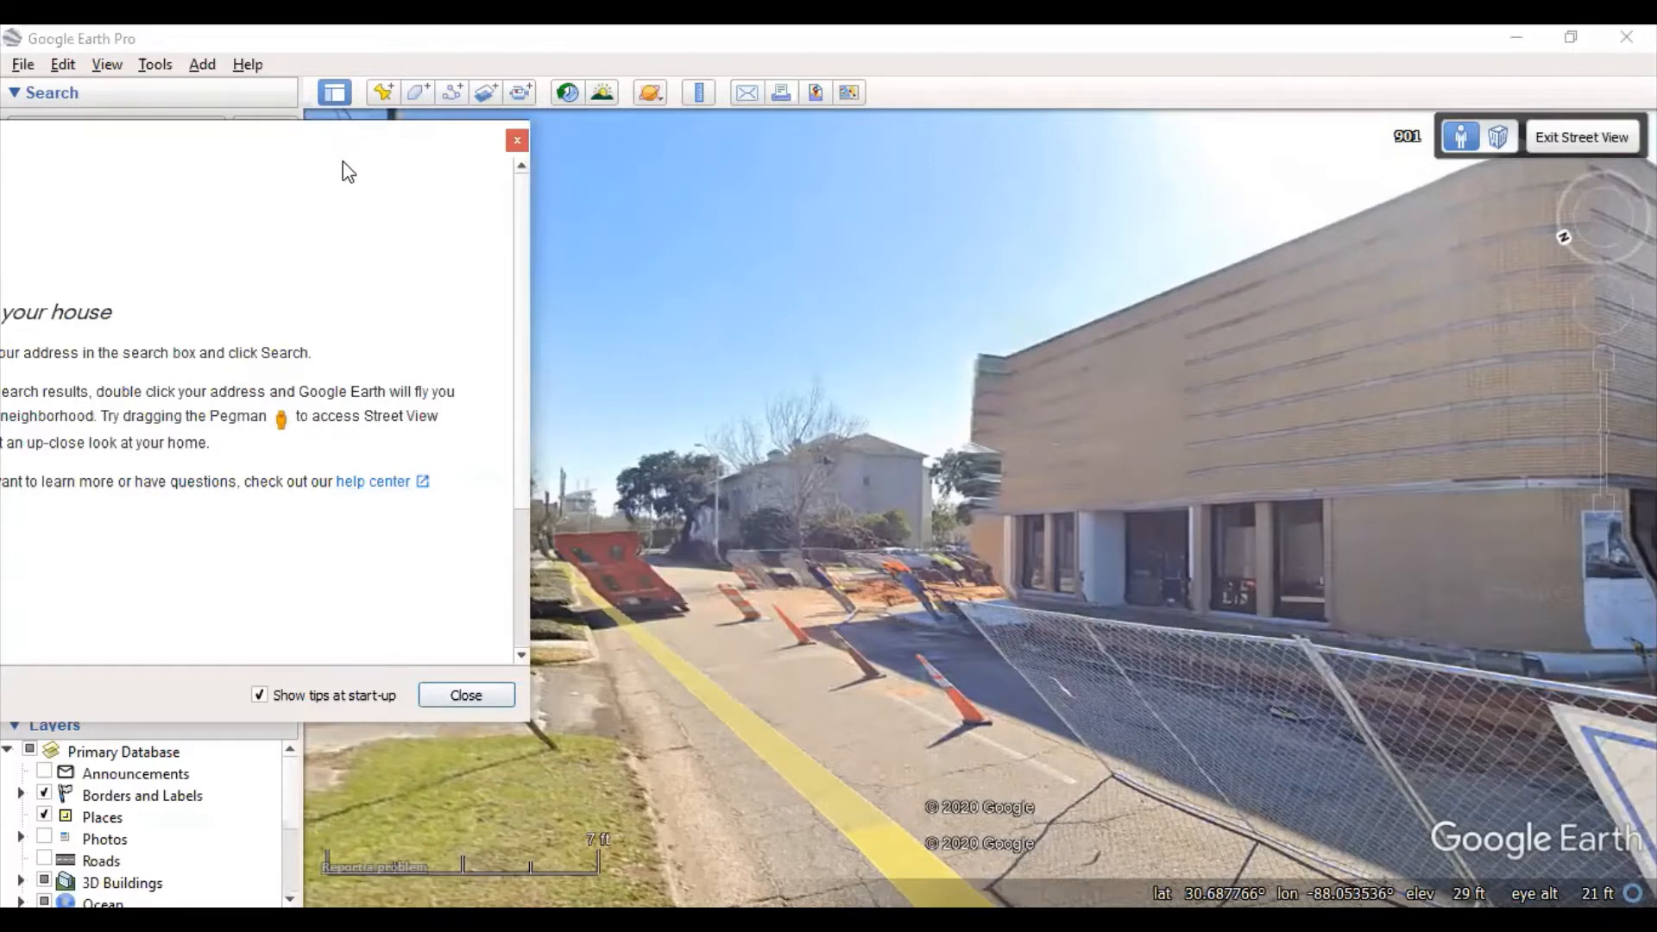
pyautogui.moveTo(297, 143); pyautogui.dragTo(1087, 176)
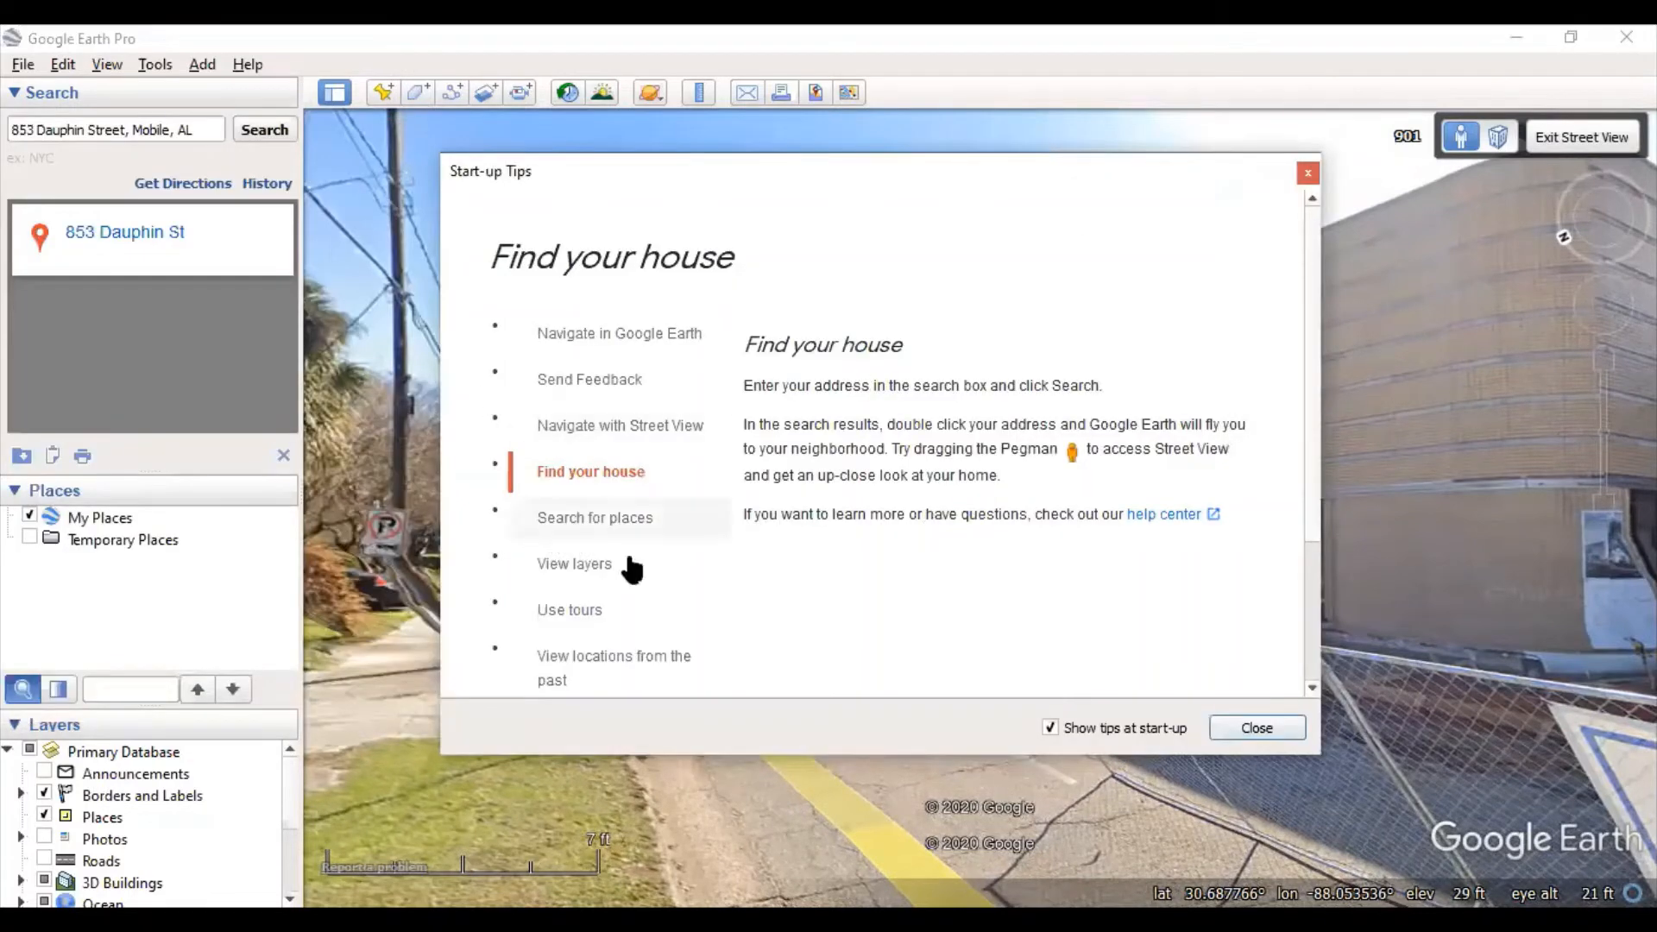
# - Show the 'Search for places' tip, then clear the old address and 'Google, Mountain View' search text
pyautogui.click(561, 520)
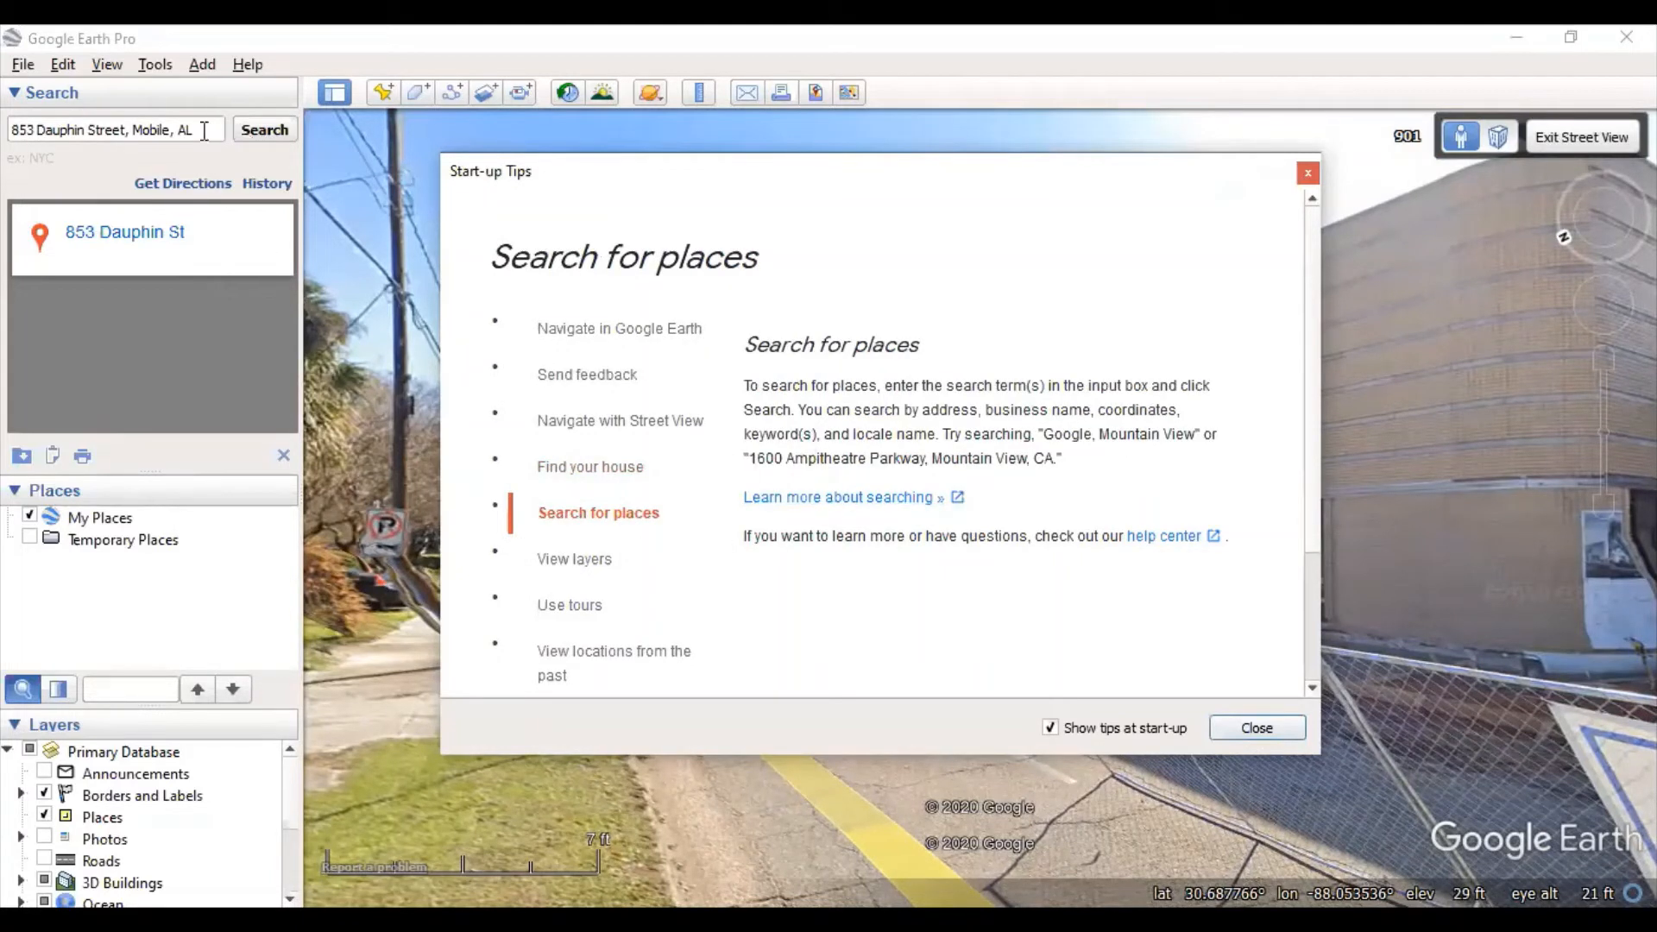
pyautogui.moveTo(204, 130); pyautogui.dragTo(4, 155)
pyautogui.press('BackSpace')
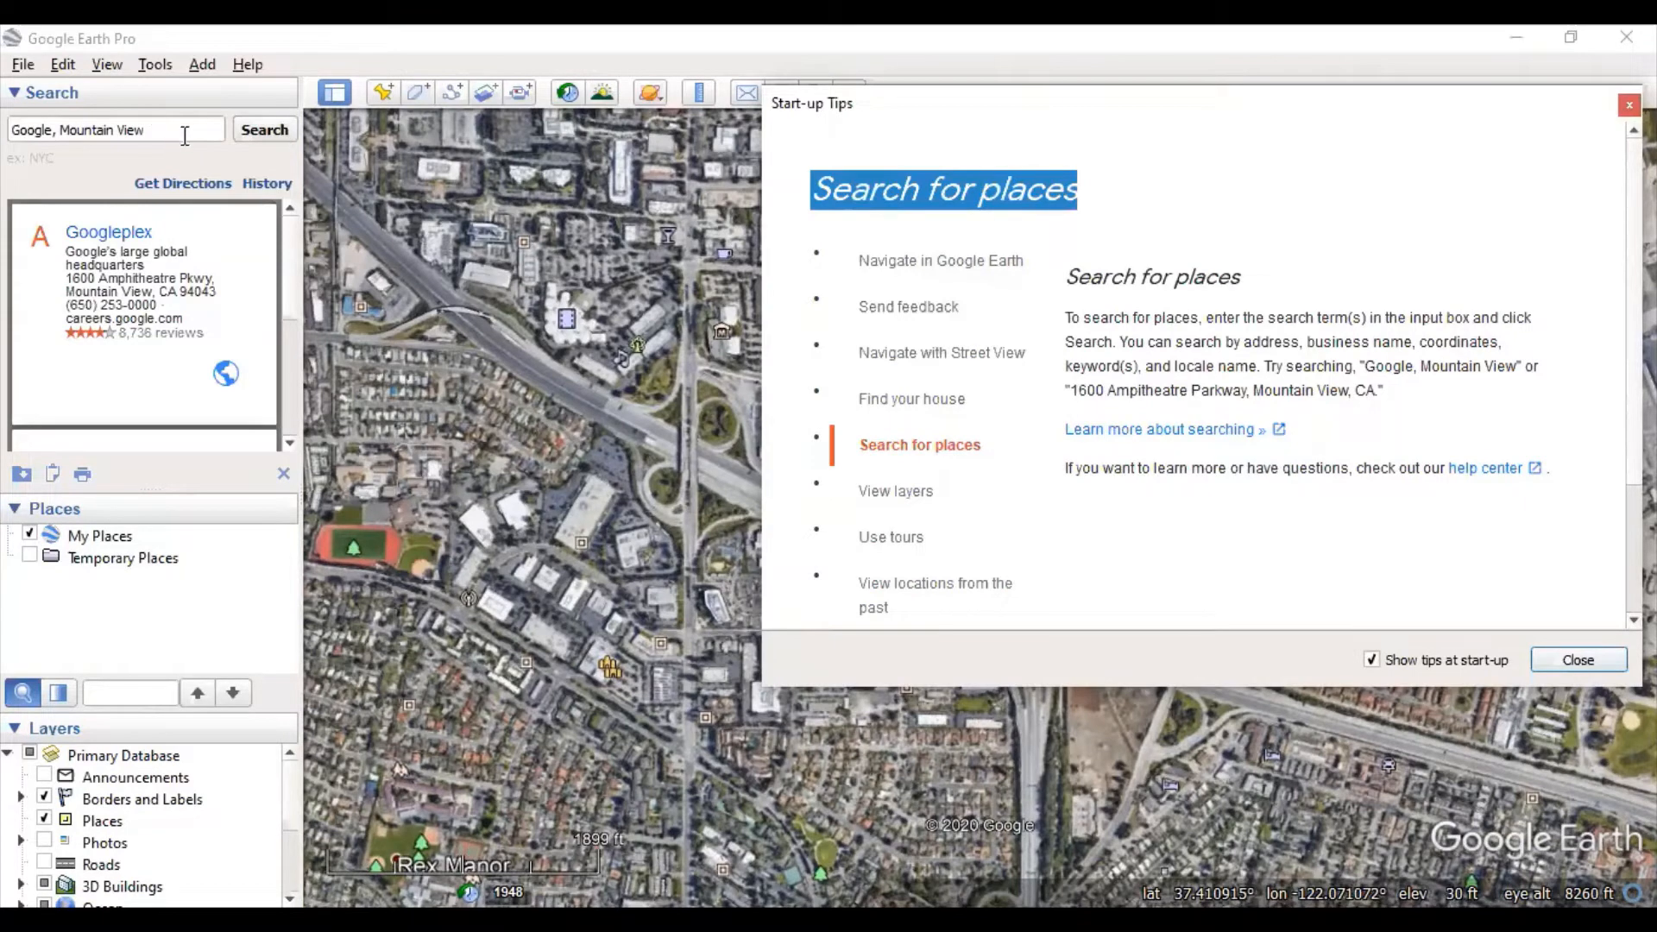
pyautogui.moveTo(184, 137); pyautogui.dragTo(5, 138)
pyautogui.press('BackSpace')
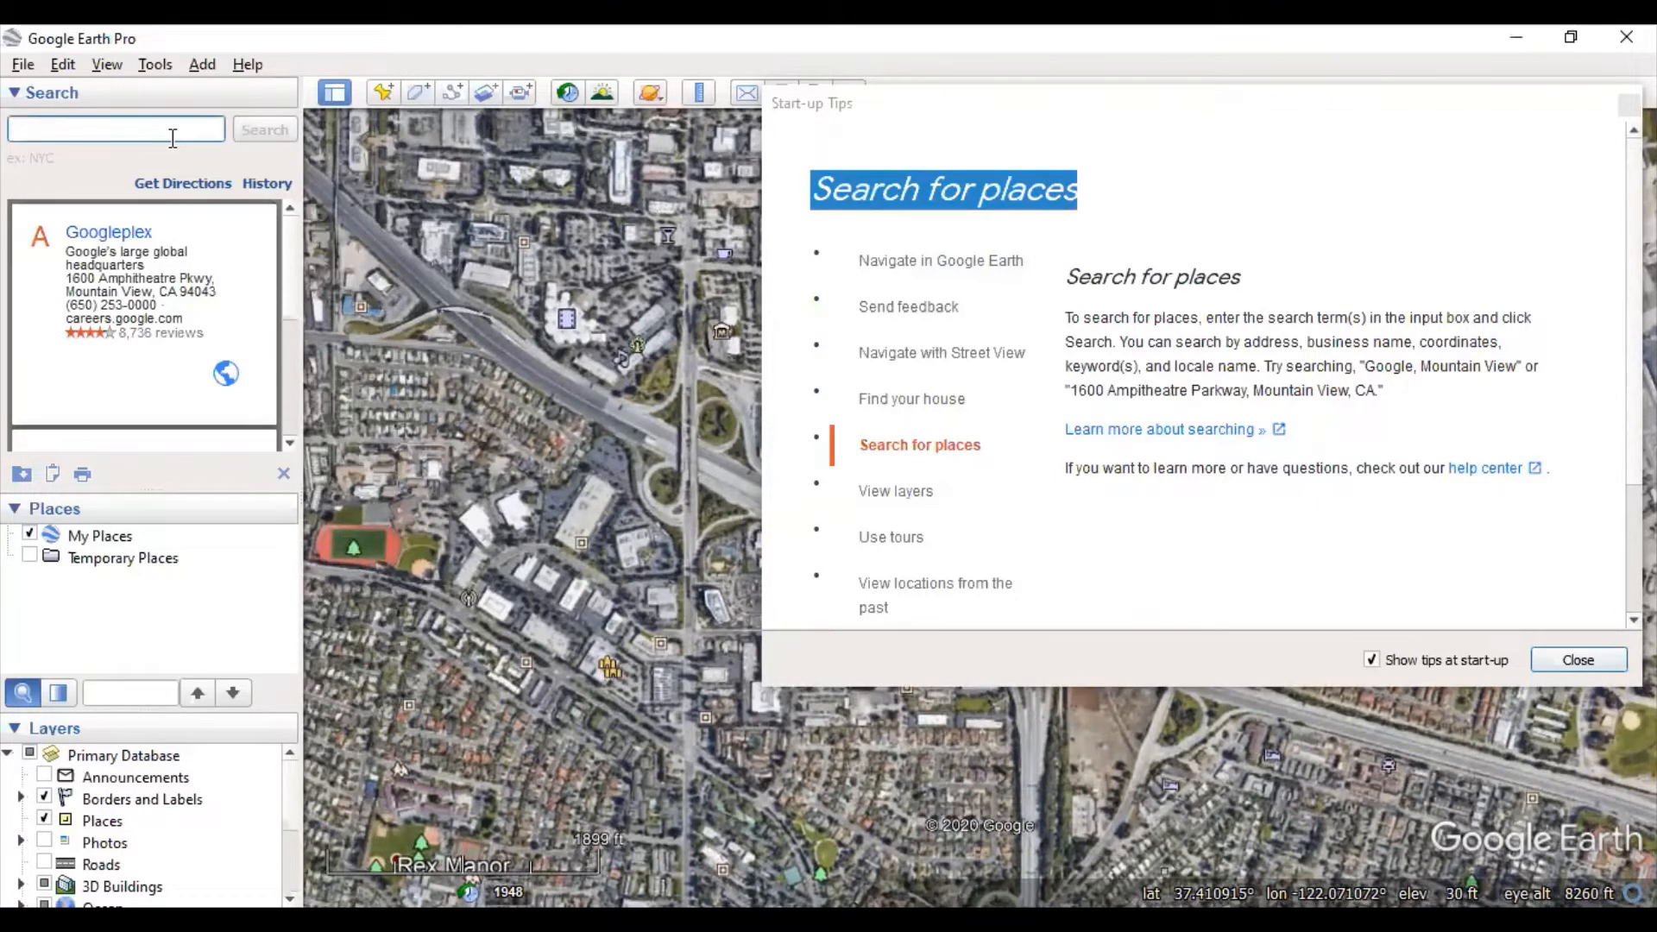
# - Search 'Dauphin Island Bird' to fly to the Audubon Bird Sanctuary, then show the View layers tip
pyautogui.write('Dauphin ')
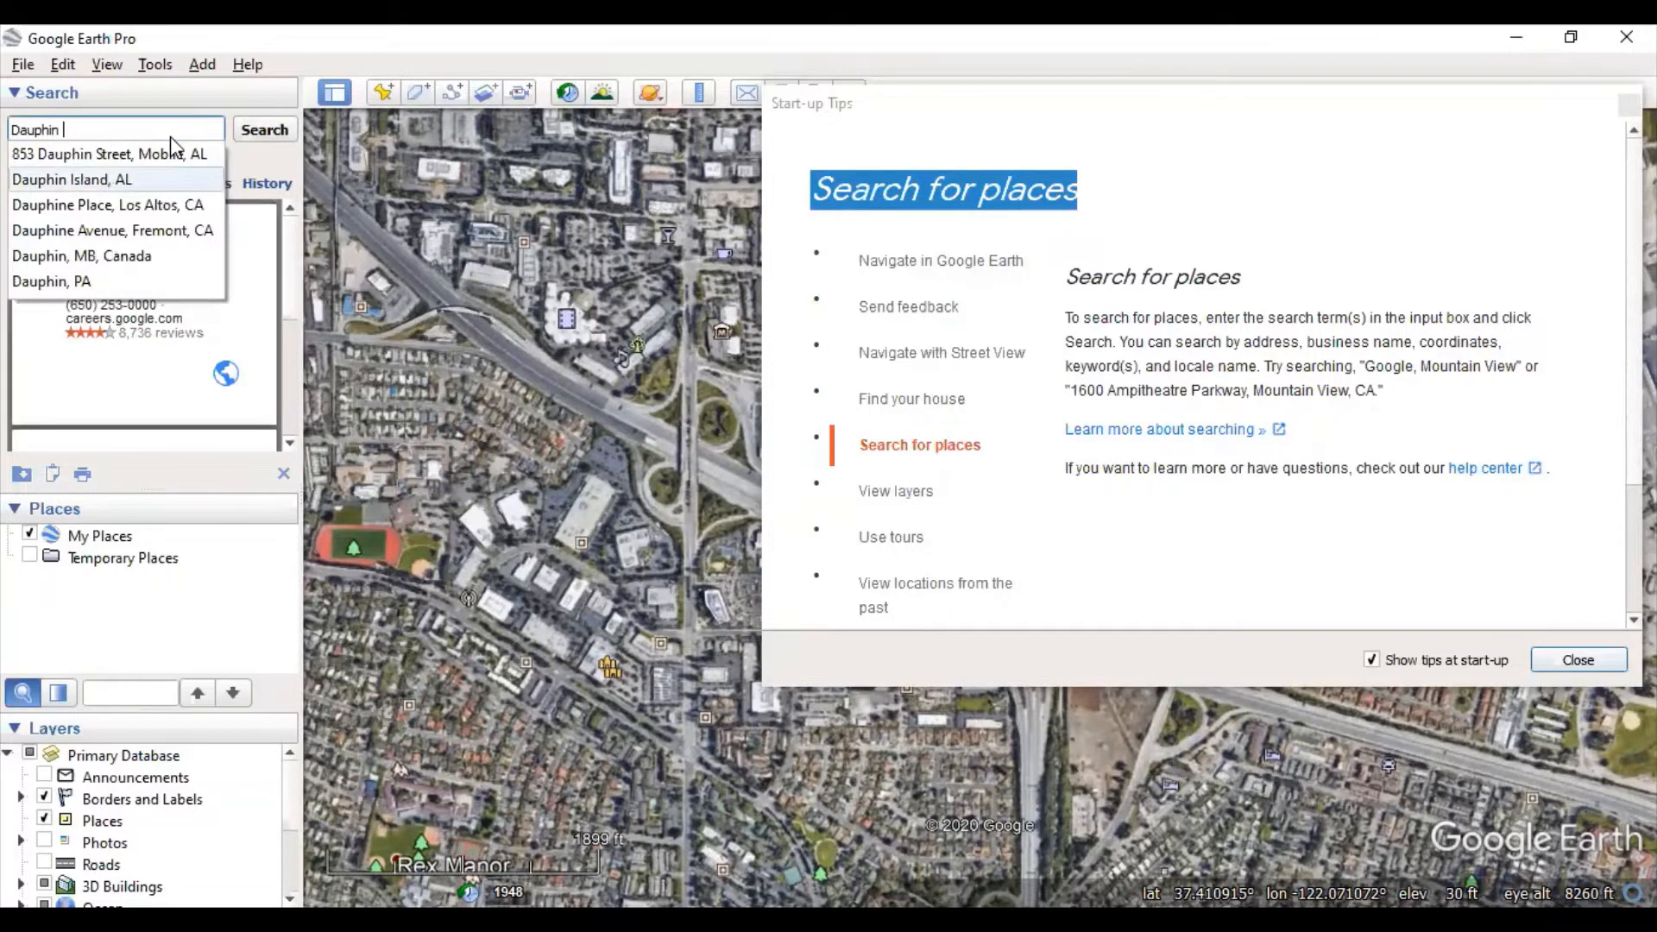
pyautogui.write('Isalla')
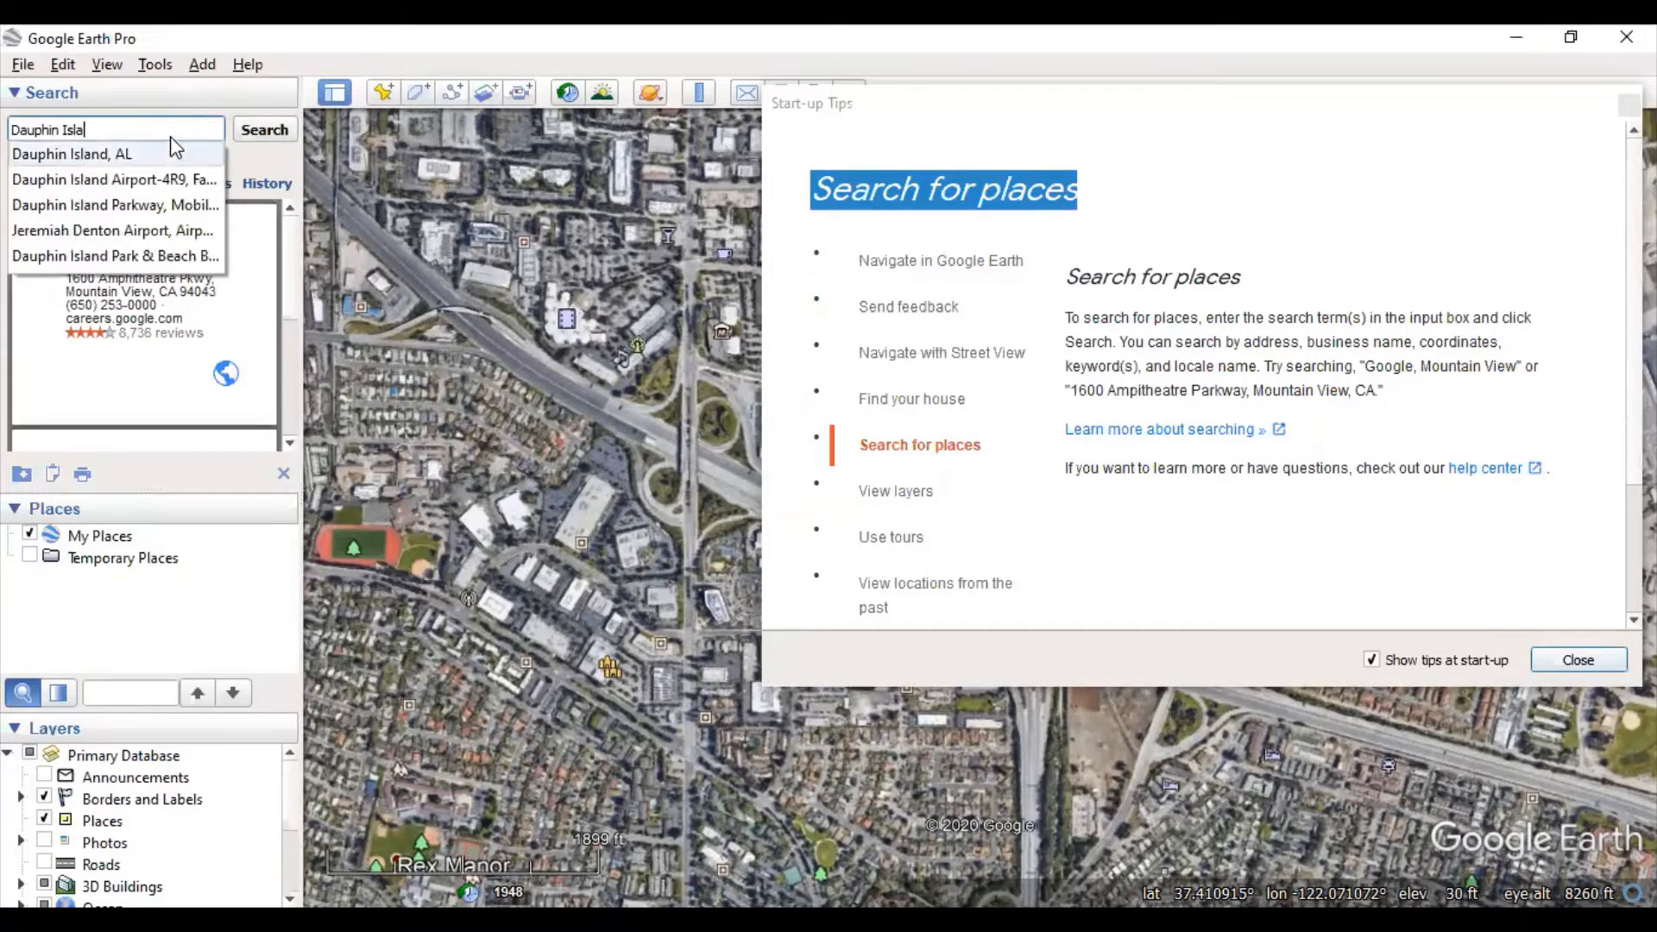
pyautogui.write('nd Bird S')
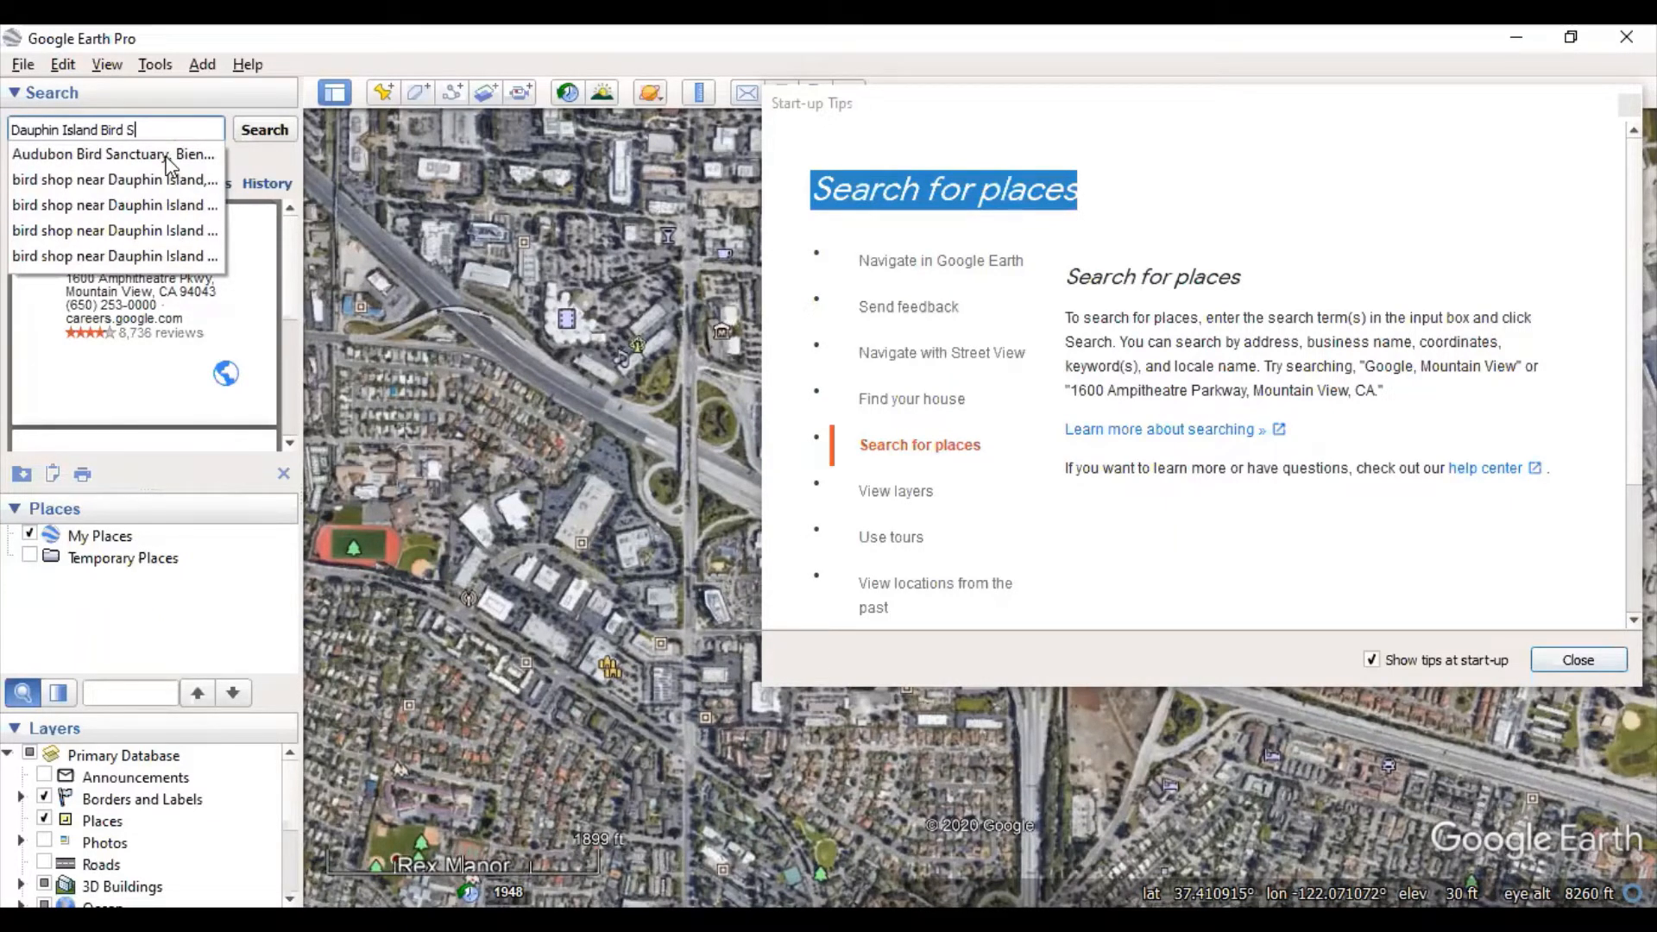
pyautogui.click(109, 156)
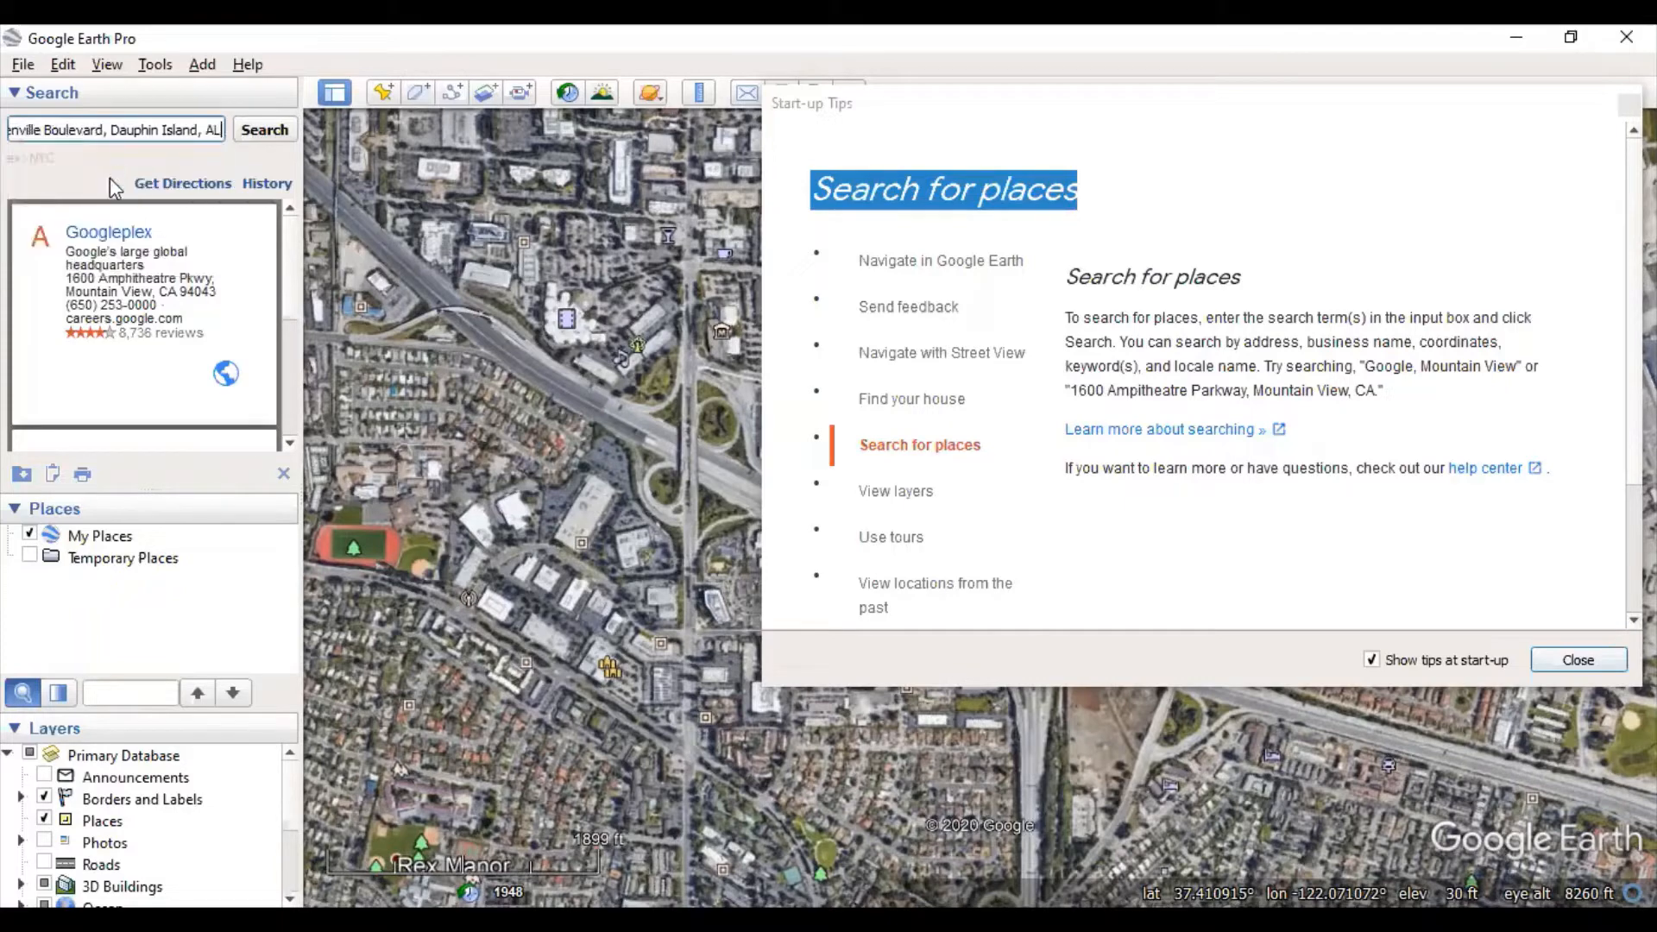
pyautogui.click(265, 138)
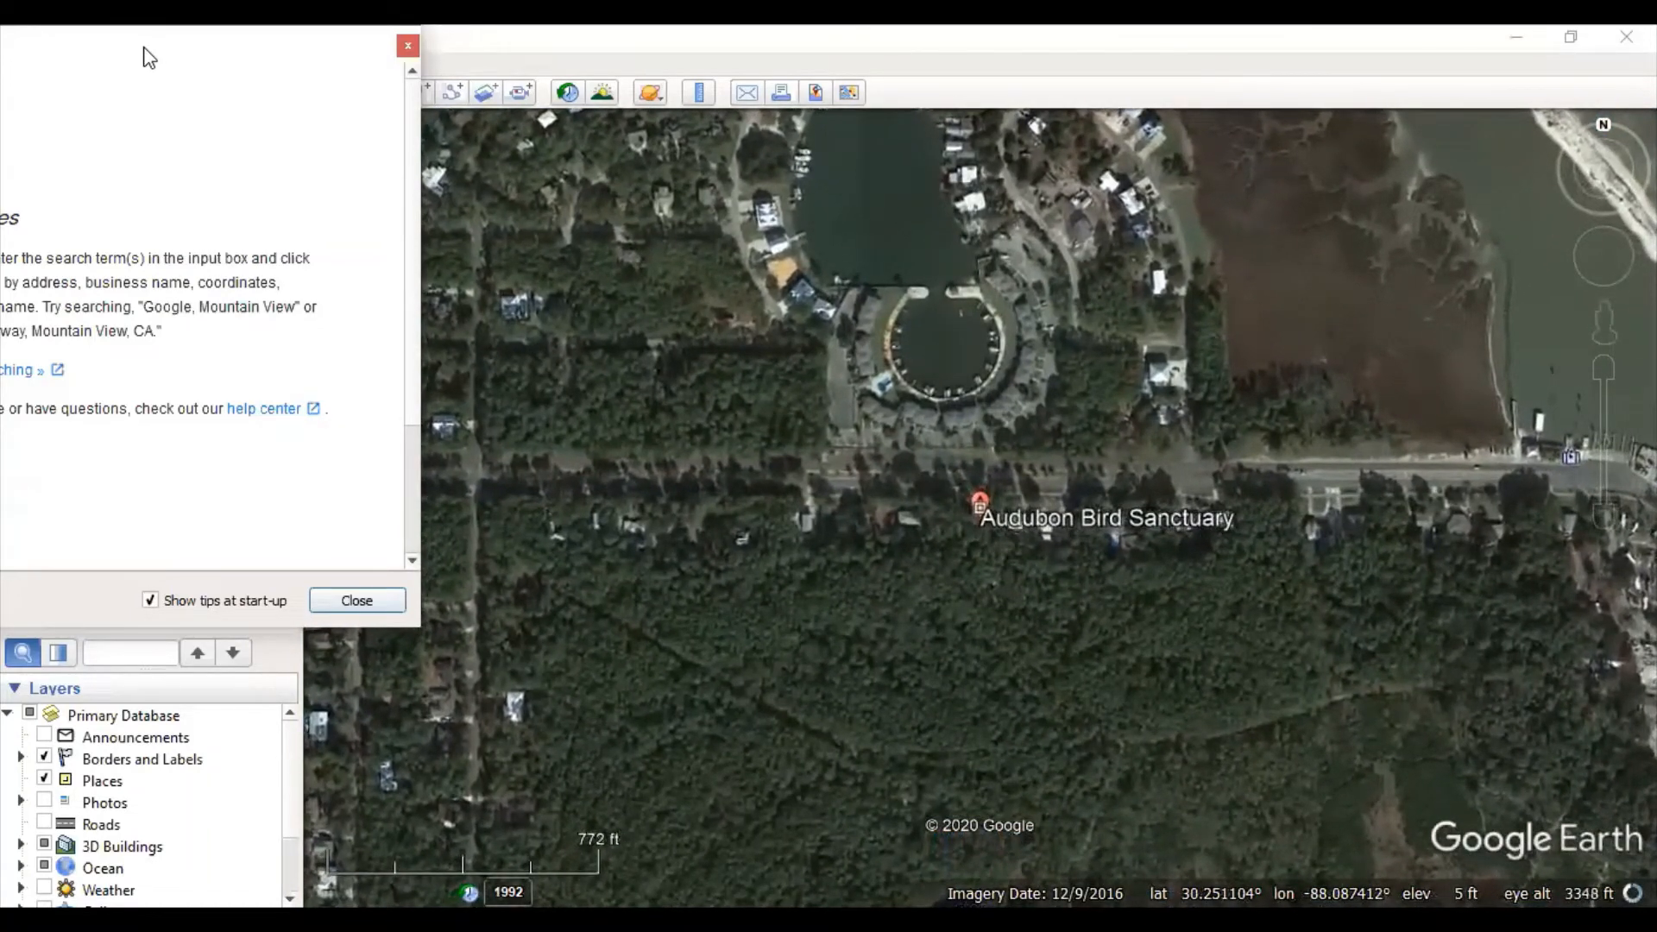
pyautogui.moveTo(144, 49); pyautogui.dragTo(1319, 97)
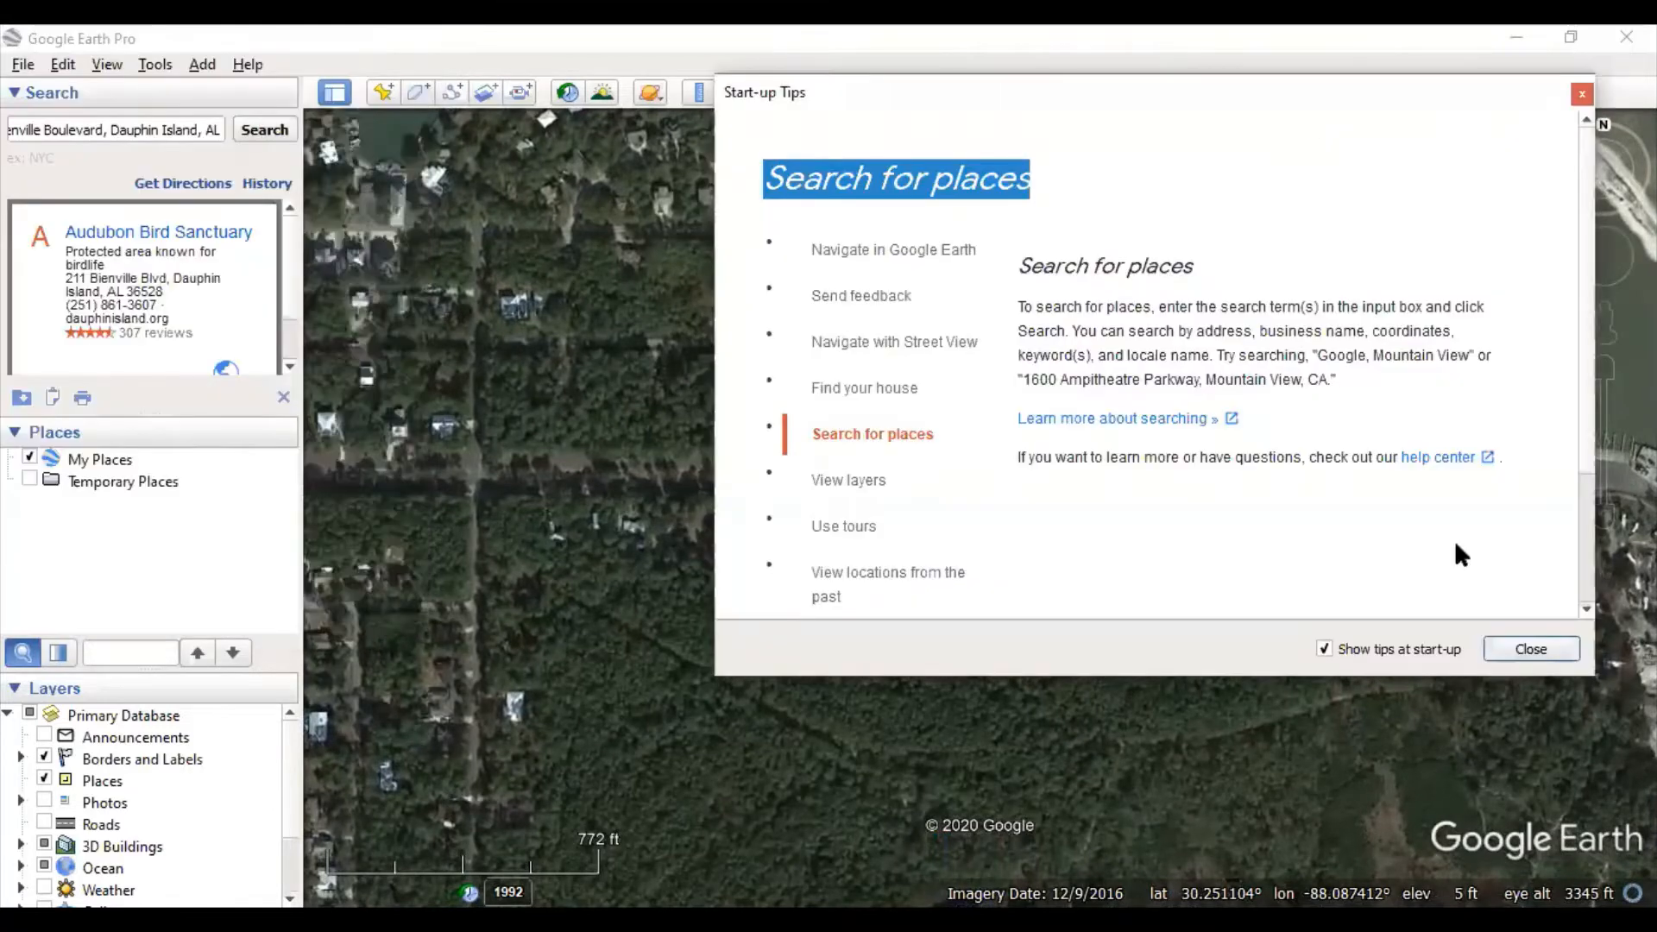
pyautogui.click(878, 500)
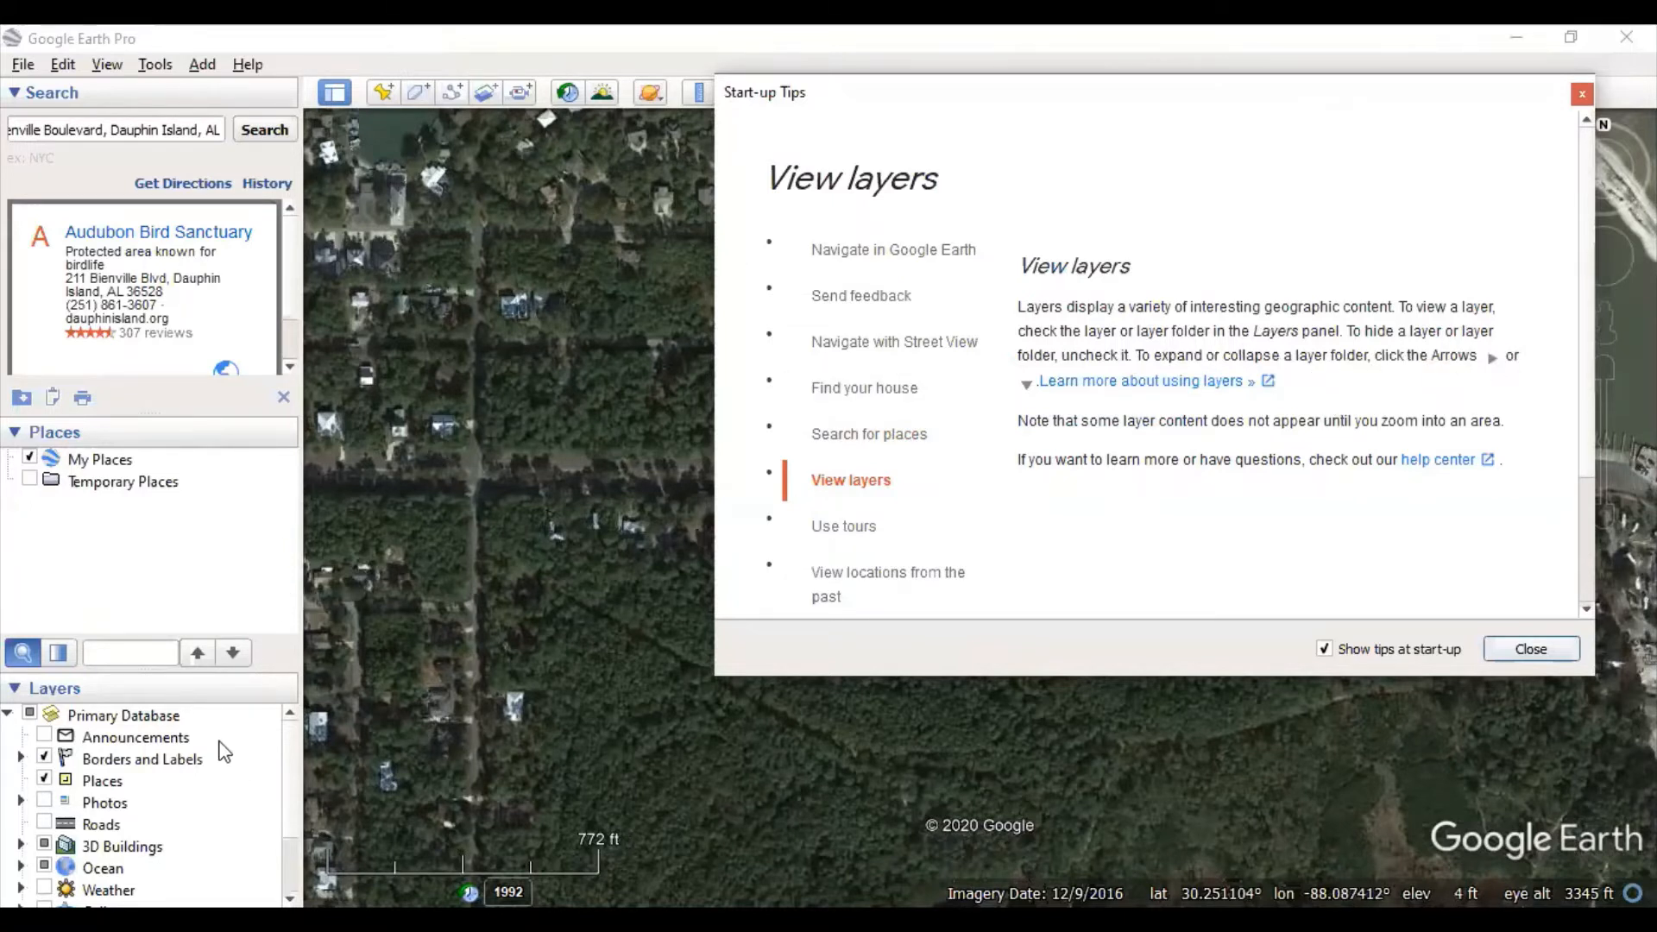
# - Switch on the Roads layer in the Layers panel to label streets around the sanctuary
pyautogui.scroll(-2, 220, 753)
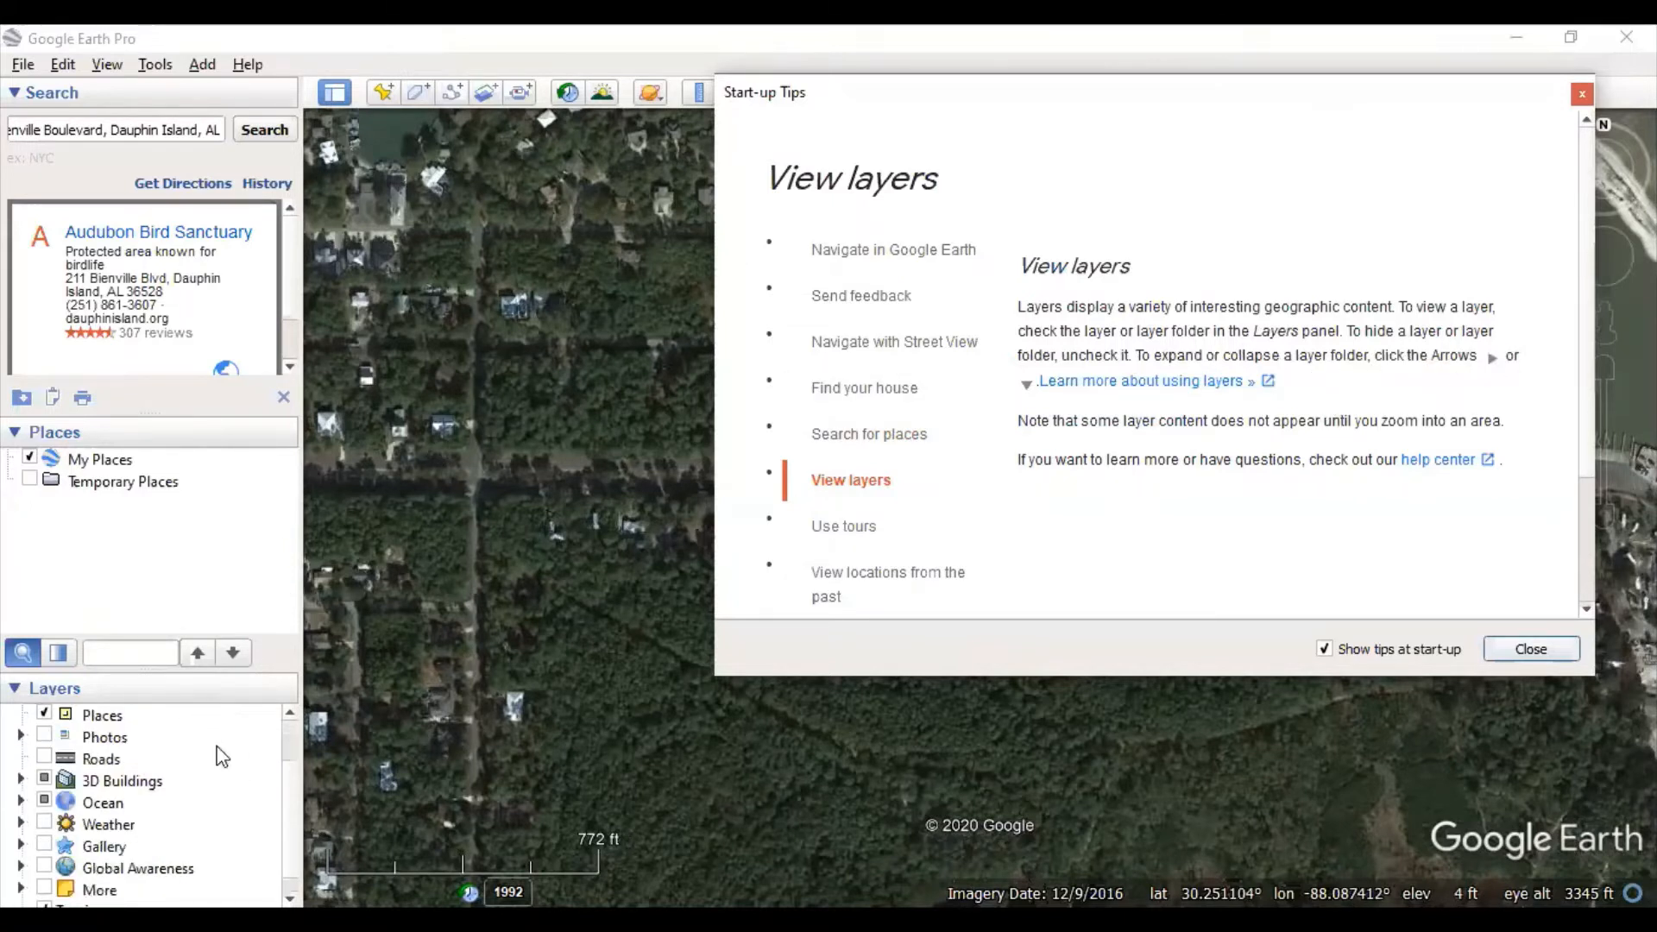
pyautogui.scroll(-1, 170, 780)
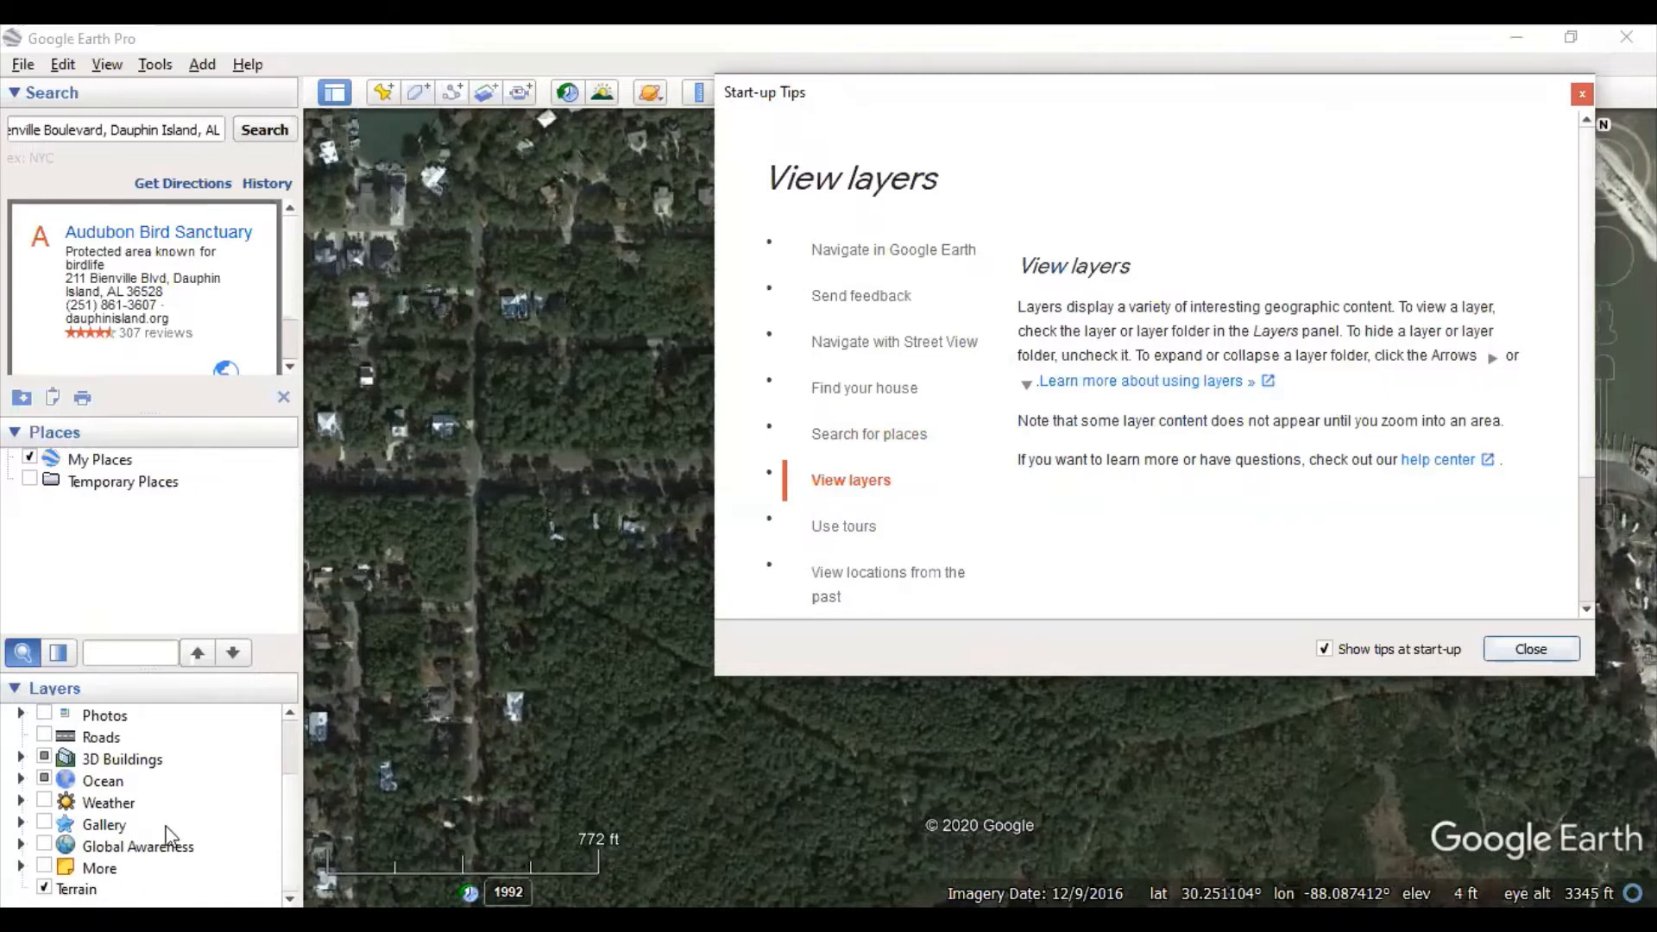
pyautogui.scroll(2, 170, 781)
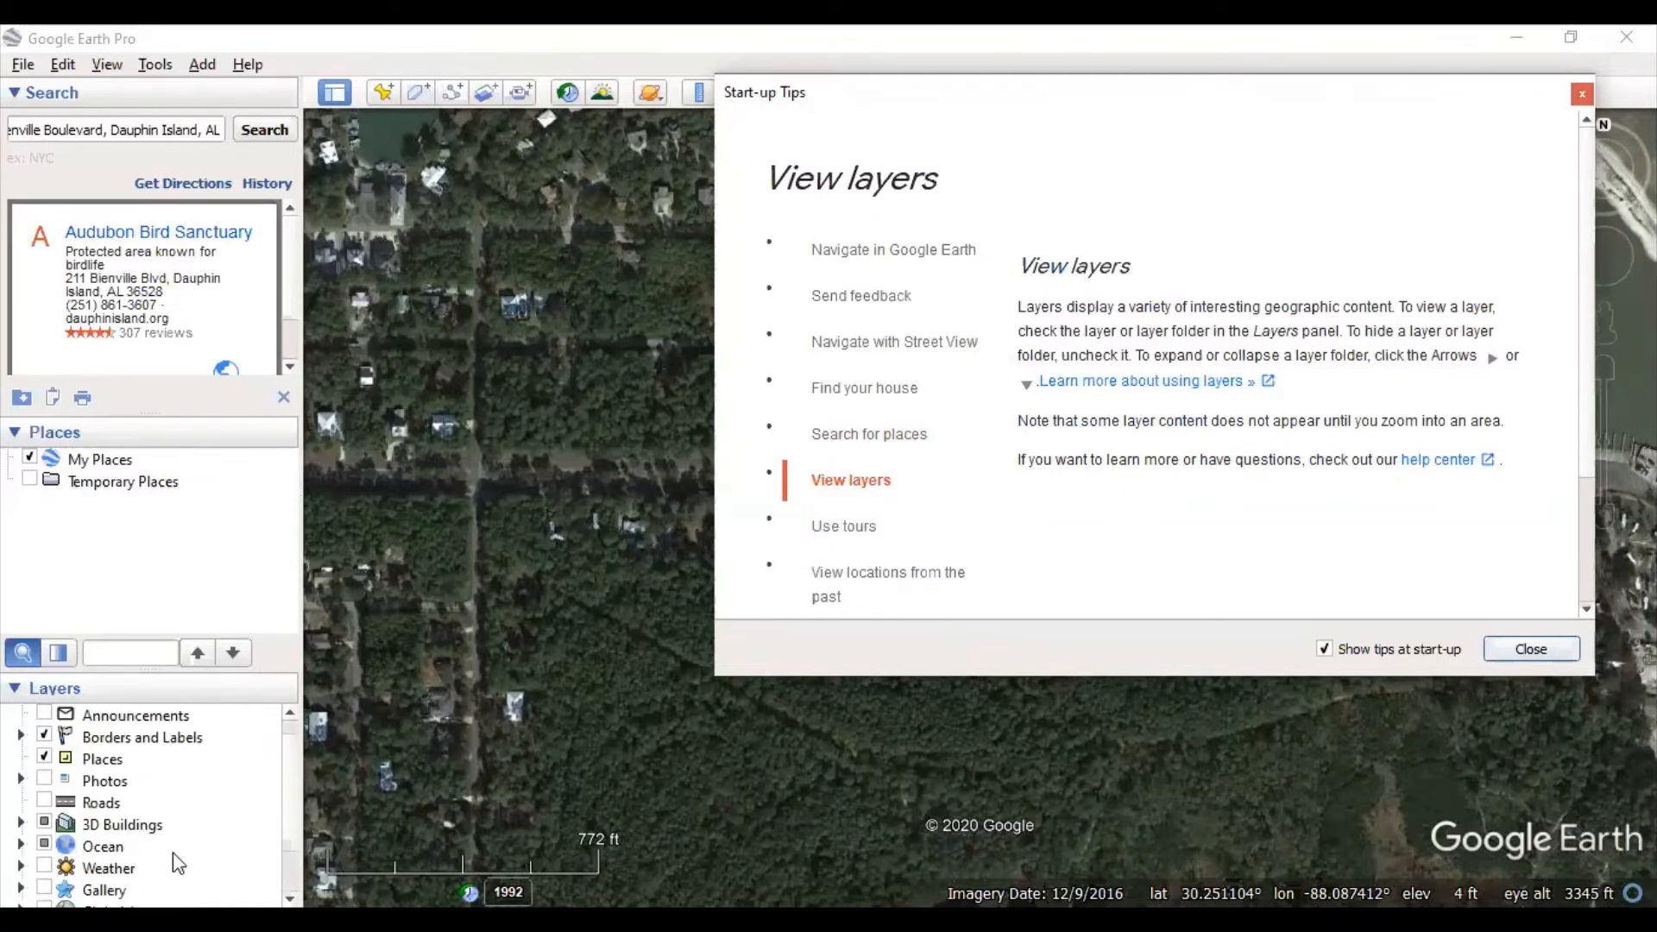
pyautogui.click(45, 801)
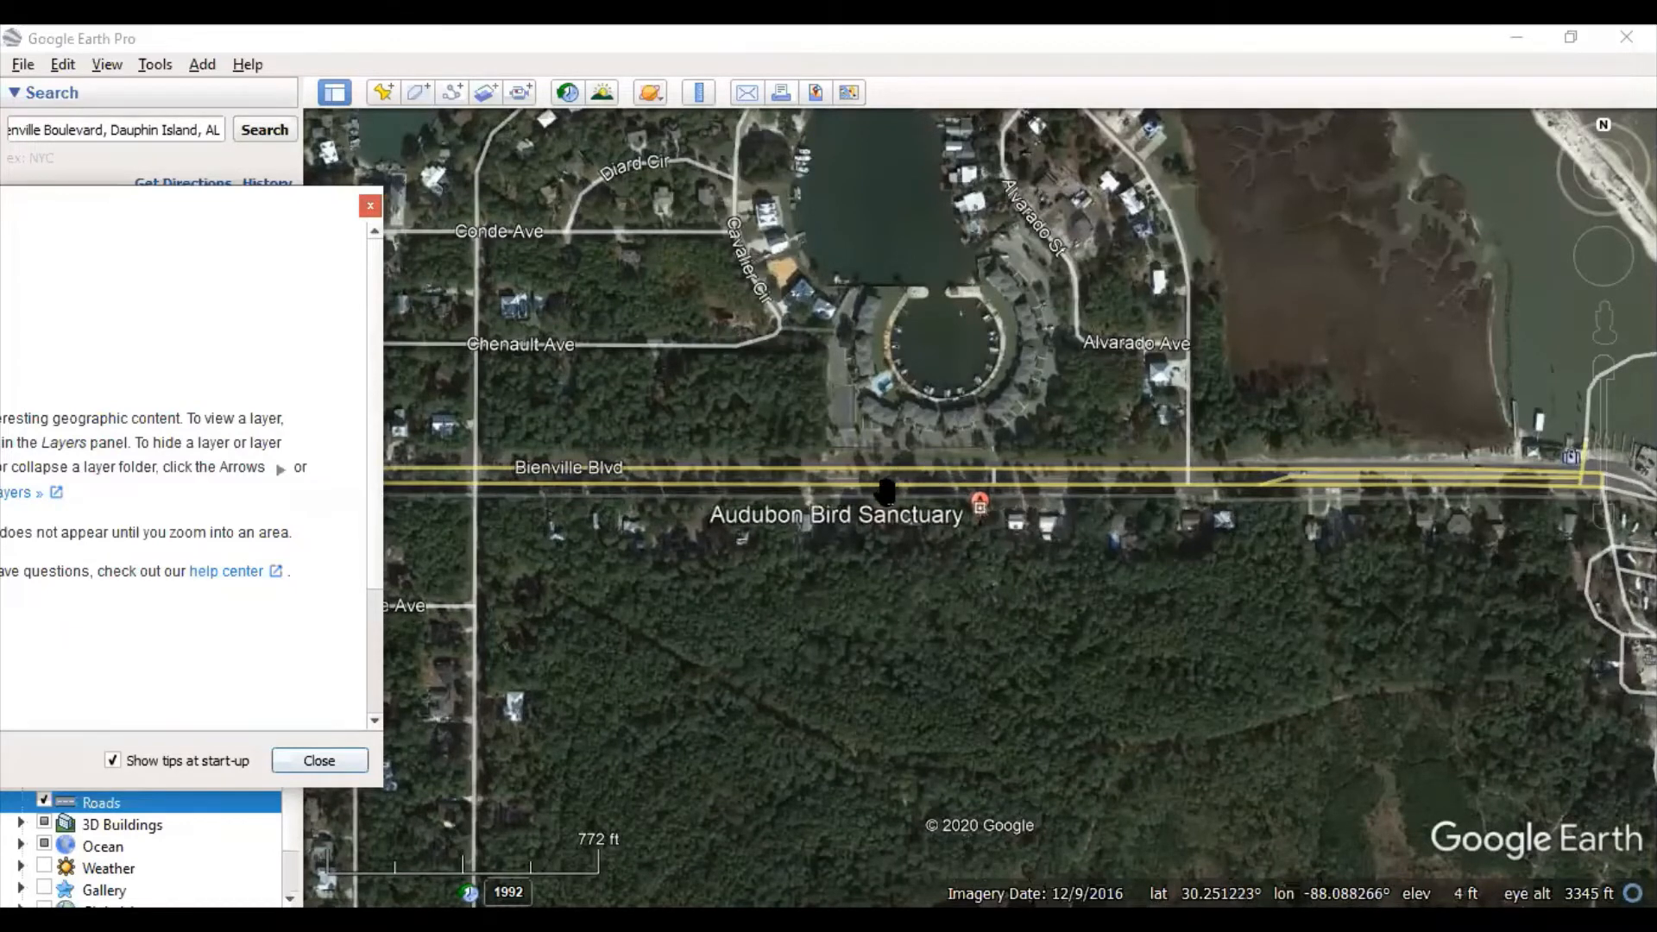
# - Zoom around the sanctuary and pan west along Bienville Blvd past Route 193 and Dauphin Island
pyautogui.scroll(2, 863, 490)
pyautogui.scroll(1, 1109, 464)
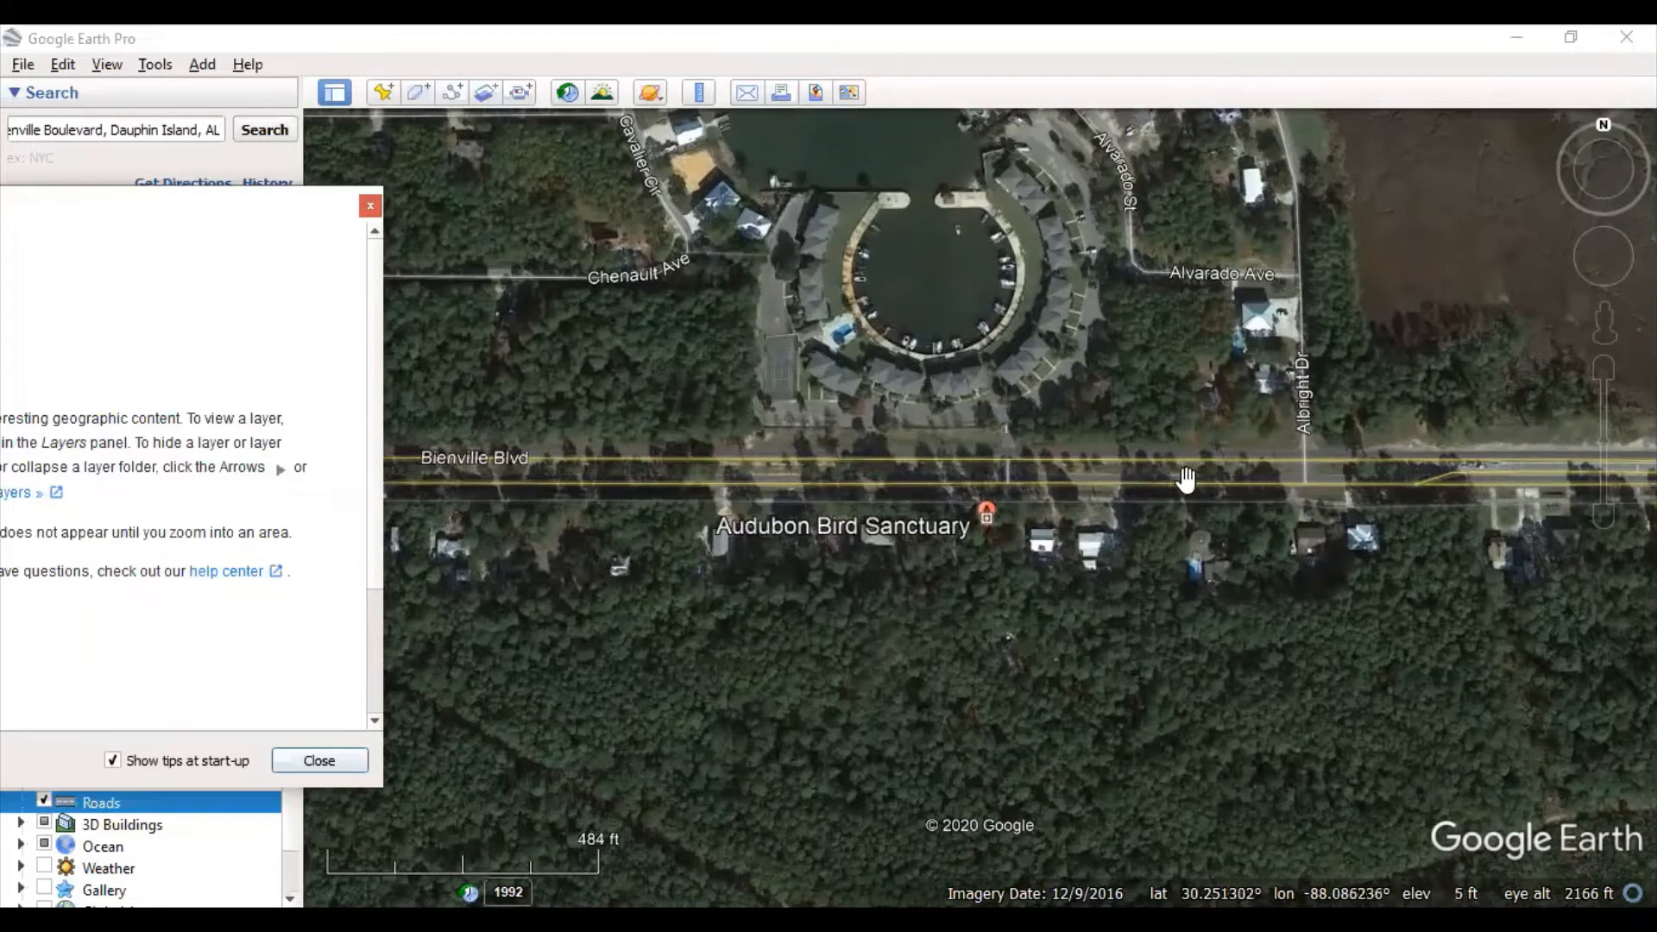
pyautogui.scroll(-2, 1320, 473)
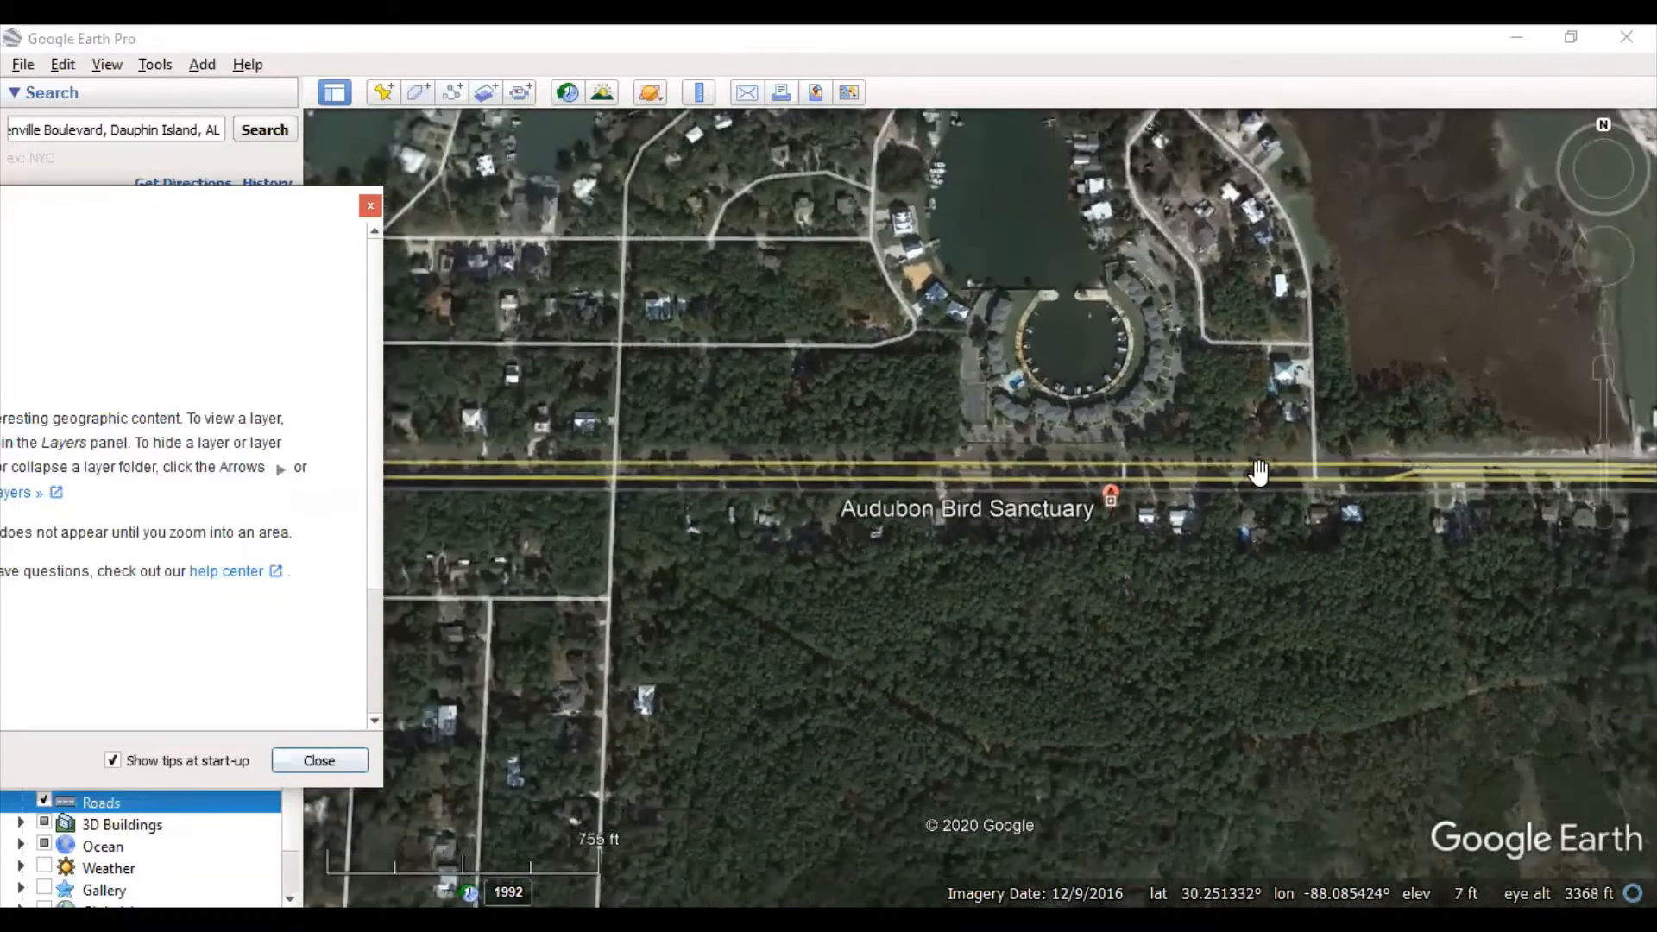
pyautogui.moveTo(745, 491); pyautogui.dragTo(1547, 498)
pyautogui.moveTo(881, 485); pyautogui.dragTo(1500, 617)
pyautogui.moveTo(685, 374); pyautogui.dragTo(1261, 708)
pyautogui.moveTo(751, 572); pyautogui.dragTo(1285, 470)
pyautogui.moveTo(911, 530); pyautogui.dragTo(1071, 501)
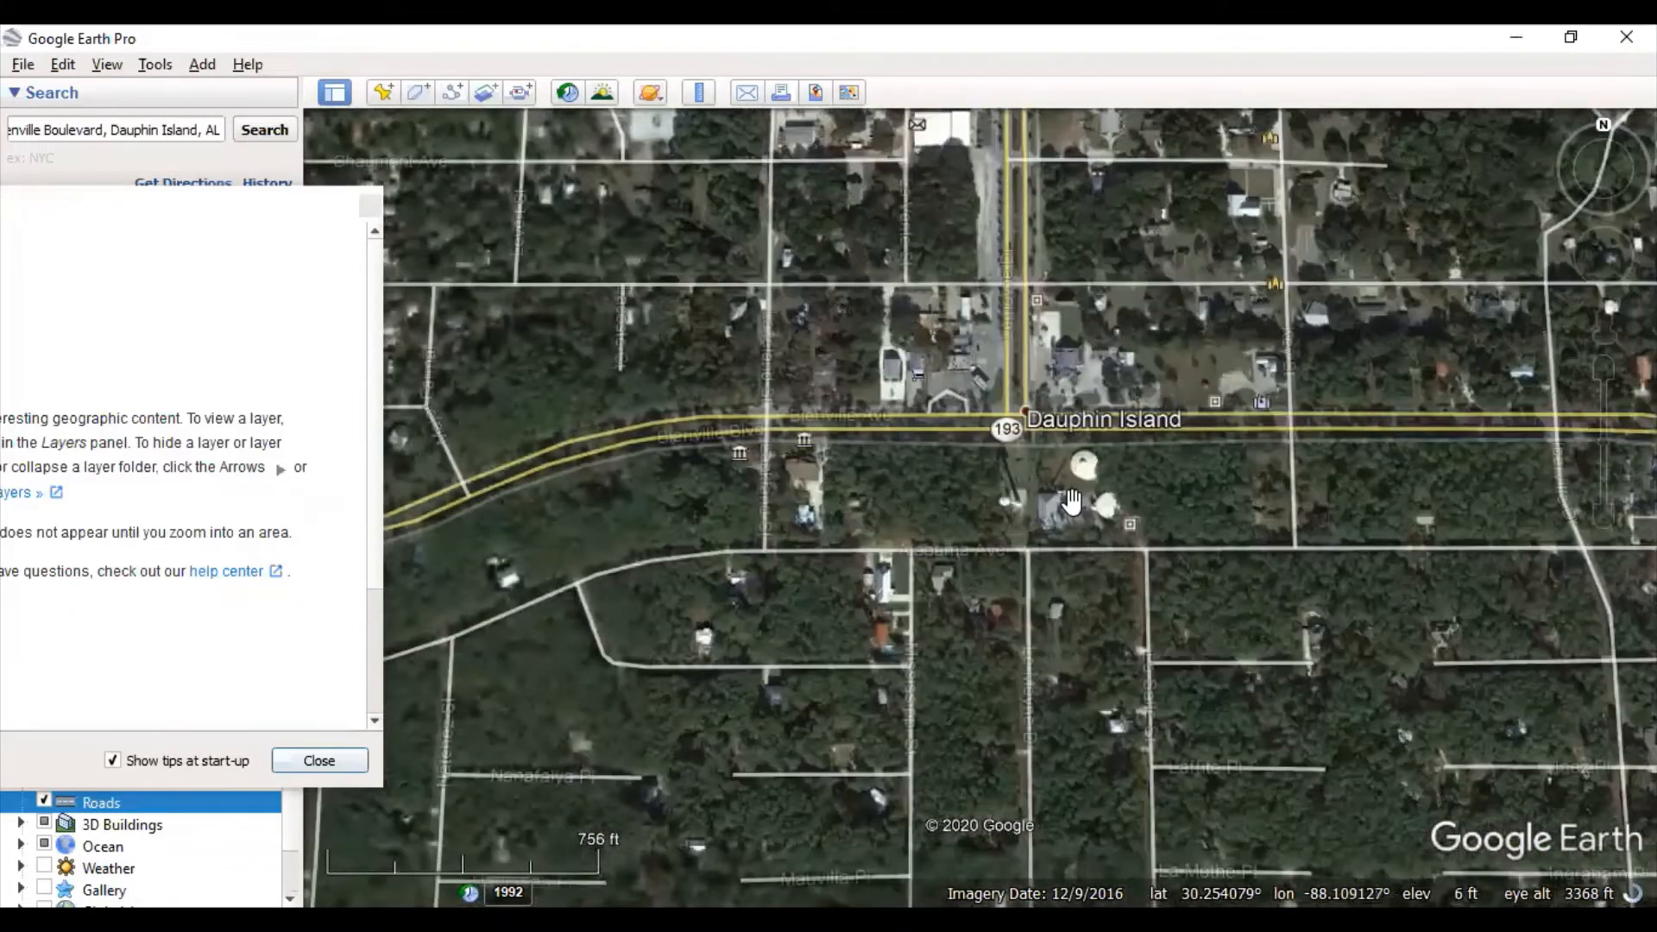
pyautogui.moveTo(1461, 432); pyautogui.dragTo(643, 412)
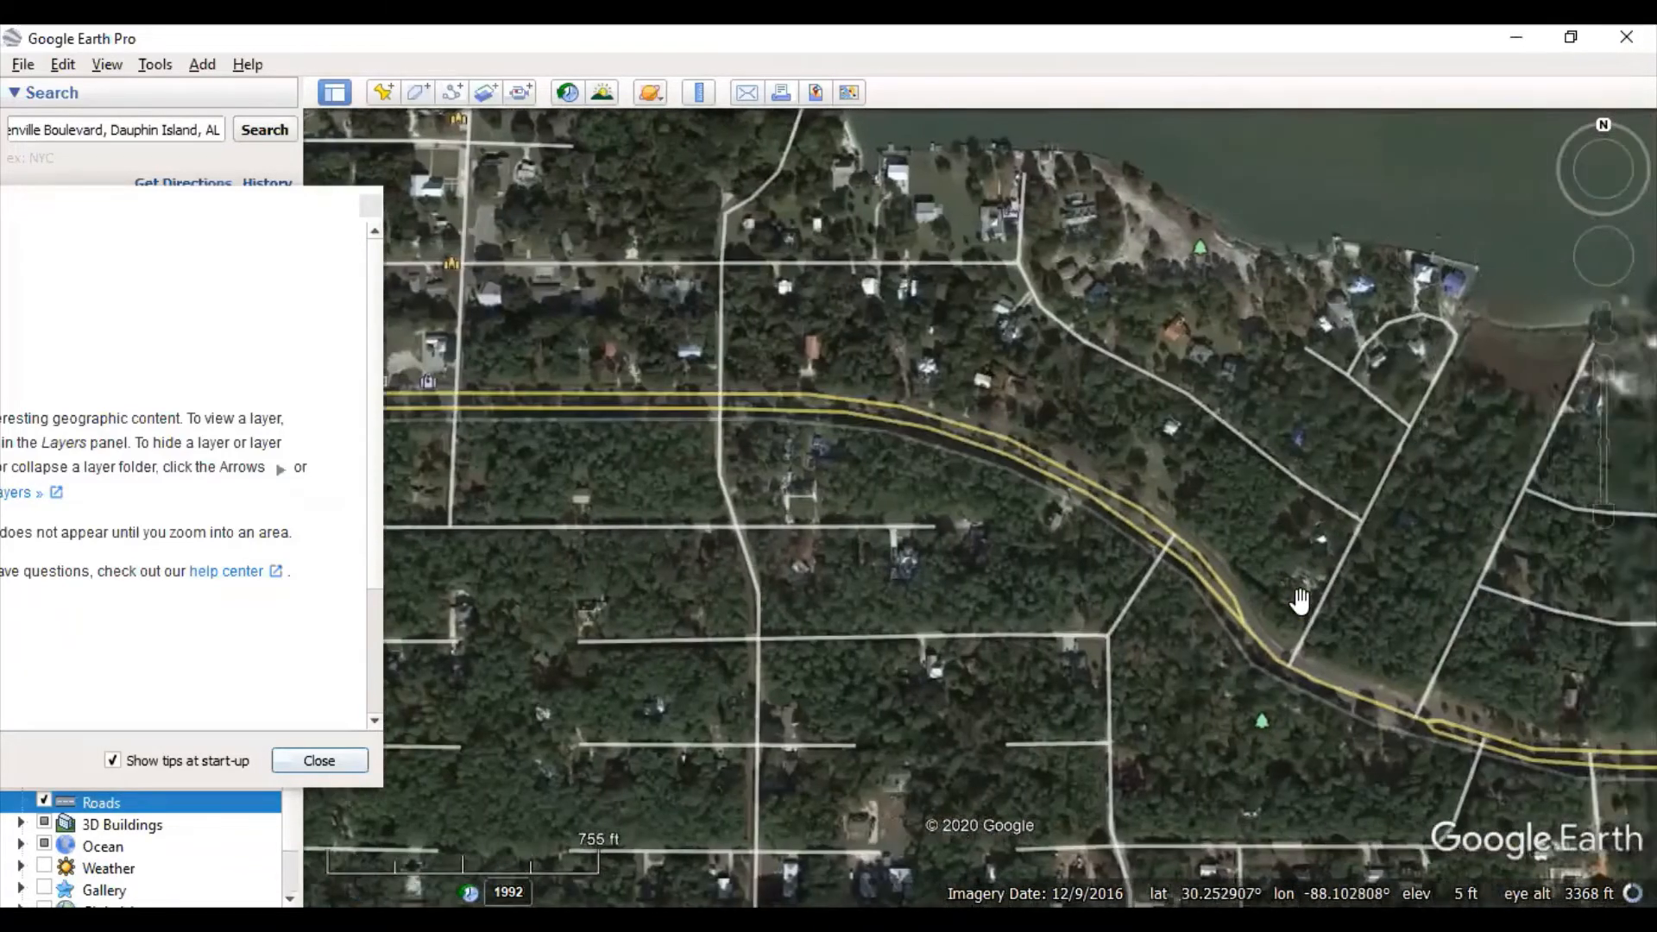
pyautogui.moveTo(1299, 599); pyautogui.dragTo(906, 314)
# - Pan back to the Audubon Bird Sanctuary marker and move the Start-up Tips window over the map
pyautogui.moveTo(1324, 426); pyautogui.dragTo(1191, 388)
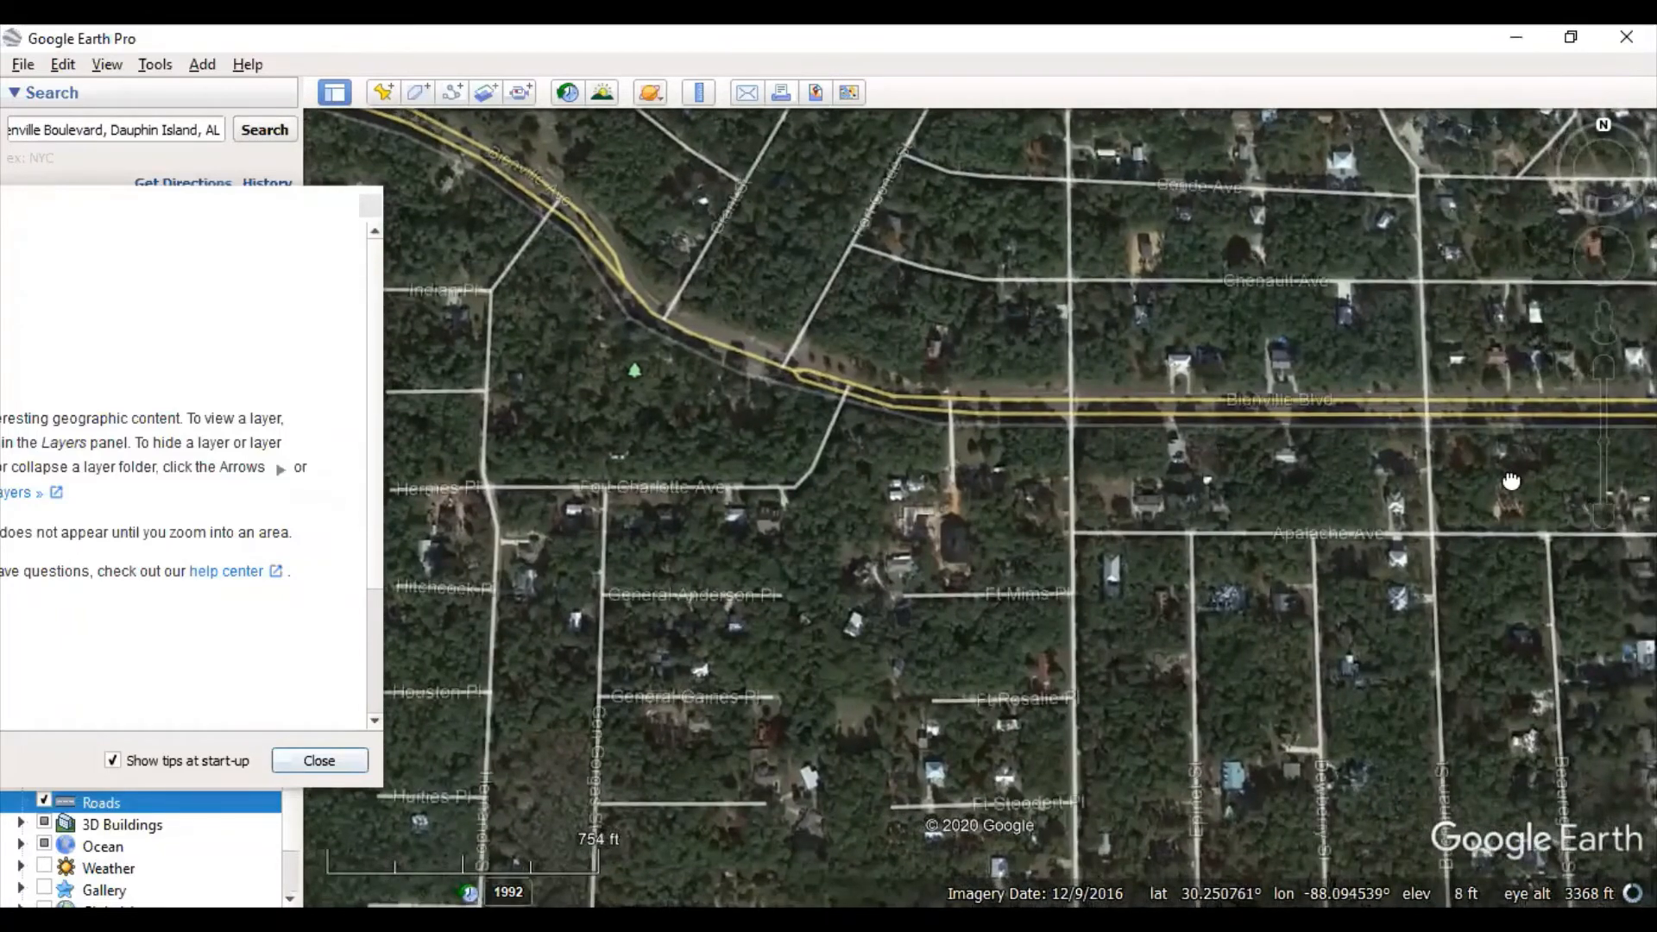
pyautogui.moveTo(1511, 481); pyautogui.dragTo(810, 431)
pyautogui.moveTo(1296, 328); pyautogui.dragTo(780, 298)
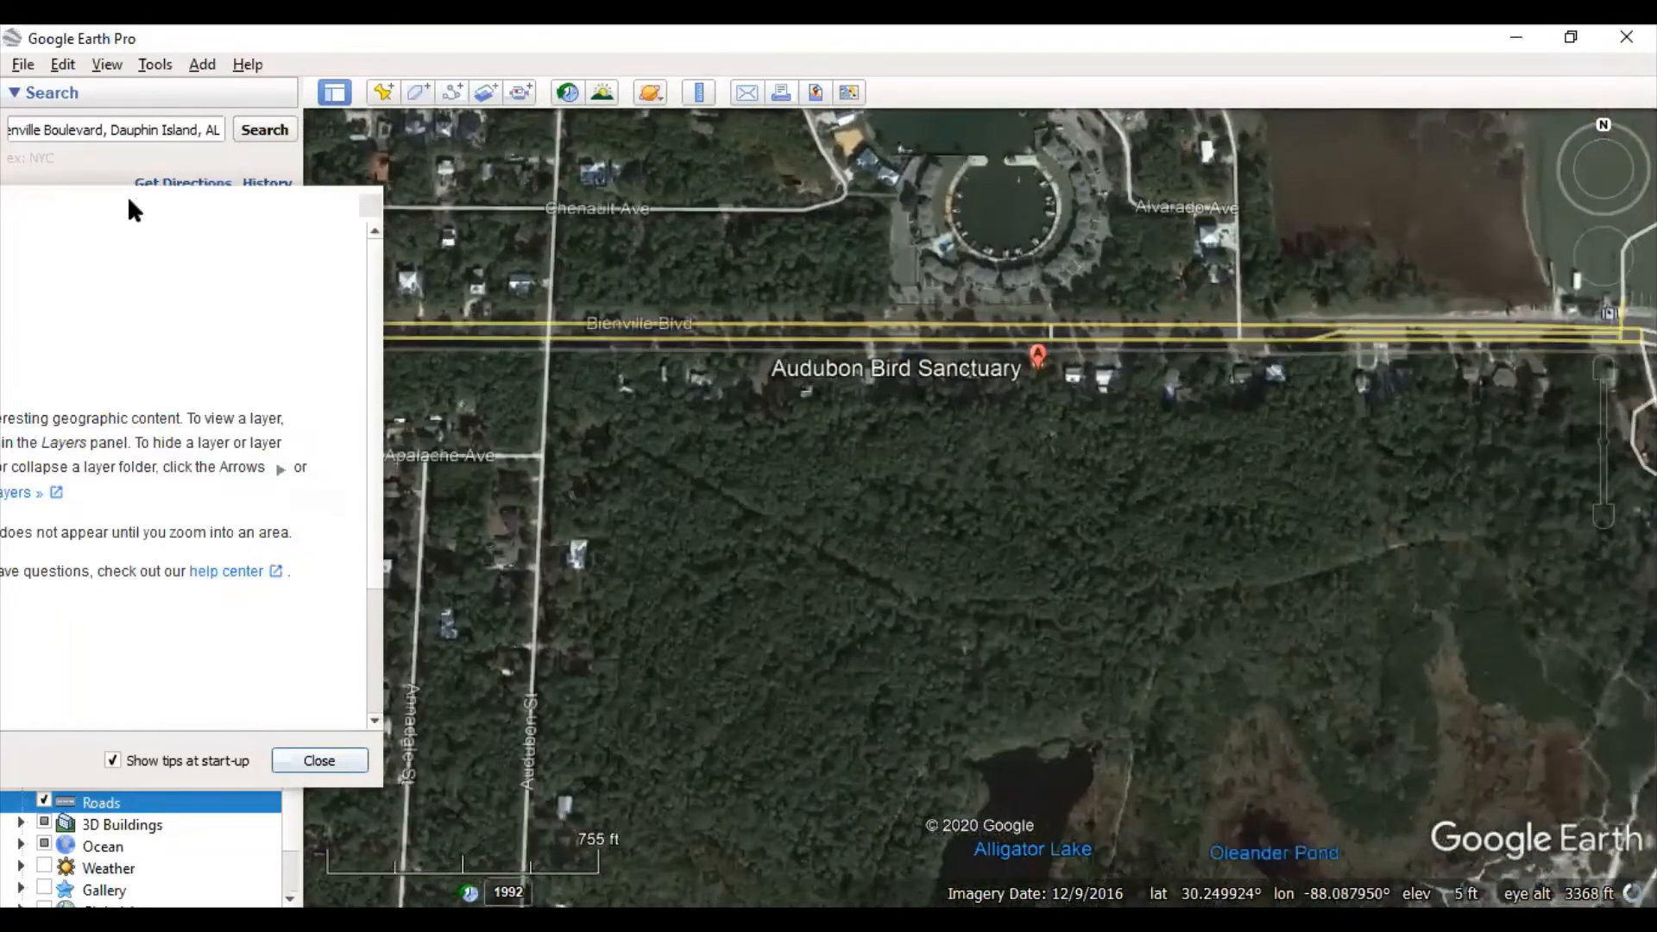
pyautogui.click(296, 248)
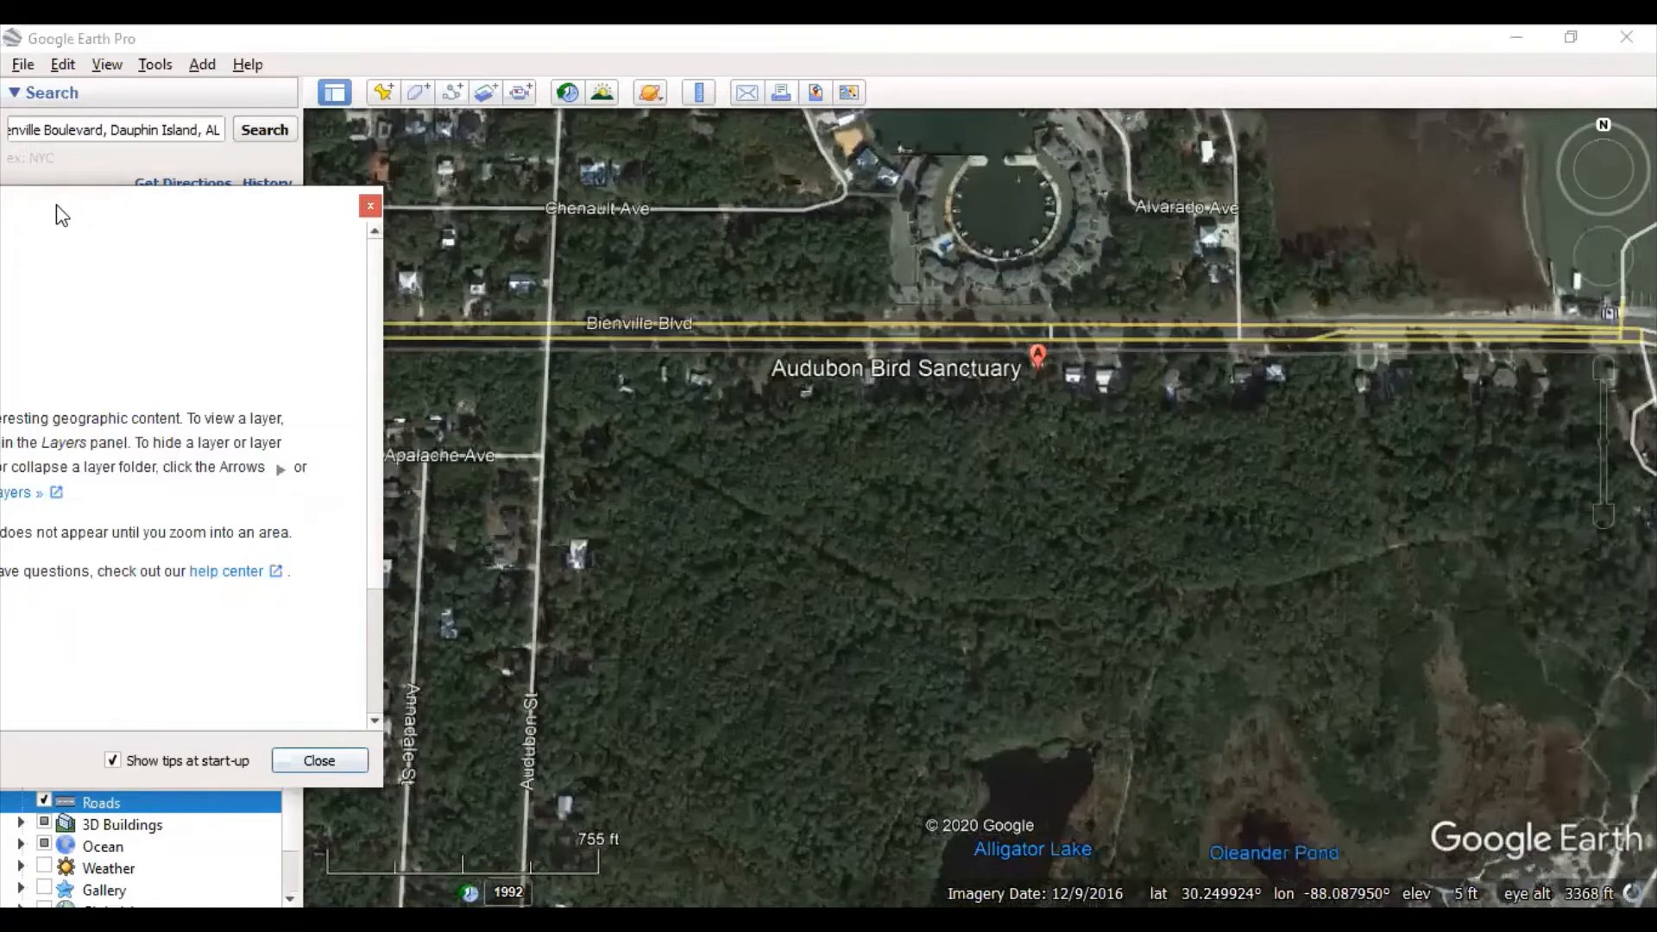
pyautogui.moveTo(56, 205); pyautogui.dragTo(1157, 151)
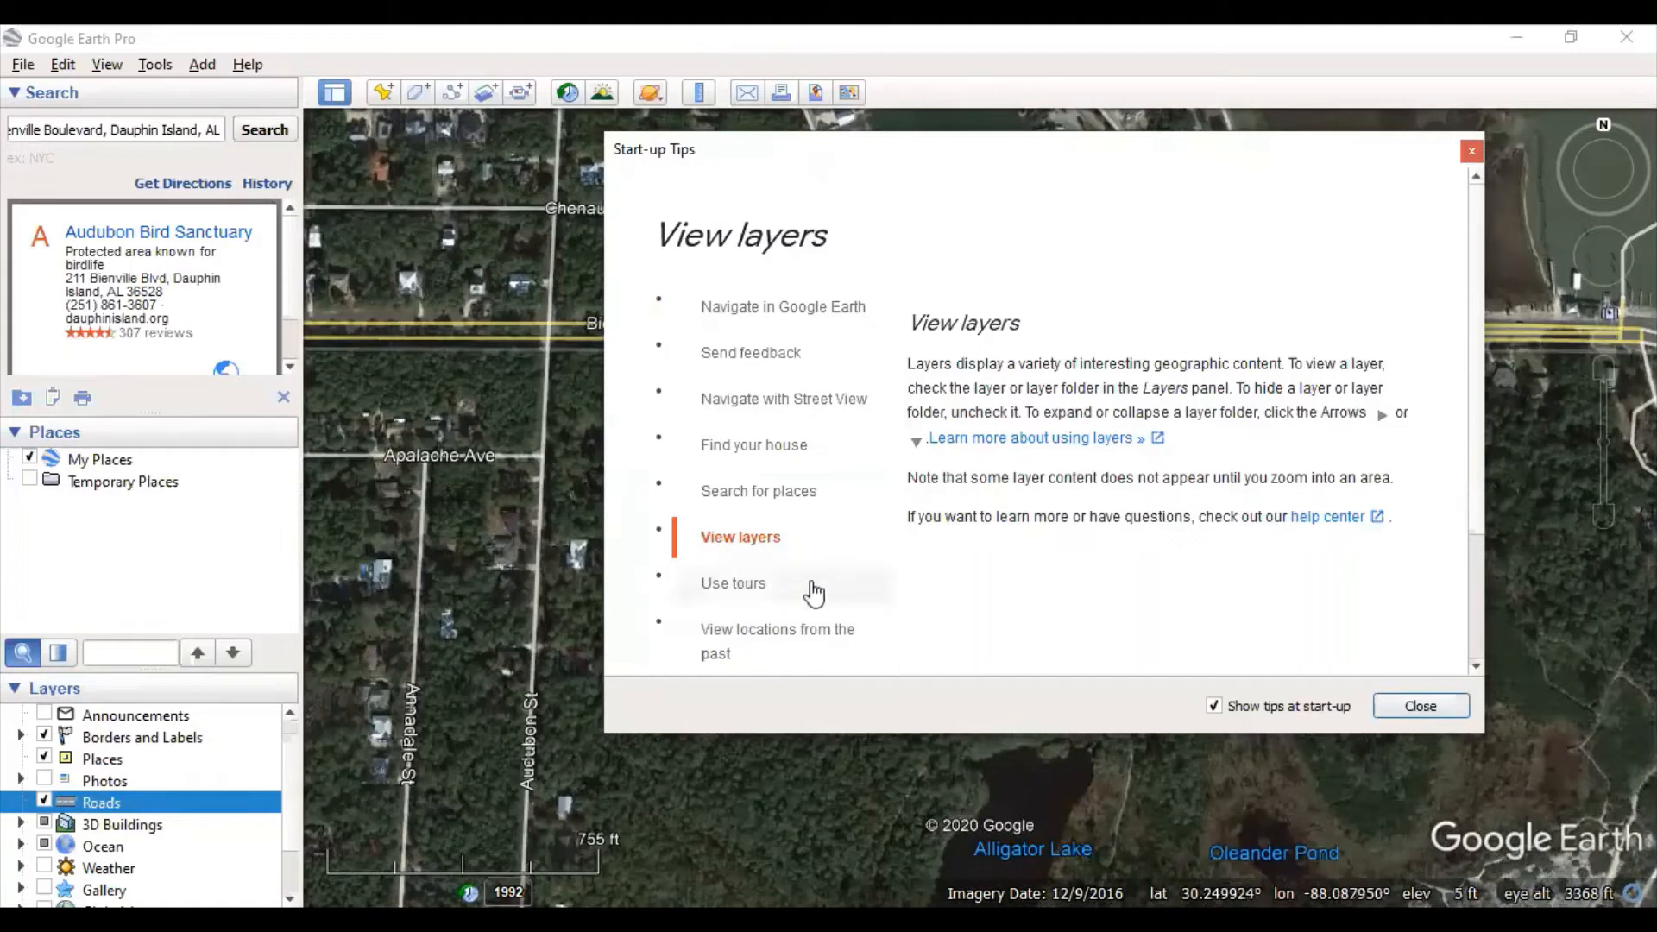
# - Show the 'Use tours' tip, moving the tips window aside and back over the map
pyautogui.click(774, 593)
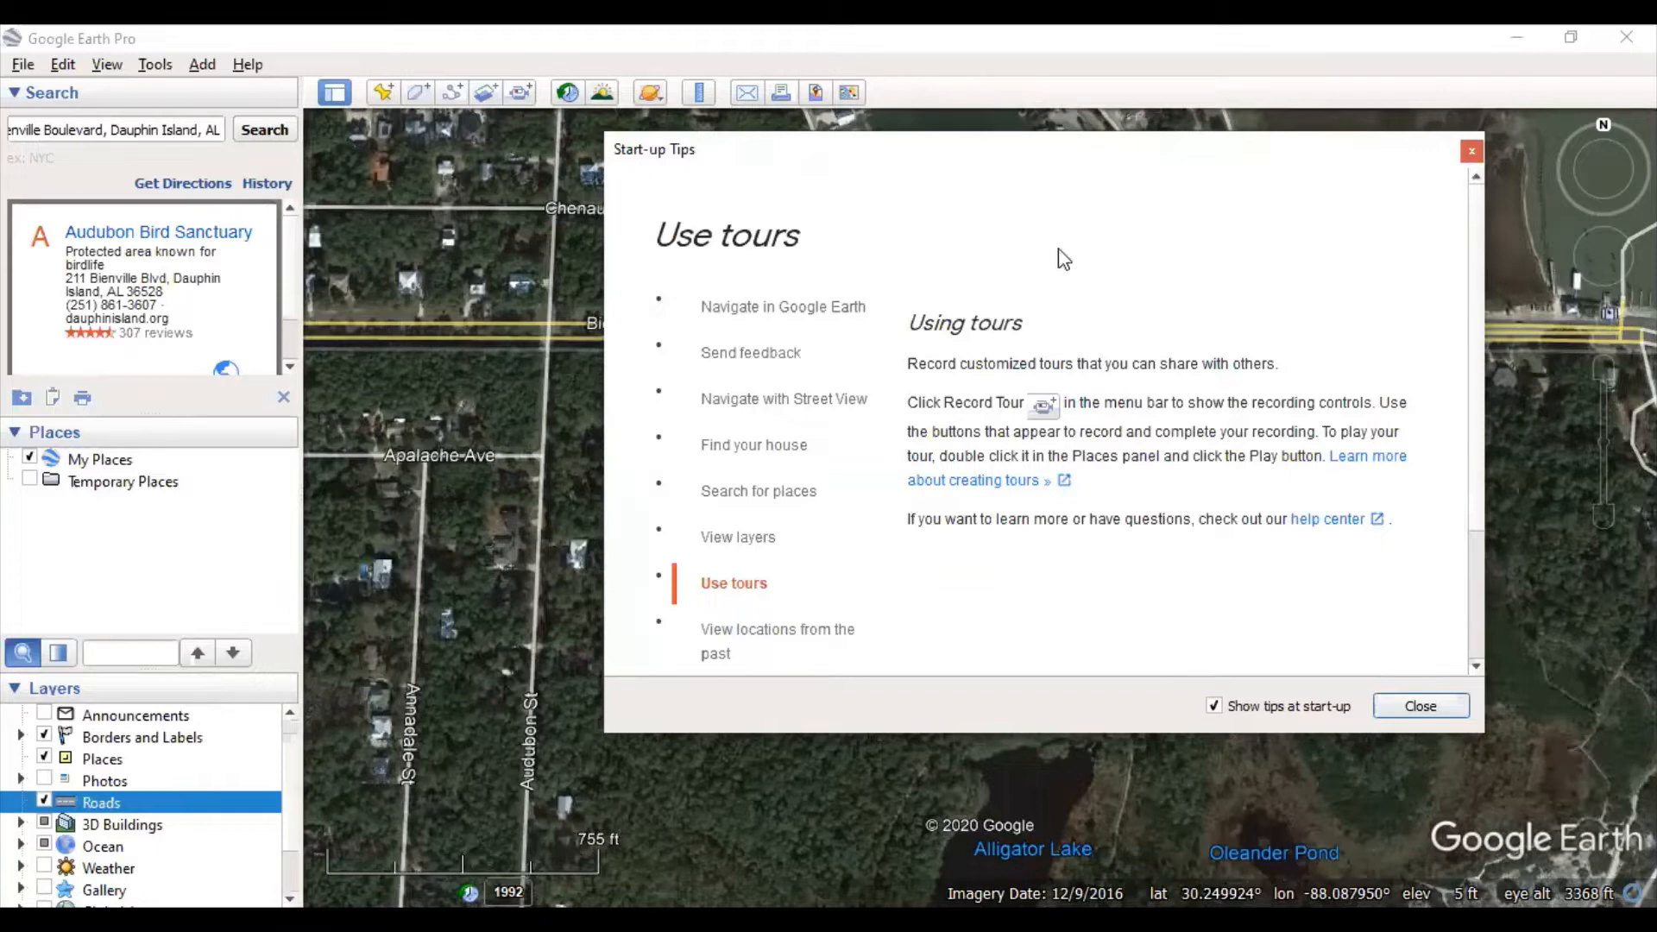
pyautogui.moveTo(1046, 157); pyautogui.dragTo(189, 246)
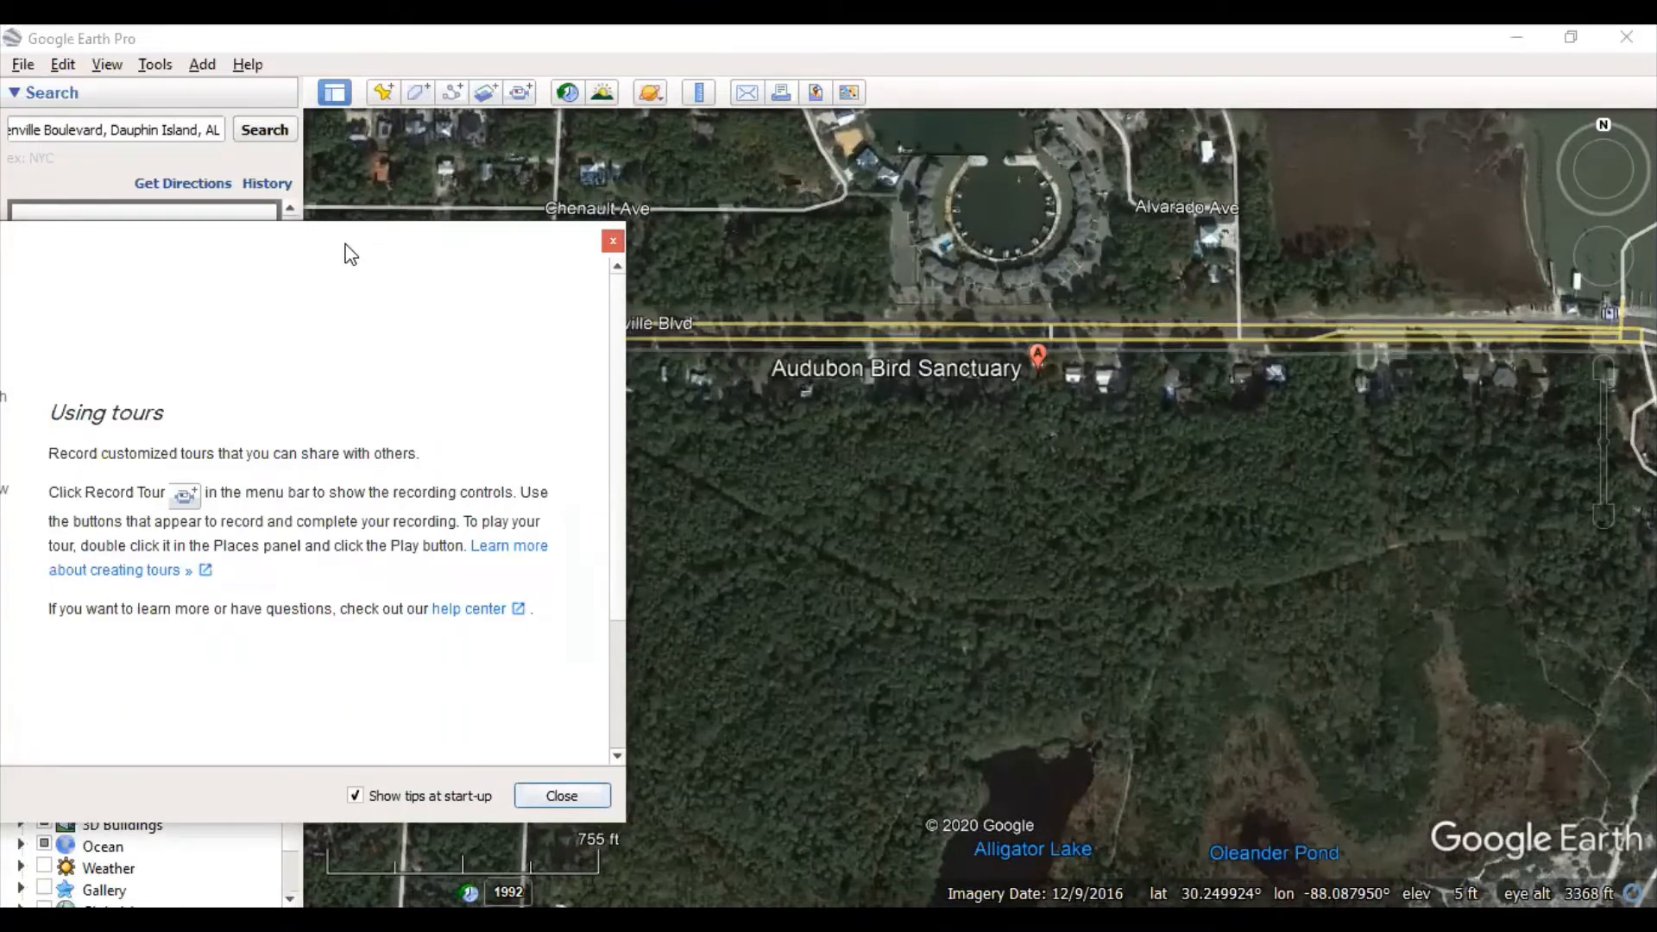
pyautogui.moveTo(345, 245); pyautogui.dragTo(1297, 161)
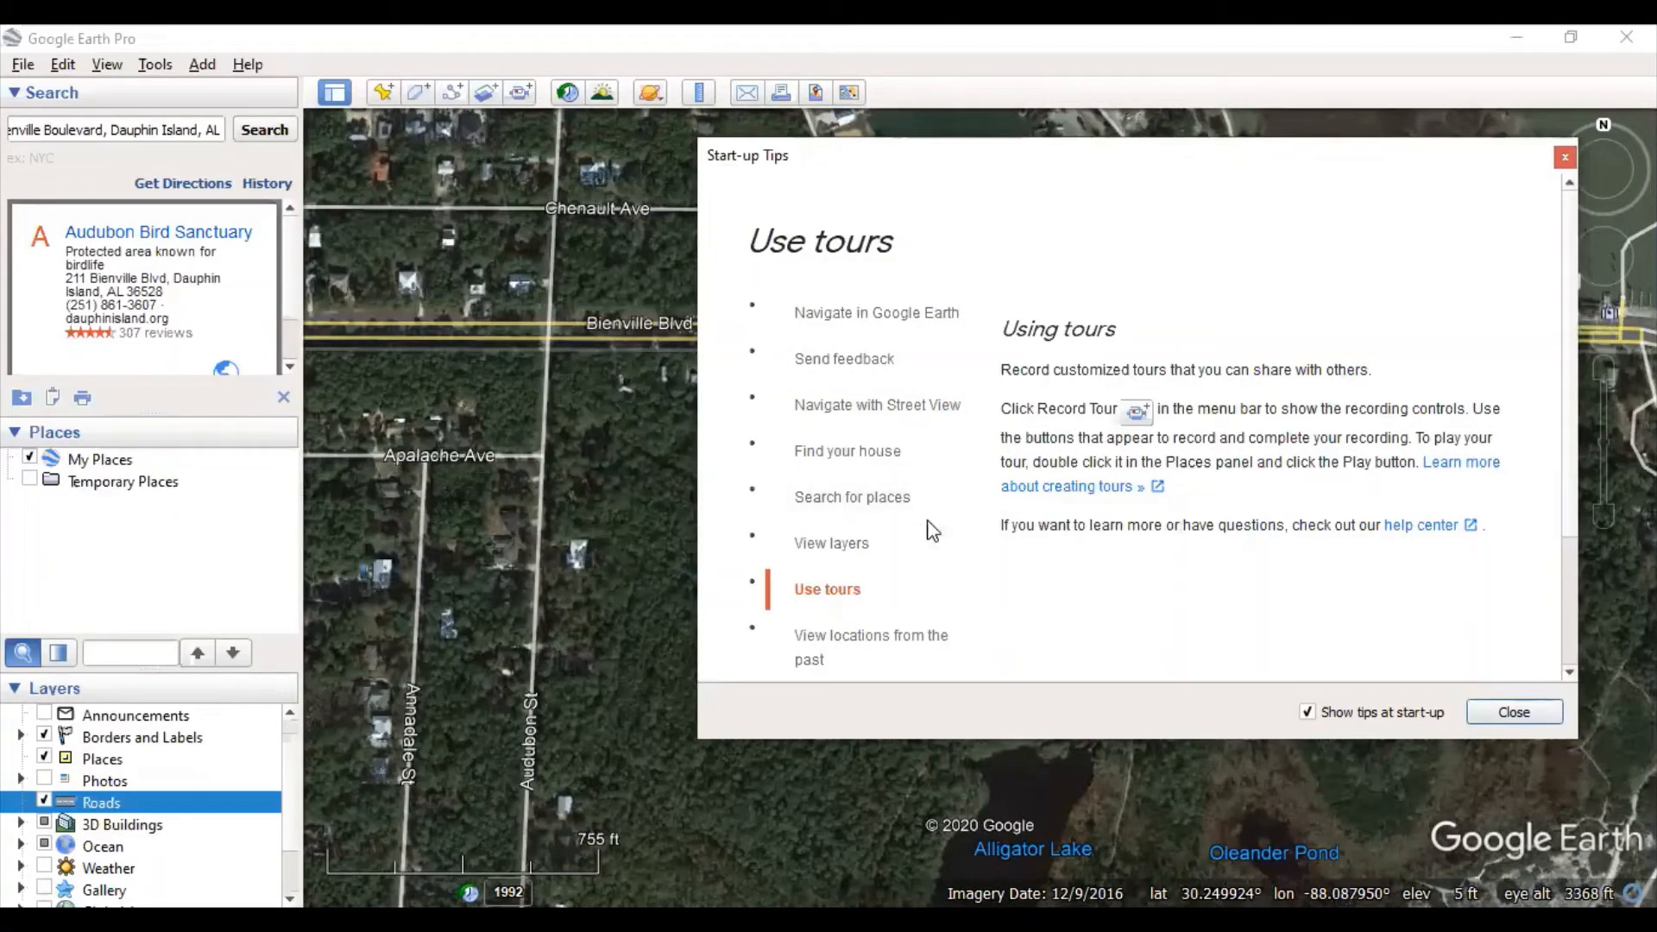
# - Read the 'View locations from the past' tip, then close the Start-up Tips window
pyautogui.click(891, 653)
pyautogui.scroll(-2, 915, 535)
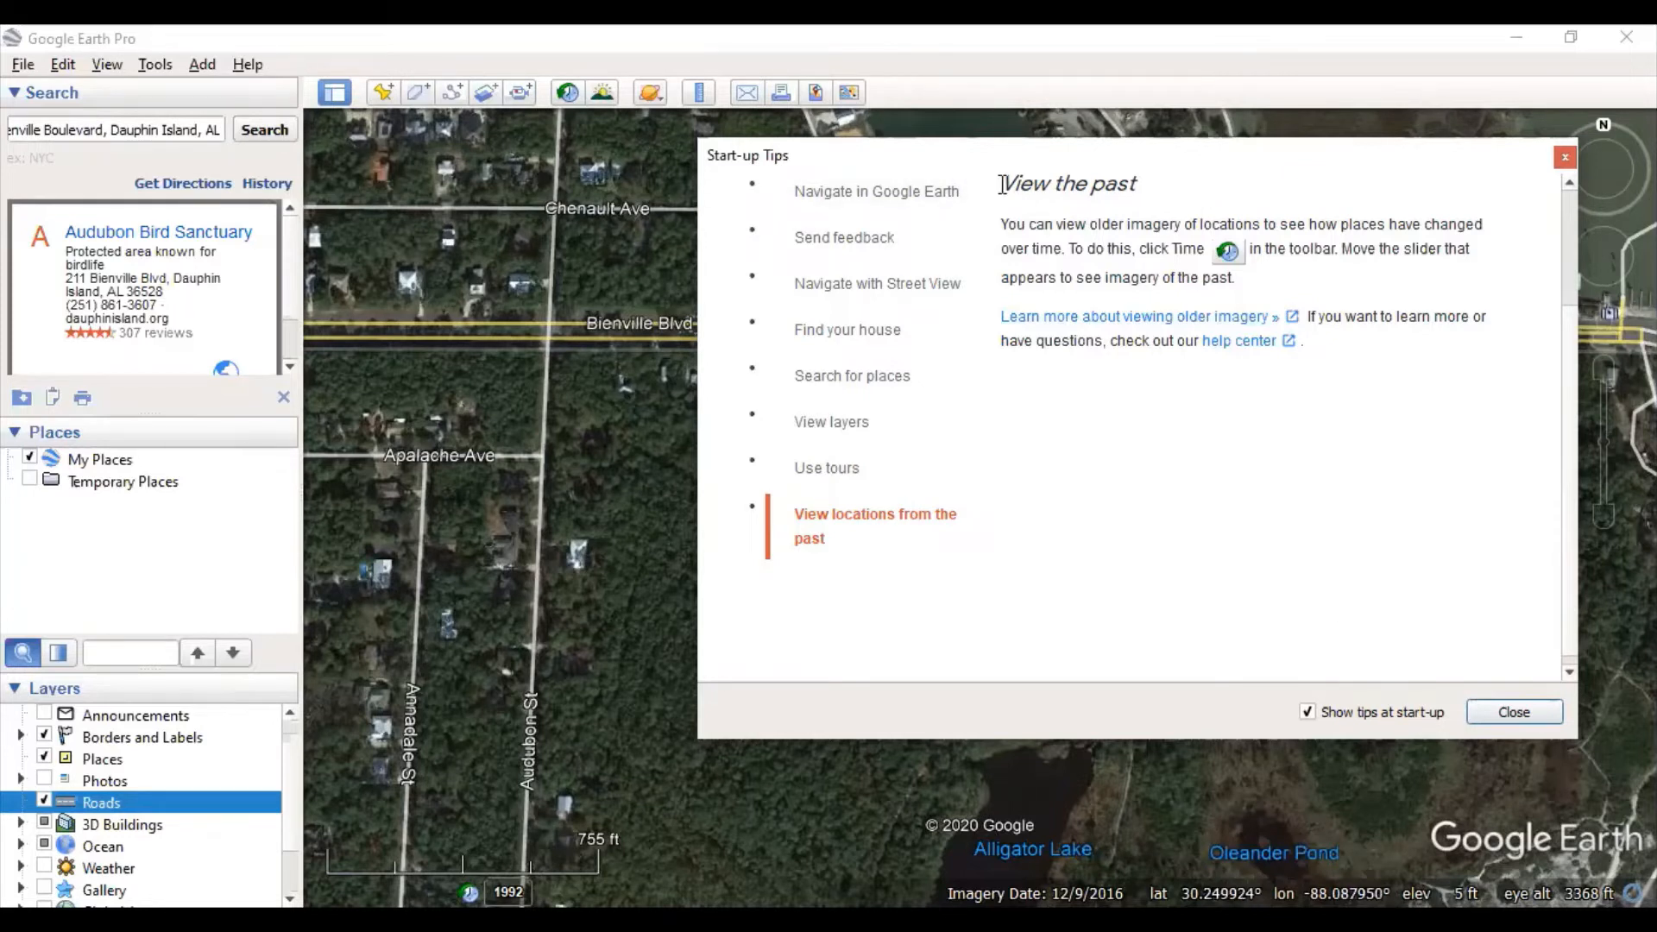
pyautogui.moveTo(1001, 184); pyautogui.dragTo(1285, 187)
pyautogui.click(1338, 178)
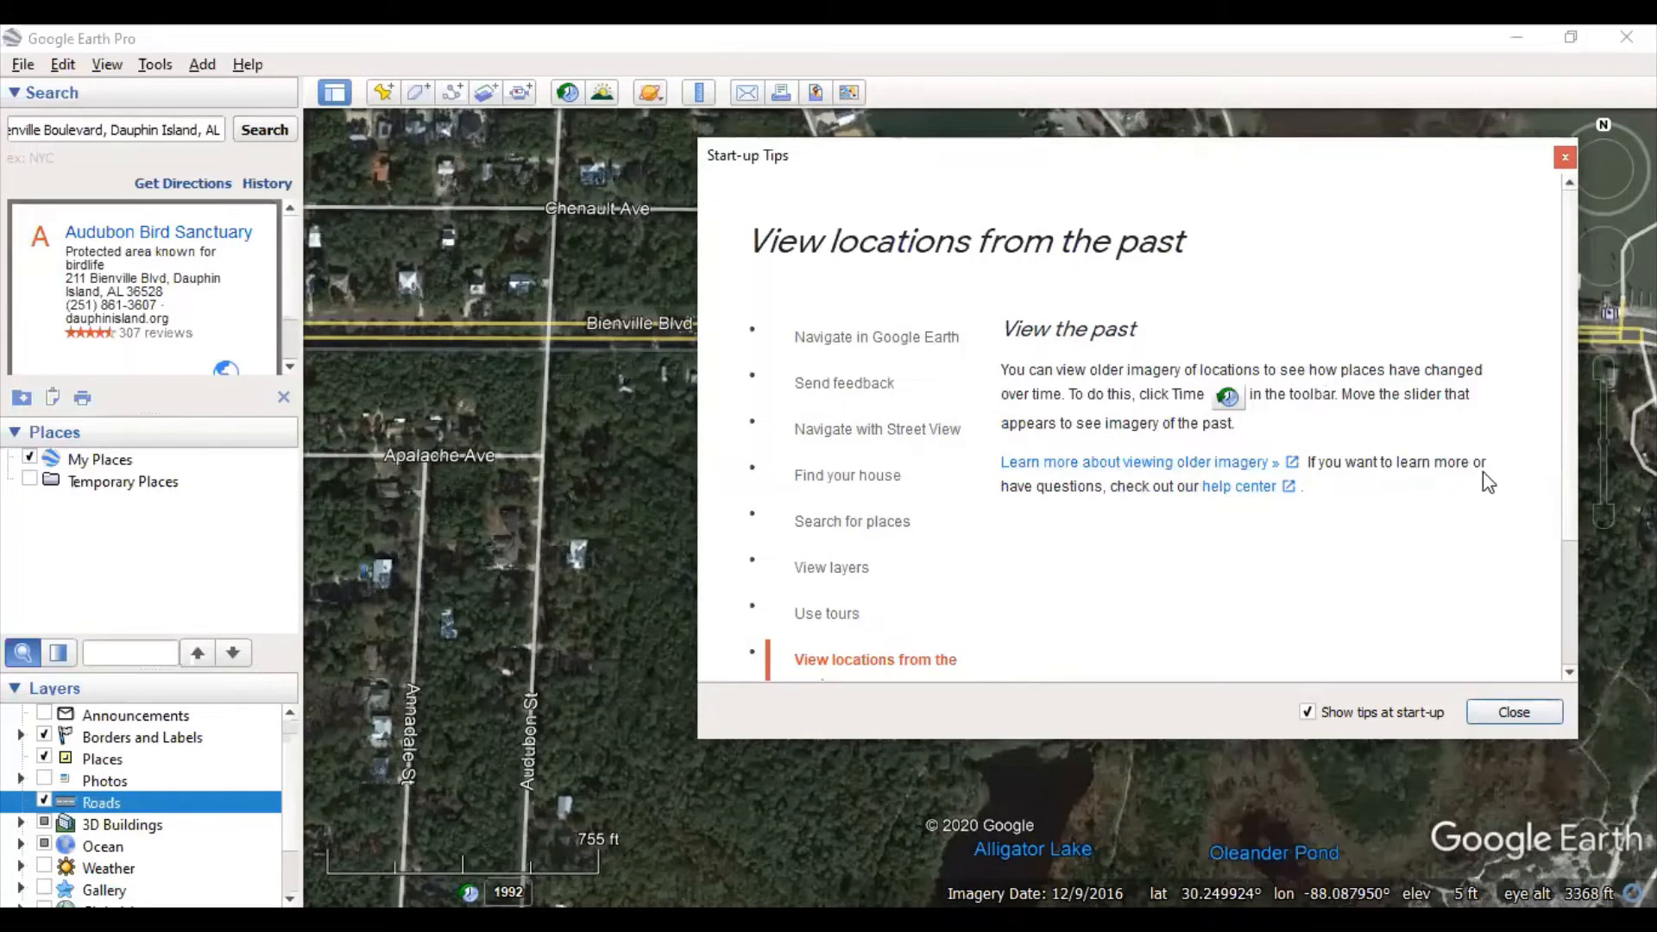
pyautogui.click(1523, 711)
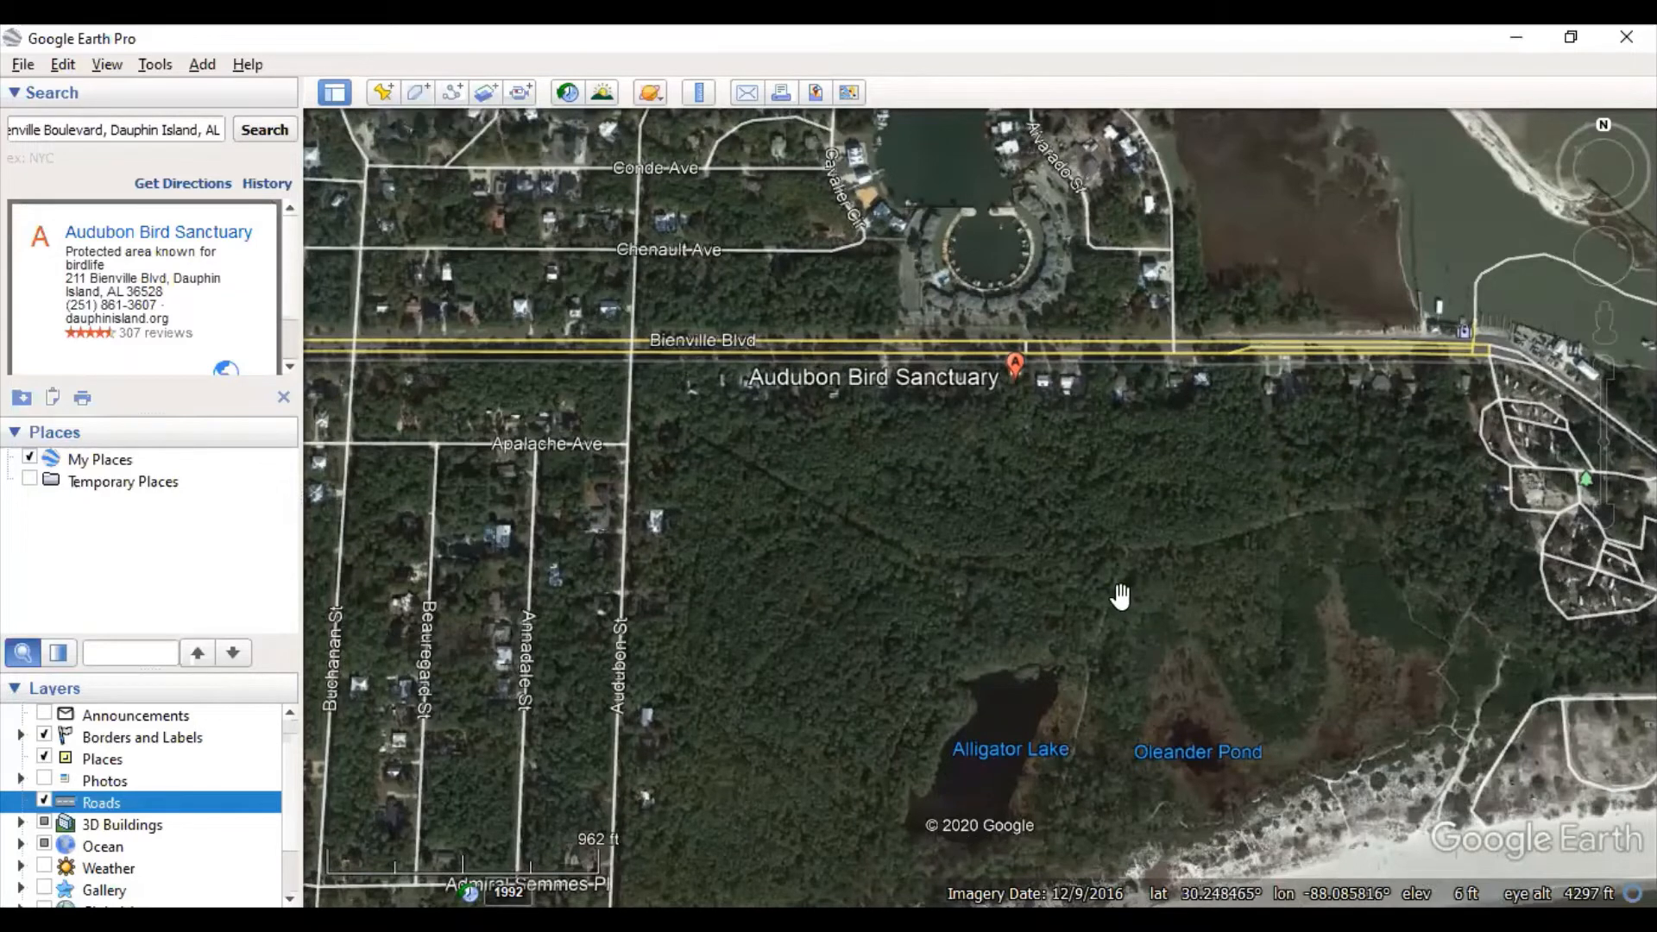
# - Replace the search text with 'camp beckwith' and fly to Beckwith Camp & Conference Center, Fairhope
pyautogui.moveTo(1147, 636); pyautogui.dragTo(1057, 477)
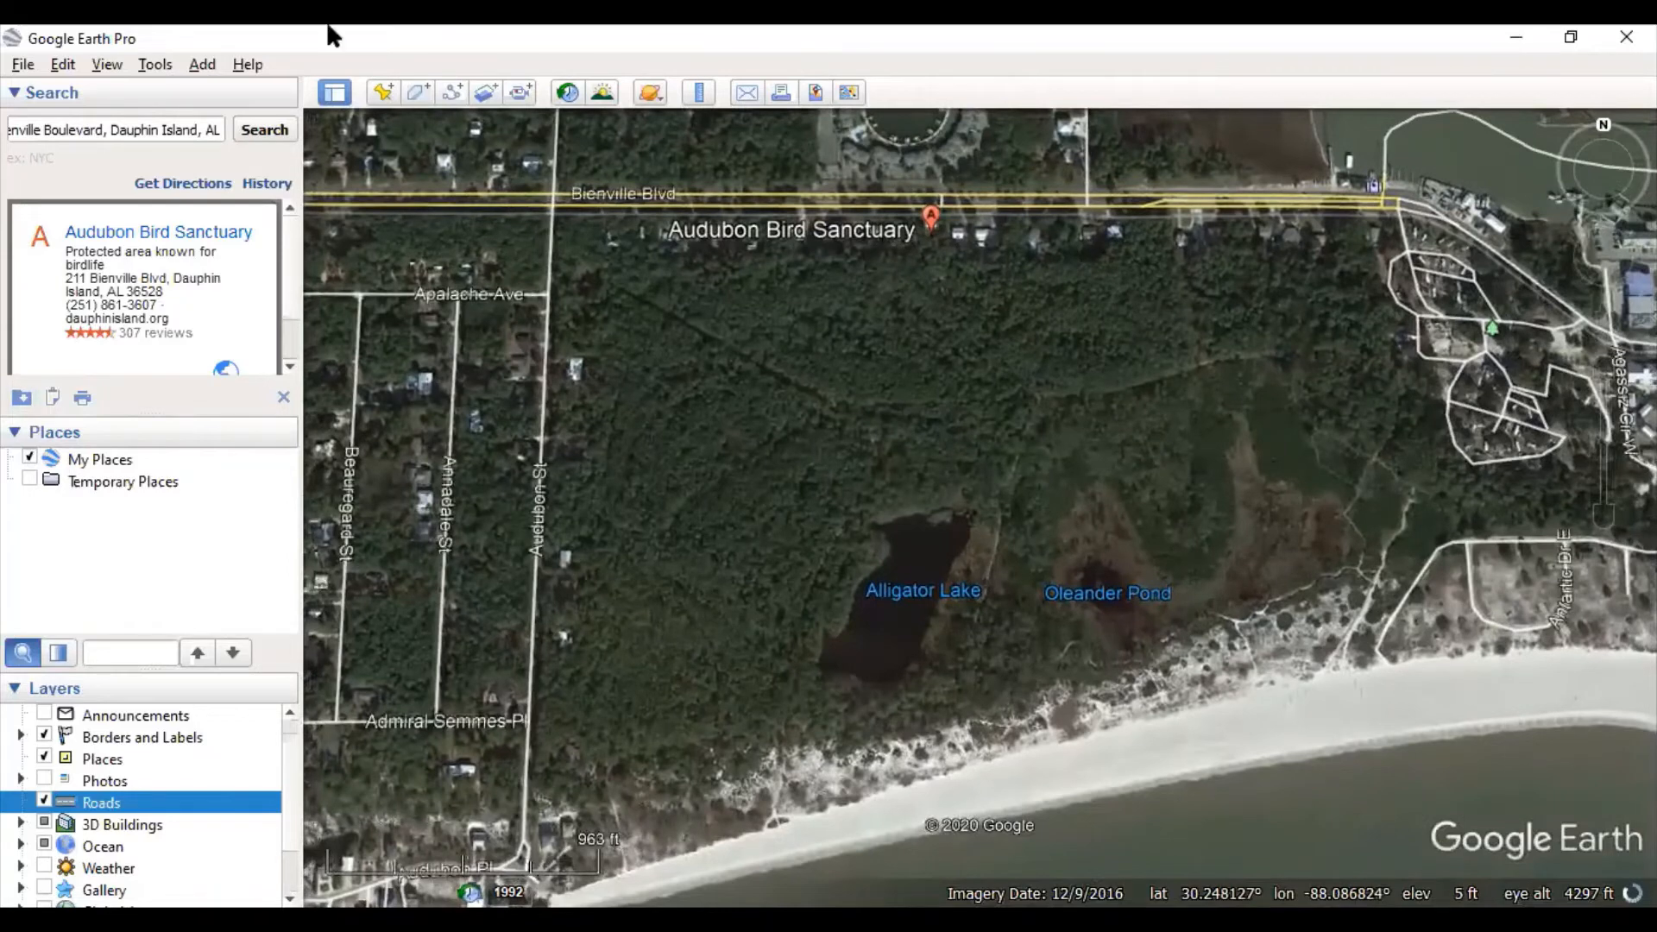
pyautogui.doubleClick(202, 127)
pyautogui.doubleClick(202, 128)
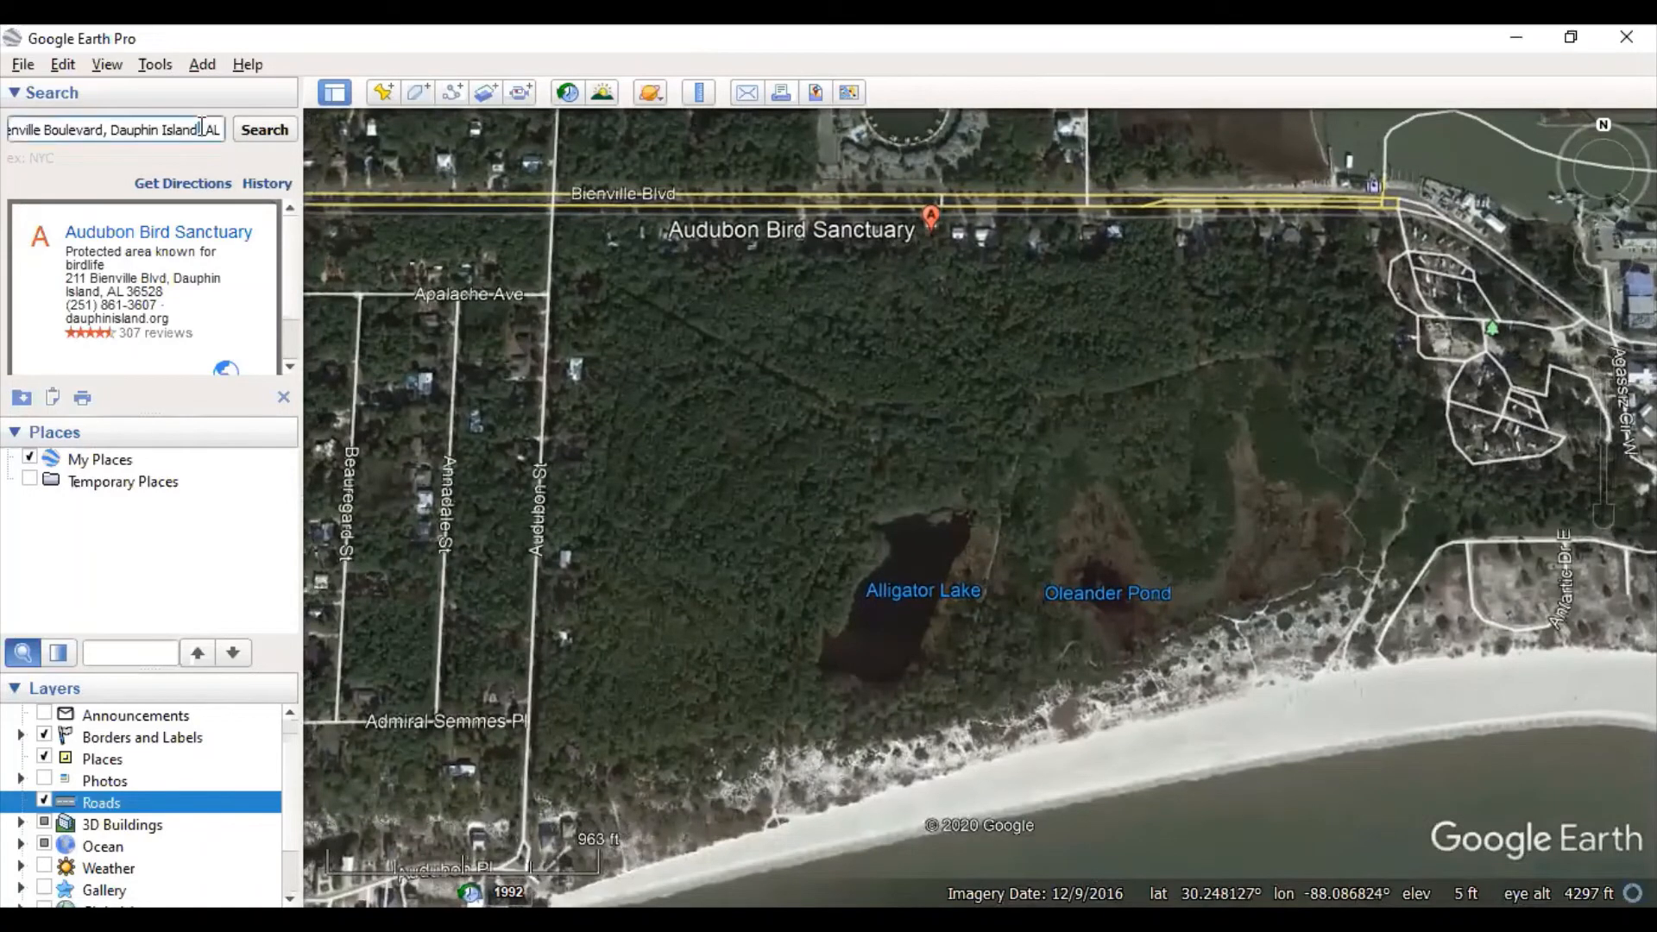
pyautogui.doubleClick(202, 127)
pyautogui.tripleClick(202, 128)
pyautogui.write('c')
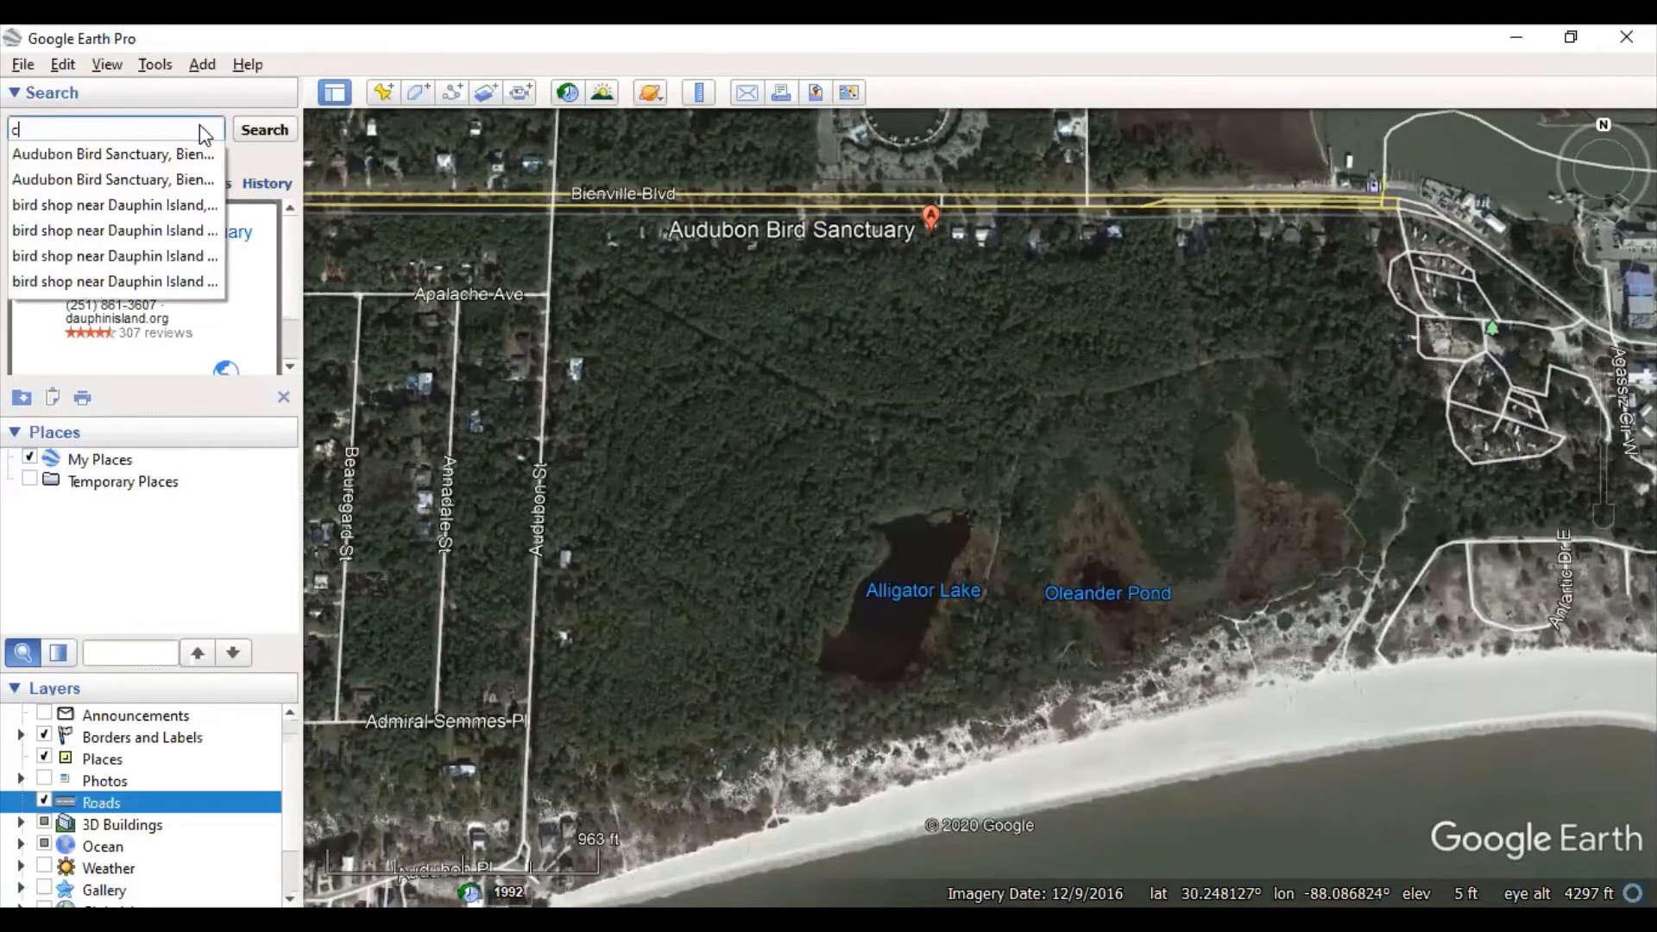
pyautogui.write('amp beckwith')
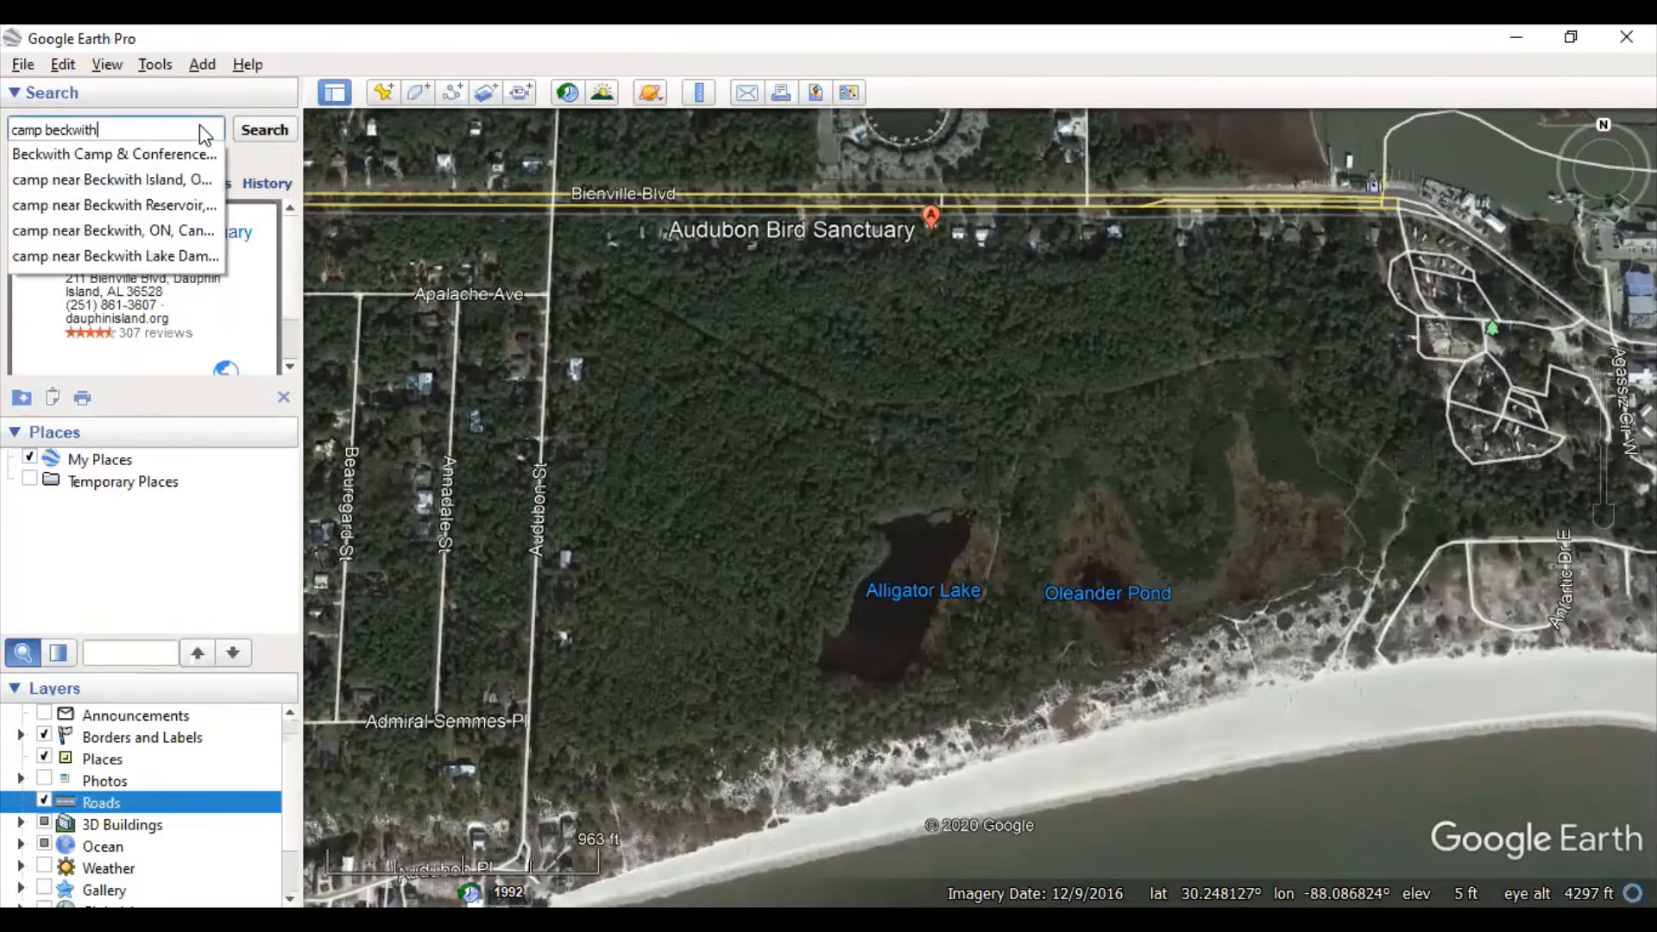
pyautogui.click(164, 154)
pyautogui.click(263, 131)
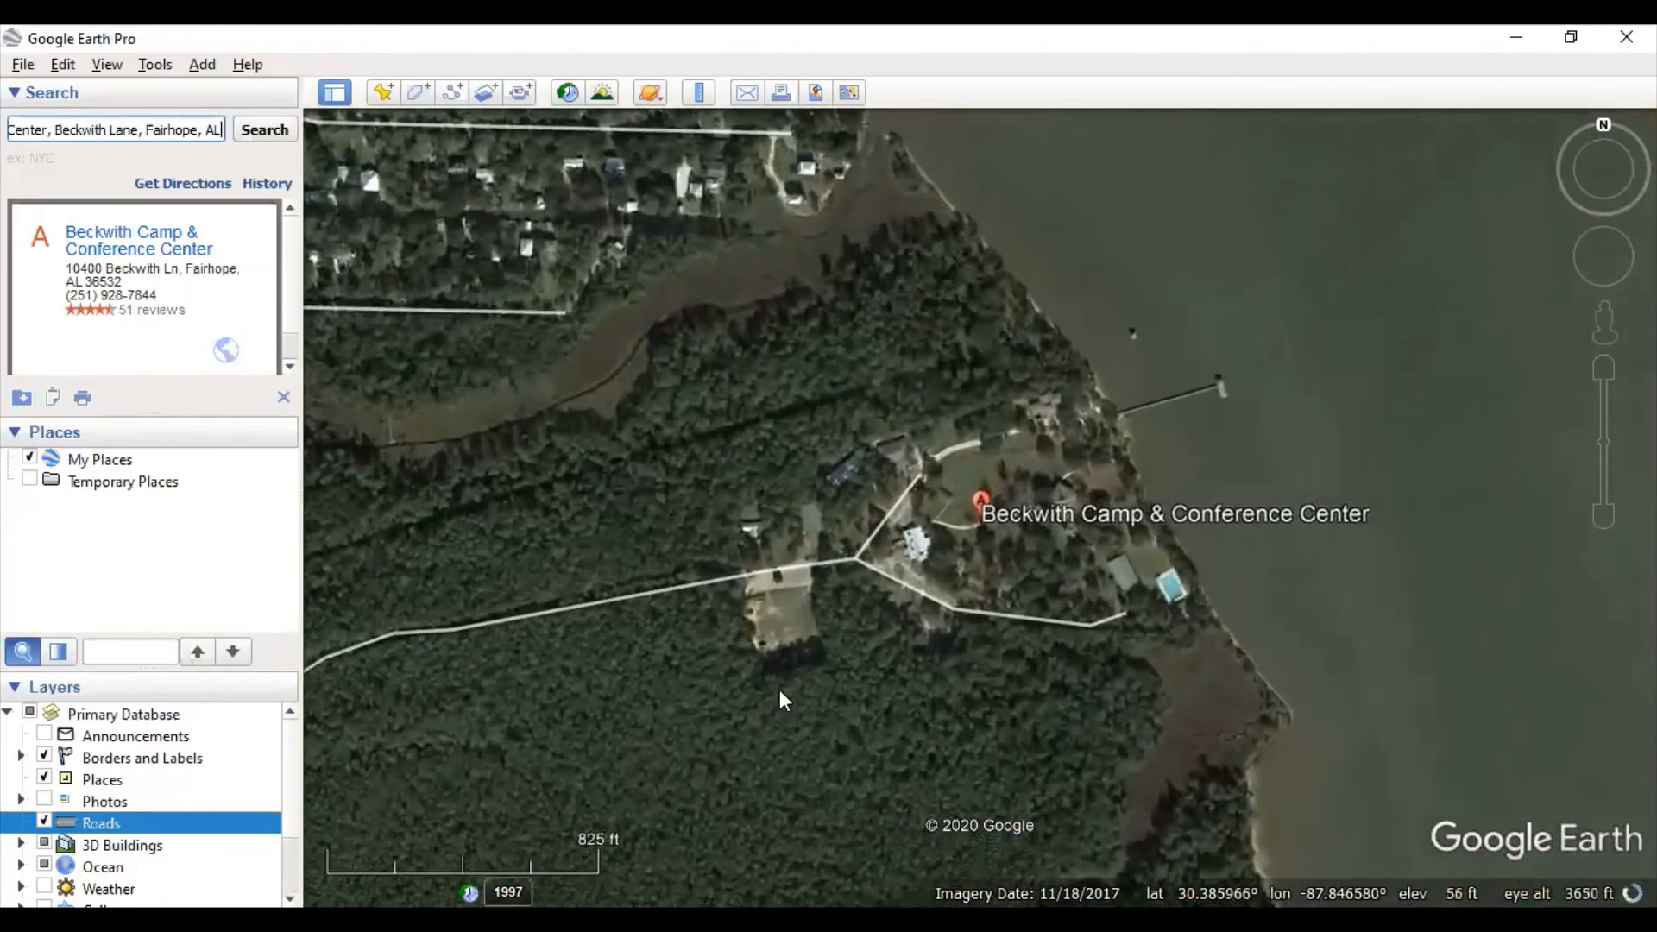
# - Centre the Beckwith Camp grounds on the map and add a new Untitled Placemark
pyautogui.moveTo(921, 643); pyautogui.dragTo(939, 599)
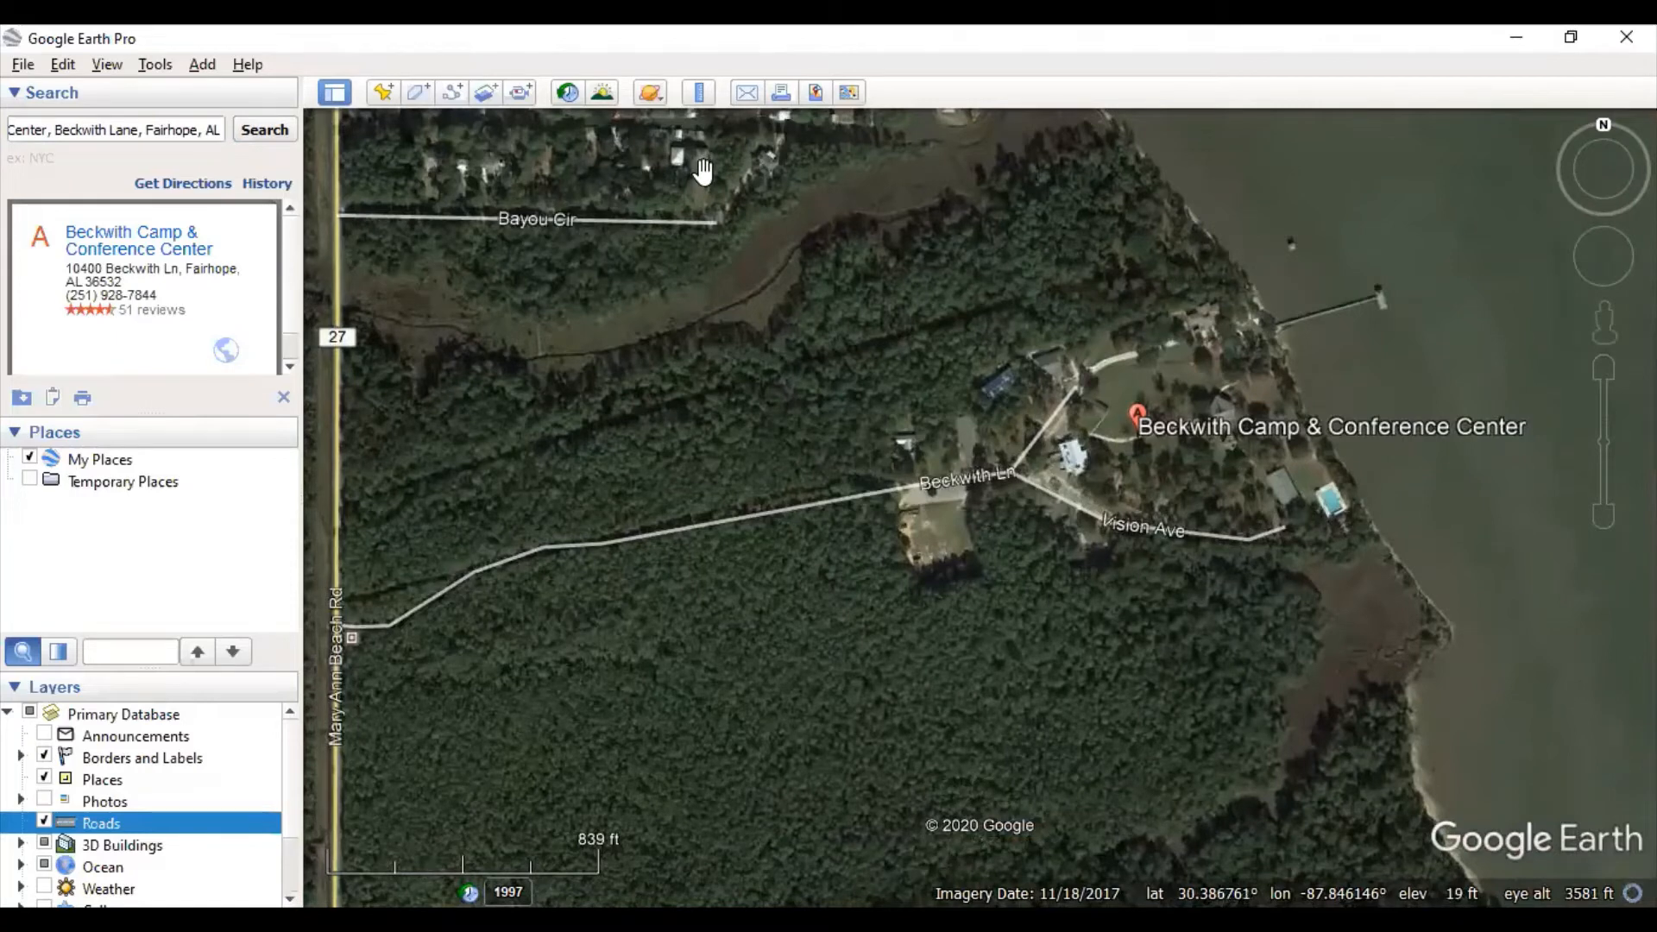
pyautogui.click(383, 92)
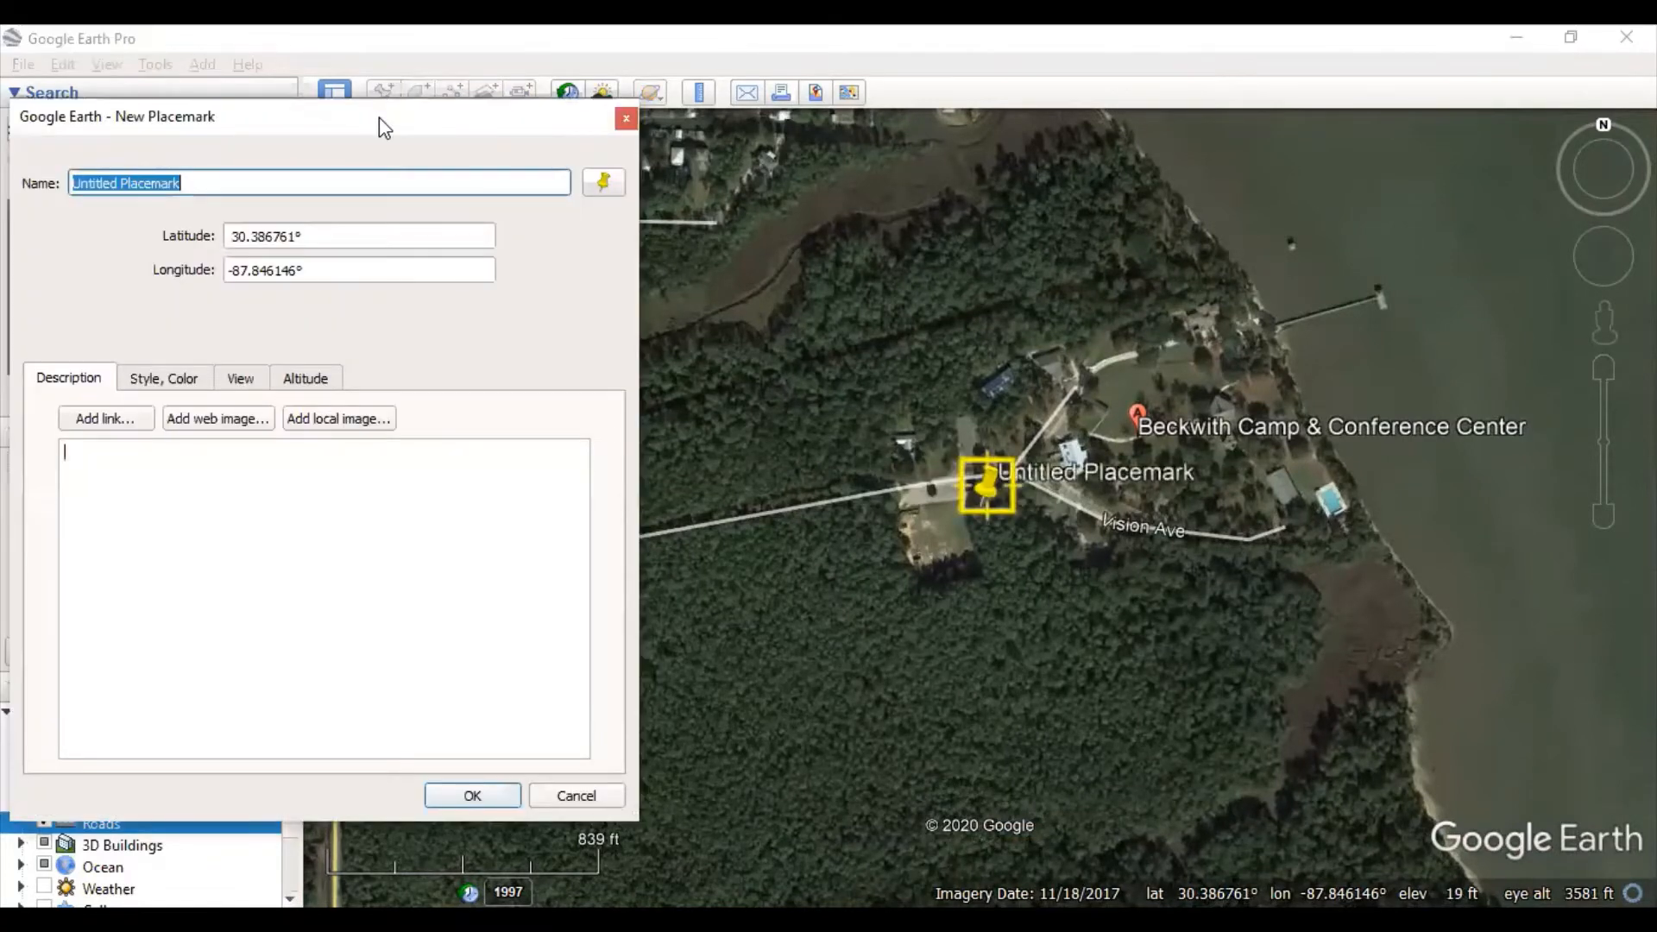
# - Move the new yellow pin onto the parking lot beside Beckwith Ln
pyautogui.moveTo(380, 117); pyautogui.dragTo(248, 44)
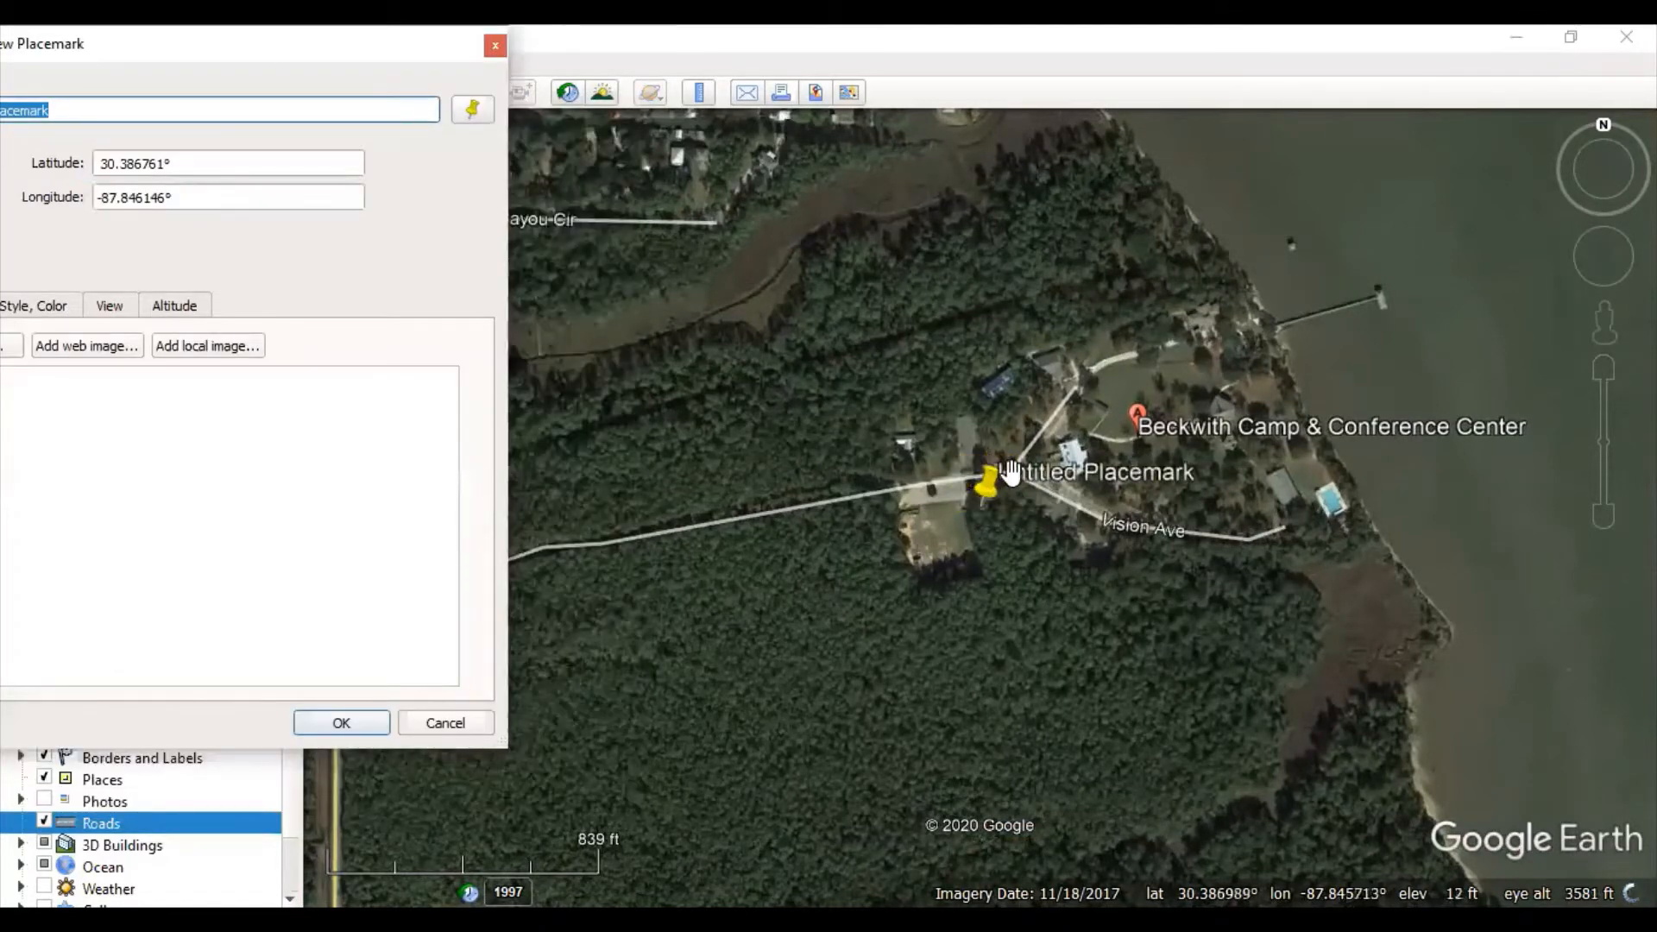
pyautogui.click(990, 494)
pyautogui.moveTo(843, 463); pyautogui.dragTo(938, 513)
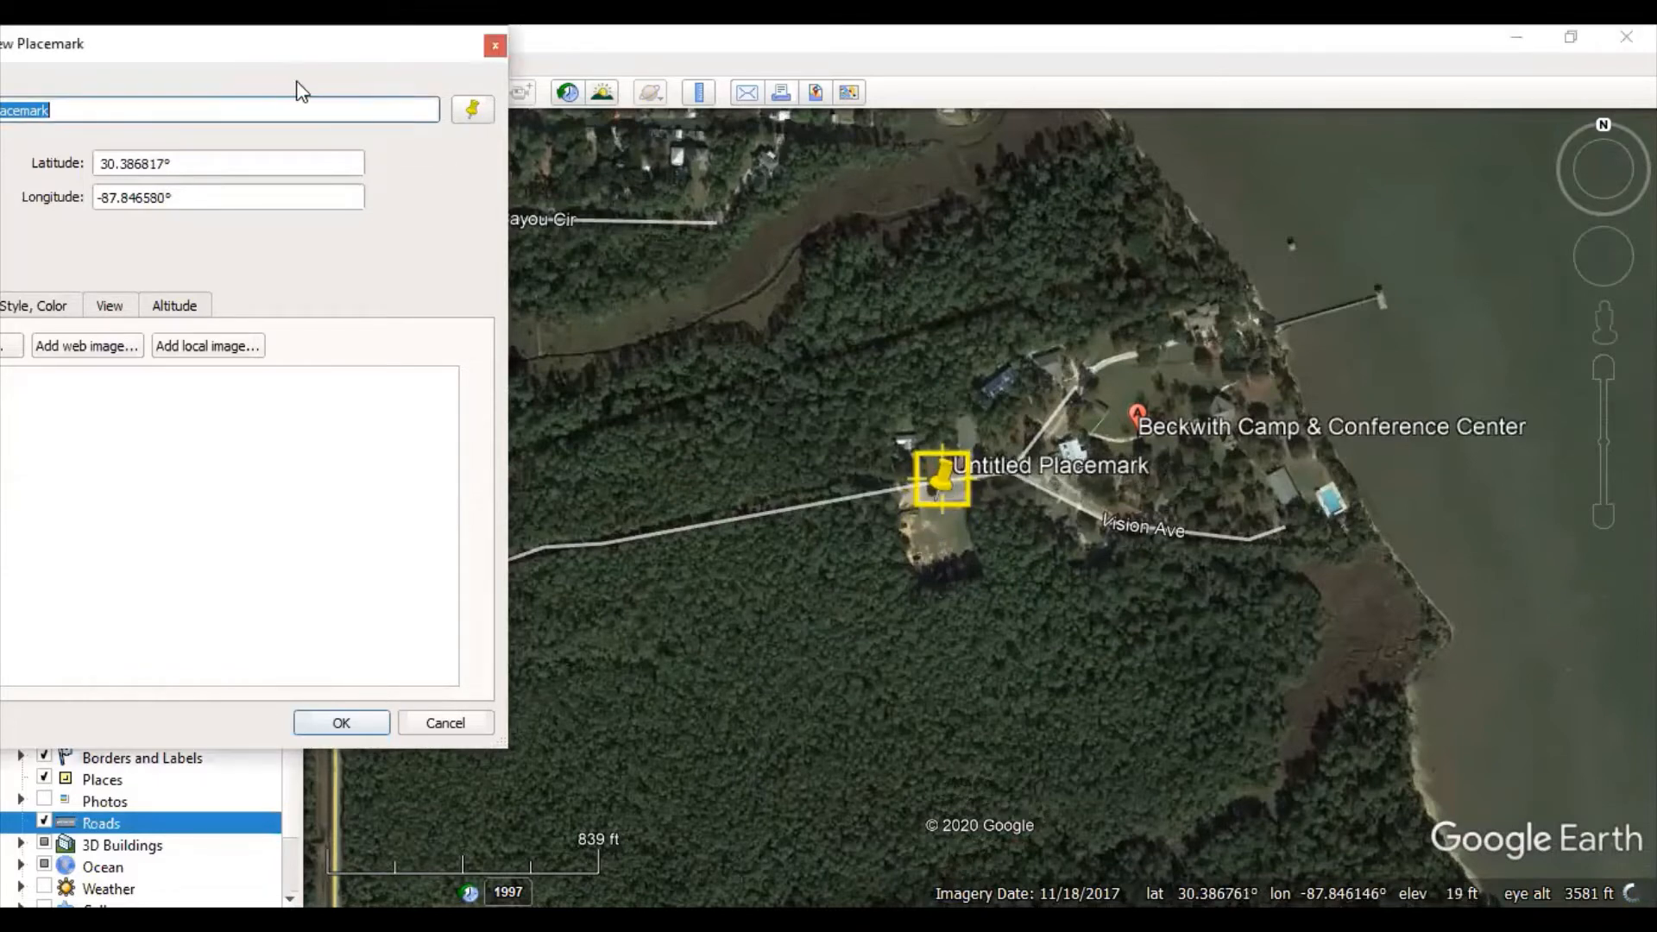
# - Name the placemark 'Main Parking Lot' and bring up its Style, Color settings
pyautogui.moveTo(251, 54); pyautogui.dragTo(478, 104)
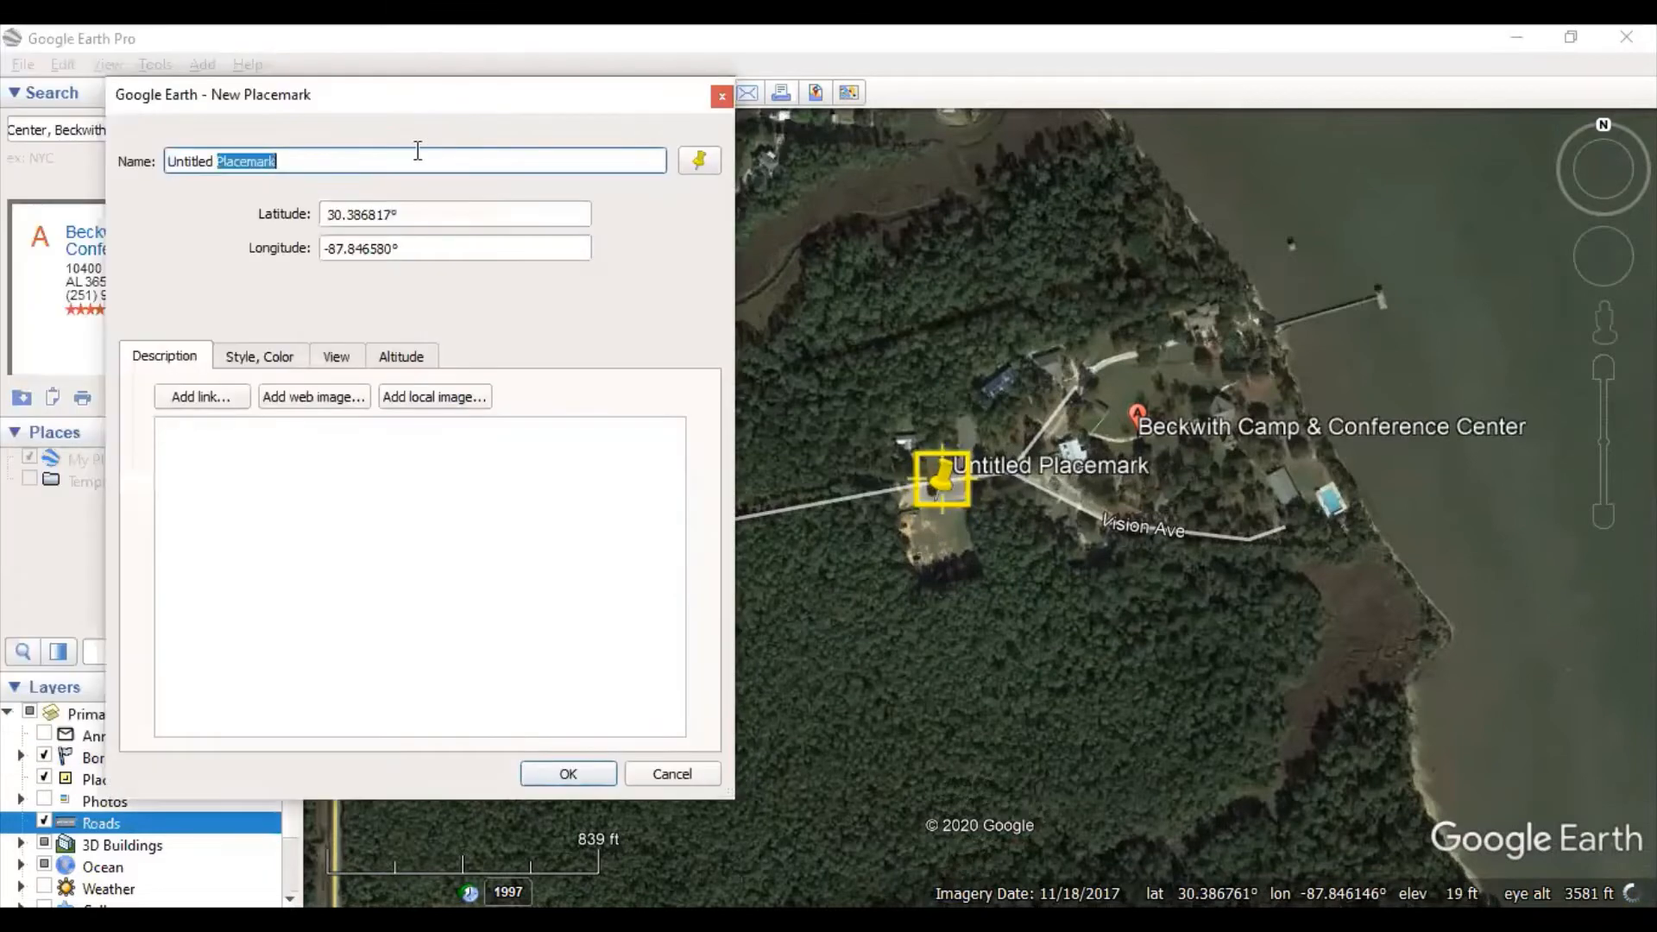
pyautogui.write('Main')
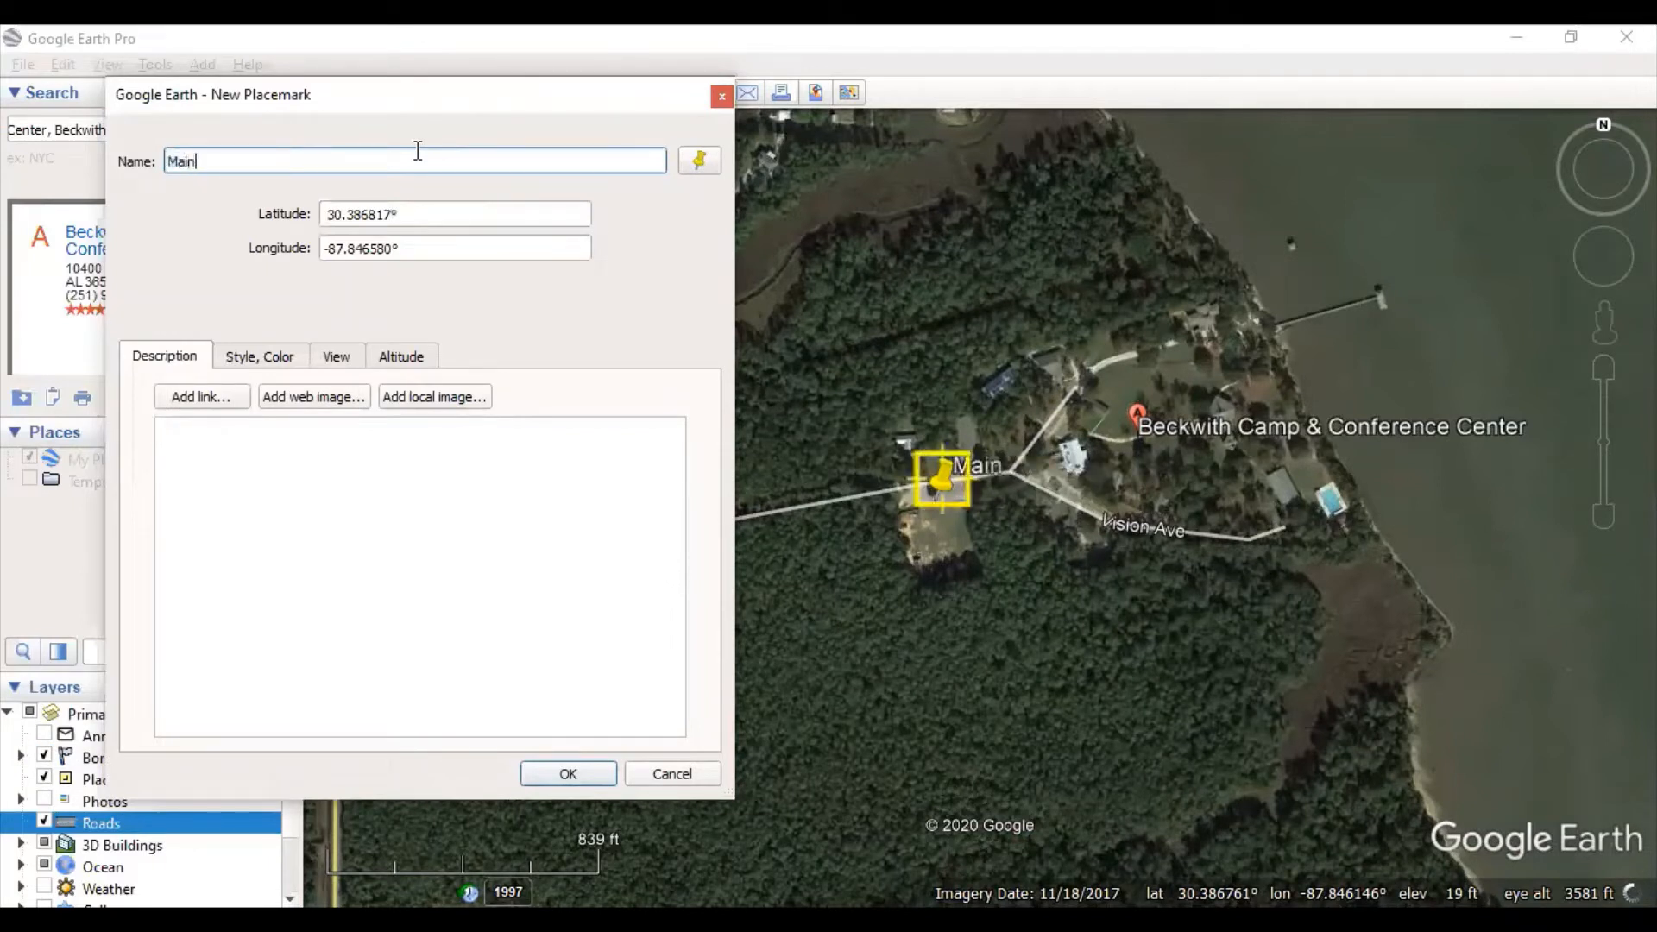
pyautogui.write(' Parking Lot')
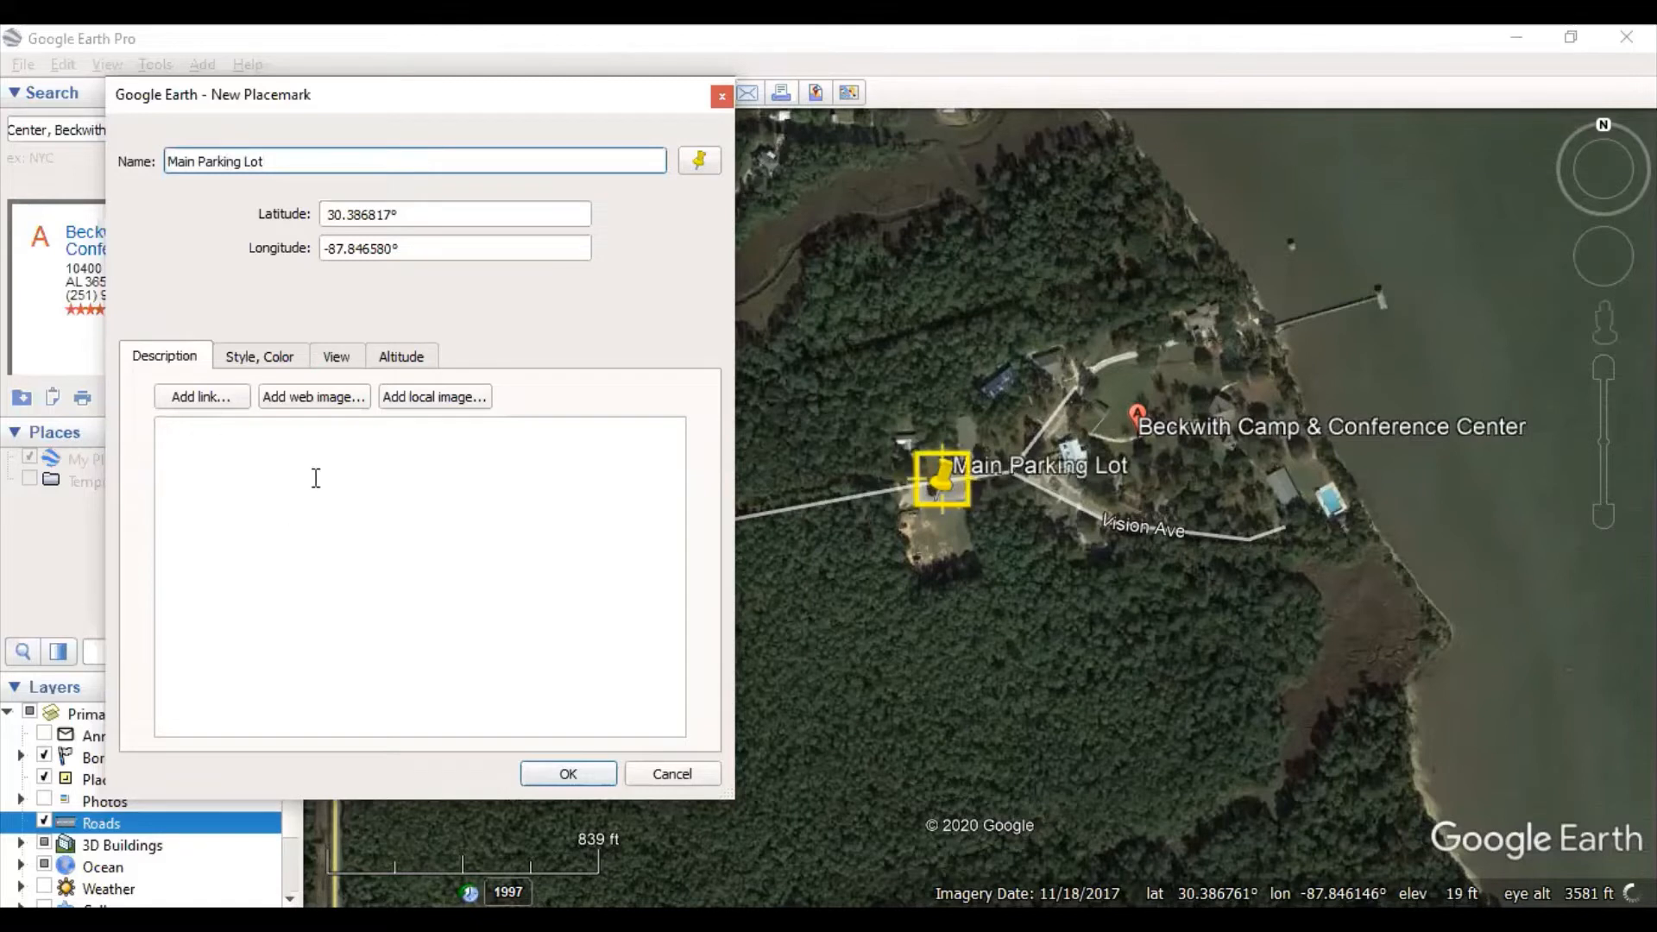
pyautogui.click(262, 357)
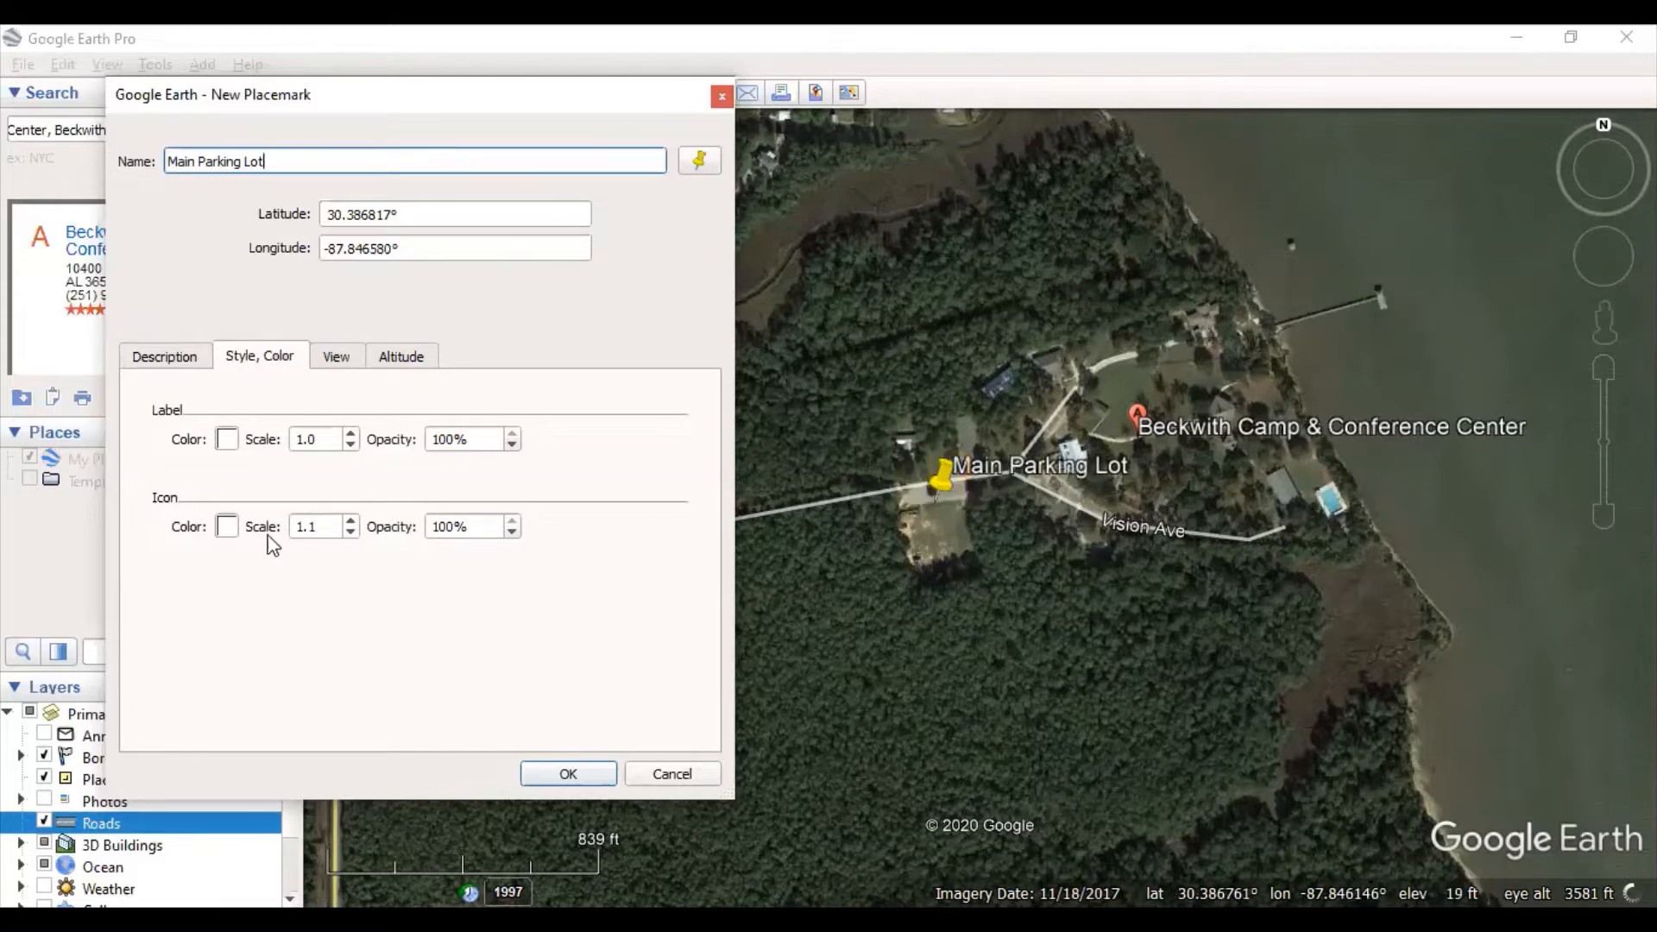
# - Set the Main Parking Lot icon colour to black and keep its label colour white
pyautogui.click(227, 439)
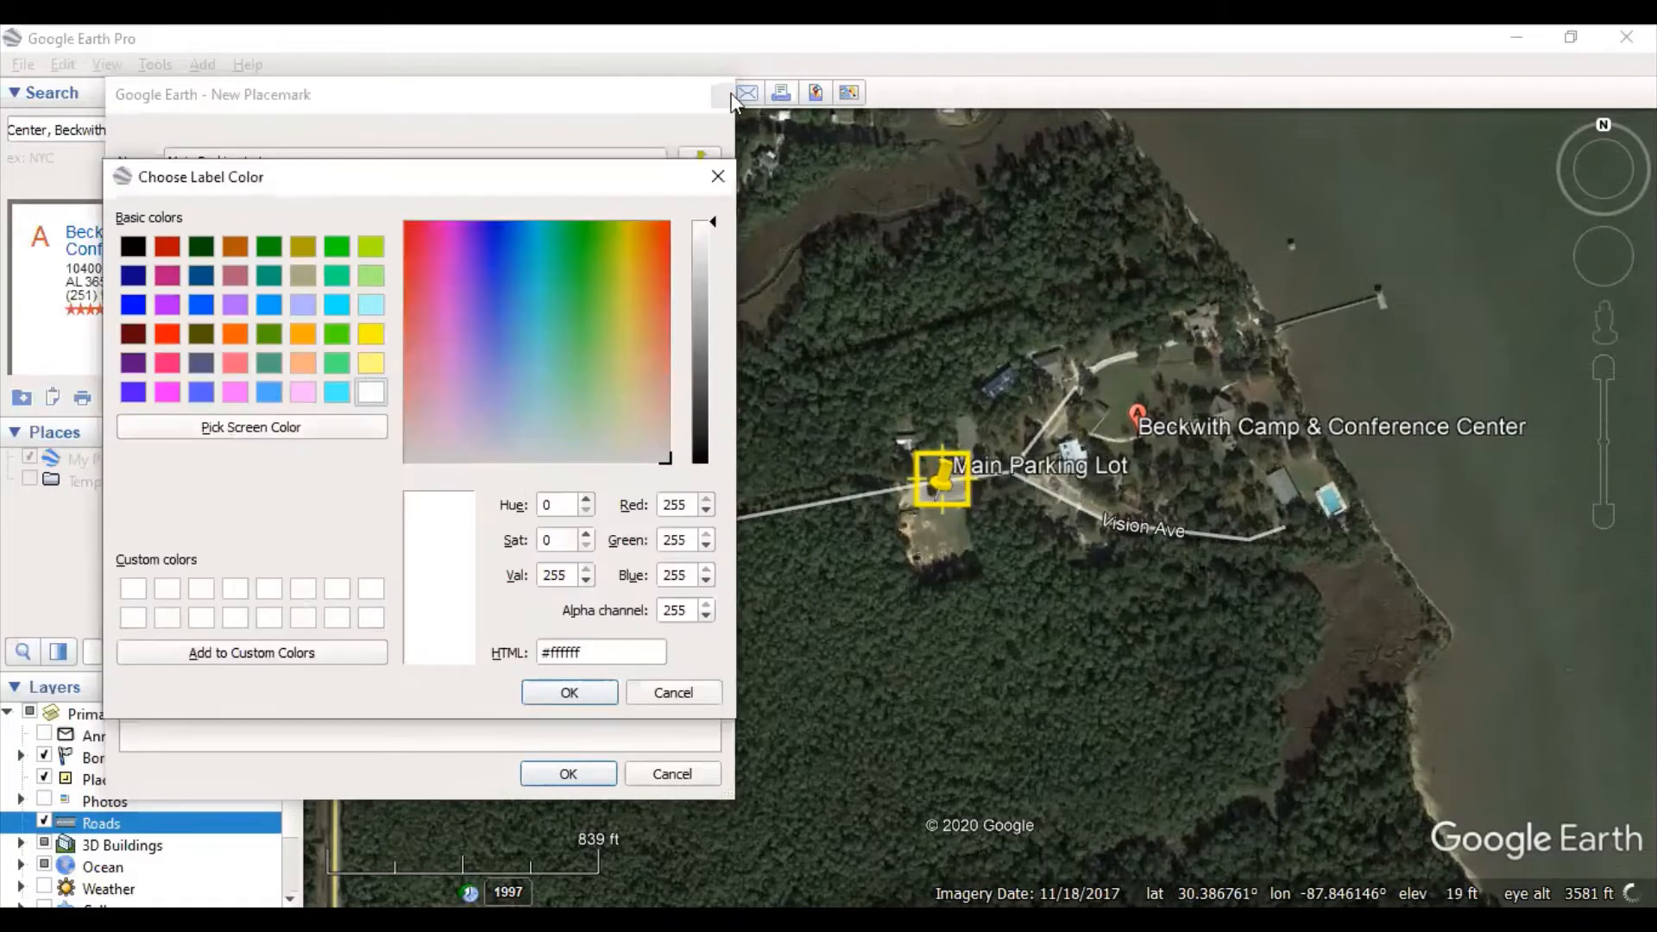
pyautogui.click(723, 175)
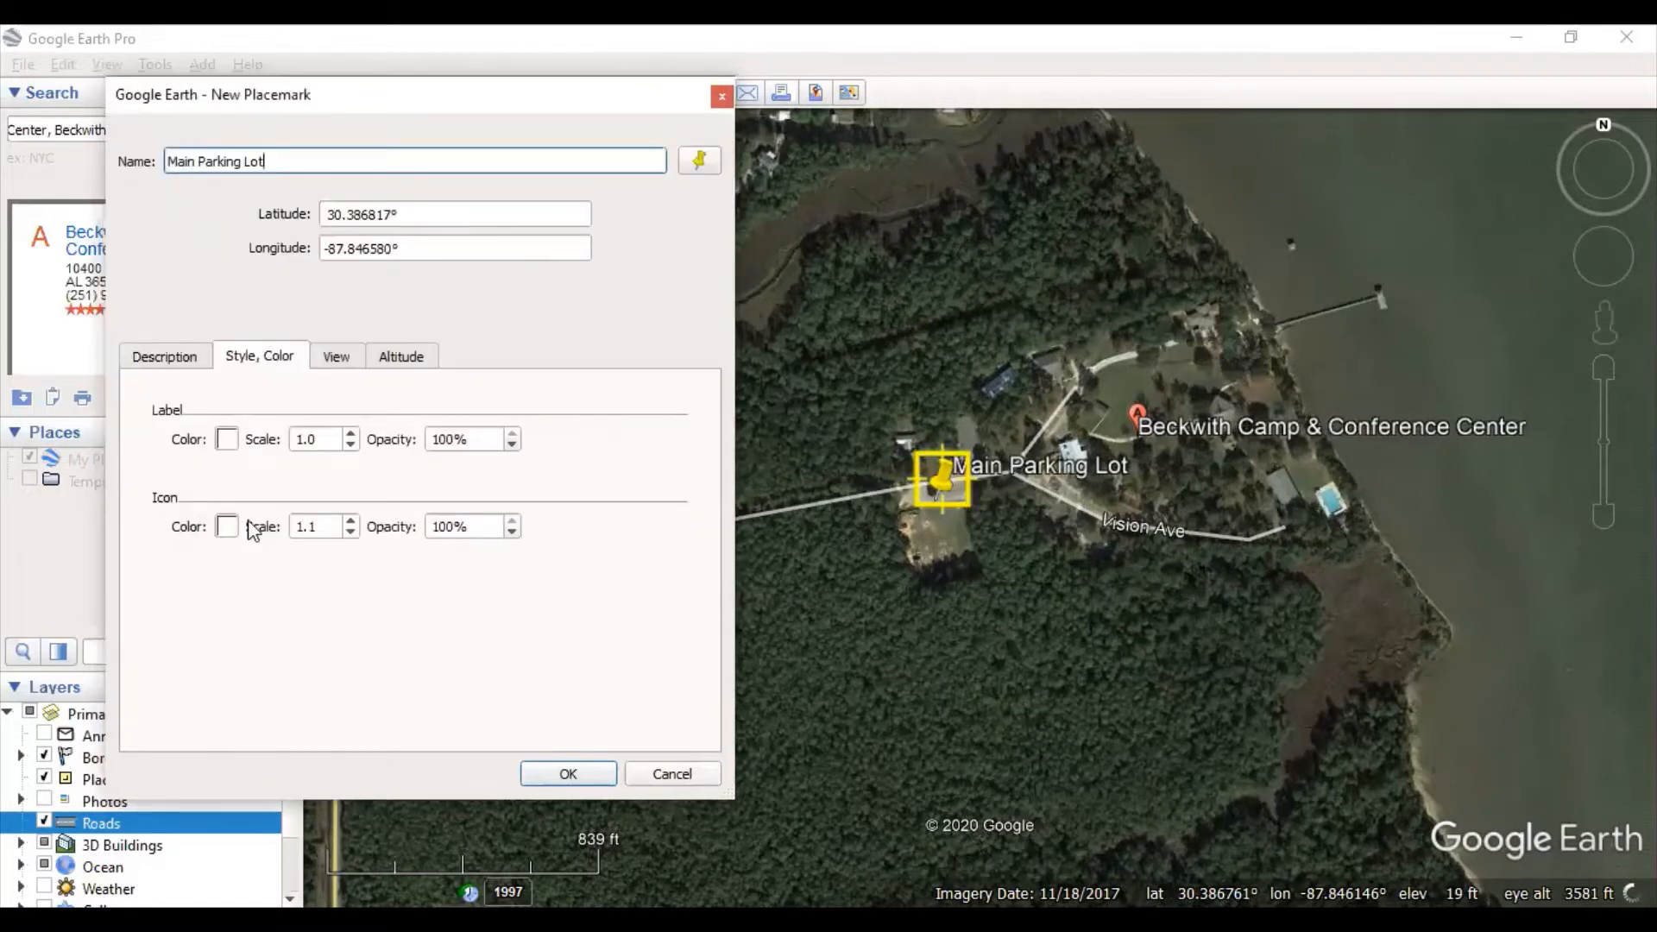
pyautogui.click(227, 527)
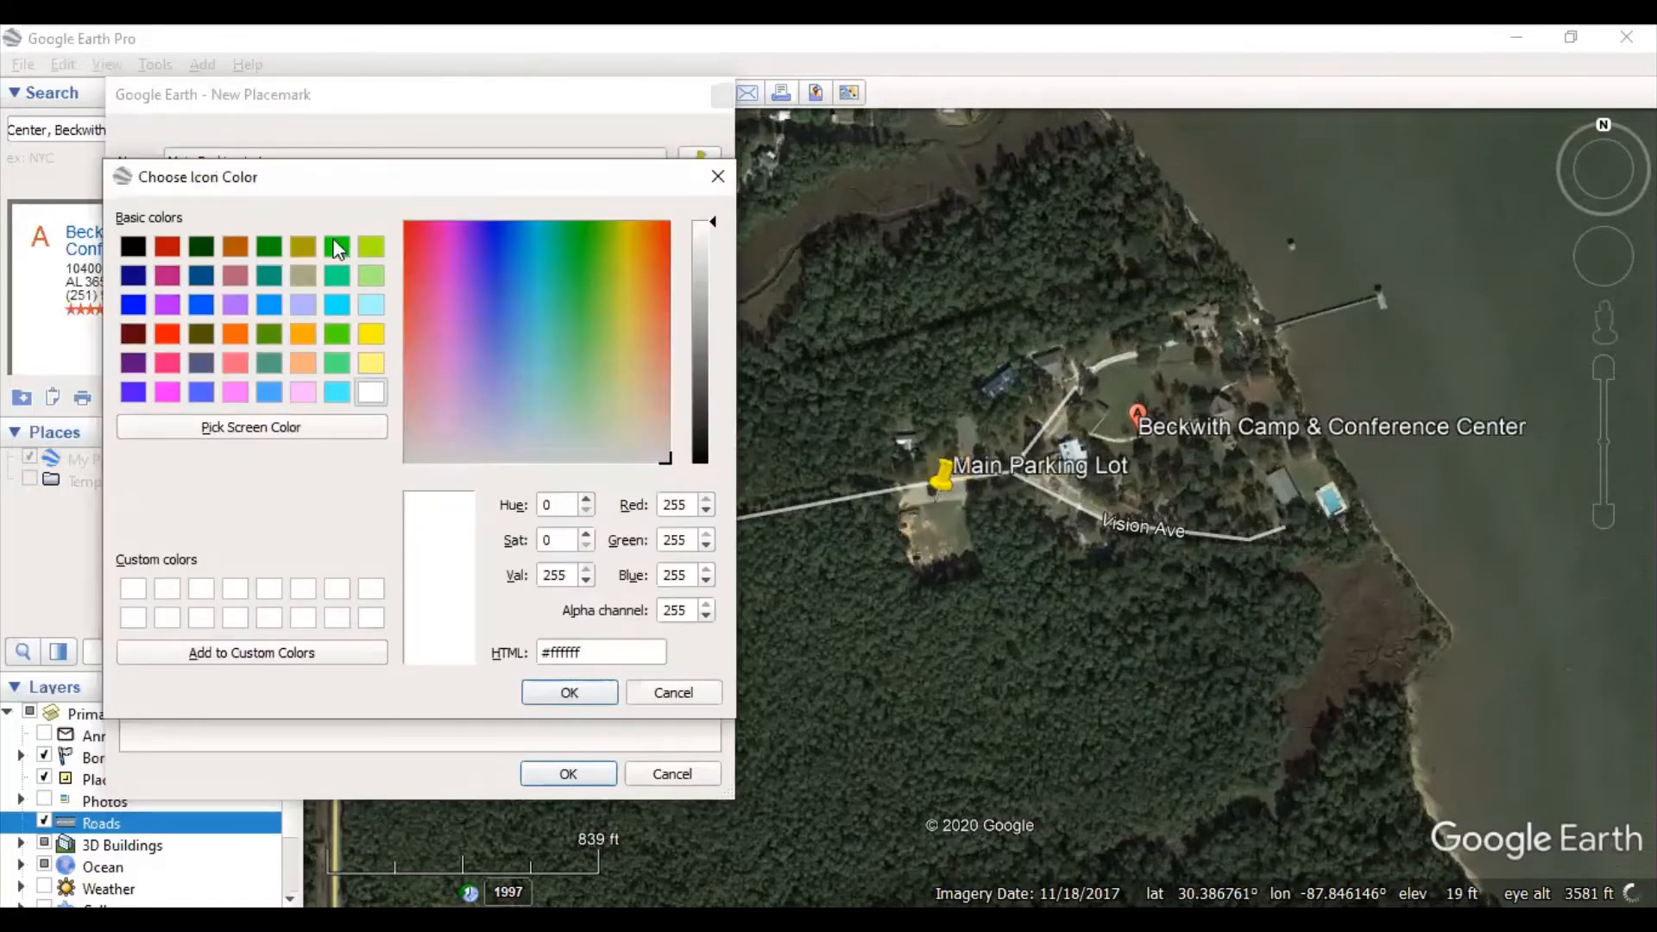
pyautogui.click(134, 249)
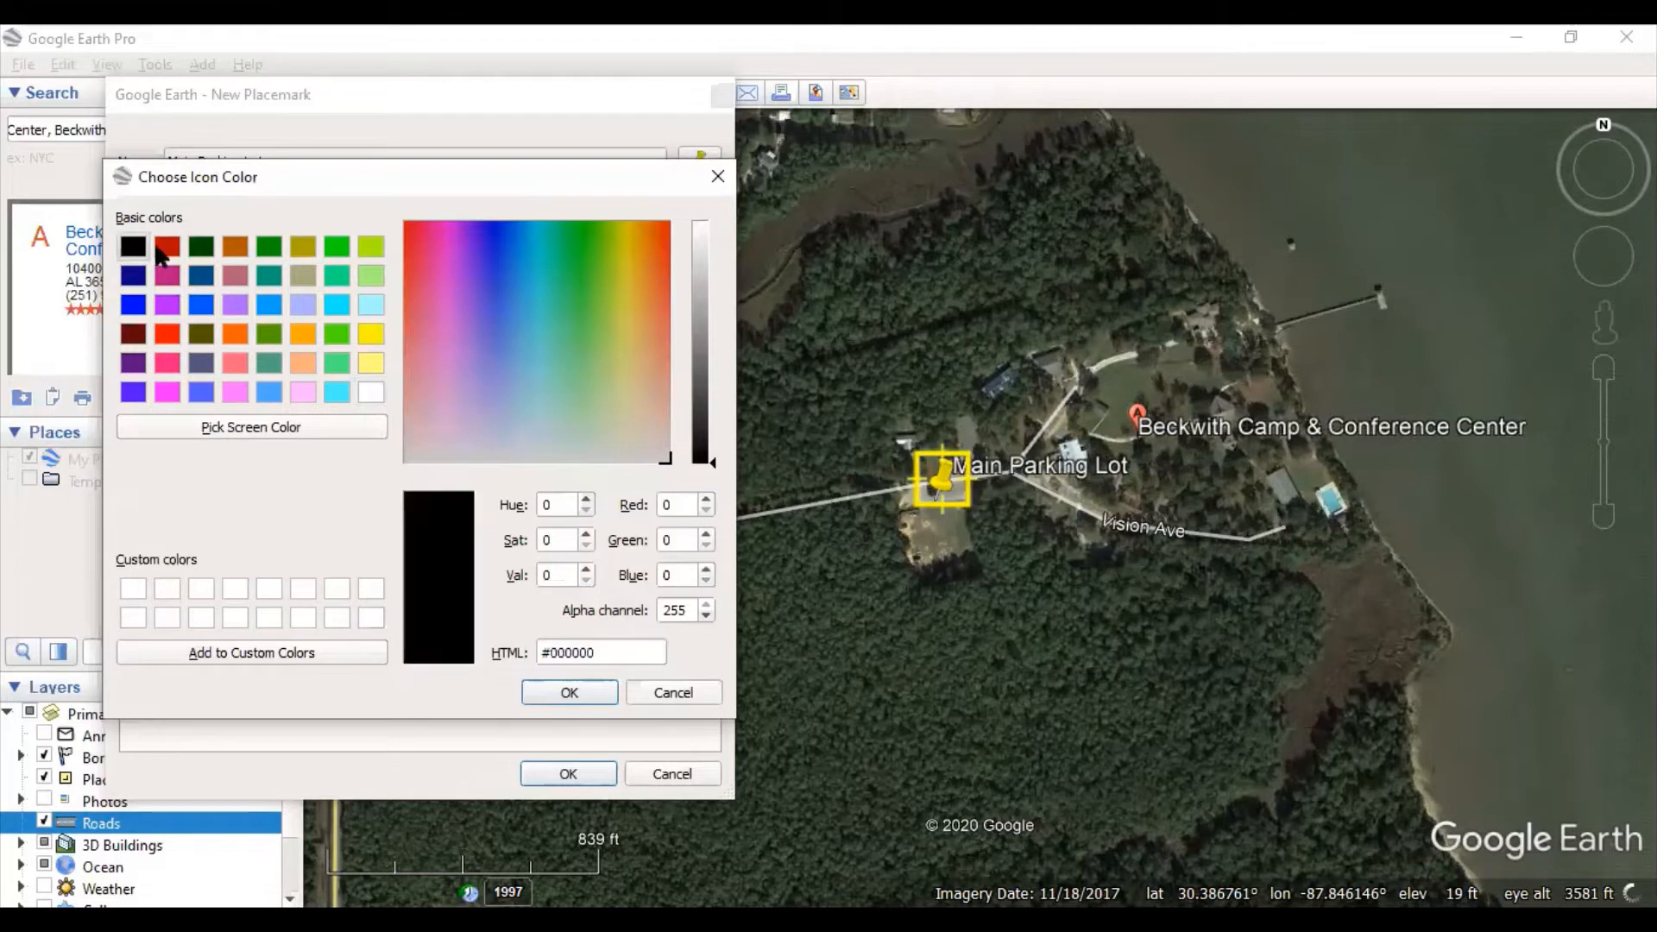
pyautogui.click(592, 699)
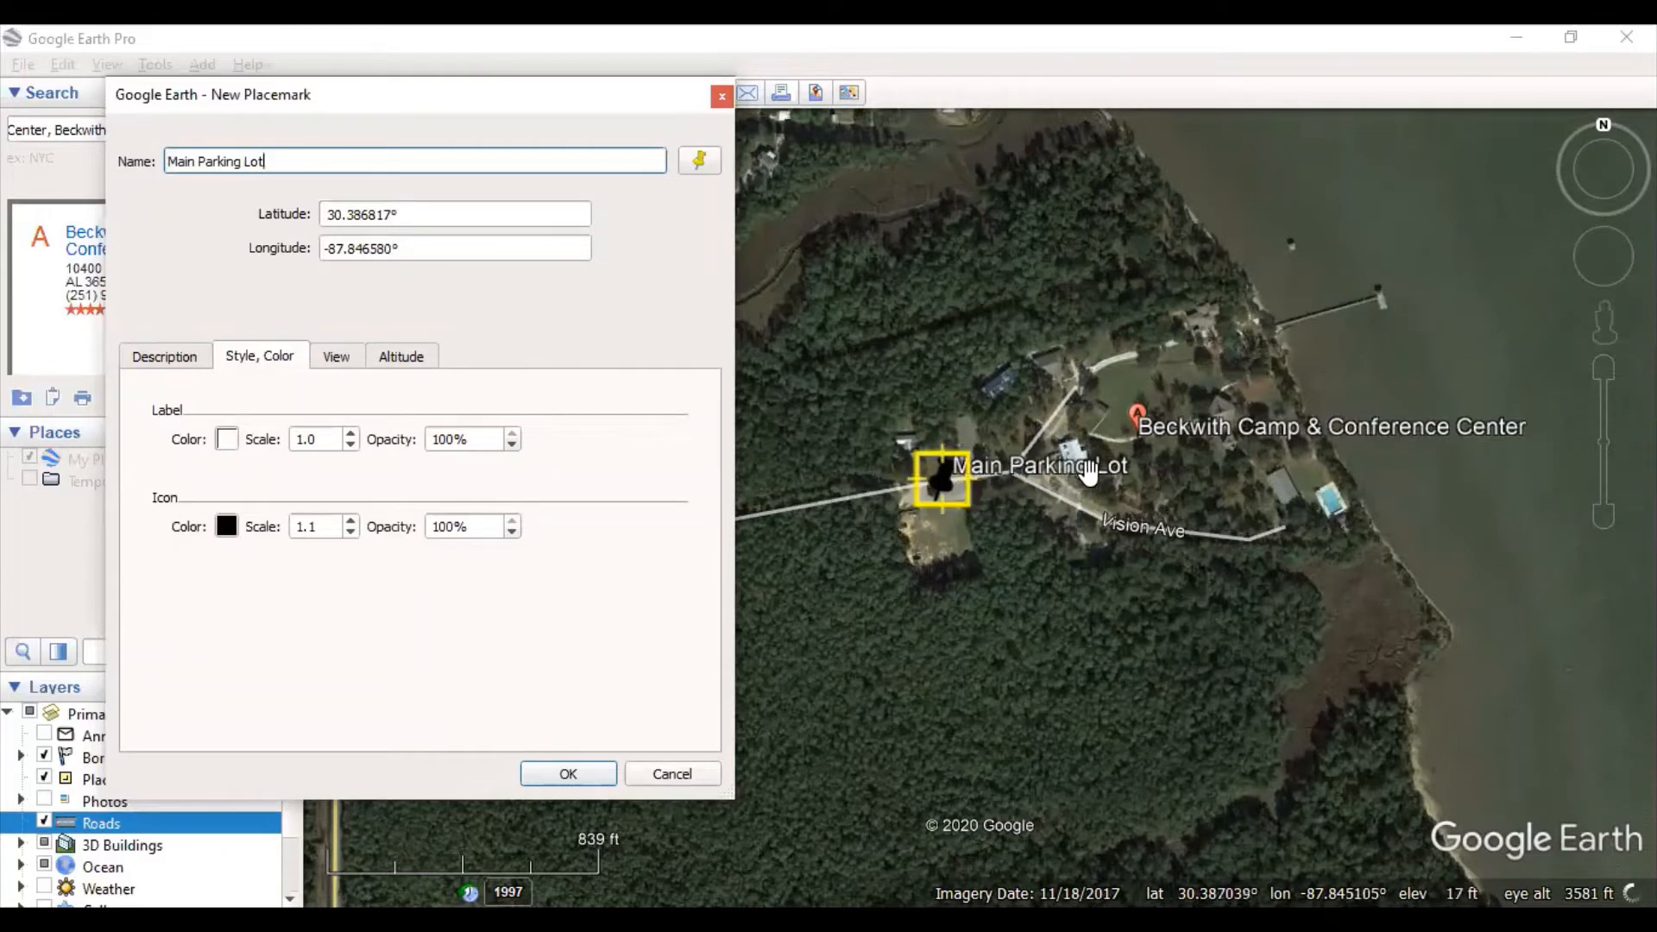
pyautogui.click(226, 440)
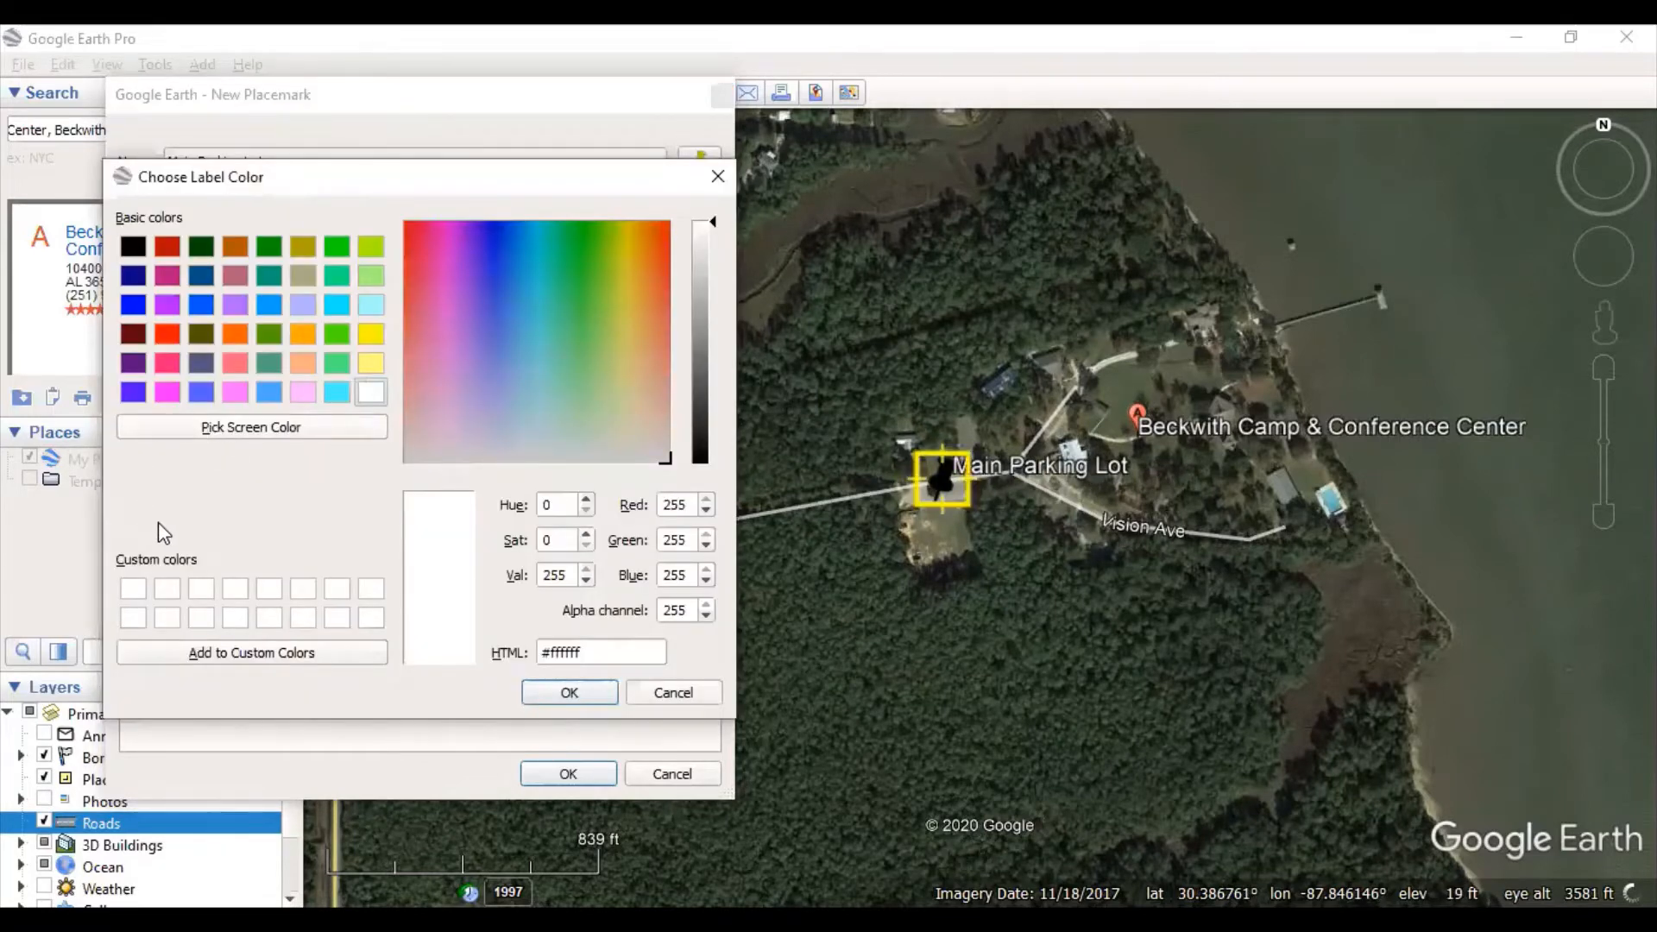
pyautogui.click(583, 696)
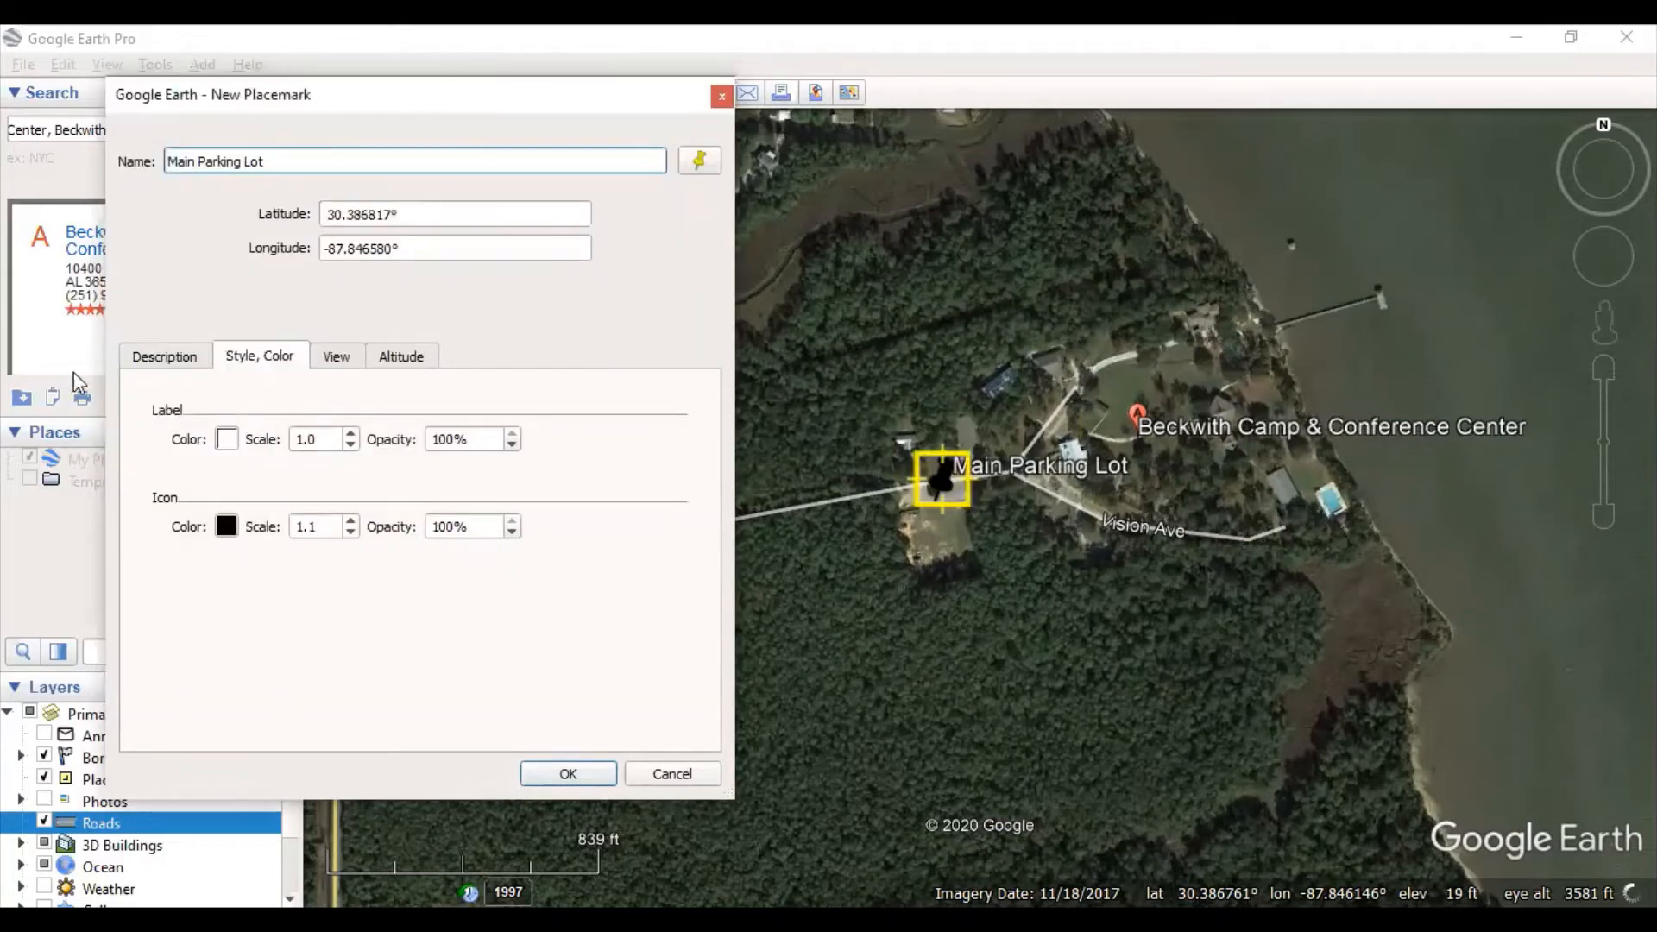
pyautogui.click(141, 357)
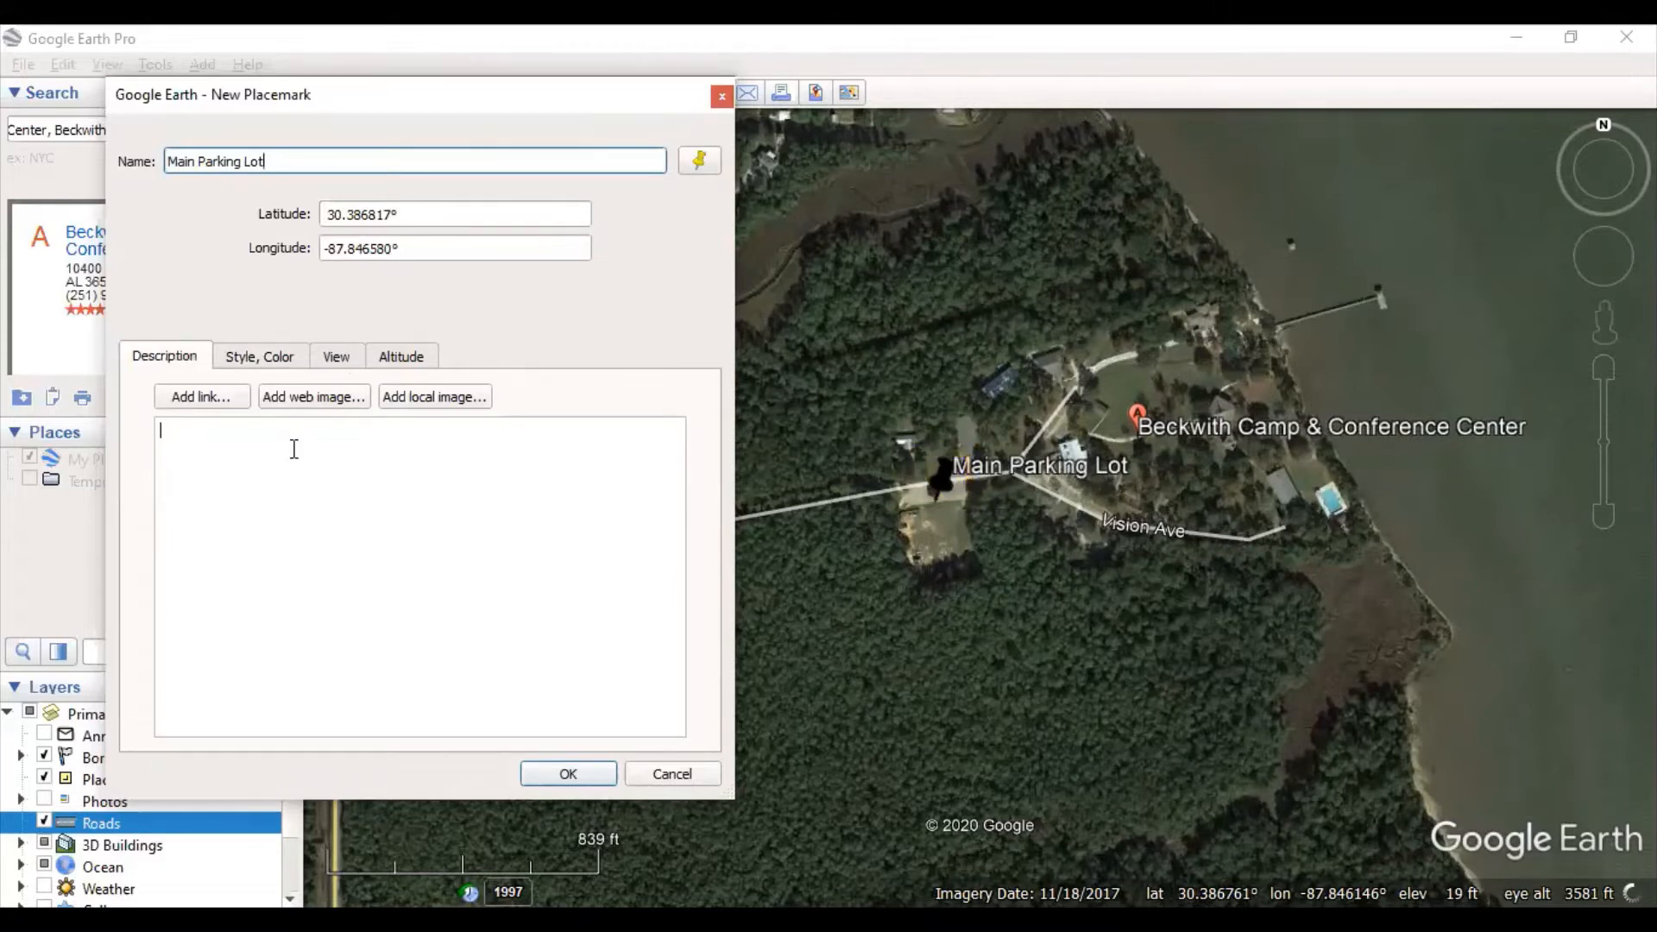
# - Give Main Parking Lot the description 'max capacity is 80 cars' and save the placemark
pyautogui.write('max c')
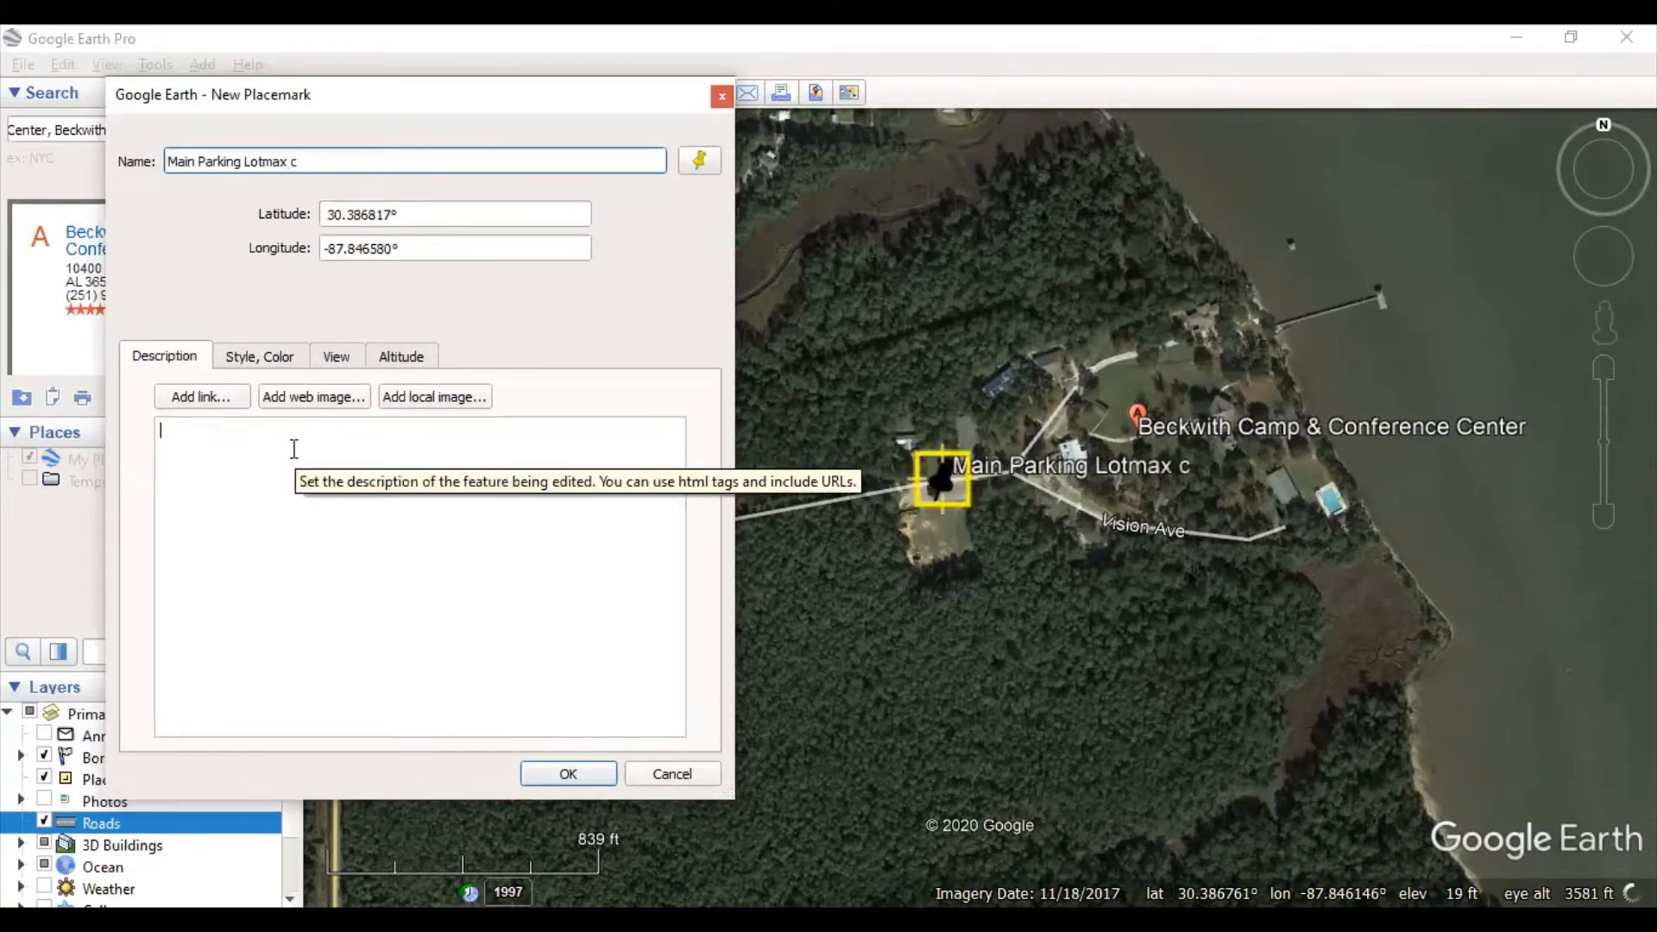
pyautogui.click(272, 446)
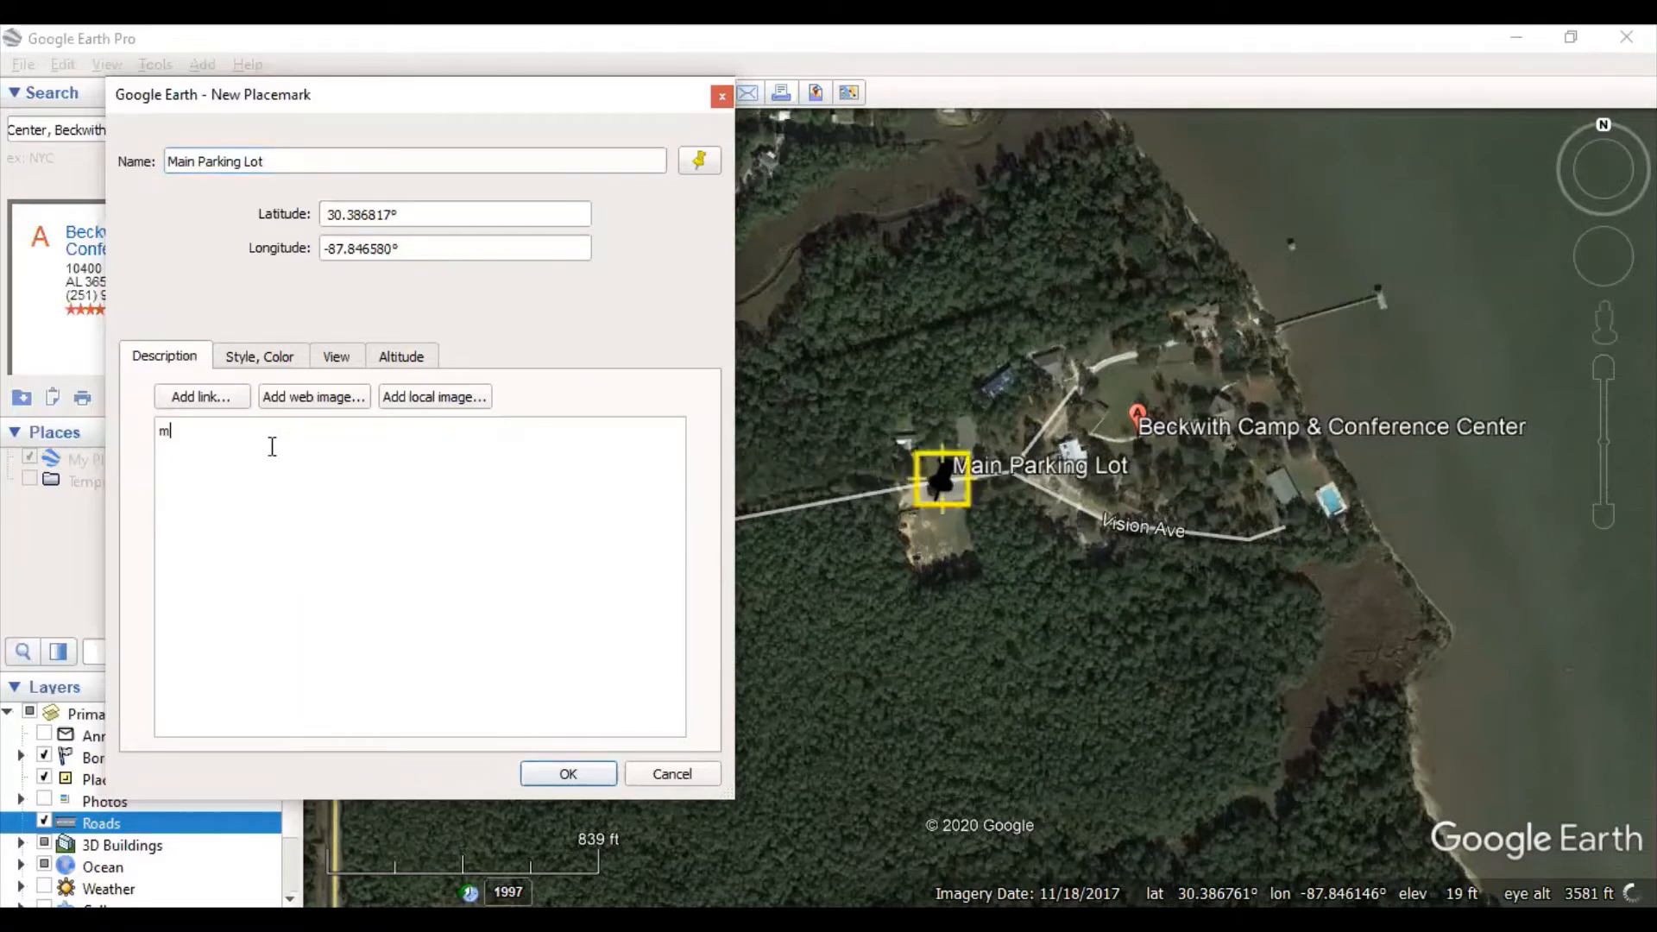
pyautogui.write('ca')
pyautogui.press('BackSpace')
pyautogui.write('city is 80 cars')
pyautogui.click(566, 775)
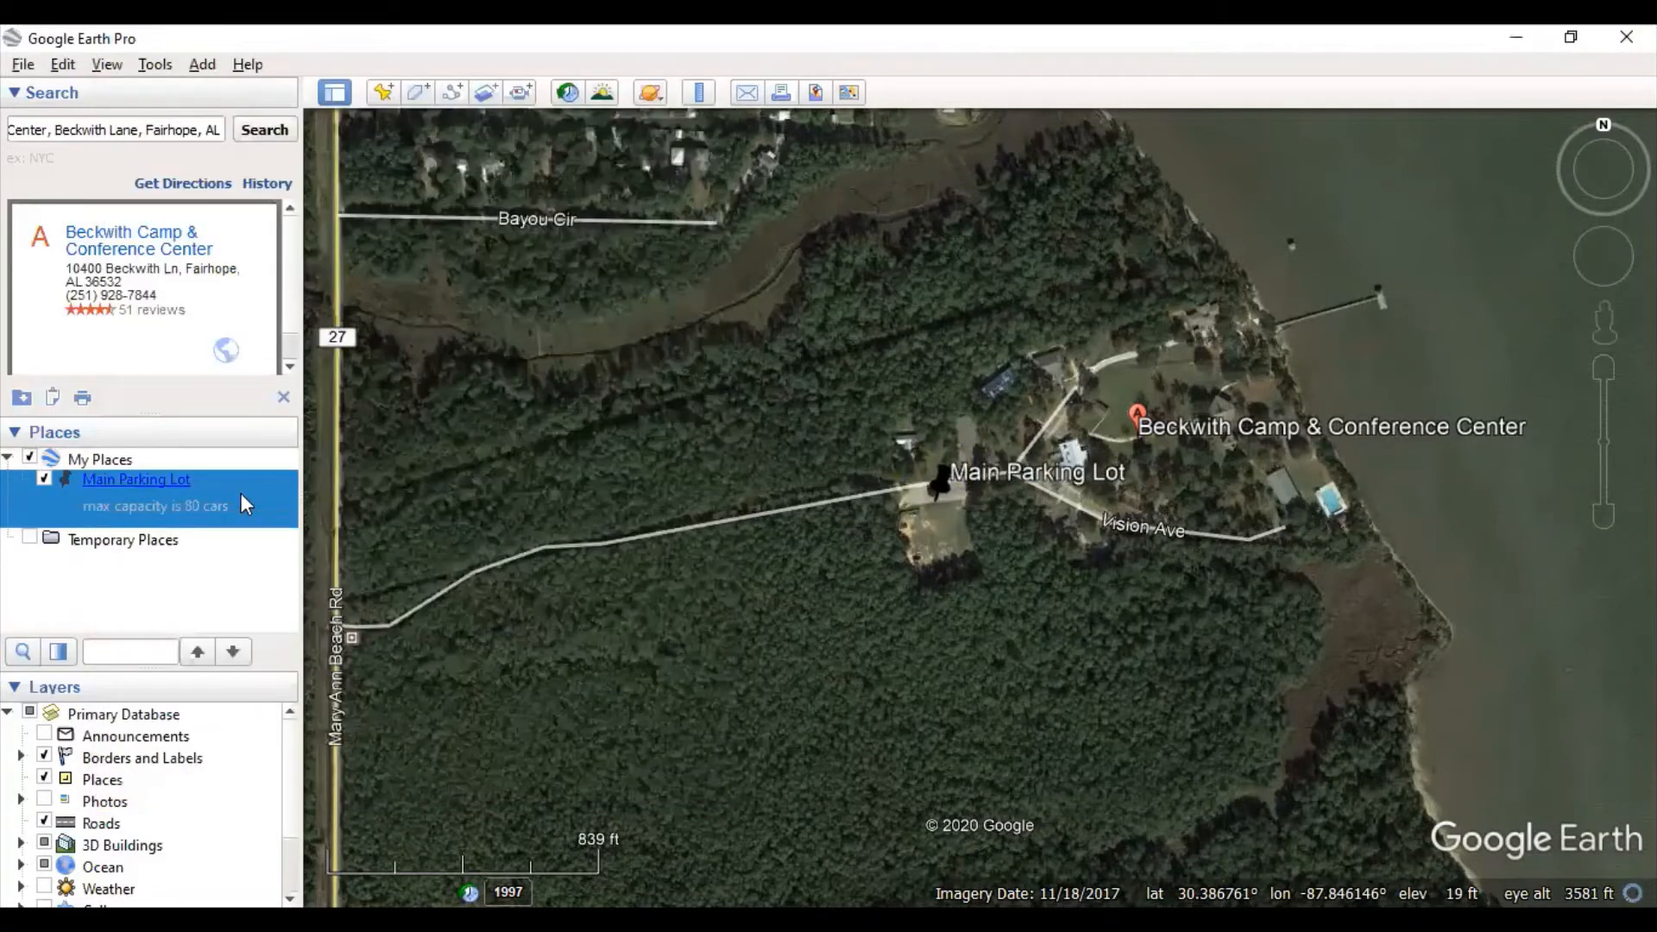
# - Move the Main Parking Lot pin onto the lot beside Beckwith Ln (30.386807°, -87.846603°) and save
pyautogui.rightClick(210, 485)
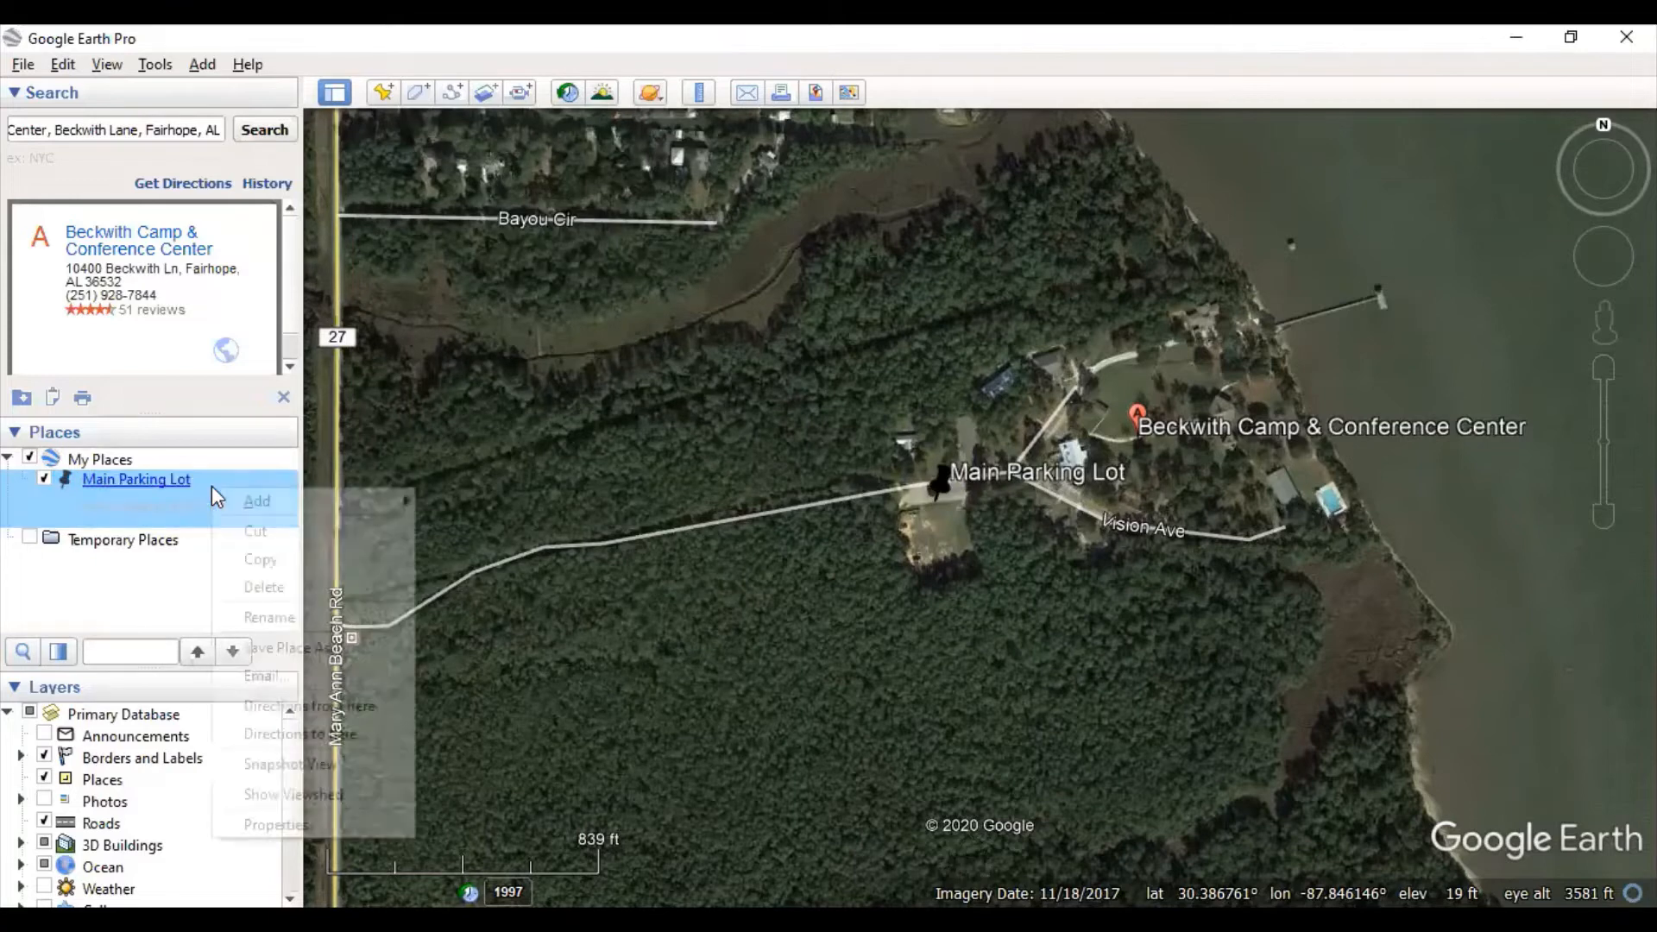
pyautogui.click(307, 826)
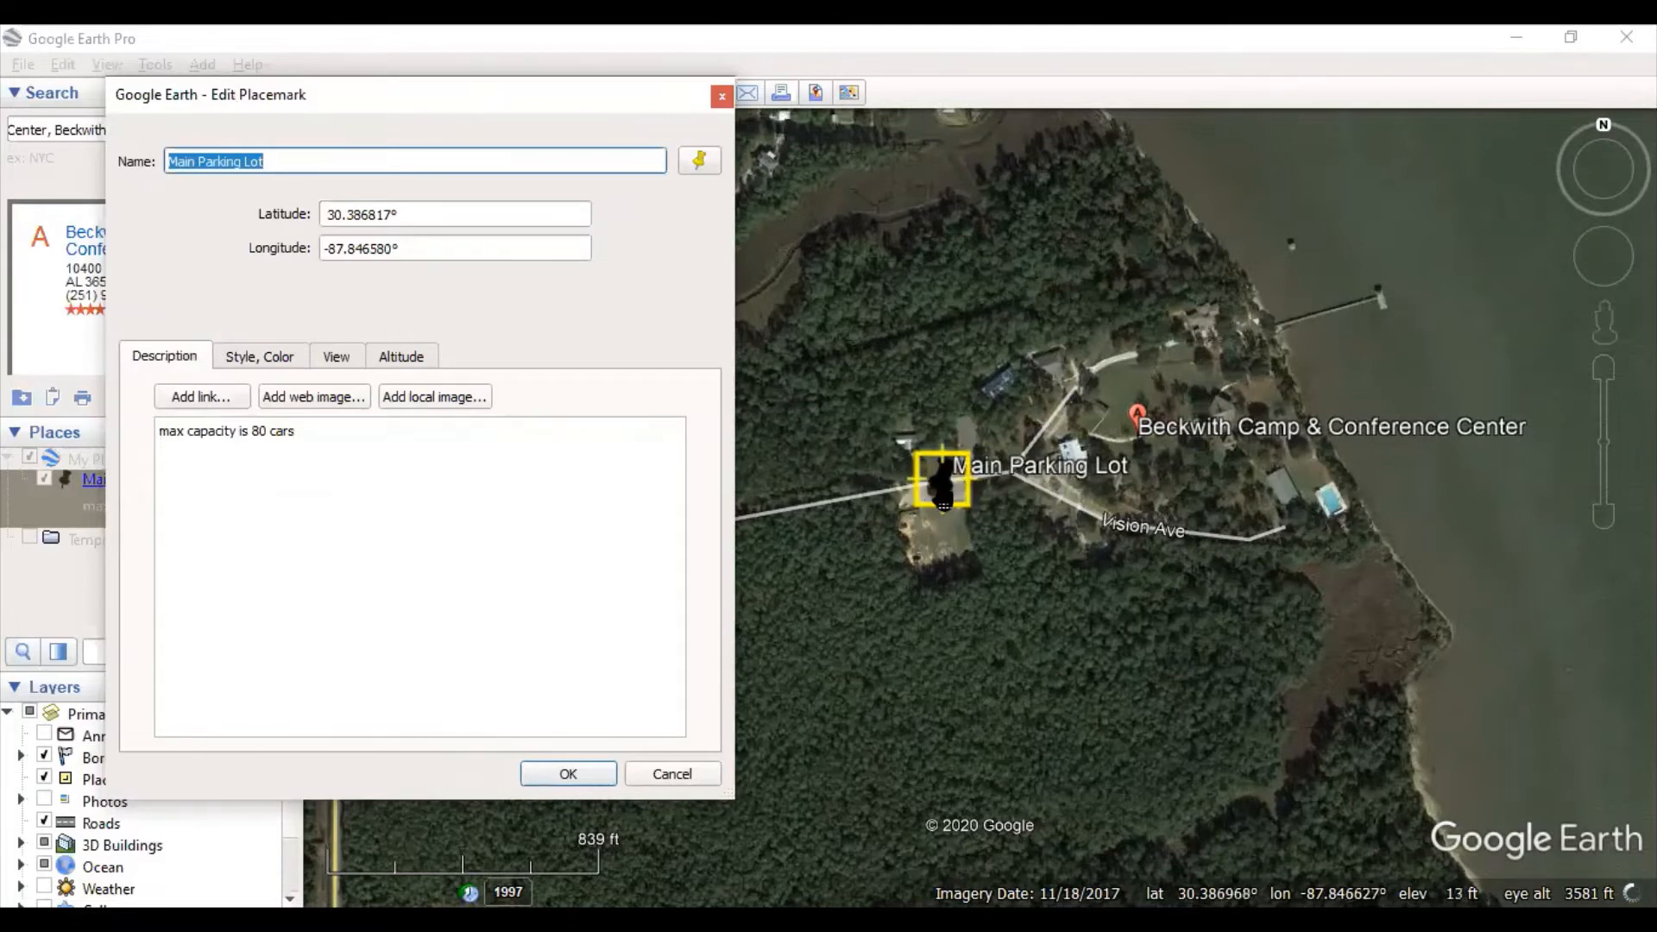
pyautogui.moveTo(951, 487); pyautogui.dragTo(1099, 601)
pyautogui.moveTo(1324, 392); pyautogui.dragTo(898, 369)
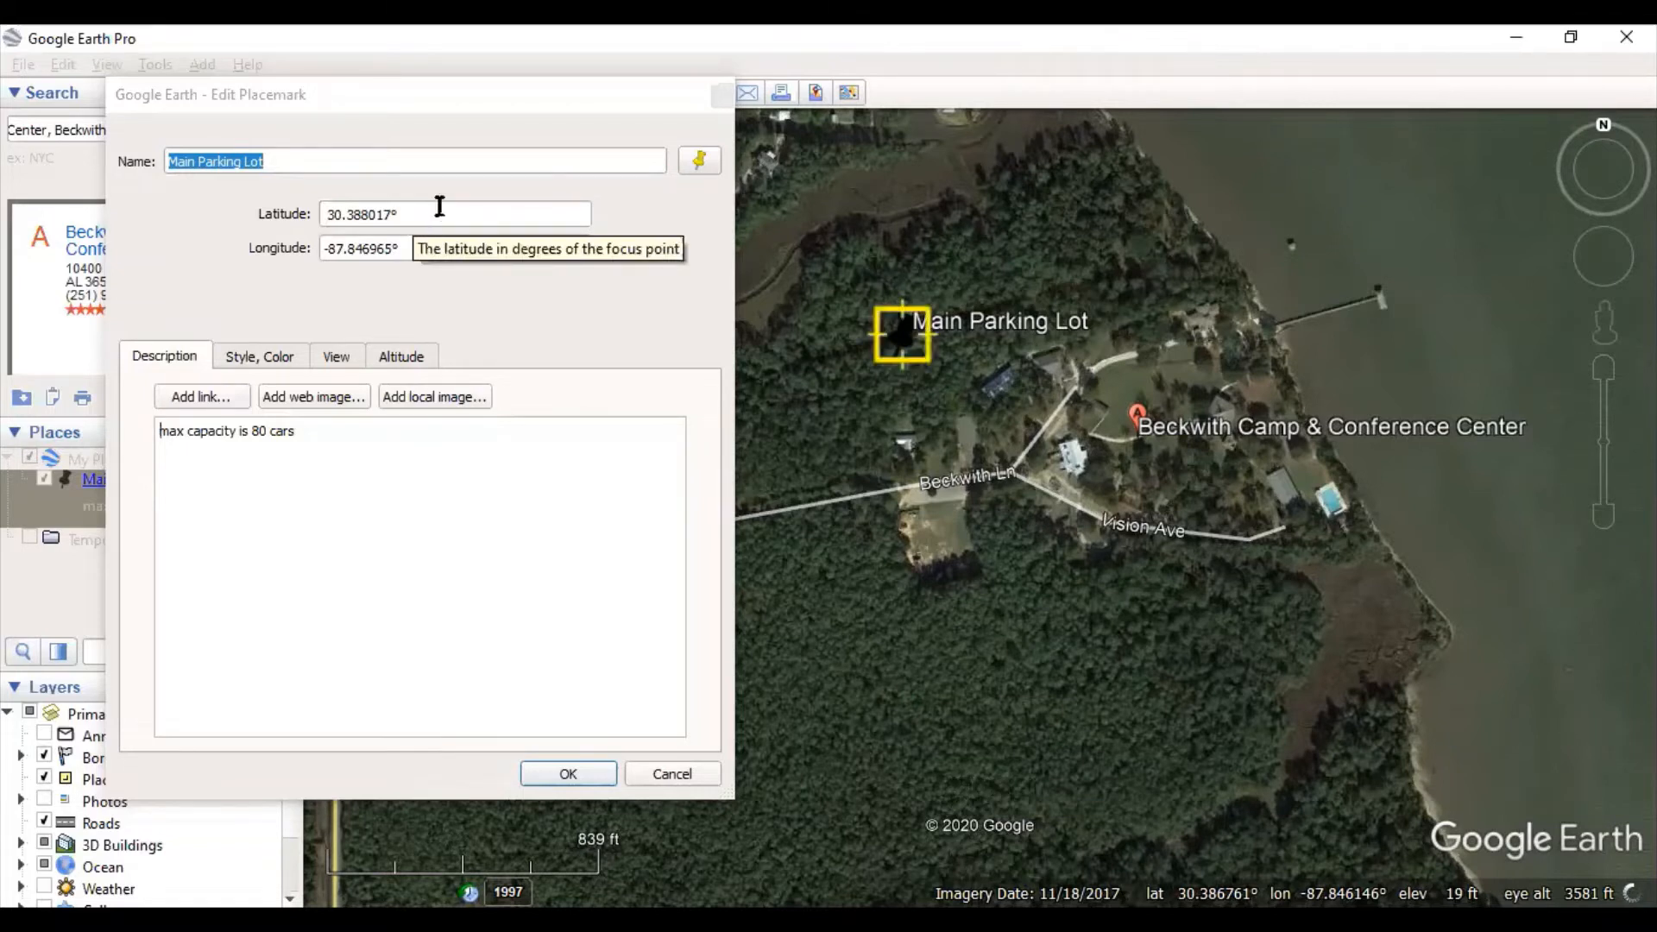
pyautogui.moveTo(900, 359); pyautogui.dragTo(935, 513)
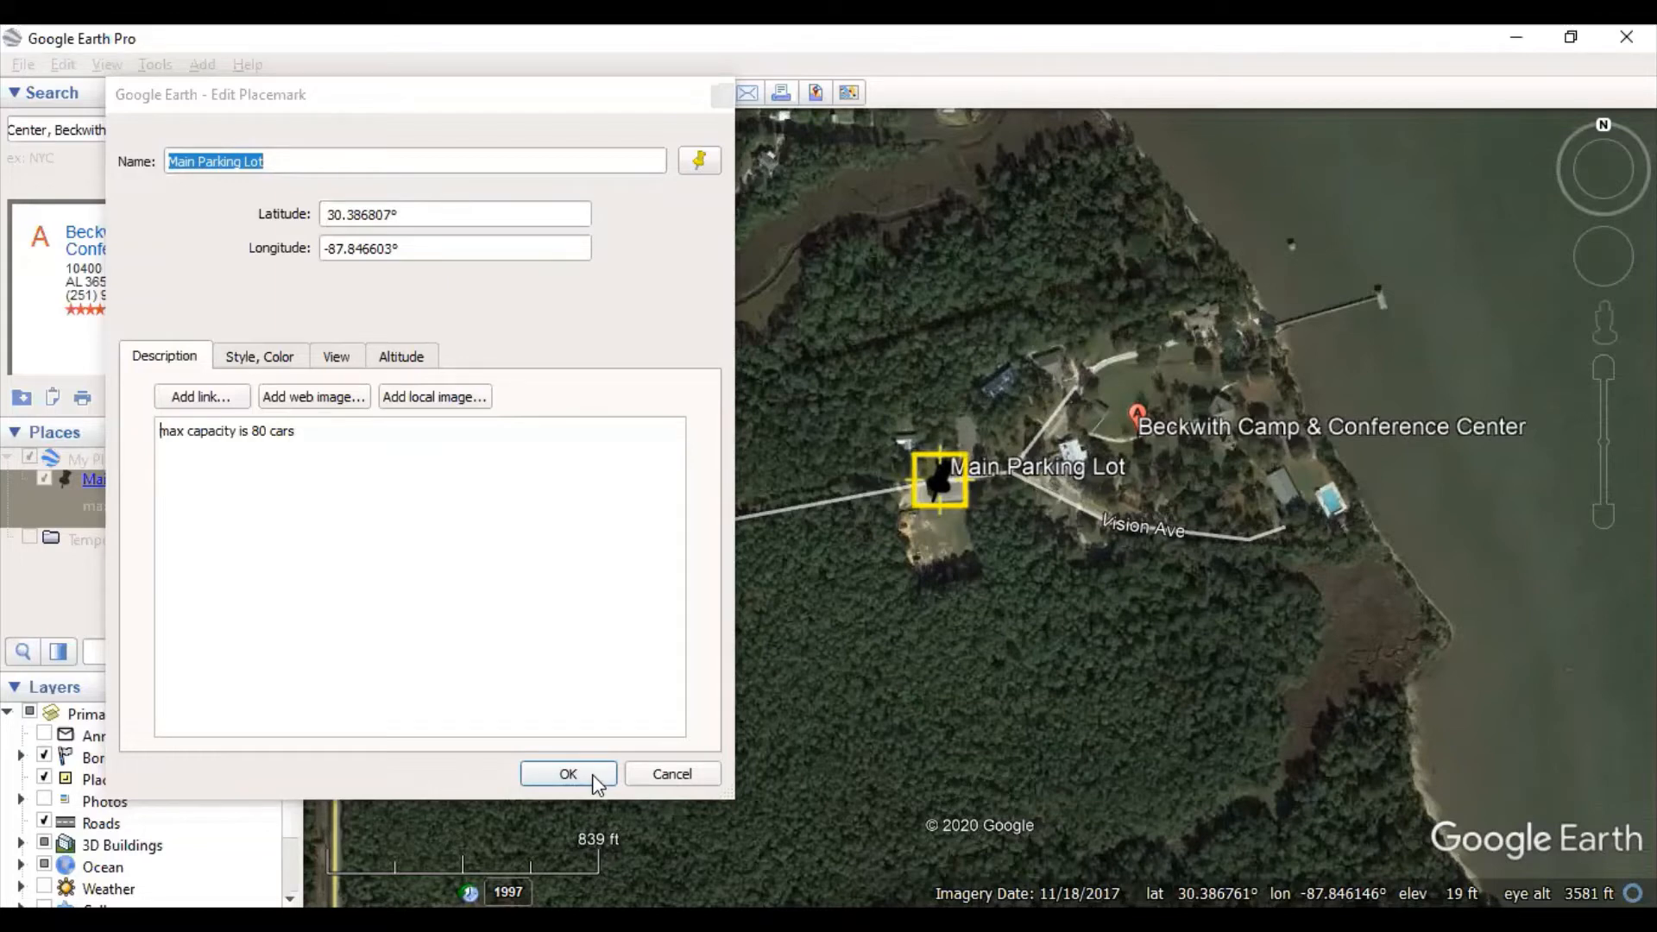
pyautogui.click(592, 774)
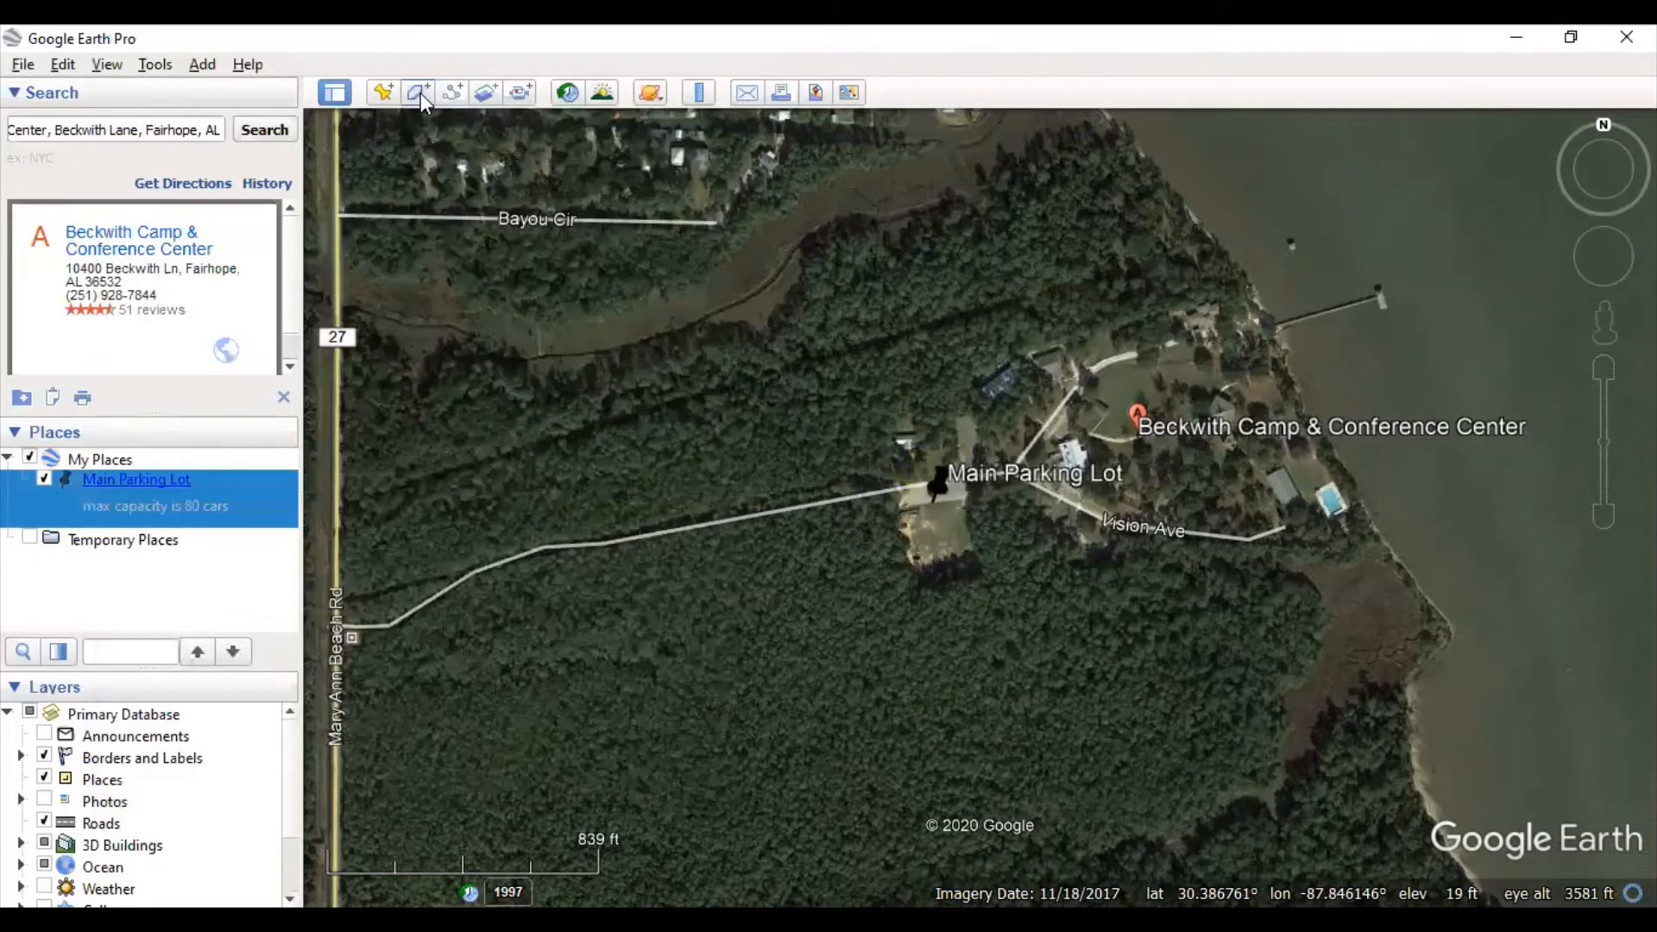
# - Start a new polygon and trace the marsh edge south to its southern tip
pyautogui.click(419, 91)
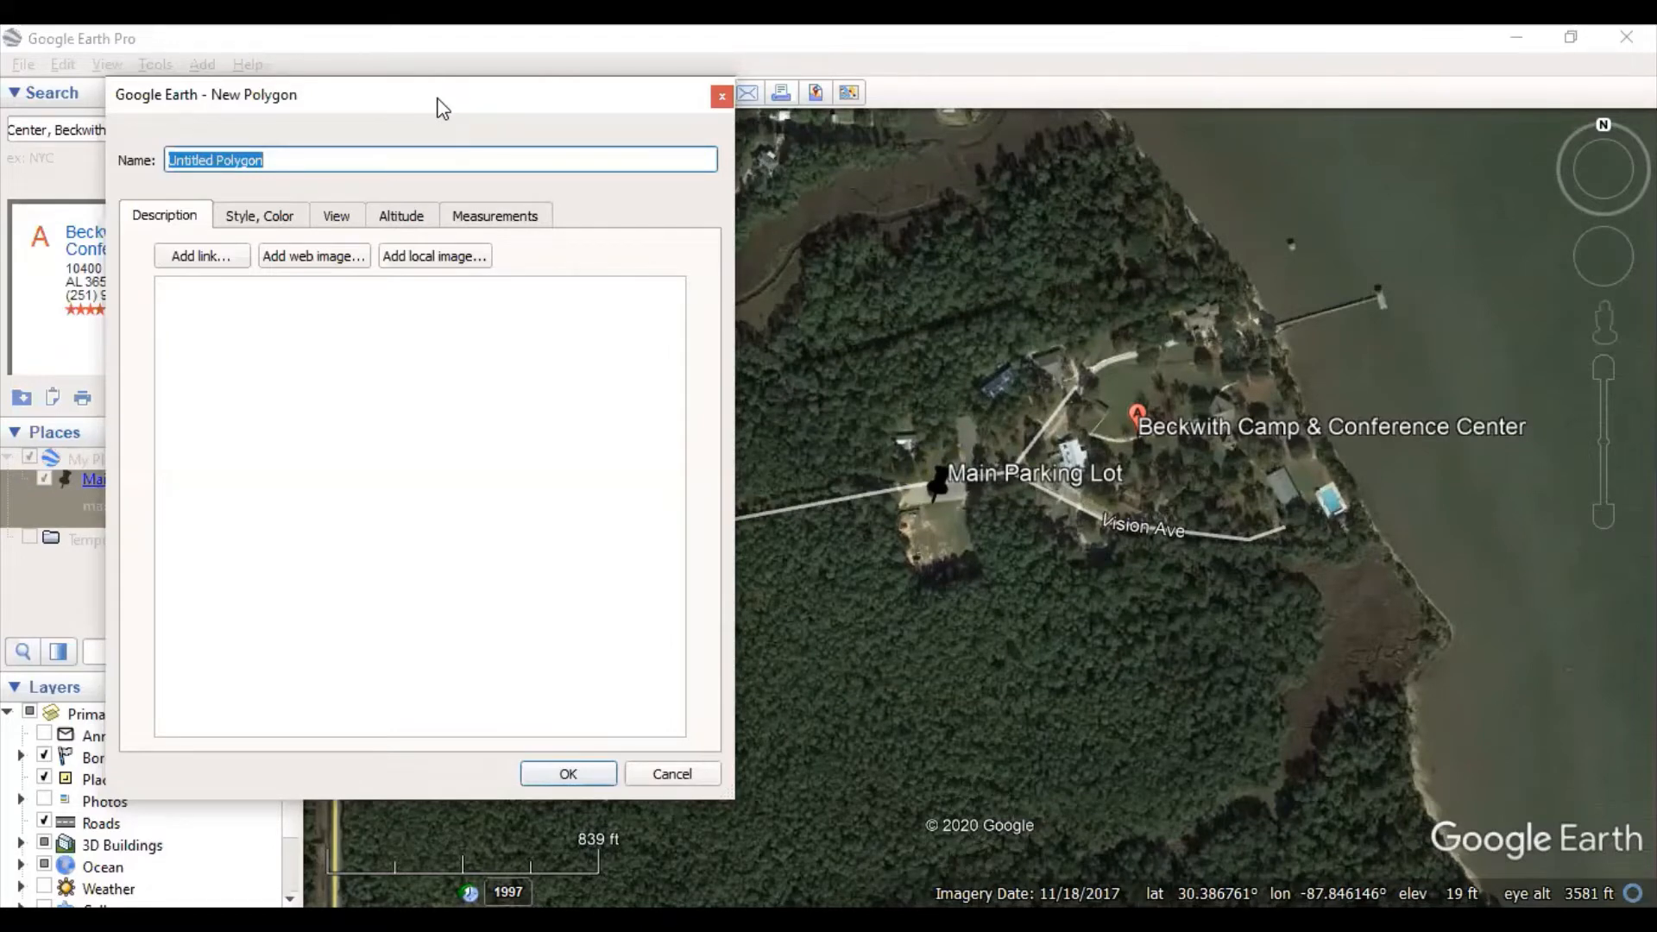
pyautogui.moveTo(442, 108); pyautogui.dragTo(344, 29)
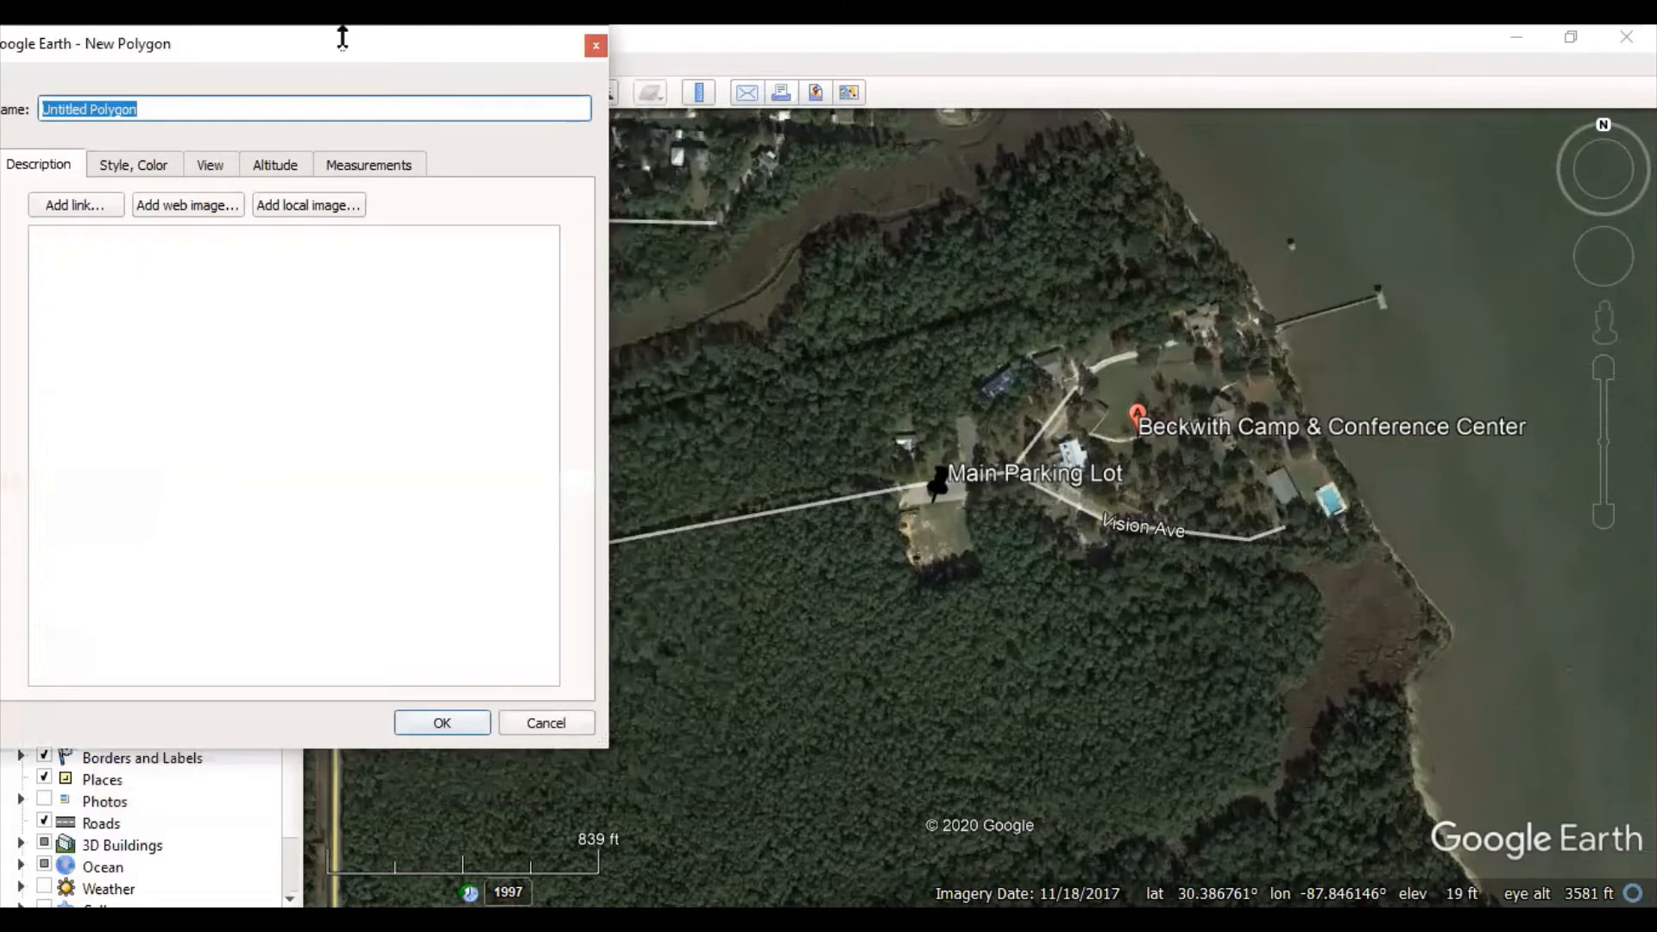
pyautogui.click(1288, 567)
pyautogui.click(1312, 584)
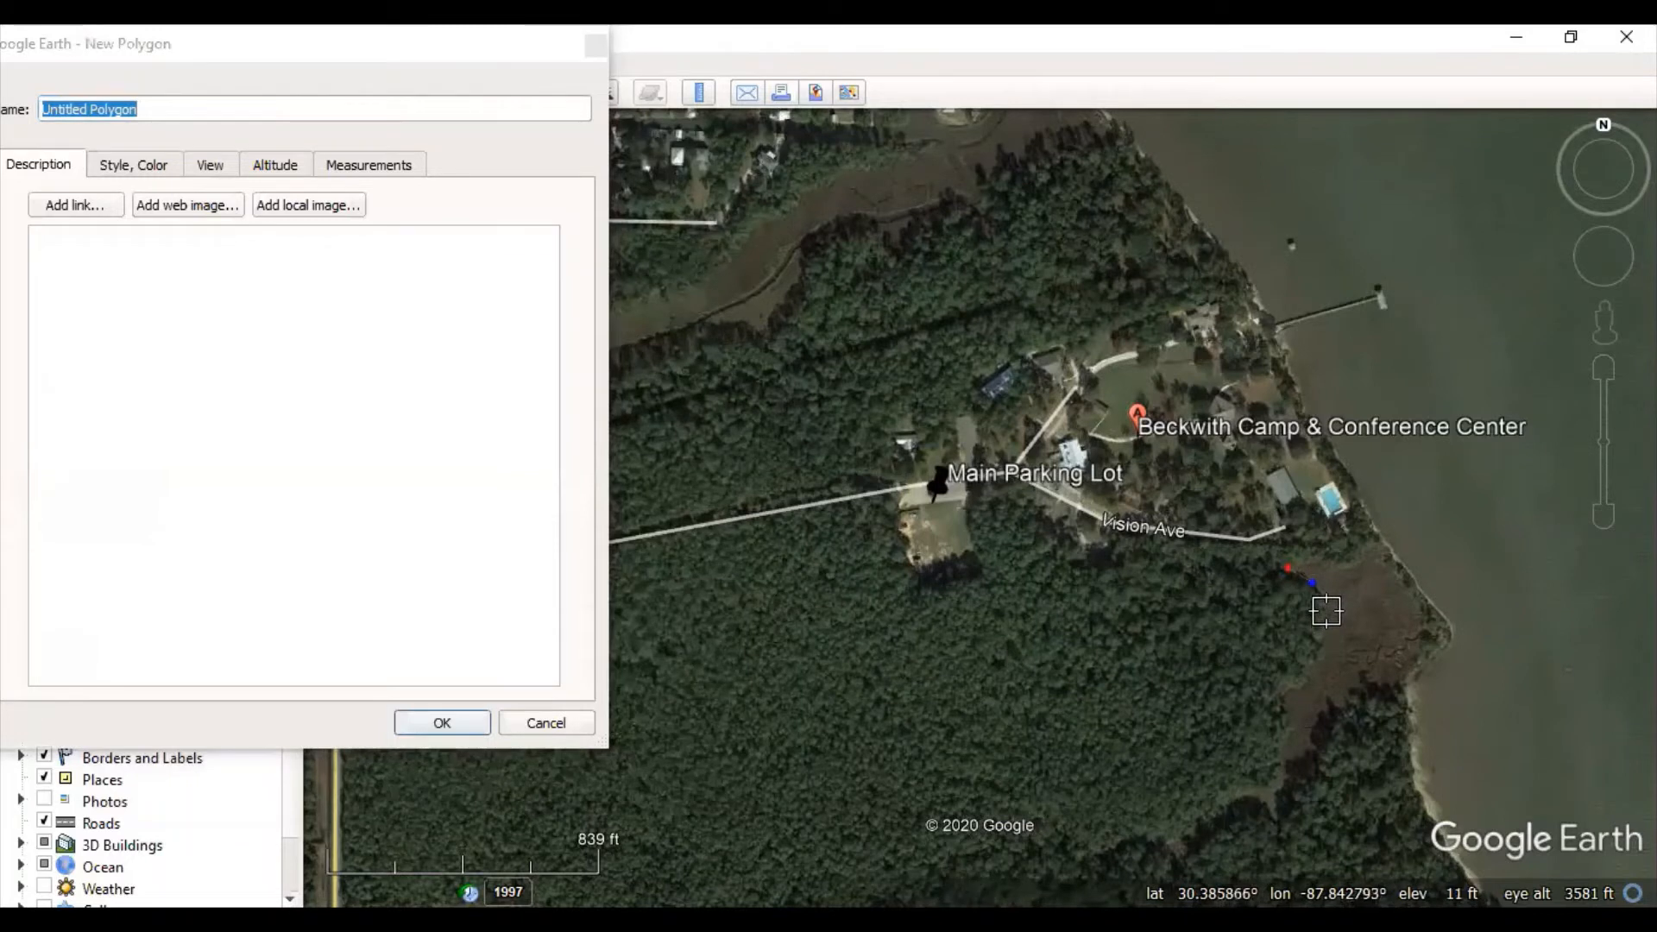
pyautogui.click(1326, 613)
pyautogui.click(1322, 638)
pyautogui.click(1309, 661)
pyautogui.click(1306, 684)
pyautogui.click(1283, 690)
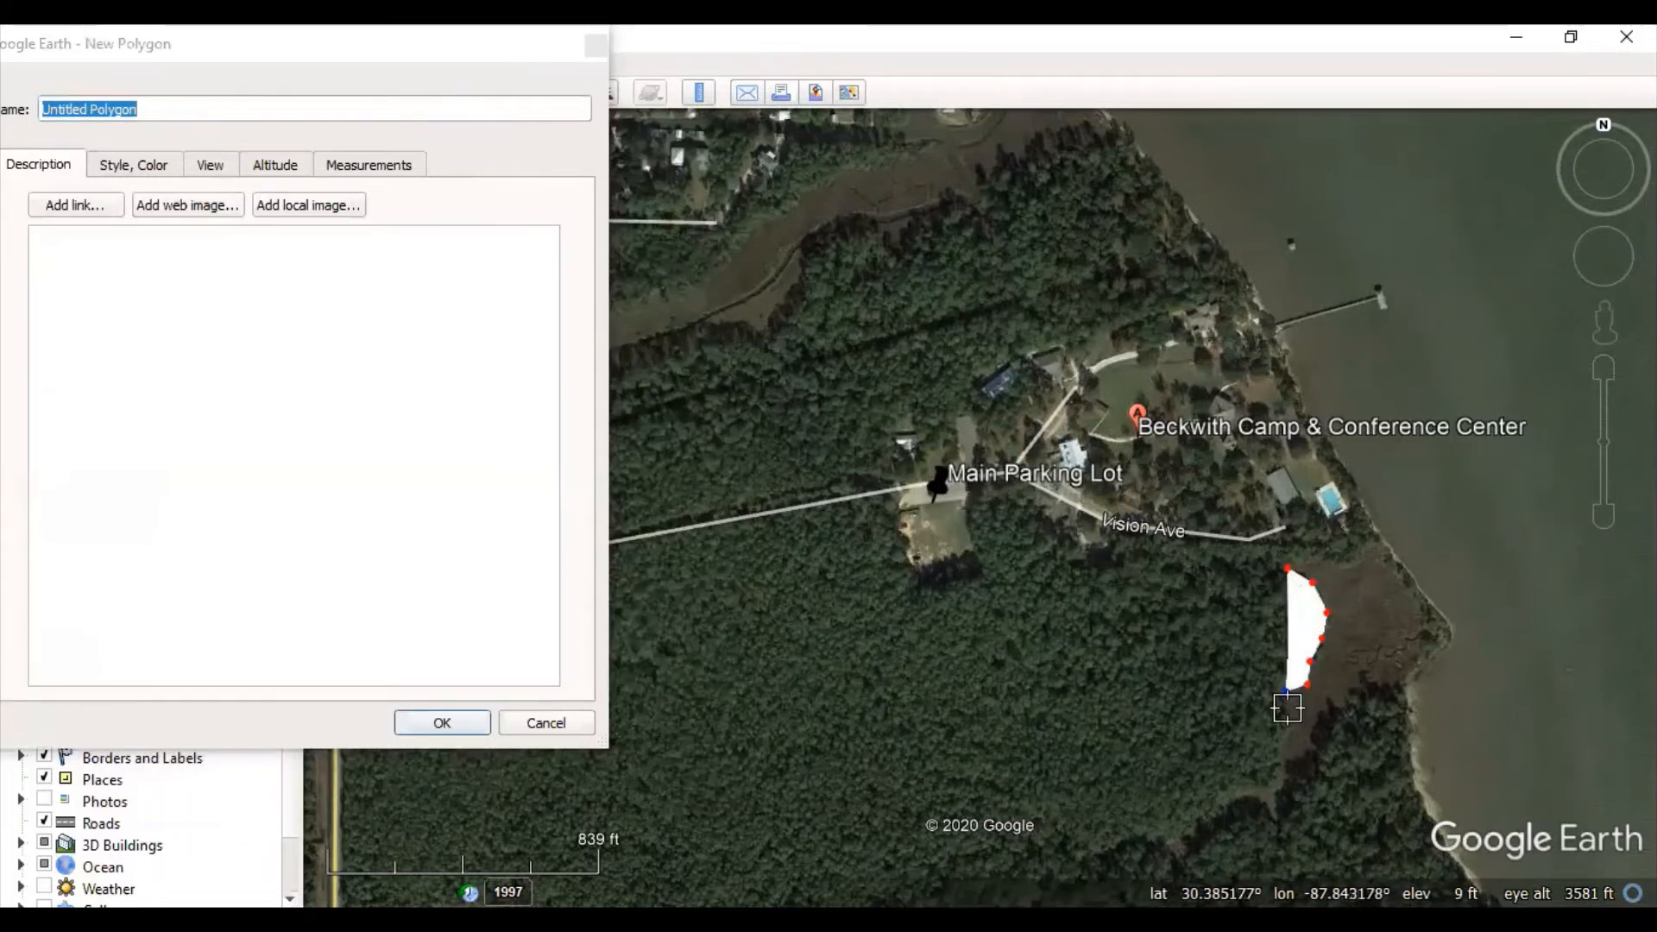
pyautogui.click(1280, 711)
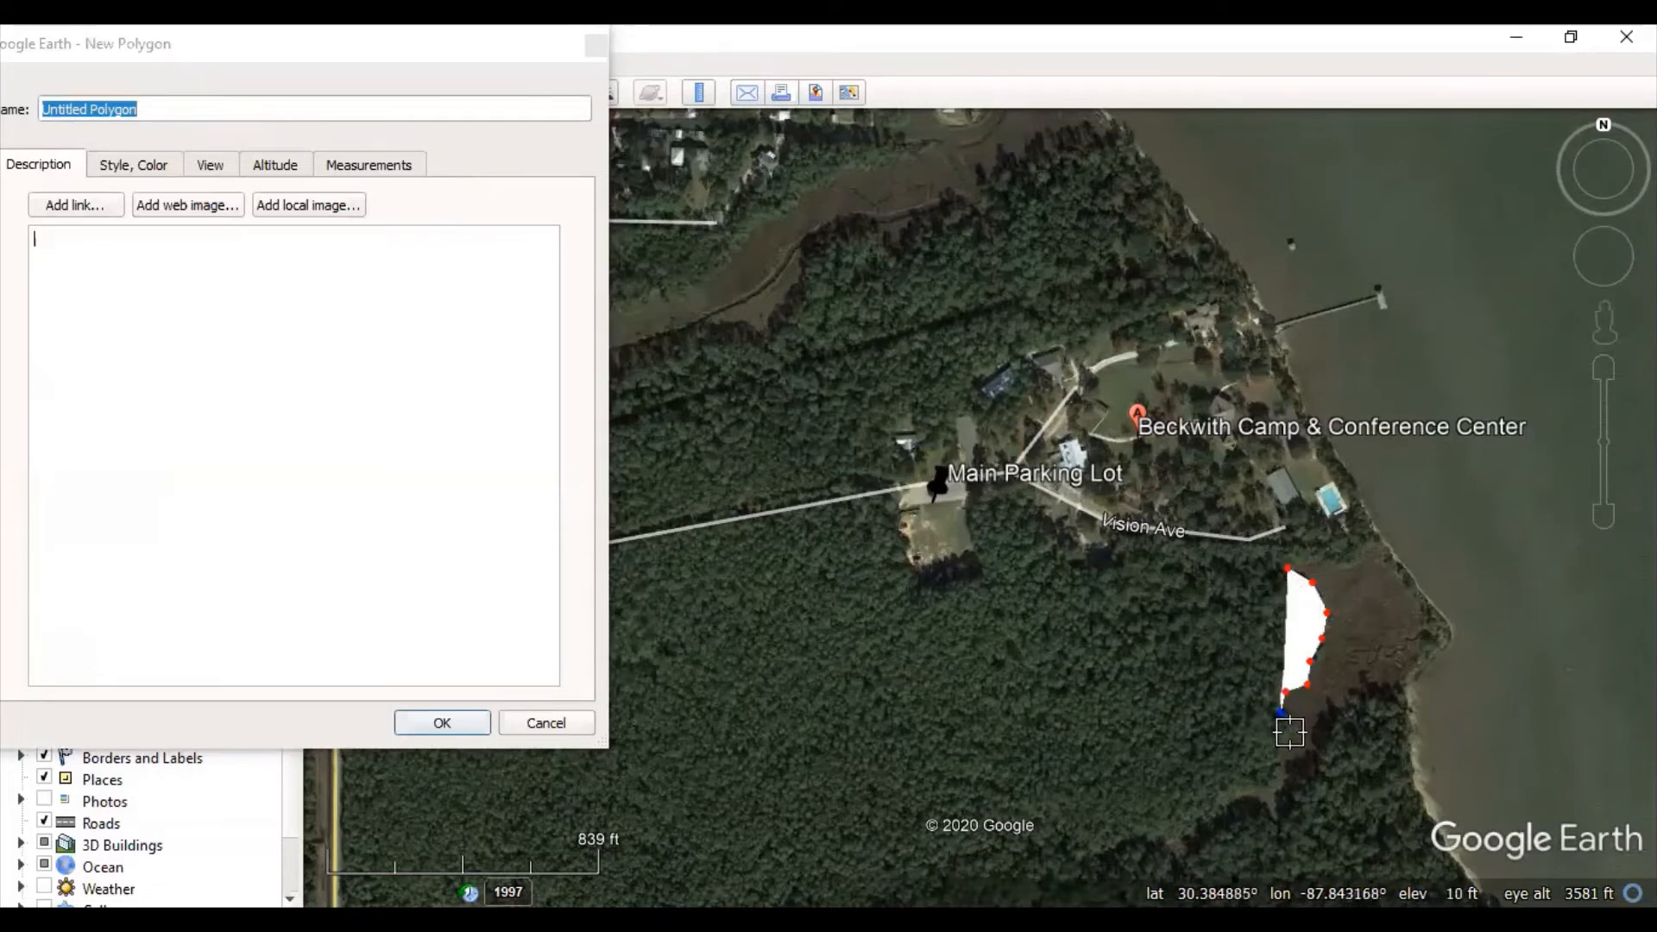
pyautogui.click(1290, 732)
pyautogui.click(1279, 755)
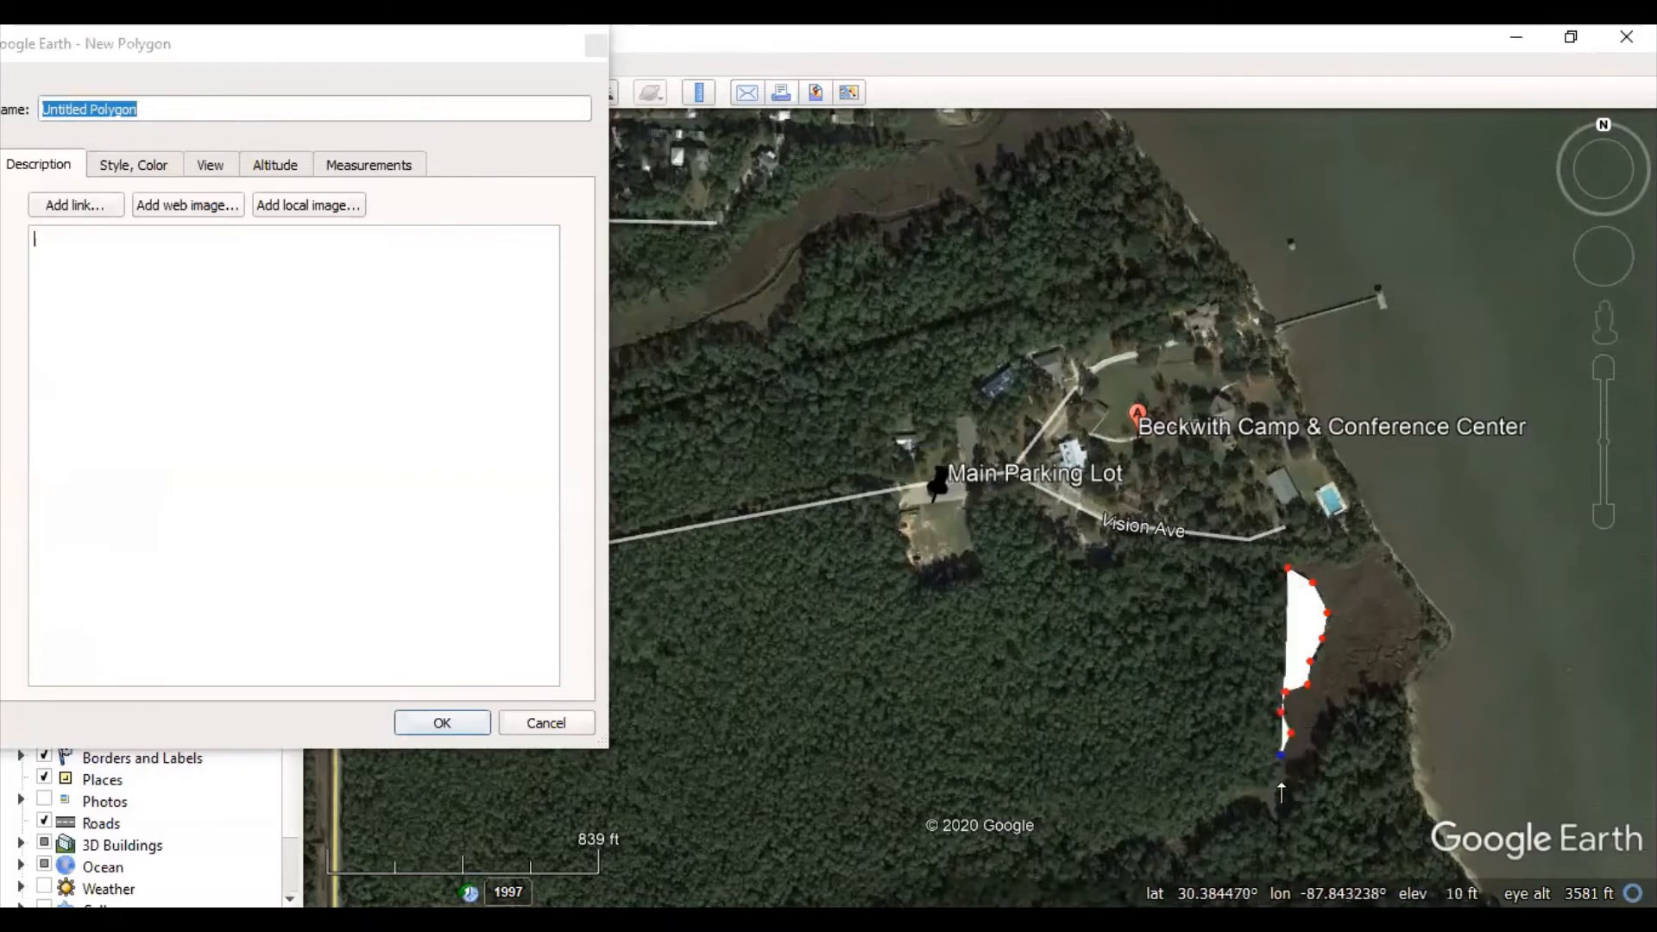
pyautogui.click(1279, 782)
# - Continue the outline back north along the shoreline to the marsh's northern shore
pyautogui.click(1301, 757)
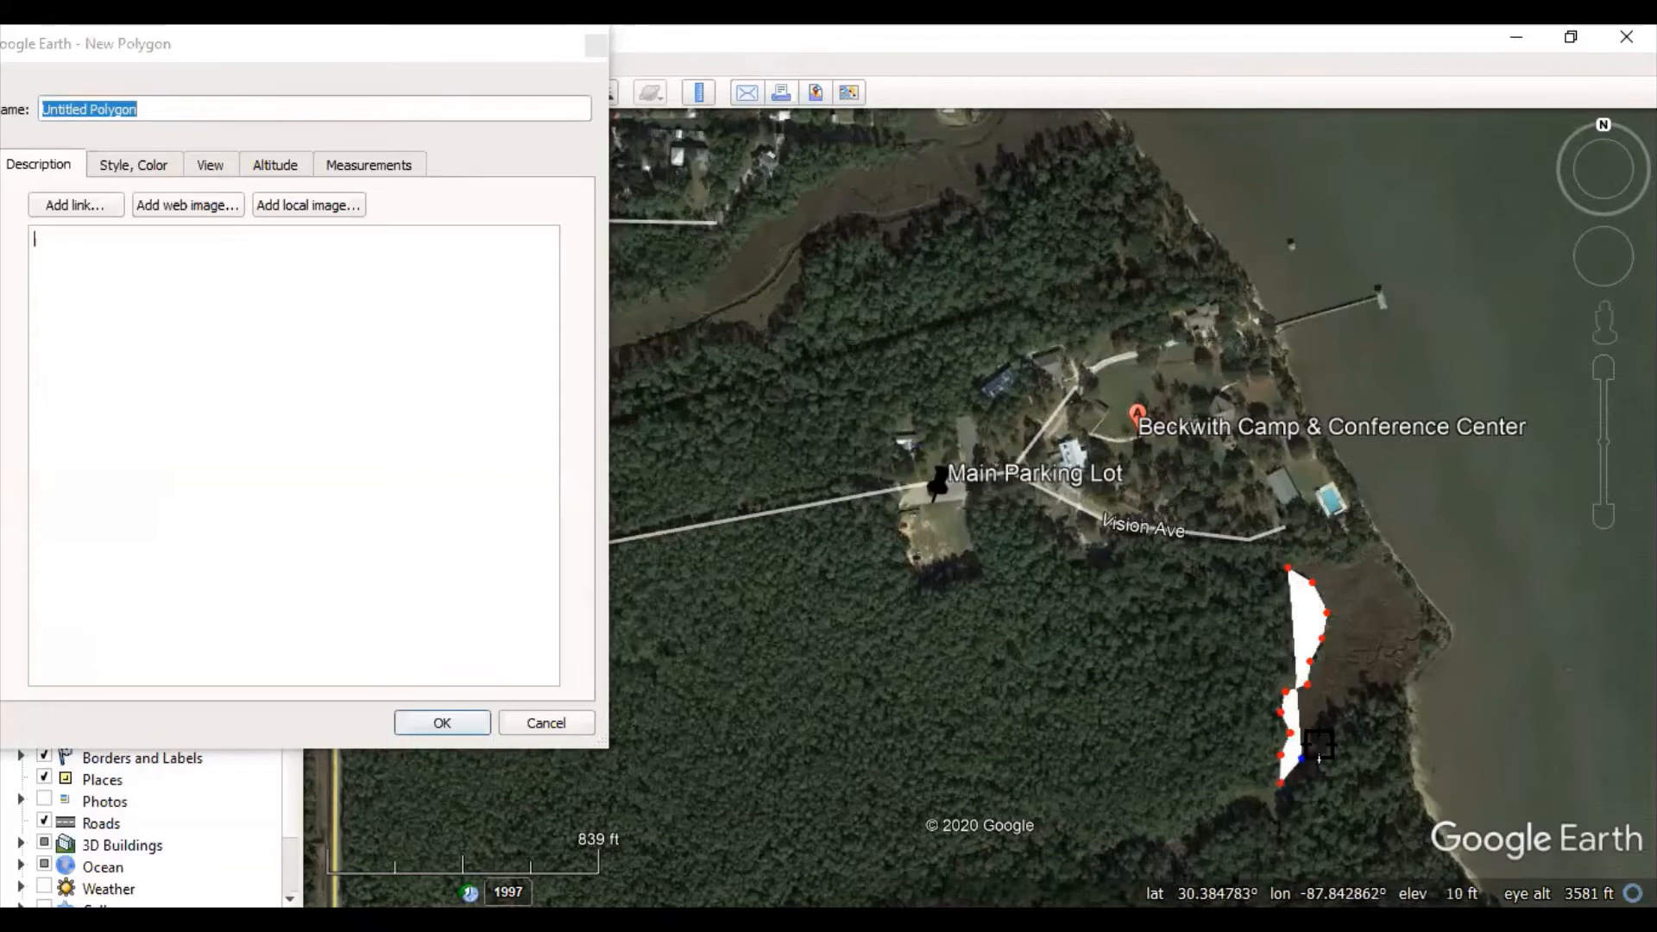
pyautogui.click(1319, 743)
pyautogui.click(1317, 711)
pyautogui.click(1333, 707)
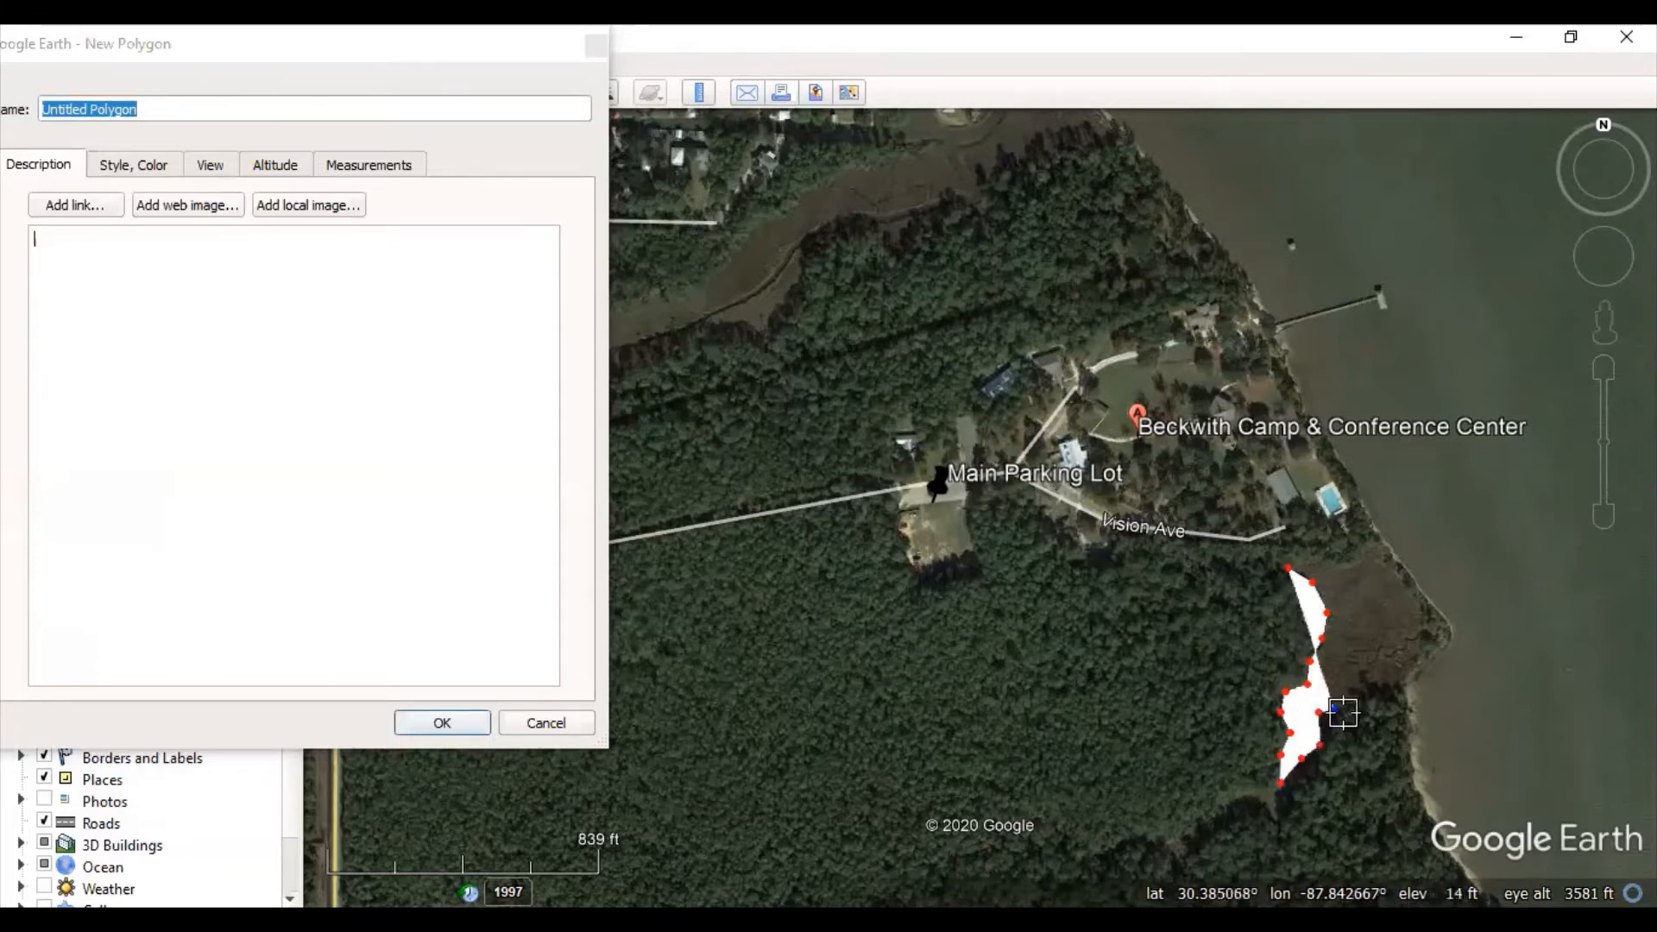
pyautogui.click(1347, 702)
pyautogui.click(1359, 682)
pyautogui.click(1374, 680)
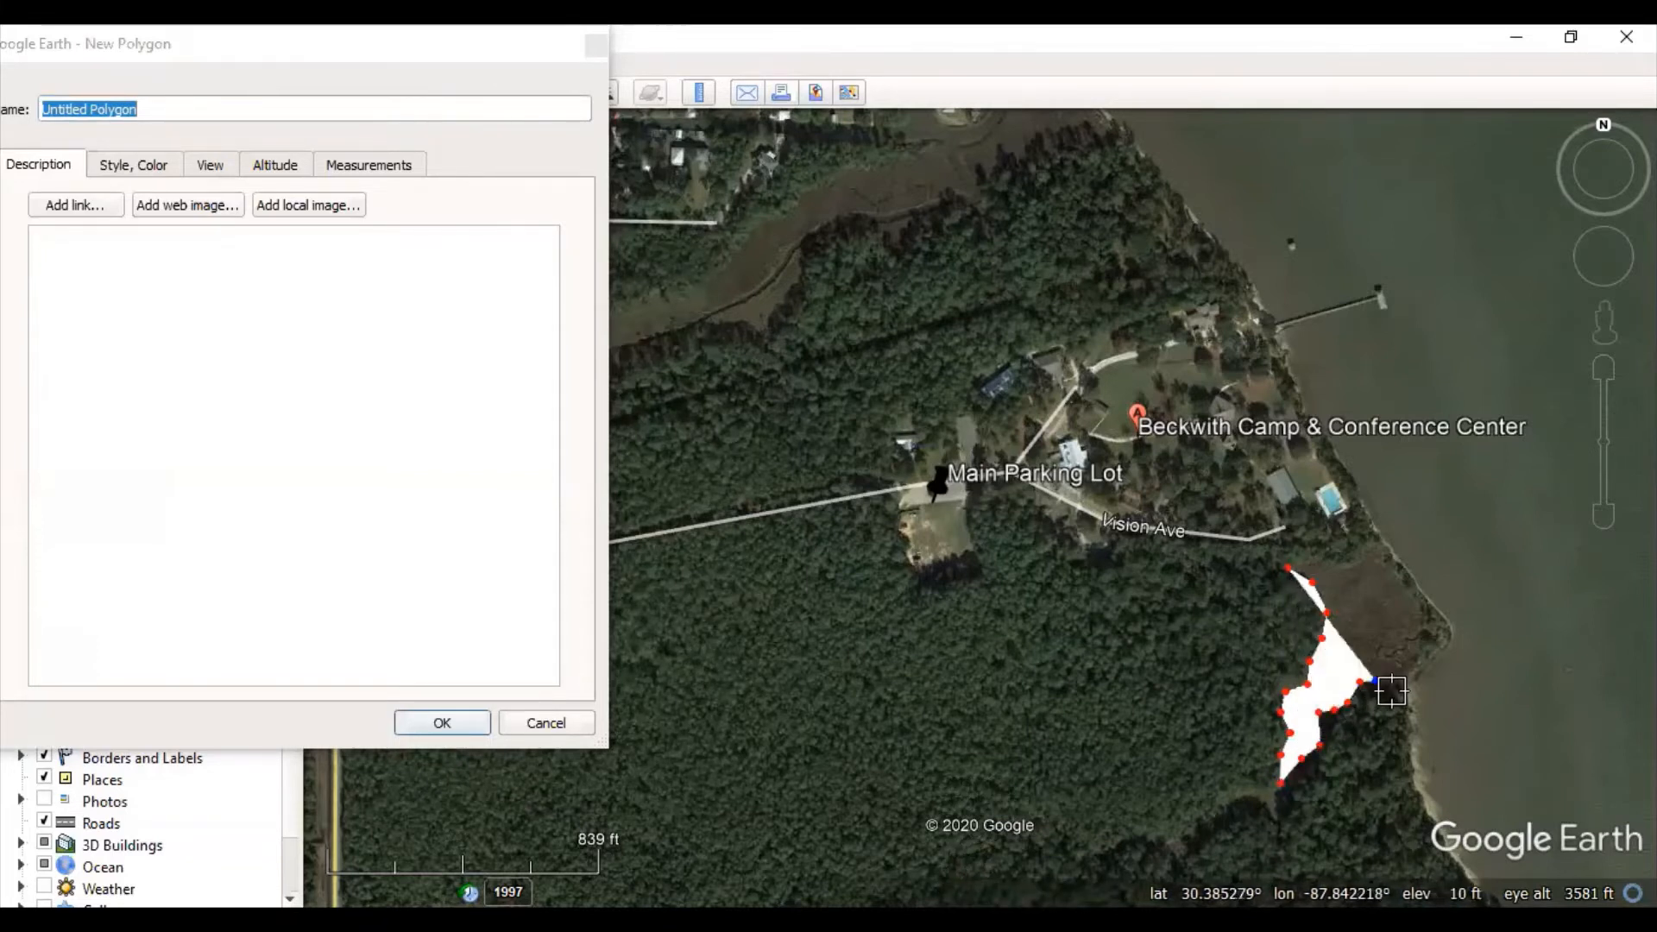
pyautogui.click(1395, 690)
pyautogui.click(1412, 657)
pyautogui.click(1411, 601)
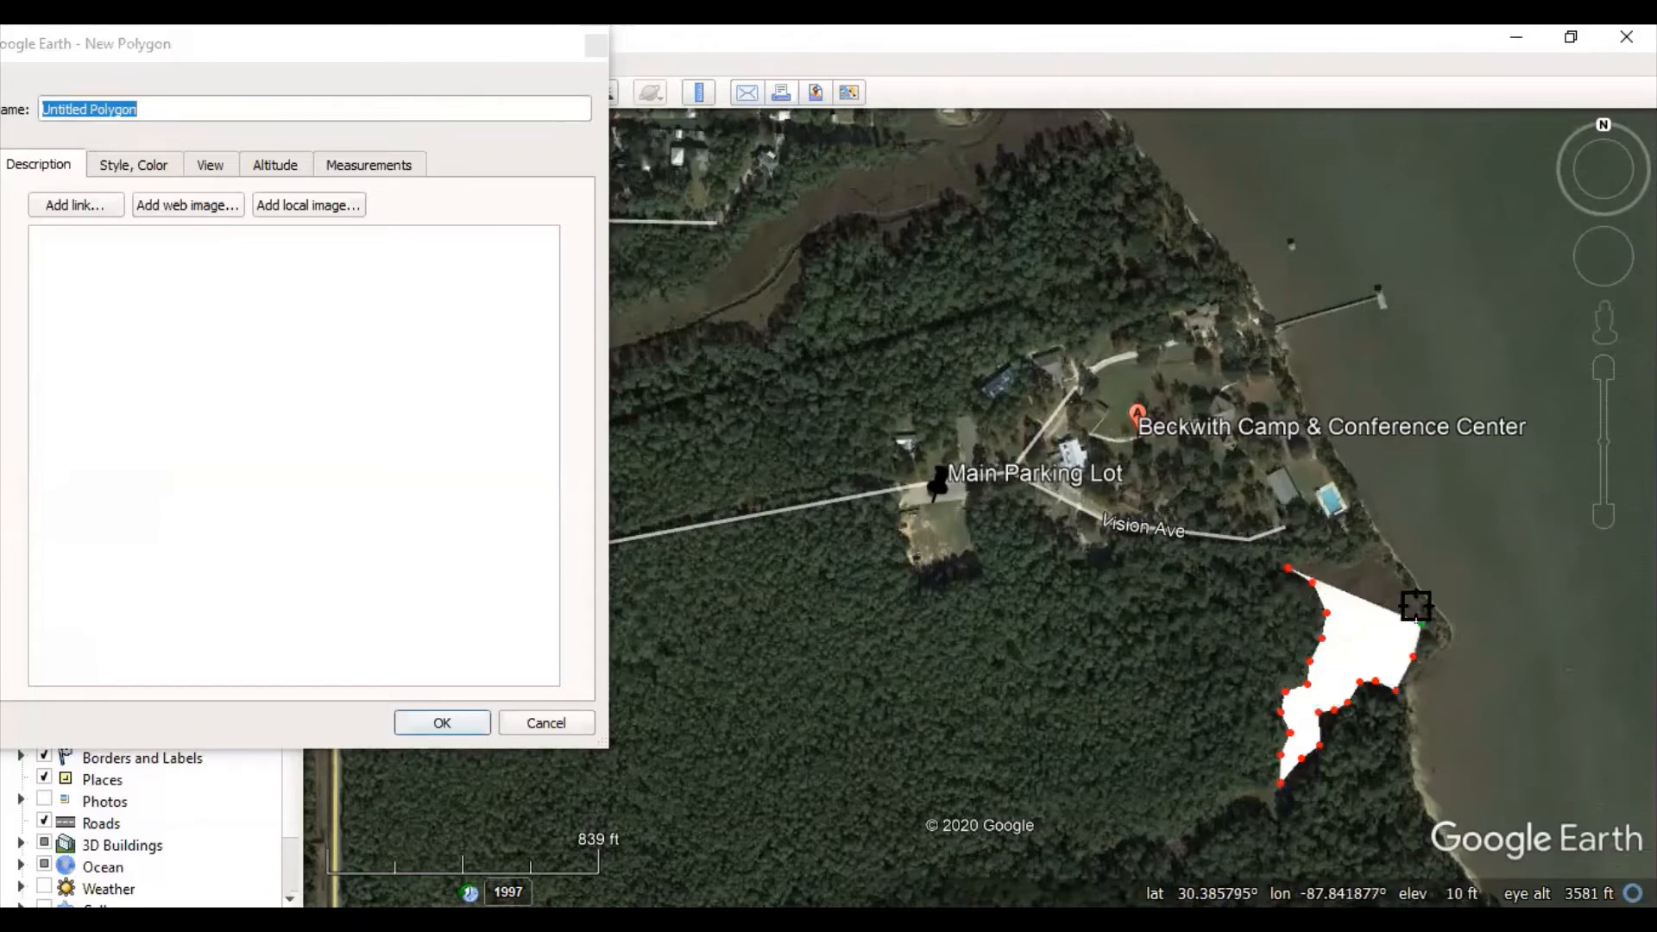
pyautogui.click(1395, 577)
pyautogui.click(1379, 550)
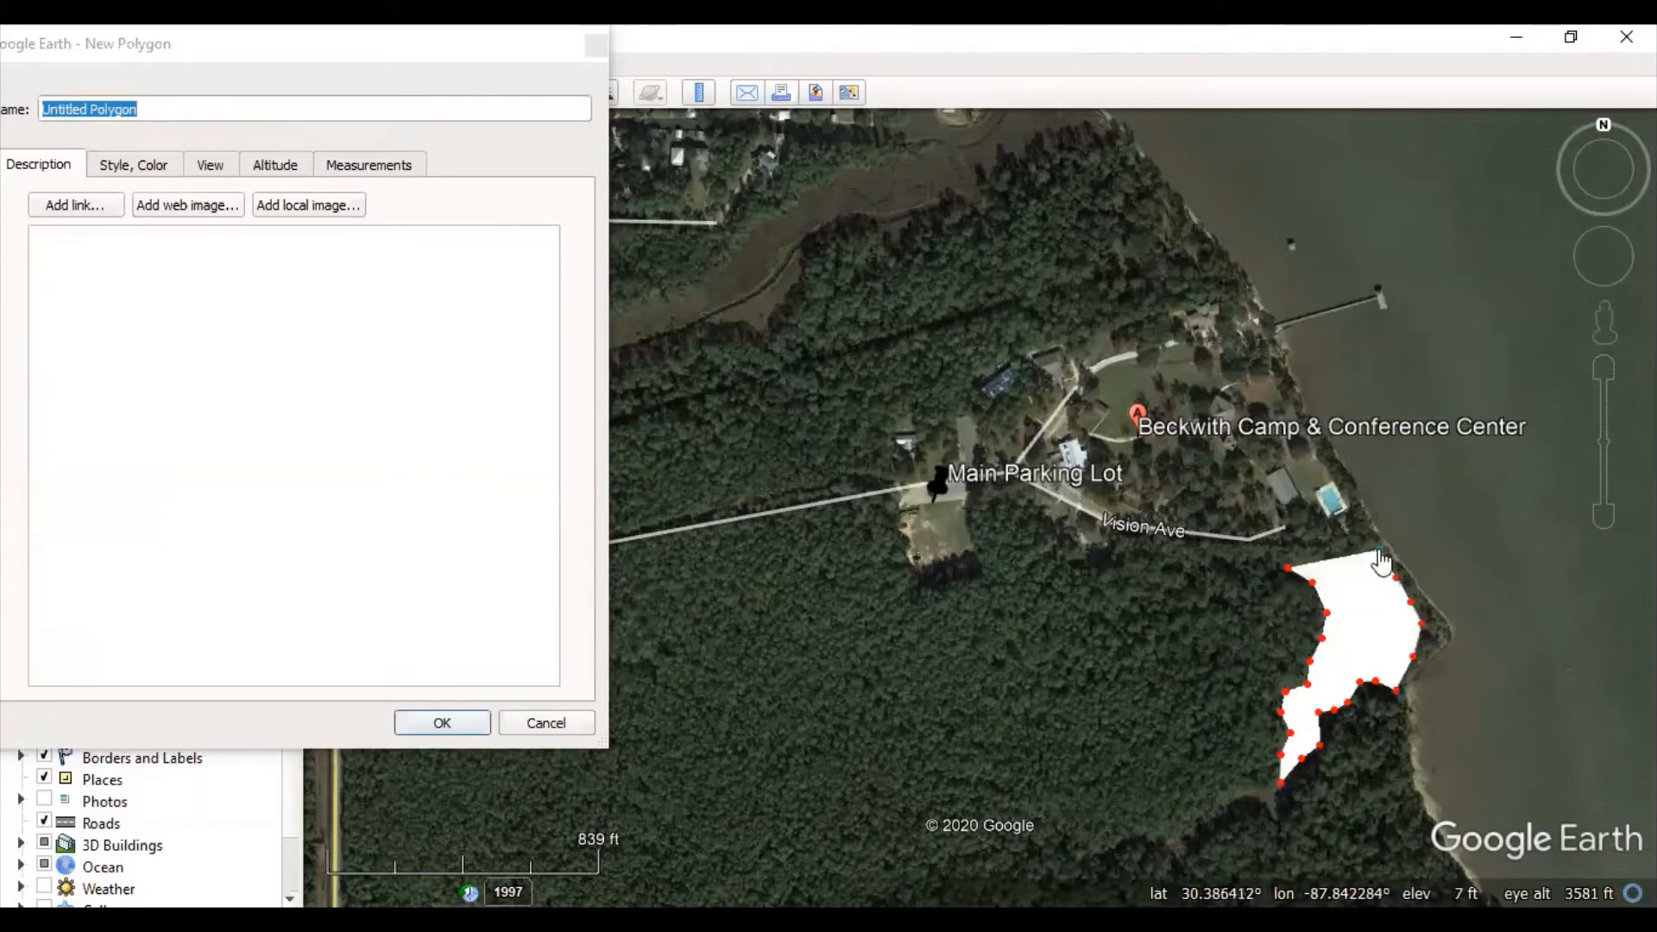
pyautogui.click(1367, 544)
# - Trace the marsh's northern edge west along the tree line back toward the start point
pyautogui.scroll(3, 1375, 566)
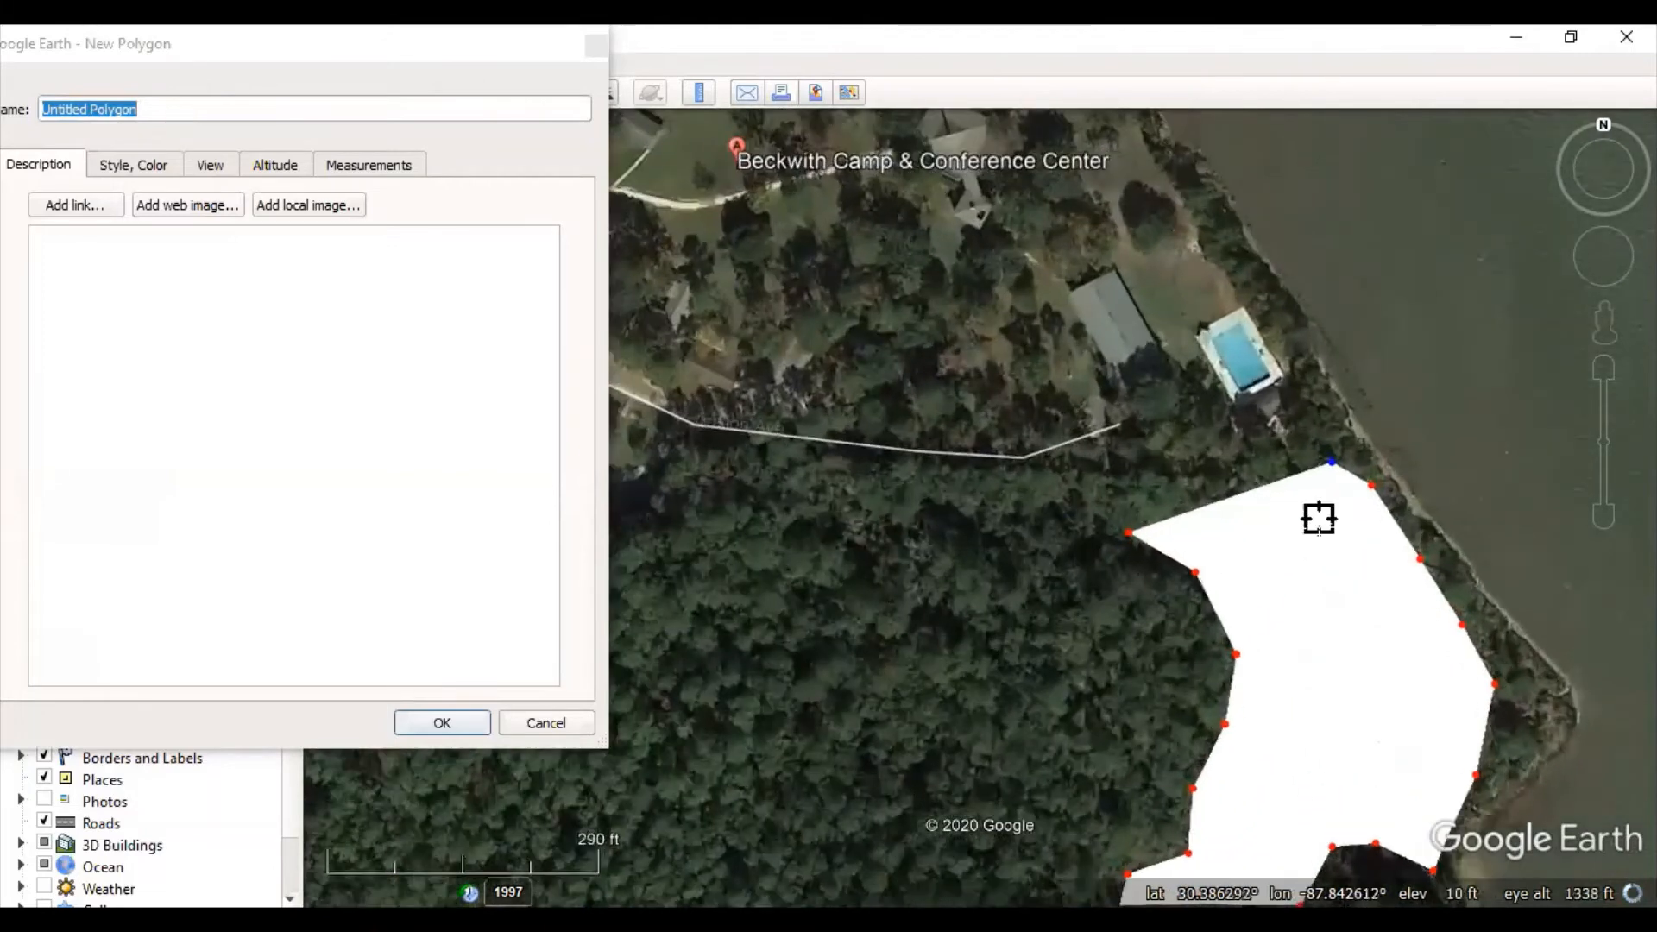
pyautogui.click(1320, 518)
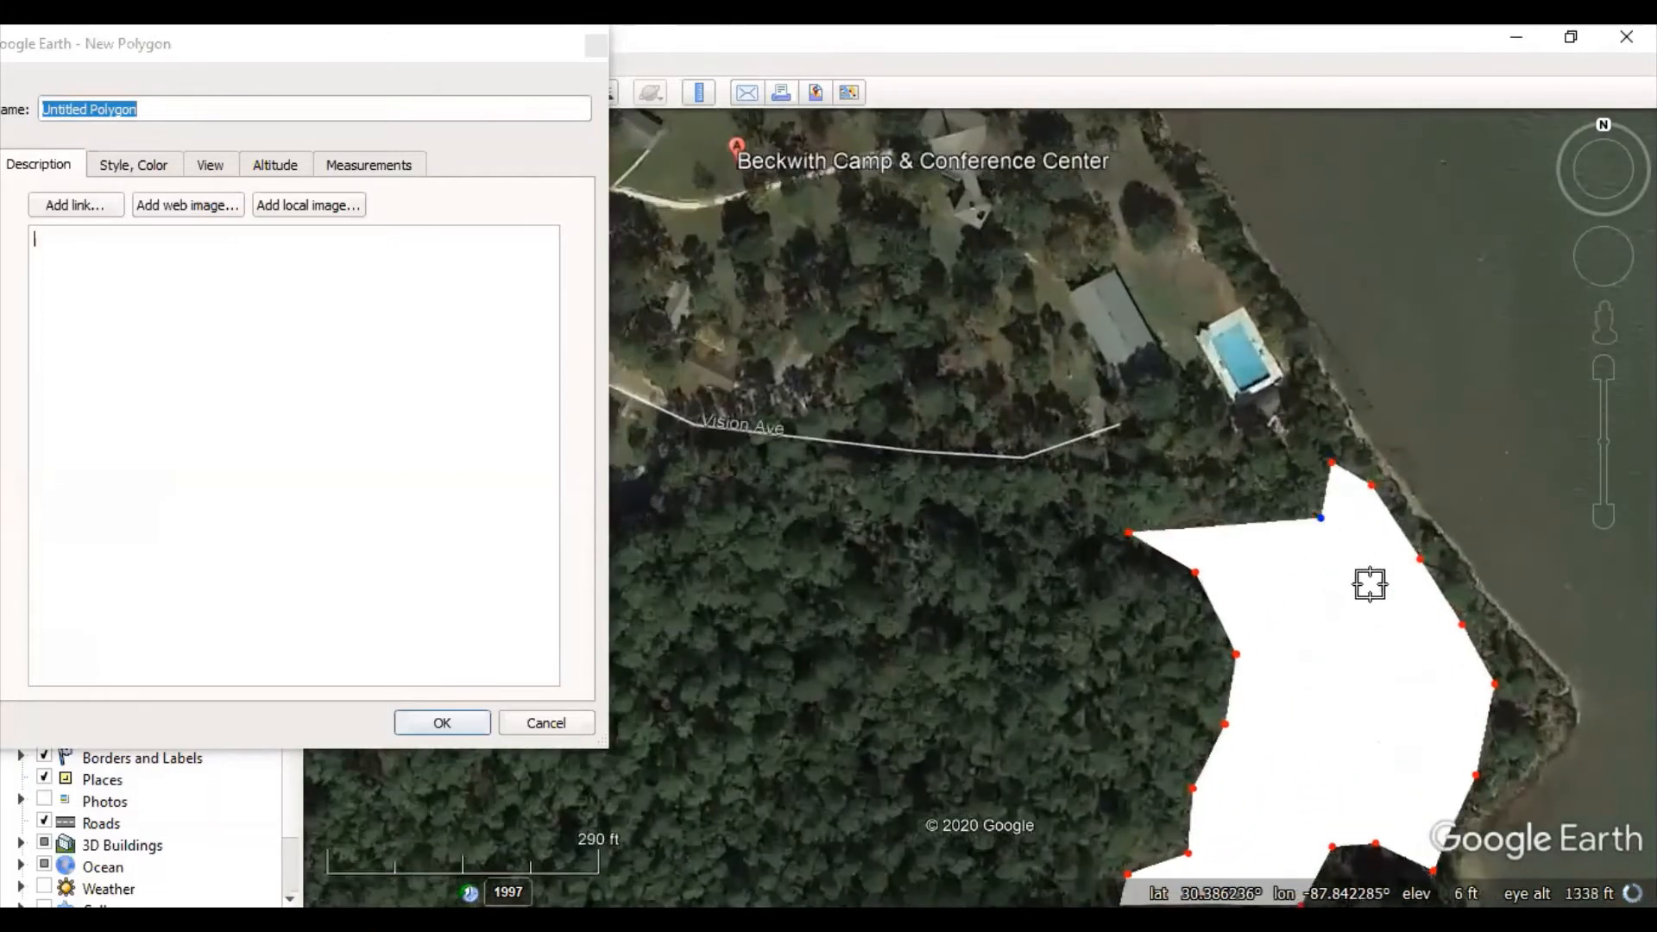
pyautogui.click(1283, 544)
pyautogui.click(1226, 526)
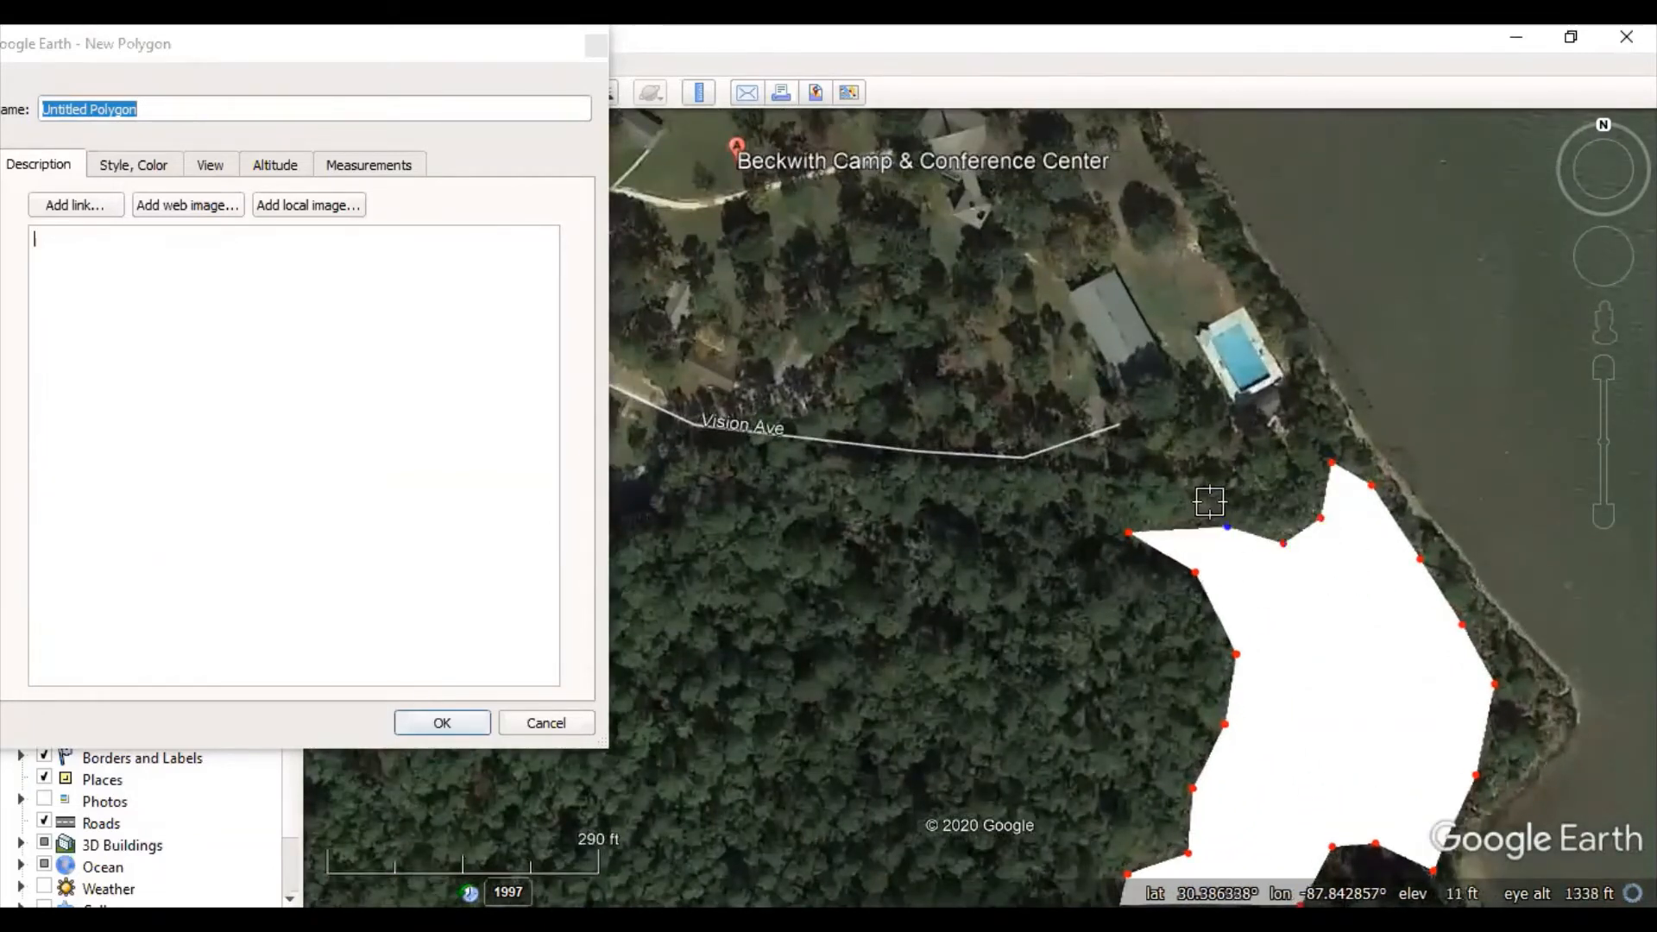
pyautogui.click(1210, 502)
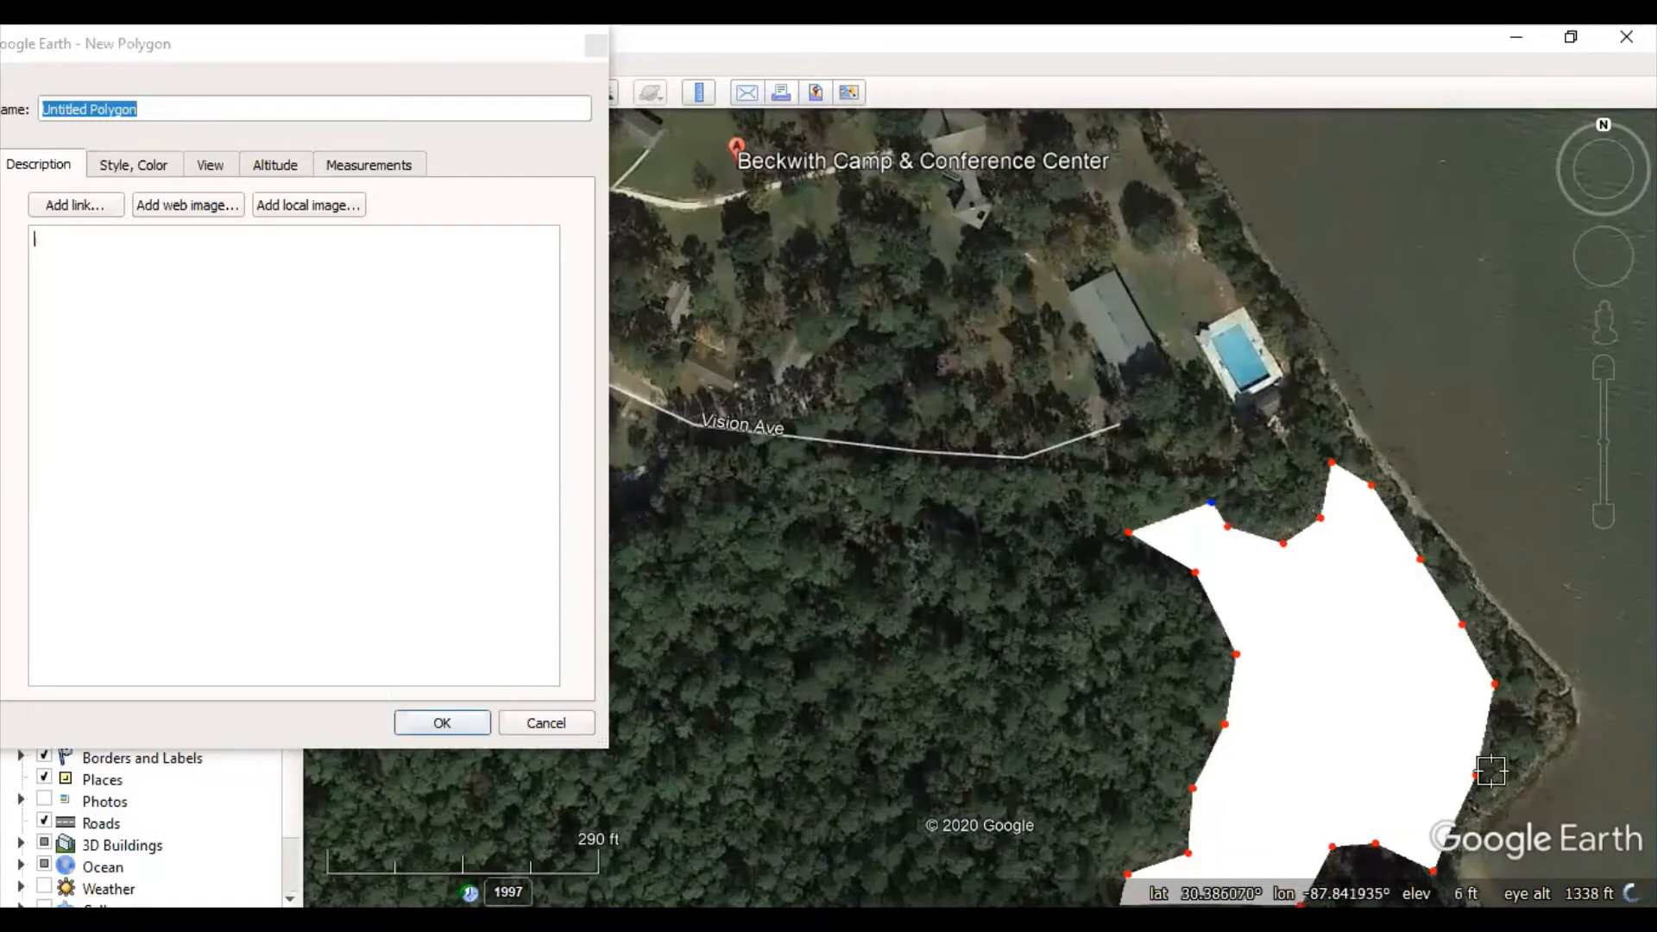
pyautogui.scroll(-3, 1431, 655)
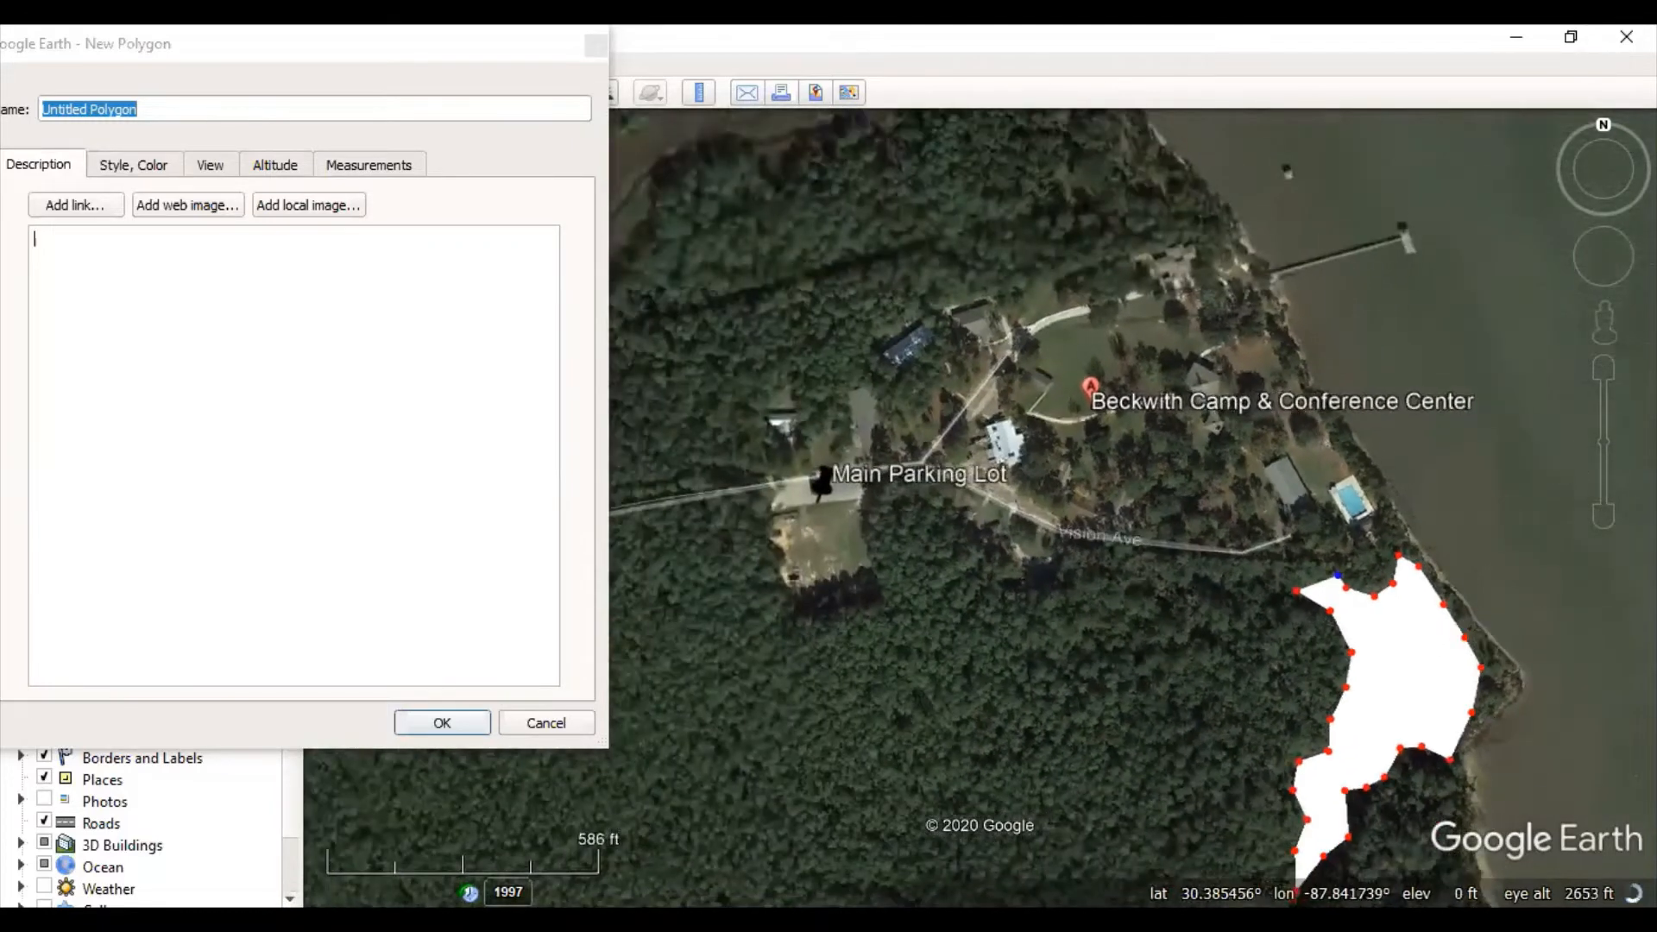
pyautogui.moveTo(1478, 498); pyautogui.dragTo(1175, 344)
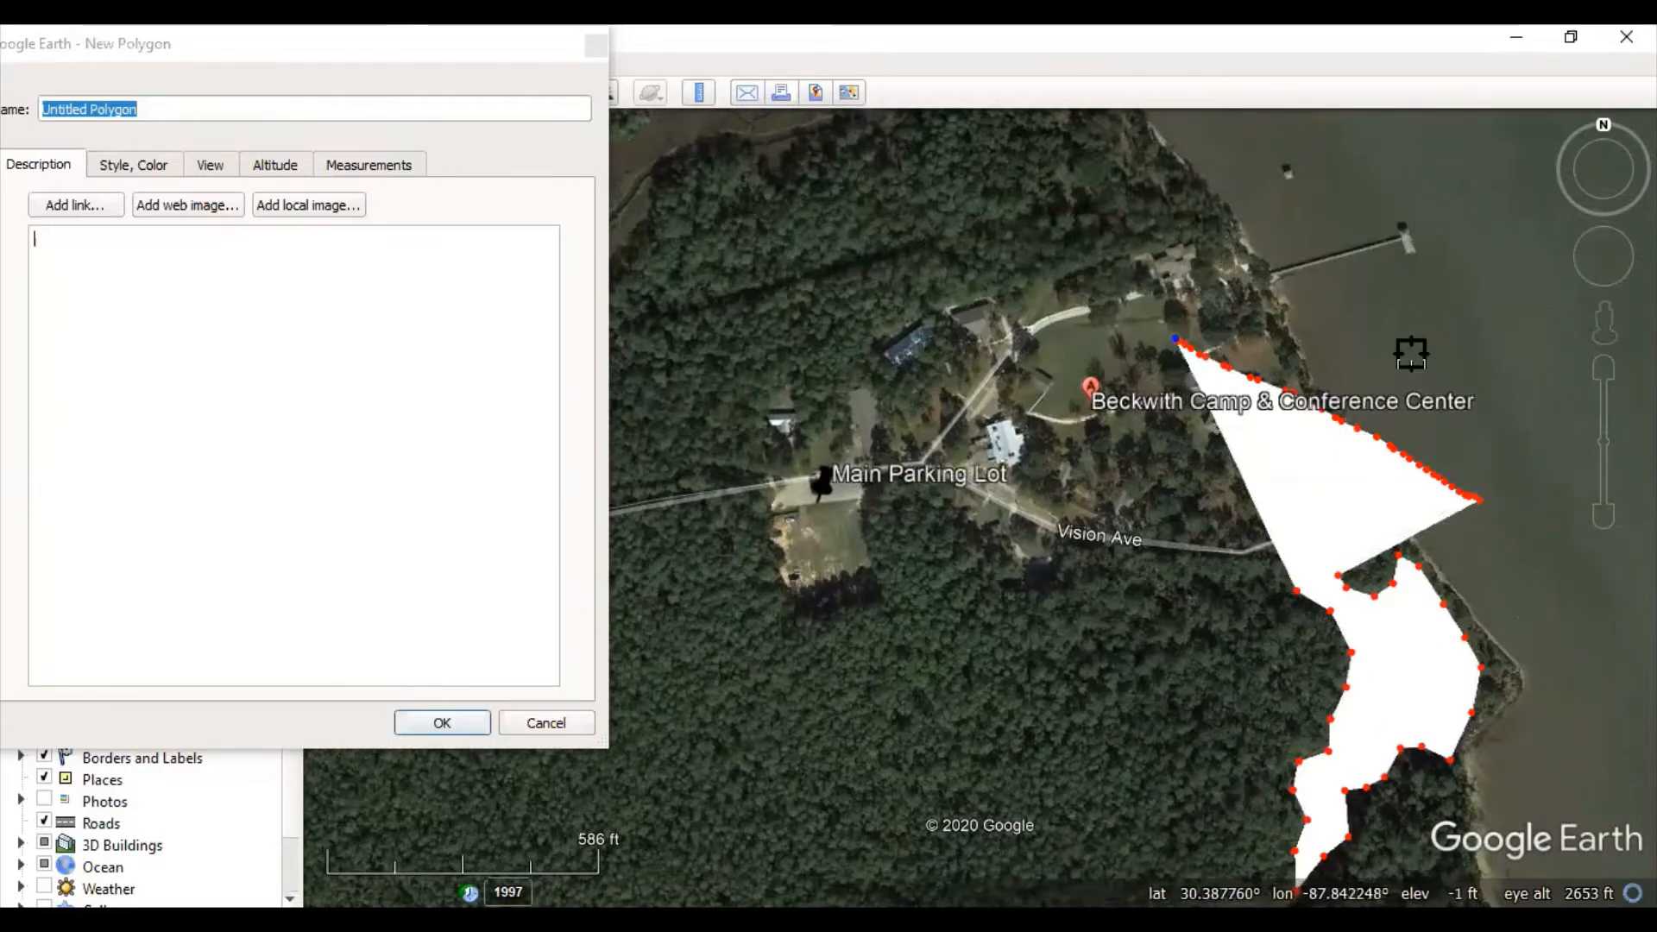
pyautogui.click(1606, 267)
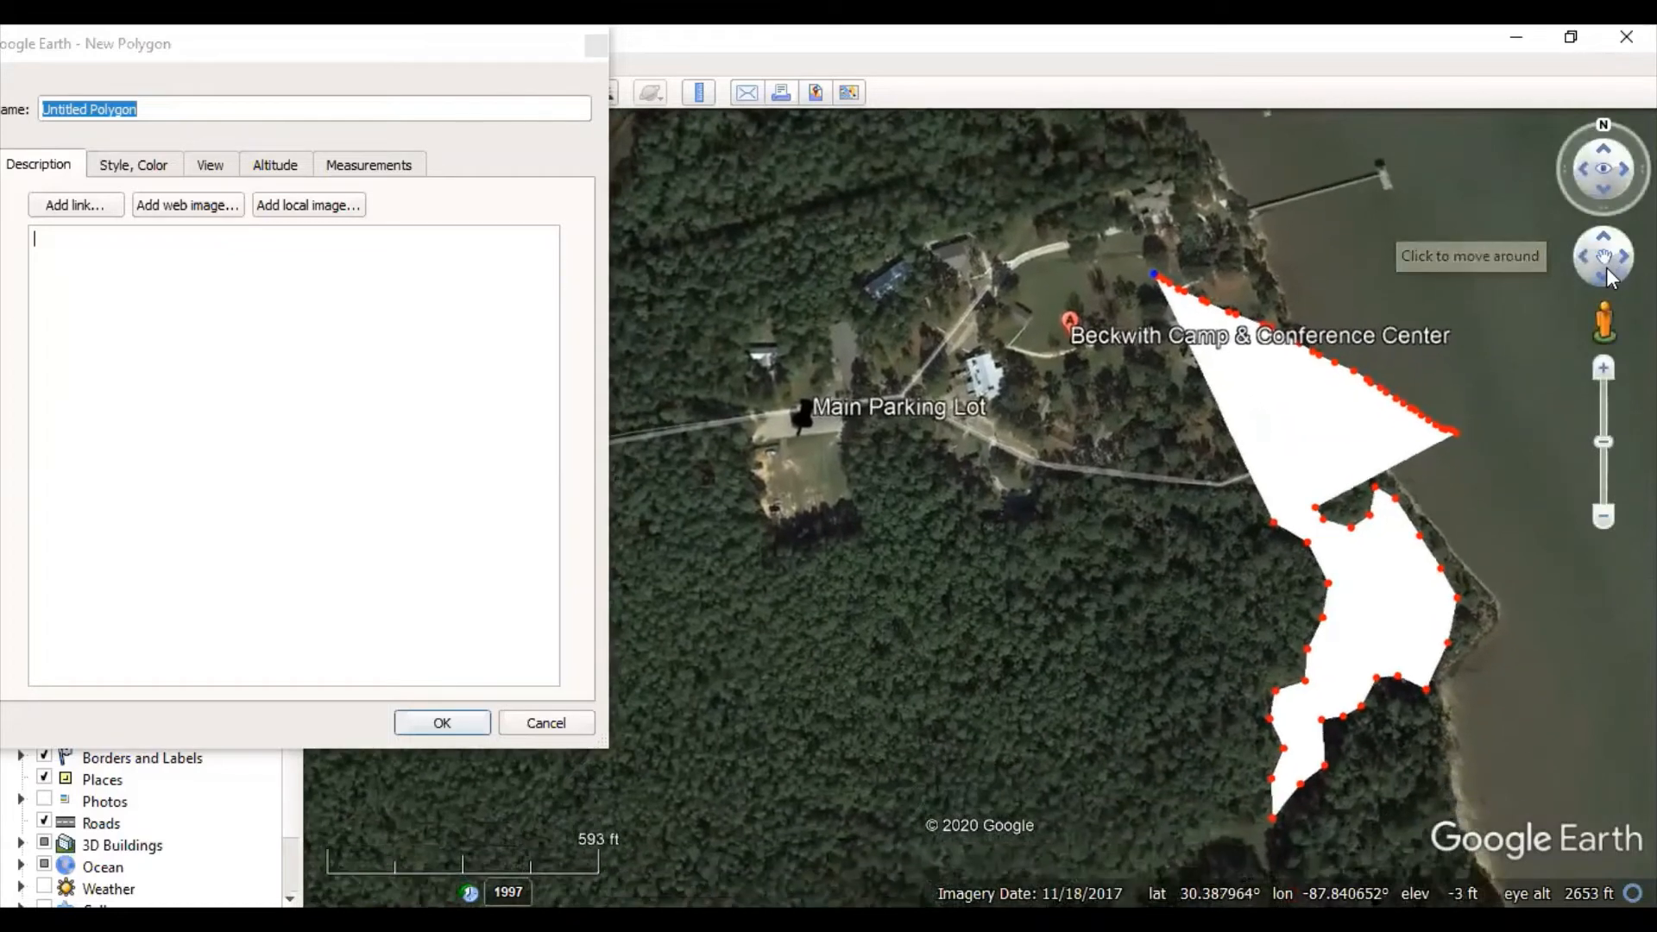
pyautogui.click(1609, 235)
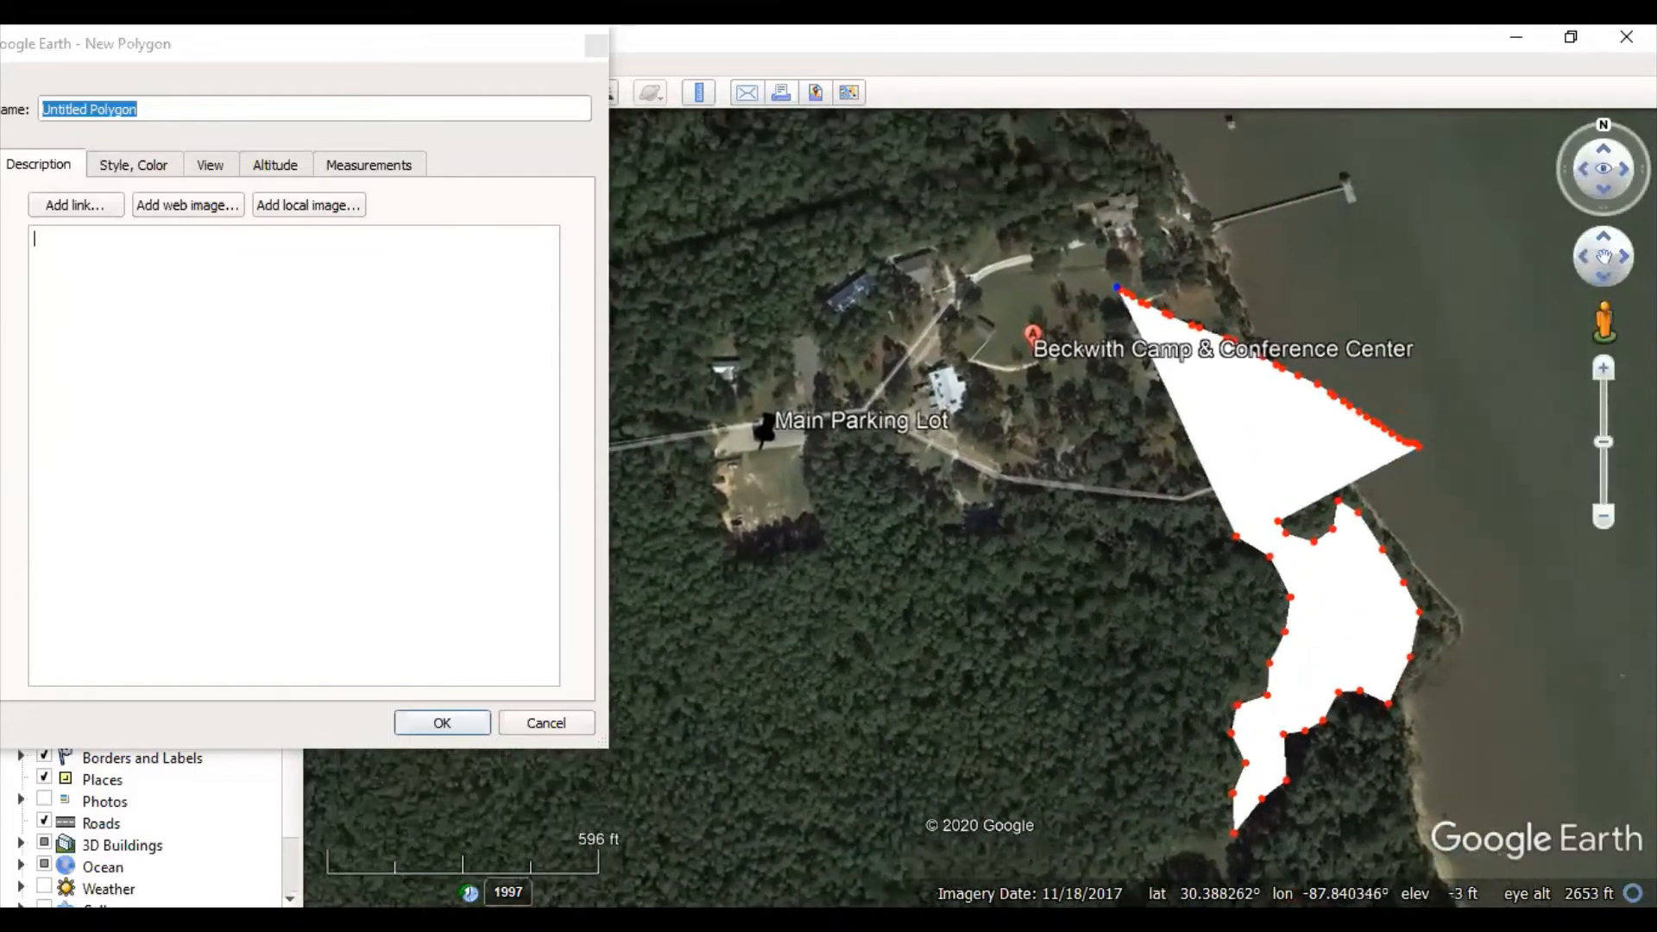
pyautogui.click(1603, 280)
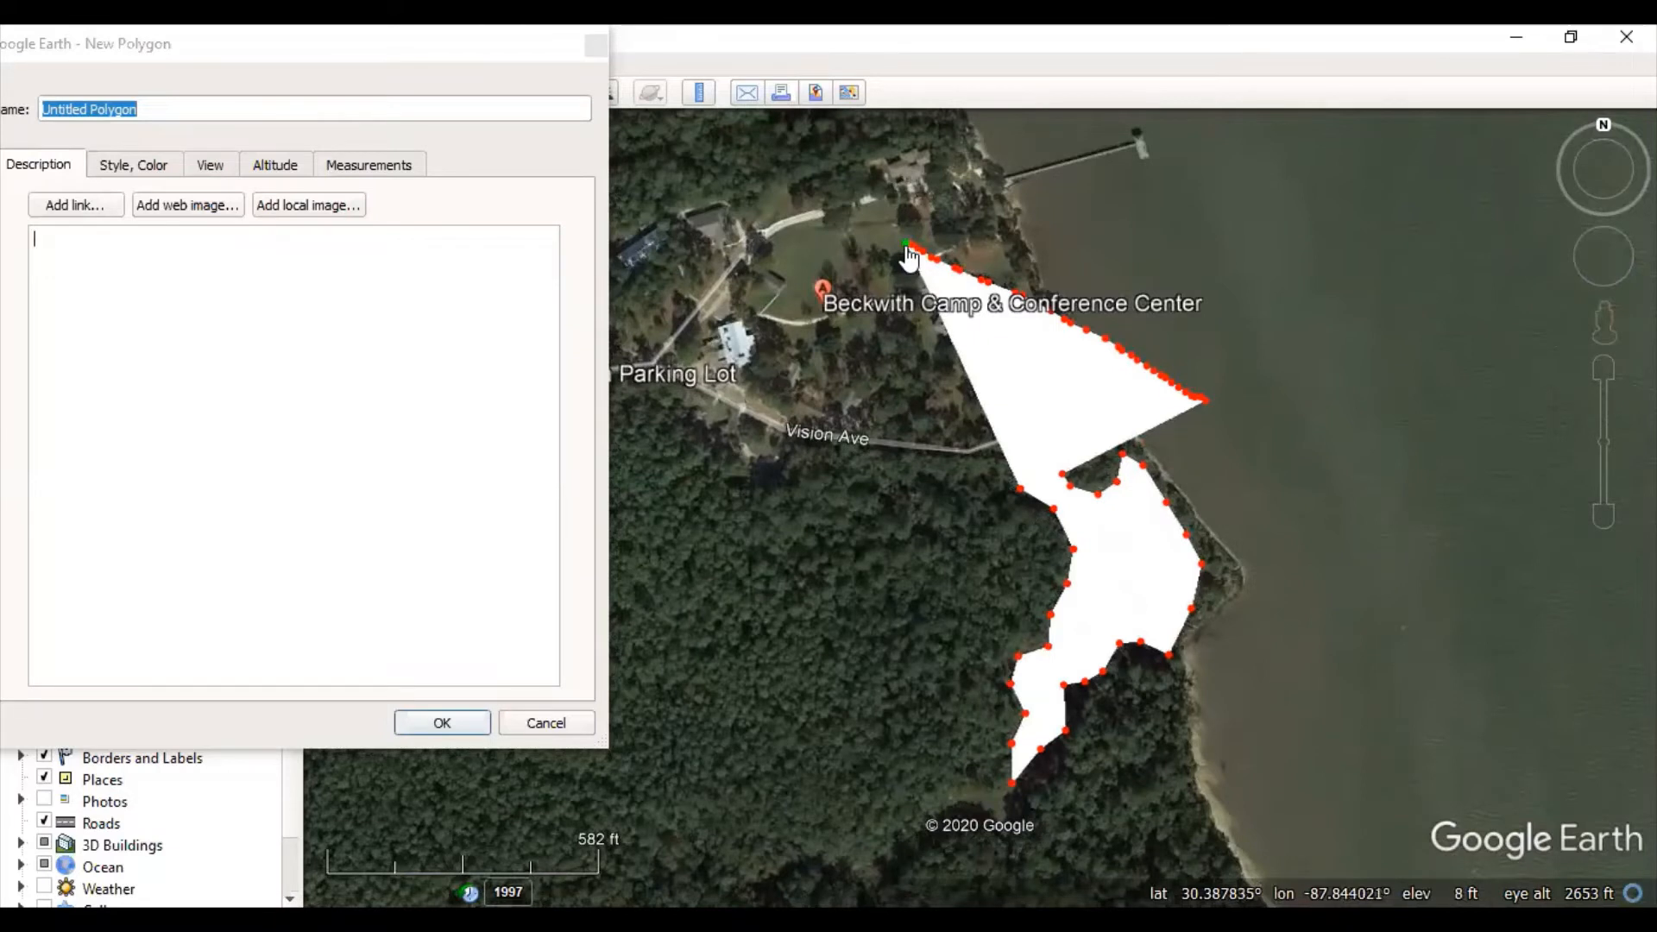
pyautogui.click(912, 248)
# - Delete every vertex of the stray spike running north toward Beckwith Camp
pyautogui.rightClick(908, 246)
pyautogui.rightClick(909, 246)
pyautogui.rightClick(922, 257)
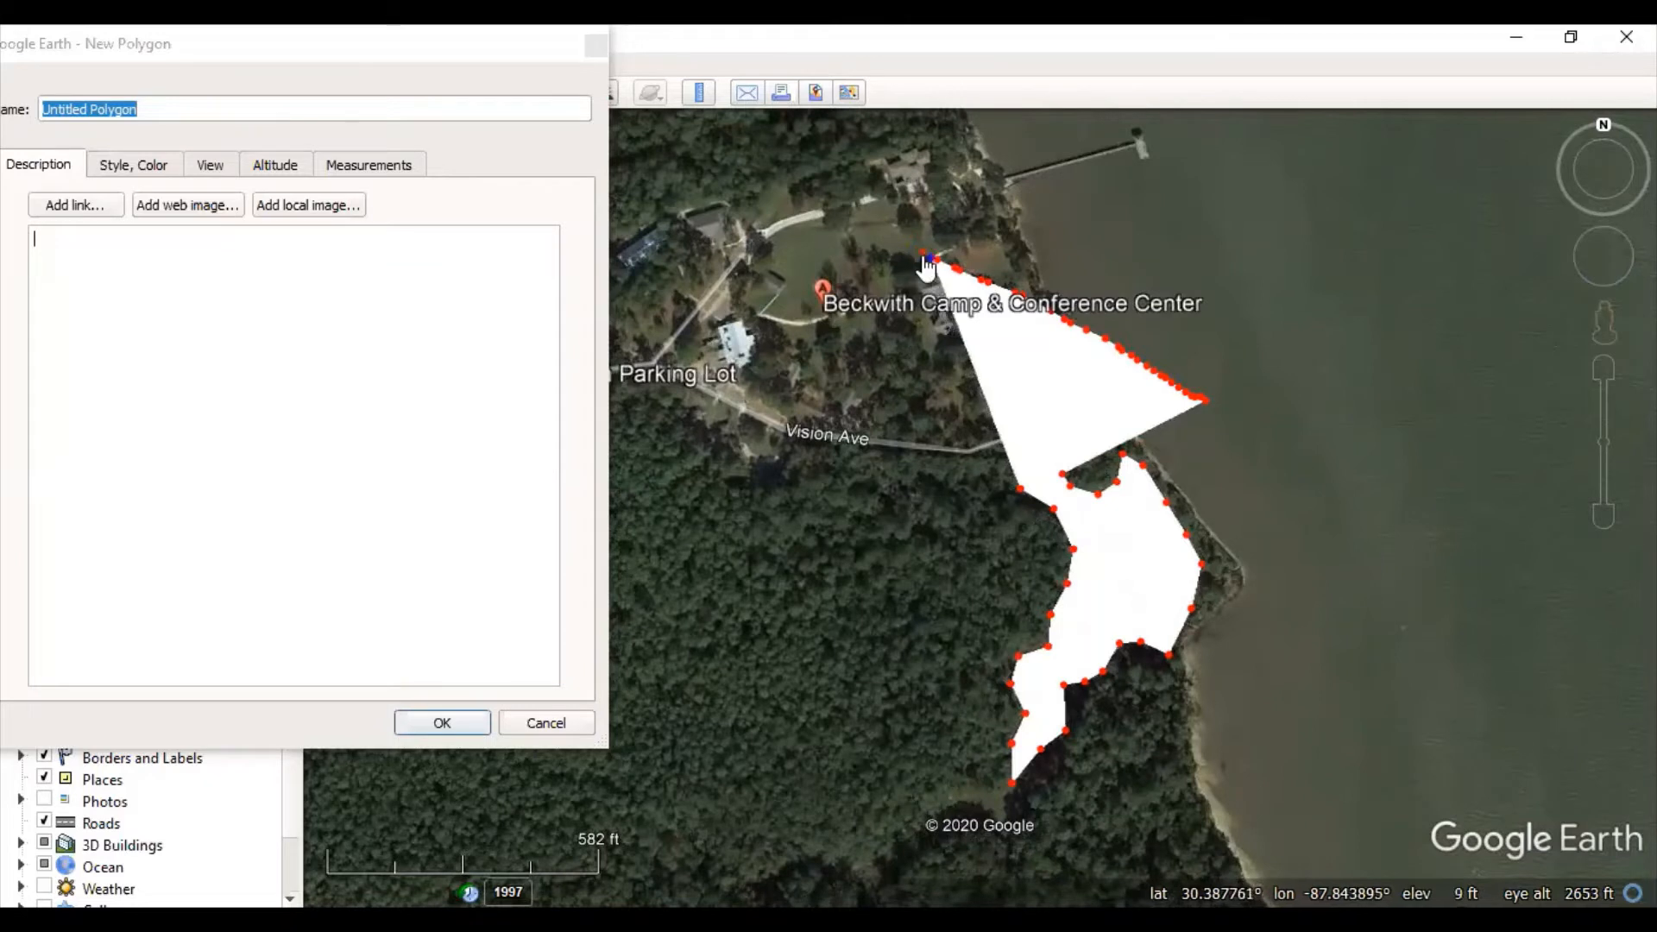
pyautogui.rightClick(932, 260)
pyautogui.rightClick(945, 269)
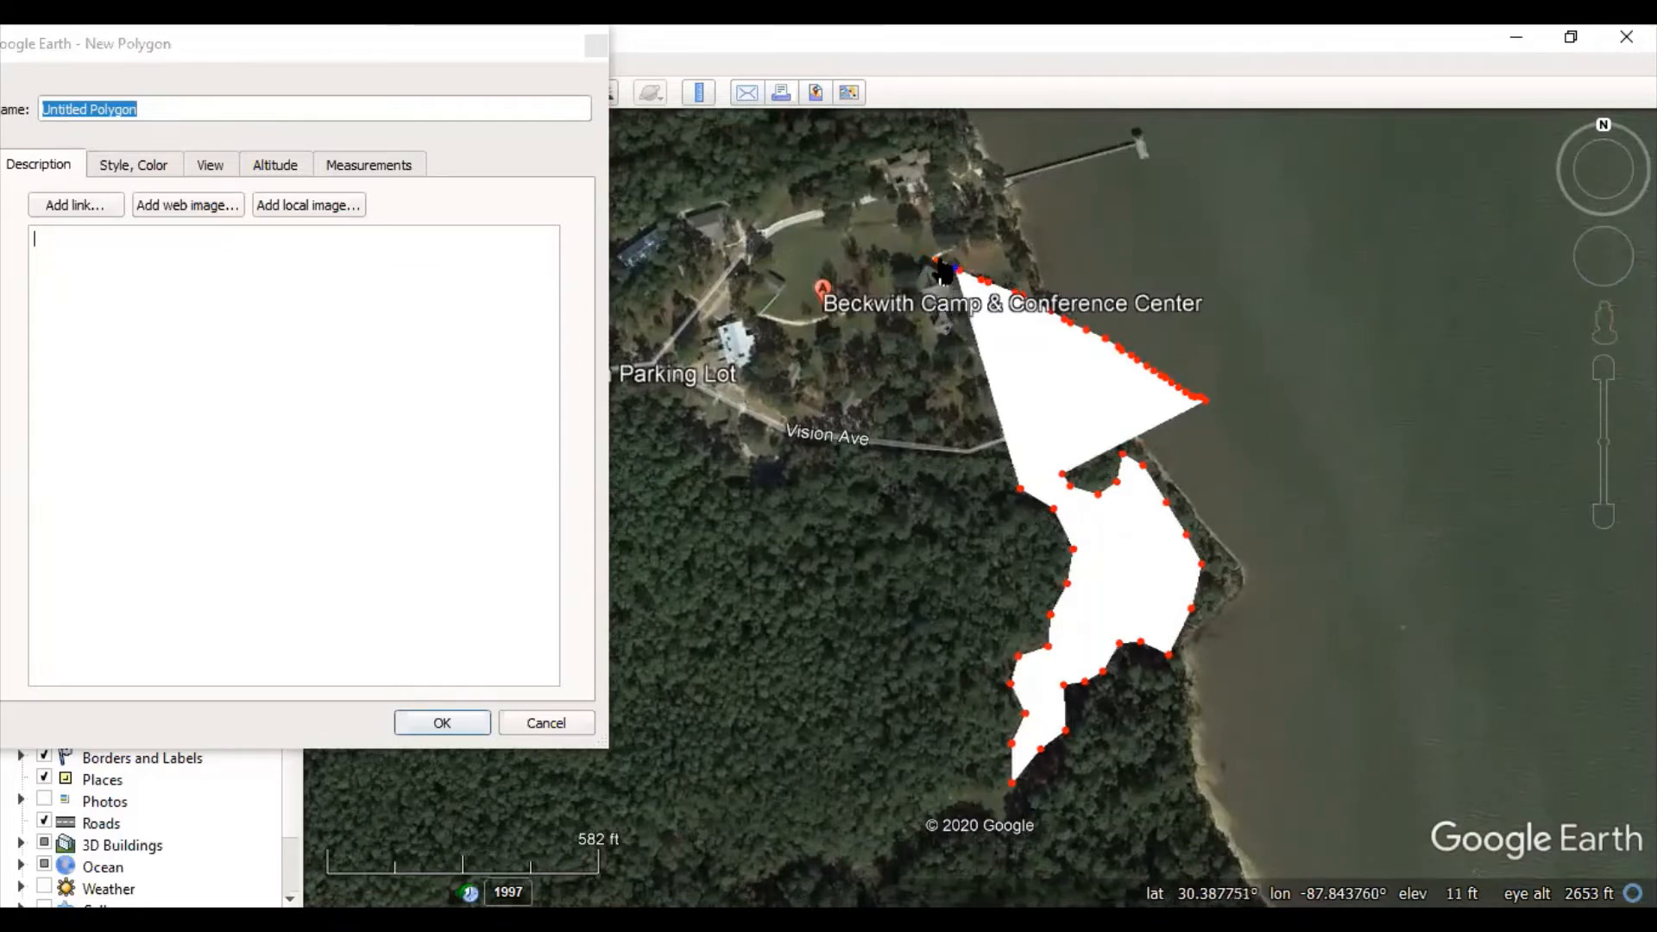
pyautogui.rightClick(941, 264)
pyautogui.rightClick(958, 273)
pyautogui.rightClick(981, 281)
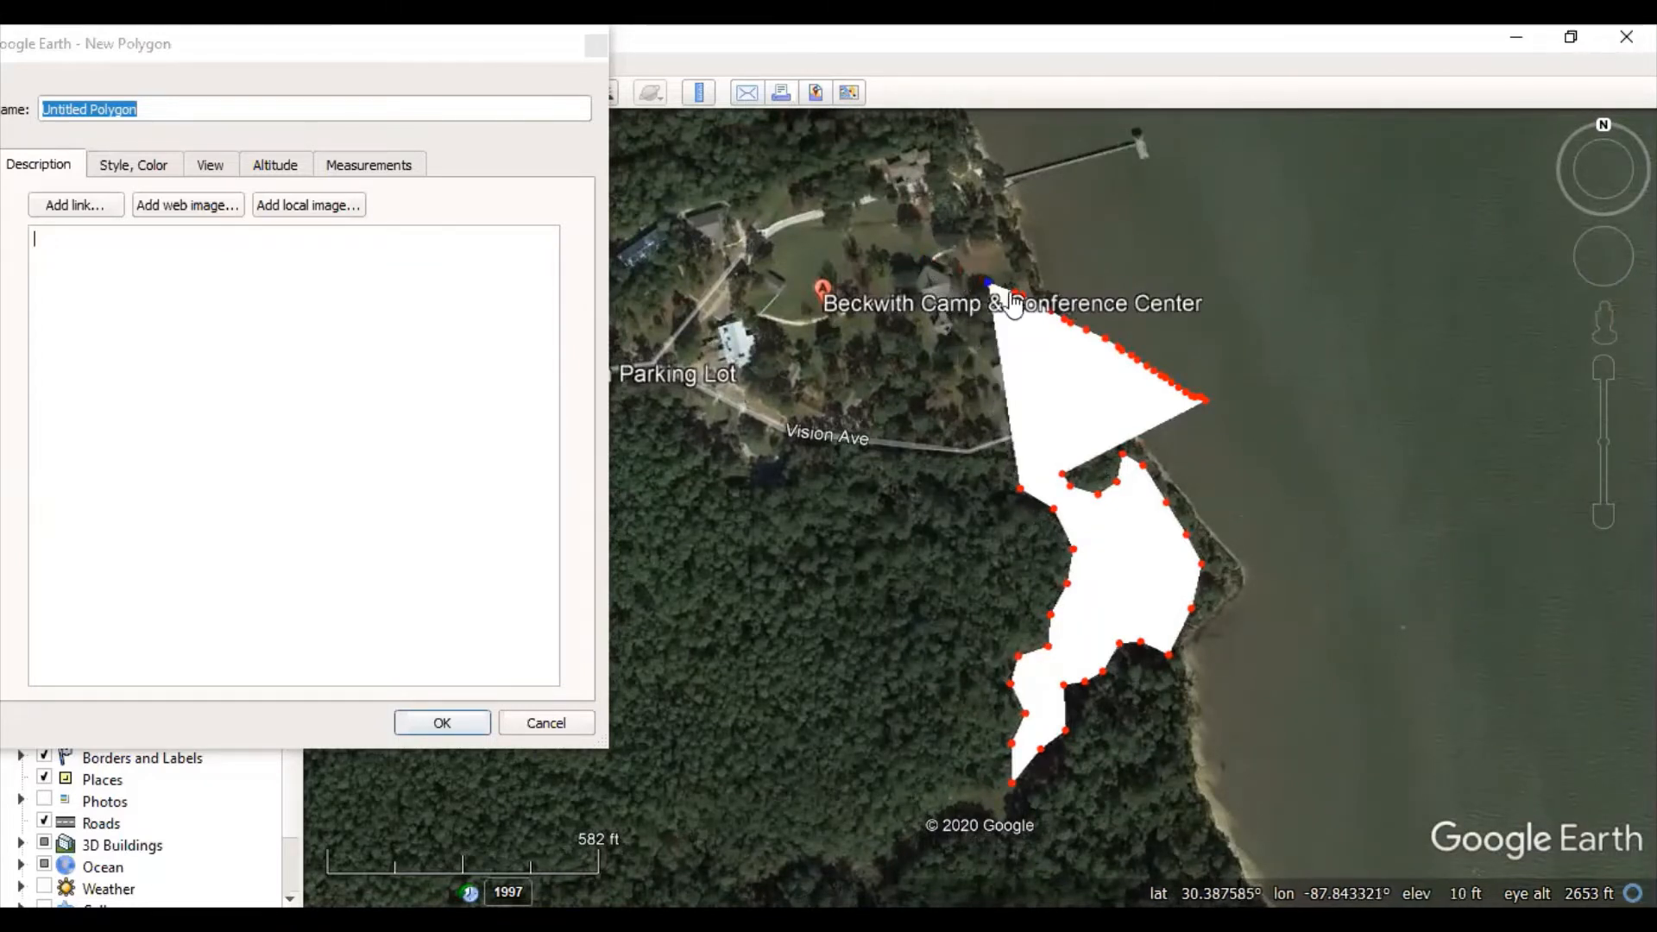
pyautogui.rightClick(989, 283)
pyautogui.rightClick(1005, 290)
pyautogui.rightClick(1022, 299)
pyautogui.rightClick(1038, 308)
pyautogui.rightClick(1048, 311)
pyautogui.rightClick(1060, 317)
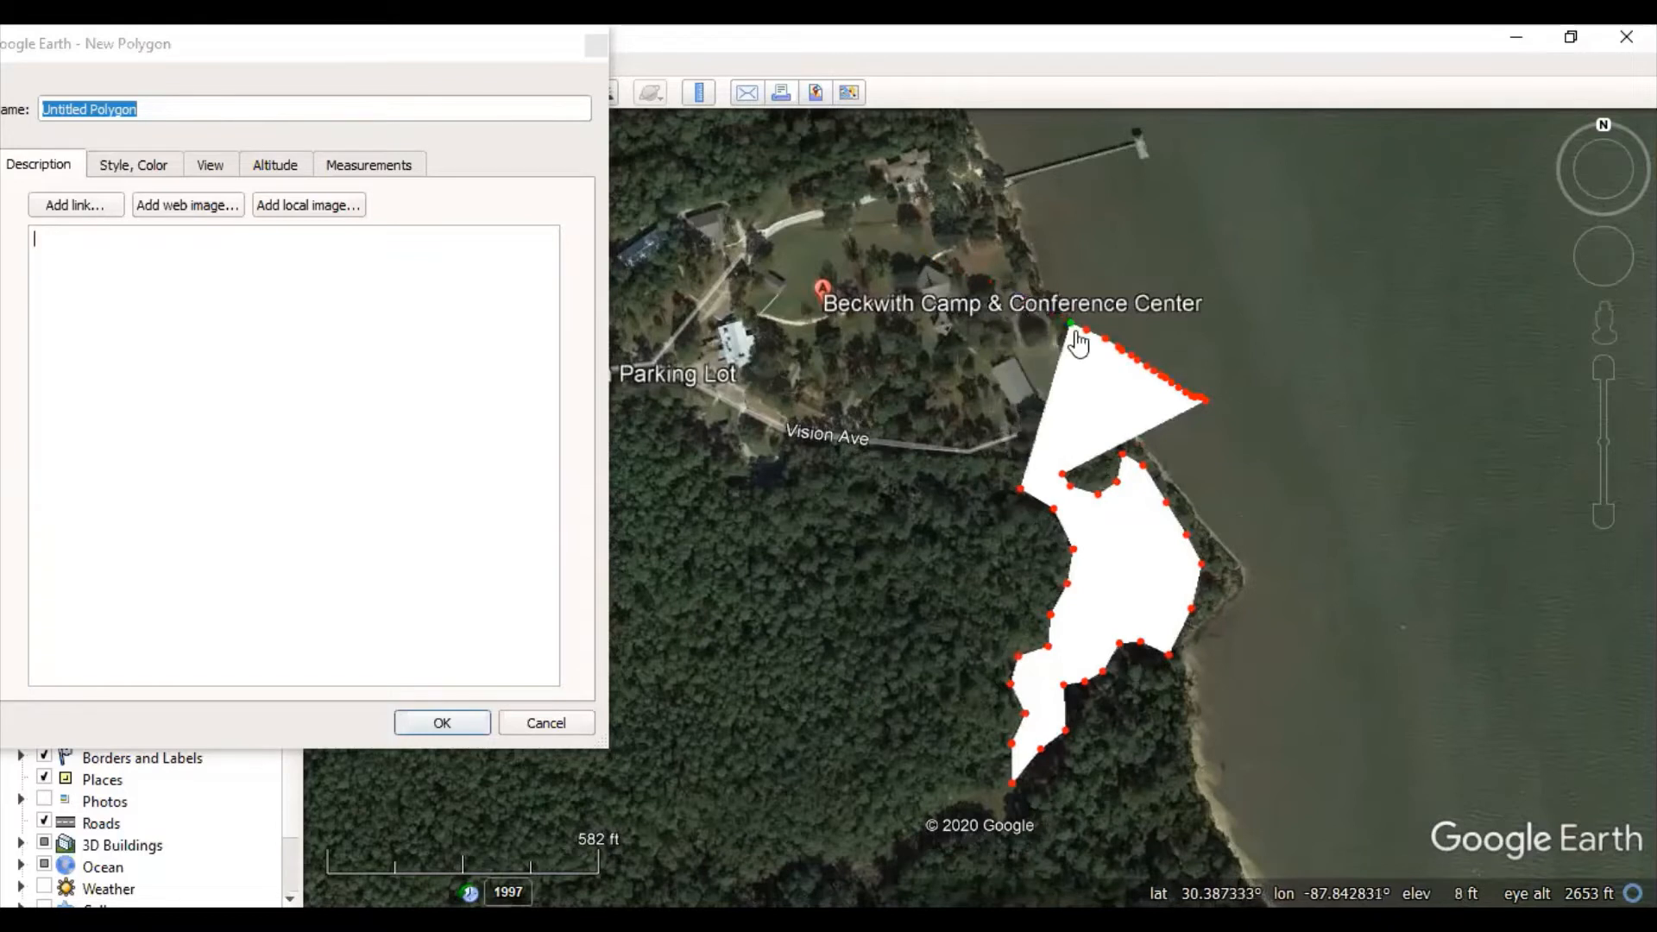
pyautogui.rightClick(1072, 327)
pyautogui.rightClick(1086, 330)
pyautogui.rightClick(1104, 339)
pyautogui.rightClick(1118, 346)
pyautogui.rightClick(1131, 355)
pyautogui.rightClick(1142, 362)
pyautogui.rightClick(1153, 370)
pyautogui.rightClick(1165, 379)
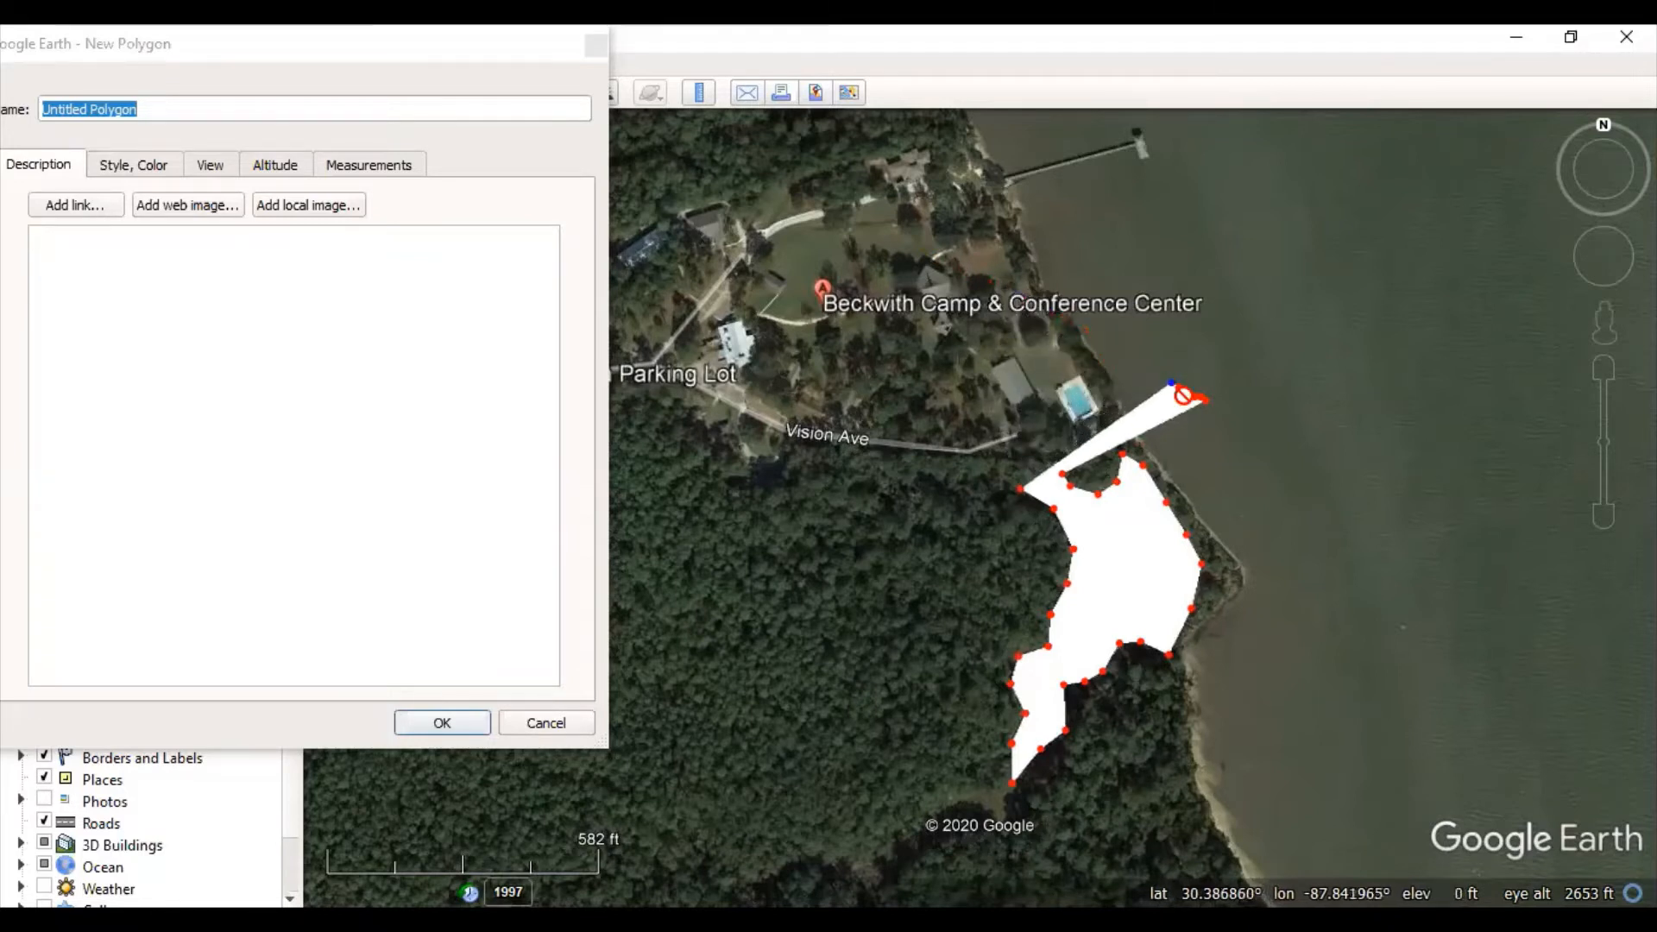
pyautogui.rightClick(1180, 393)
pyautogui.rightClick(1166, 402)
pyautogui.rightClick(1152, 412)
pyautogui.rightClick(1137, 422)
pyautogui.rightClick(1119, 431)
pyautogui.rightClick(1098, 440)
pyautogui.rightClick(1073, 448)
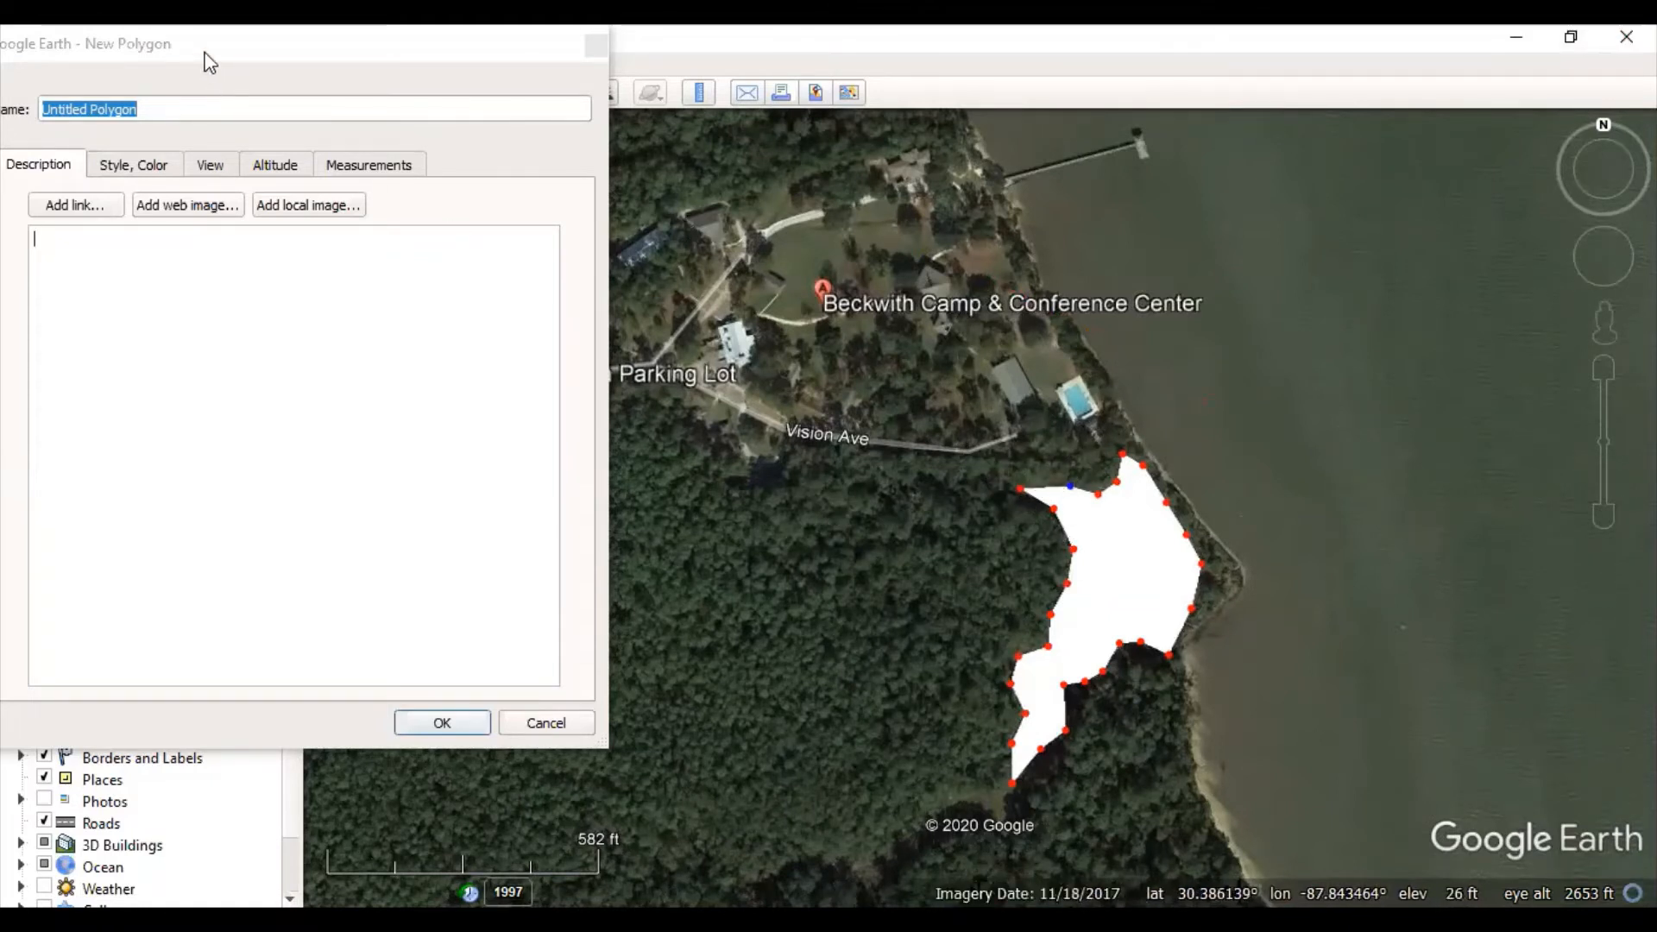
# - Rename the polygon to Marsh
pyautogui.click(252, 42)
pyautogui.moveTo(258, 56); pyautogui.dragTo(672, 124)
pyautogui.click(596, 178)
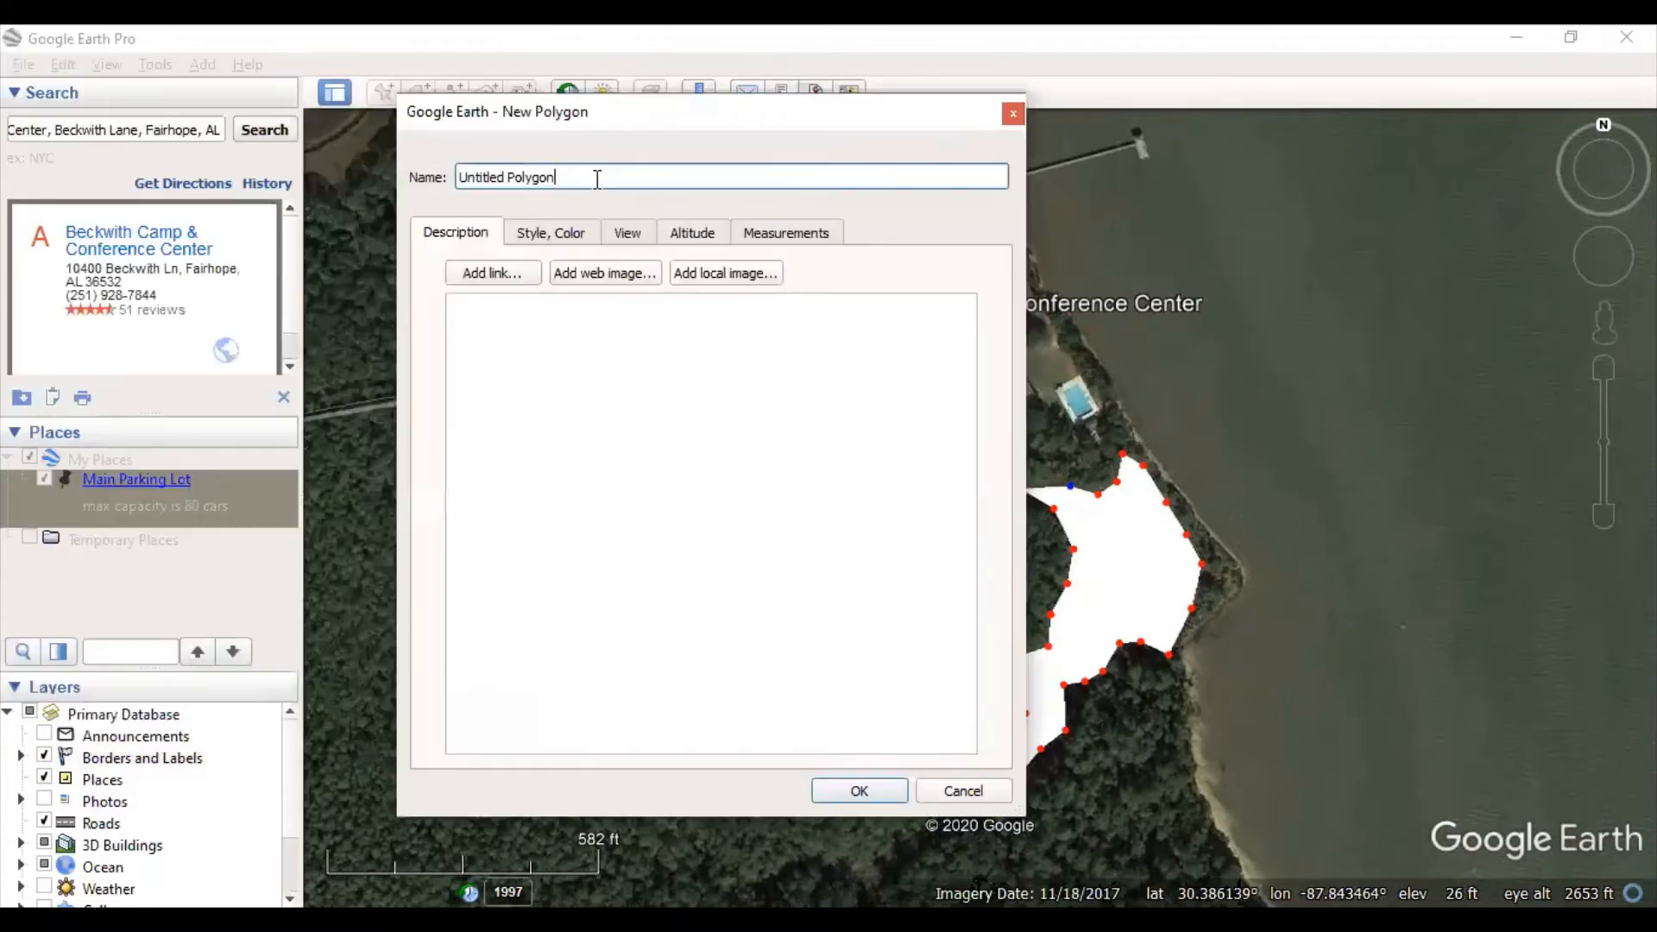
pyautogui.tripleClick(559, 181)
pyautogui.write('Marsh')
# - Set the polygon's area colour to light green #aaff7f and save it to My Places
pyautogui.click(535, 235)
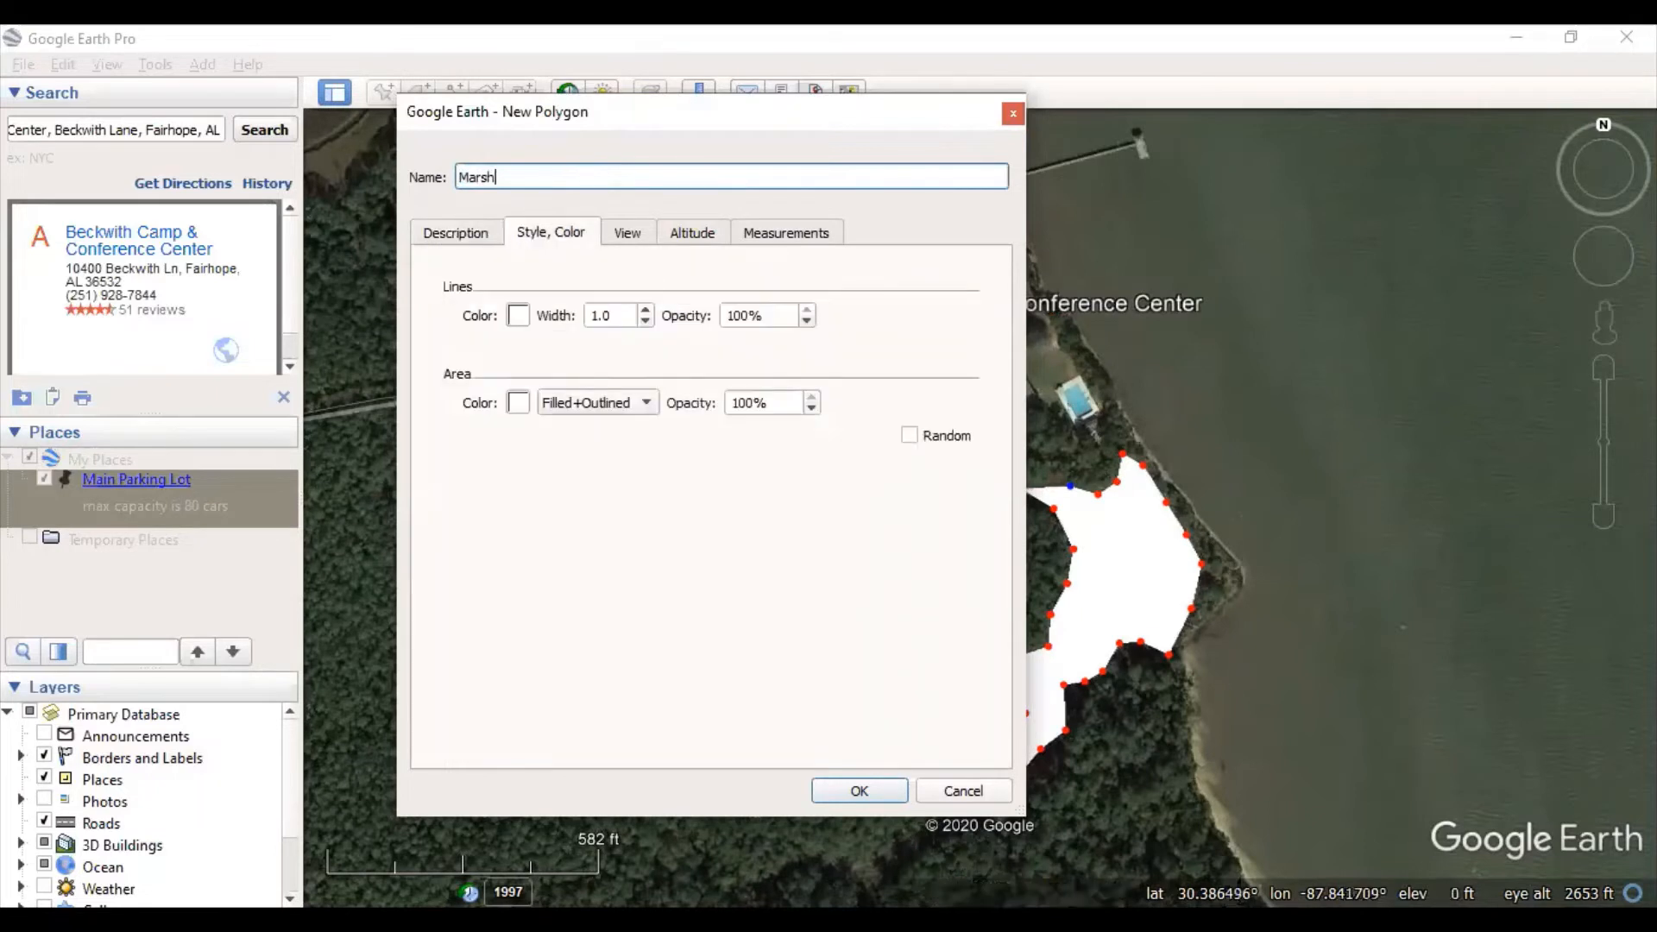
pyautogui.click(521, 316)
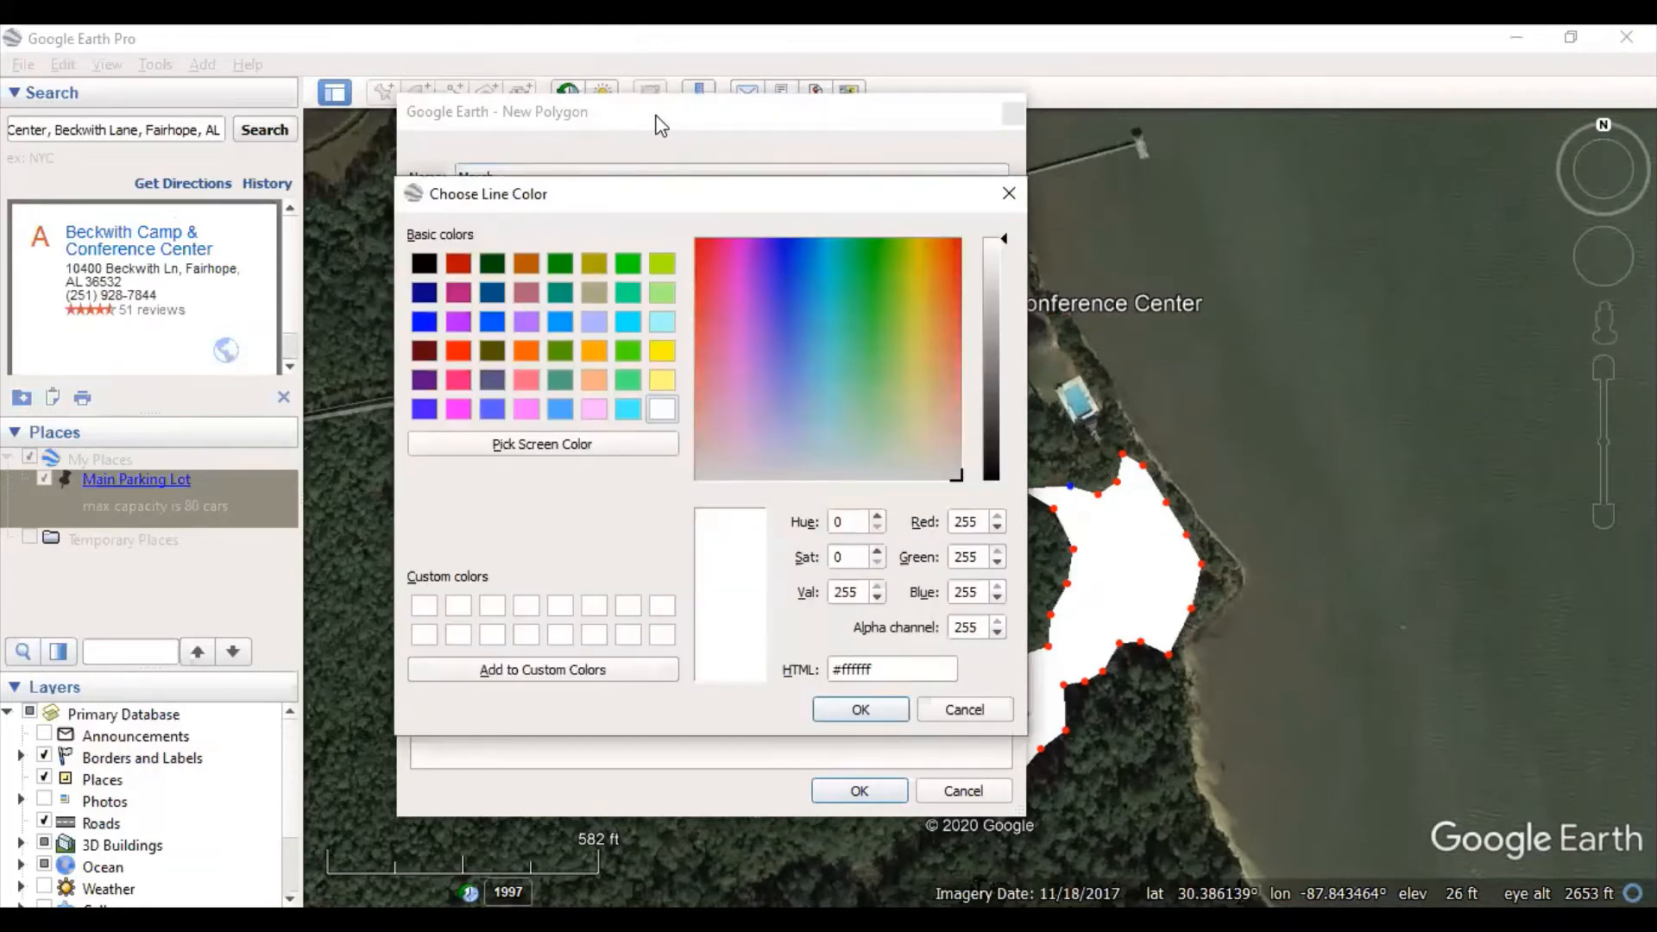
pyautogui.click(848, 713)
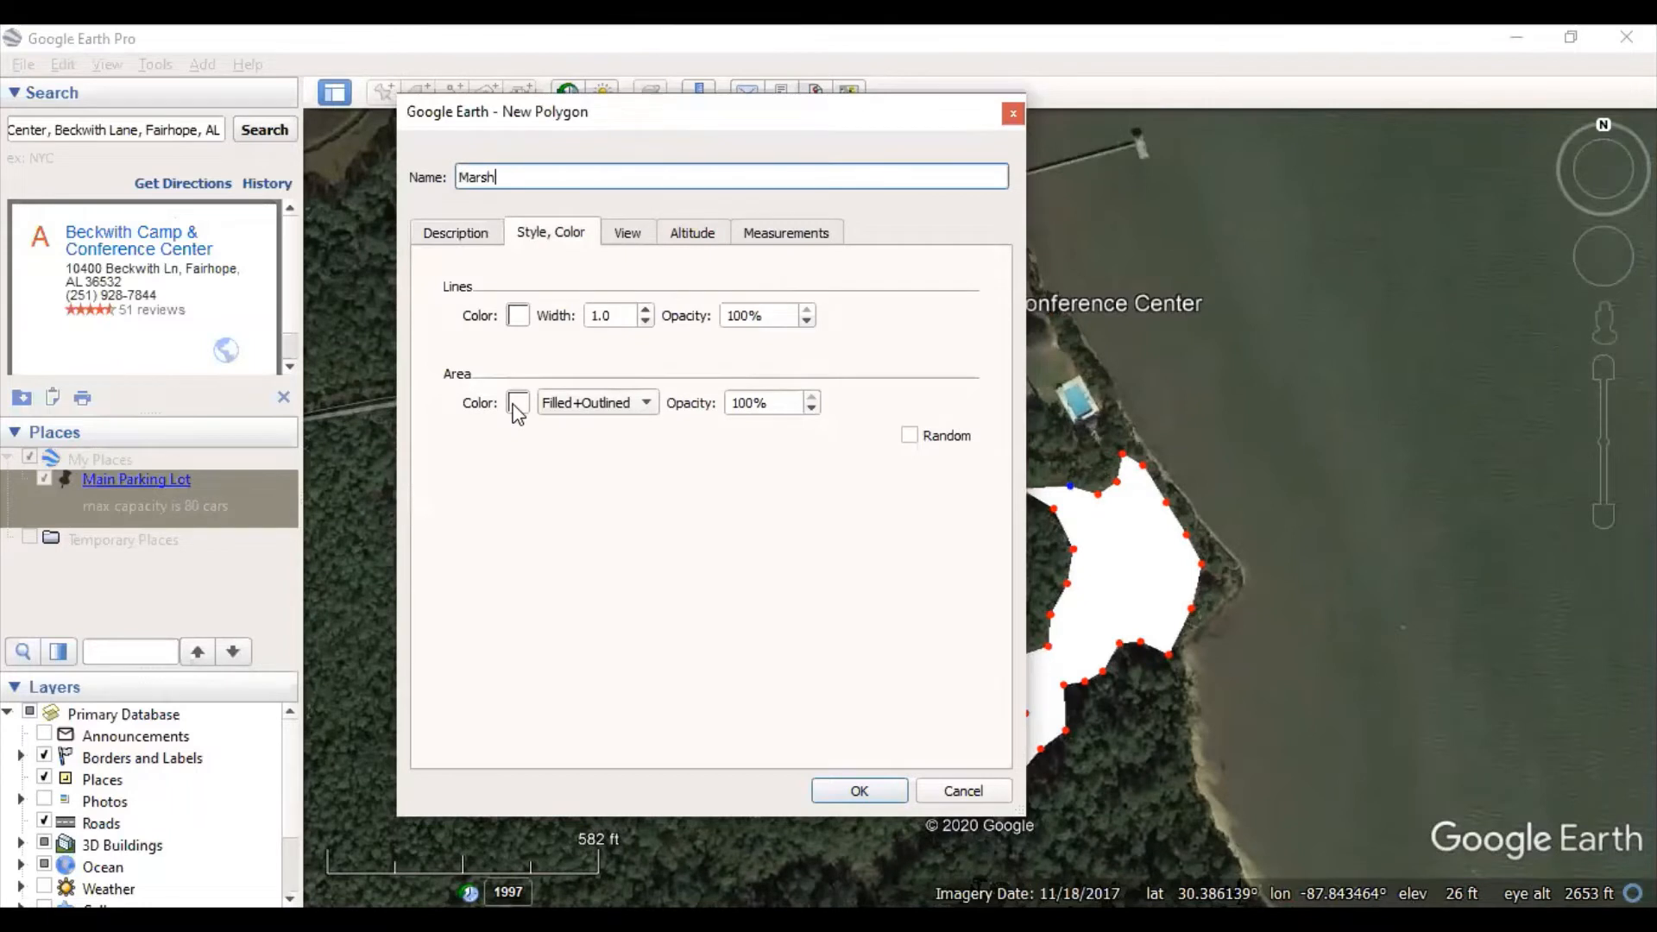
pyautogui.click(518, 404)
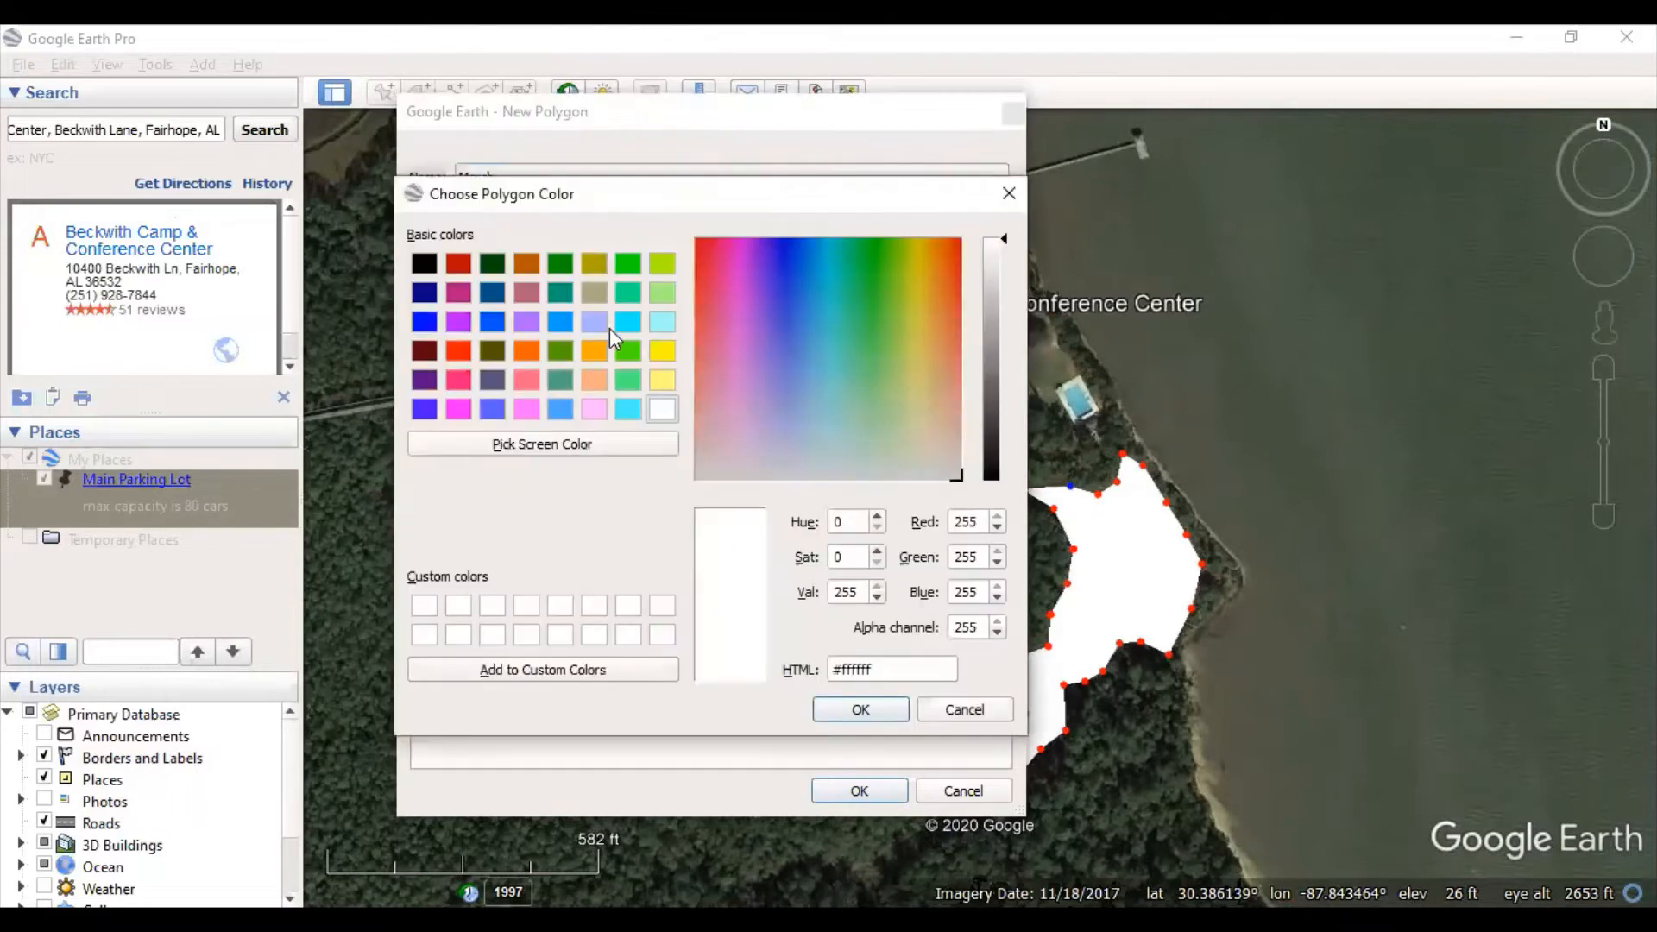
pyautogui.click(661, 293)
pyautogui.click(860, 710)
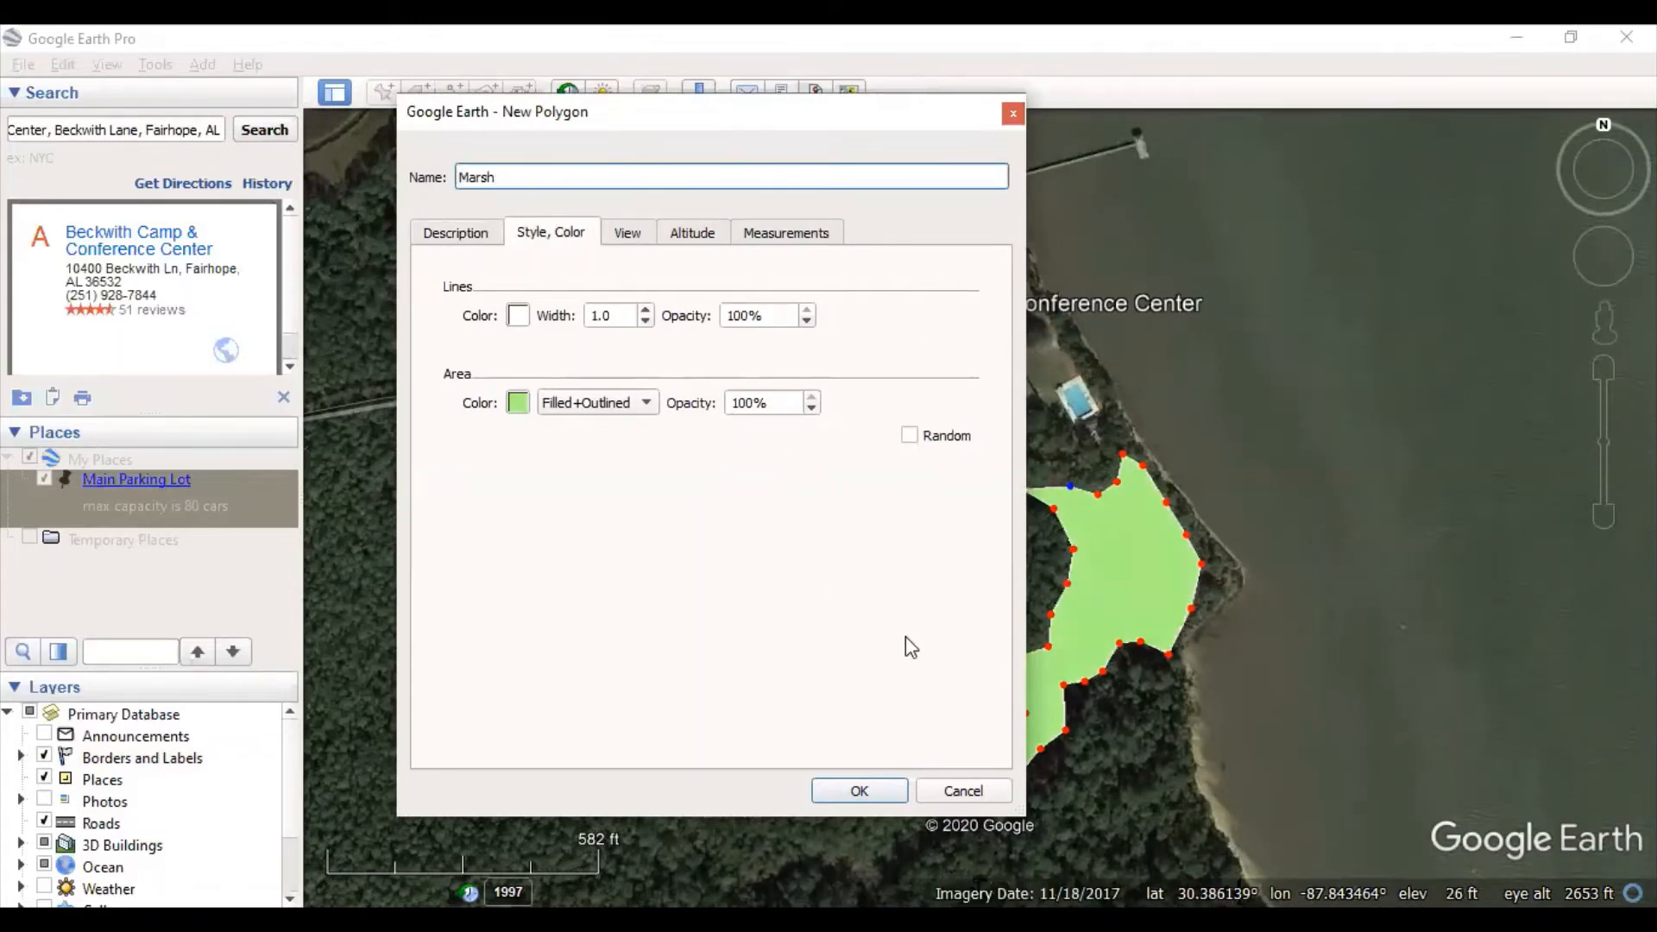
pyautogui.click(858, 790)
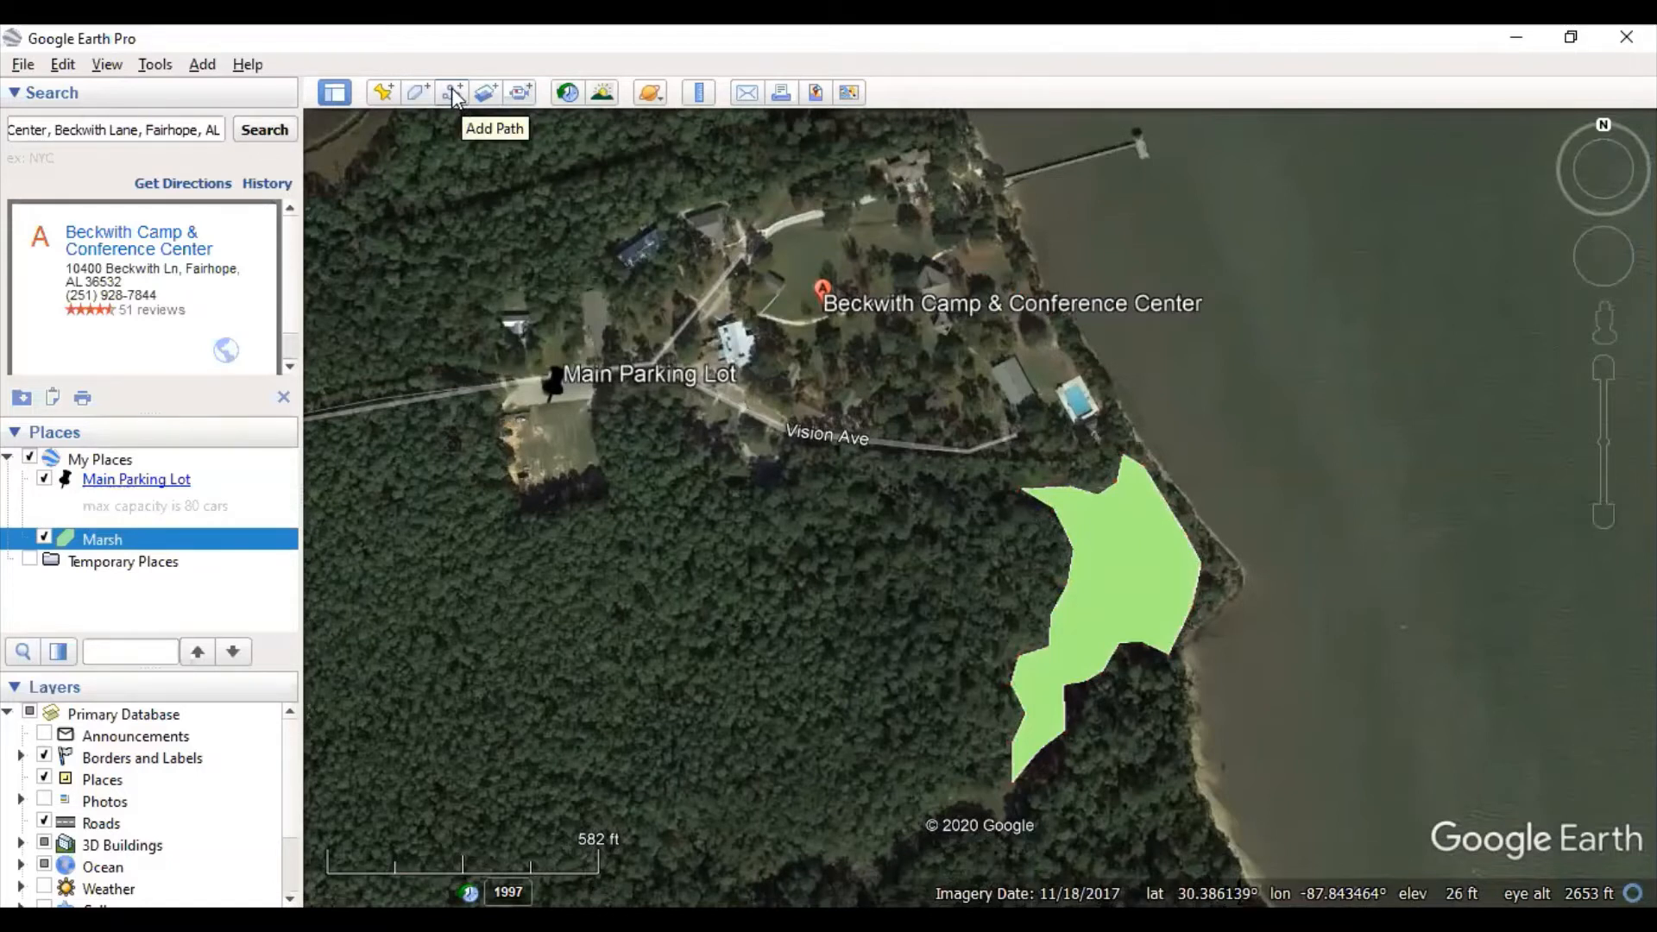
# - Start a new path and pan north so the dock and camp roads are visible
pyautogui.click(452, 93)
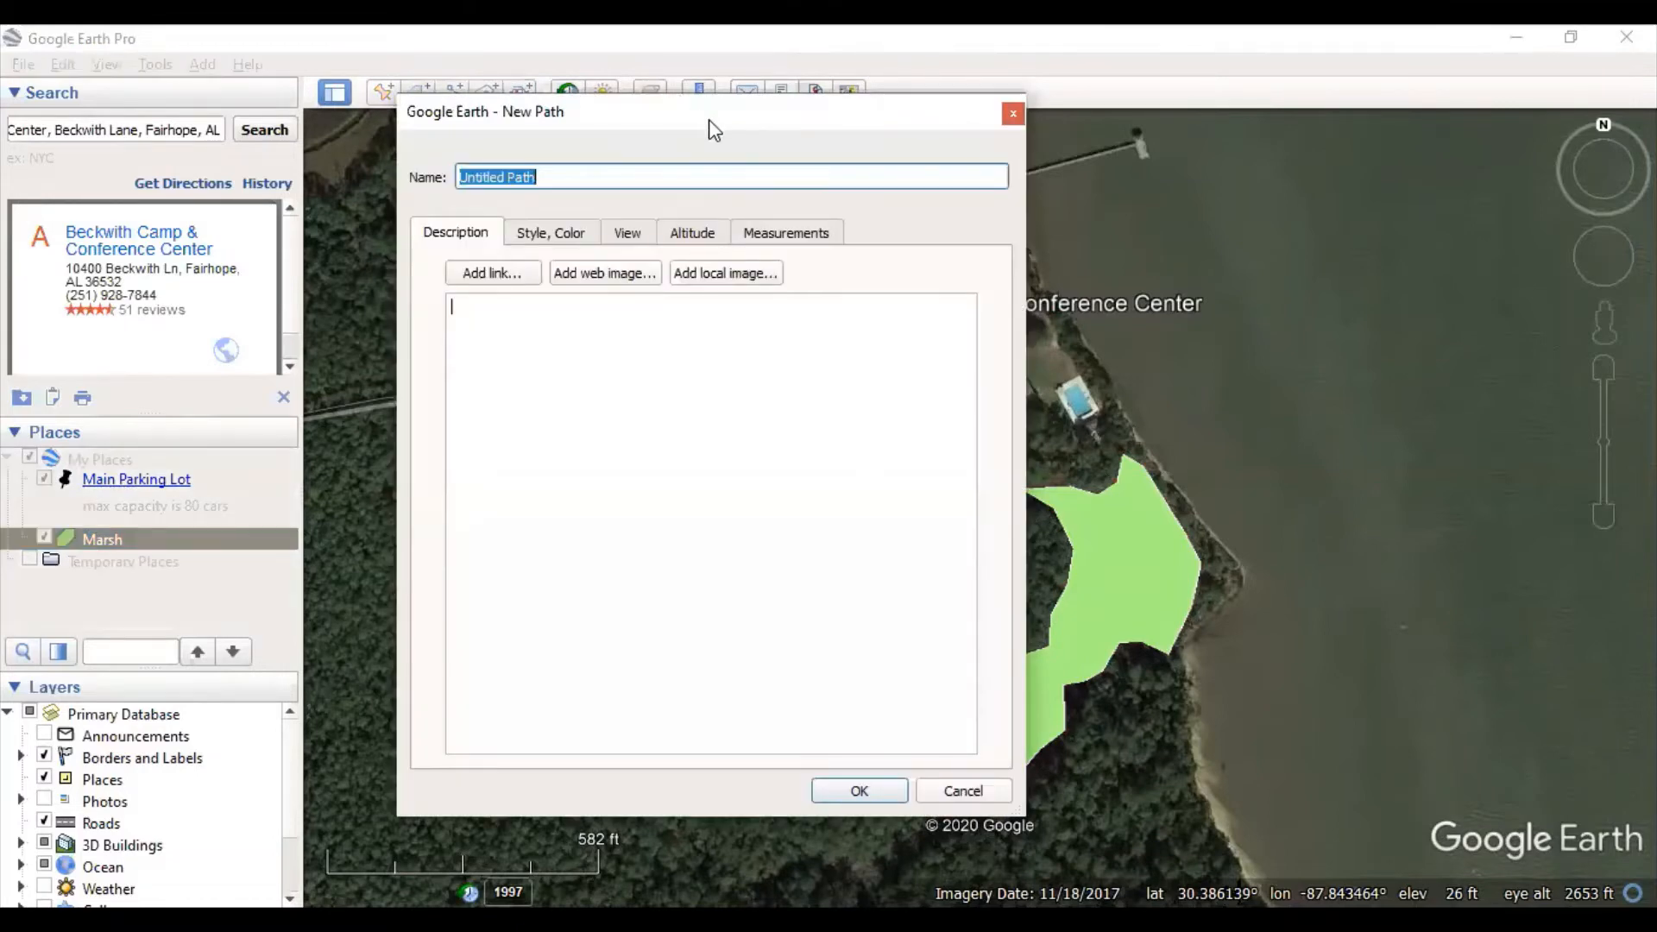
pyautogui.moveTo(708, 120); pyautogui.dragTo(1179, 760)
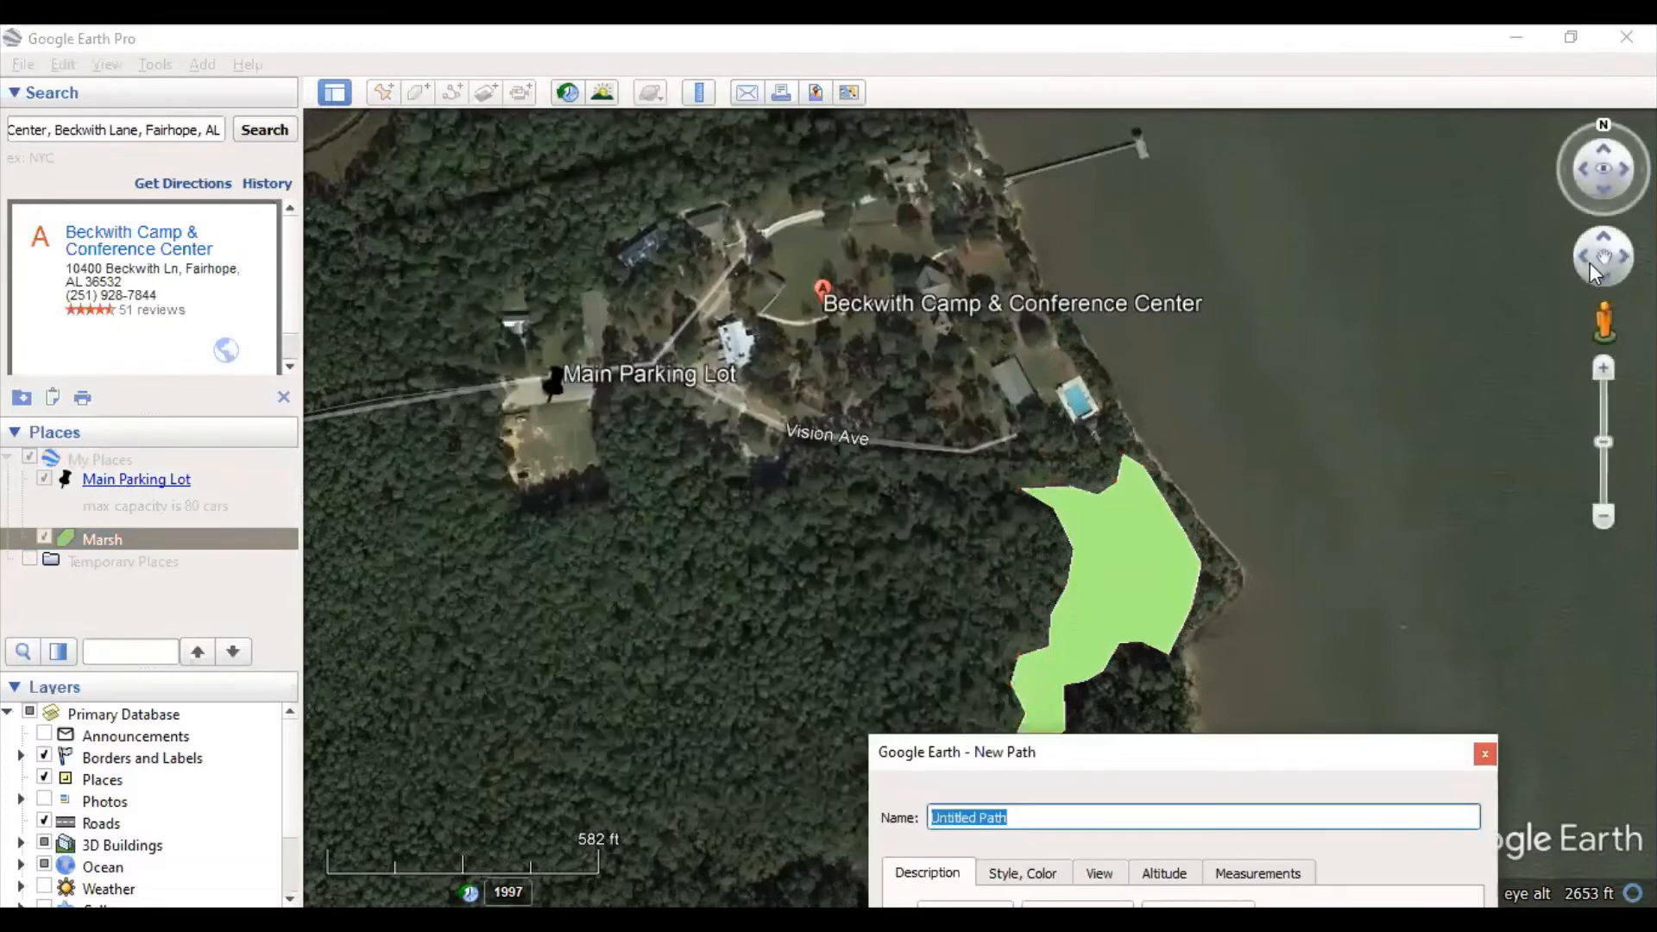
pyautogui.click(1584, 261)
pyautogui.moveTo(1584, 261); pyautogui.dragTo(1599, 267)
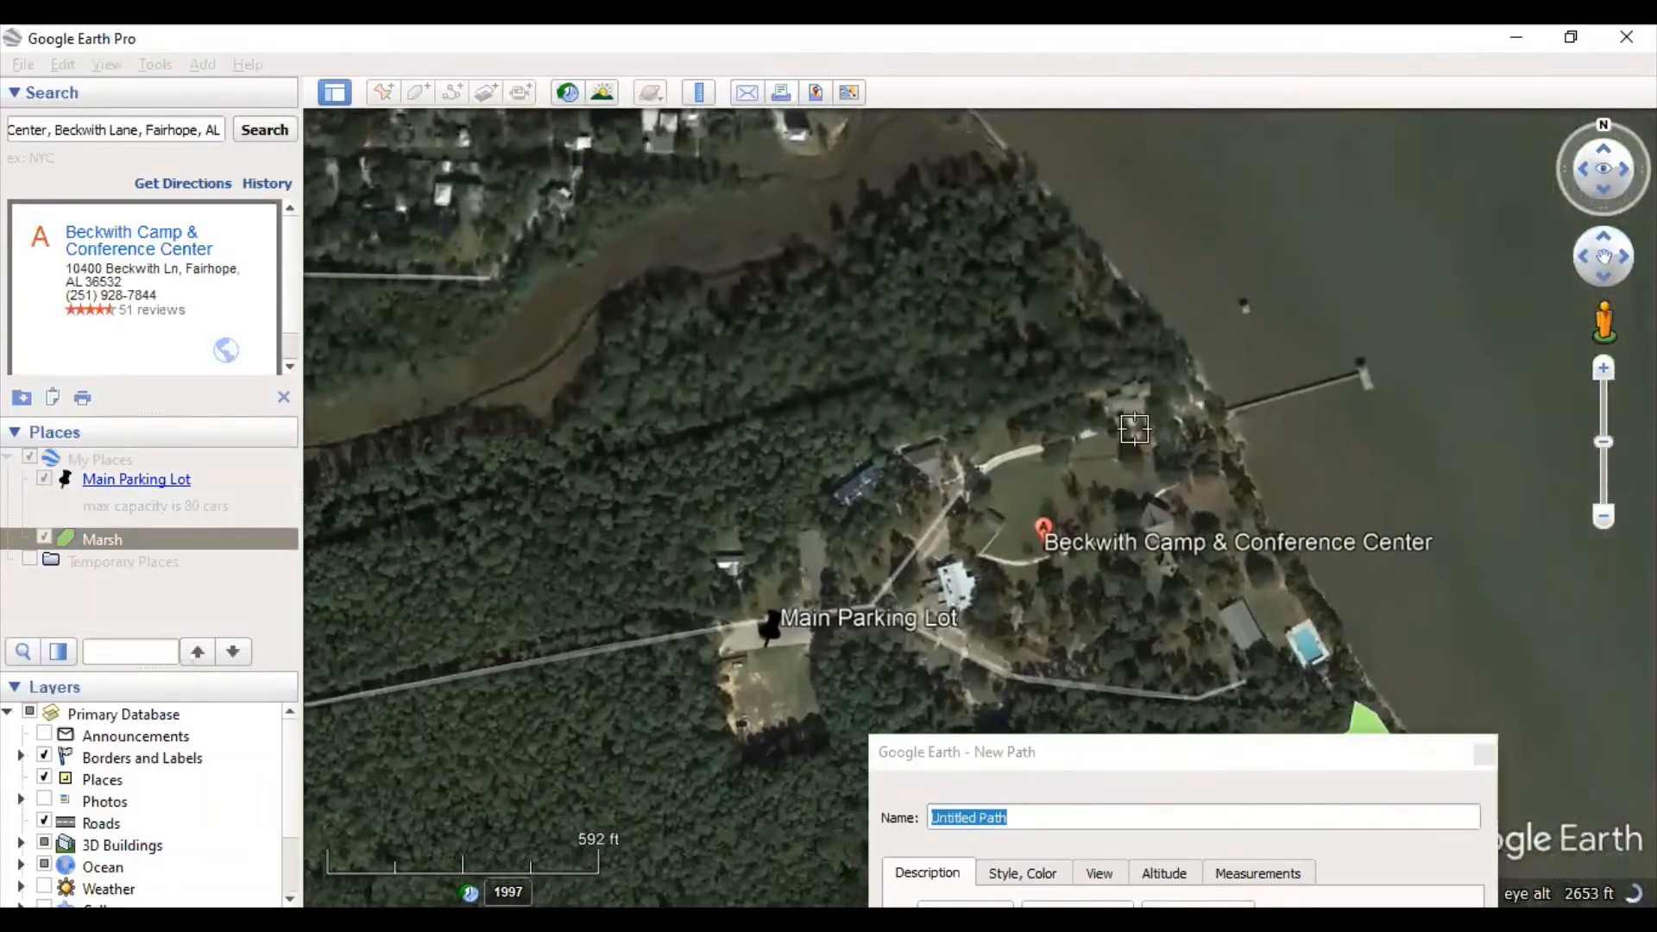
pyautogui.click(1157, 765)
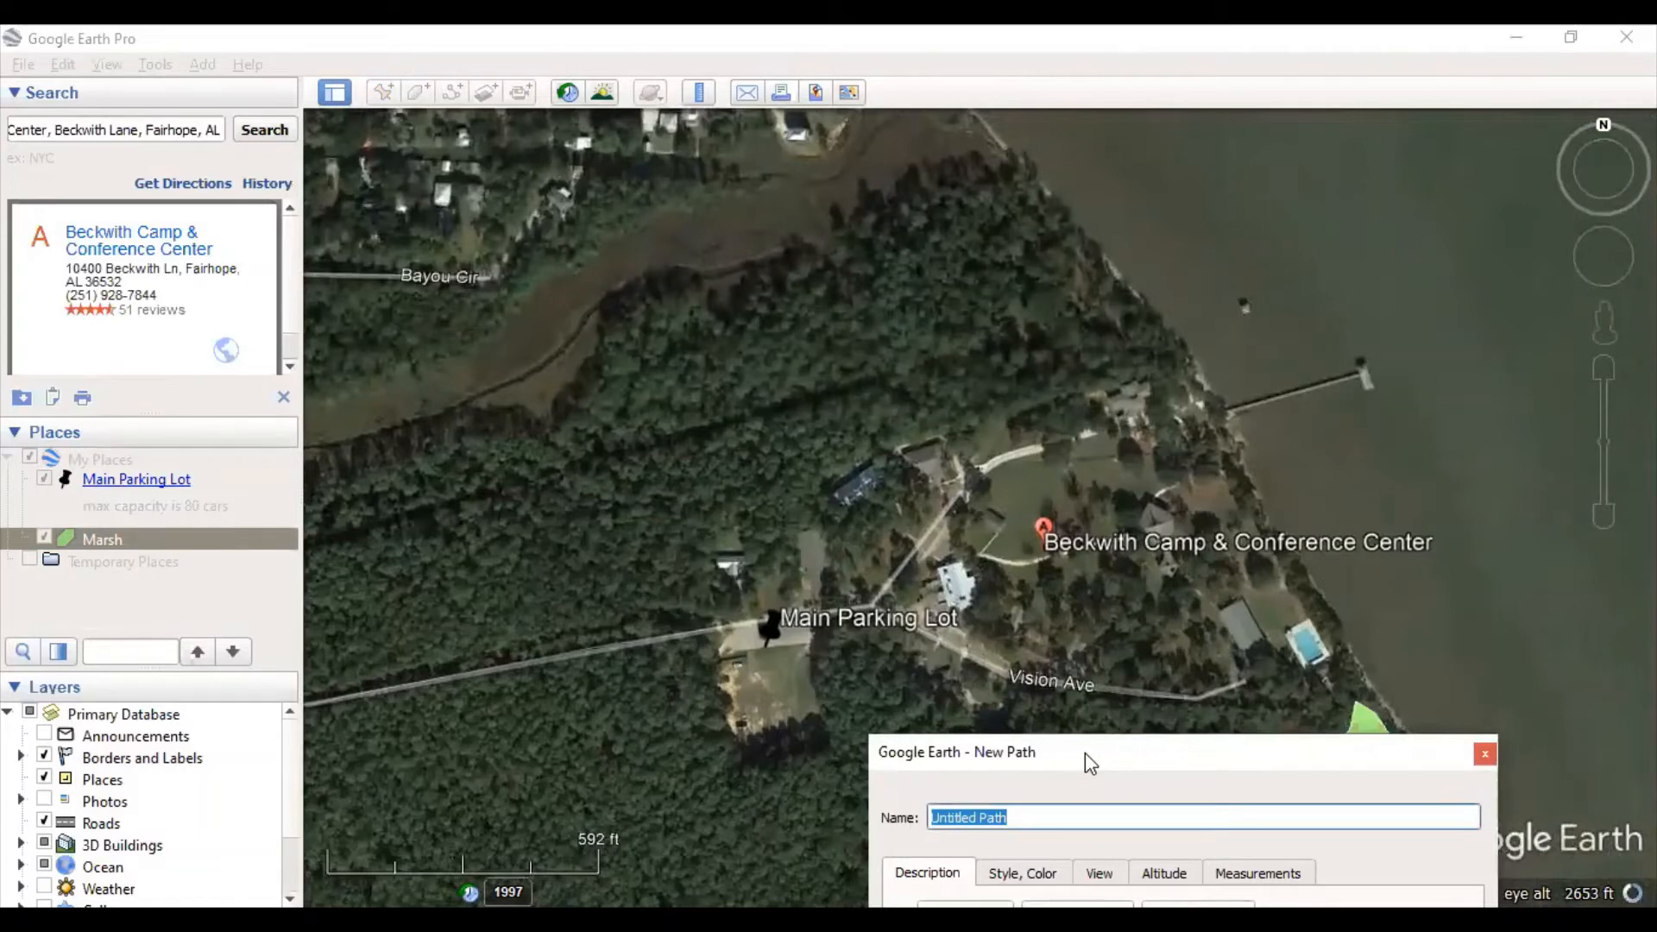
pyautogui.moveTo(1085, 752); pyautogui.dragTo(324, 134)
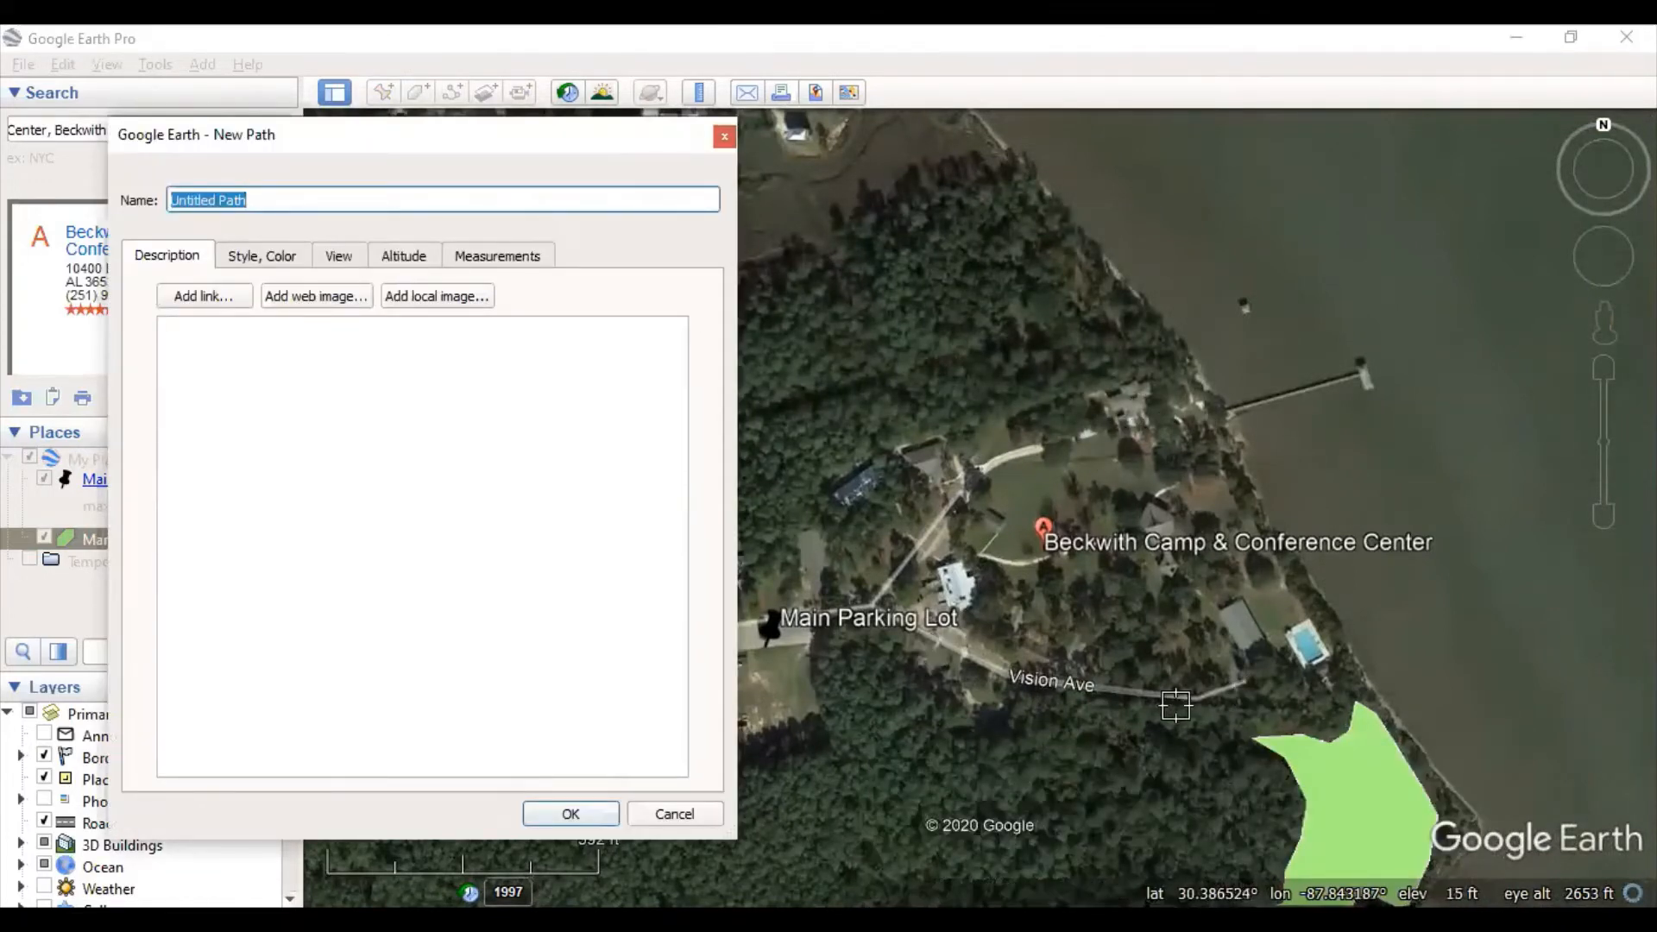
# - Trace the path from the dock end along the road south toward Main Parking Lot
pyautogui.click(1199, 405)
pyautogui.click(1176, 418)
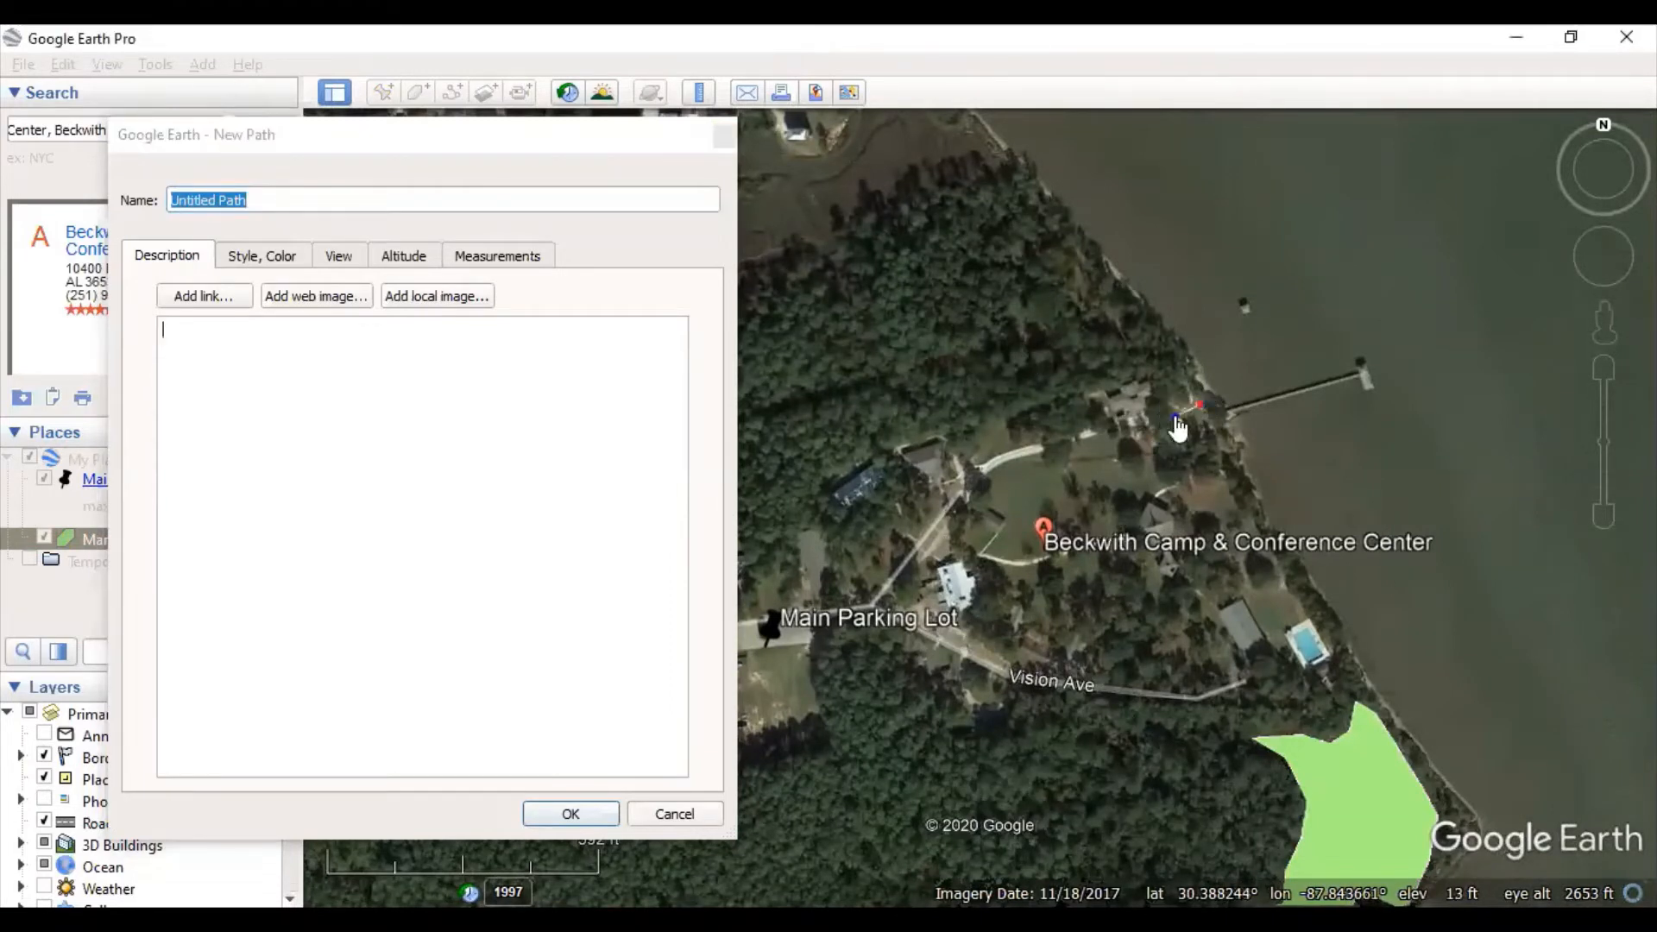
pyautogui.click(1110, 425)
pyautogui.click(1064, 440)
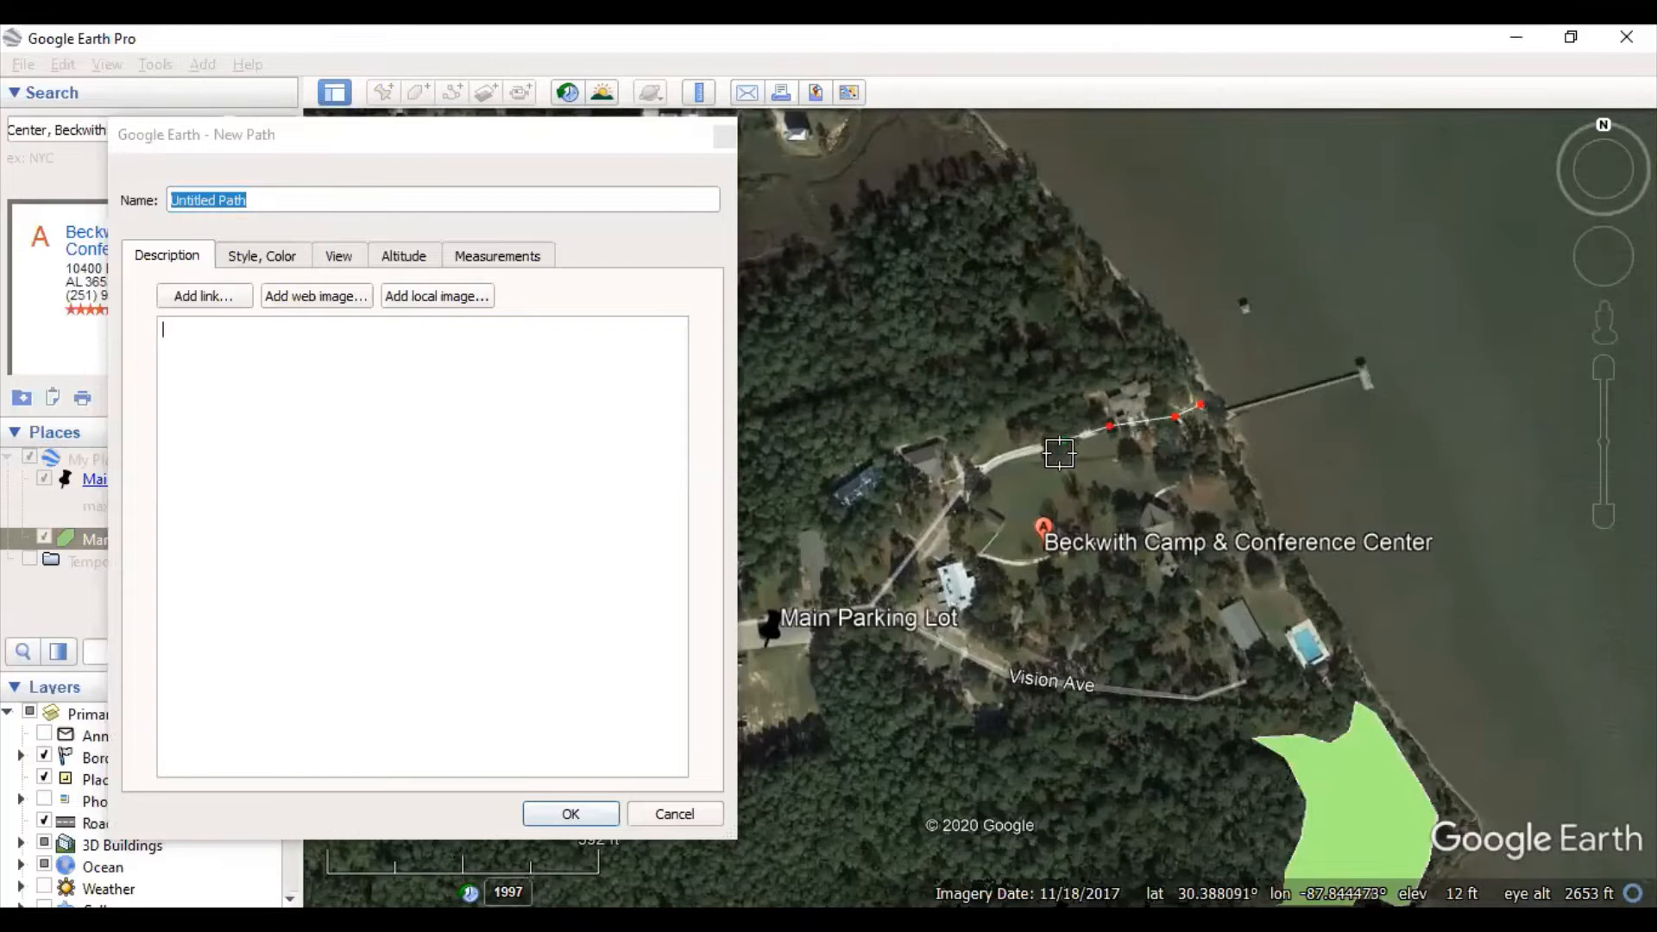
pyautogui.click(1012, 458)
pyautogui.click(967, 477)
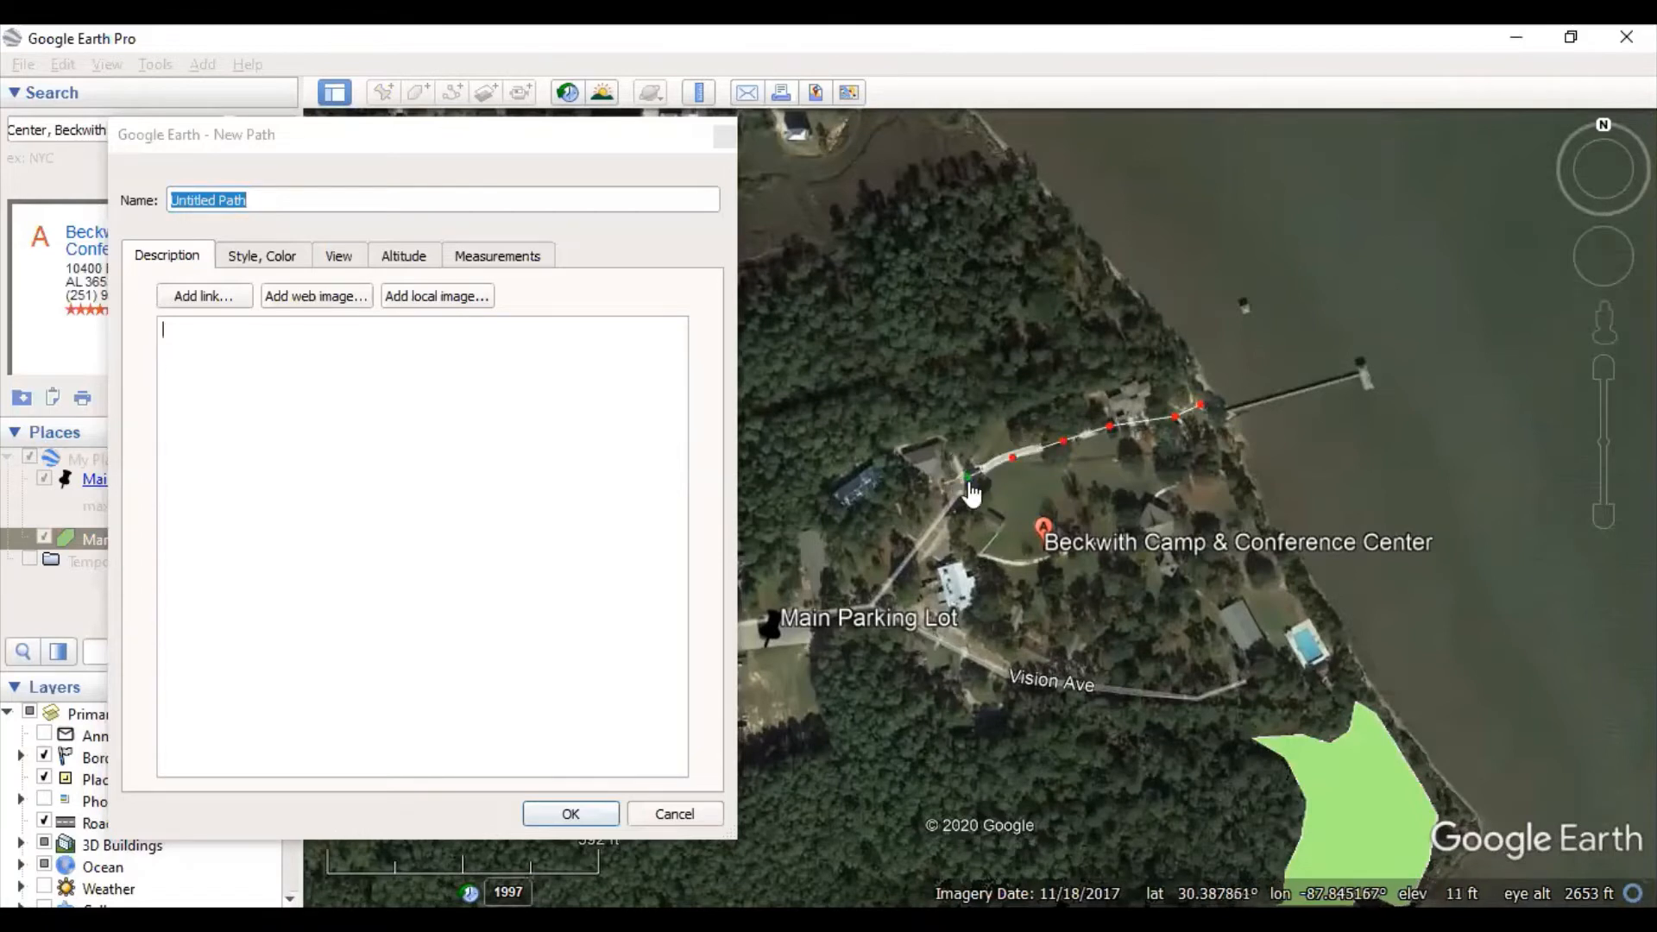
pyautogui.click(933, 522)
pyautogui.click(890, 572)
pyautogui.click(870, 608)
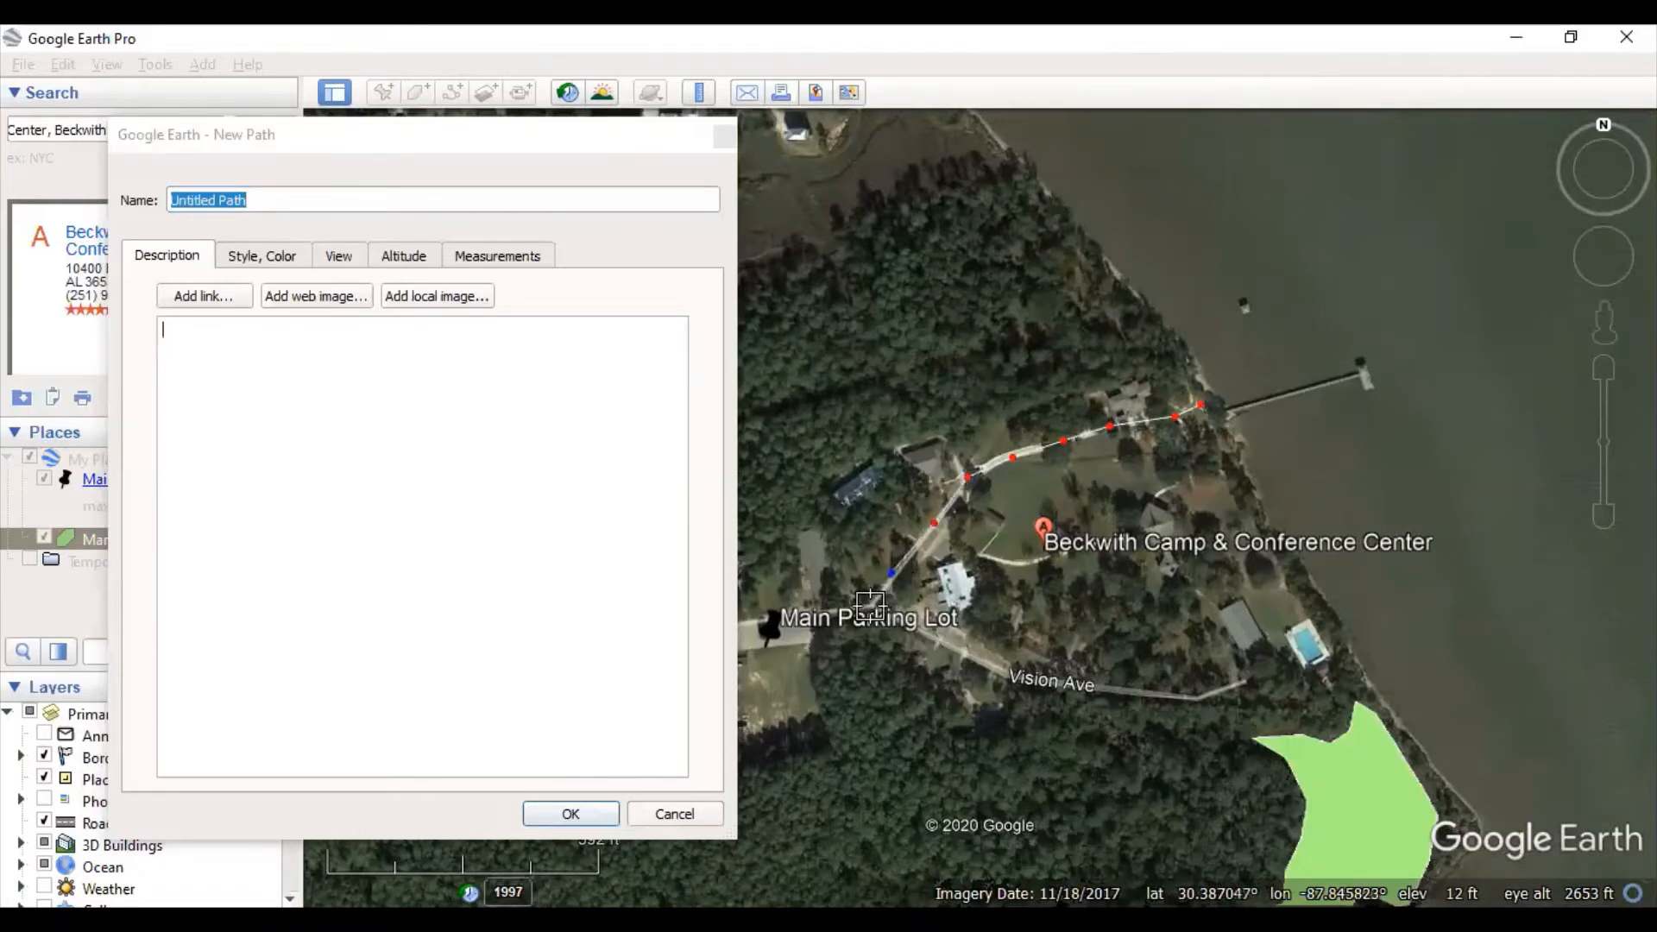
pyautogui.click(877, 656)
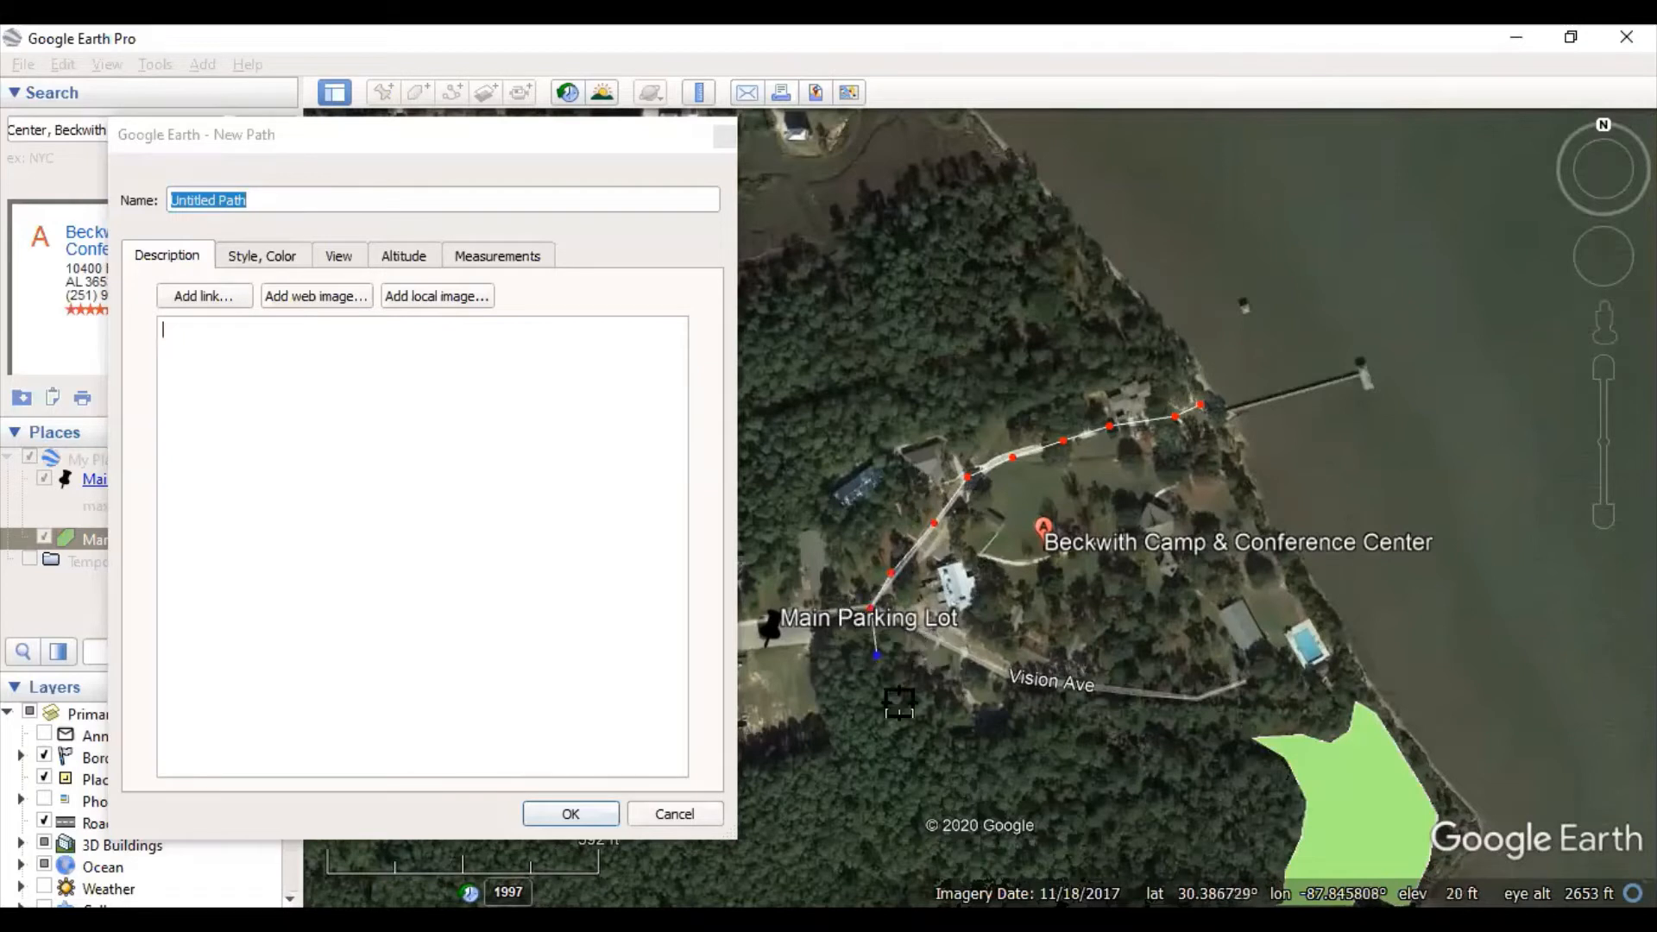
pyautogui.click(905, 717)
pyautogui.click(964, 686)
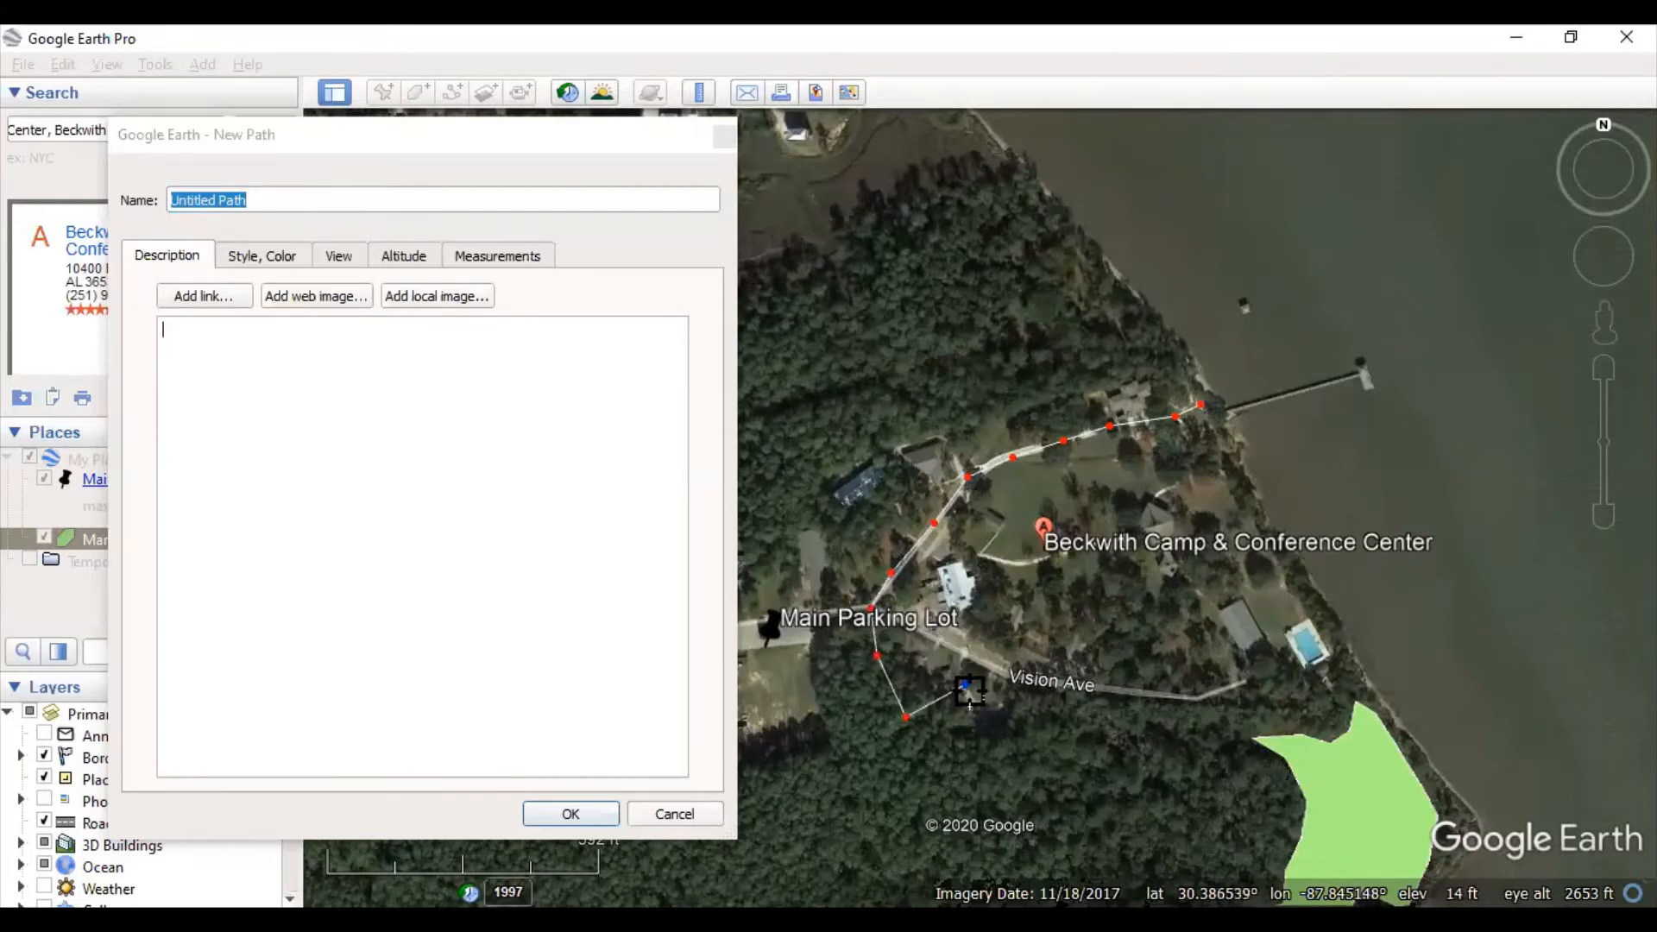
# - Remove the misplaced points and extend the path east along Vision Ave to the pool
pyautogui.rightClick(964, 687)
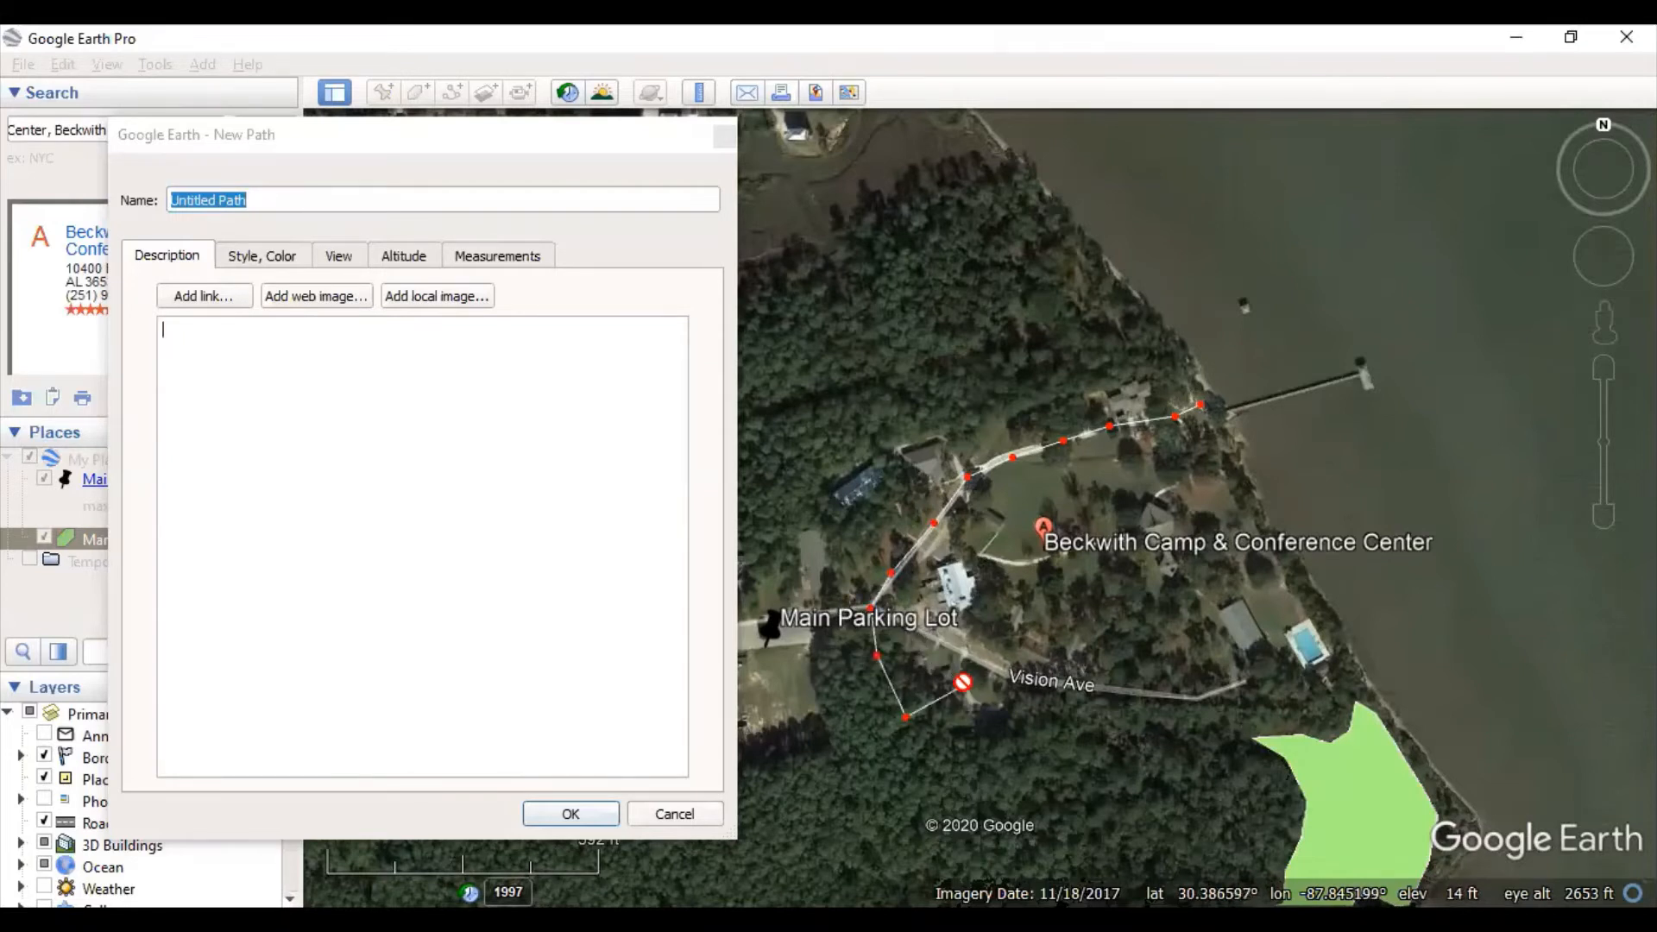
pyautogui.rightClick(904, 712)
pyautogui.rightClick(877, 656)
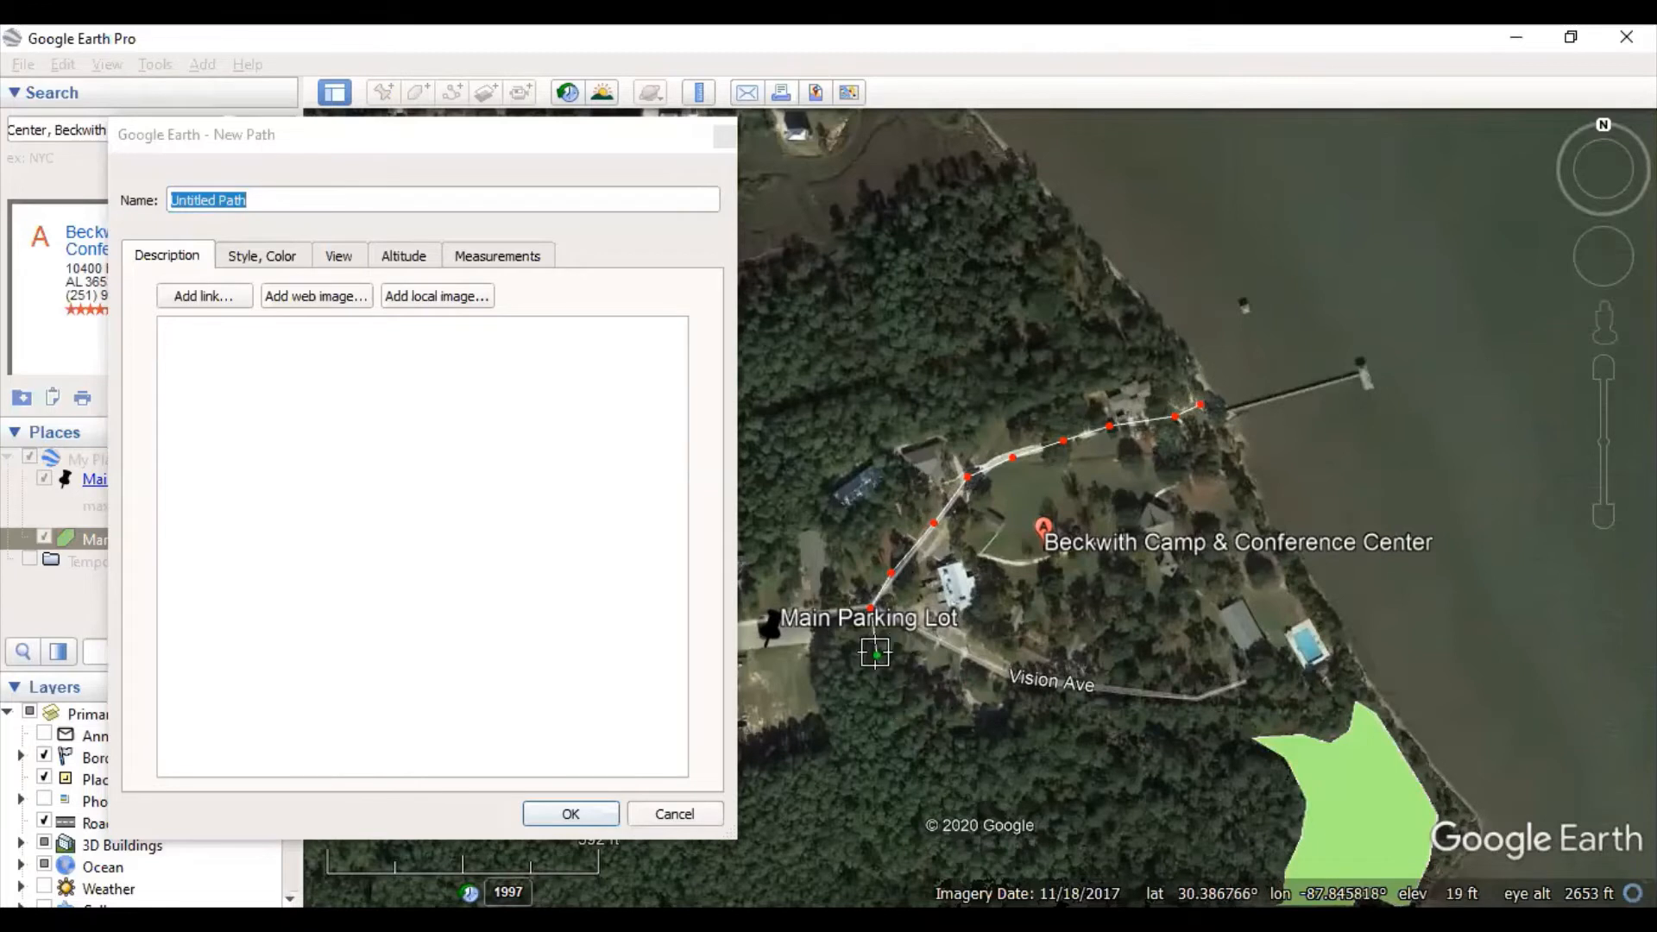
pyautogui.click(928, 636)
pyautogui.click(995, 667)
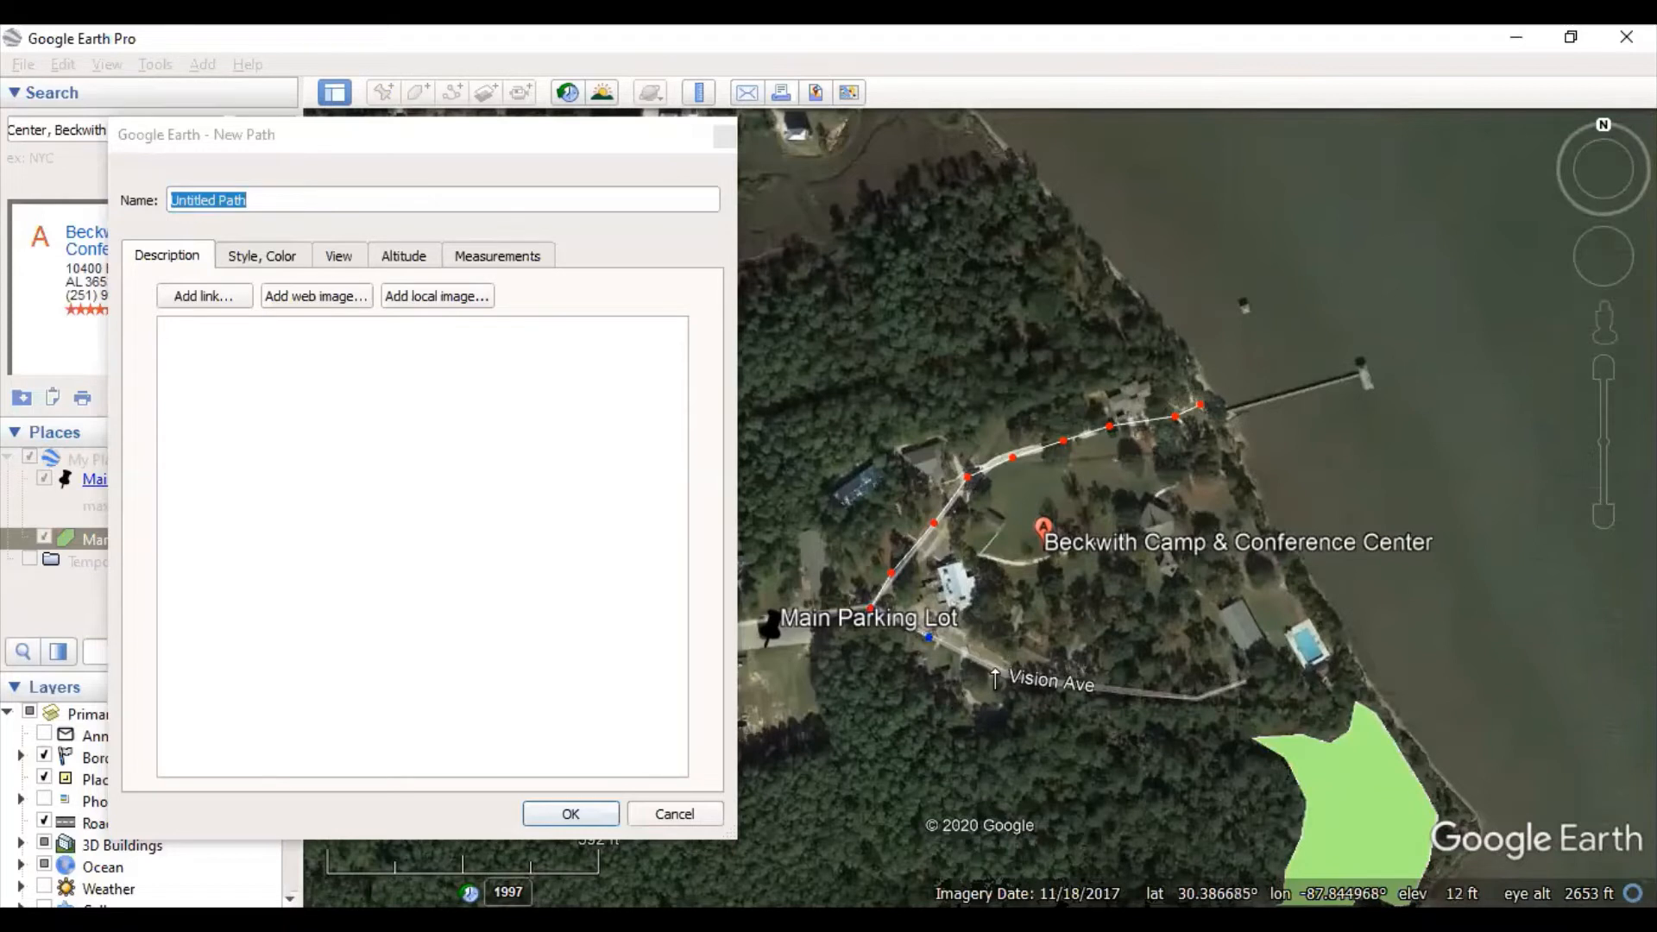
pyautogui.click(1159, 695)
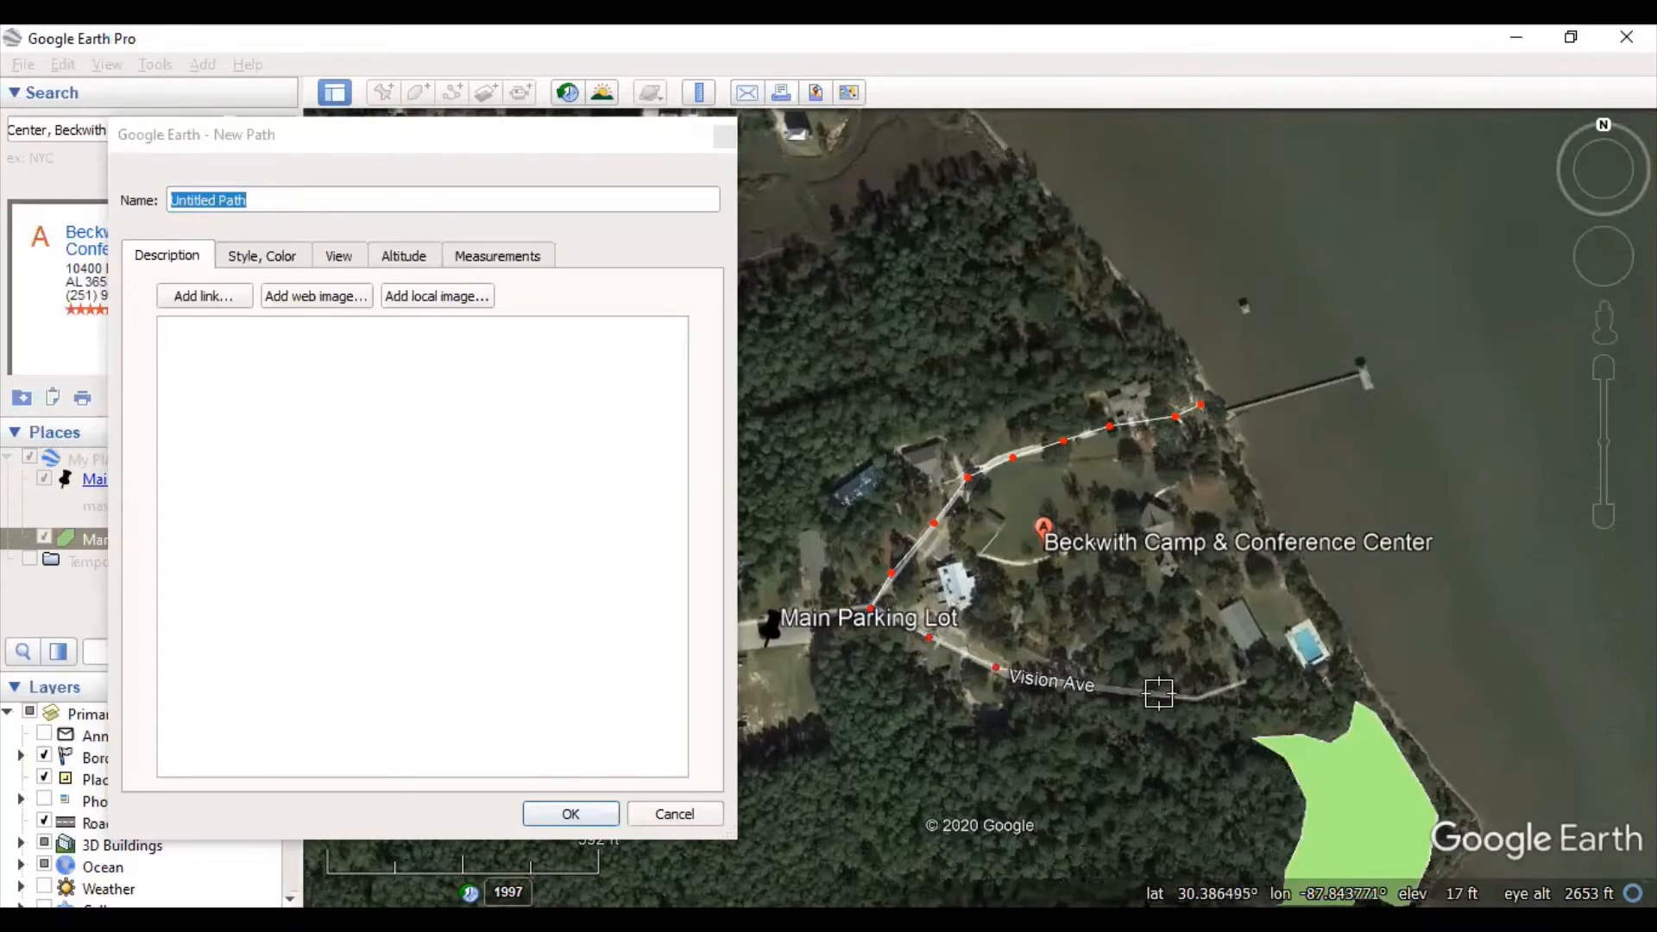
pyautogui.click(1197, 698)
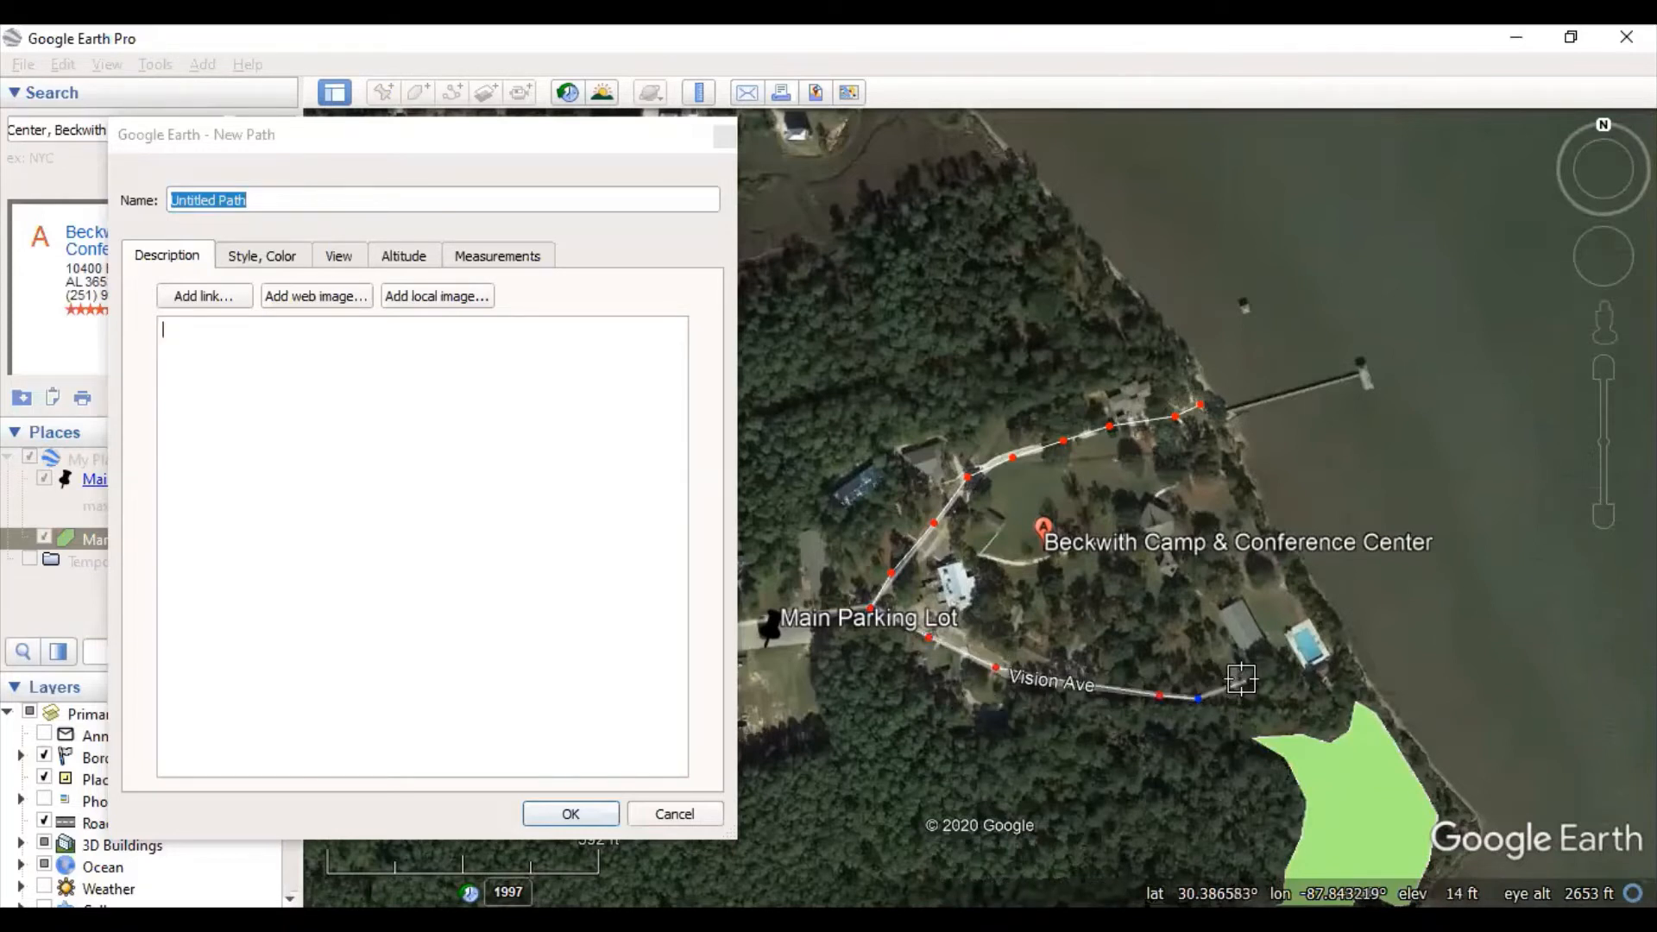
pyautogui.click(1245, 680)
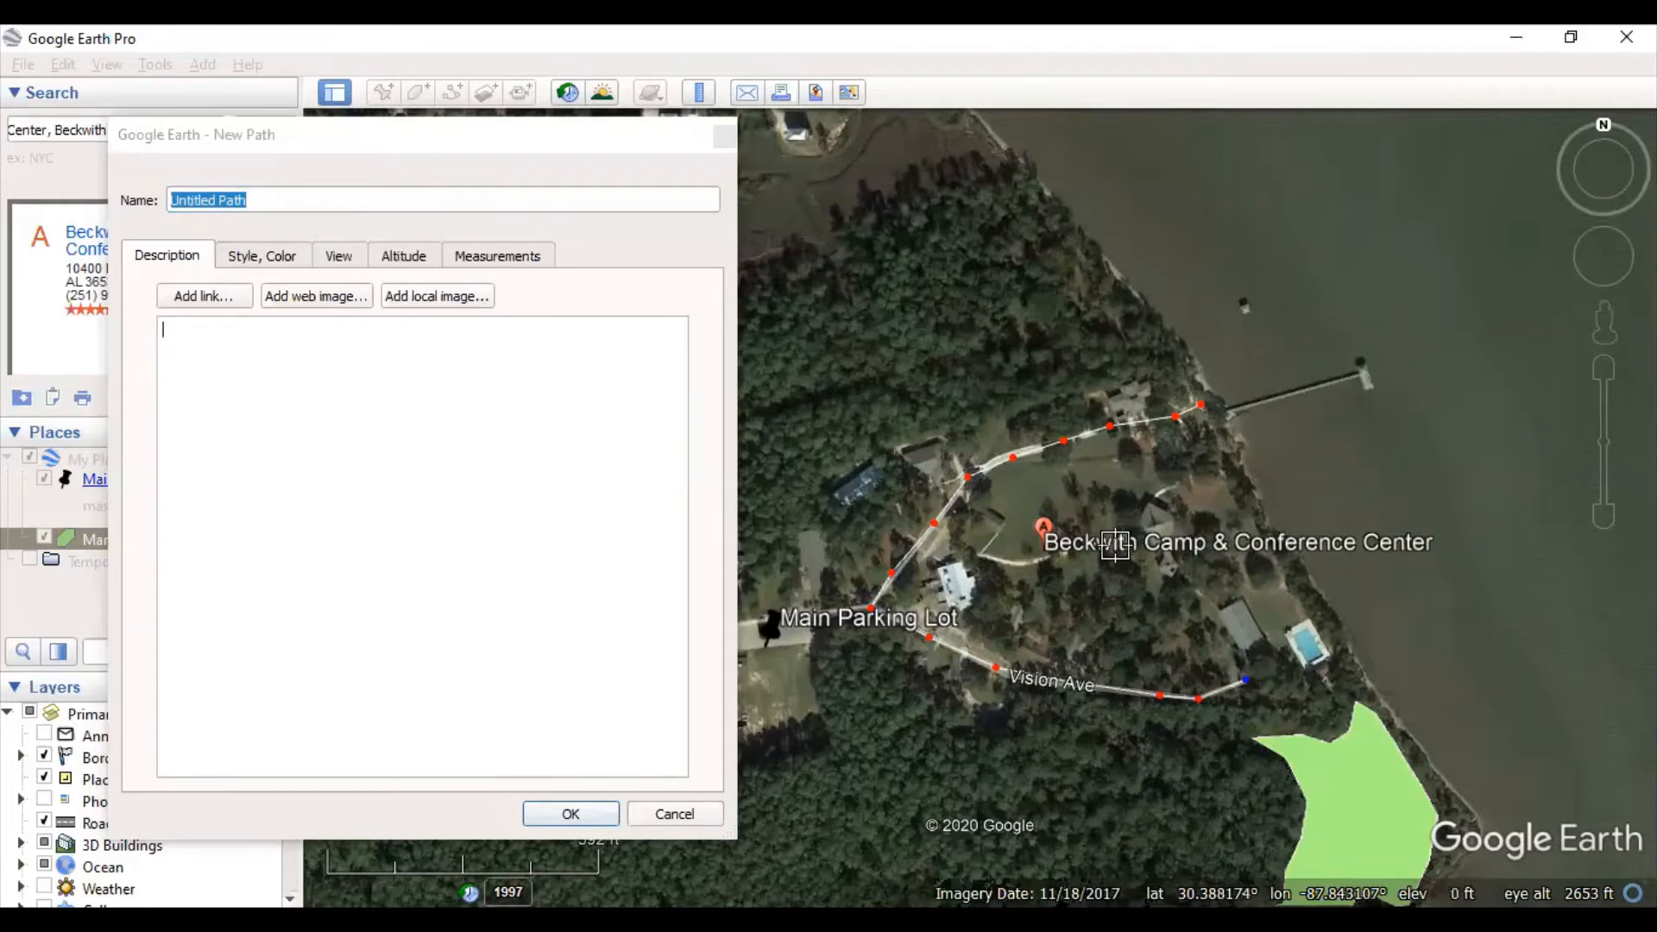
# - Name the path Inner Road, give it a black line of width 4.0, and save
pyautogui.click(340, 200)
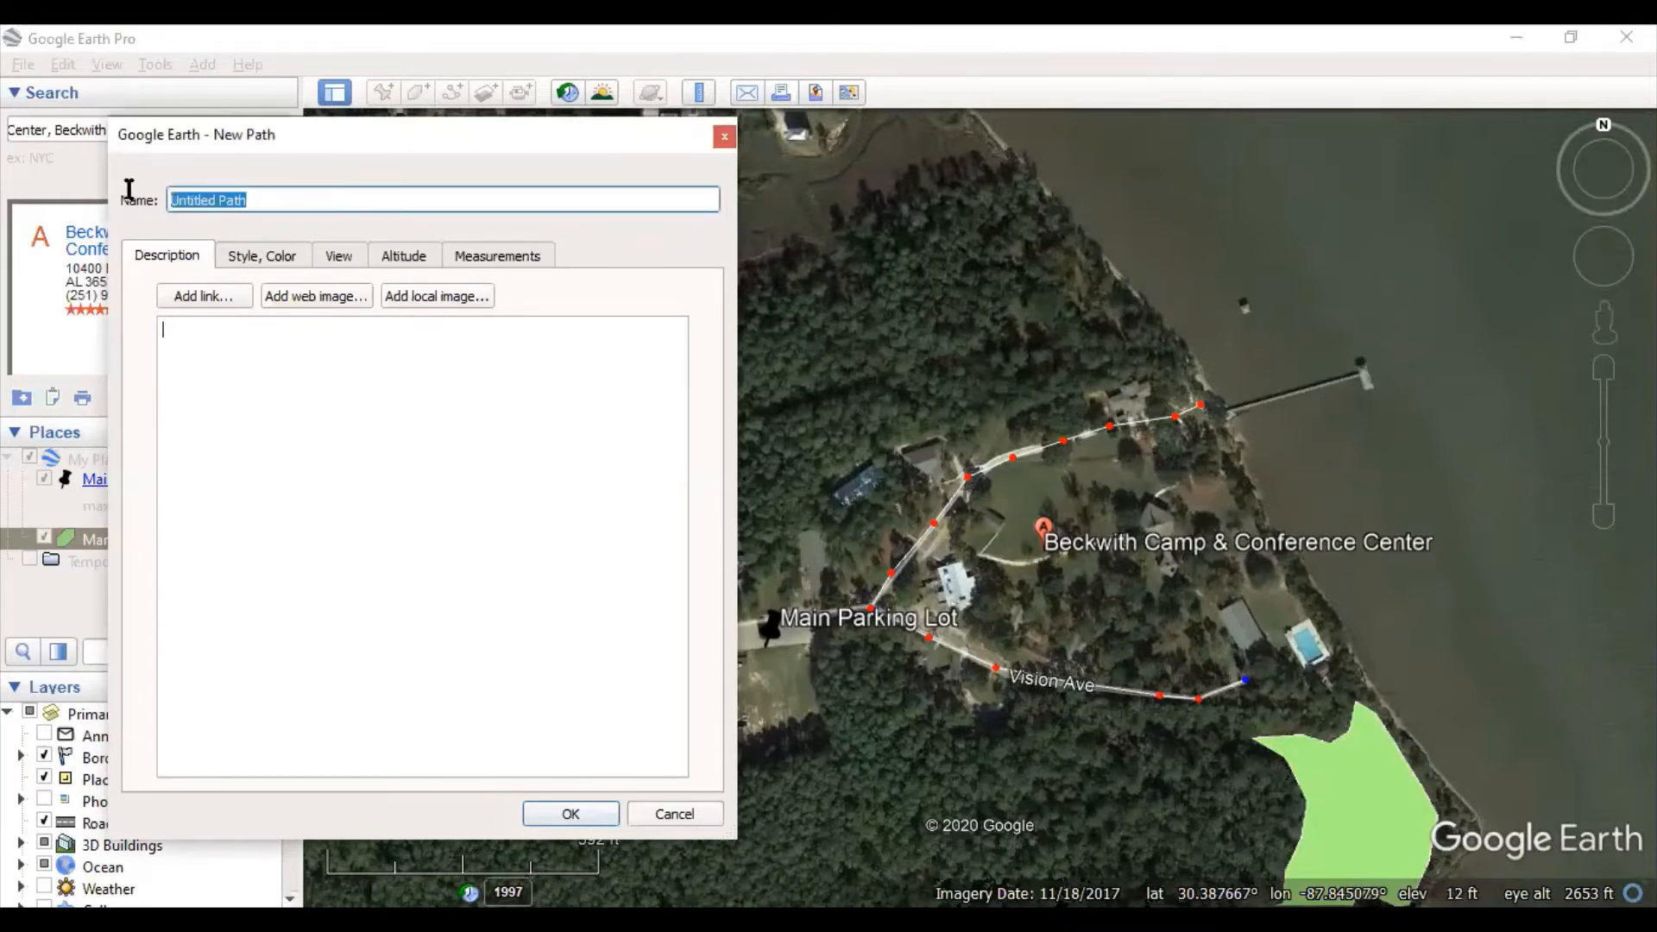
pyautogui.write('In')
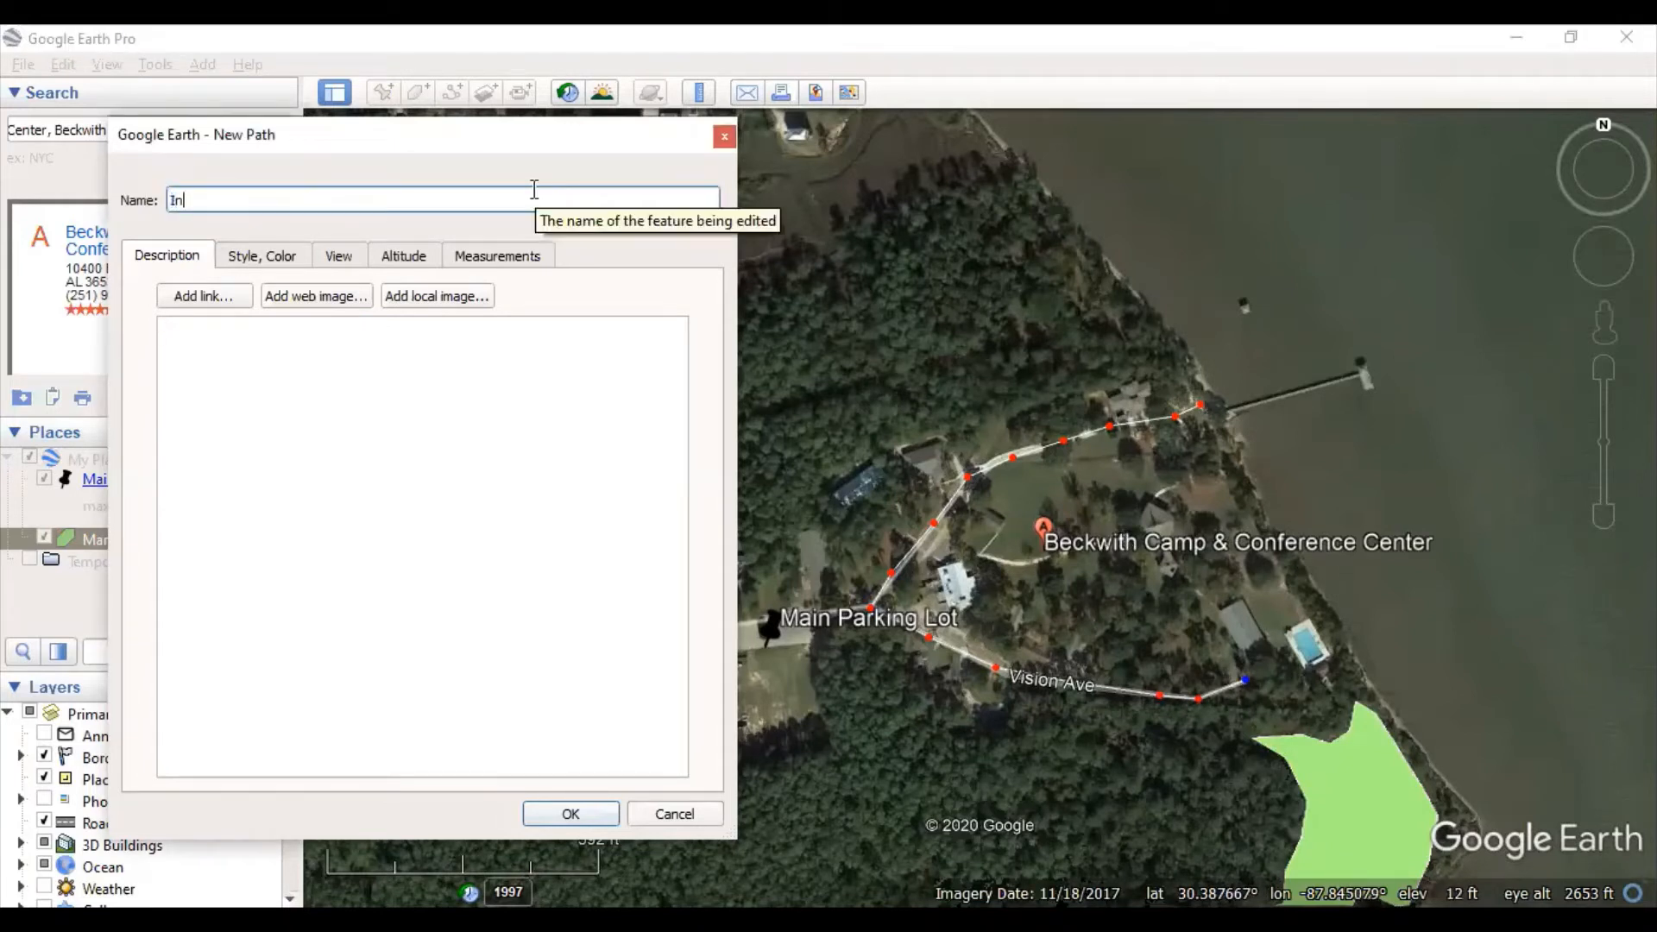
pyautogui.write('ner Road')
pyautogui.press('Tab')
pyautogui.click(262, 261)
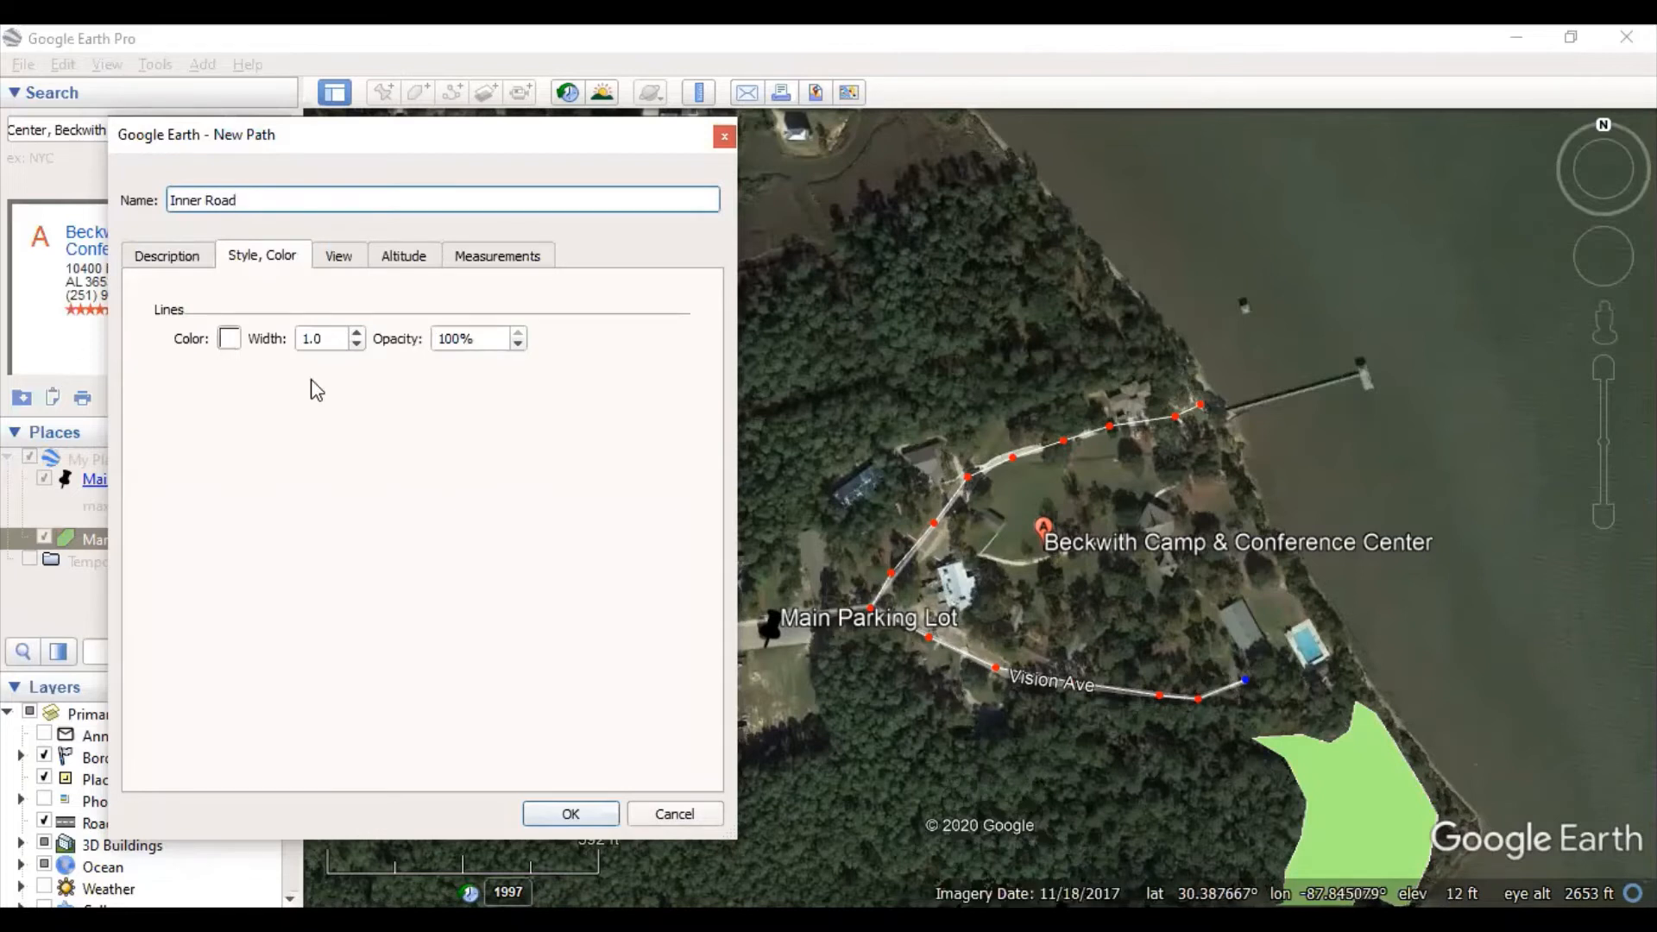
pyautogui.click(229, 338)
pyautogui.click(135, 287)
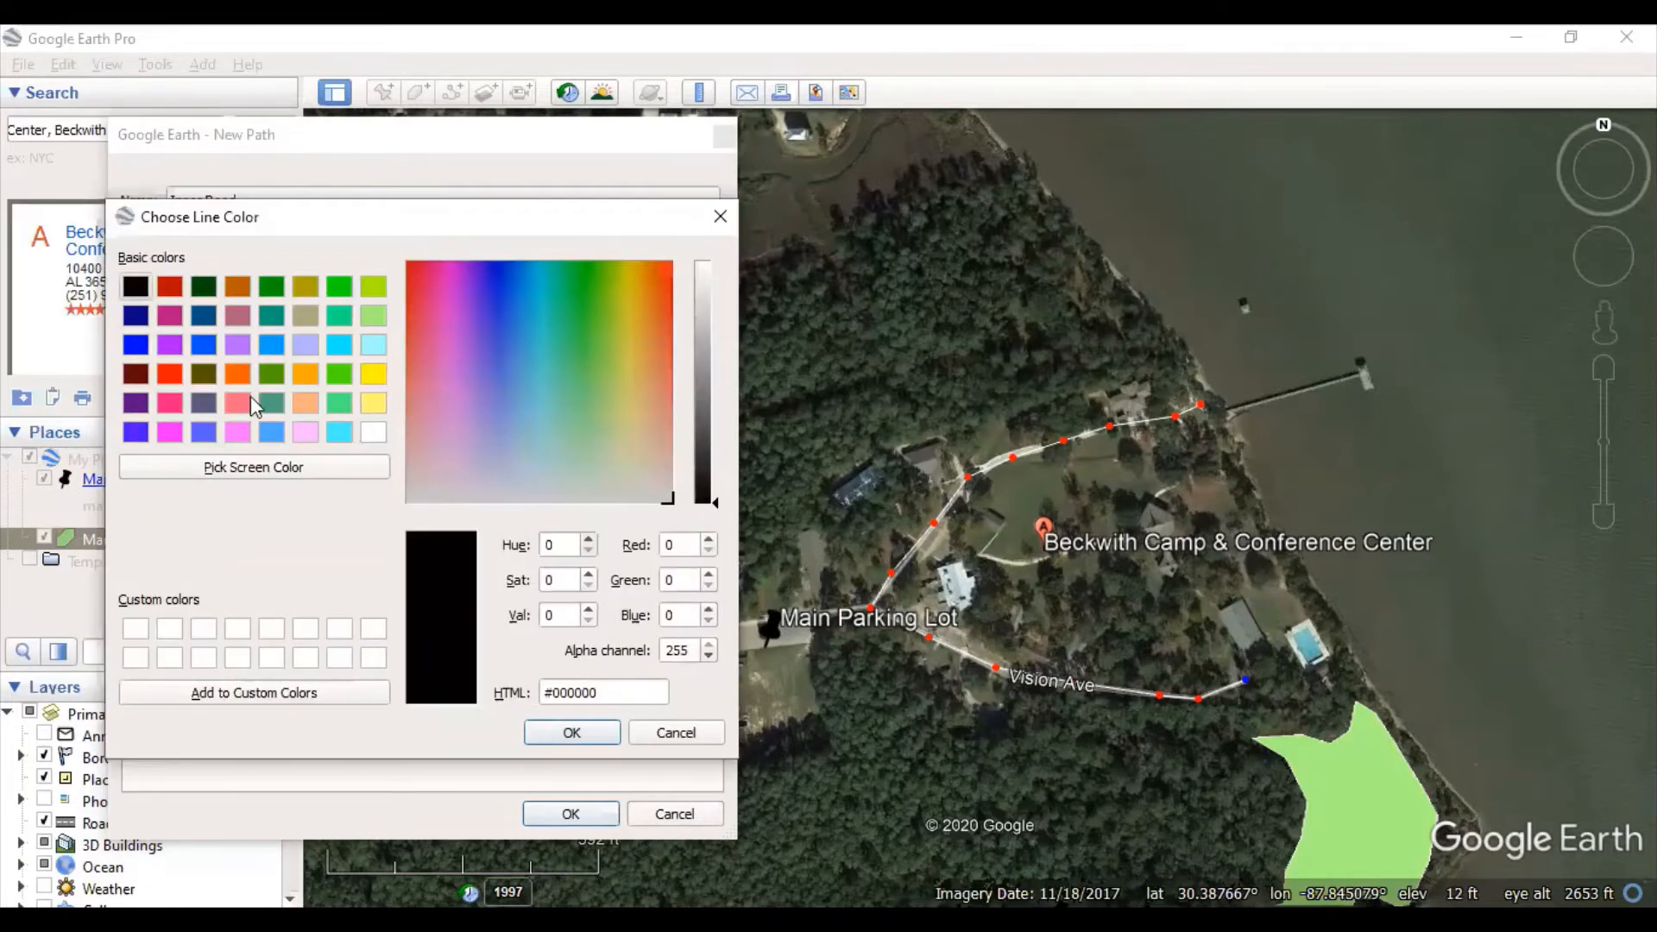
pyautogui.click(589, 736)
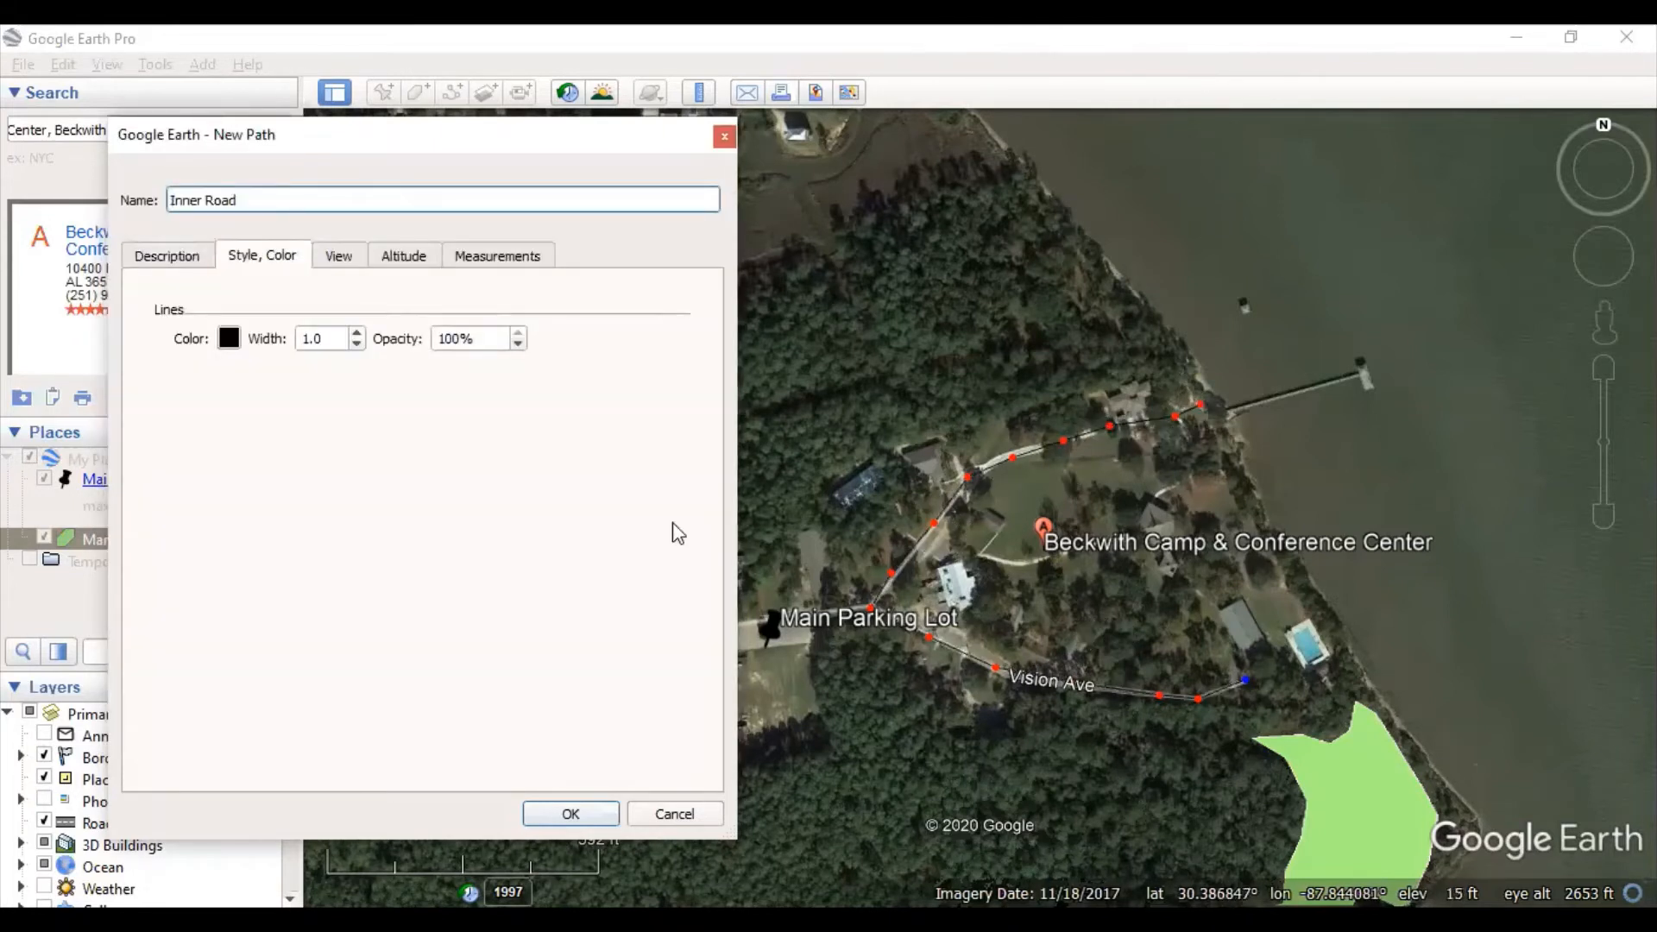
pyautogui.click(356, 333)
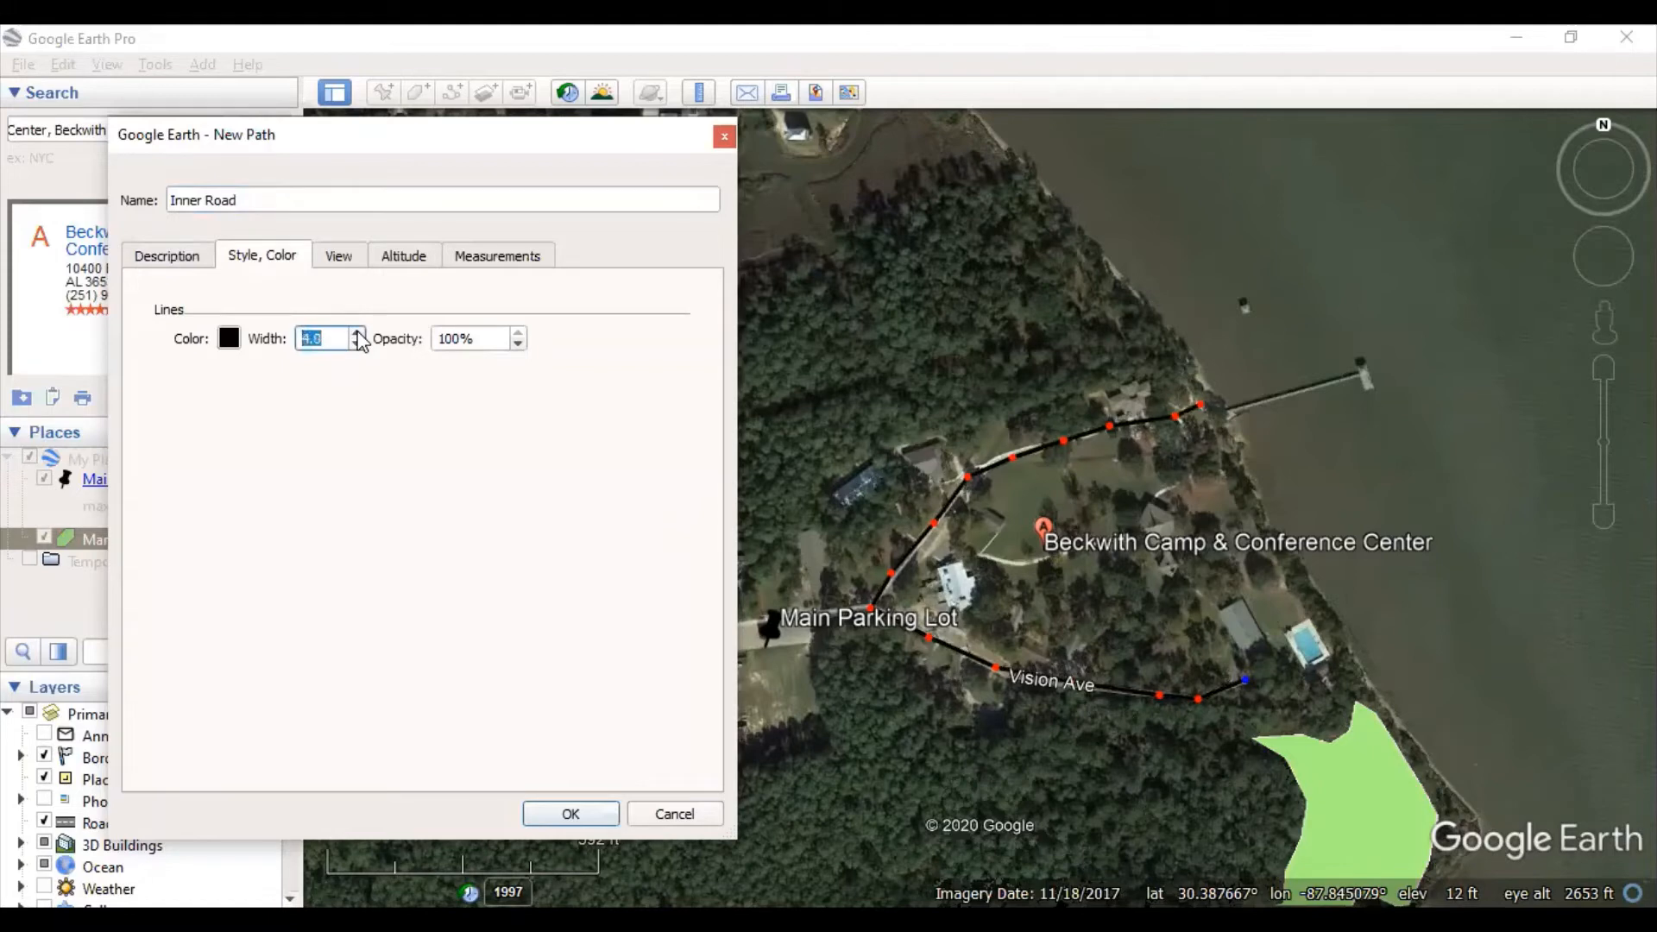
pyautogui.click(594, 814)
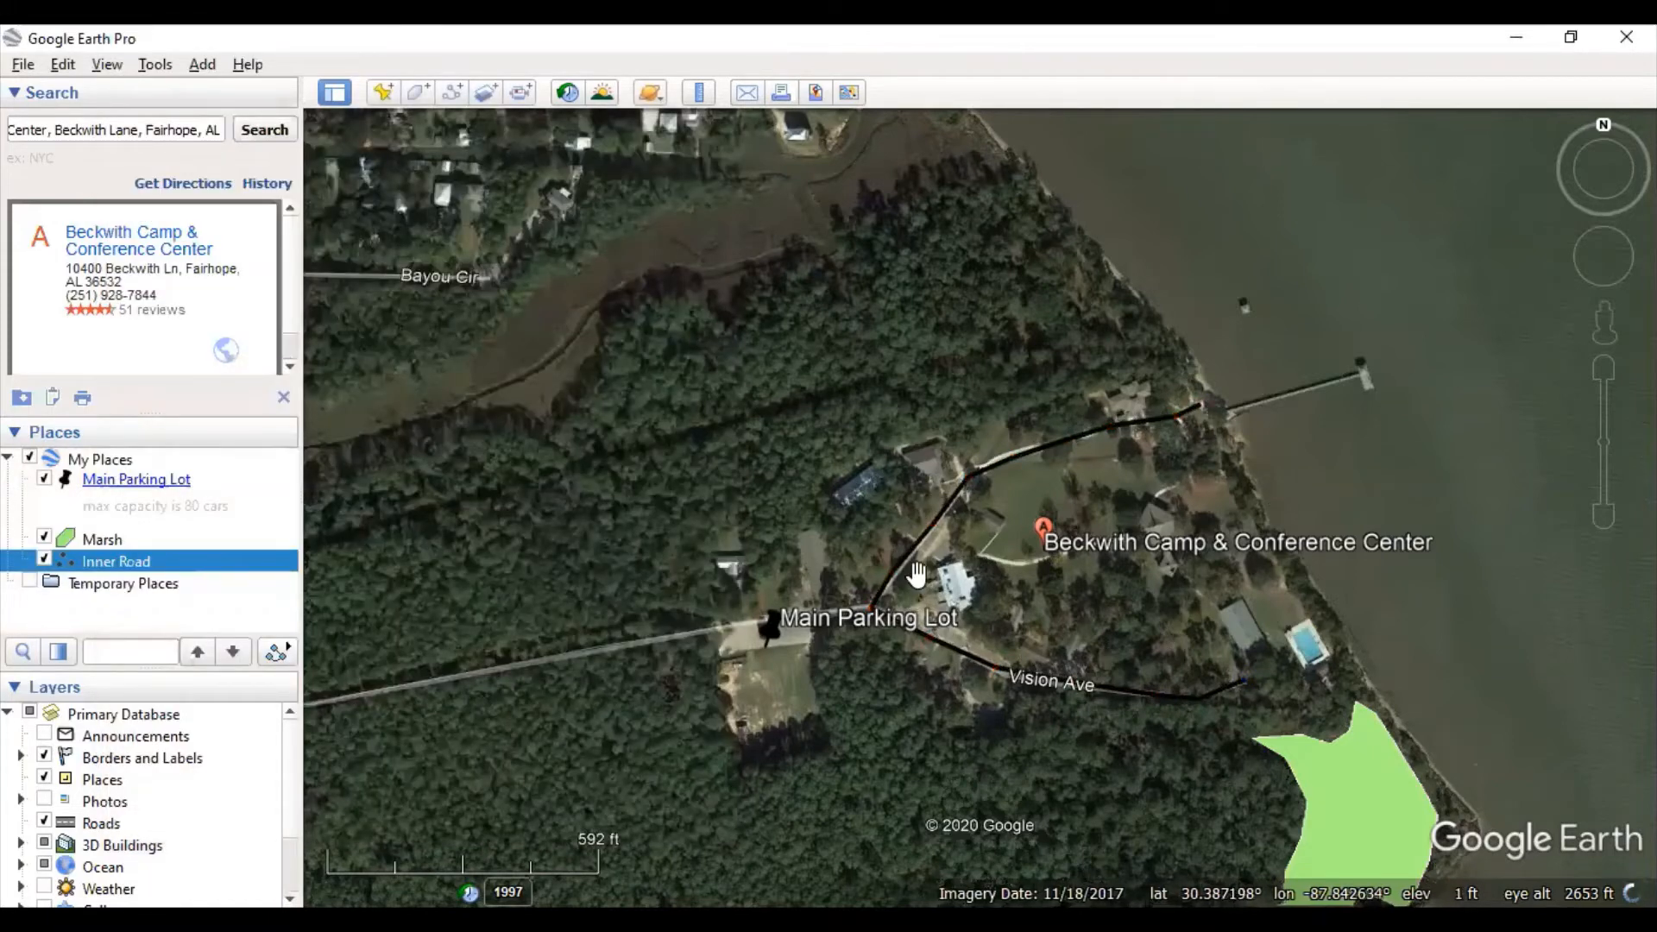
pyautogui.rightClick(96, 570)
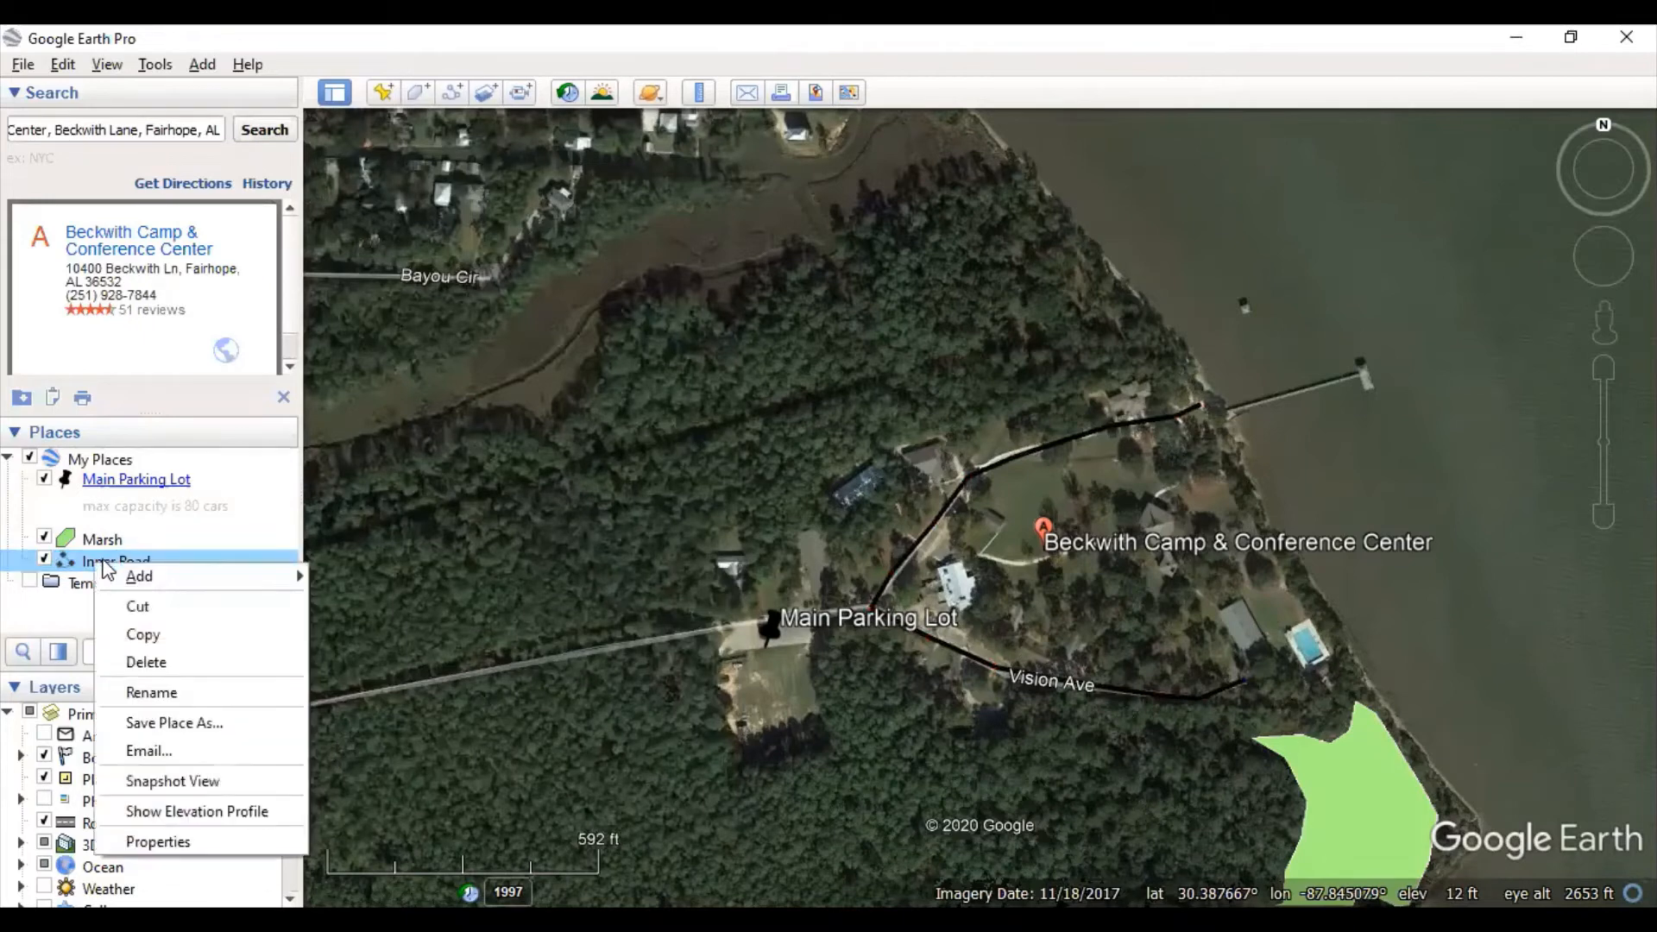
pyautogui.click(158, 841)
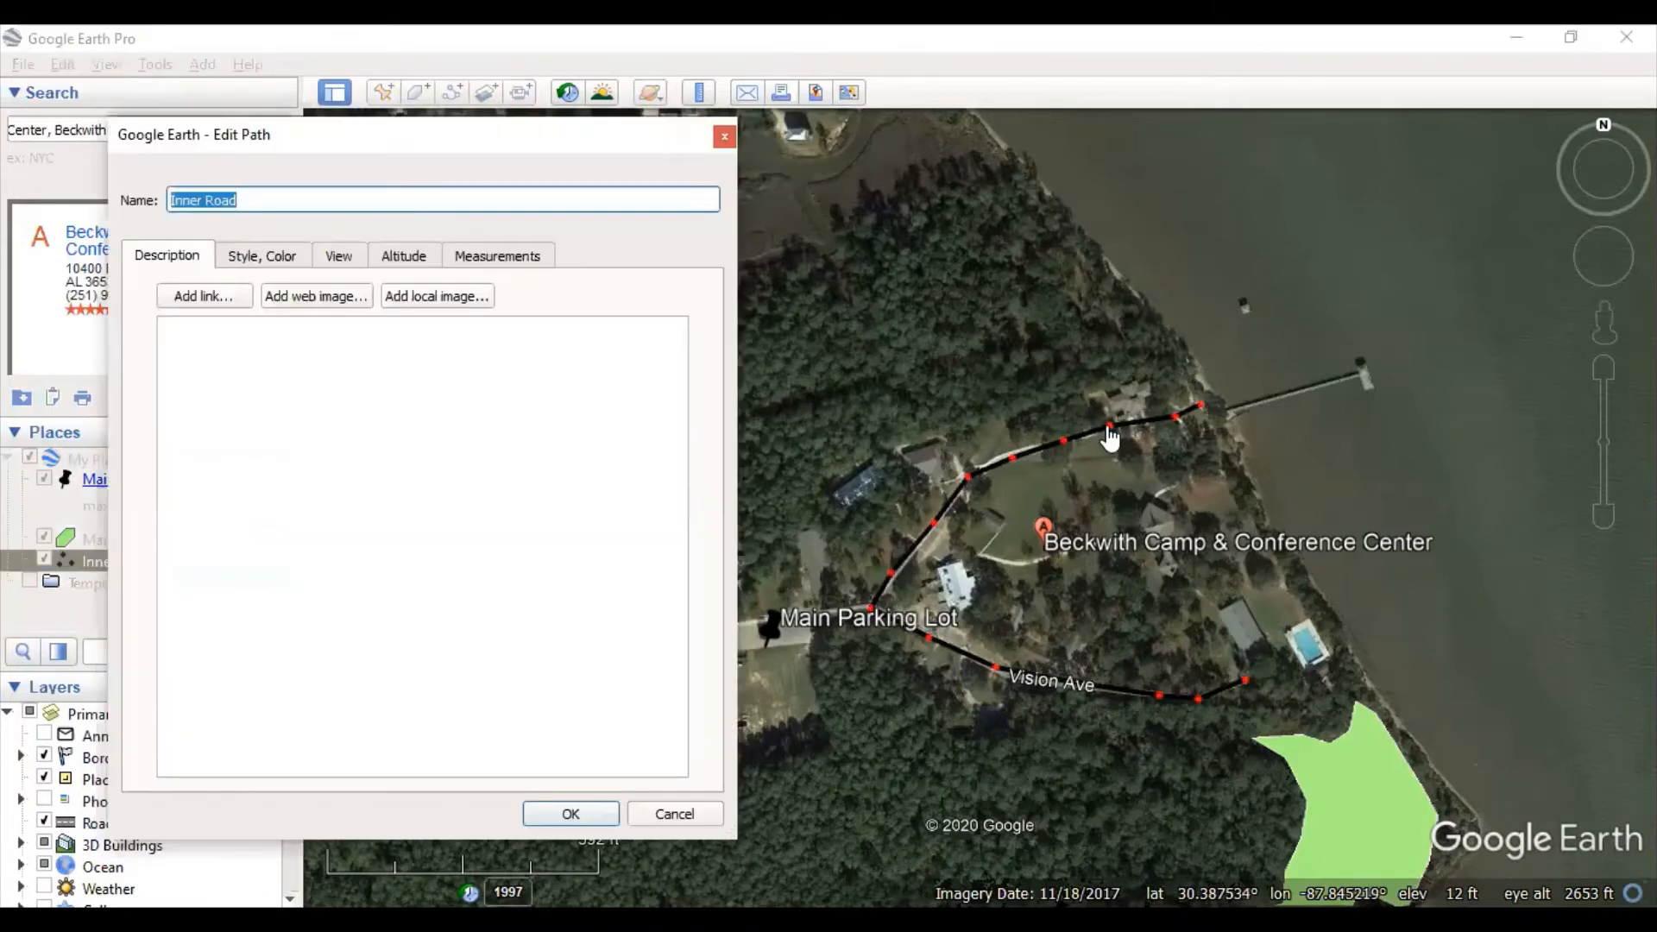
pyautogui.click(1010, 457)
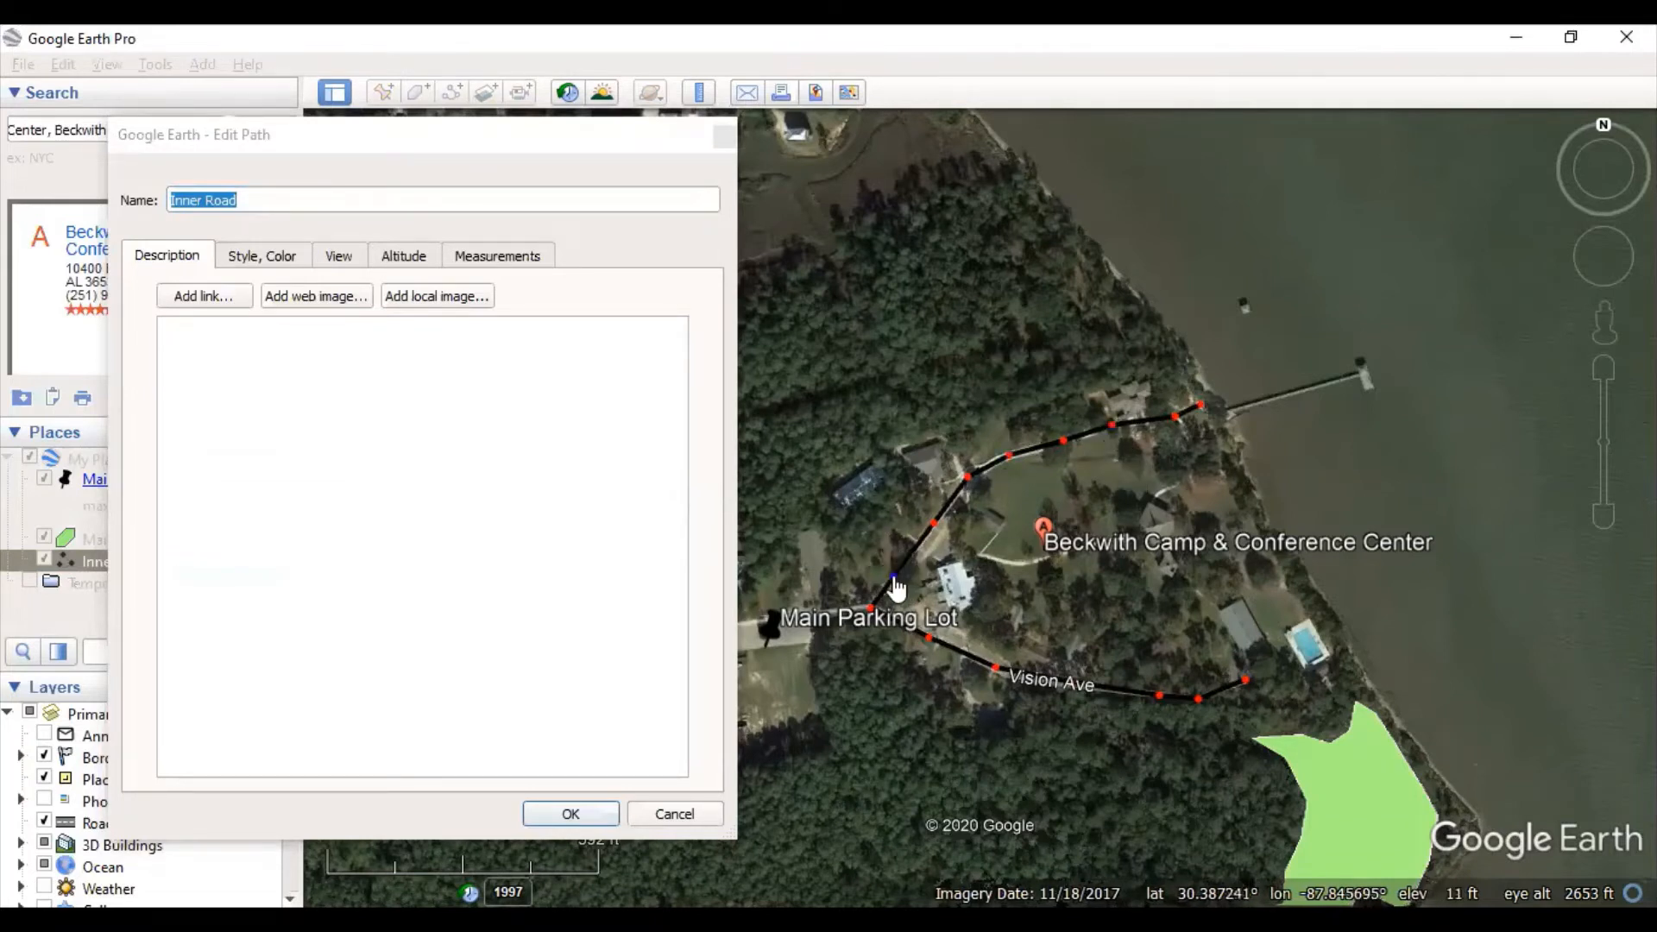
pyautogui.click(607, 816)
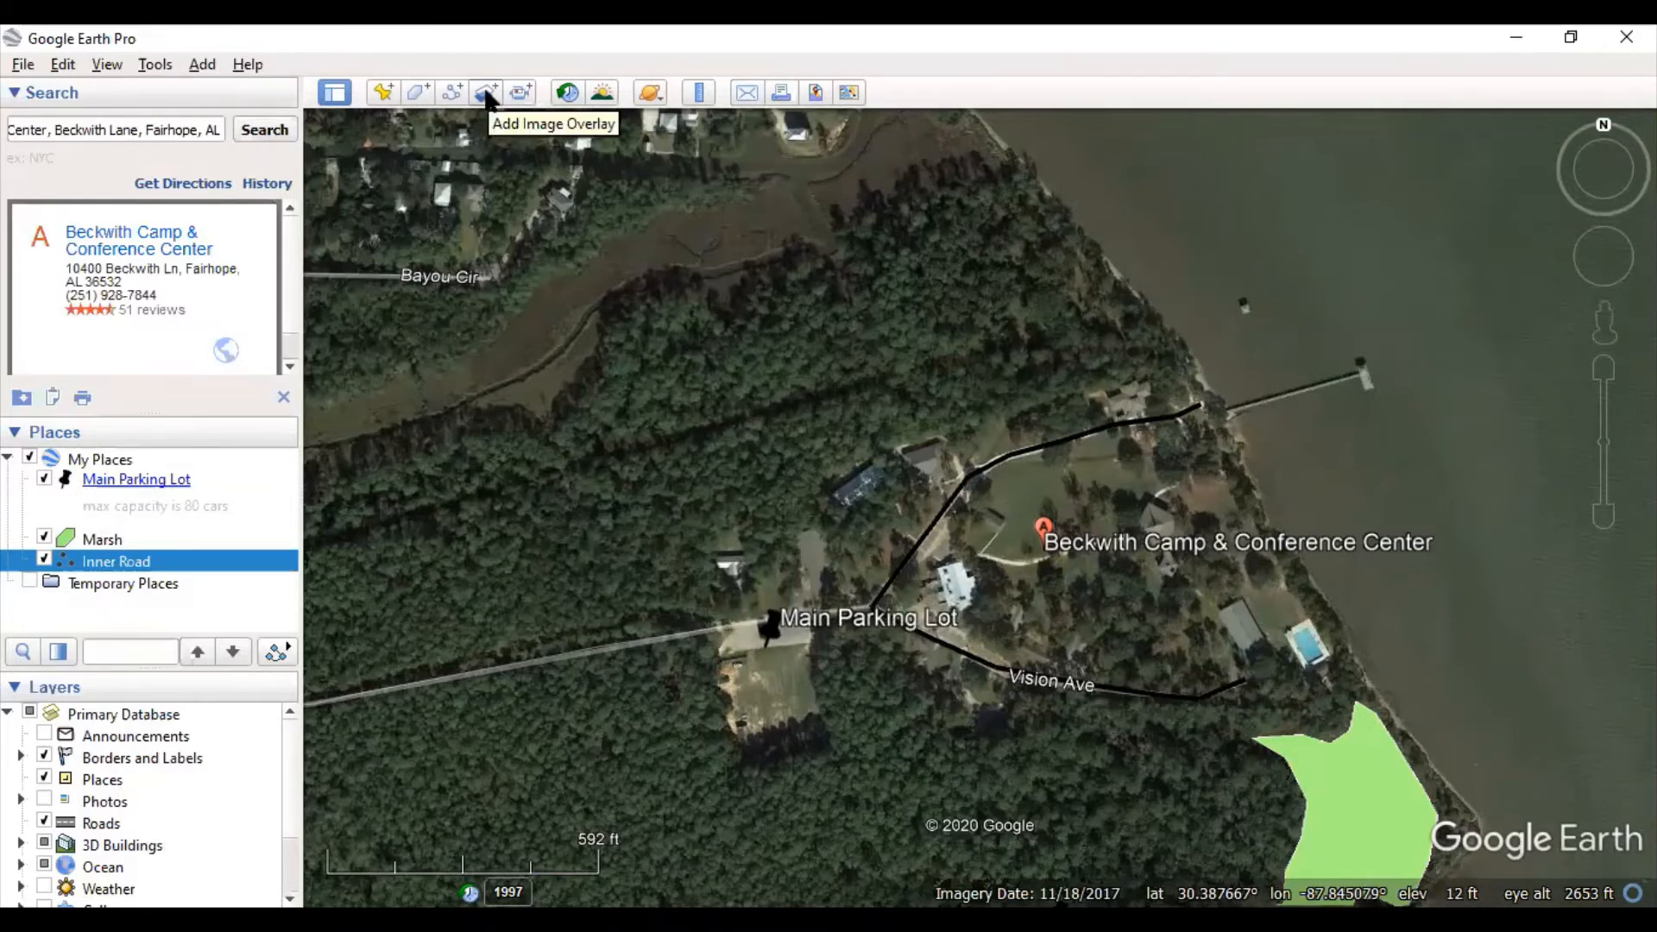
pyautogui.click(486, 92)
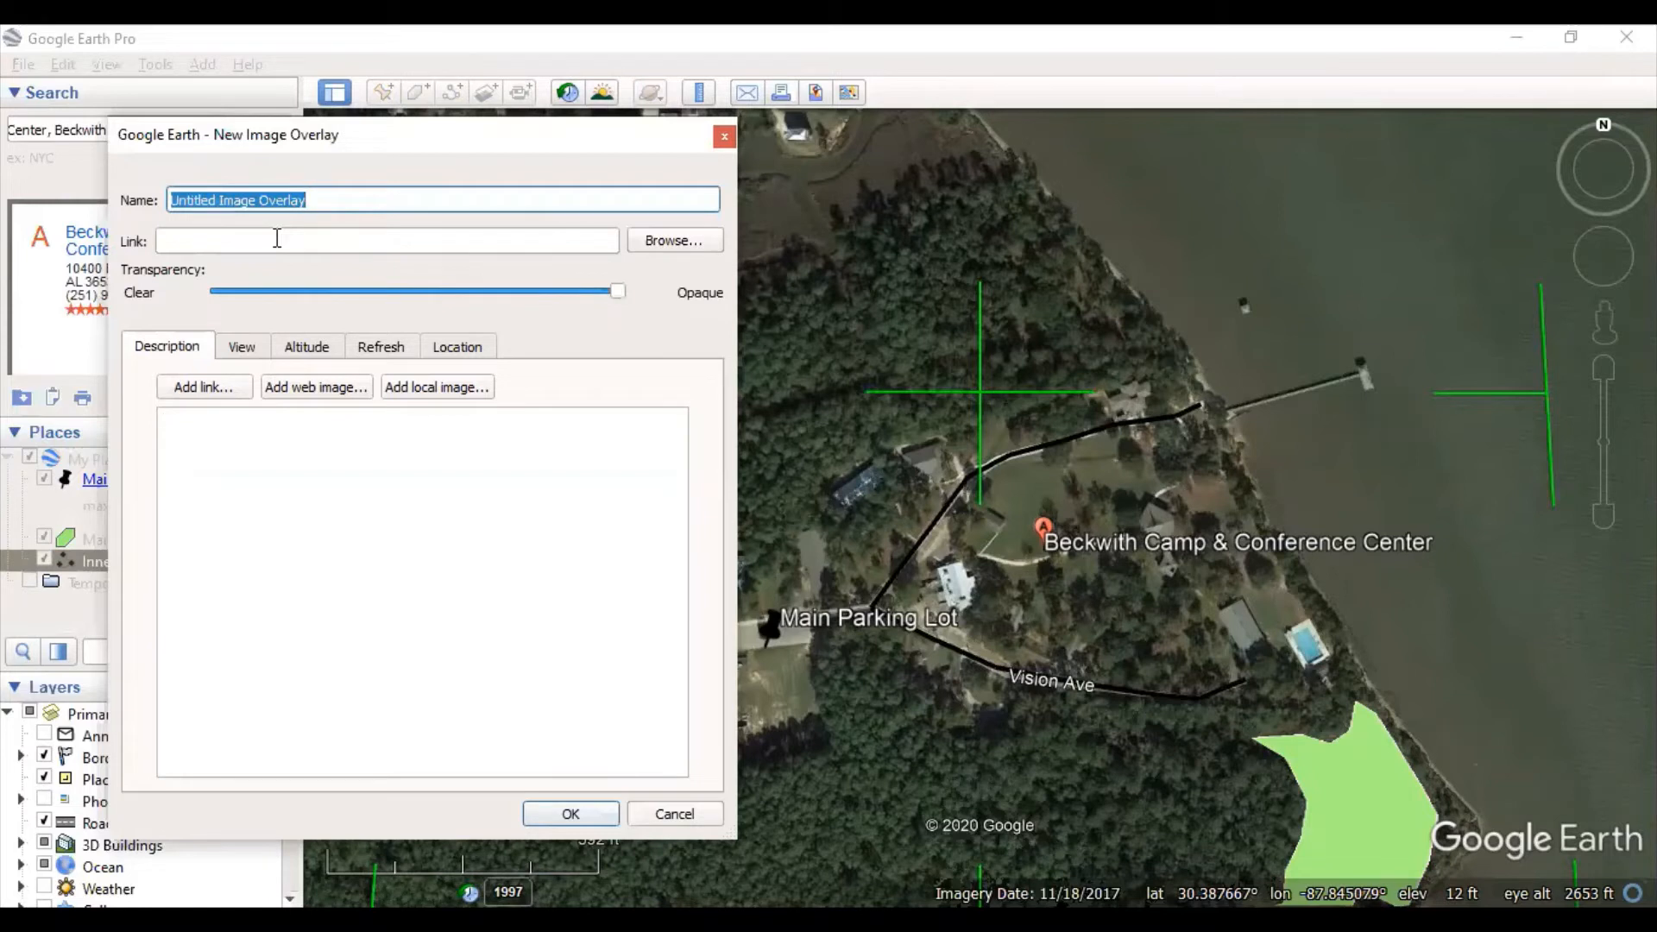
pyautogui.click(293, 241)
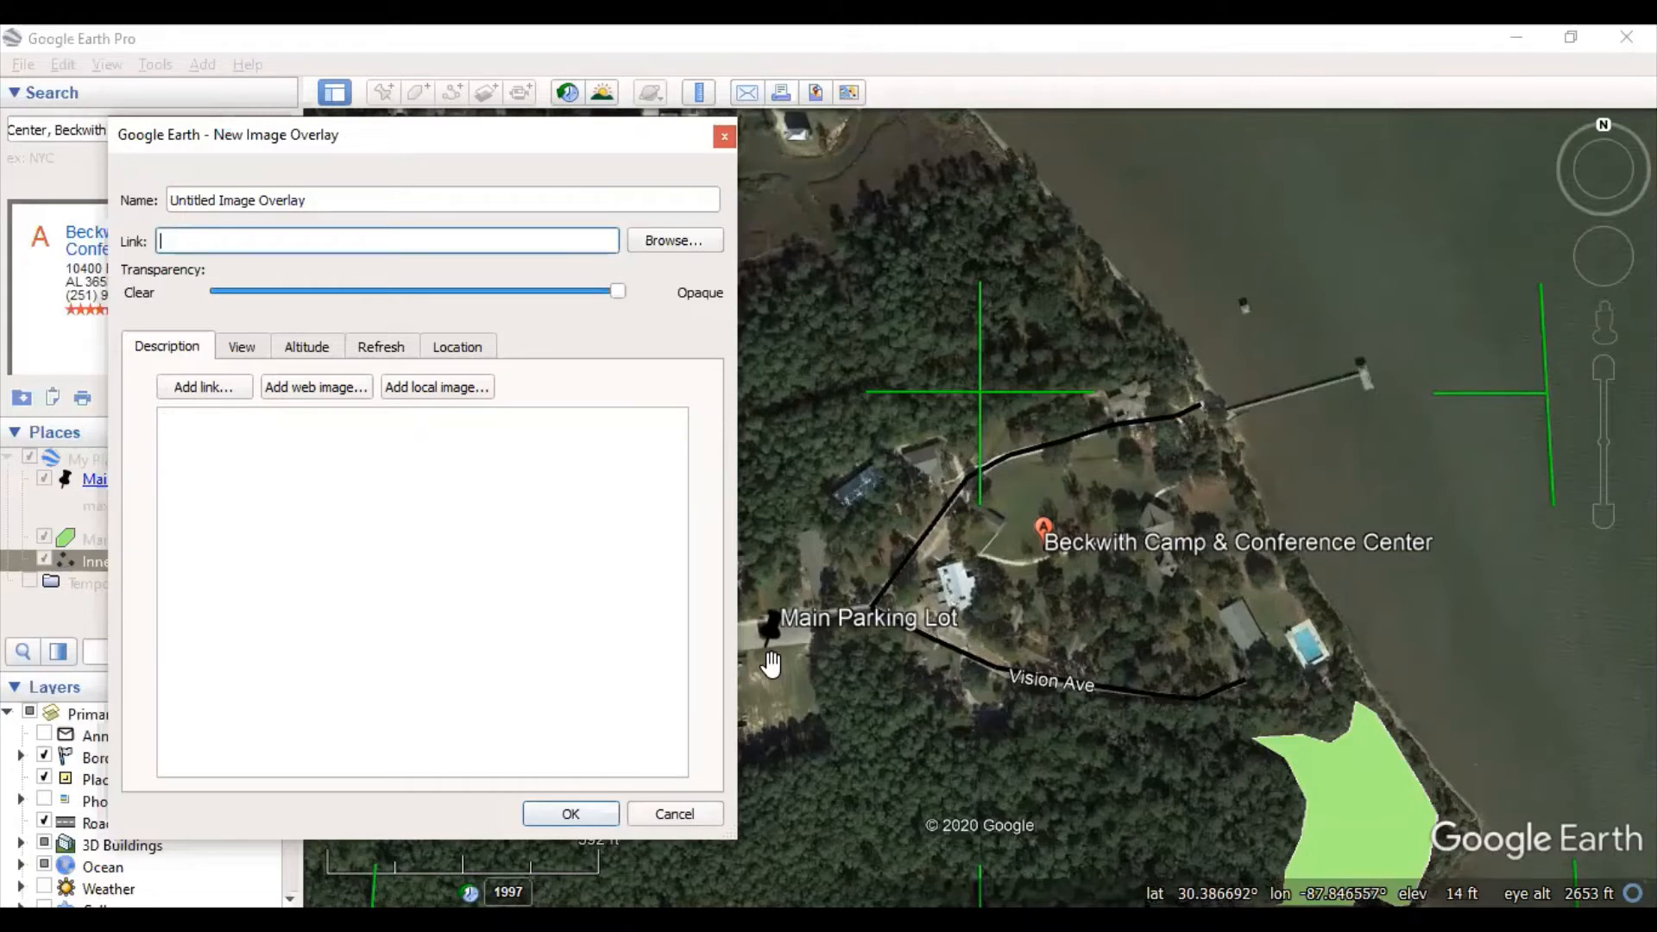
pyautogui.click(579, 814)
pyautogui.click(575, 518)
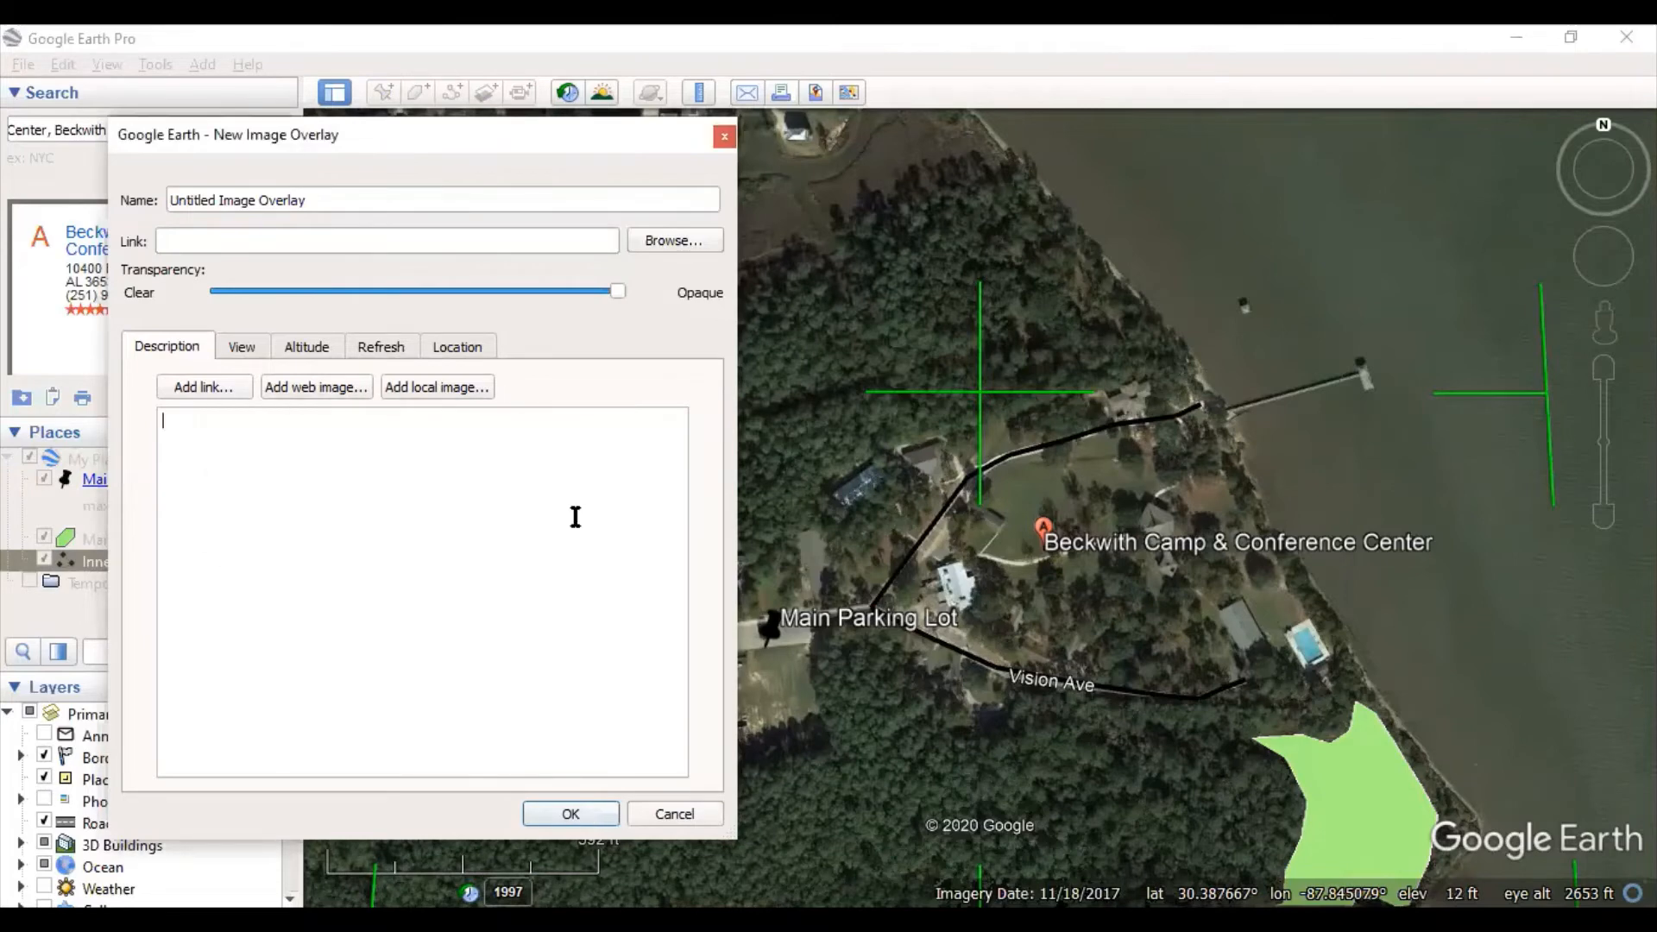
pyautogui.click(671, 812)
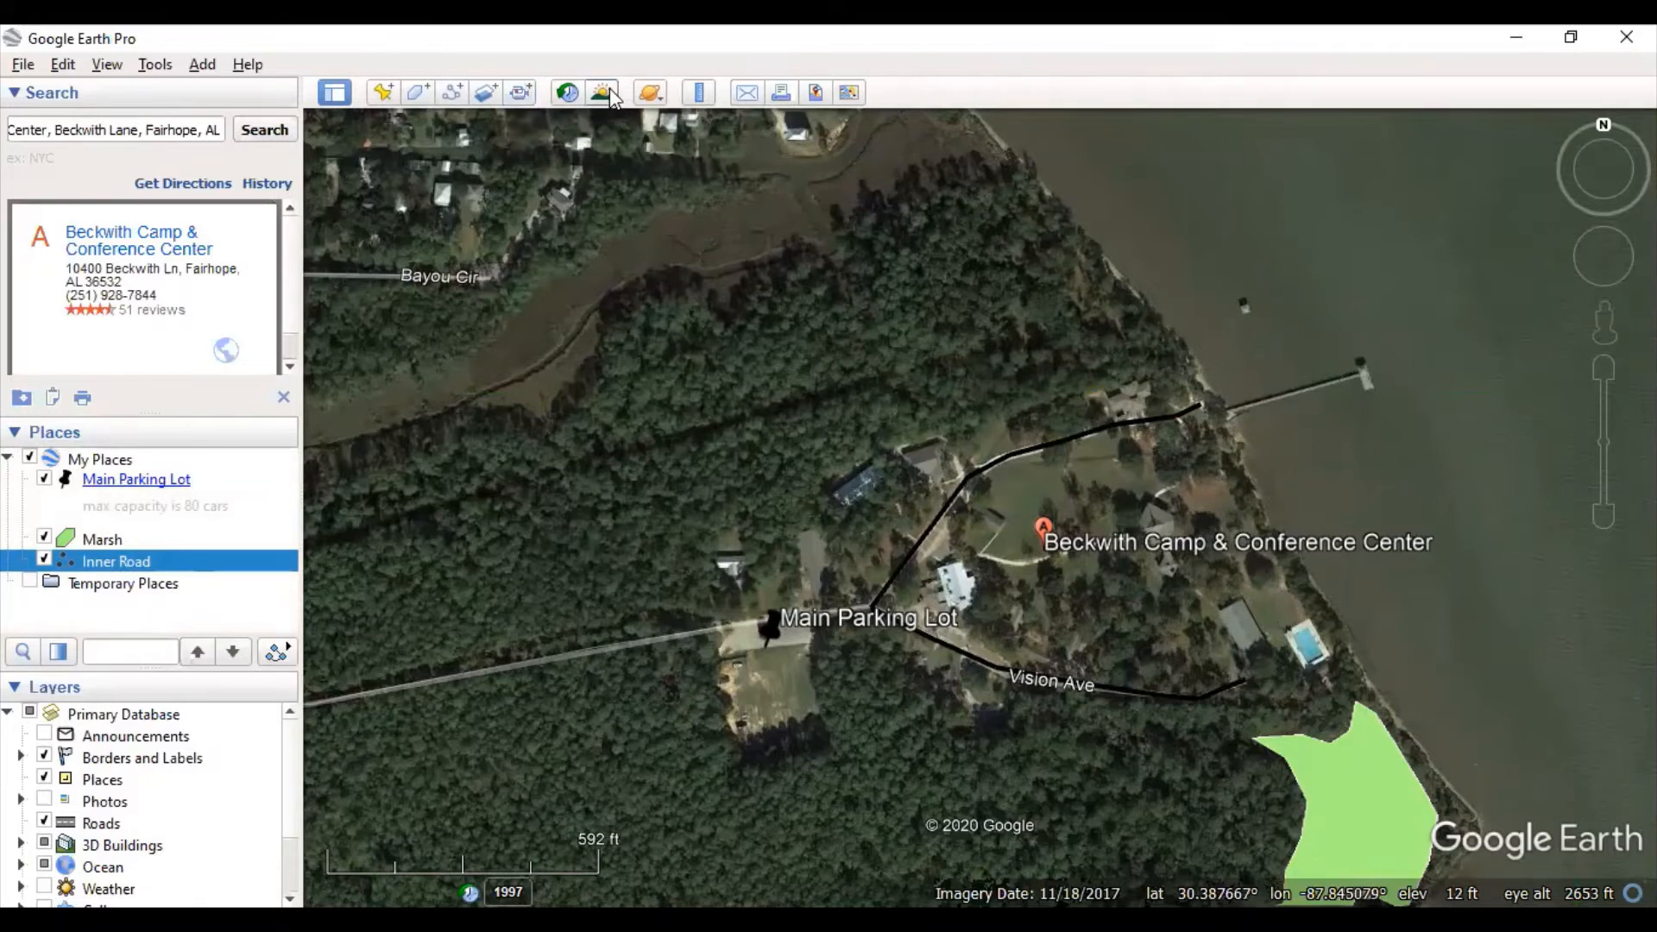
# - Turn on historical imagery, zoom out over the camp, and rewind the slider to 1992
pyautogui.click(566, 92)
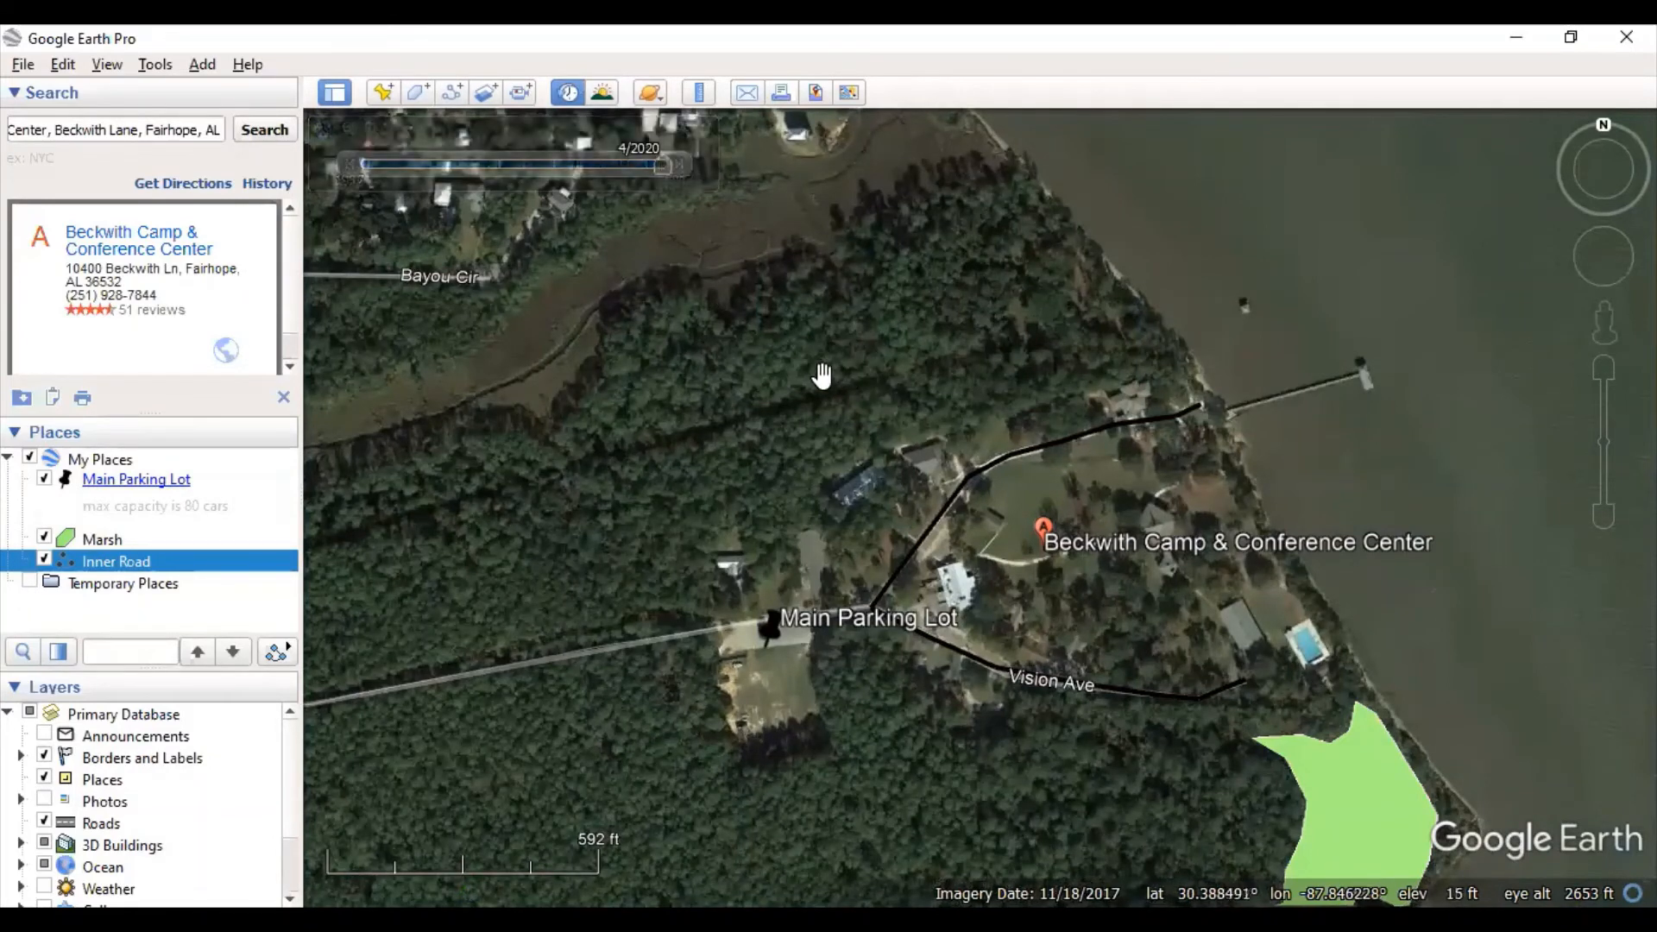
pyautogui.scroll(-3, 817, 373)
pyautogui.scroll(-2, 816, 373)
pyautogui.moveTo(792, 575); pyautogui.dragTo(916, 498)
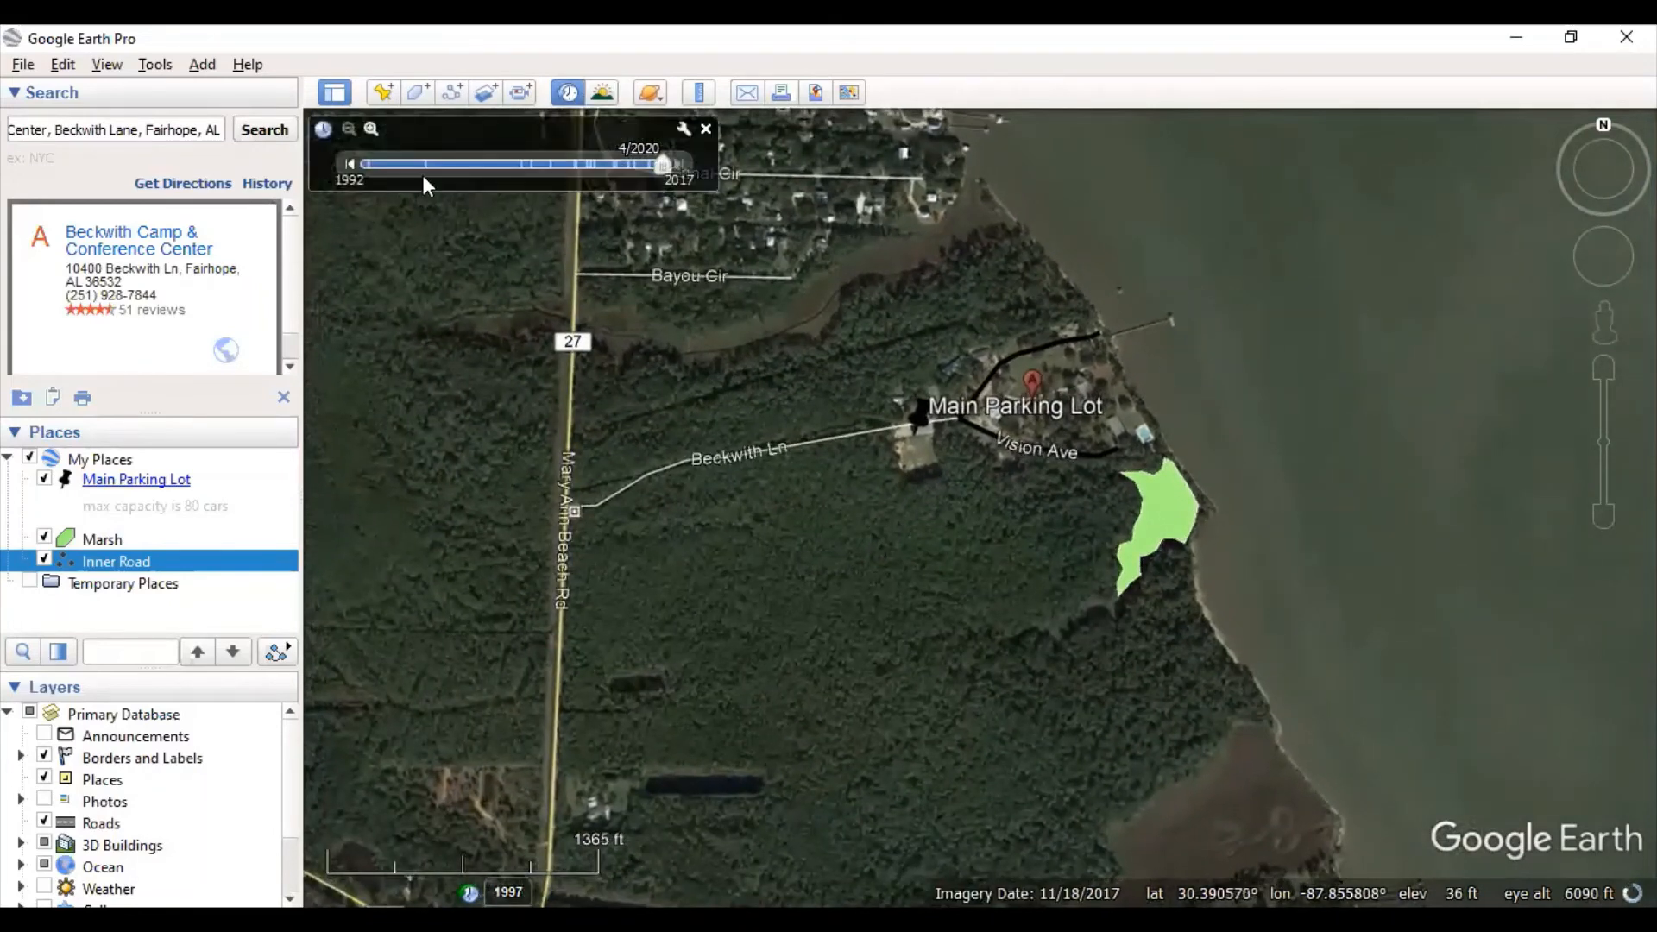
pyautogui.moveTo(665, 165); pyautogui.dragTo(361, 174)
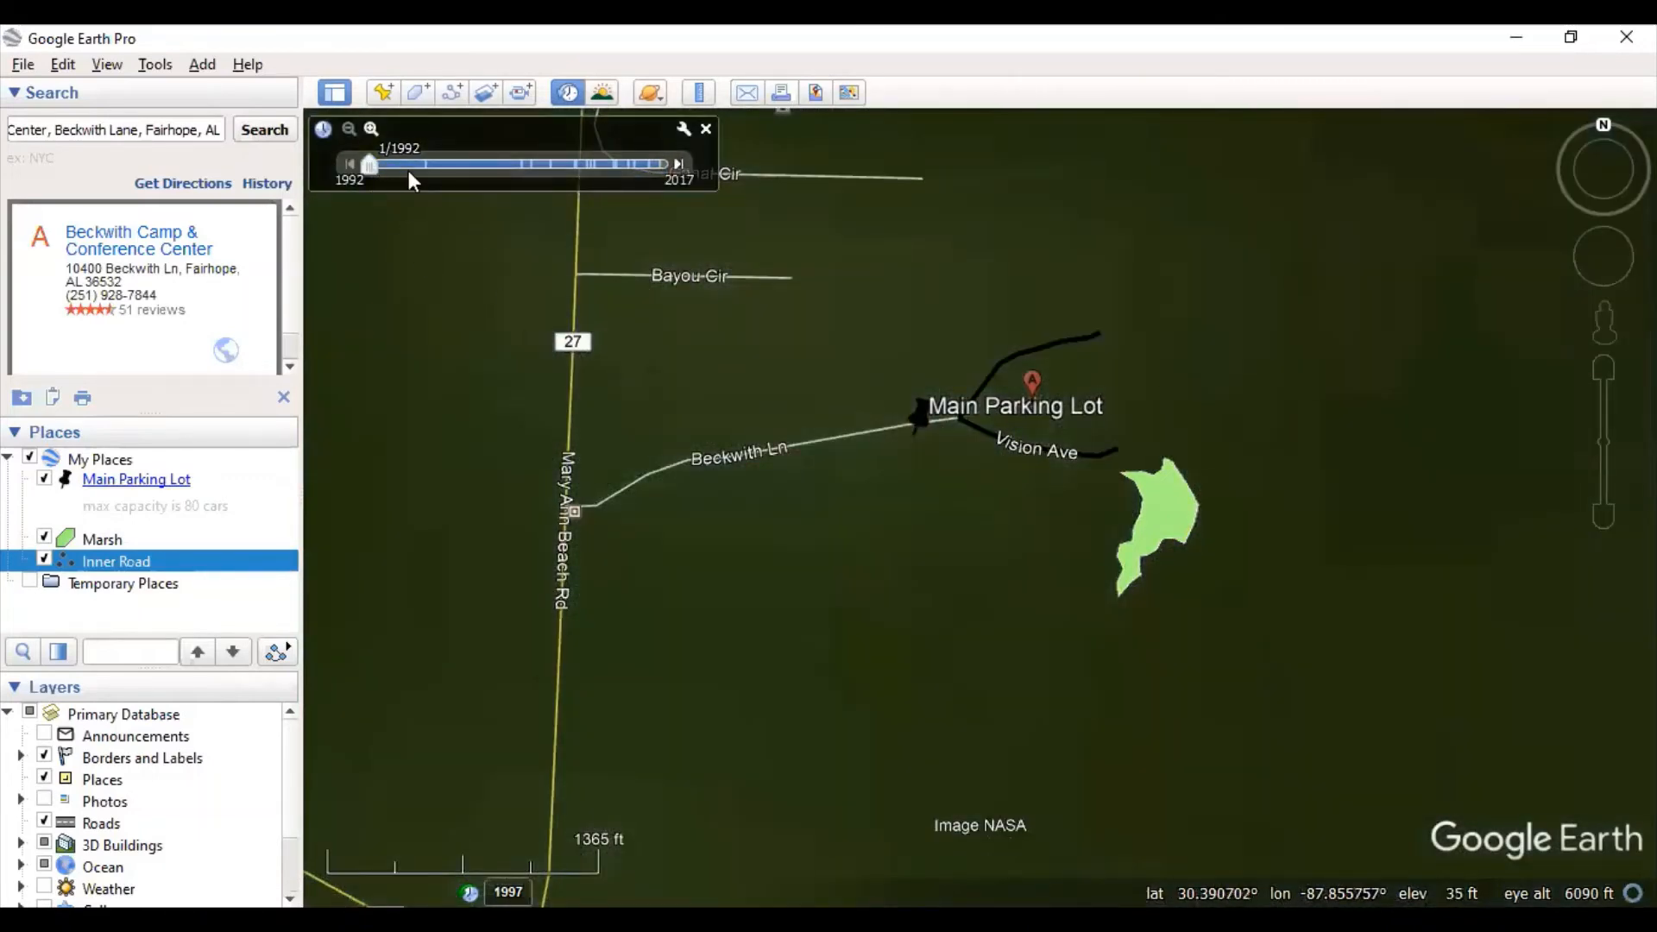
# - Step the imagery forward through 1997, 2005, 2006, 2008, 2010, 2011 and 1/2012 toward 2013
pyautogui.click(679, 166)
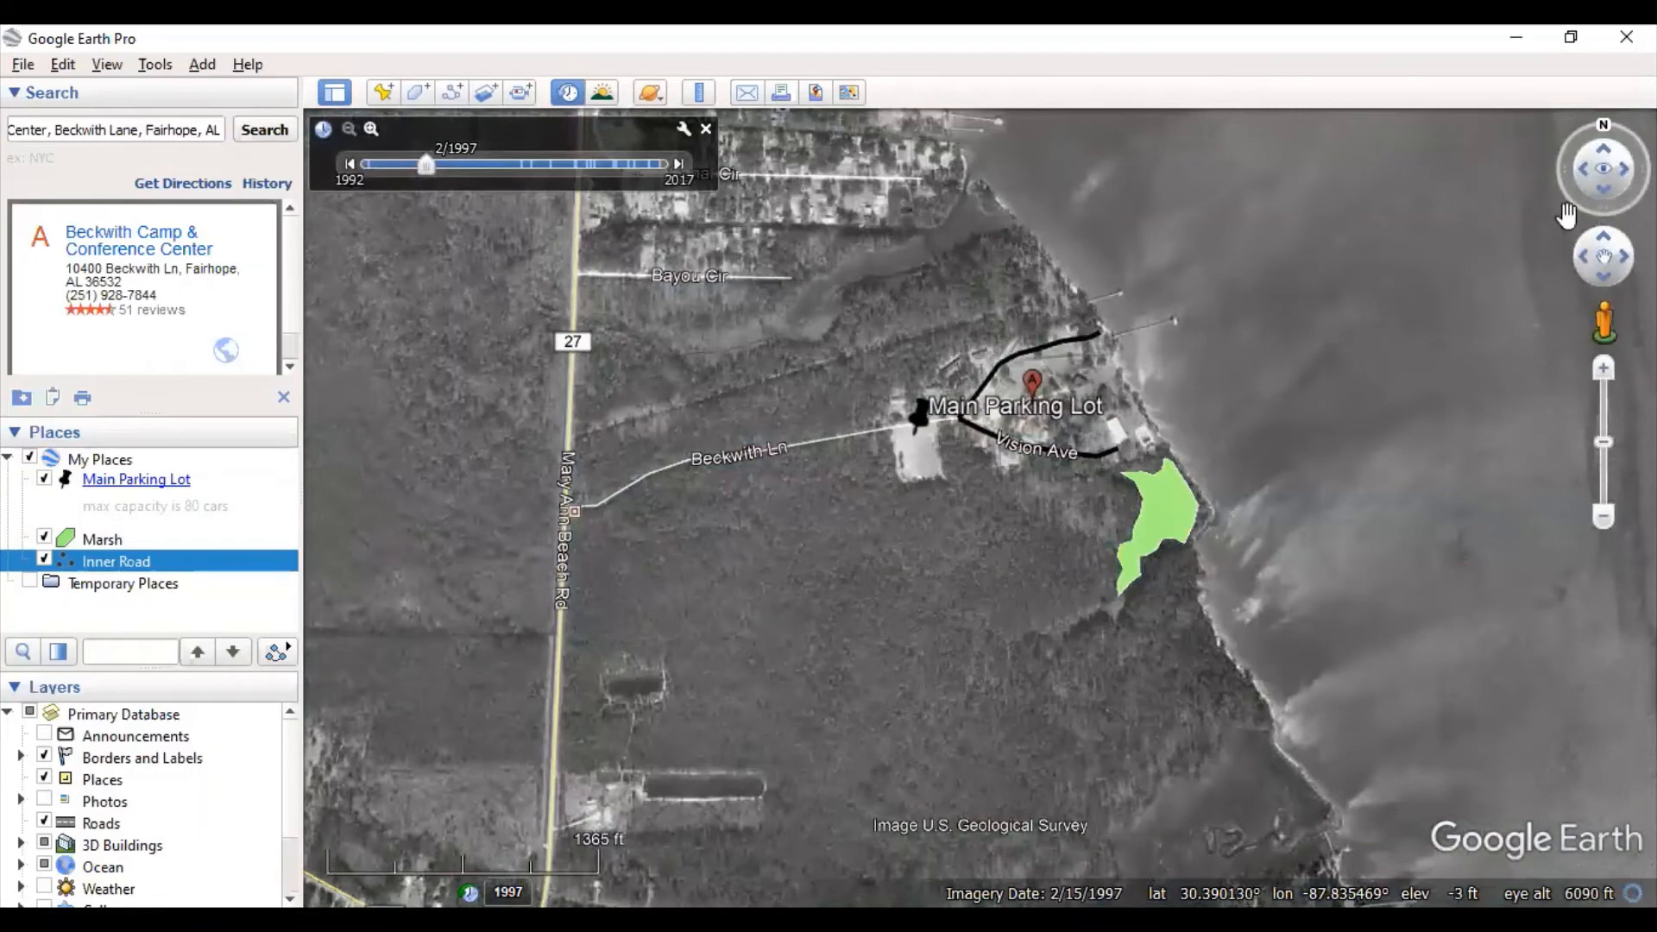
pyautogui.click(679, 164)
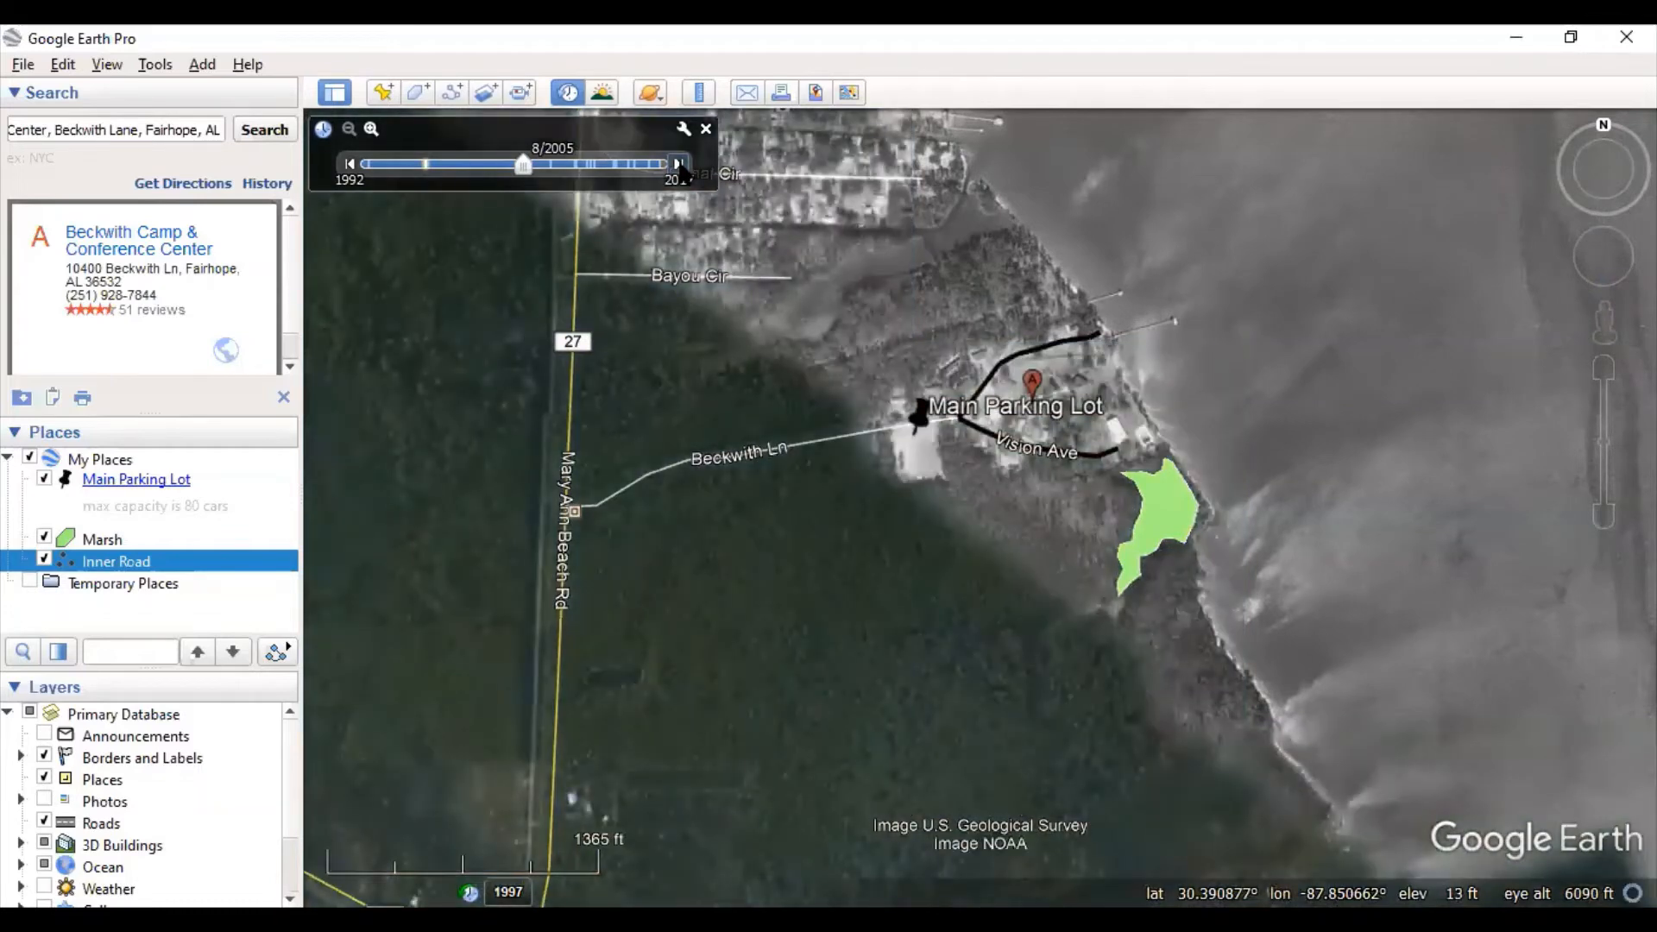
pyautogui.click(678, 164)
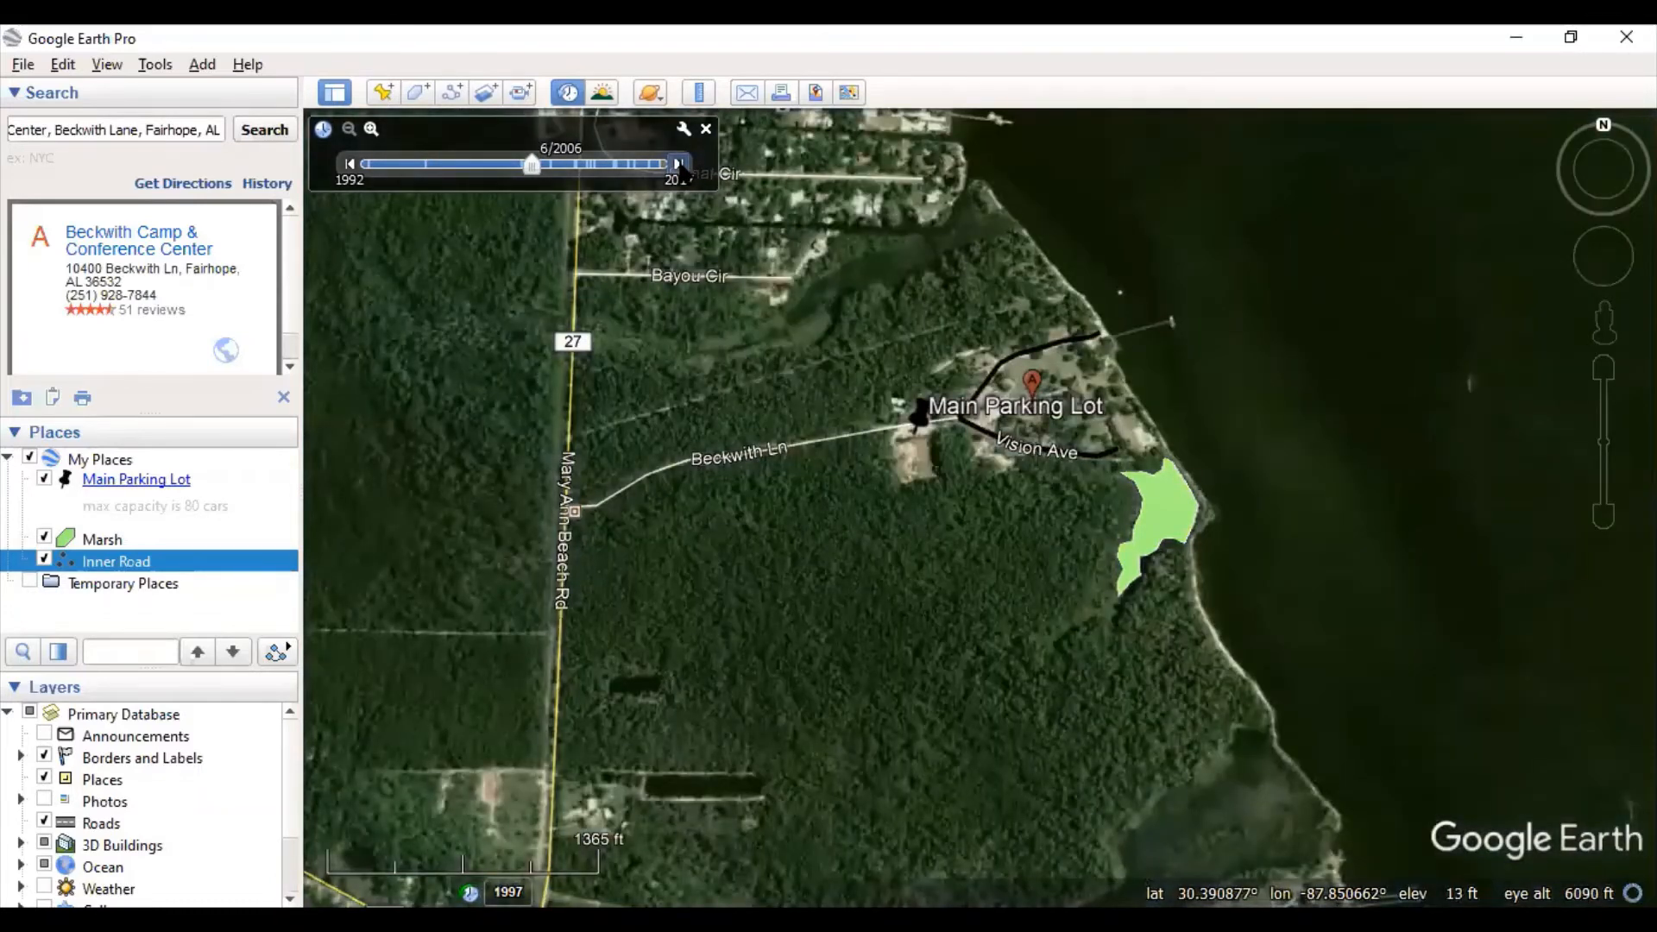
pyautogui.click(678, 164)
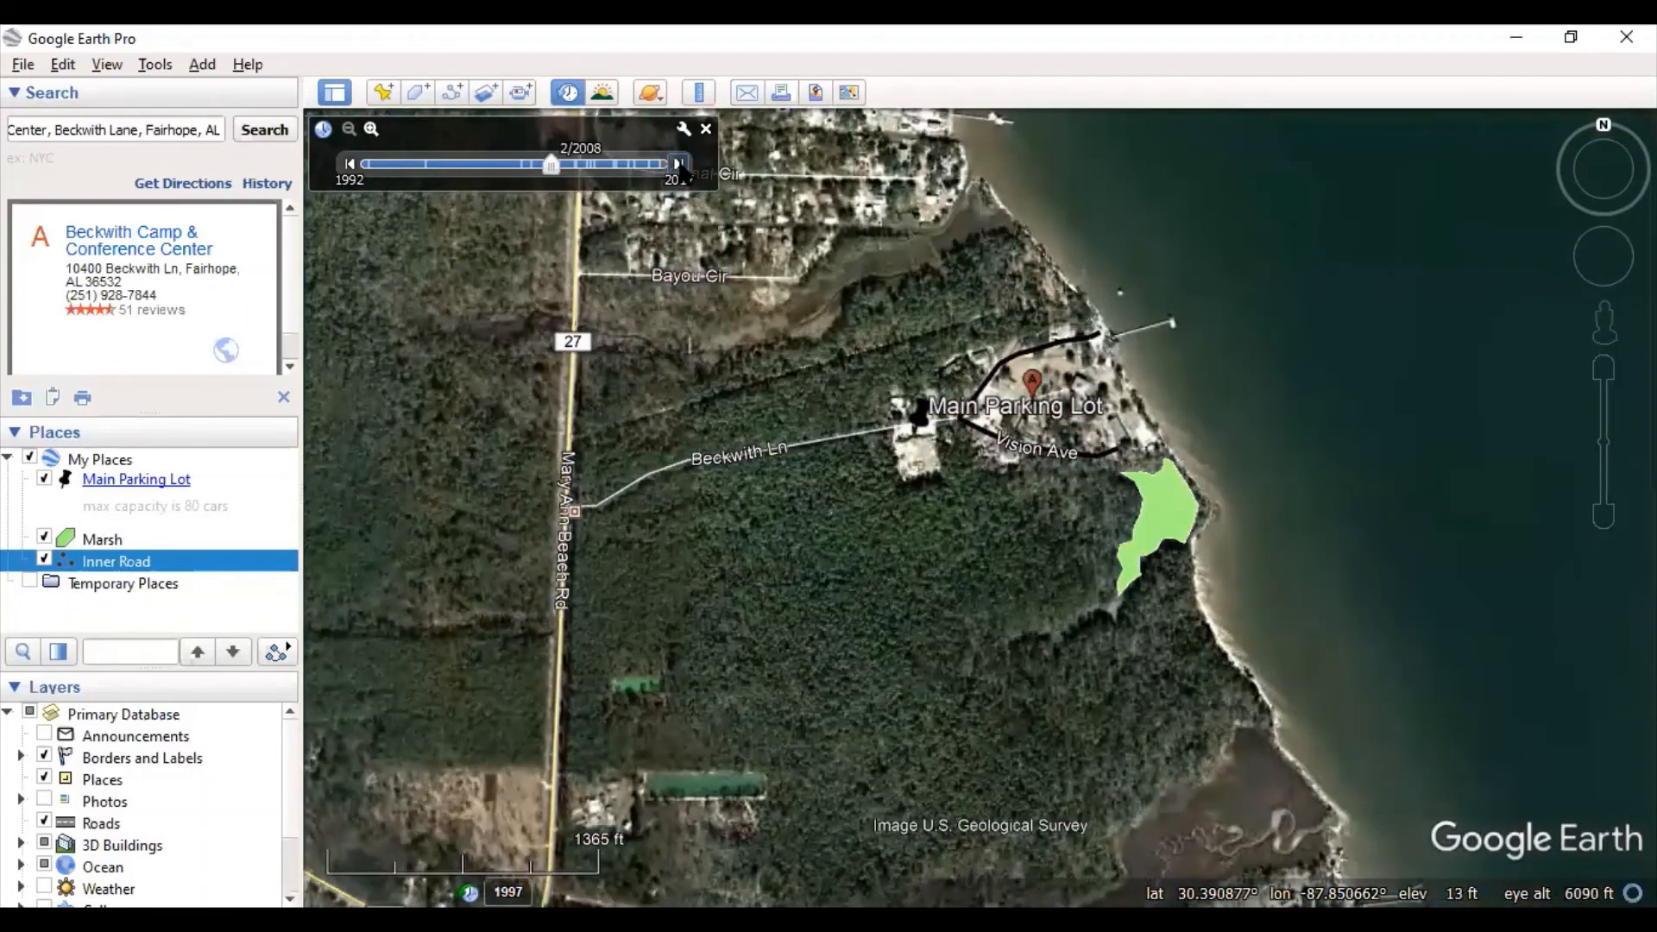
pyautogui.click(678, 164)
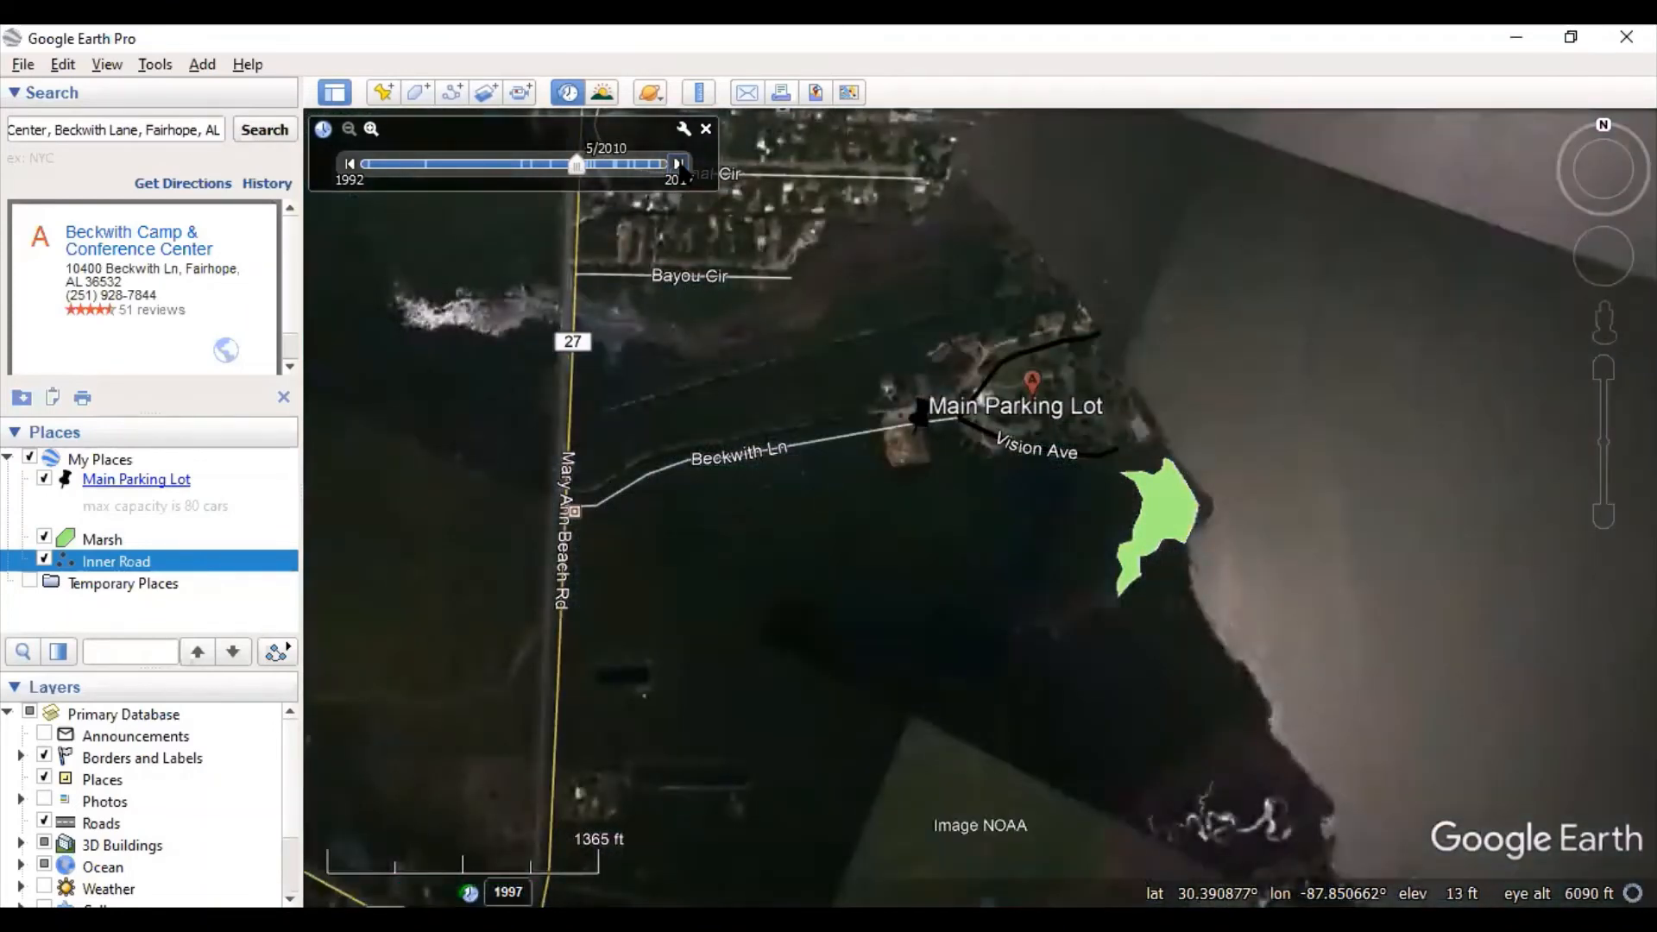
pyautogui.click(678, 164)
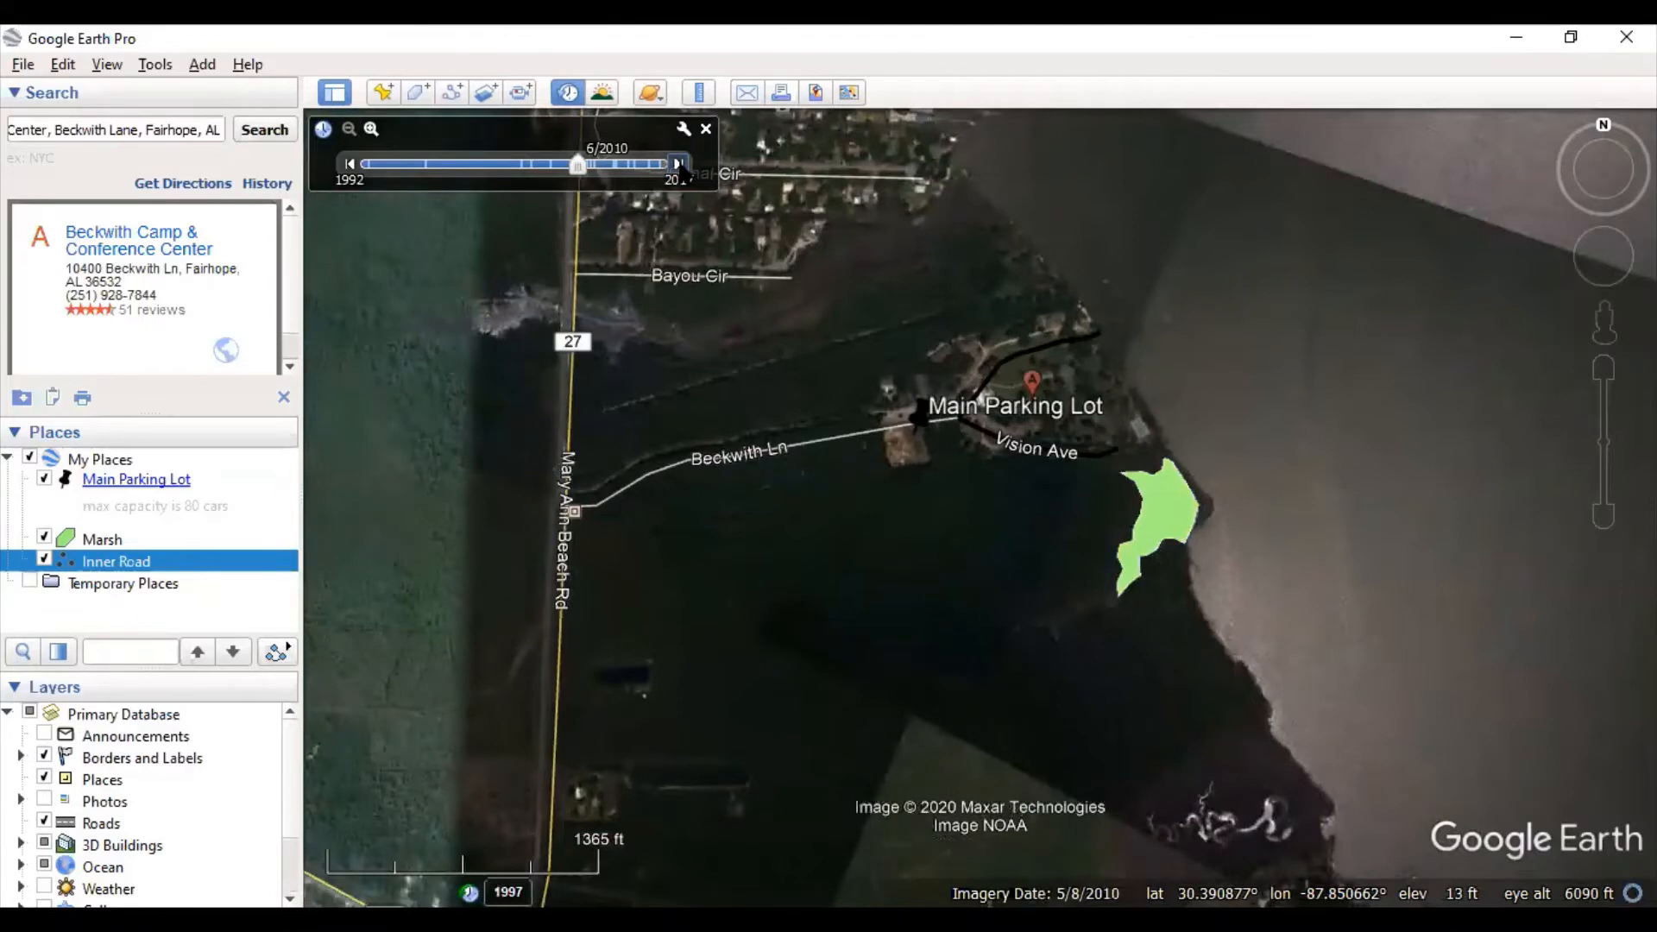
pyautogui.click(679, 164)
pyautogui.click(679, 163)
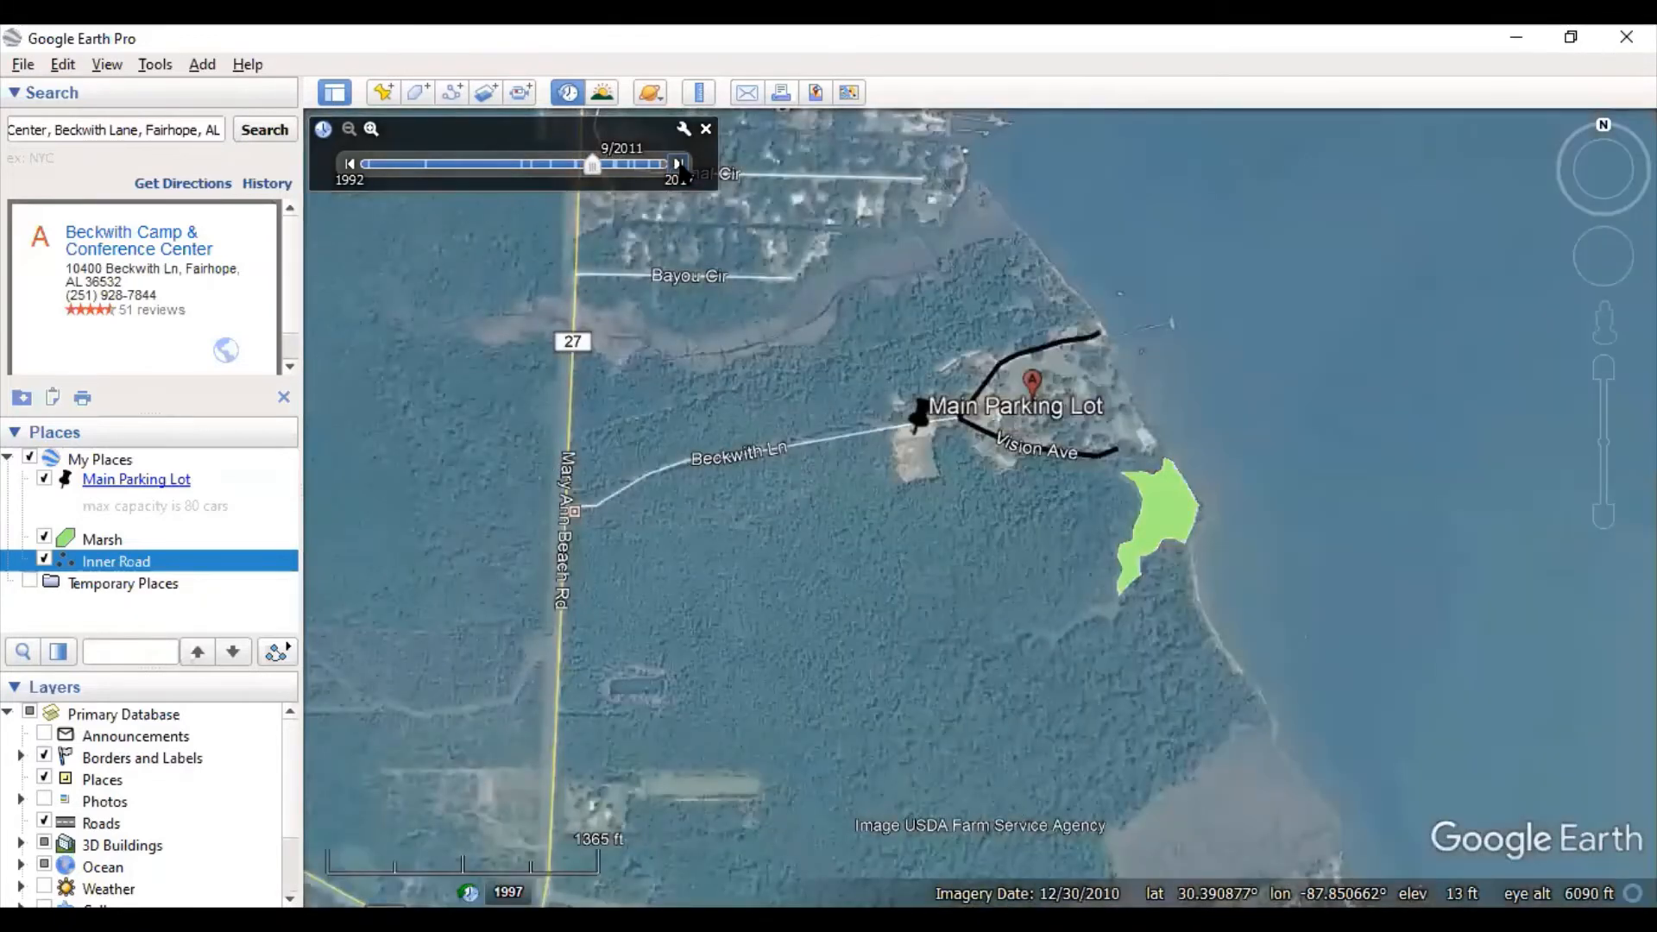
pyautogui.click(678, 164)
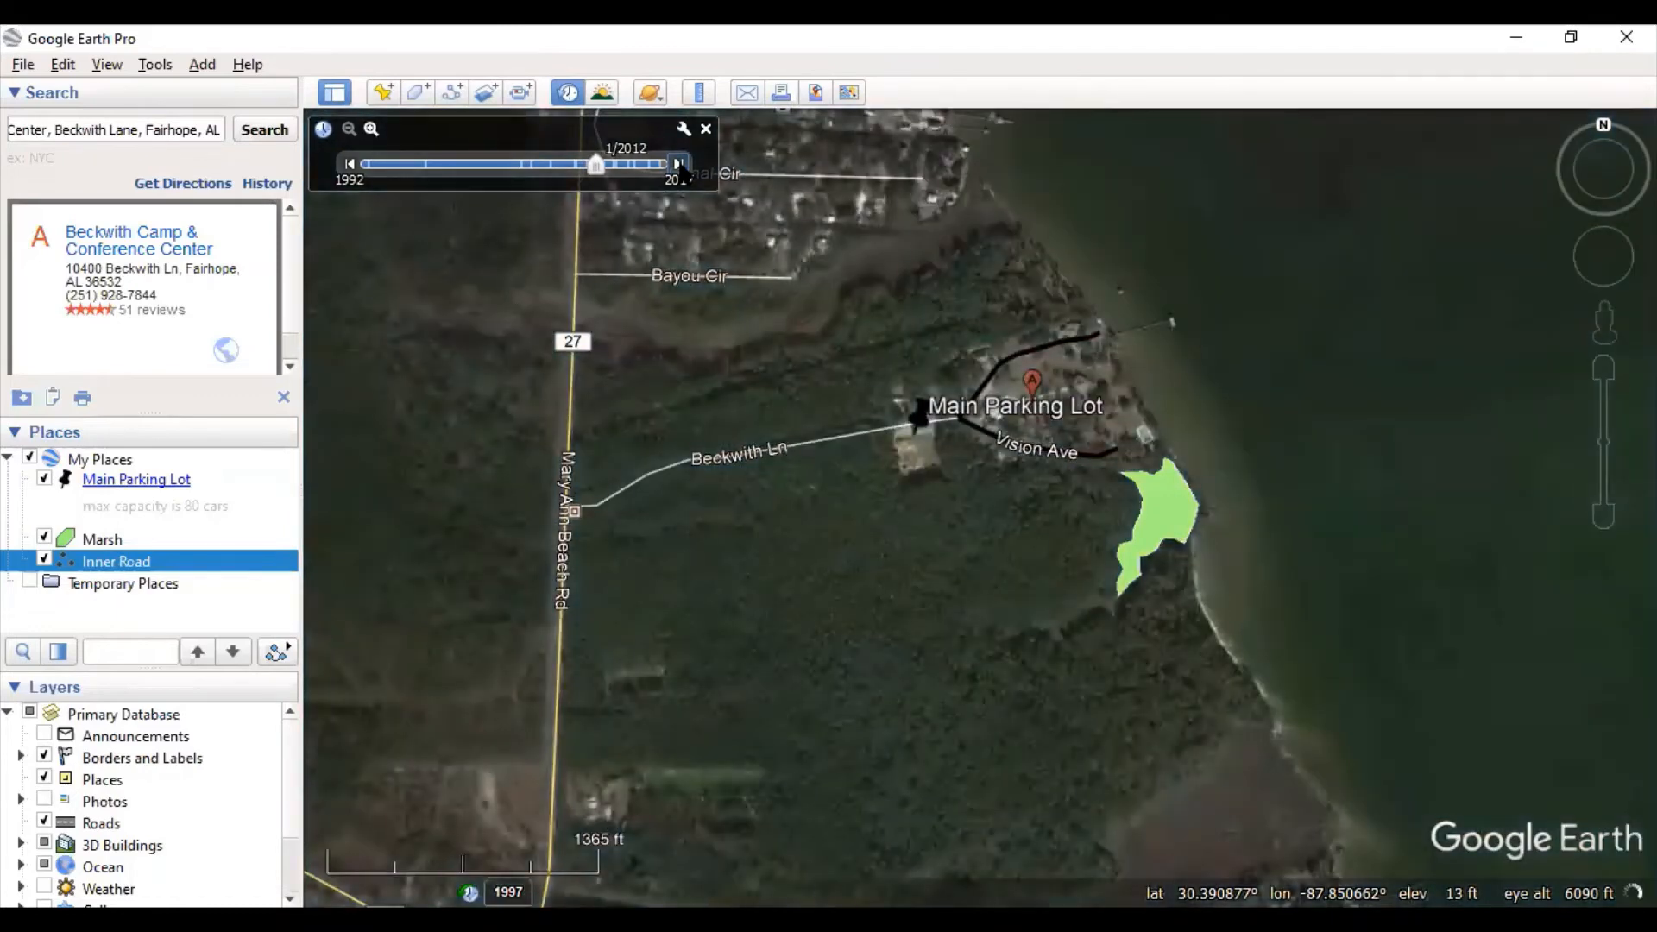
pyautogui.click(678, 164)
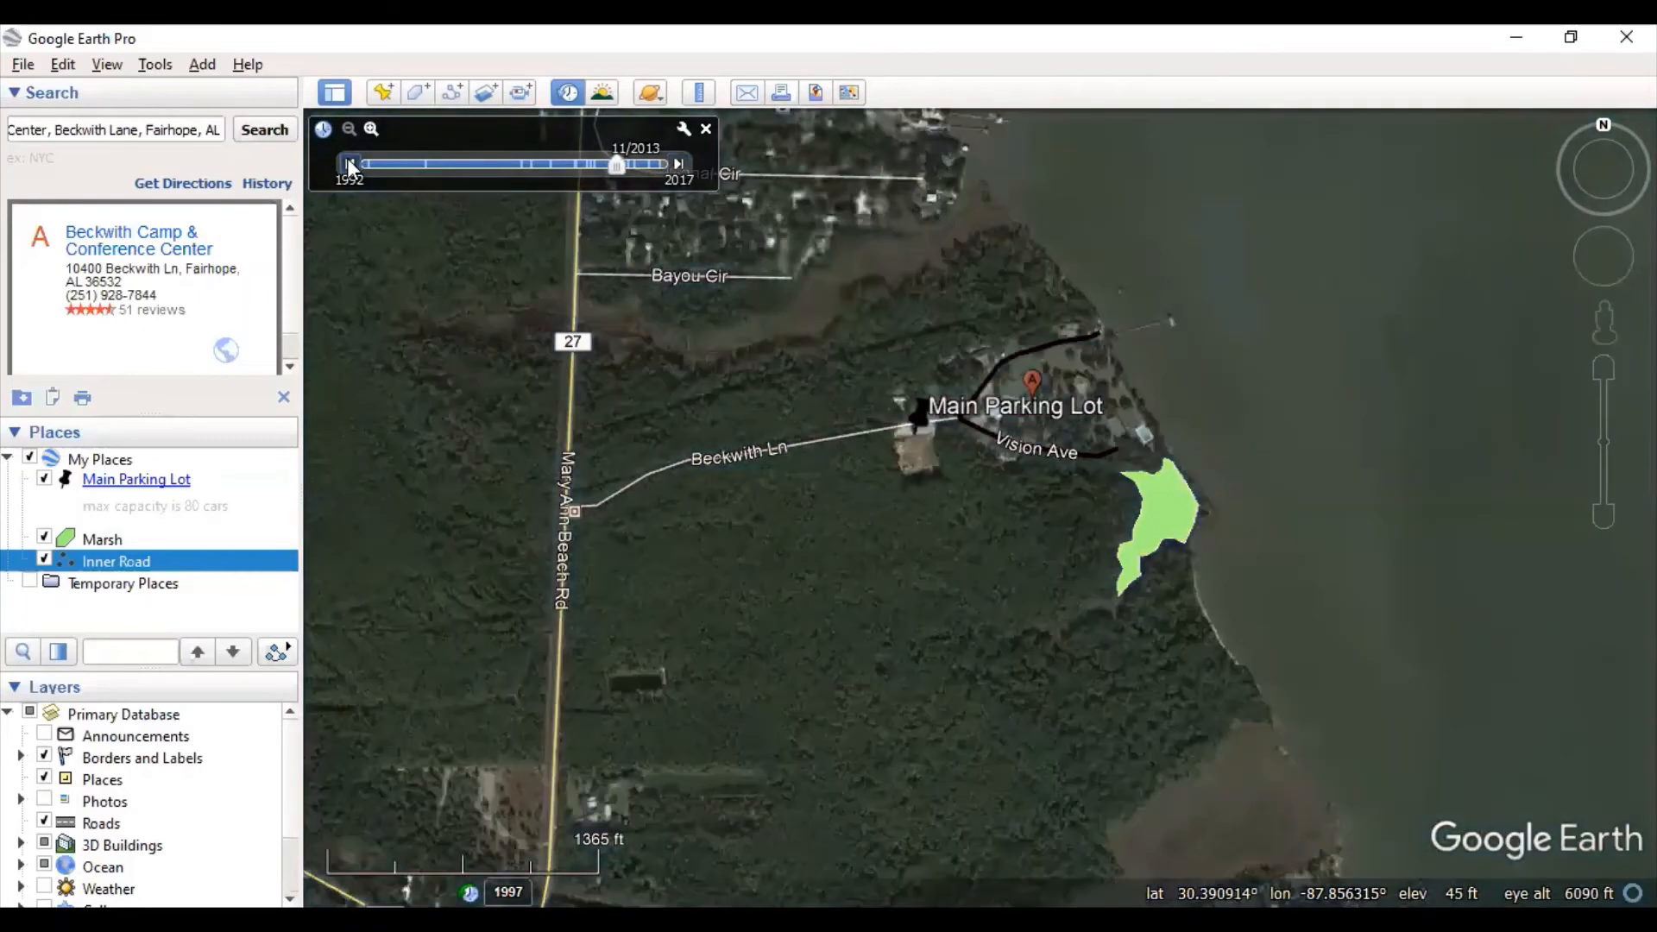
# - Step the imagery back from 6/2011 through the 2010 dates to 2008
pyautogui.click(350, 164)
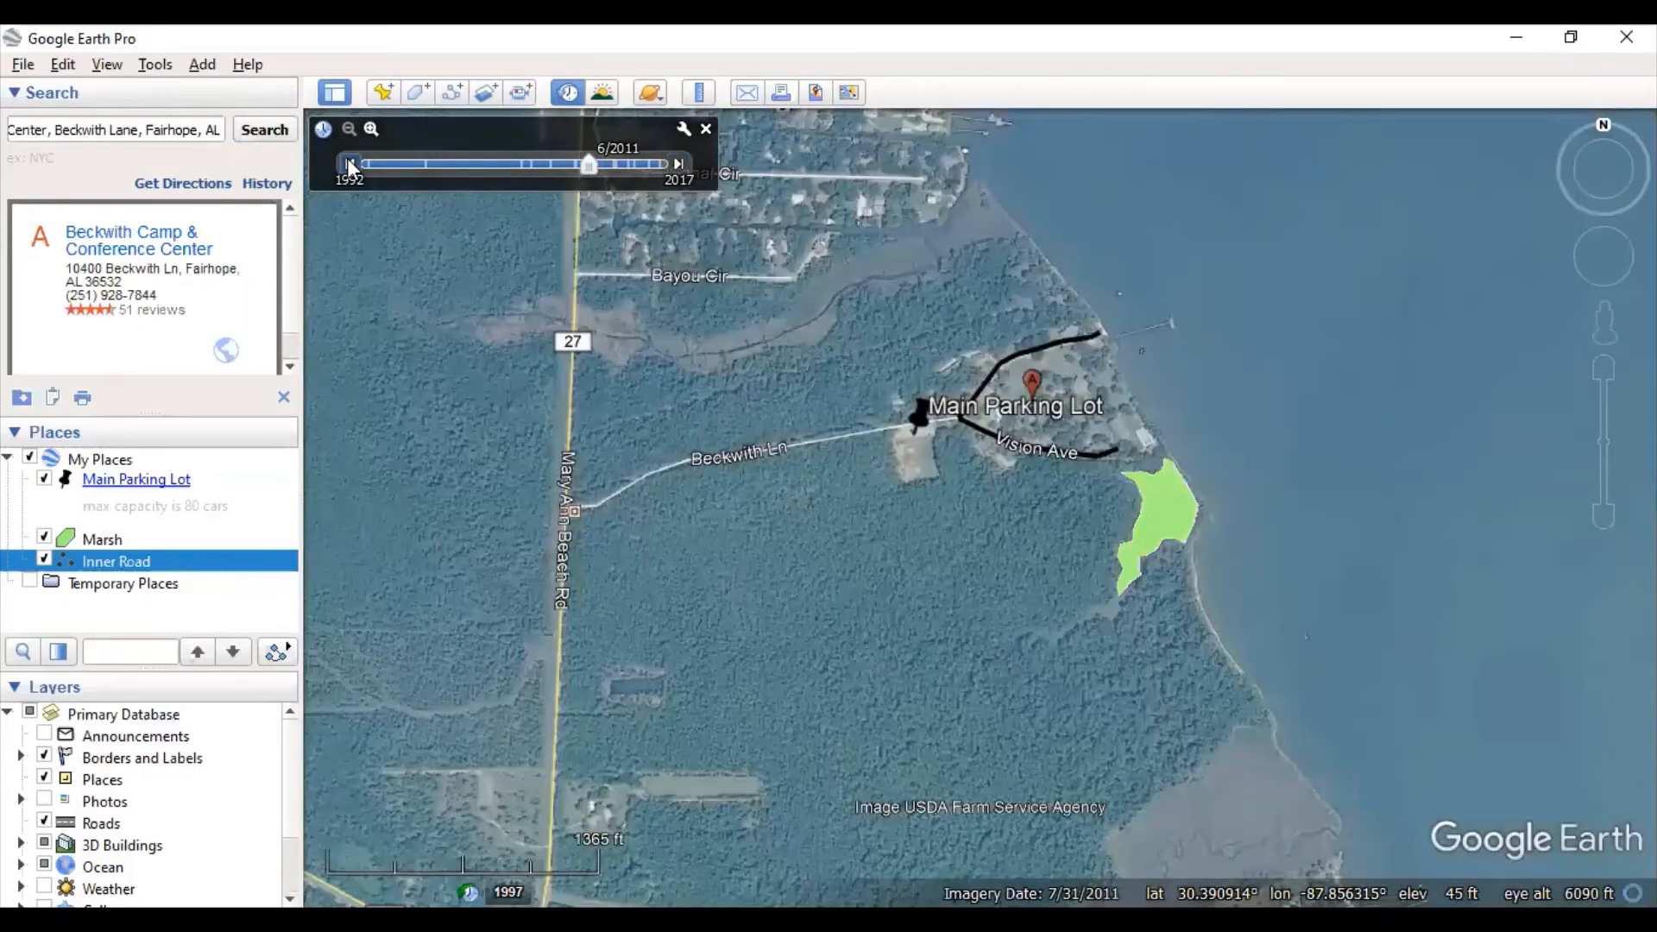
pyautogui.click(349, 164)
pyautogui.click(349, 164)
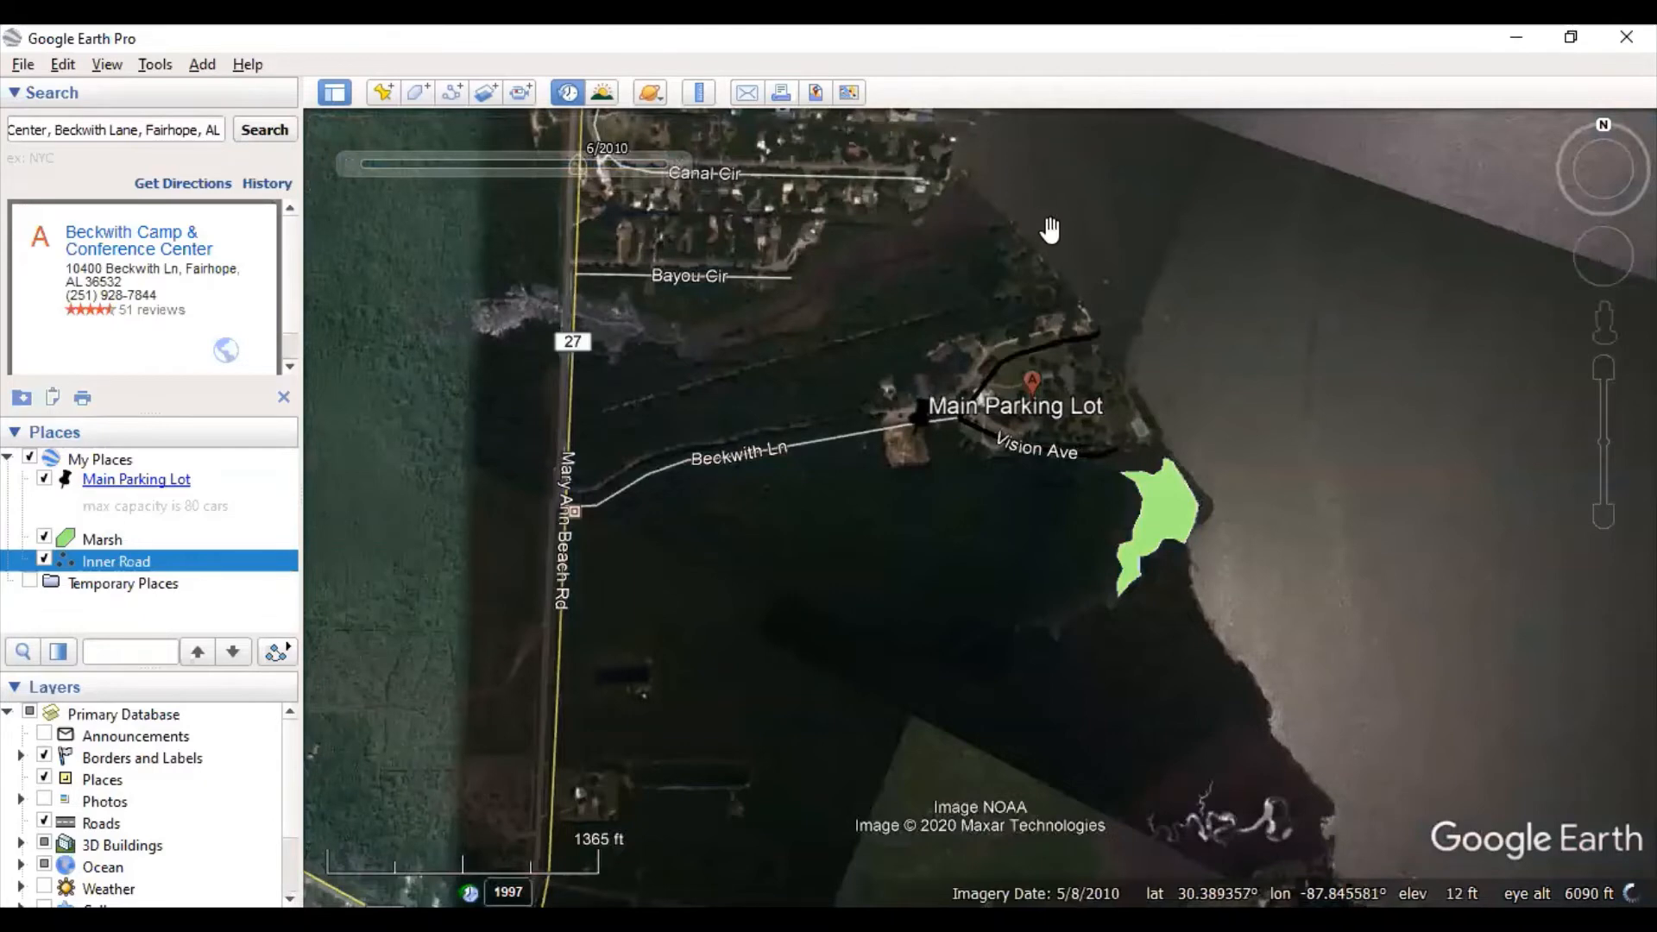
pyautogui.click(351, 162)
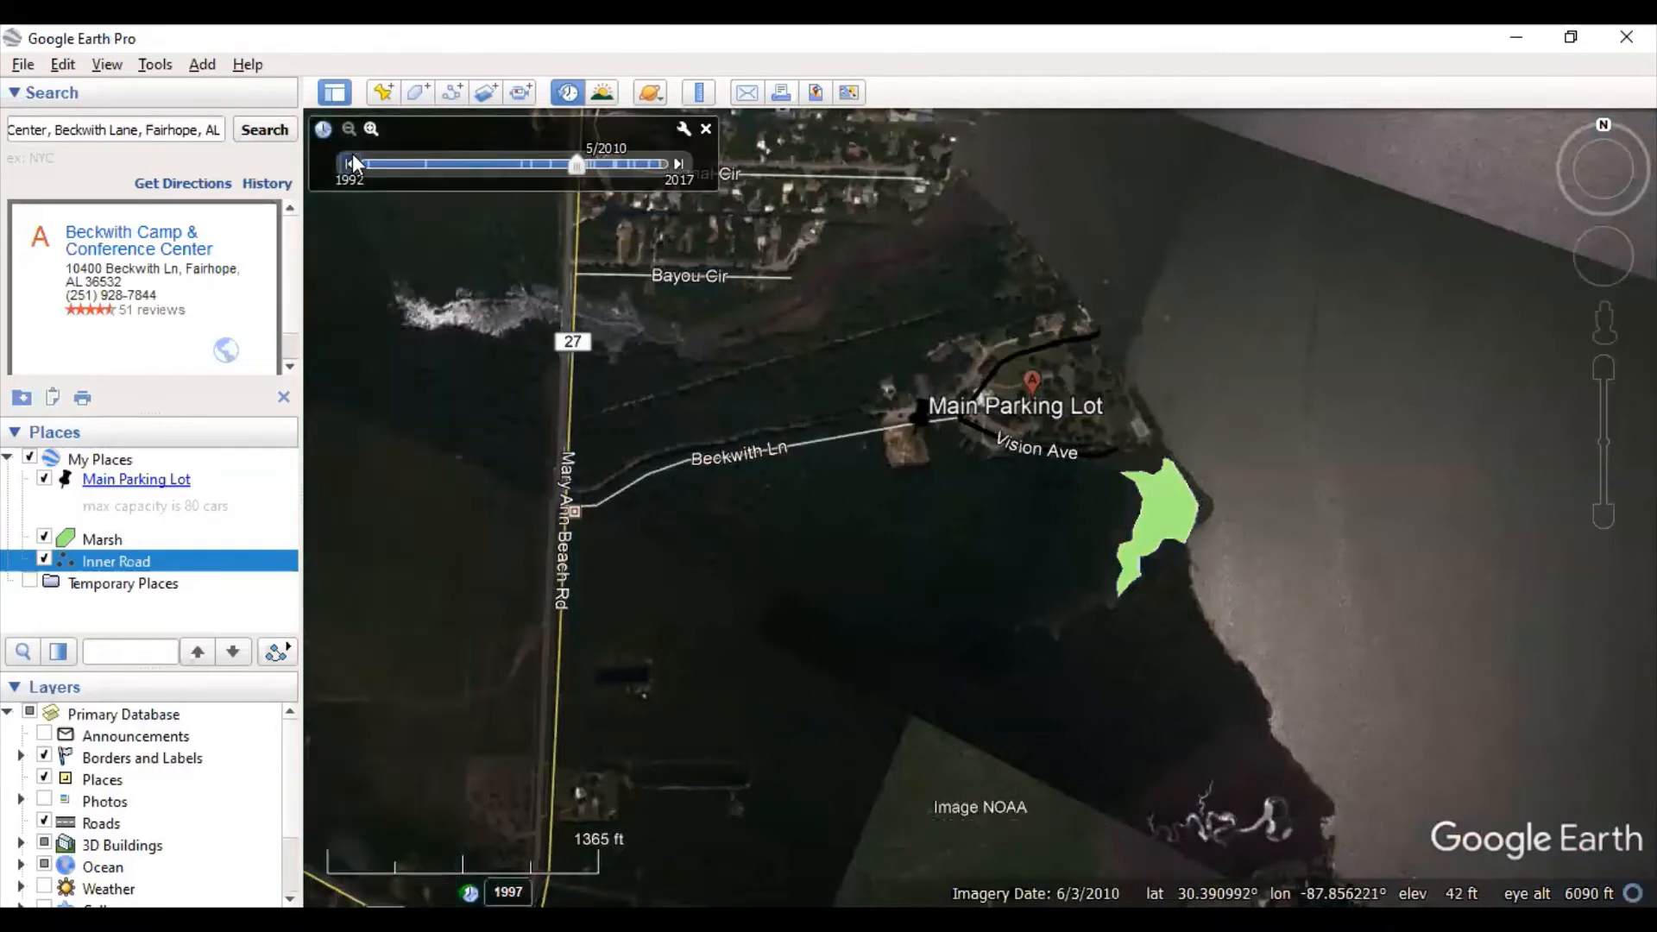
pyautogui.click(352, 157)
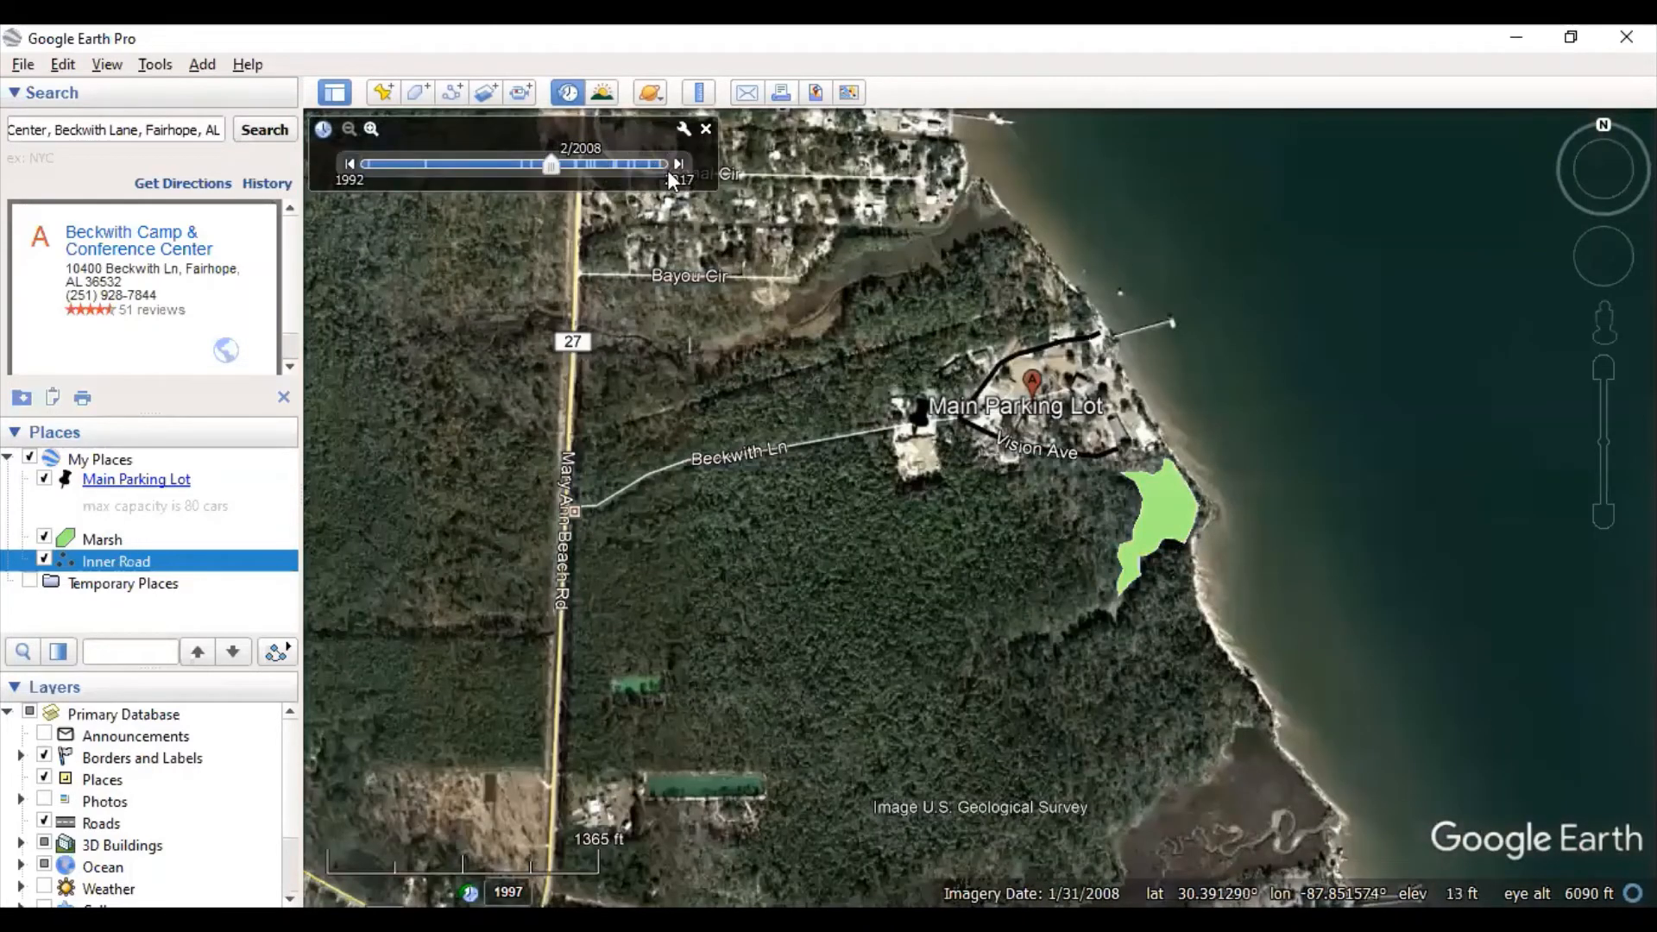
# - Advance through 5/2010, 1/2012, 11/2013, 1/2015 and 12/2016 to the 11/2017 imagery
pyautogui.click(680, 164)
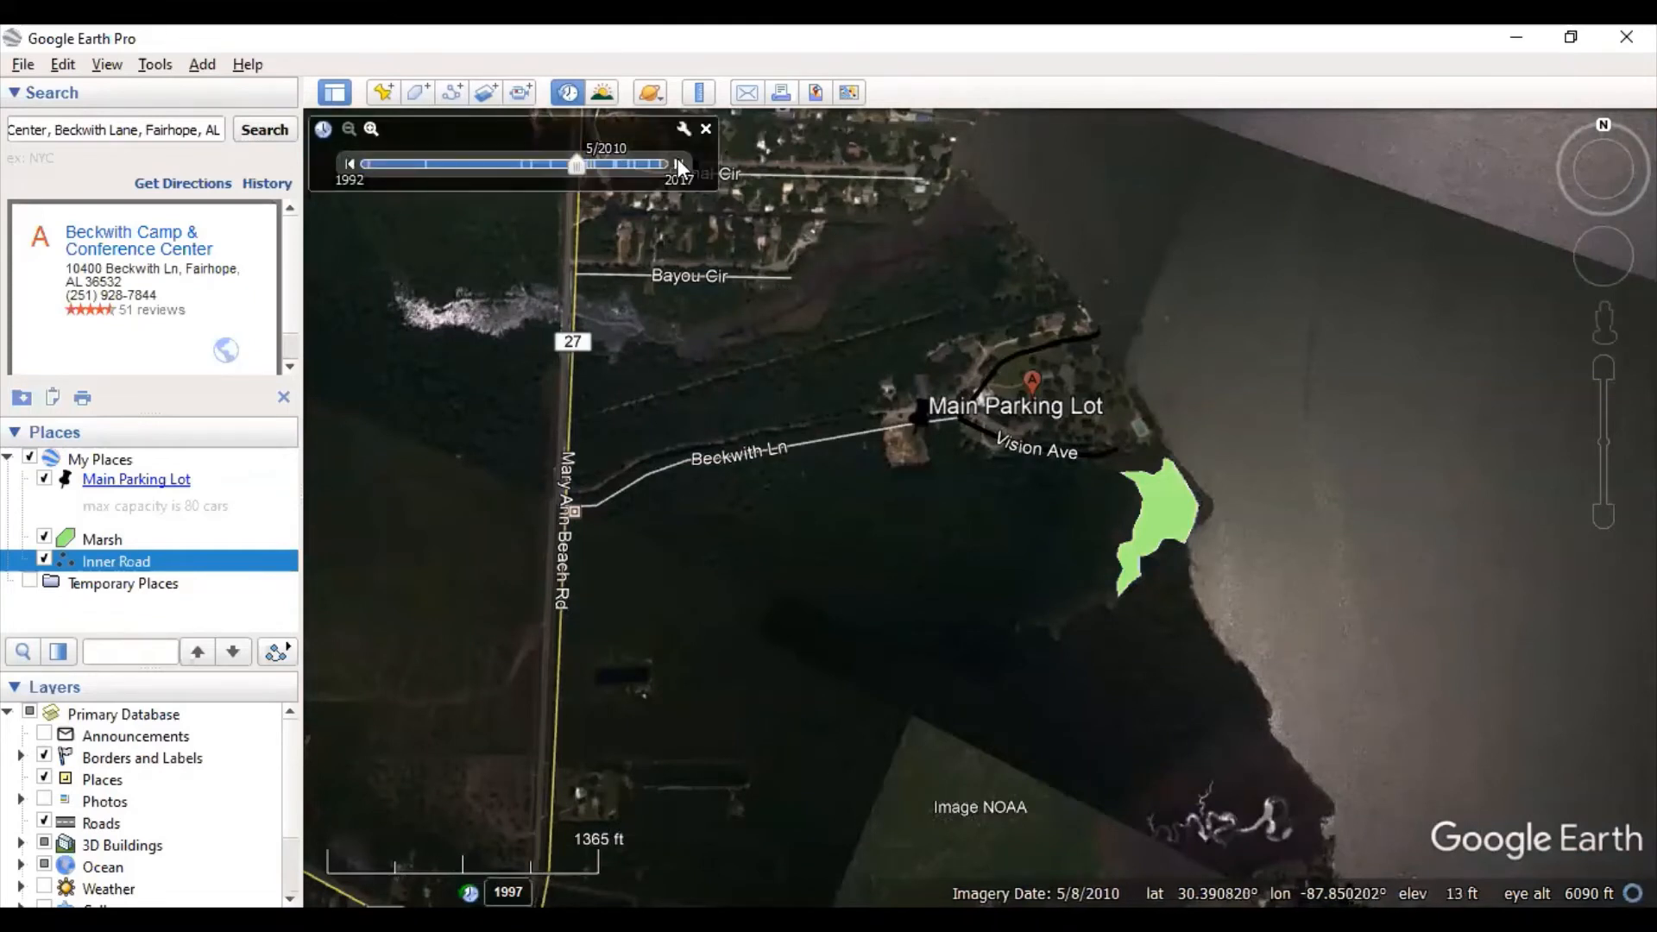
pyautogui.click(679, 164)
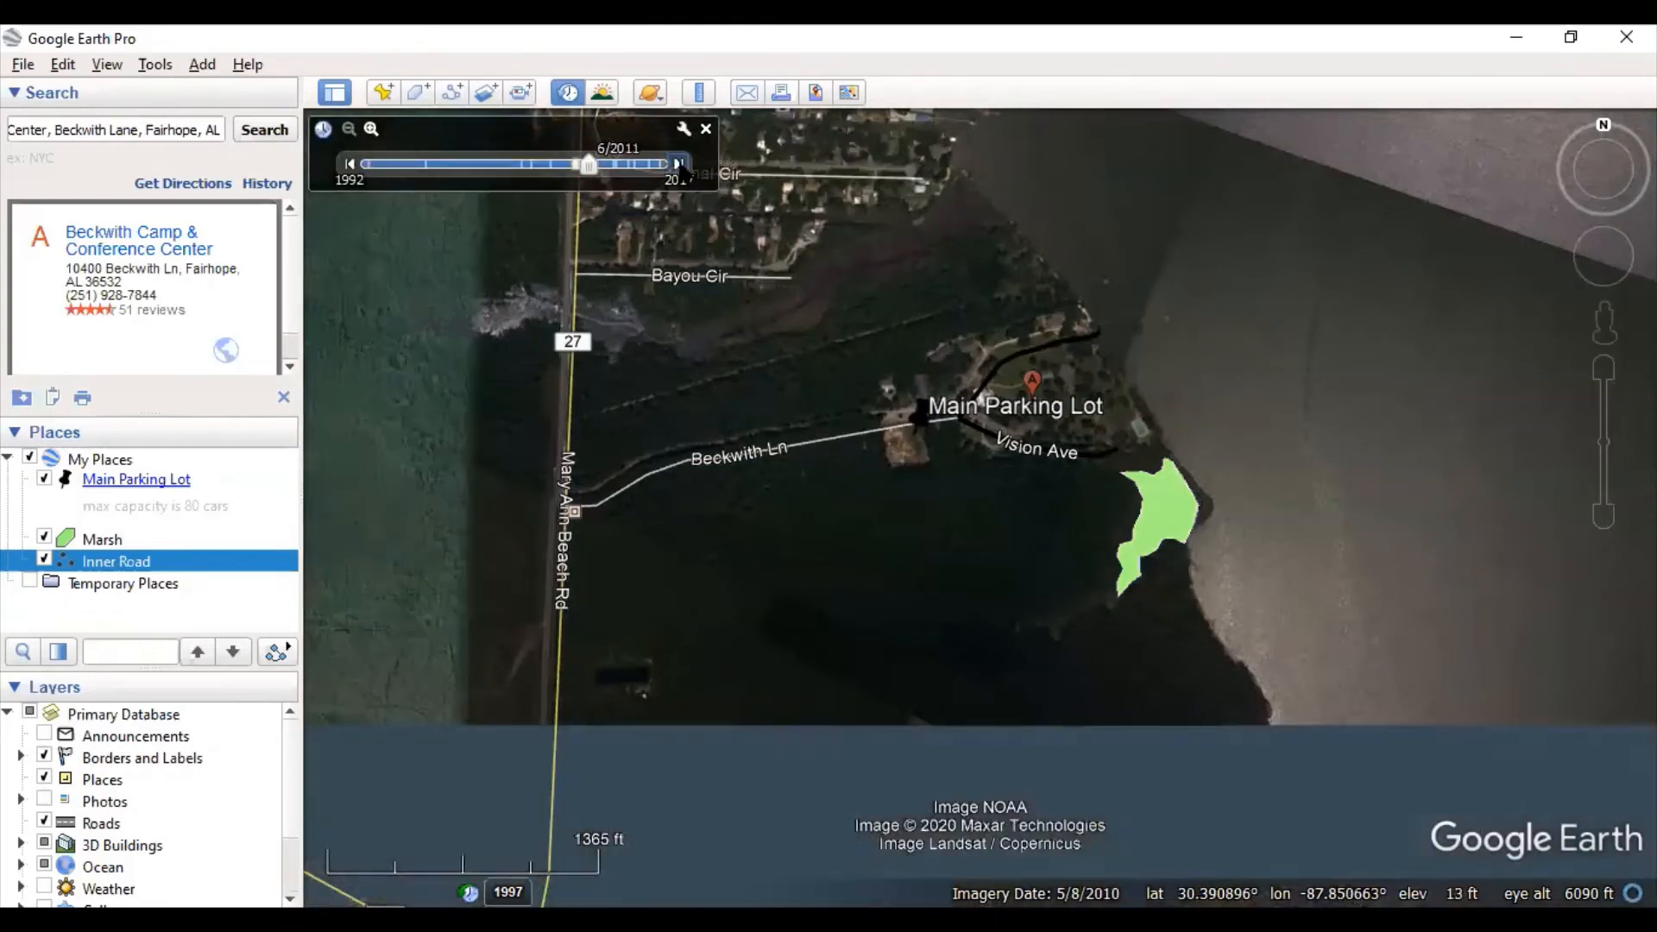
pyautogui.click(679, 164)
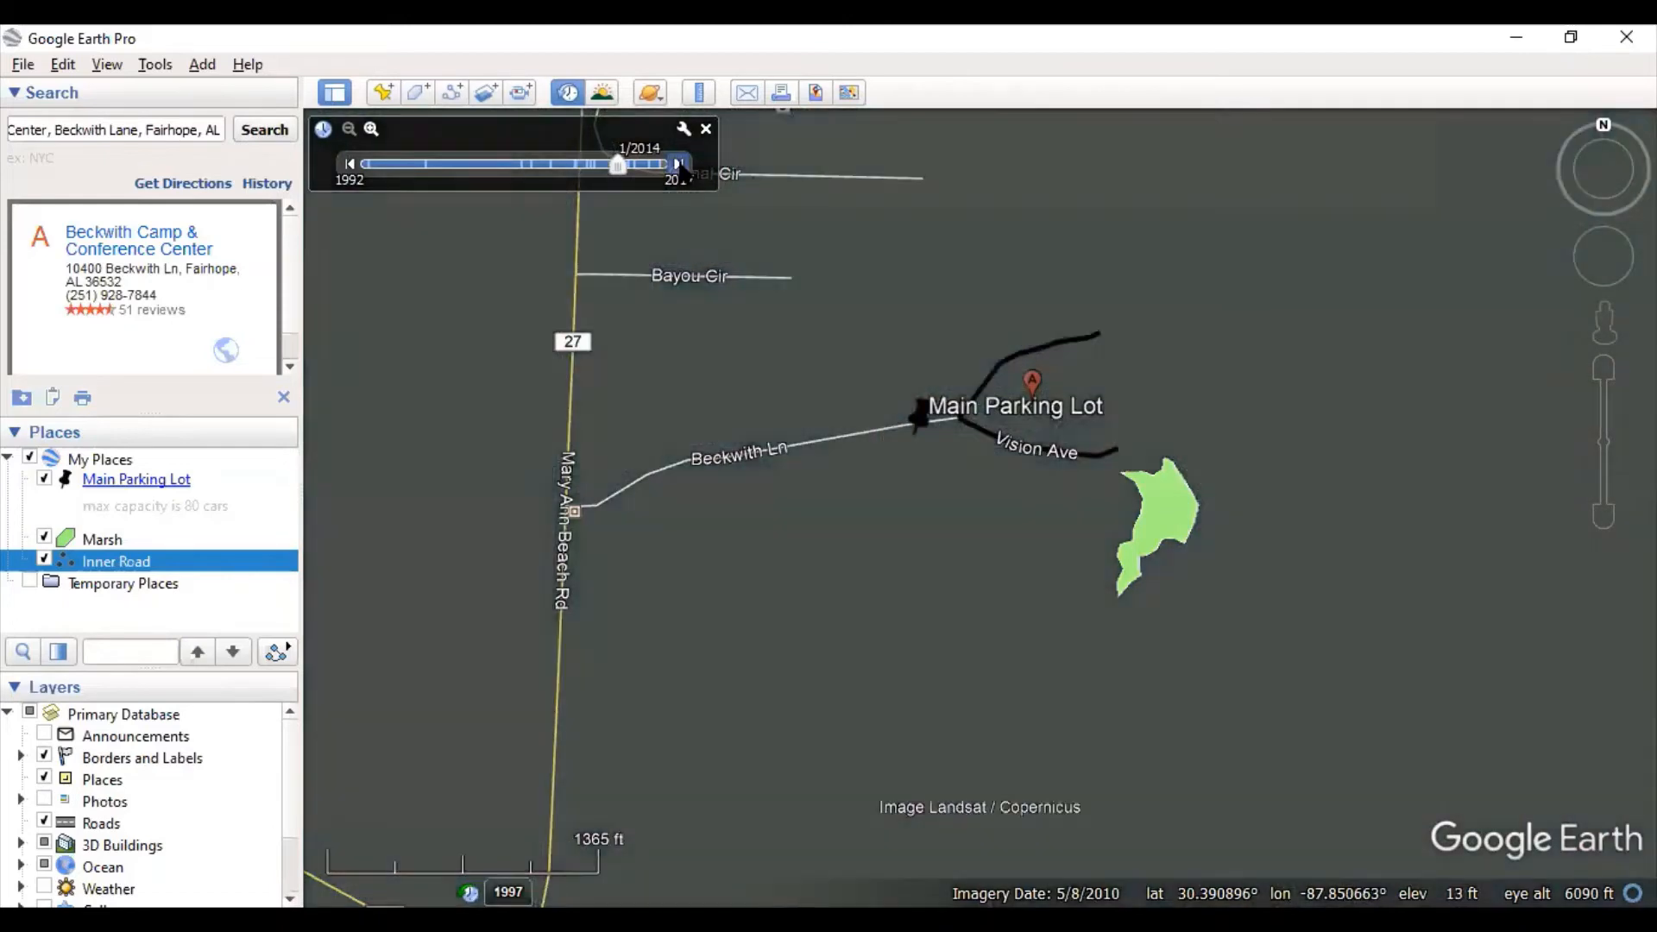
pyautogui.click(679, 164)
pyautogui.click(679, 164)
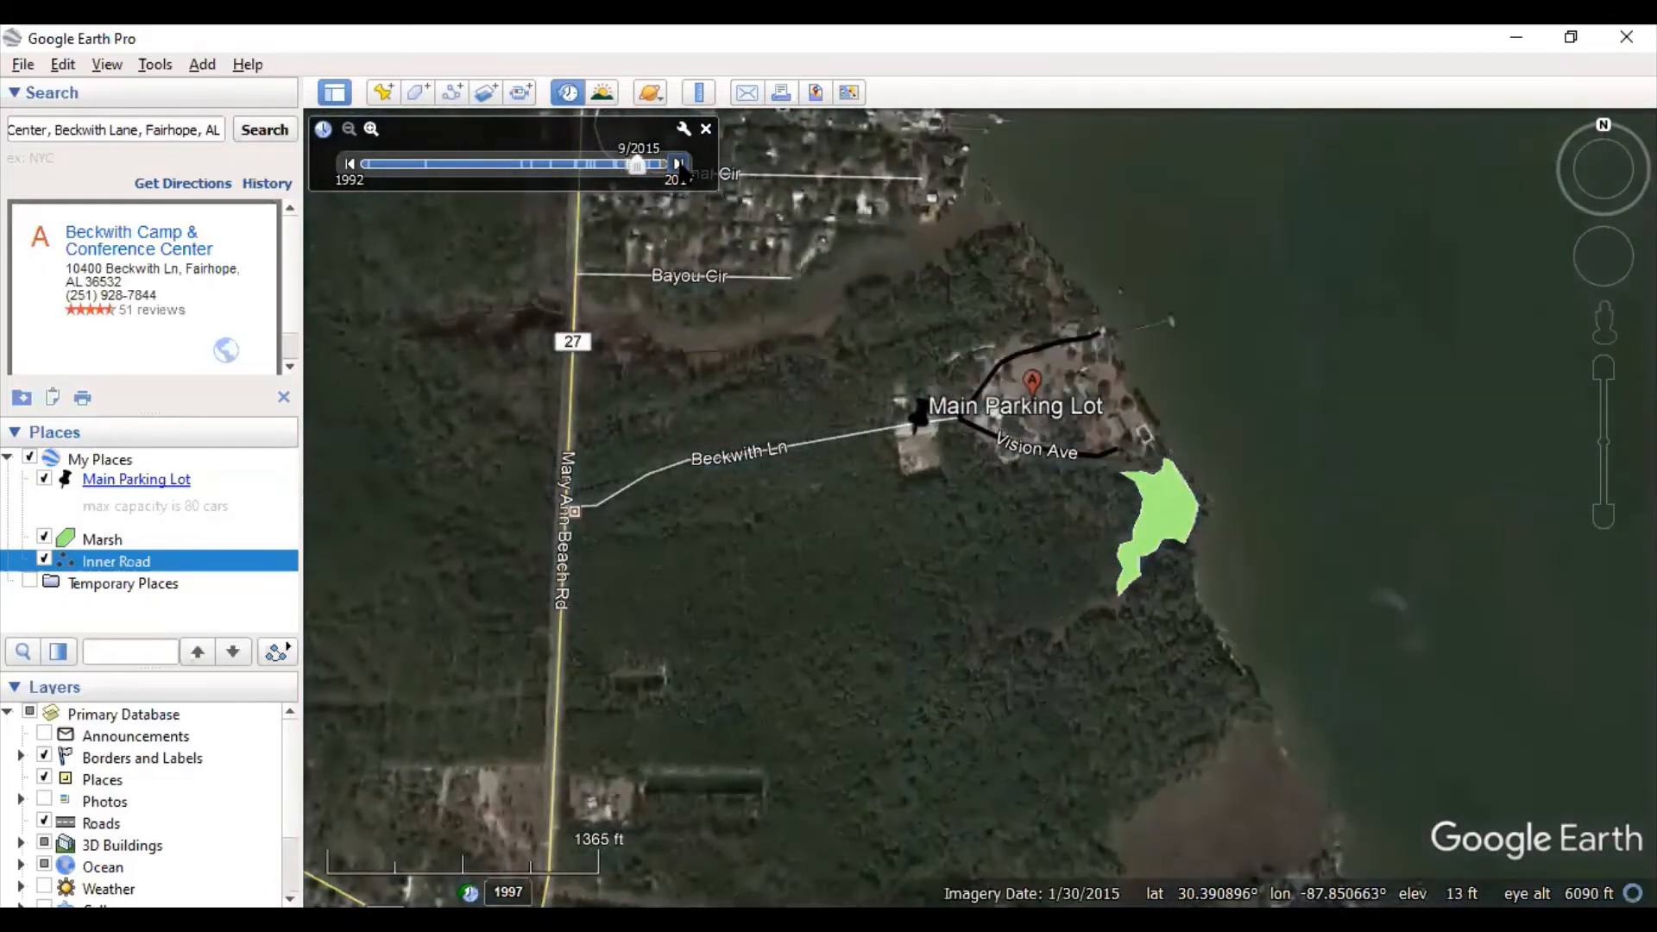
pyautogui.click(679, 164)
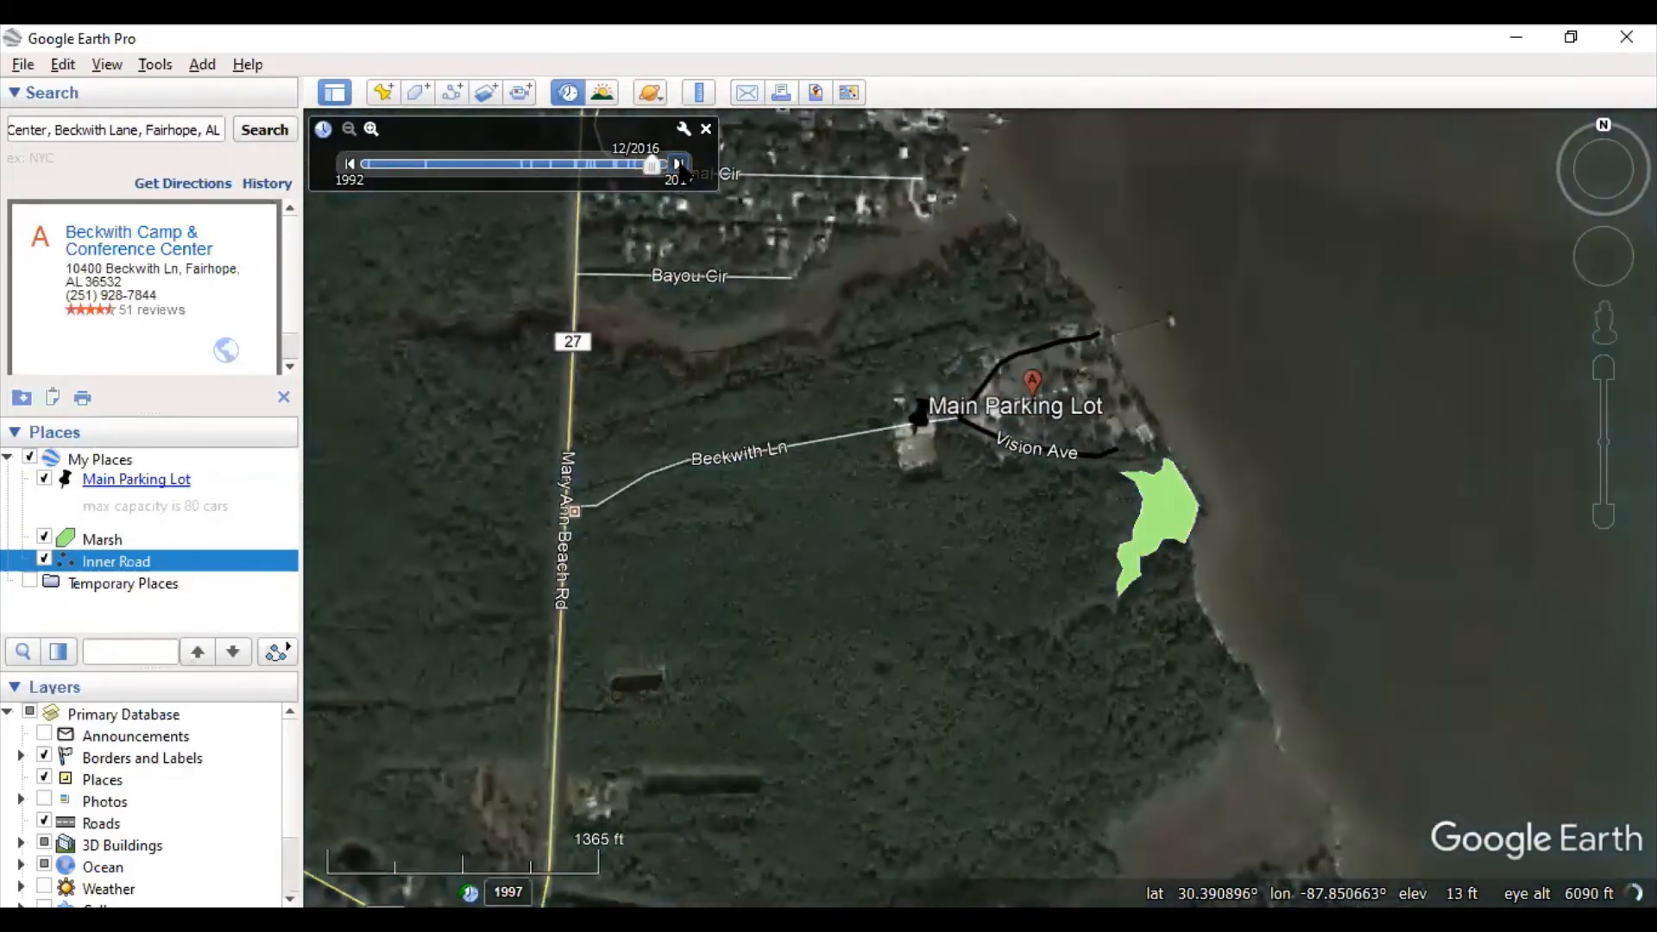
pyautogui.click(679, 164)
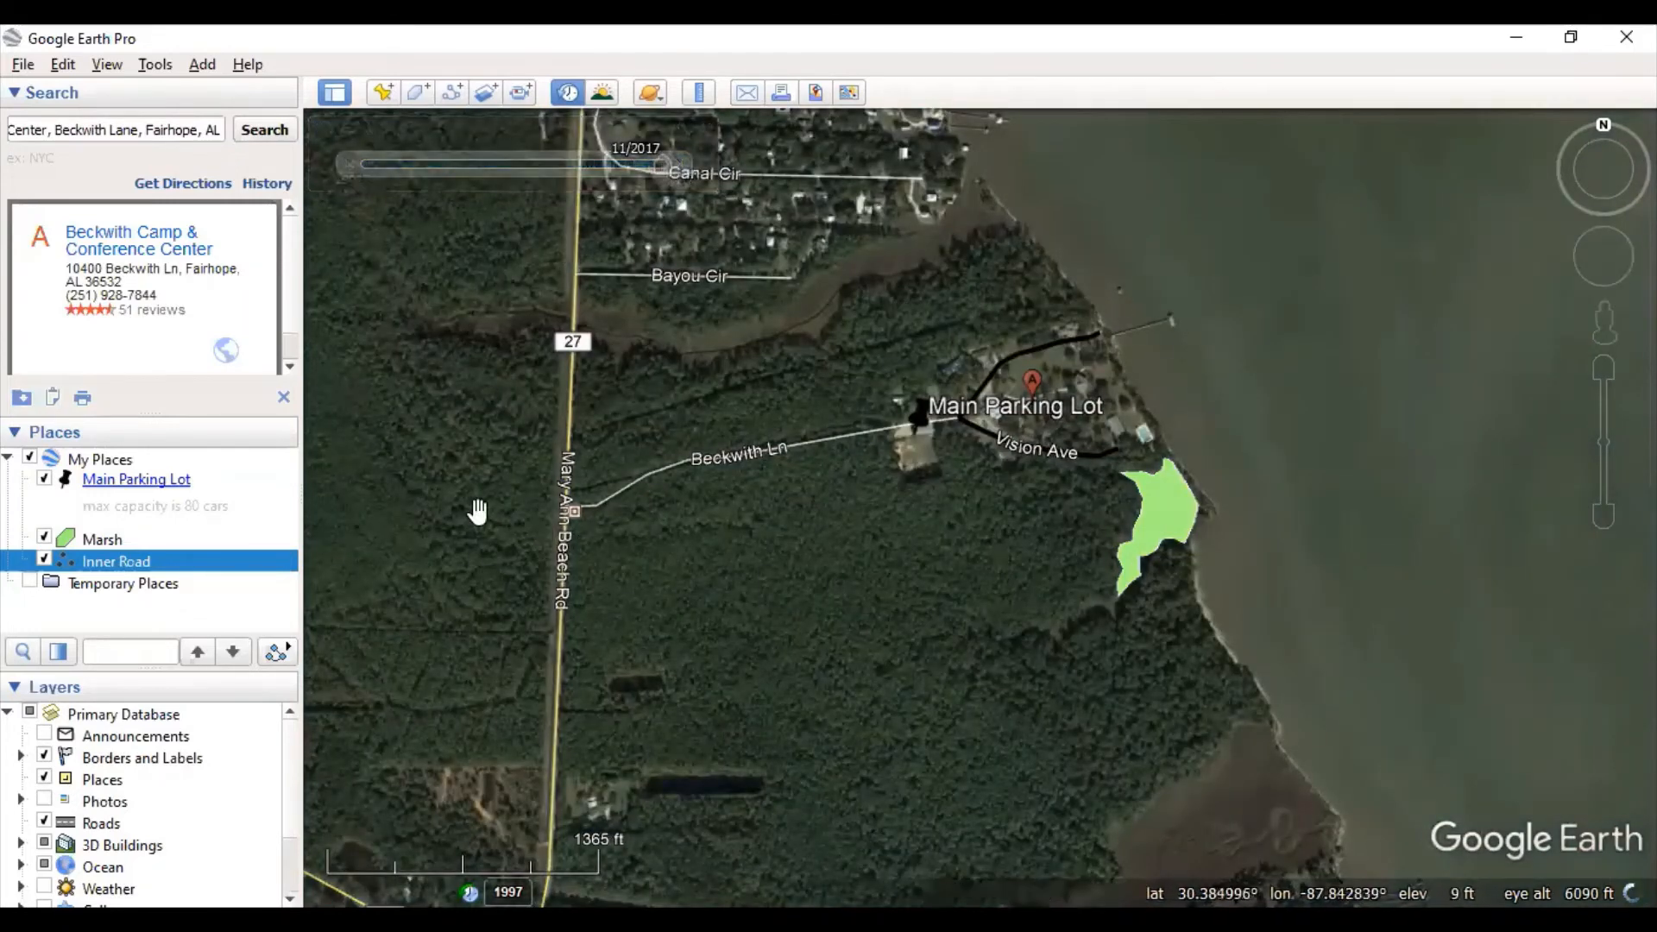
pyautogui.click(840, 565)
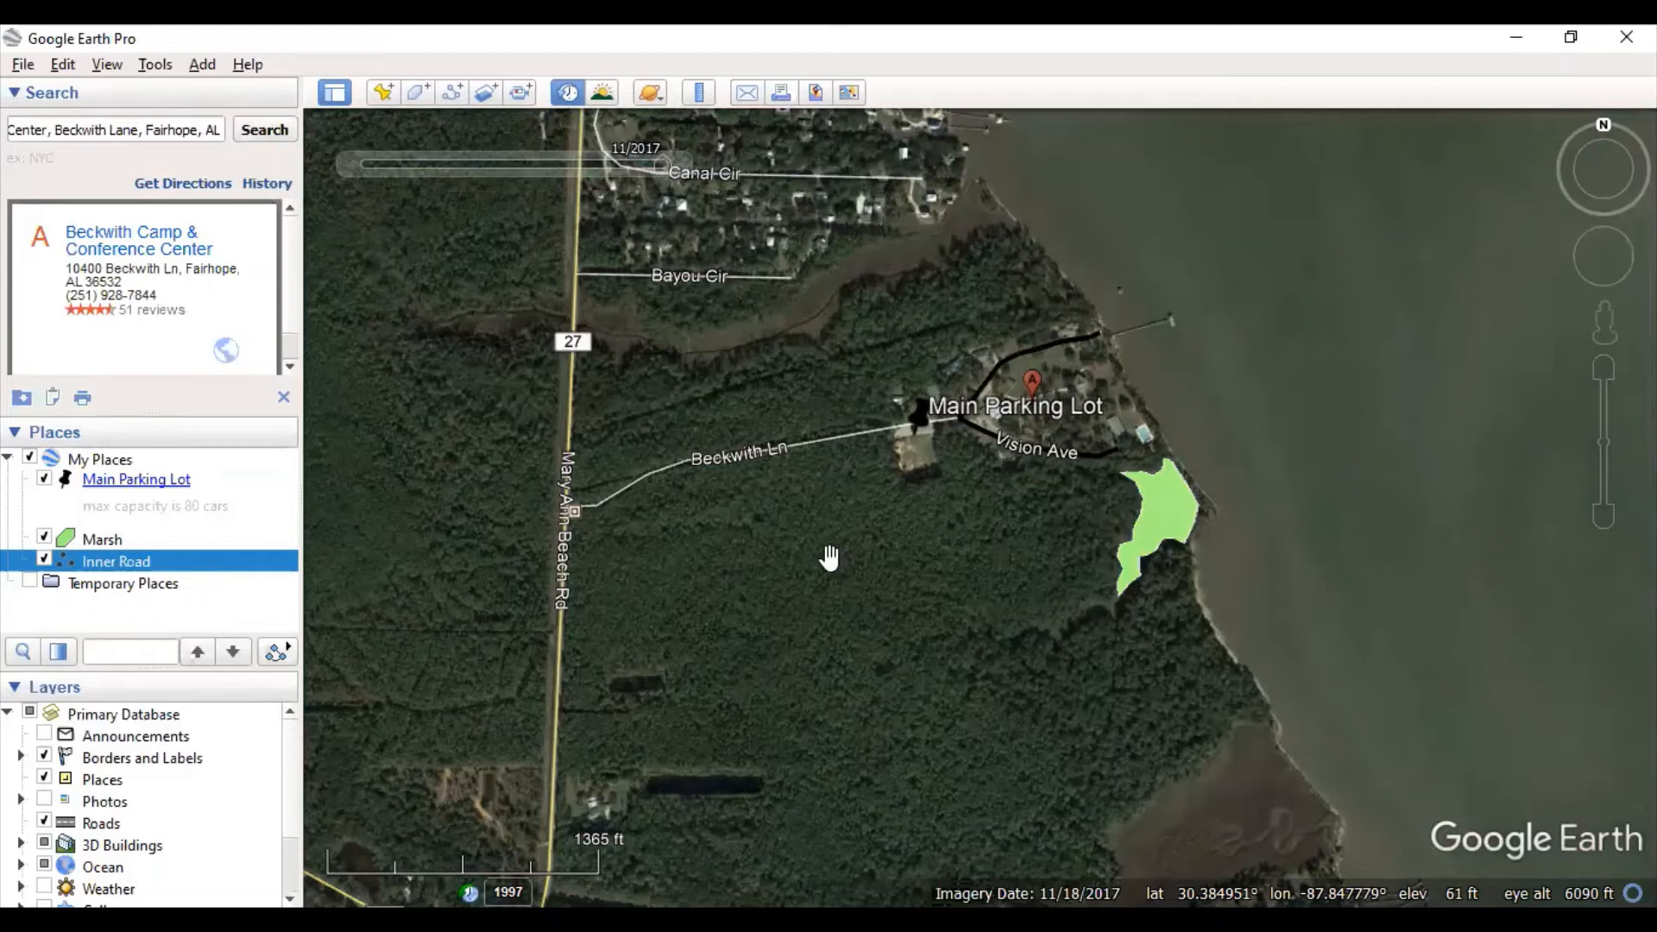
pyautogui.click(788, 574)
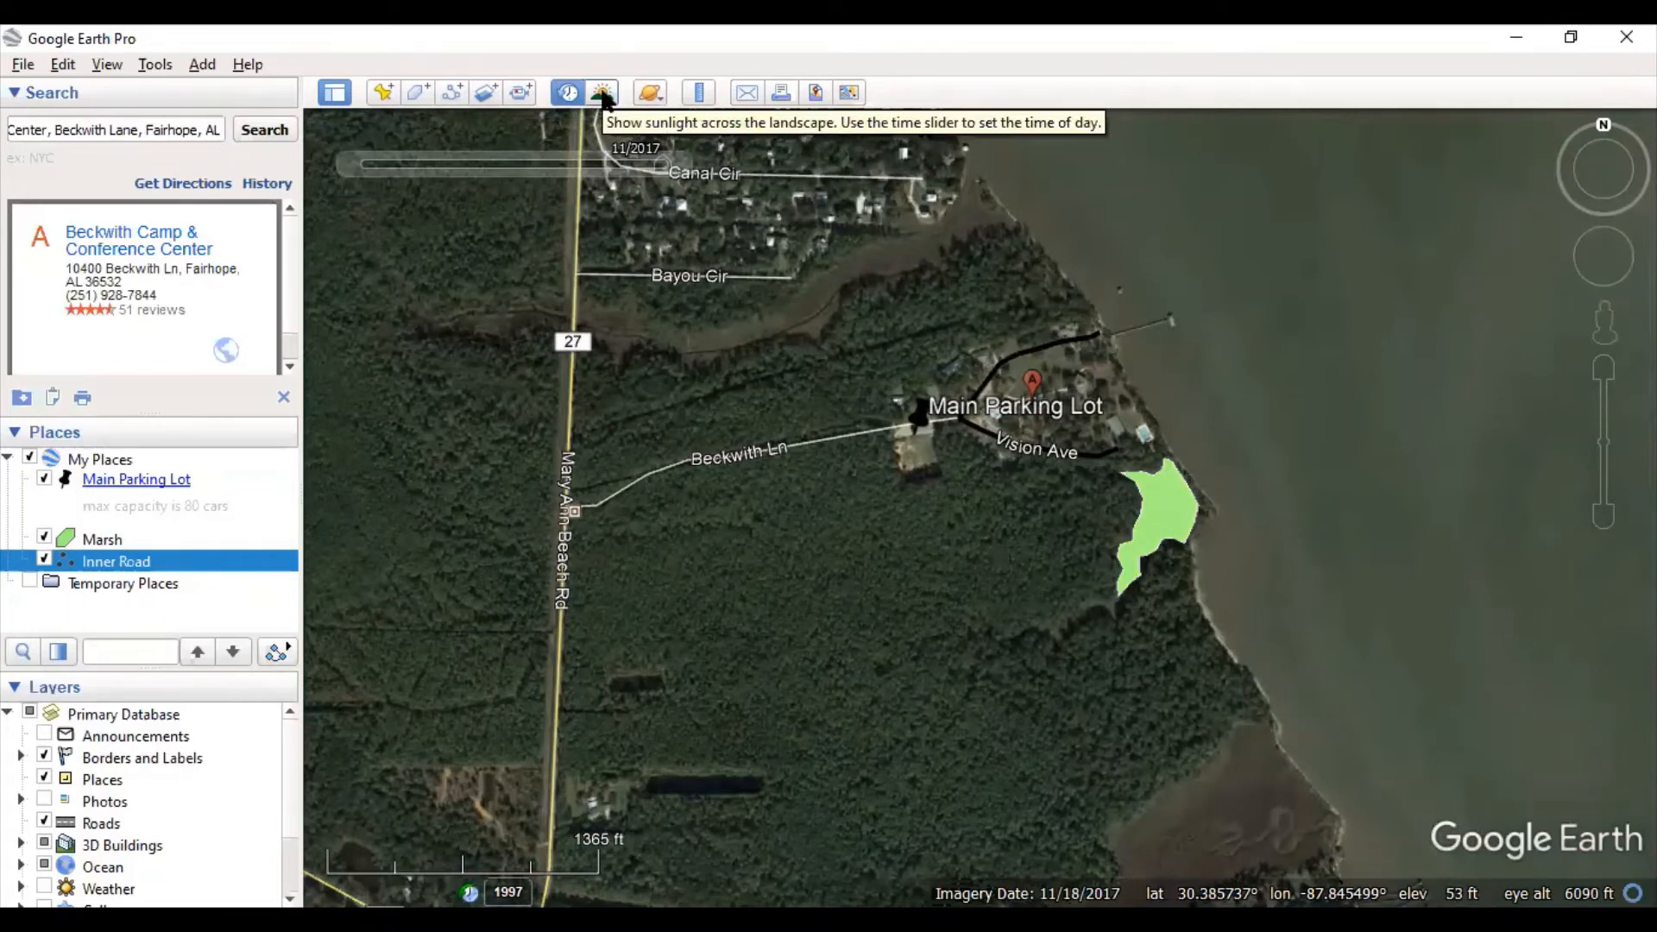
# - Turn off historical imagery, show sunlight at 3:43 am, then switch the view to Sky
pyautogui.click(566, 90)
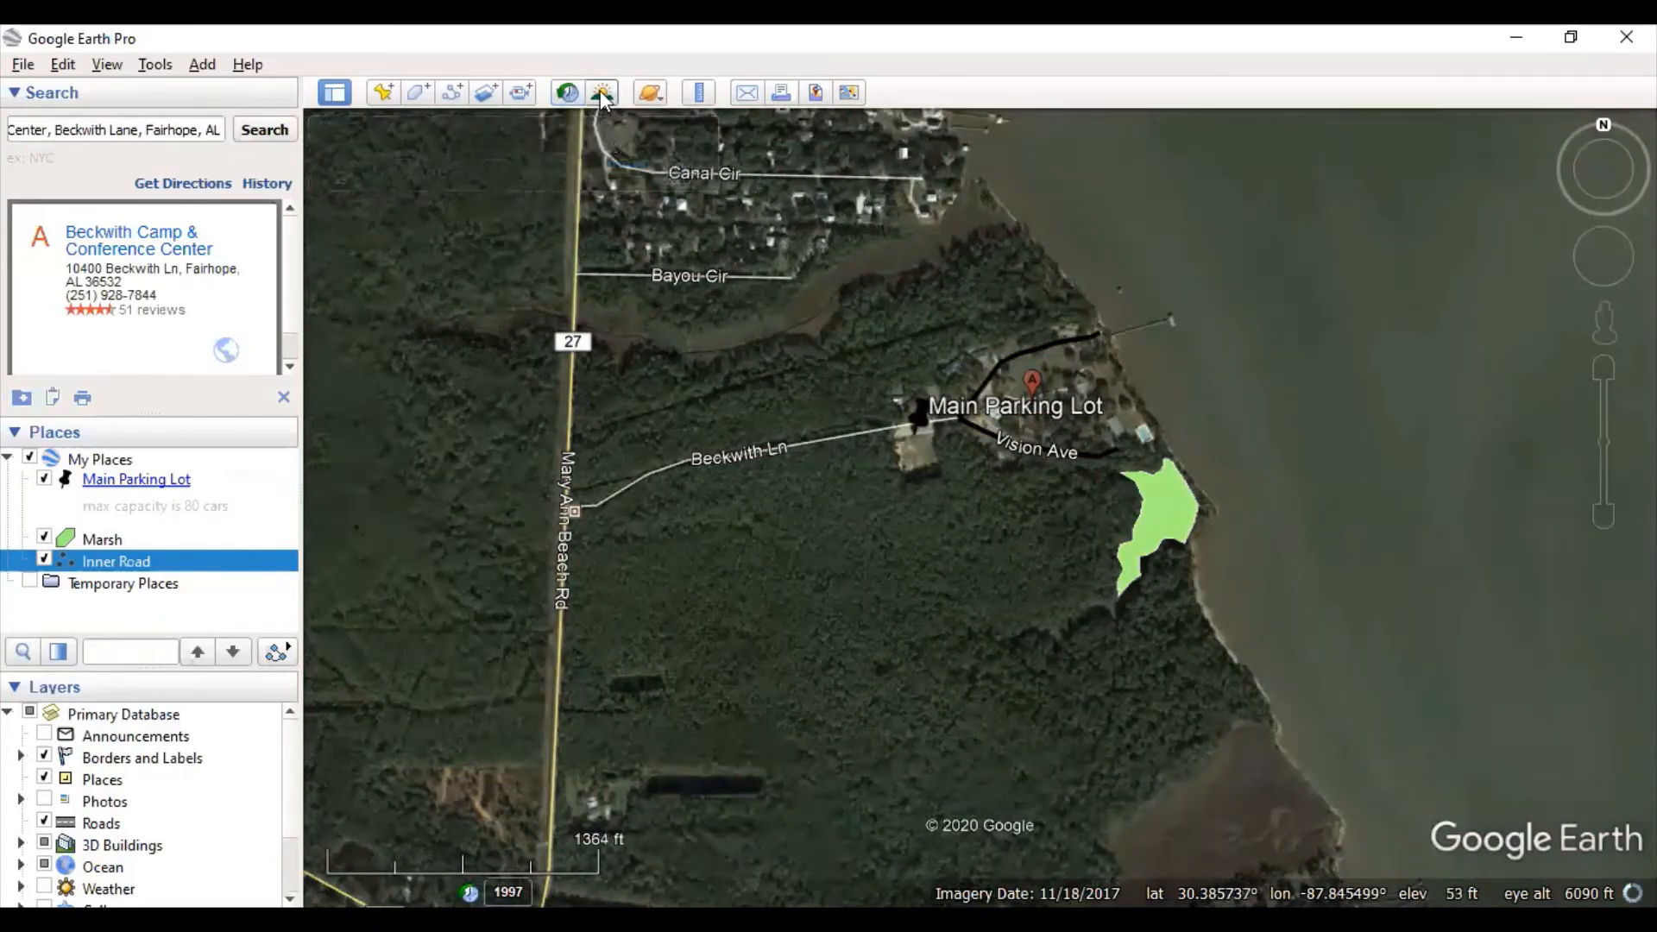
pyautogui.click(600, 92)
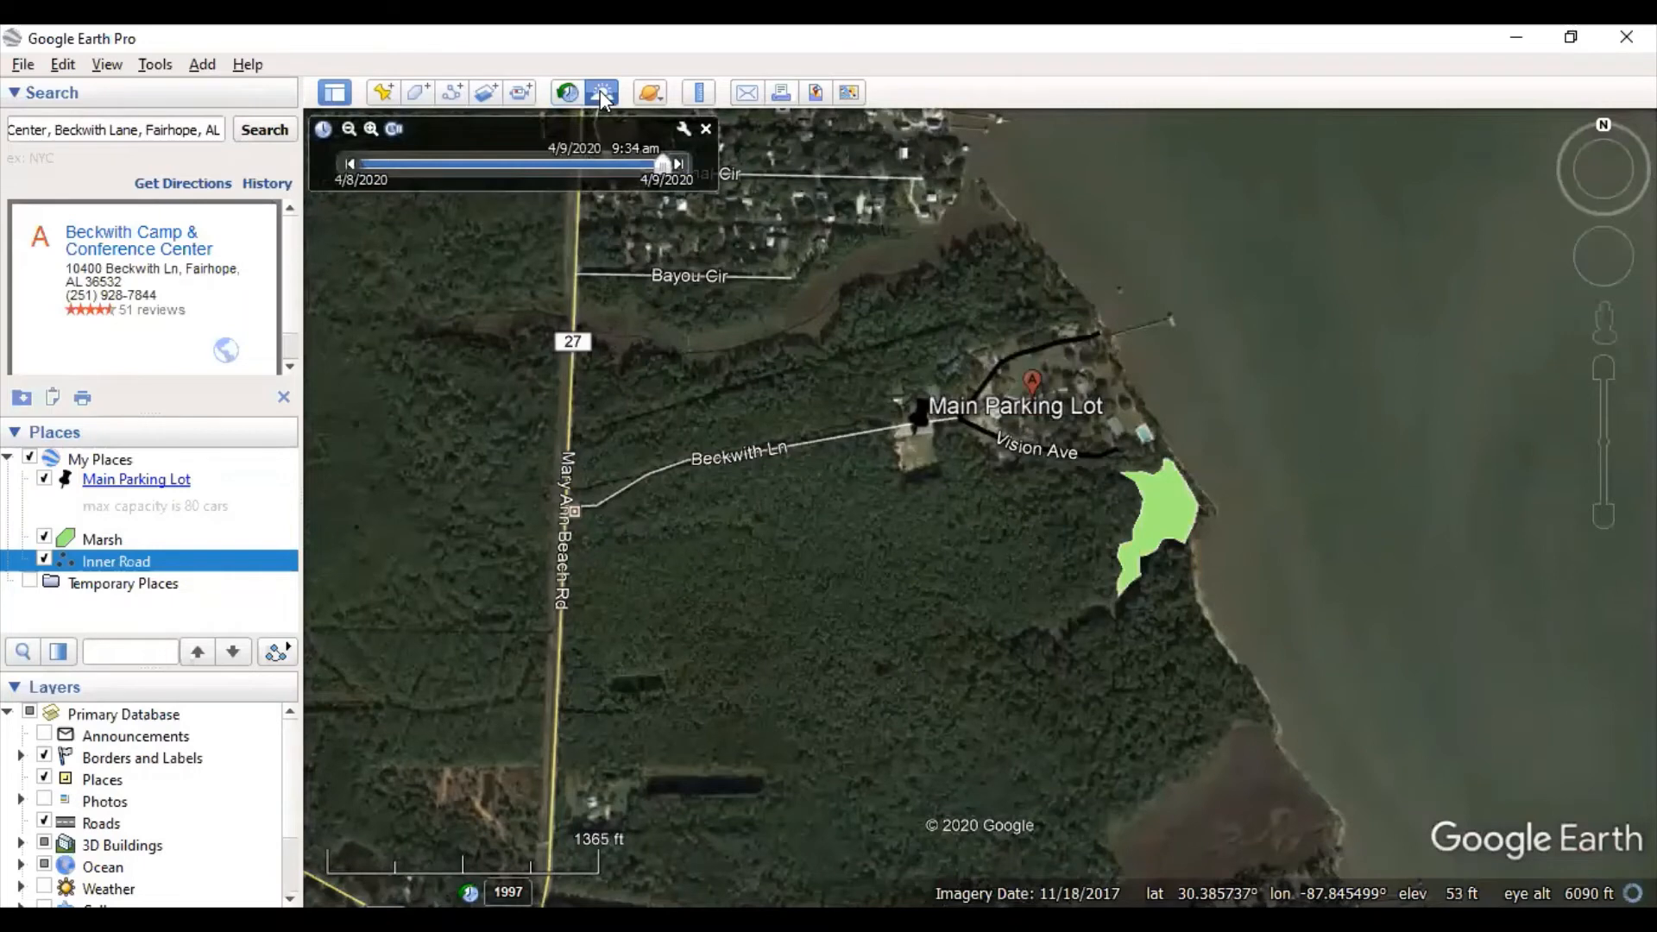
pyautogui.moveTo(662, 164); pyautogui.dragTo(576, 168)
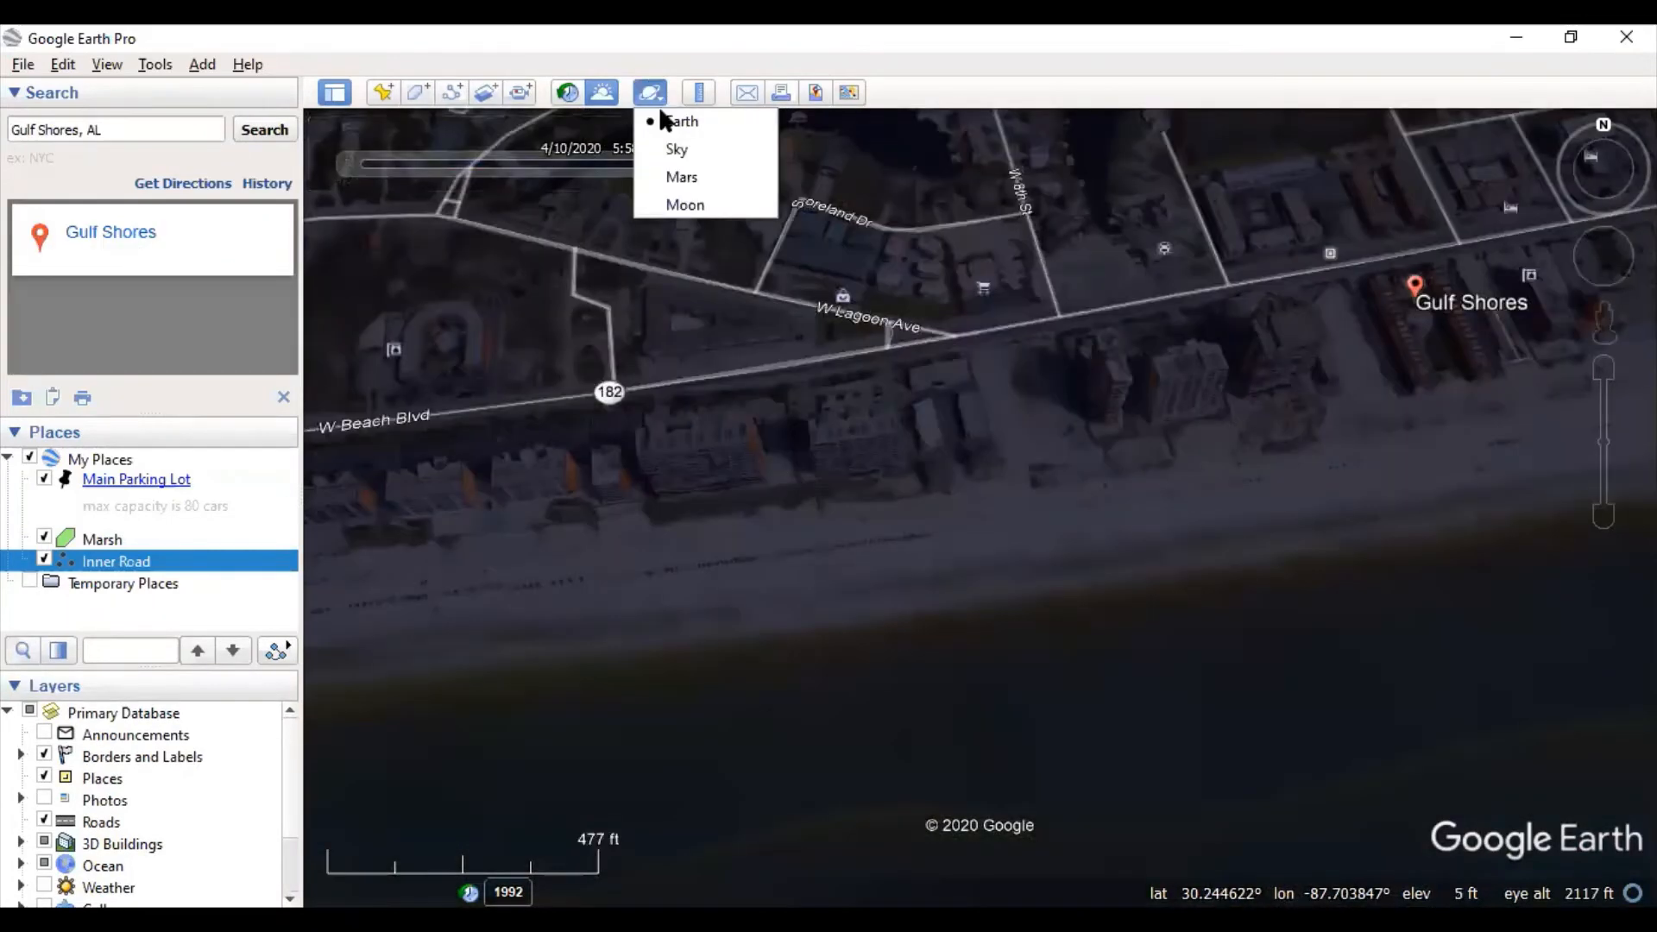
pyautogui.click(692, 145)
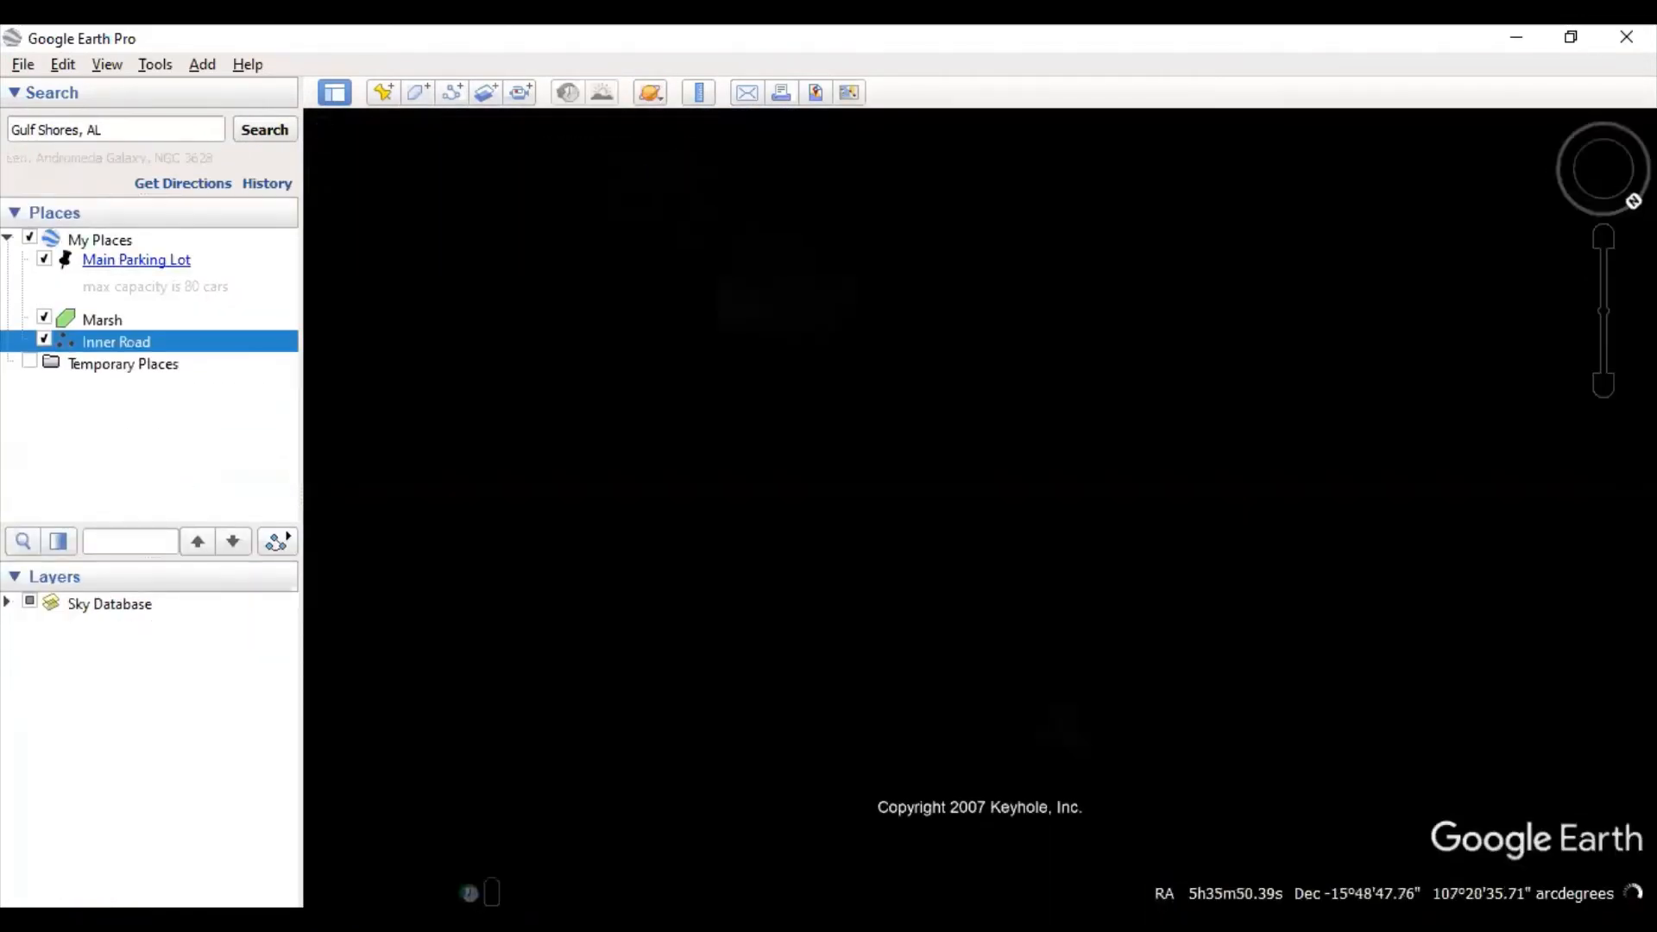
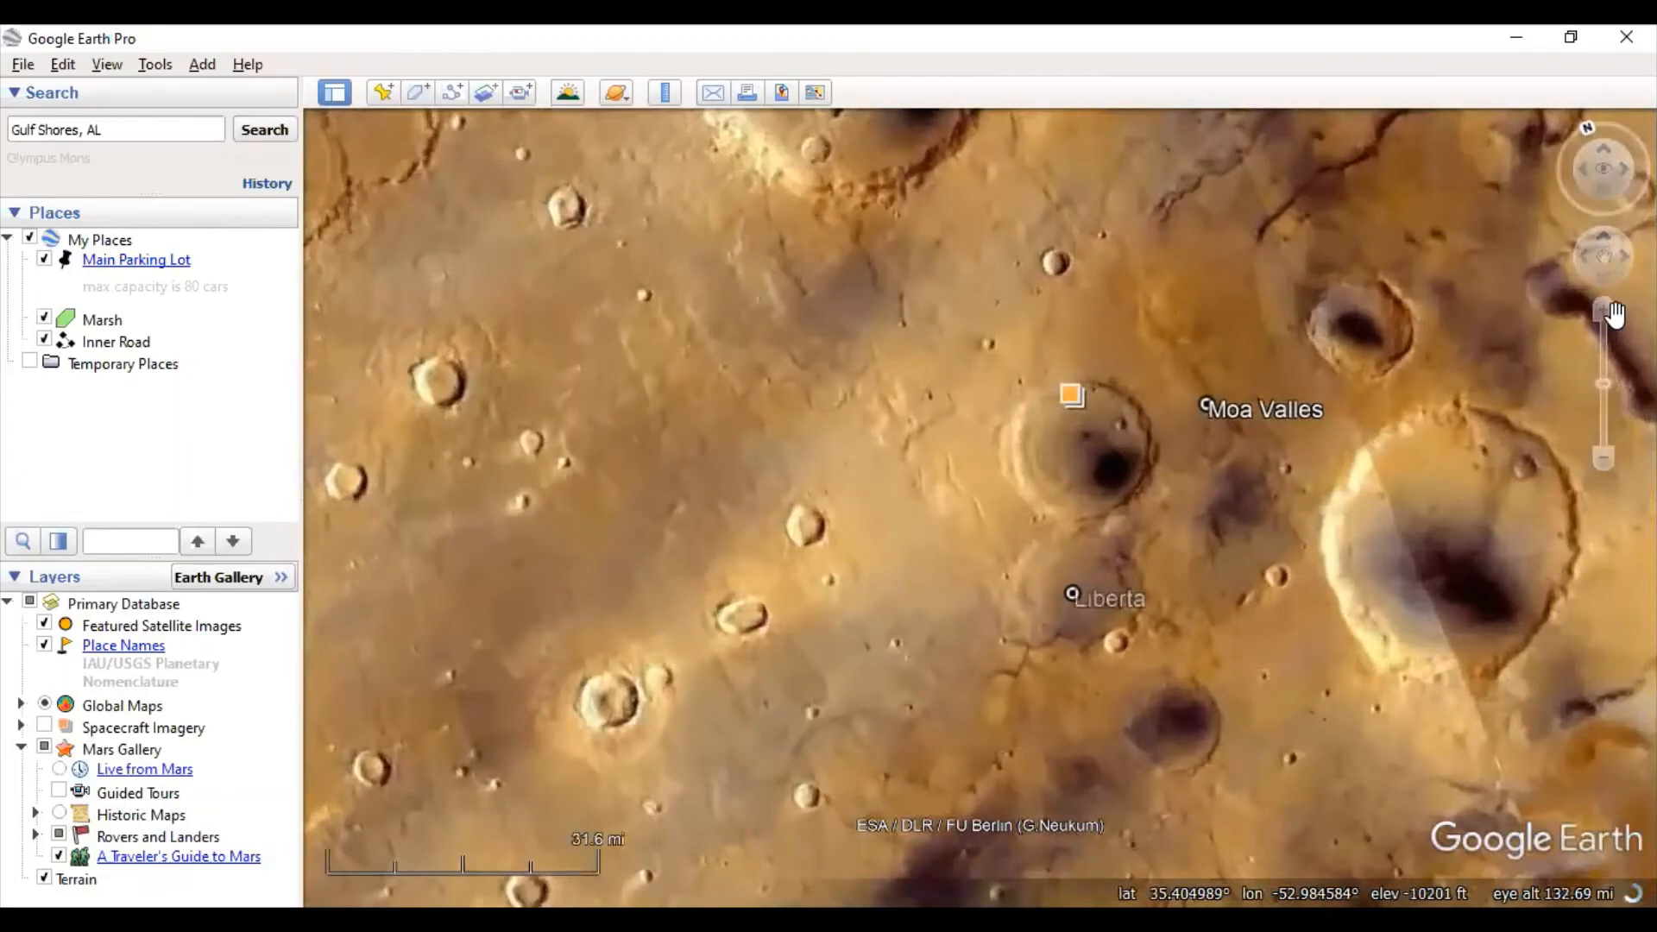
# - Zoom in closer on the Mars terrain
pyautogui.click(1605, 312)
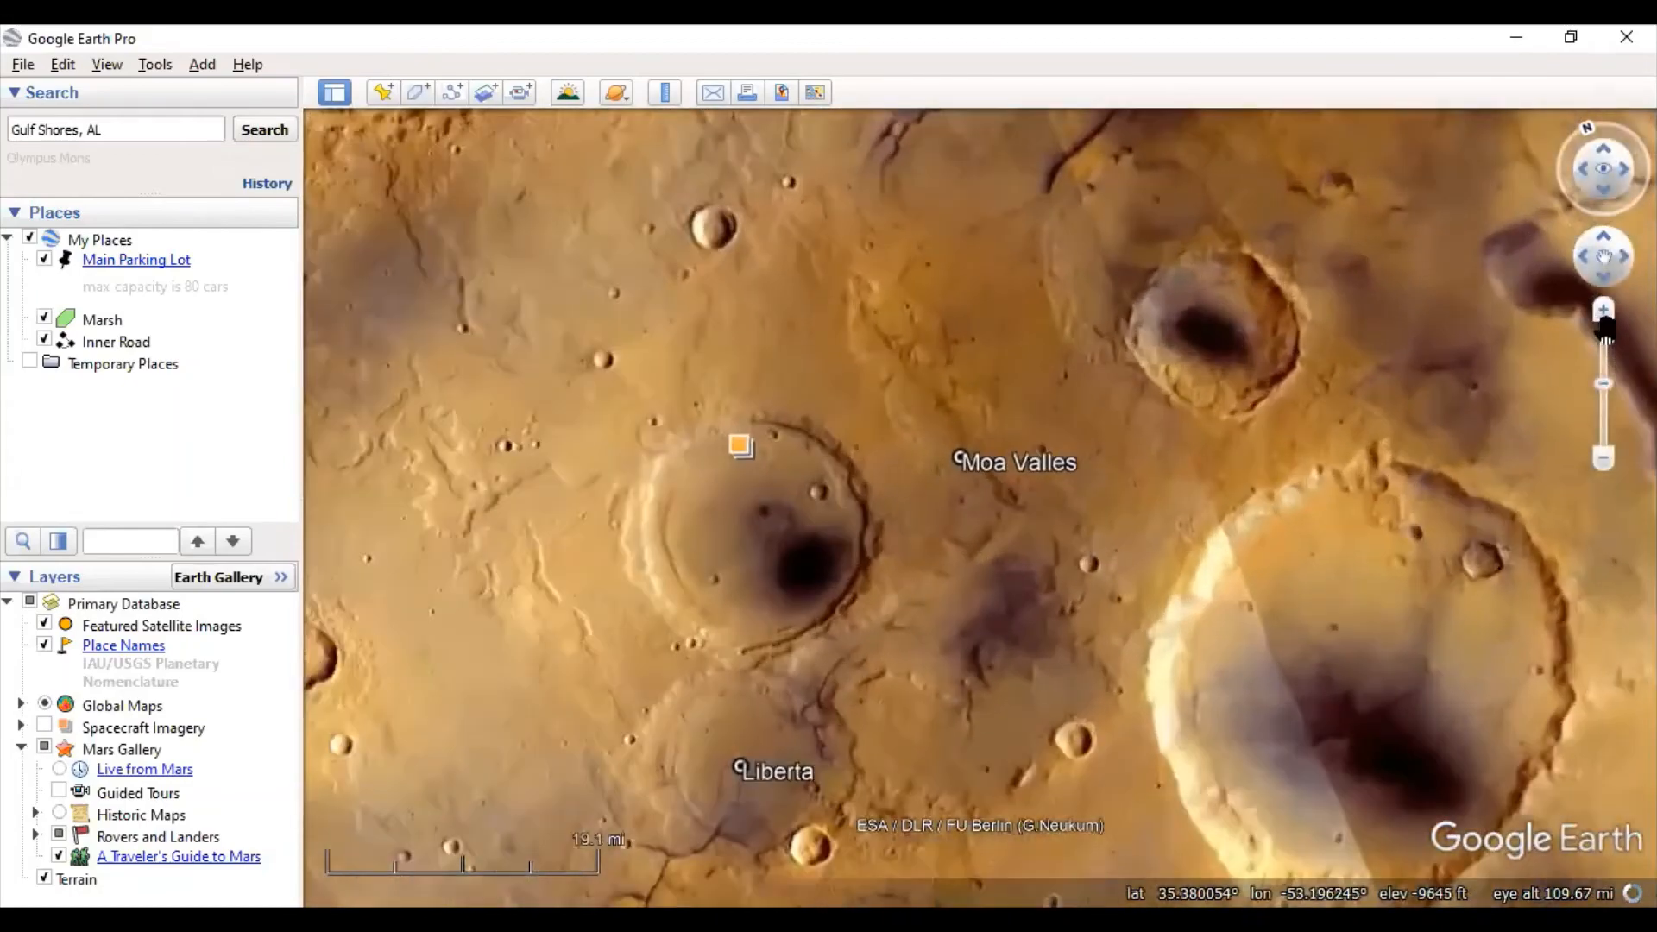
pyautogui.click(1604, 313)
pyautogui.scroll(4, 1609, 316)
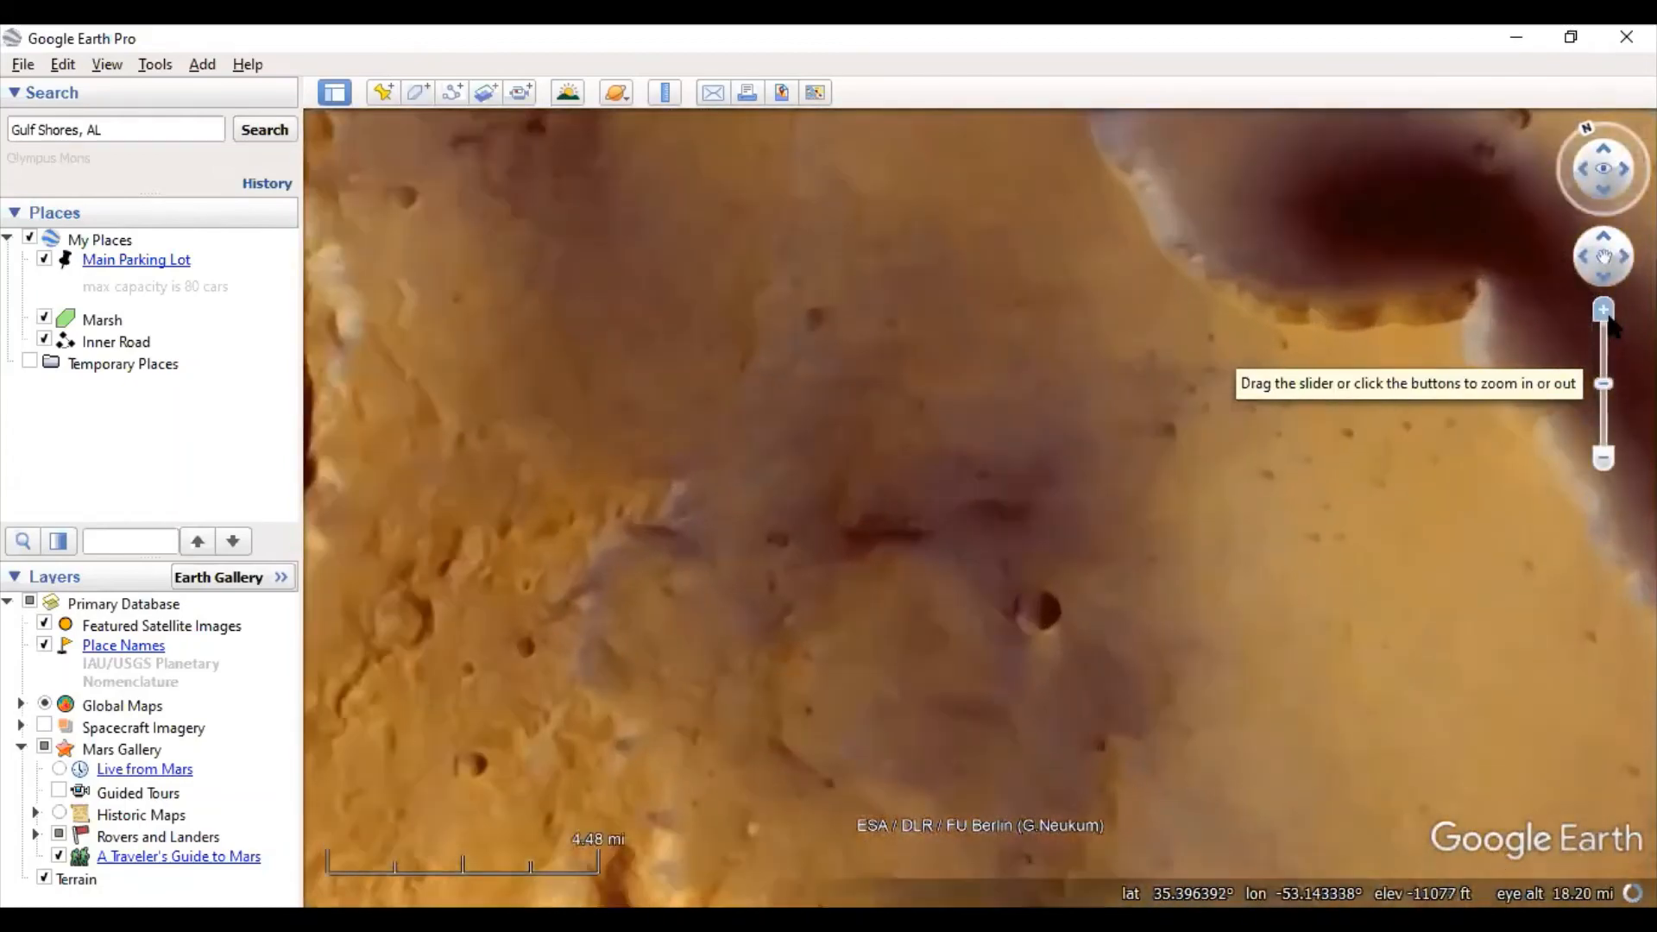
pyautogui.scroll(-3, 1608, 316)
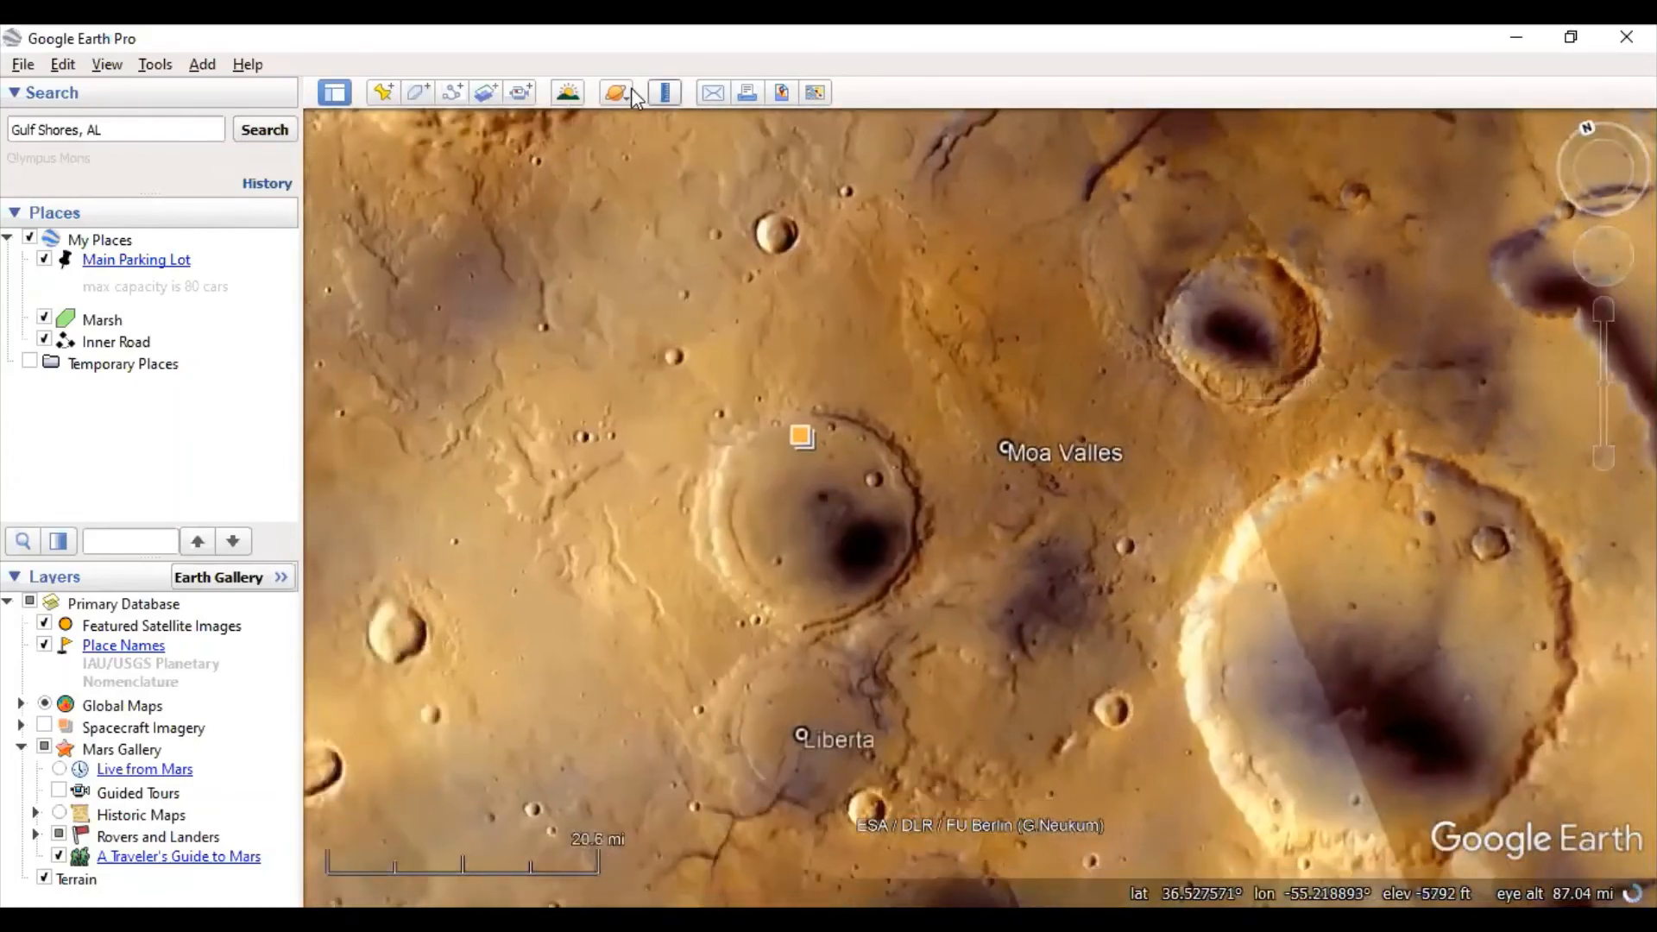
# - Switch to the Moon and pan its surface toward Montes Haemus and Rimae Menelaus
pyautogui.click(624, 90)
pyautogui.click(671, 206)
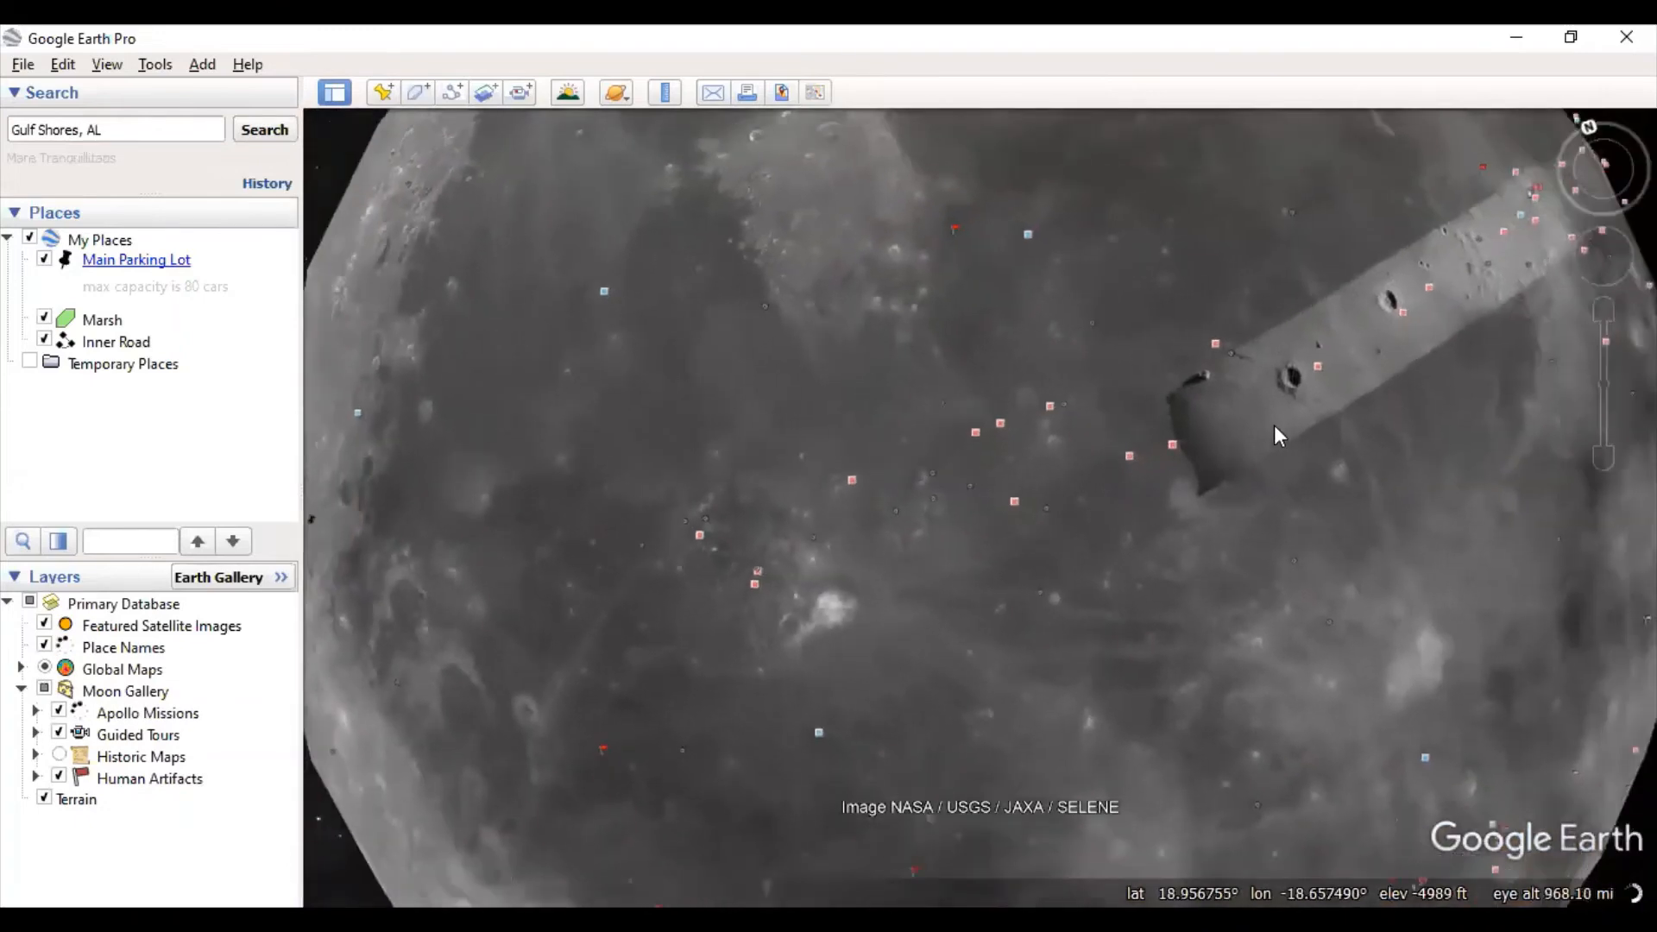
pyautogui.scroll(5, 1274, 425)
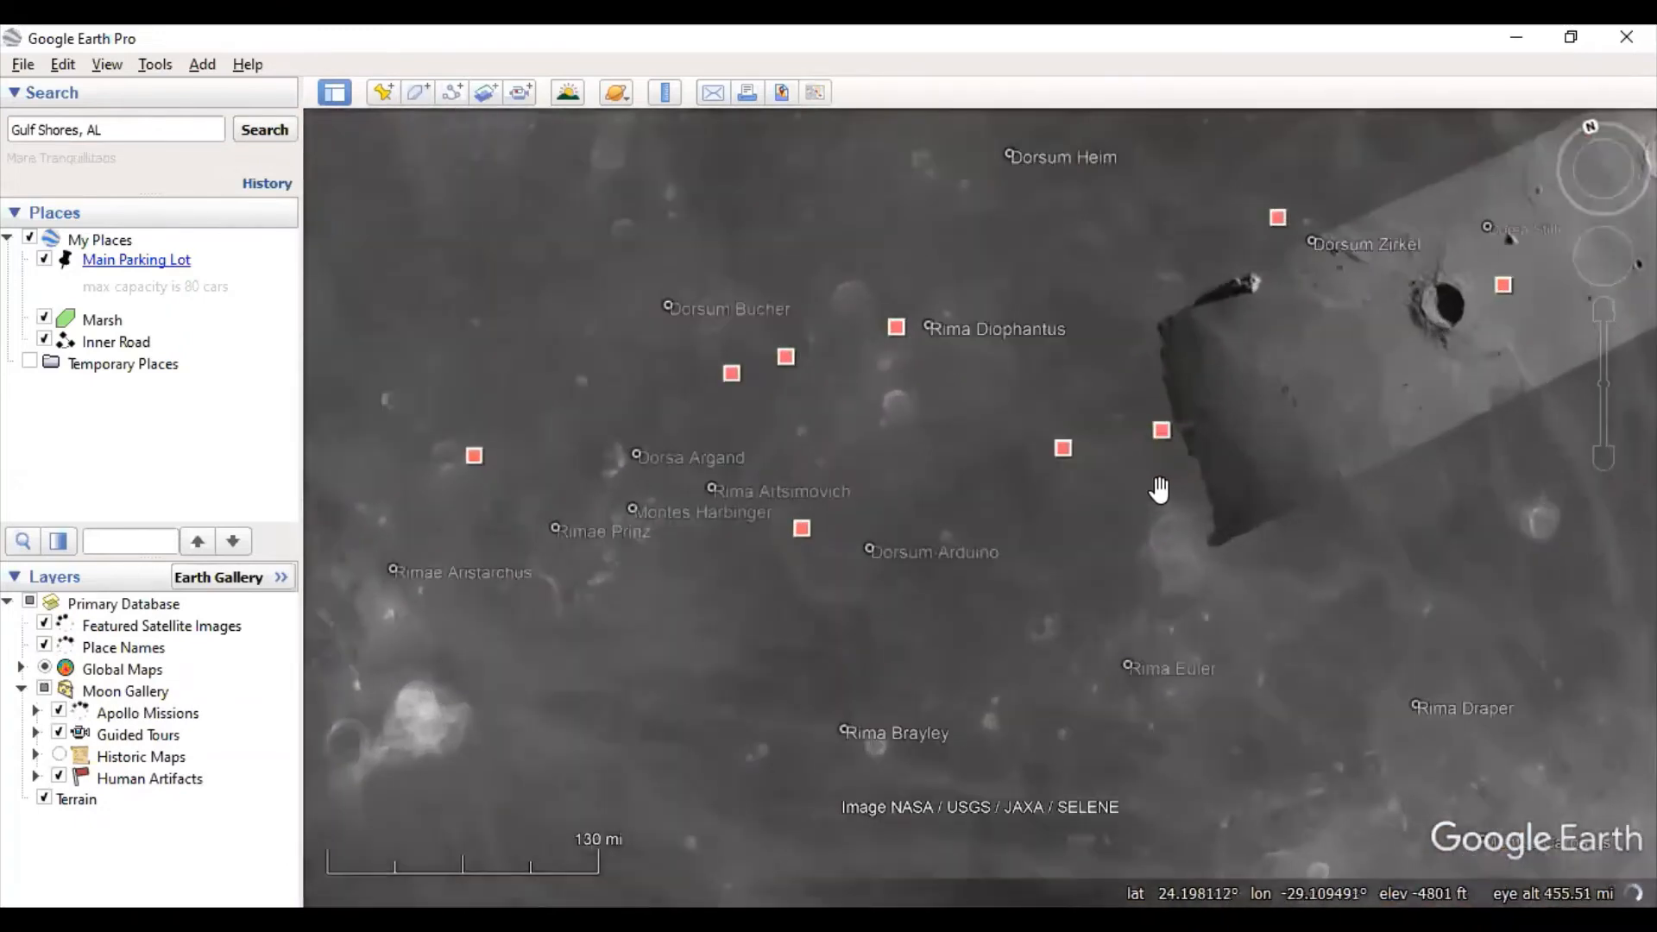
pyautogui.moveTo(1010, 400); pyautogui.dragTo(914, 610)
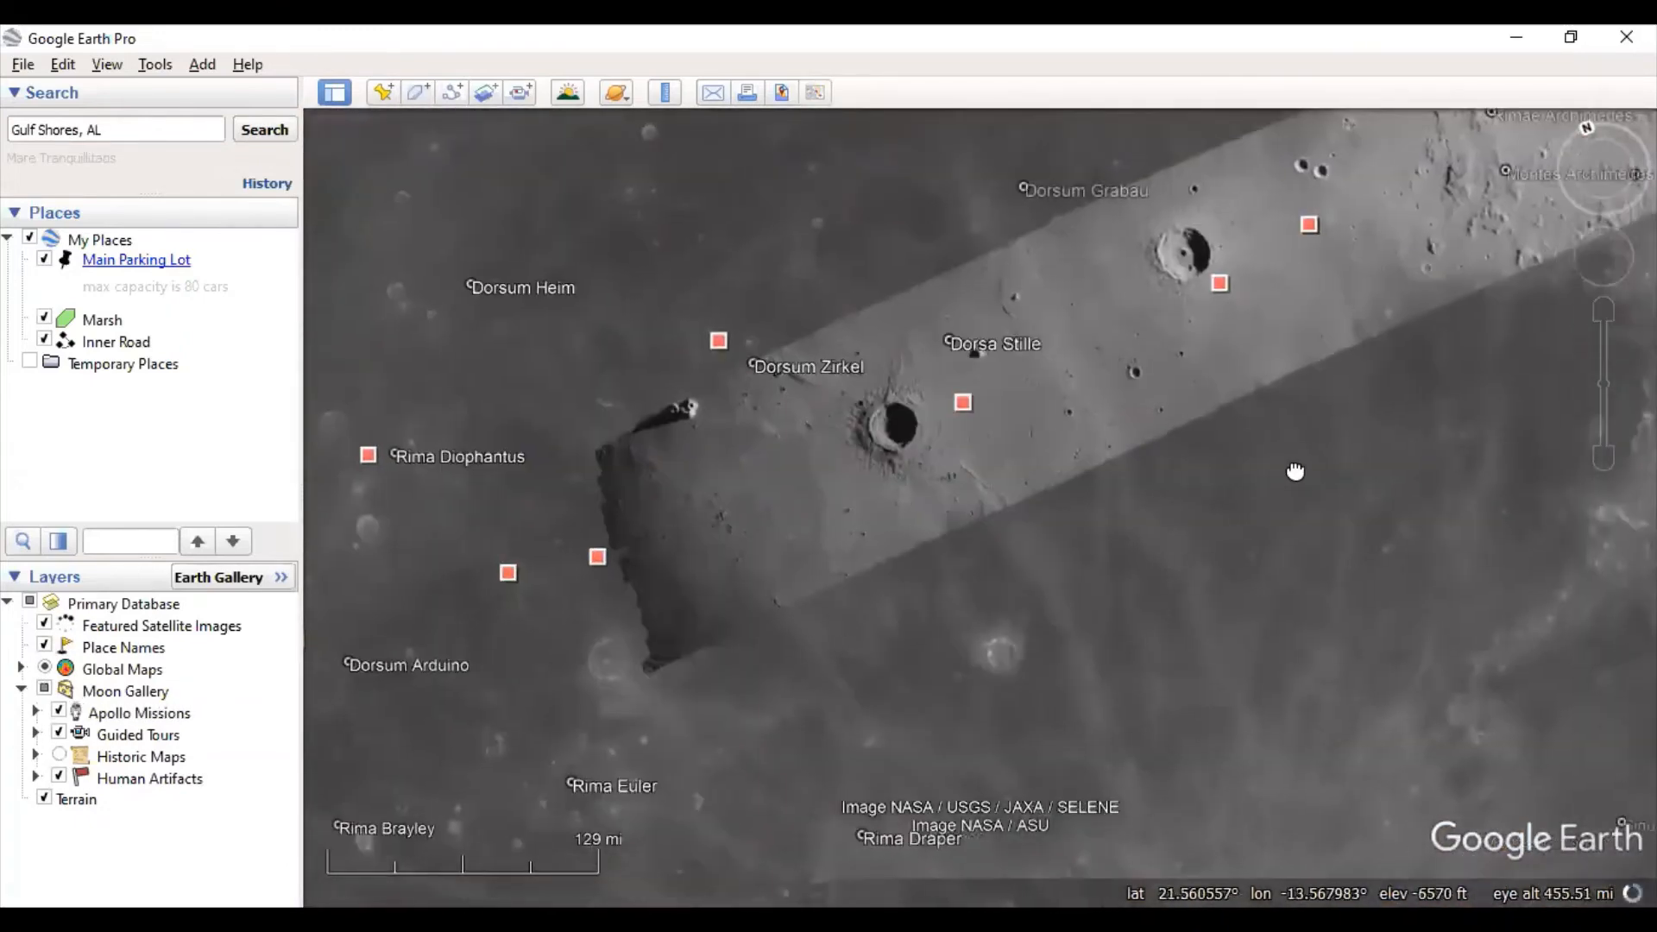
pyautogui.moveTo(1295, 471); pyautogui.dragTo(647, 722)
pyautogui.moveTo(1117, 604); pyautogui.dragTo(628, 706)
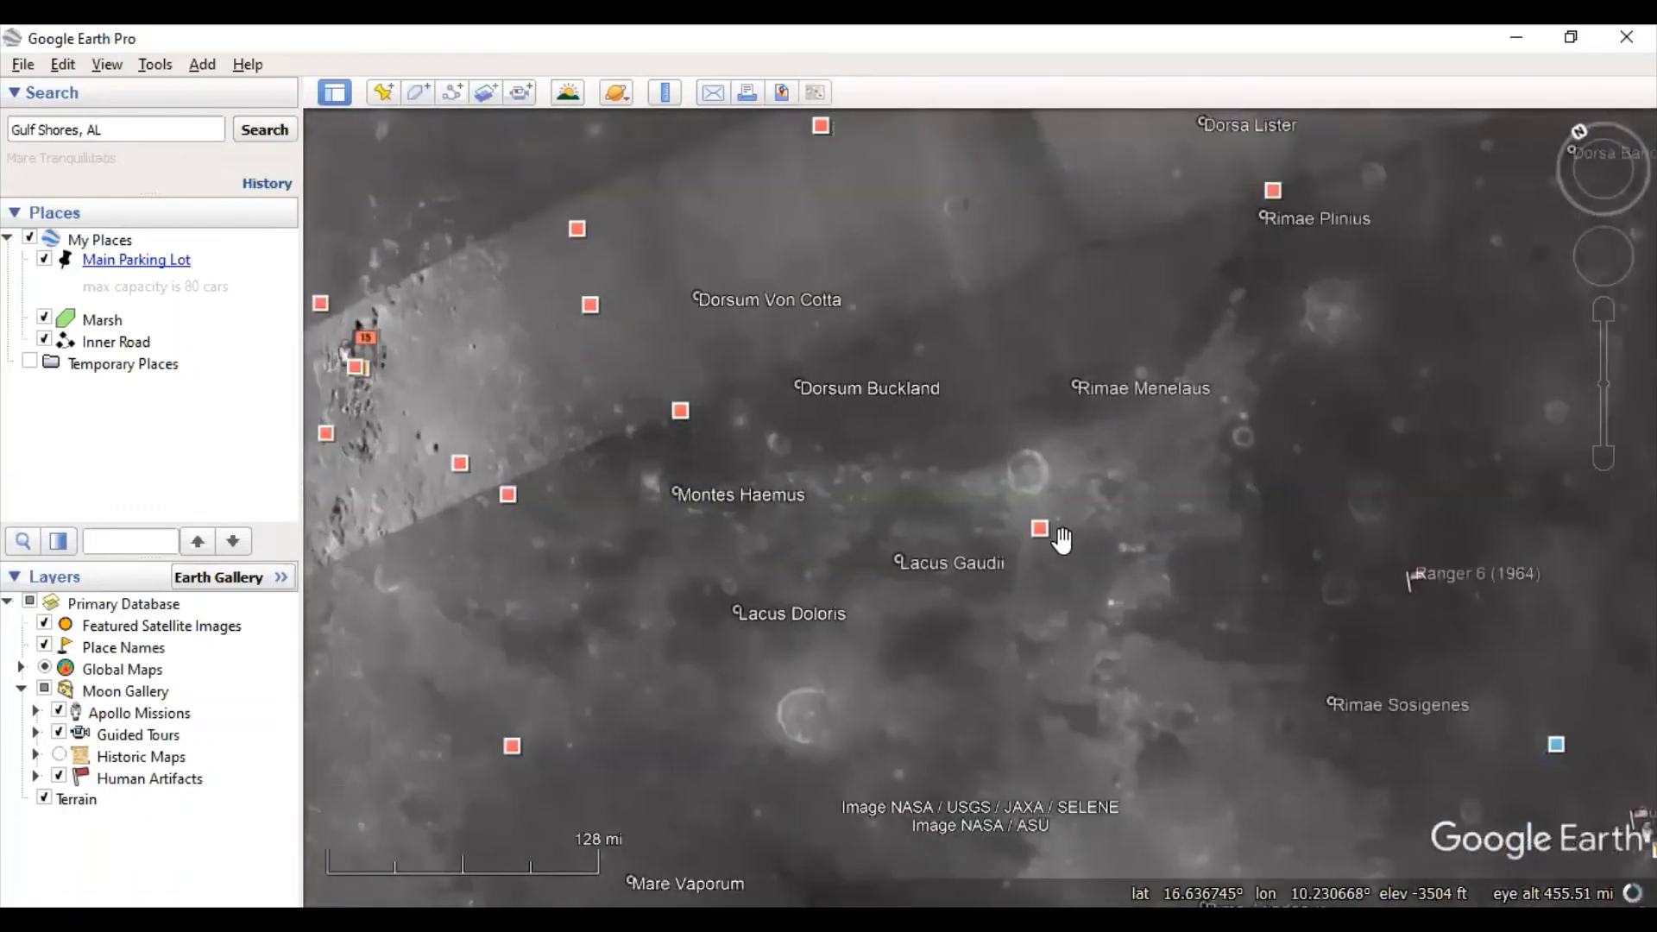
pyautogui.scroll(-3, 1062, 540)
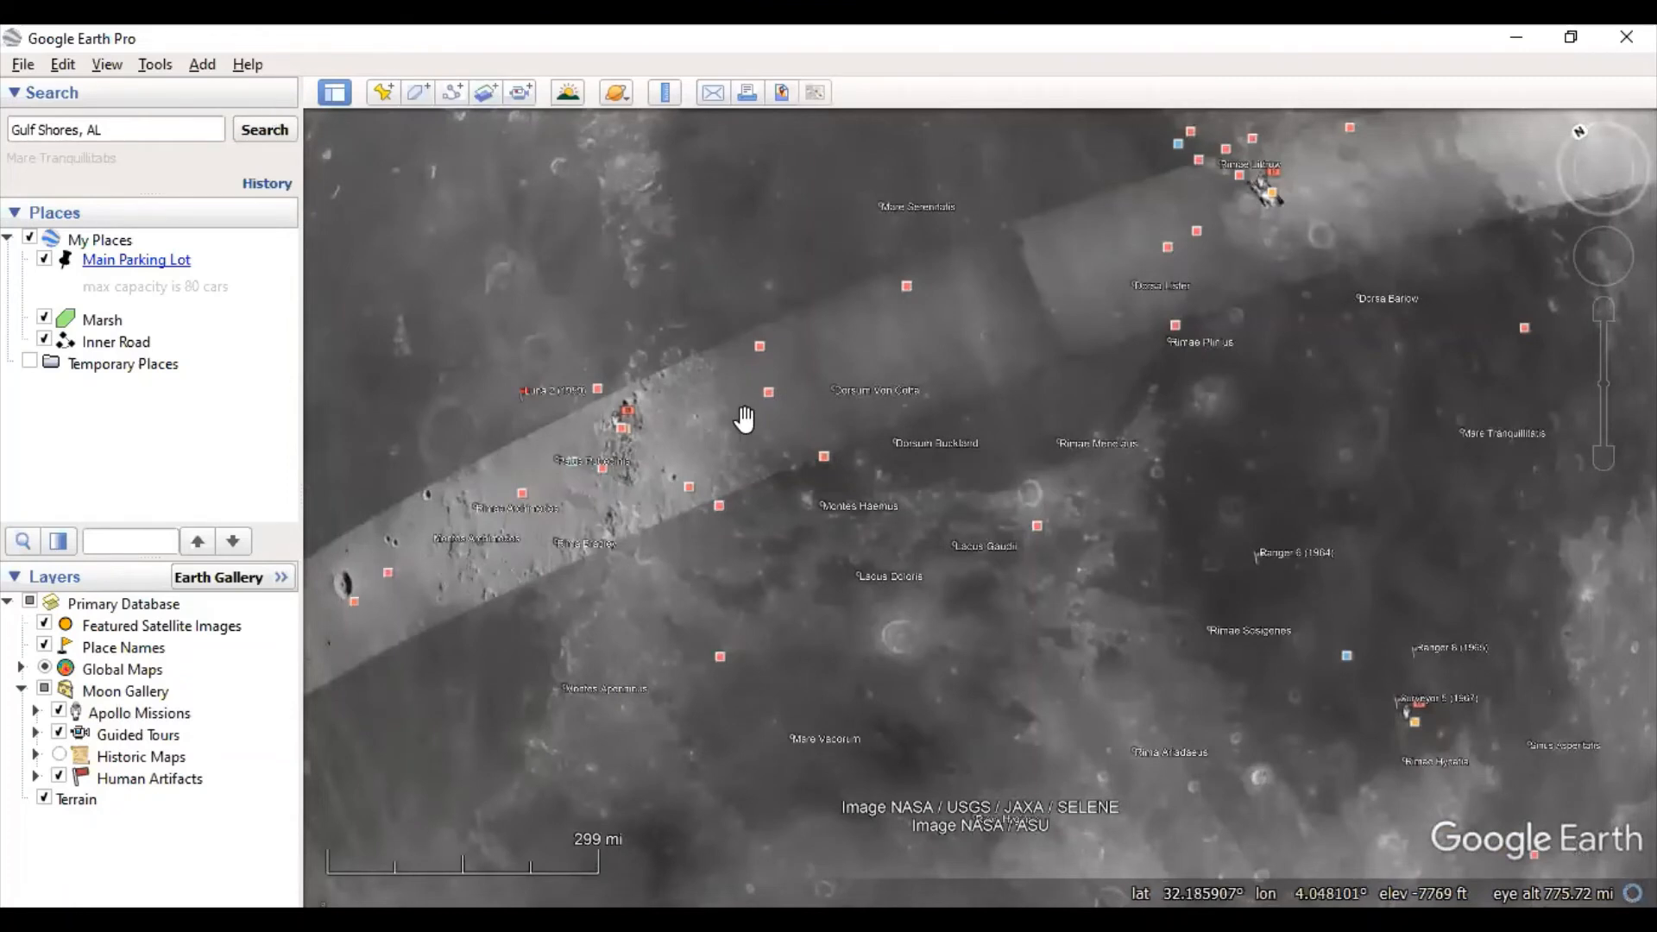
pyautogui.scroll(-2, 817, 288)
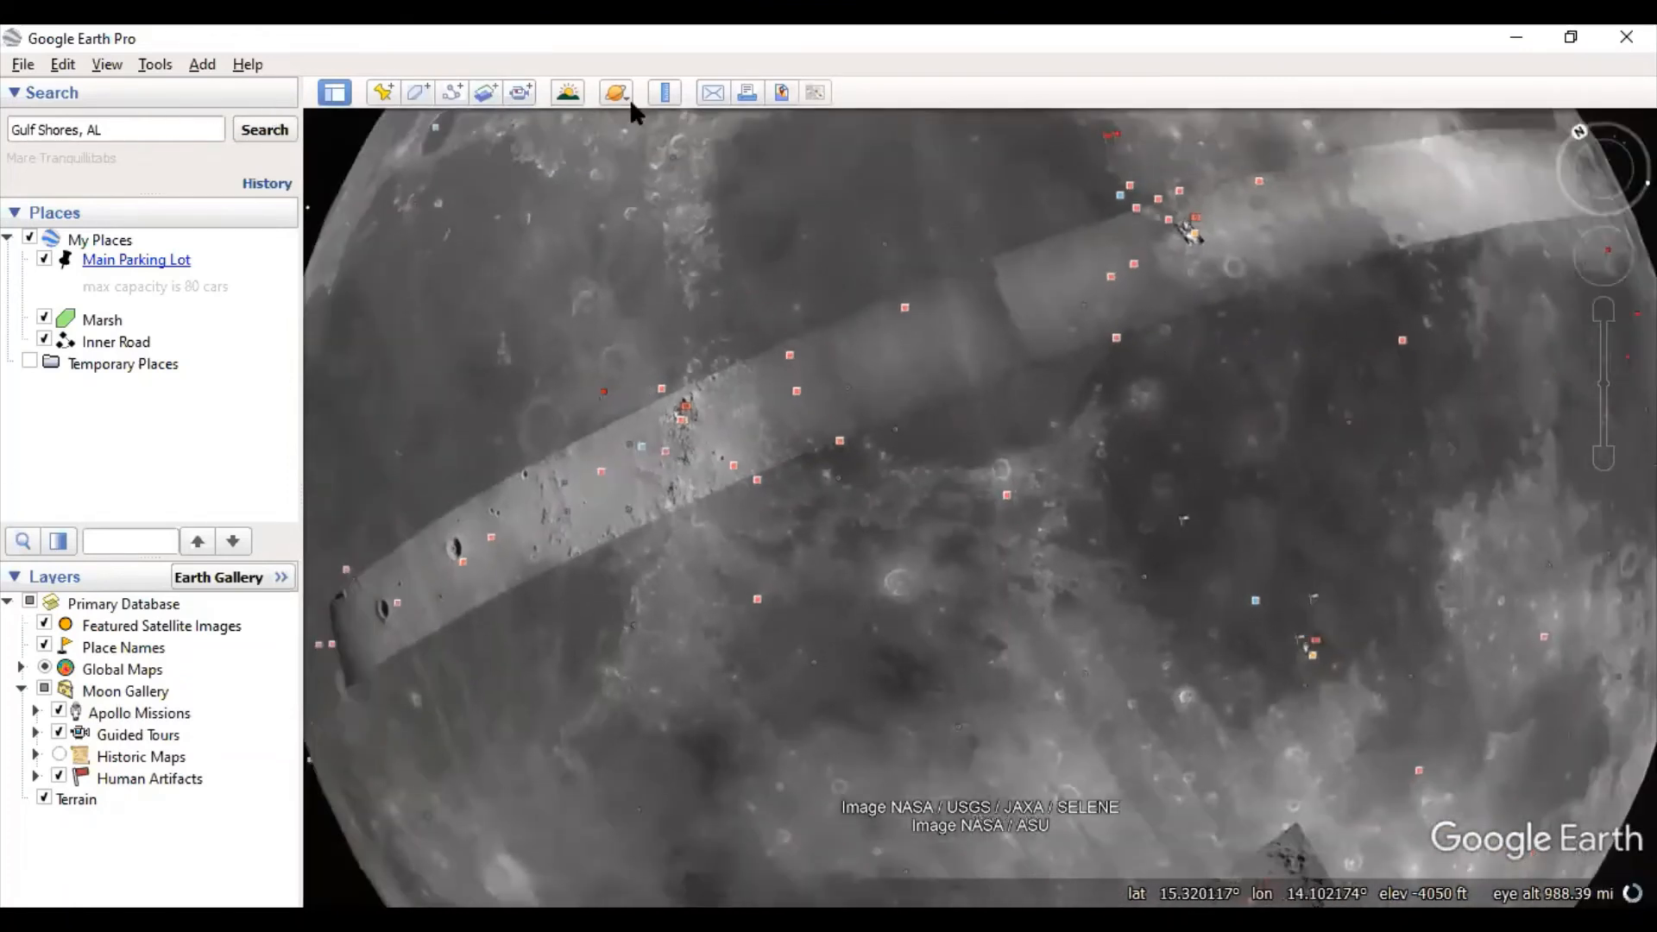
pyautogui.click(621, 91)
# - Return to Earth and fly to Beckwith Camp & Conference Center by searching 'camp beckwith'
pyautogui.click(680, 115)
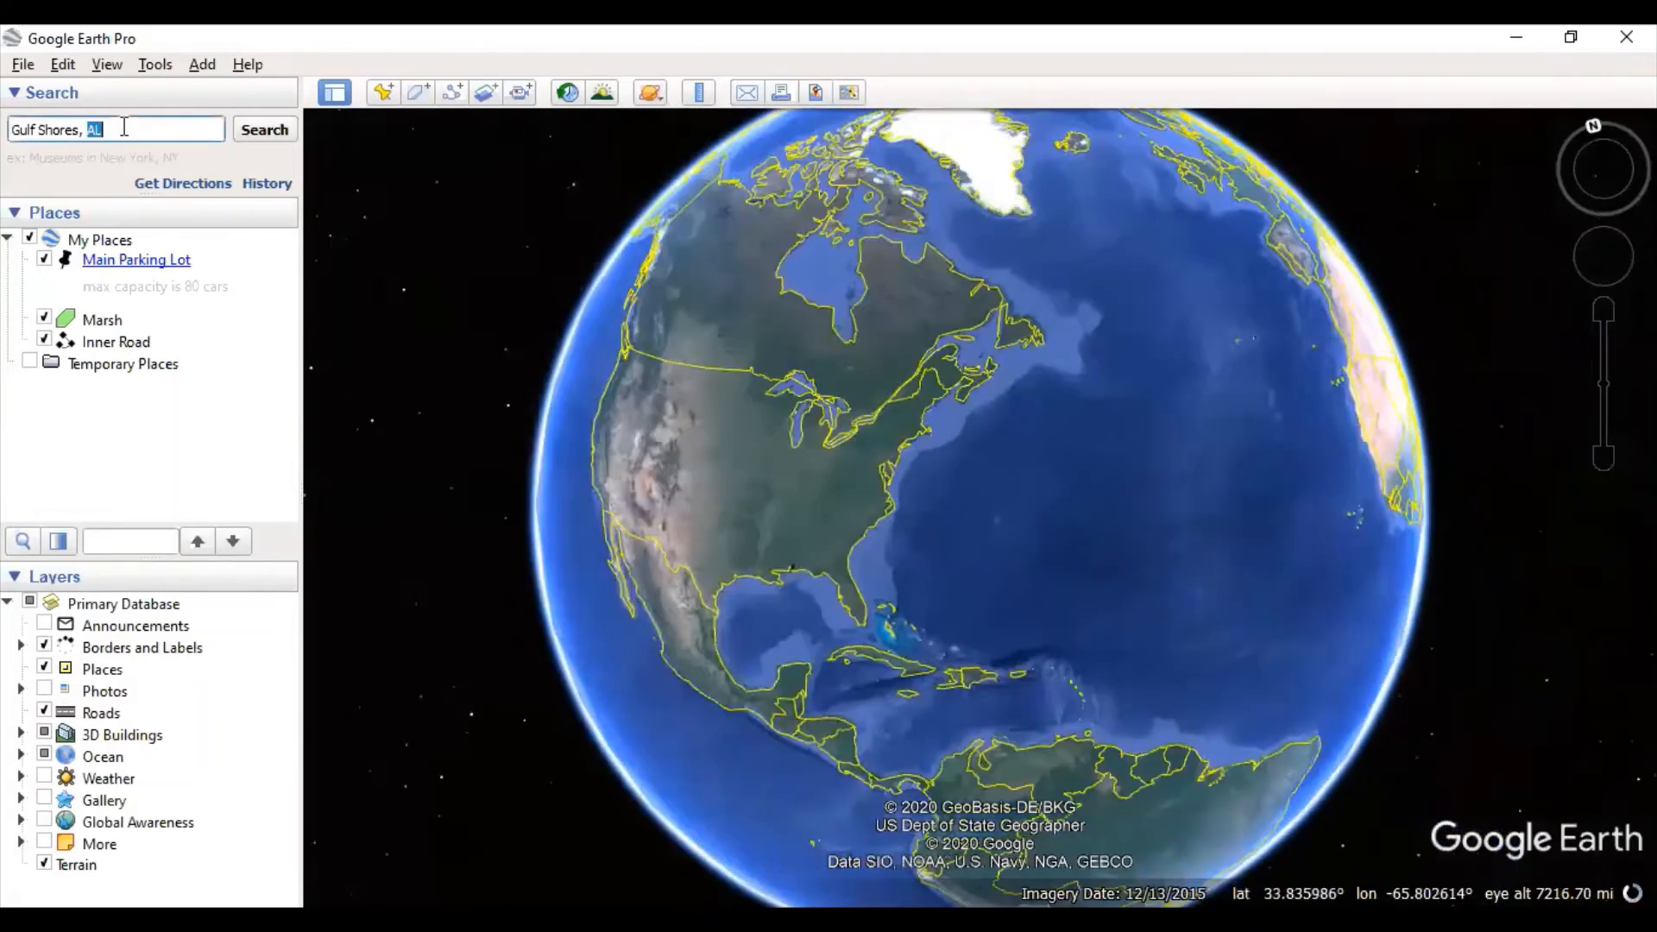
pyautogui.click(121, 117)
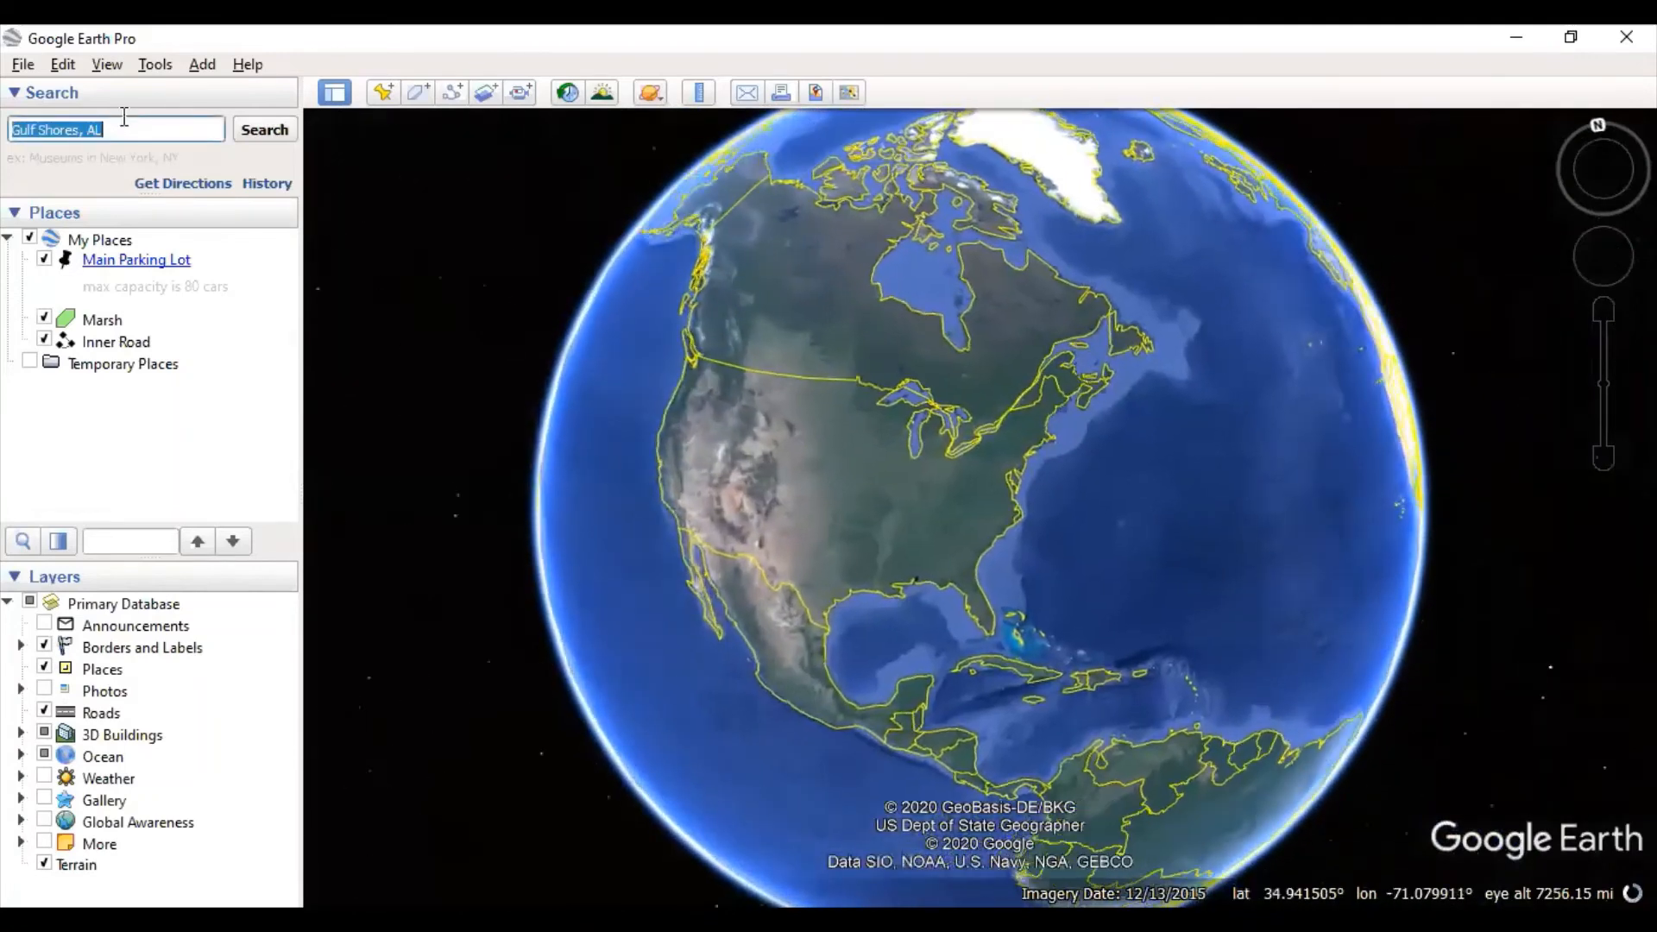
pyautogui.write('camp beckwith')
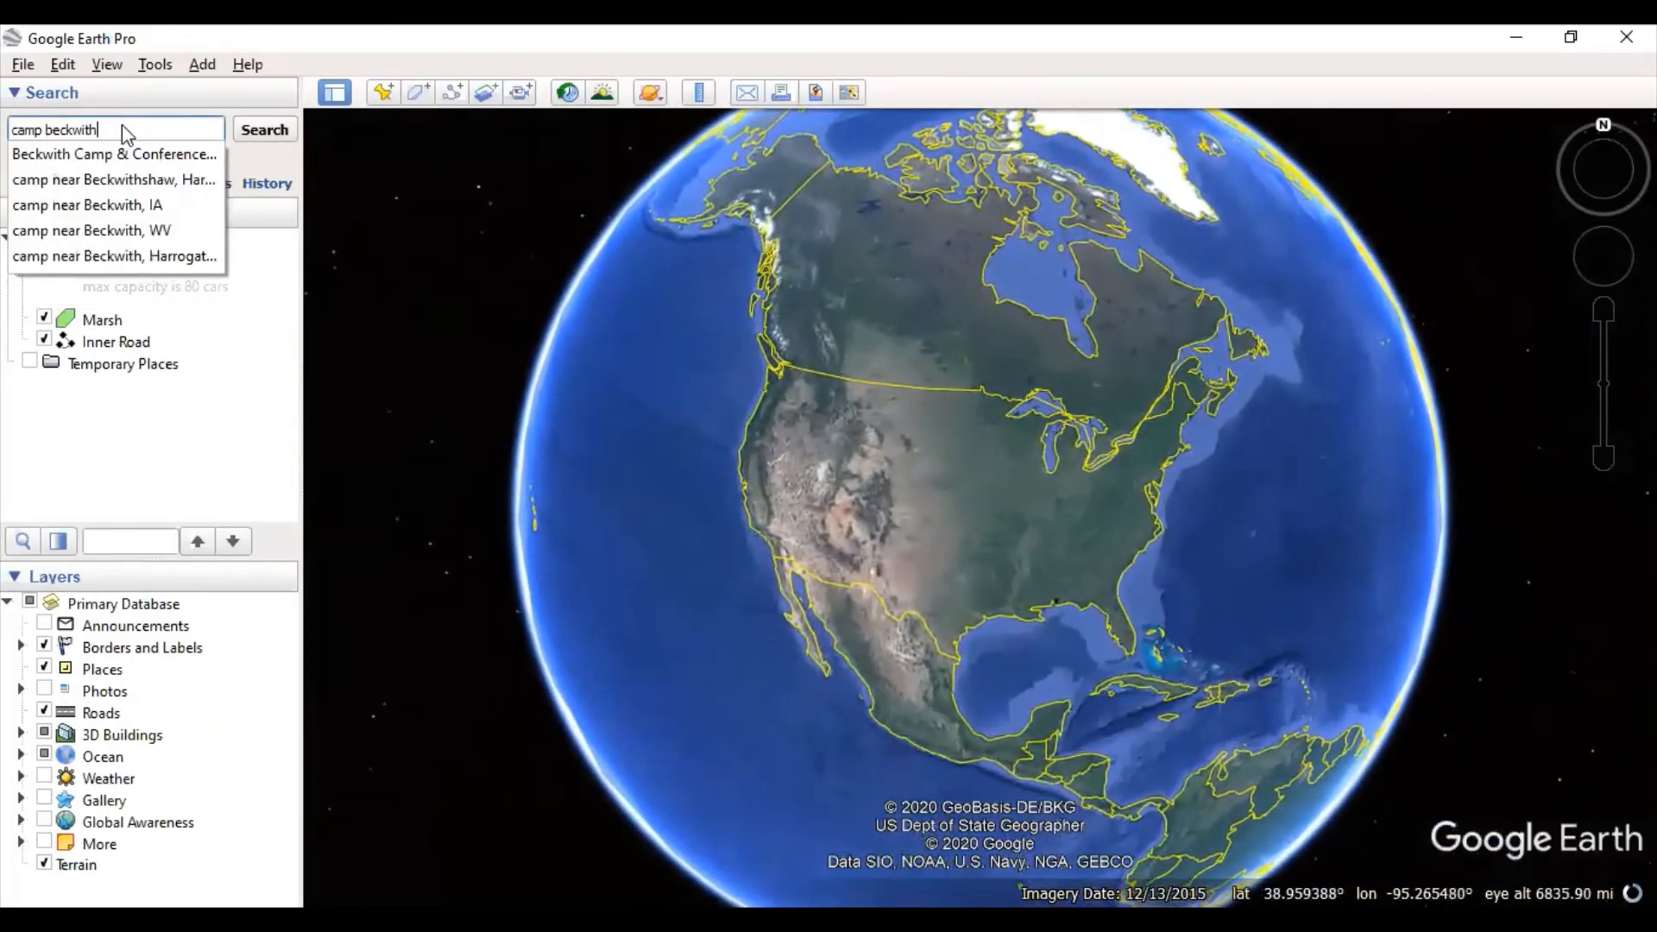
pyautogui.click(121, 154)
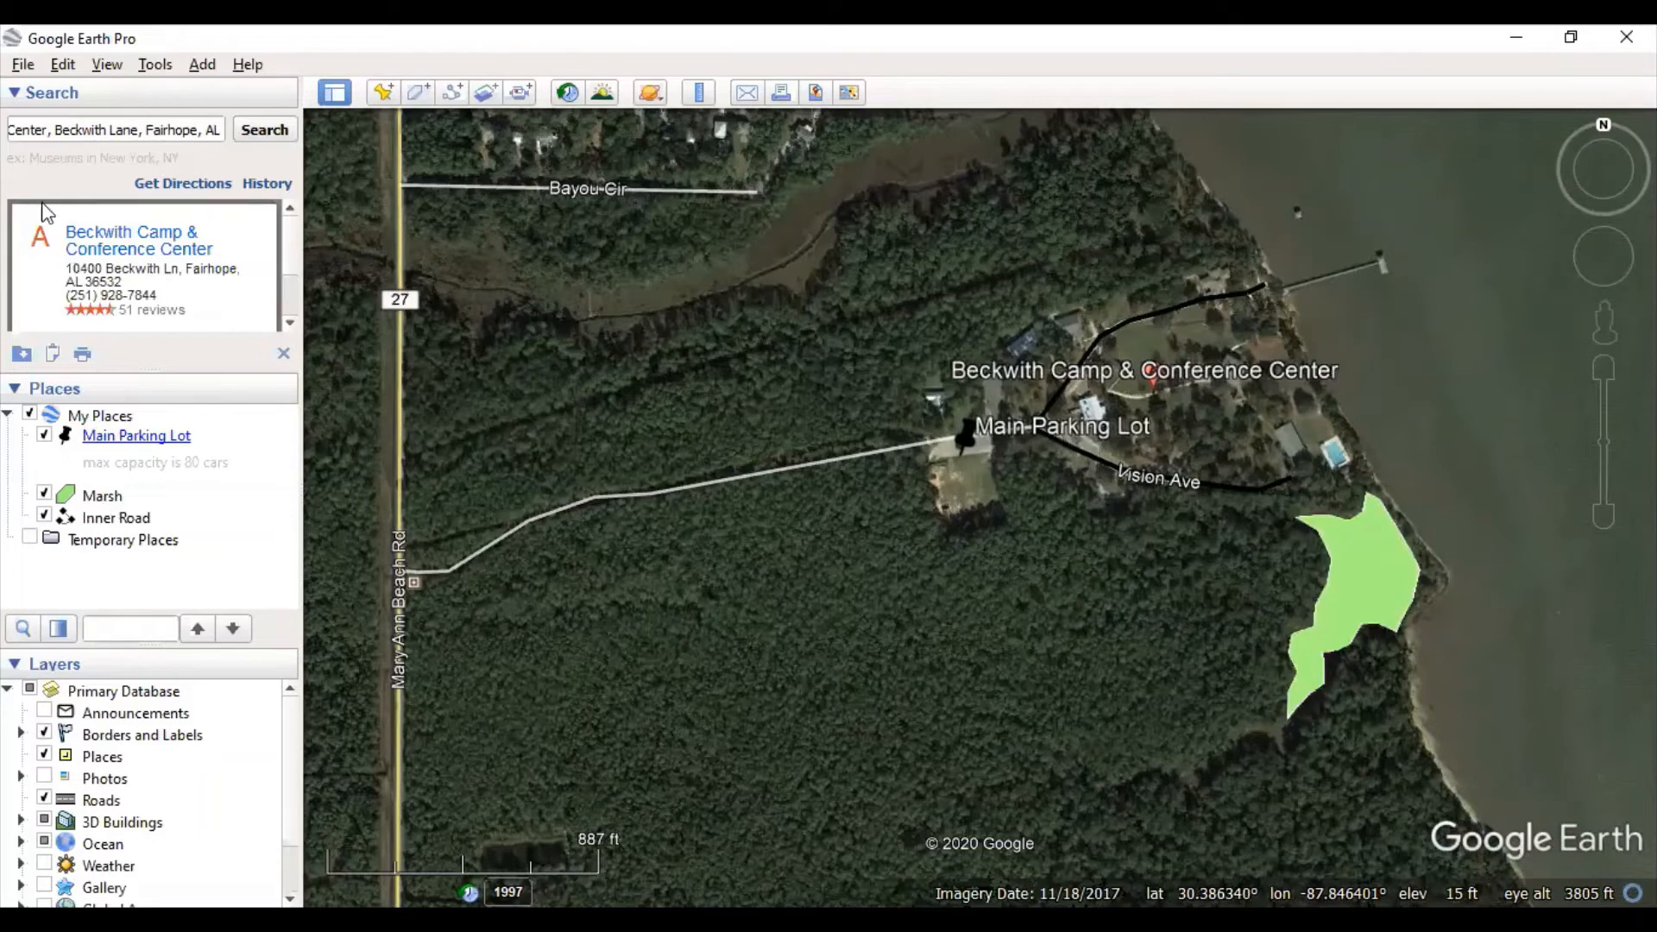
# - Save the My Places collection
pyautogui.click(23, 68)
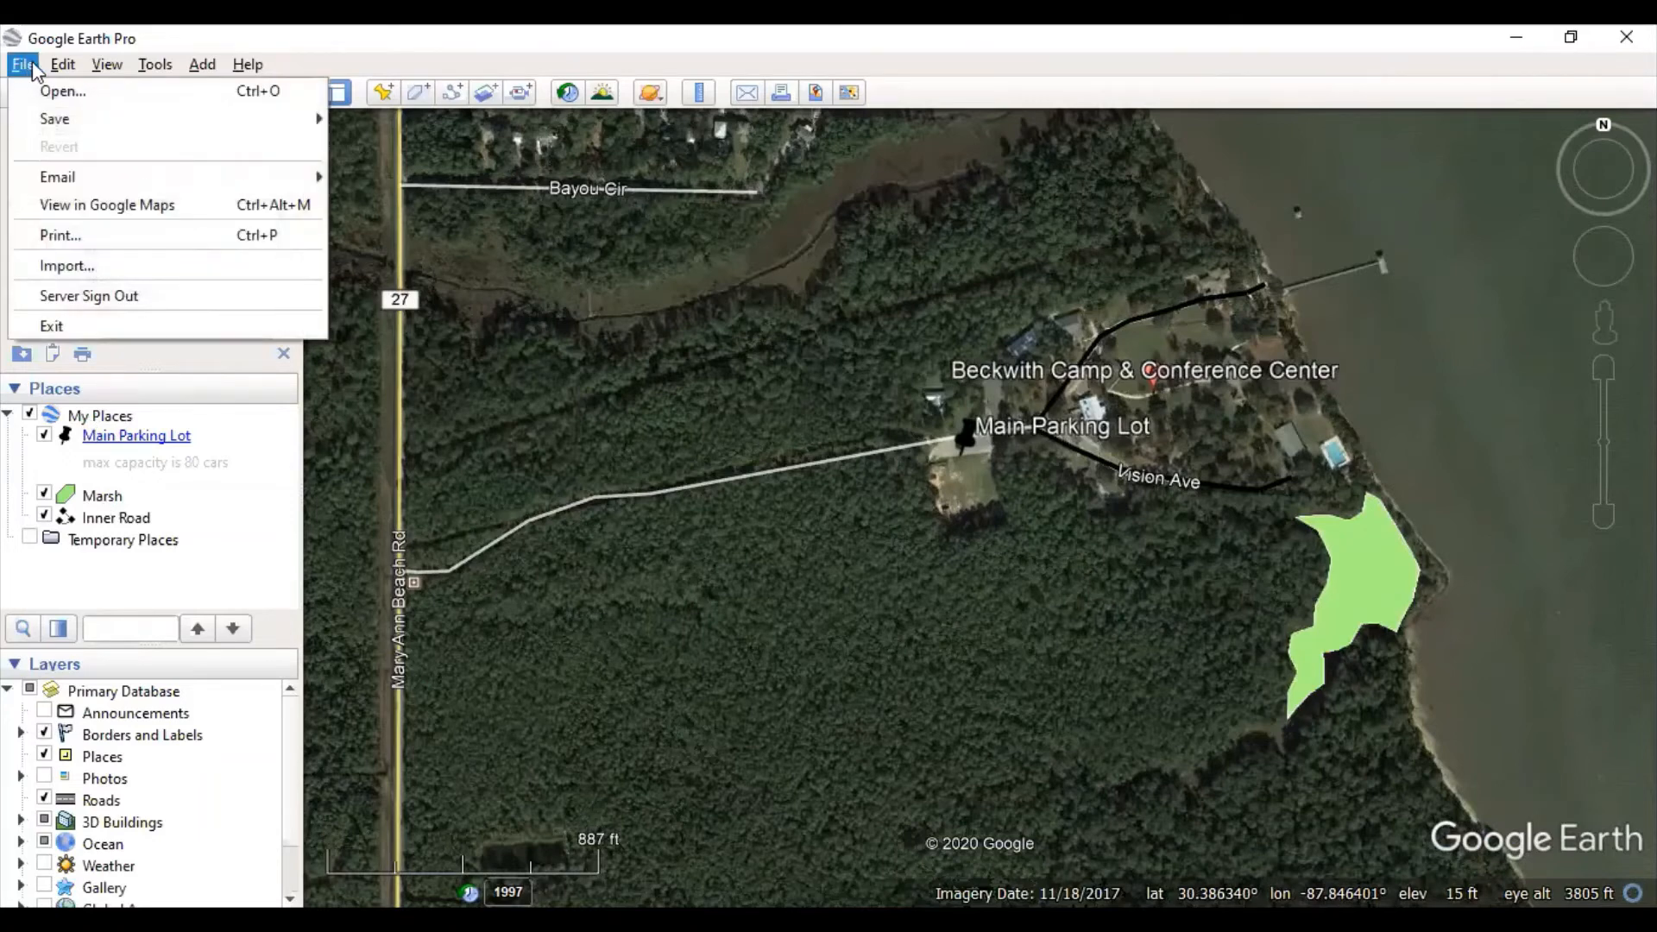
pyautogui.moveTo(66, 119)
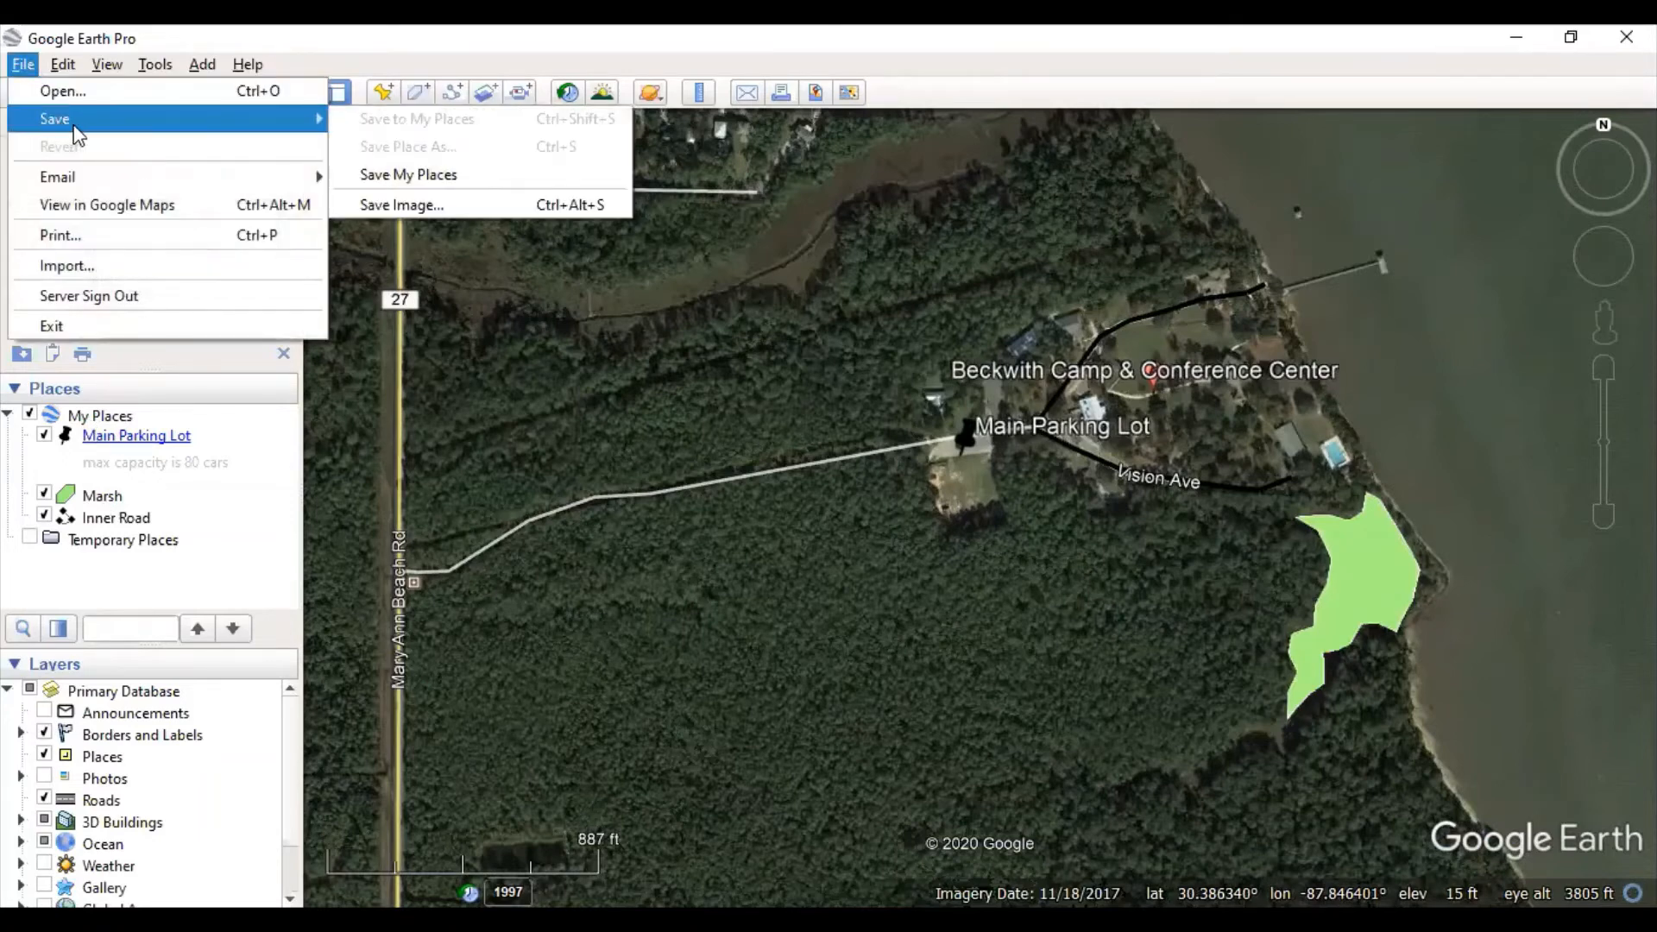
pyautogui.click(395, 177)
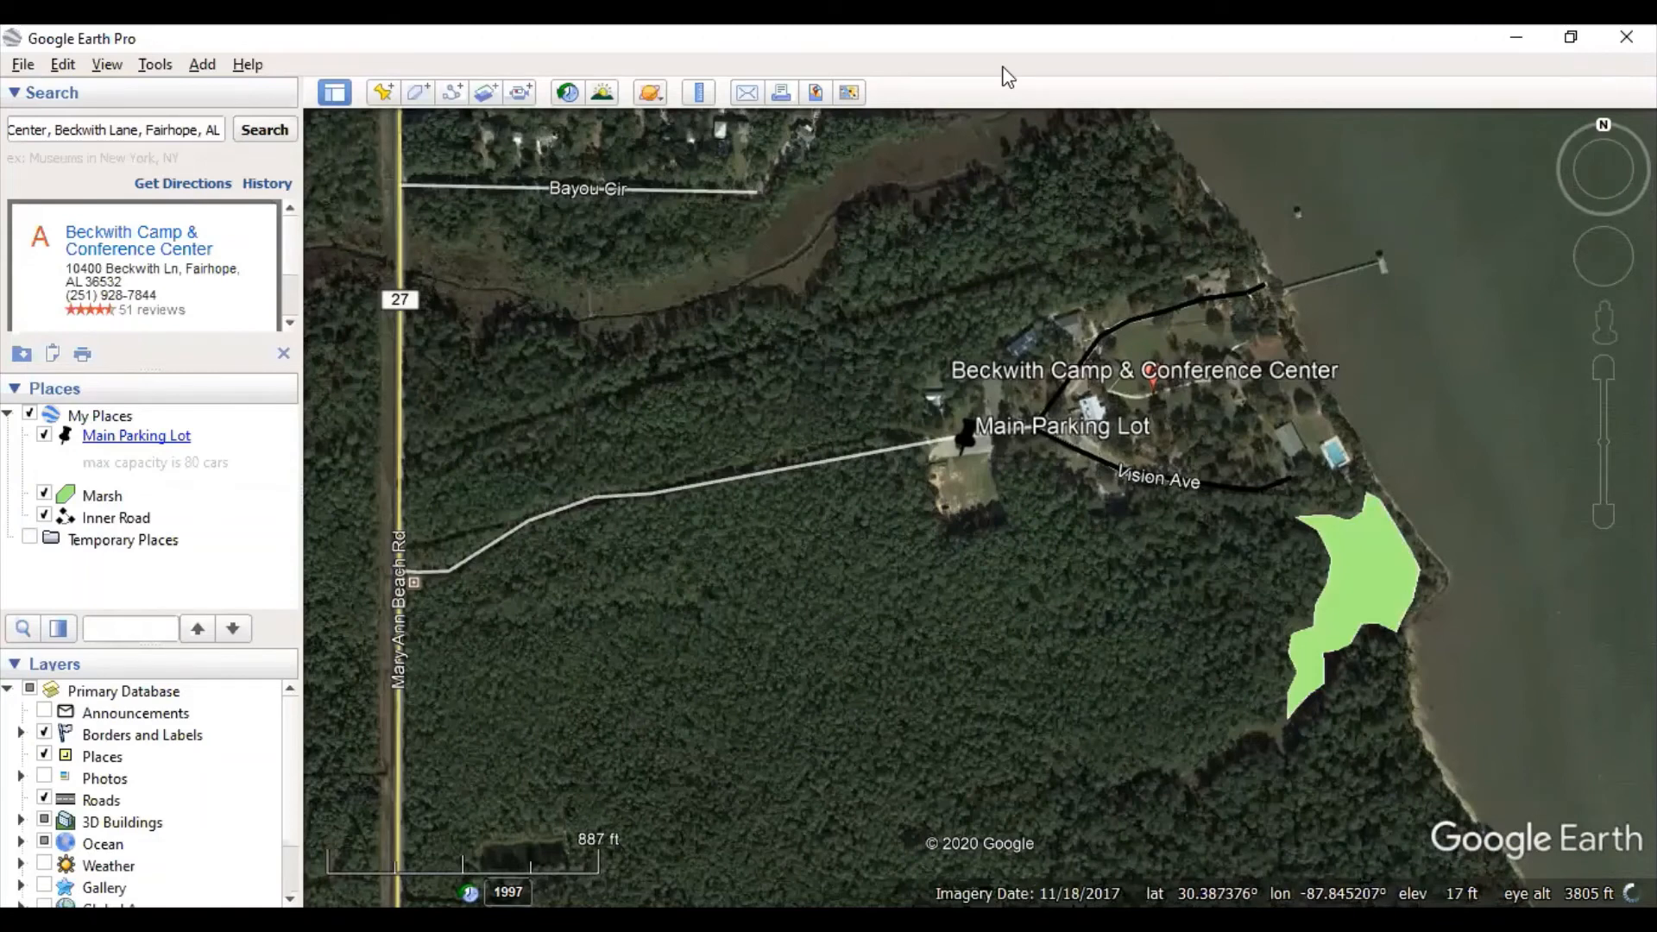
# - Open the Ruler, move its panel aside, and pan the map north toward Route 27
pyautogui.click(699, 93)
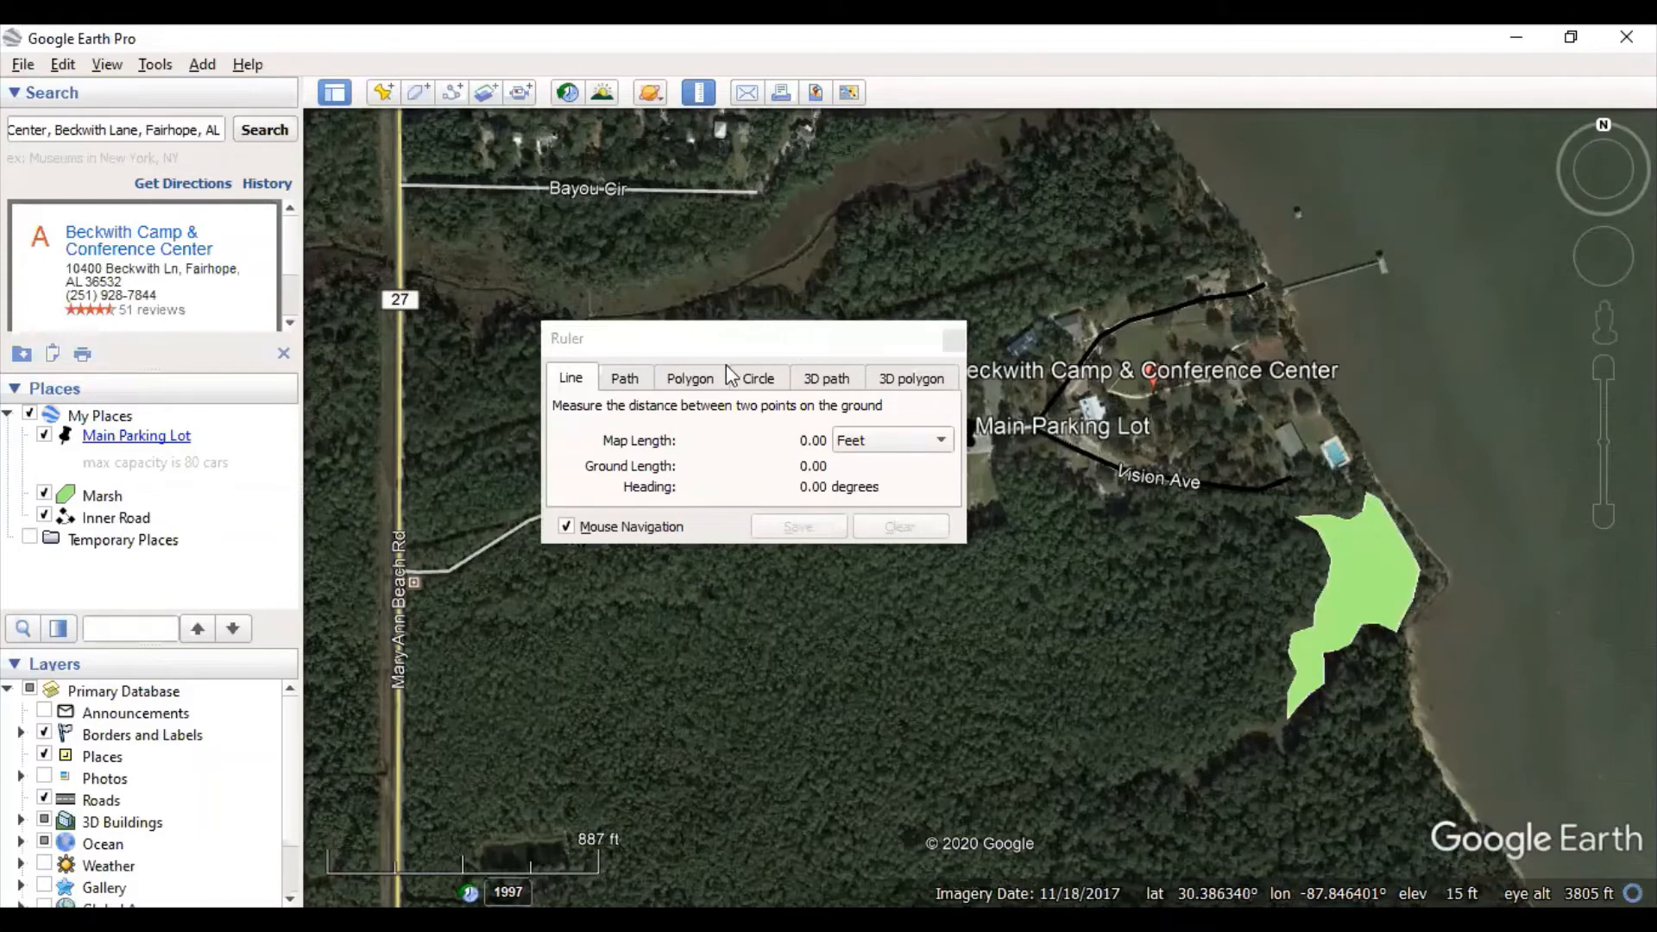
pyautogui.moveTo(727, 339); pyautogui.dragTo(516, 398)
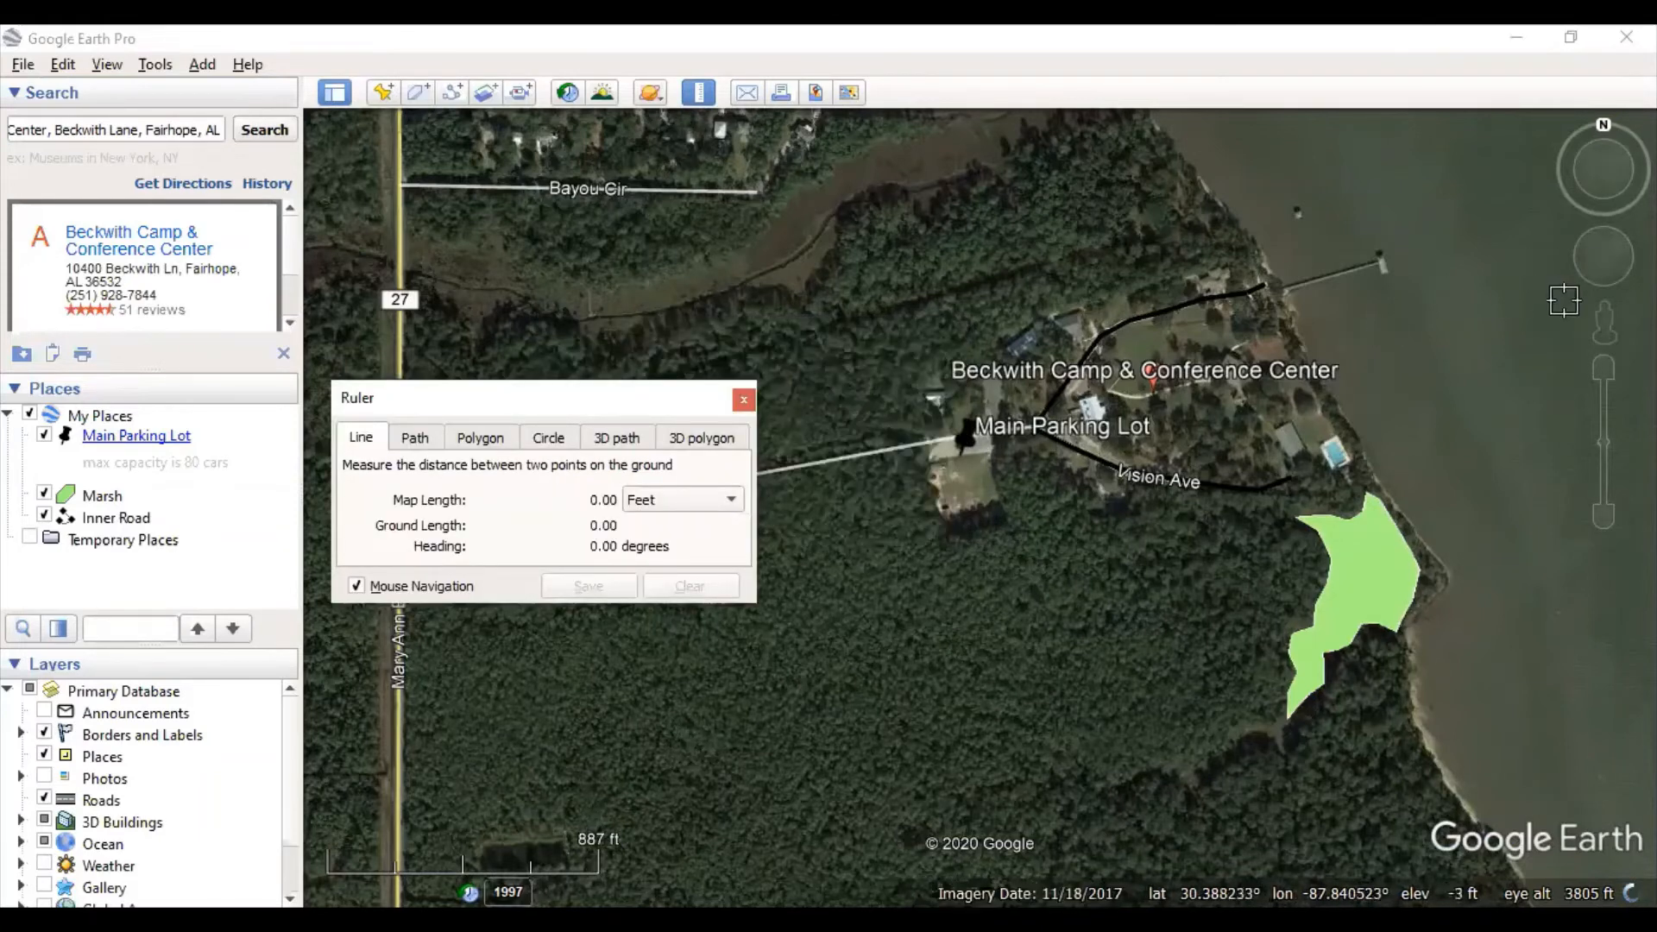
pyautogui.click(1601, 243)
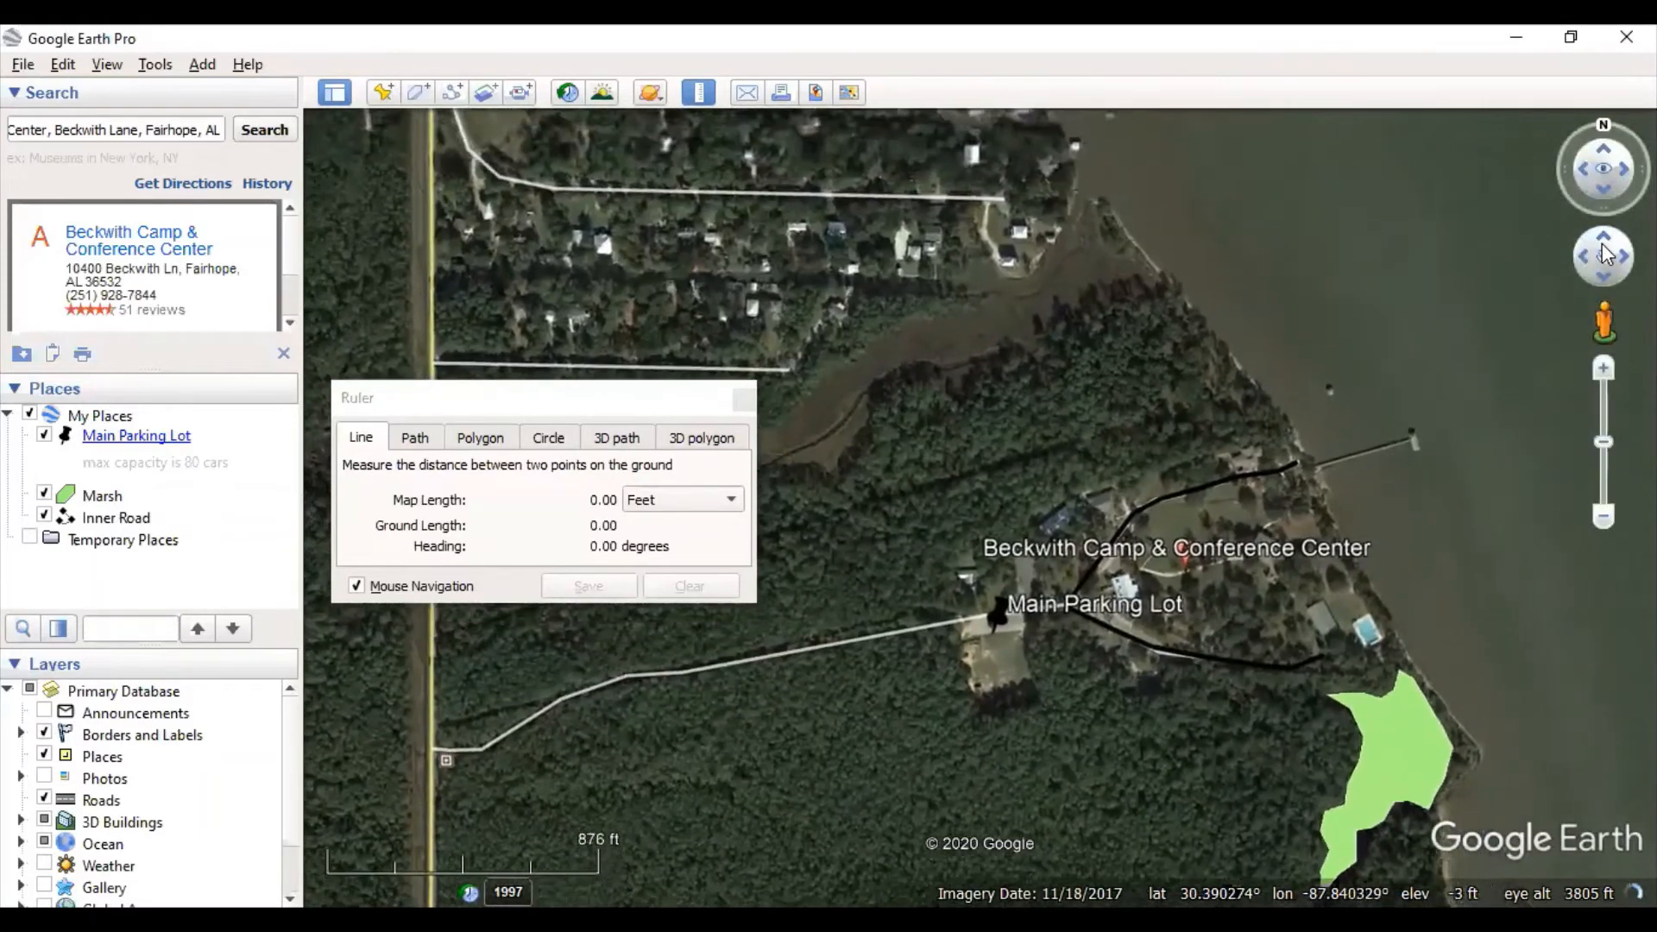
pyautogui.click(1583, 264)
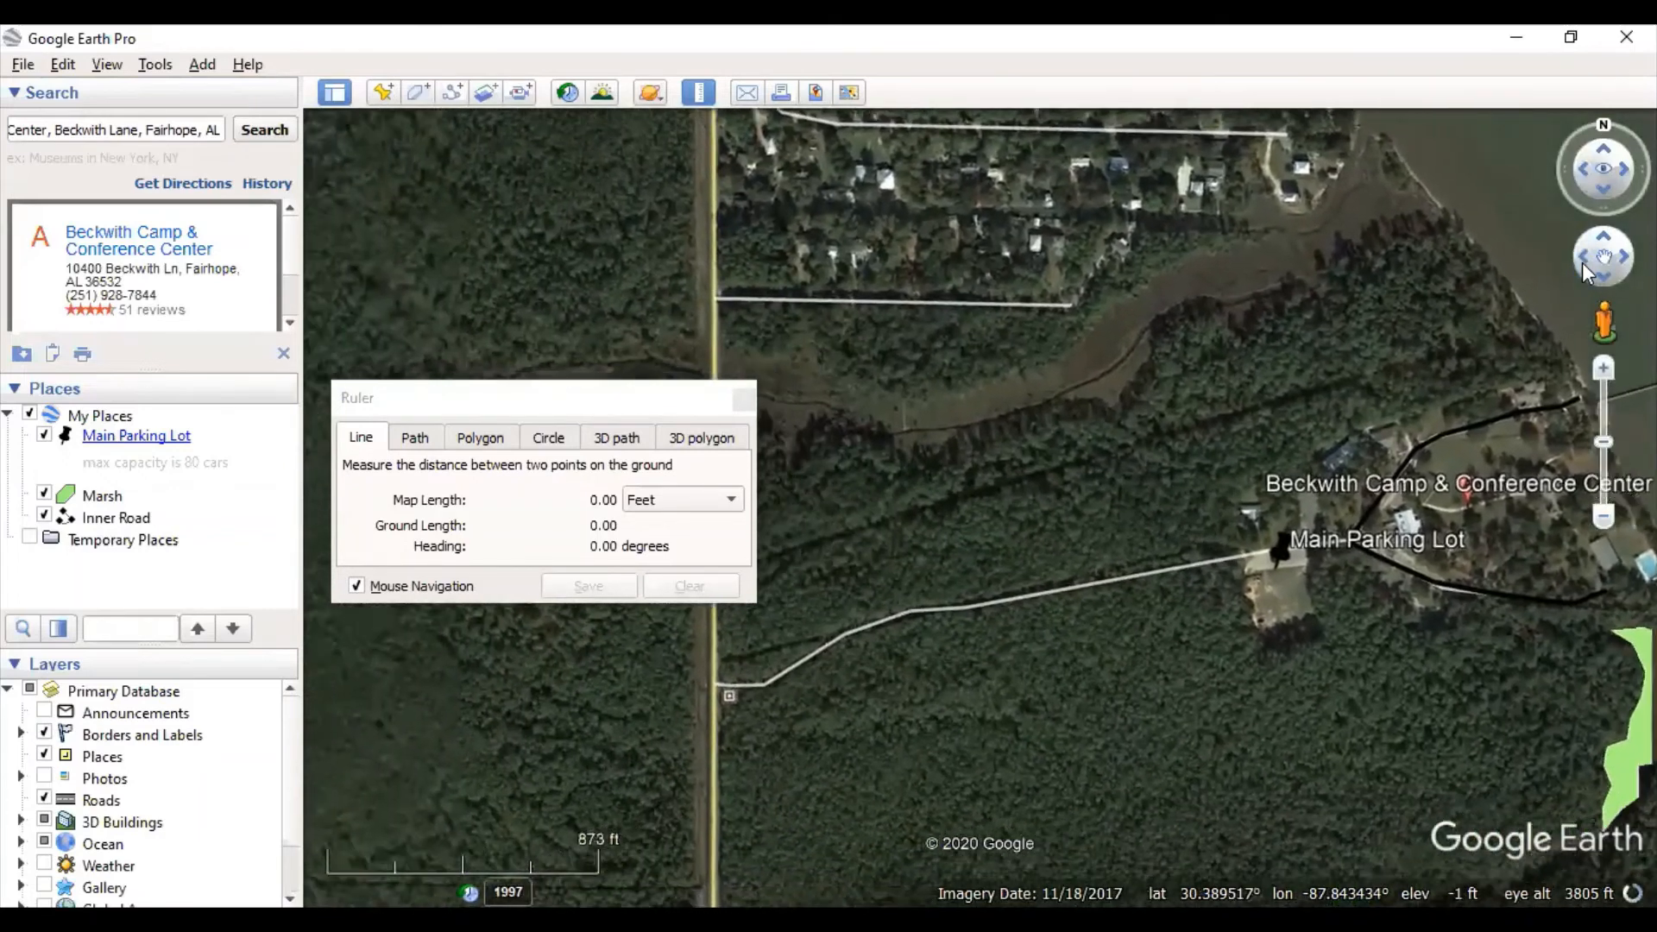
pyautogui.click(1608, 271)
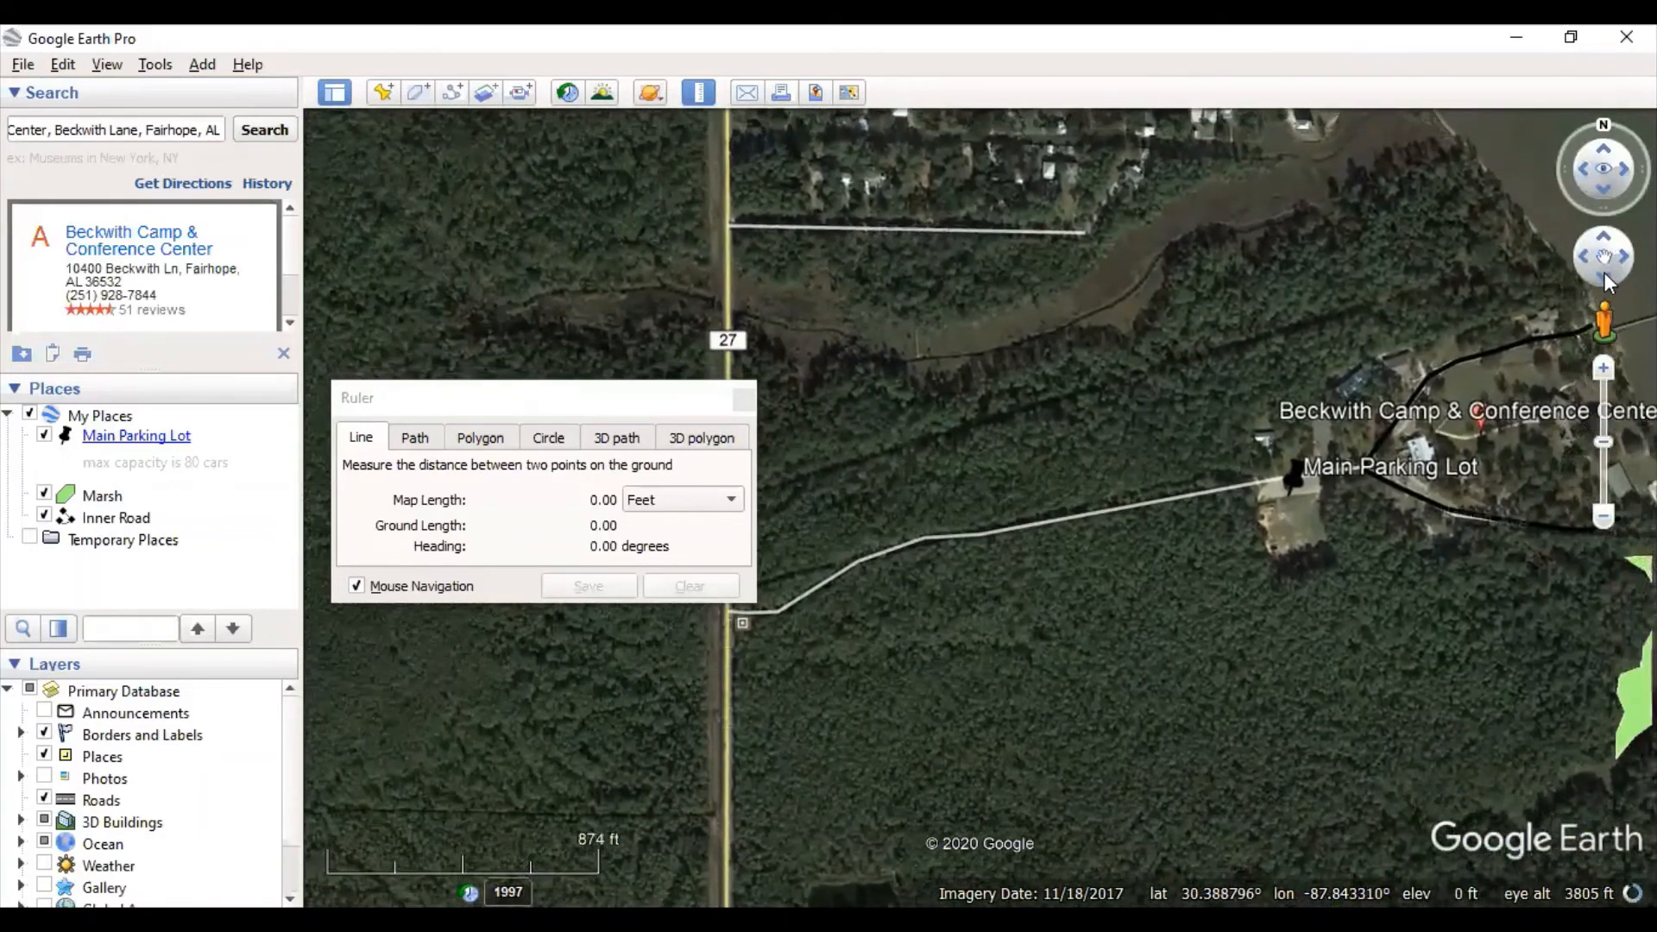
pyautogui.click(1603, 272)
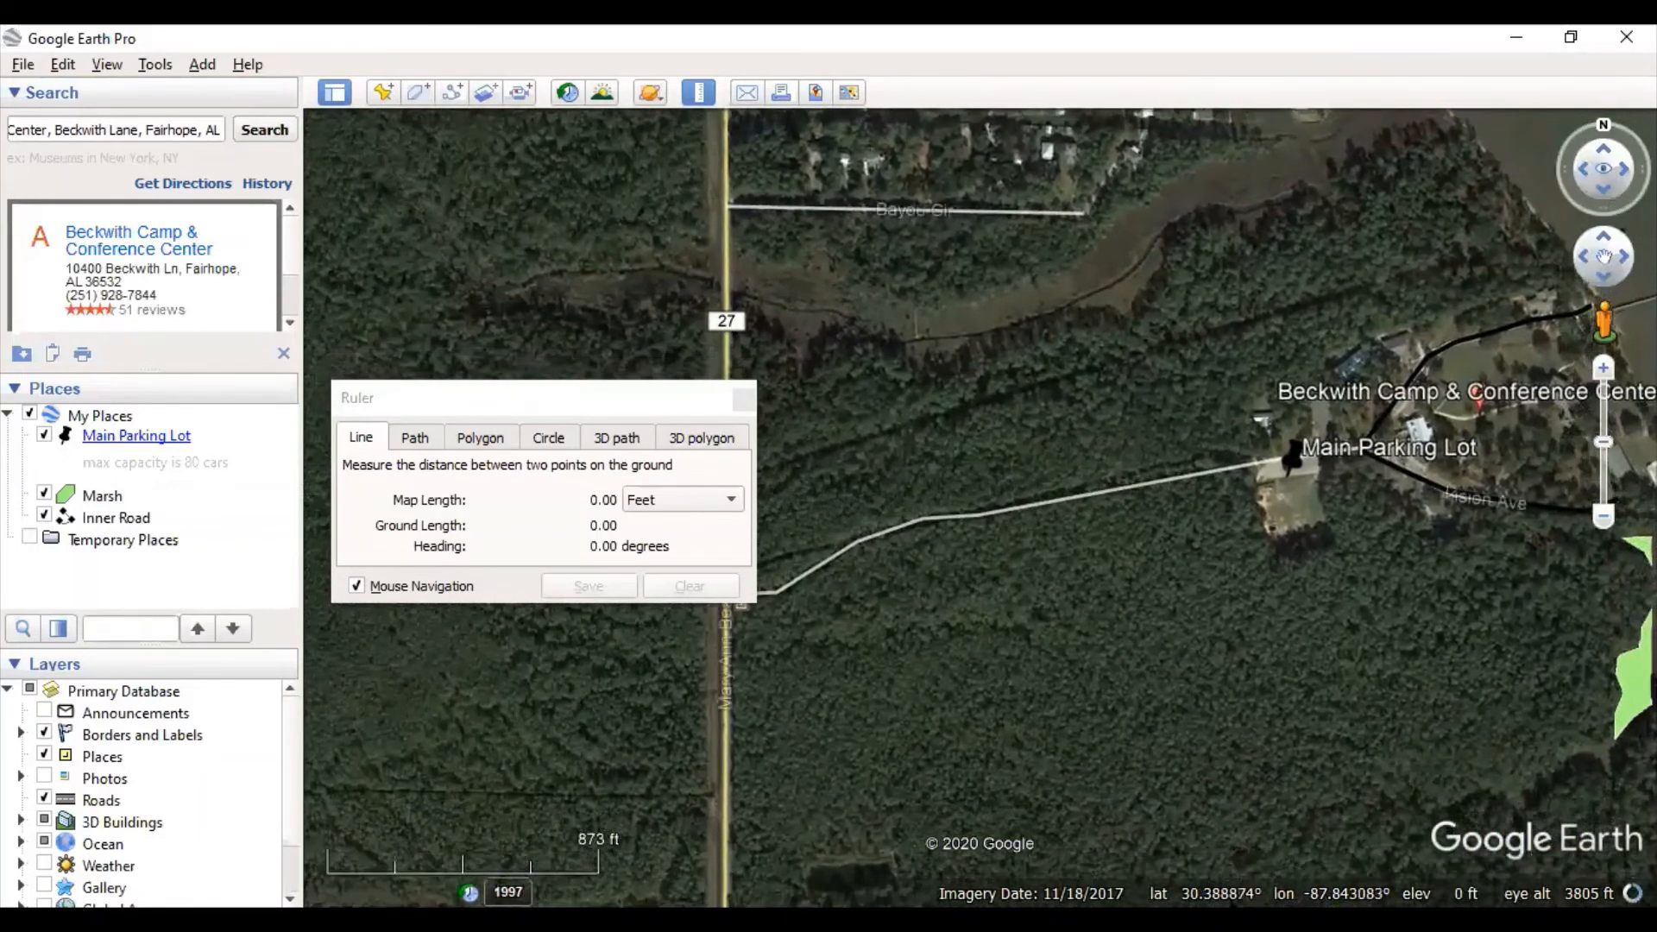
pyautogui.click(1603, 256)
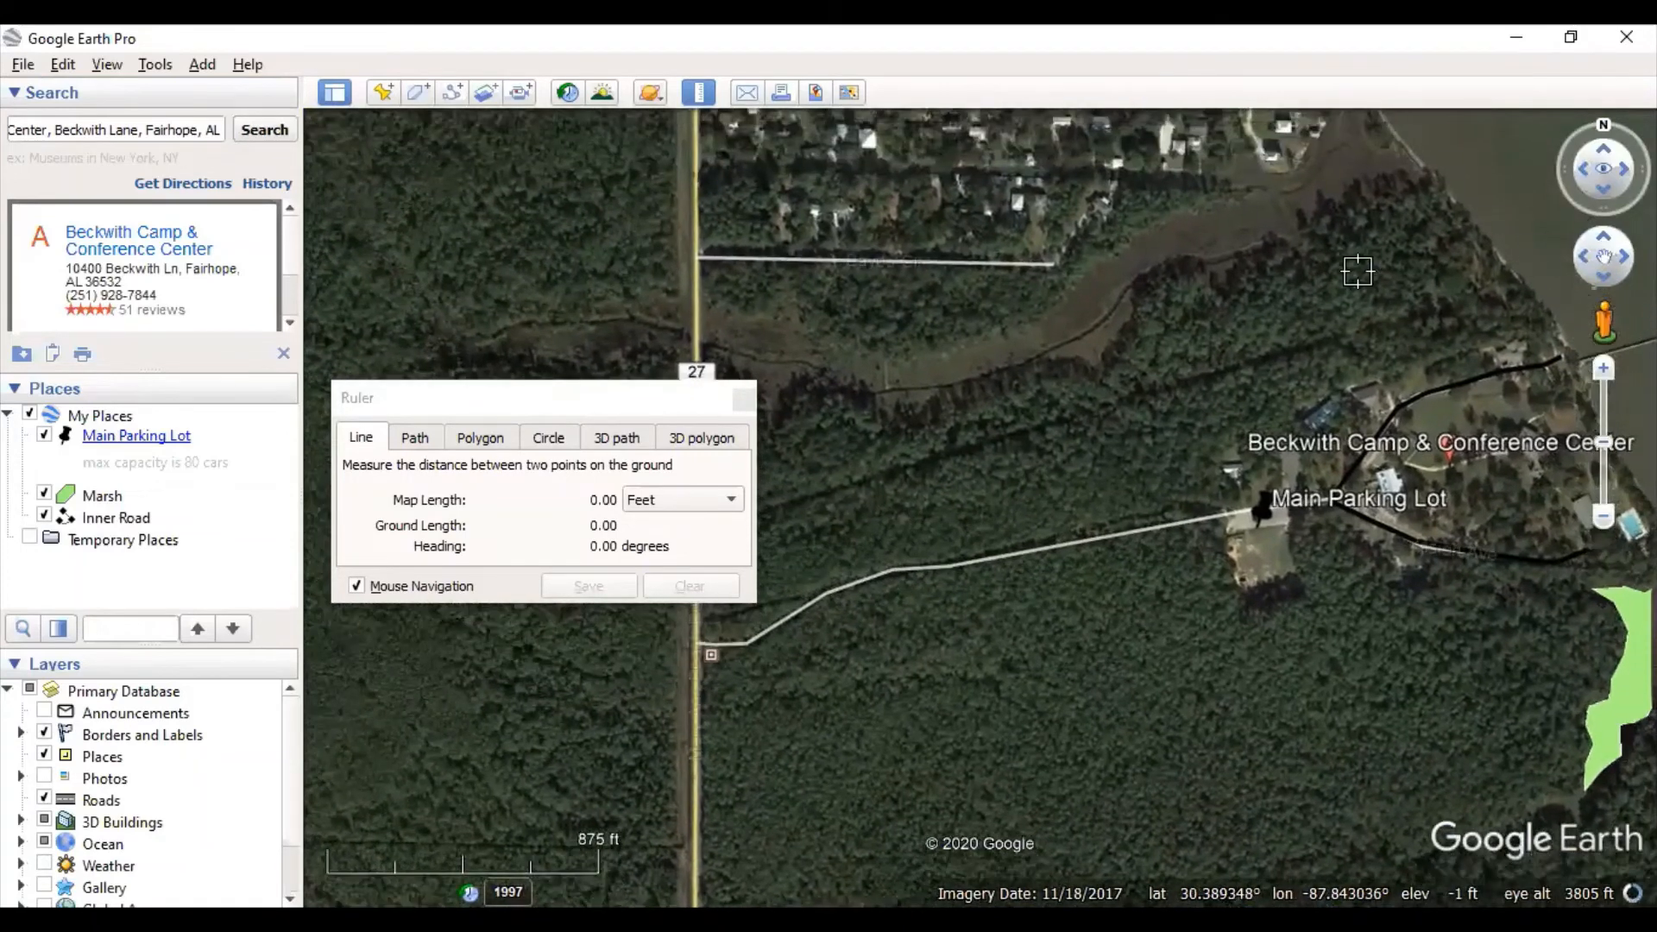
# - Move the Ruler panel lower and switch its units from Feet to Meters
pyautogui.click(651, 399)
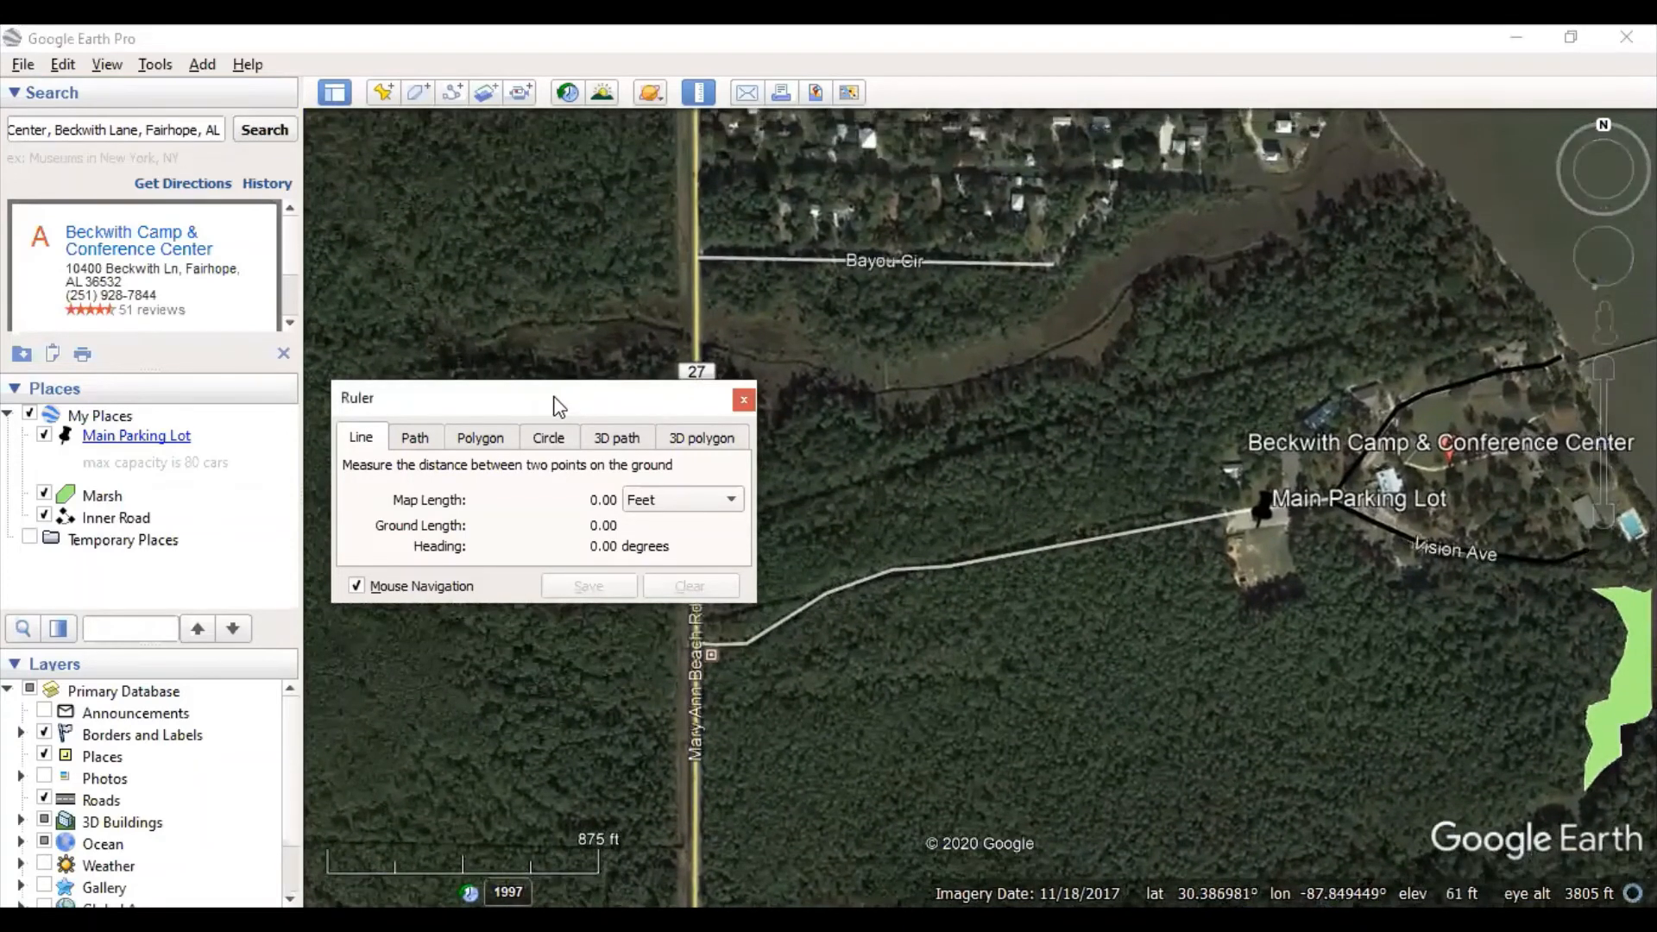
pyautogui.moveTo(557, 412); pyautogui.dragTo(818, 643)
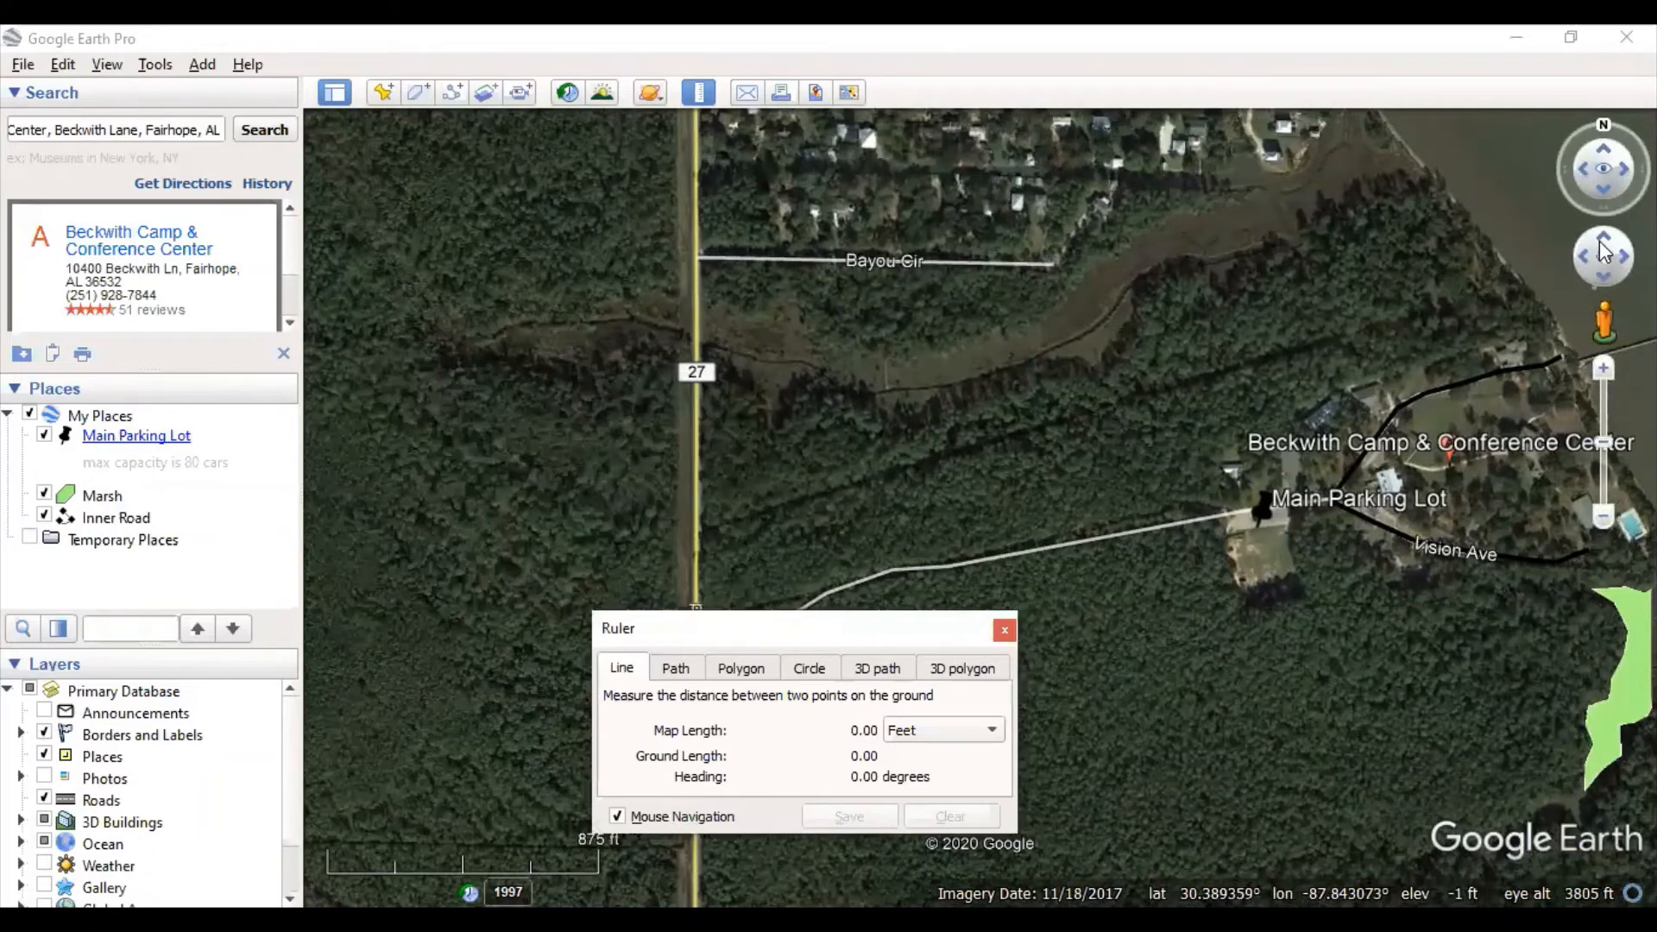
pyautogui.moveTo(1603, 250); pyautogui.dragTo(1601, 271)
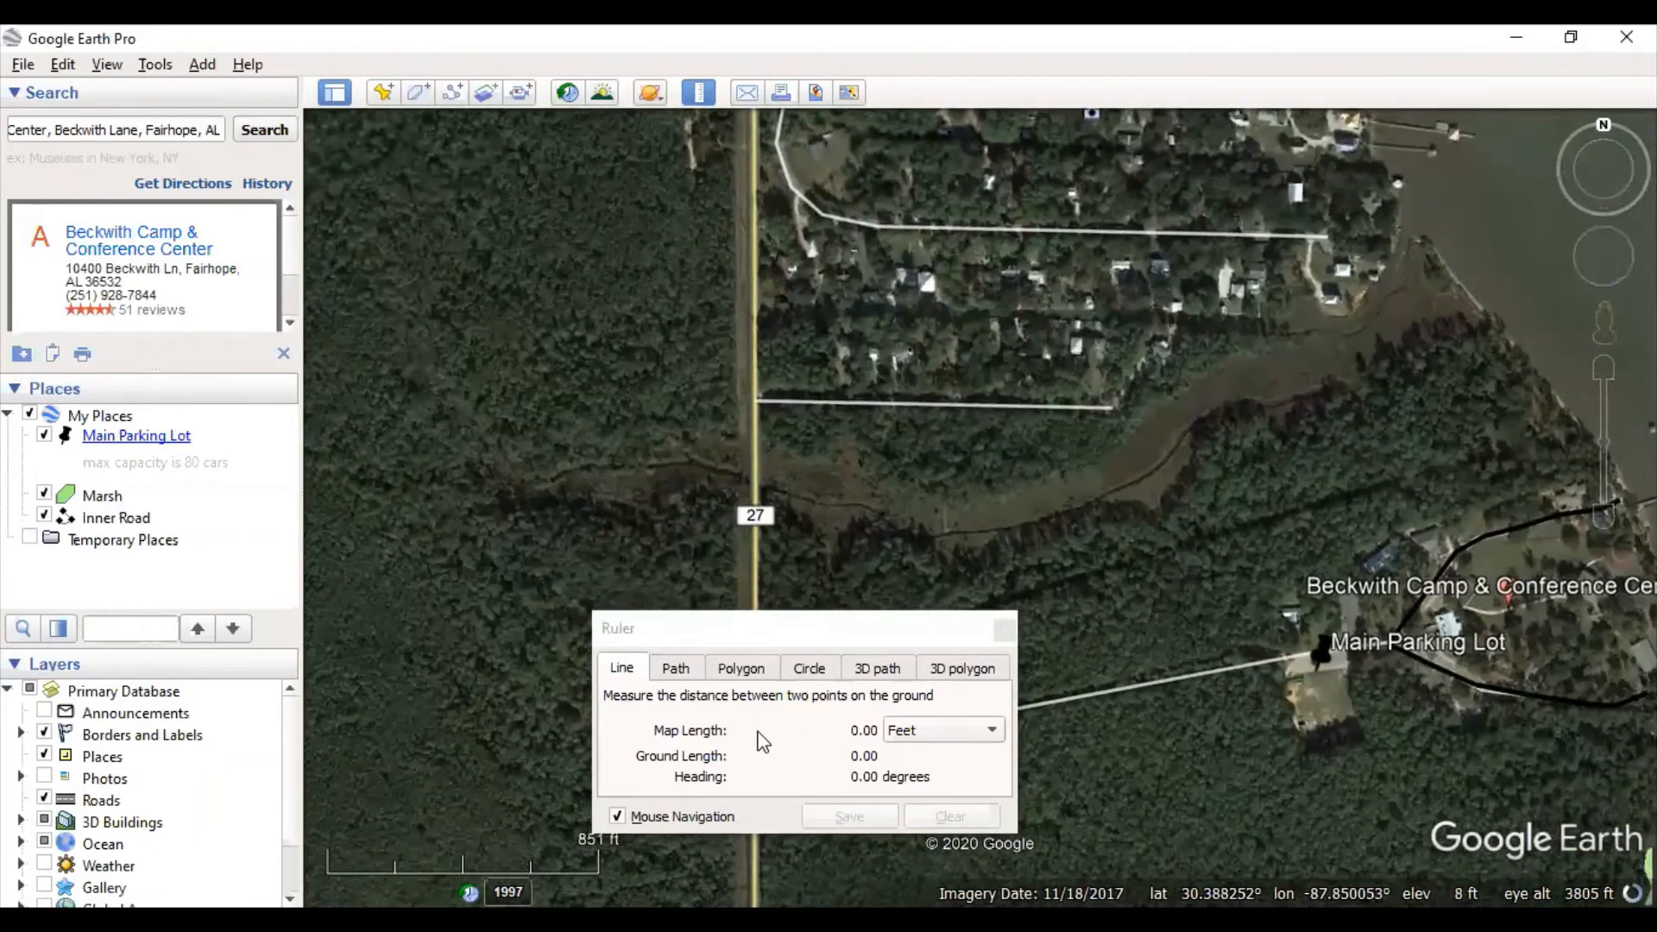
pyautogui.click(929, 727)
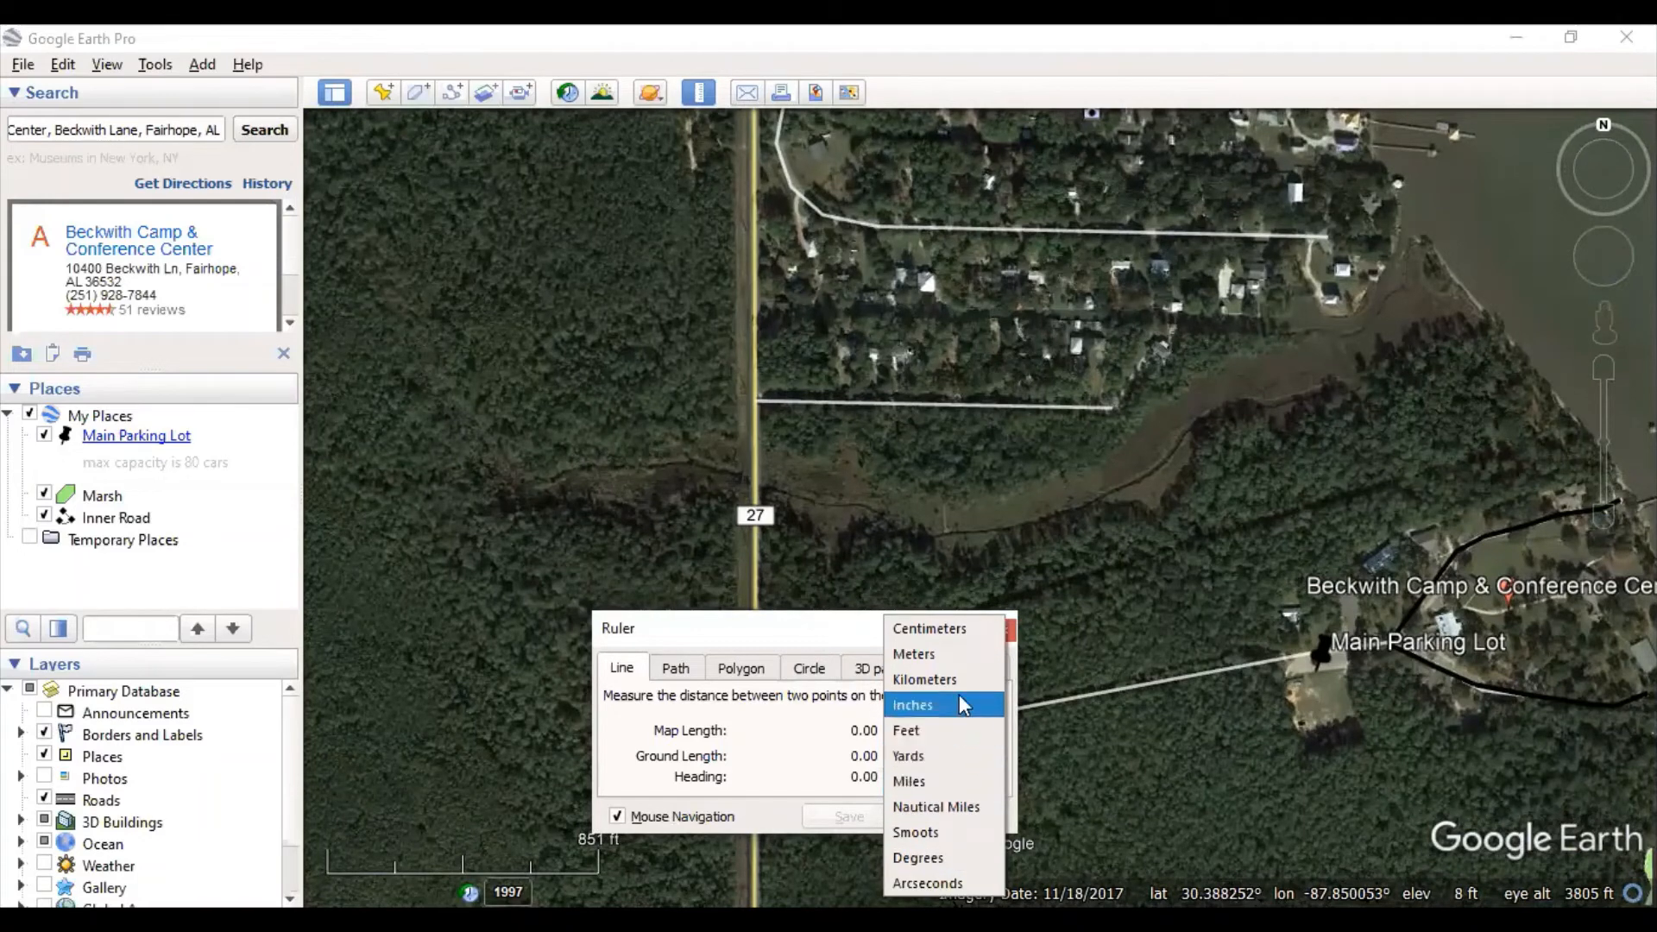
pyautogui.click(969, 655)
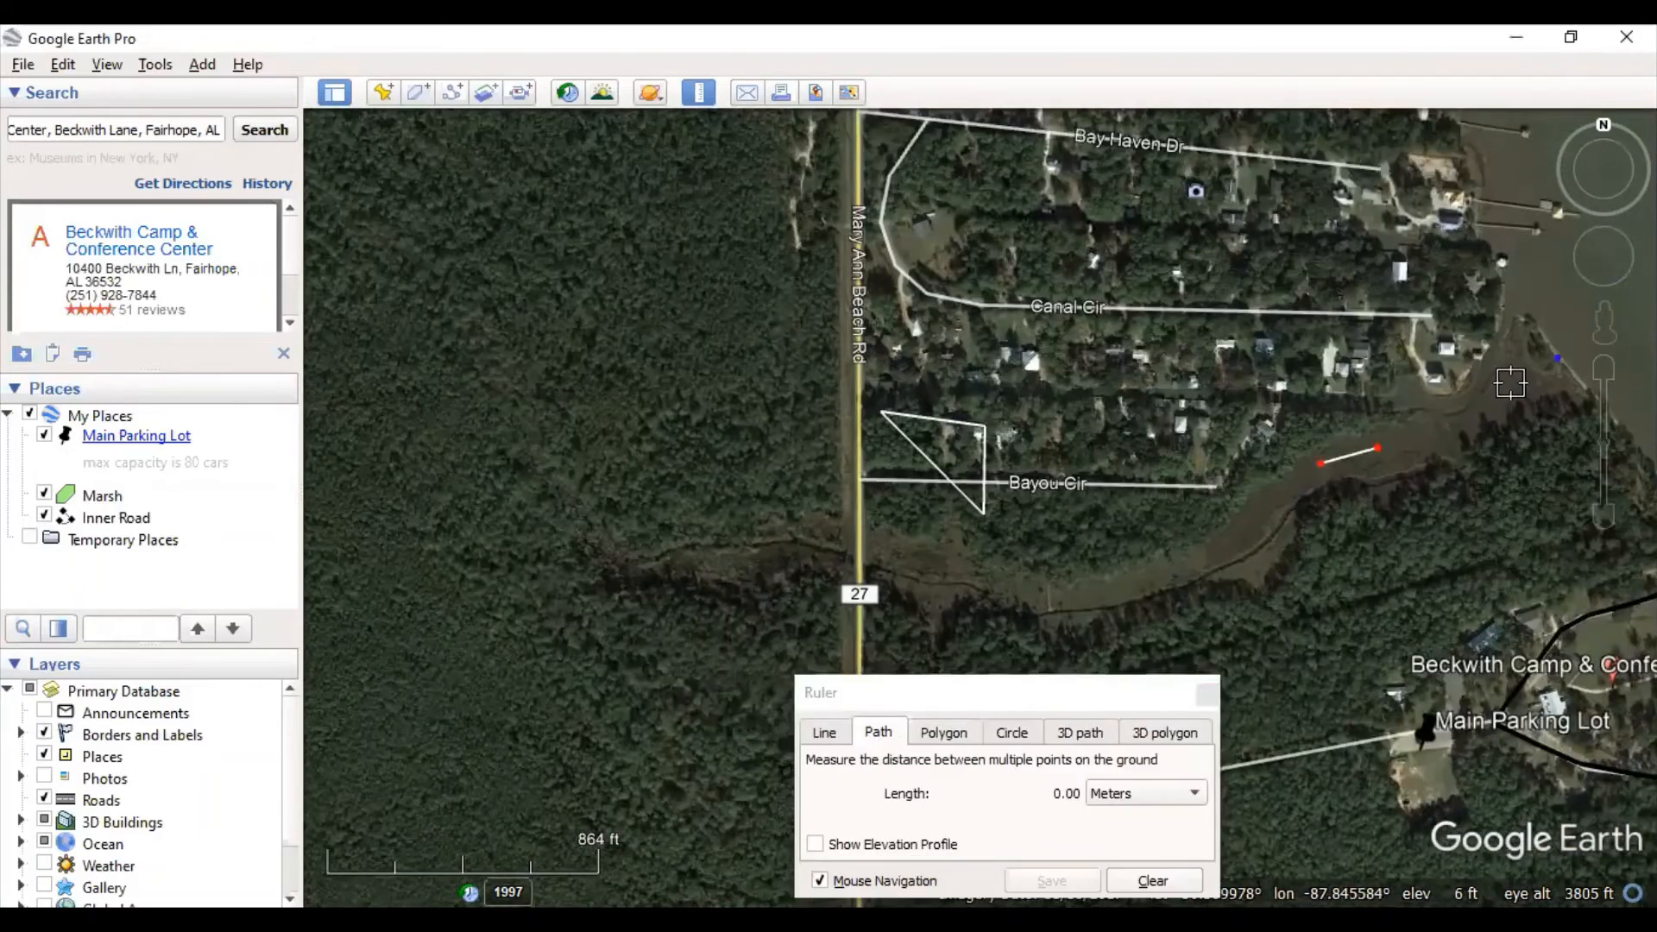
# - Start a measured path tracing the creek southwest, then west to Route 27
pyautogui.click(1511, 384)
pyautogui.click(1441, 424)
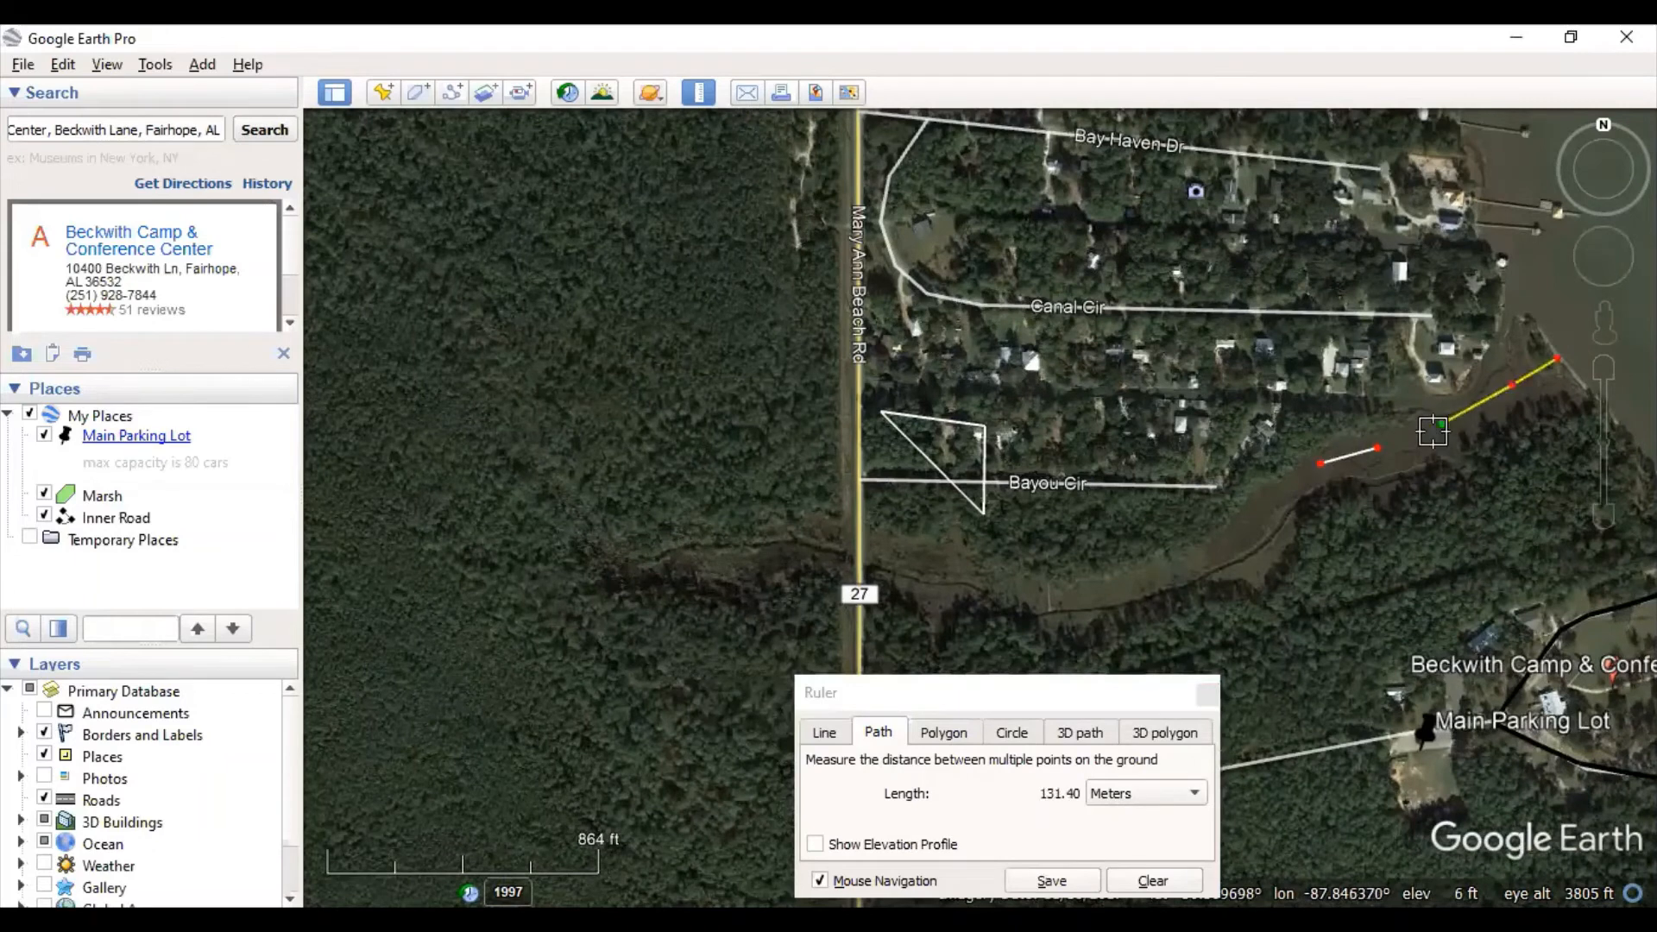
pyautogui.click(1384, 446)
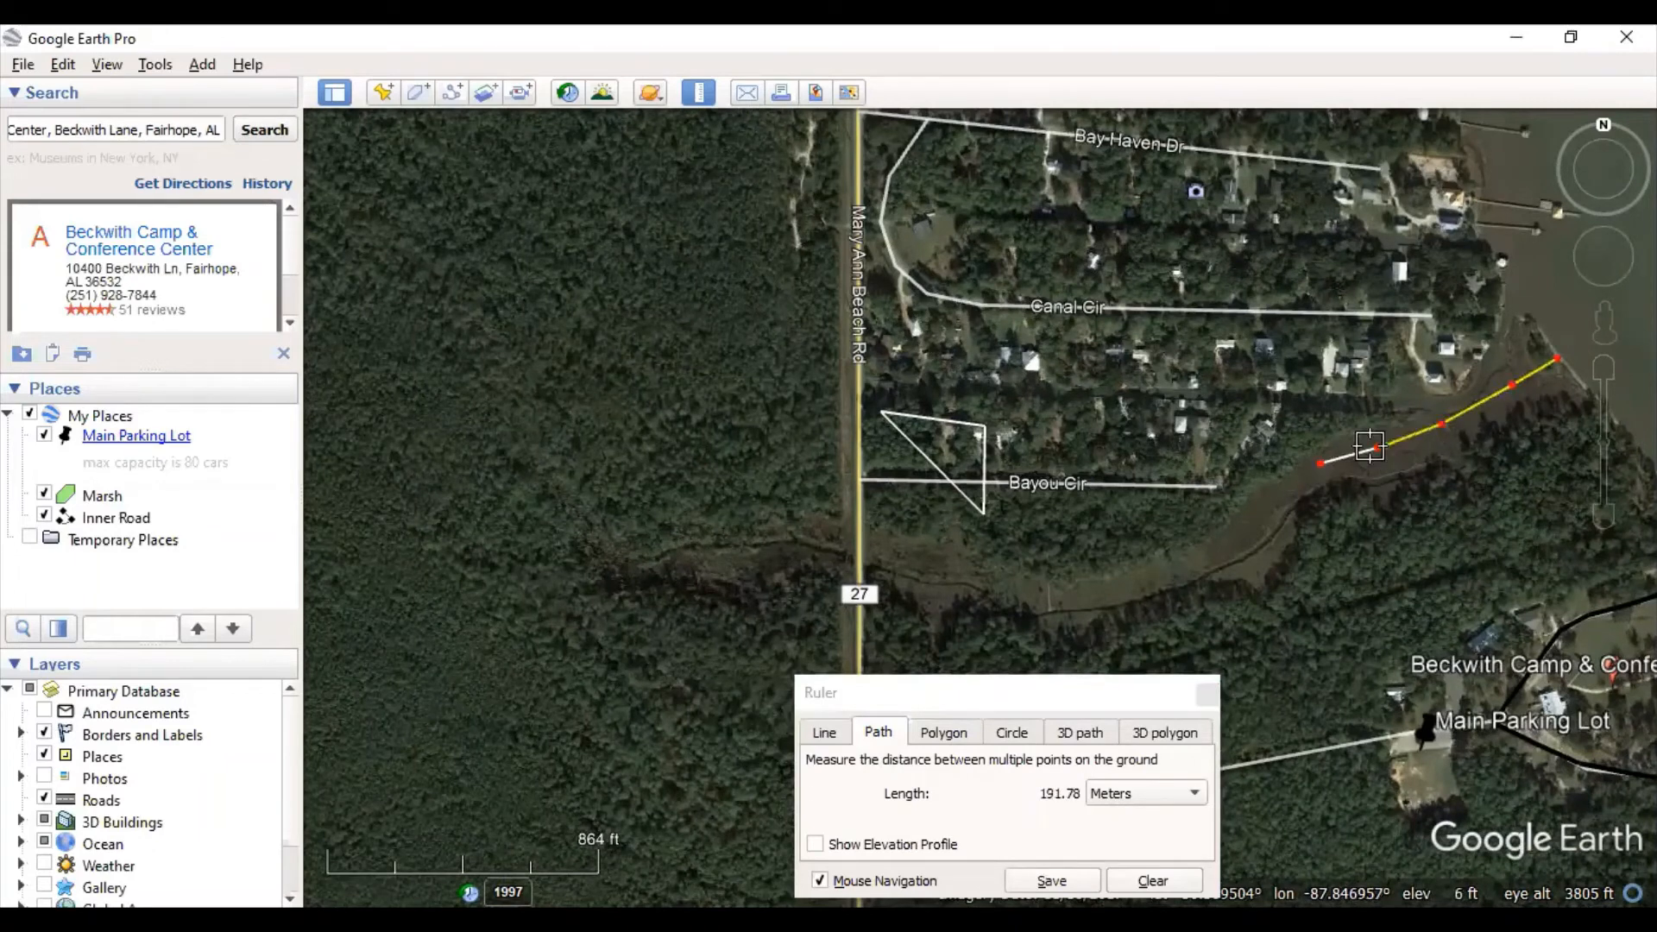
pyautogui.click(1270, 504)
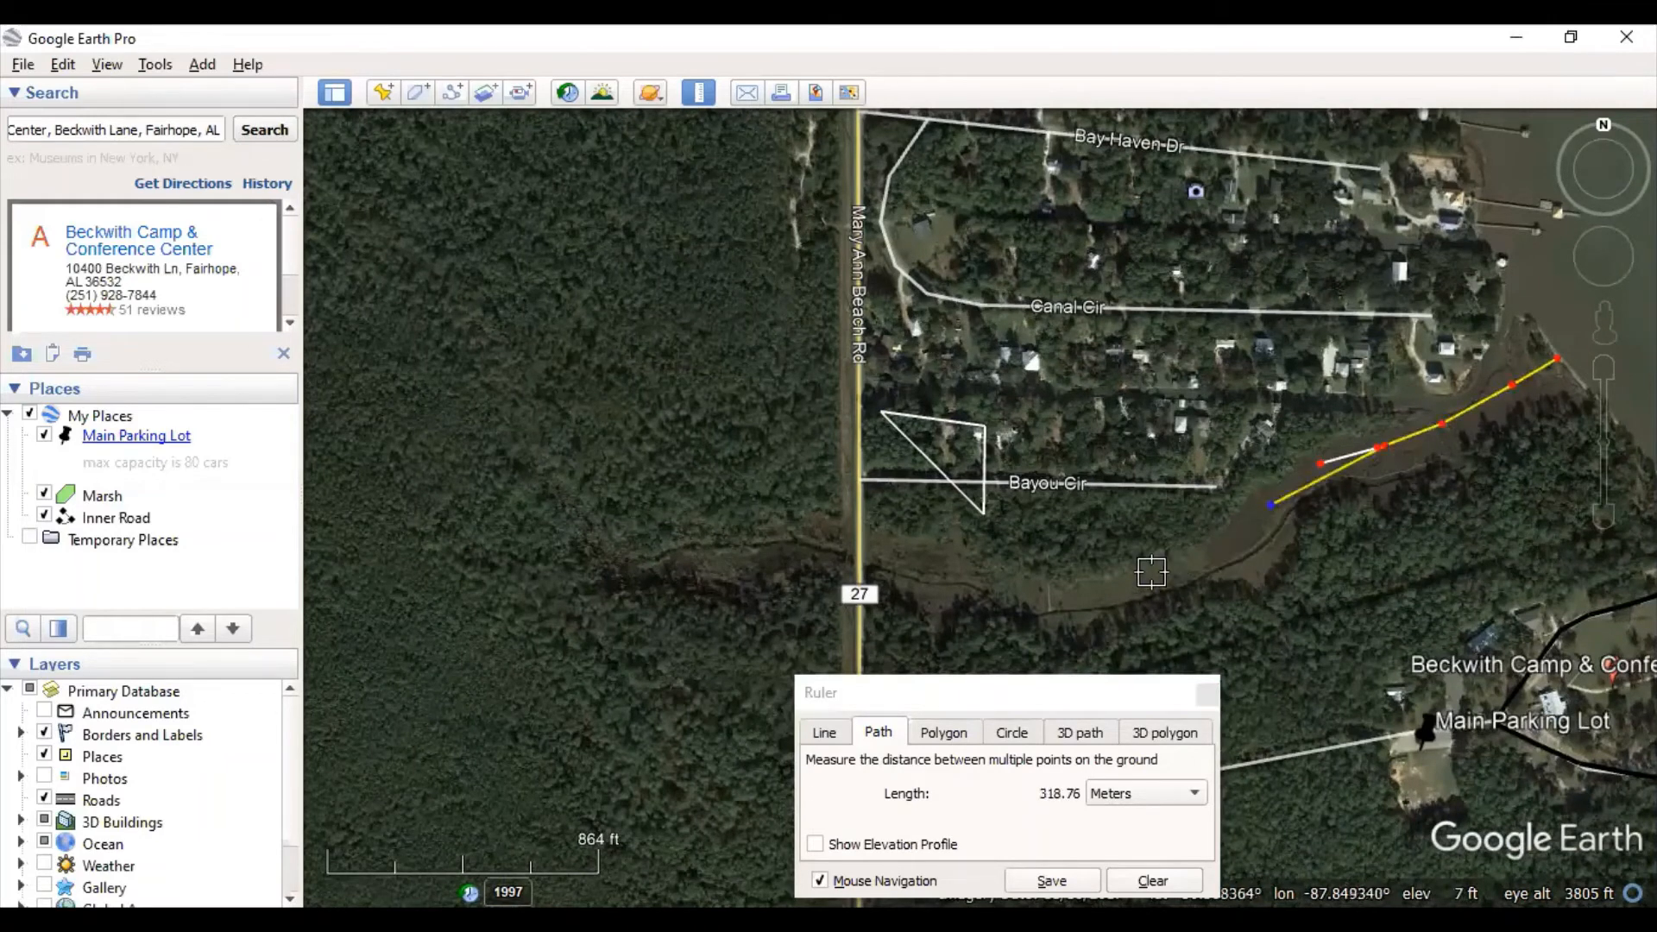
pyautogui.click(1231, 548)
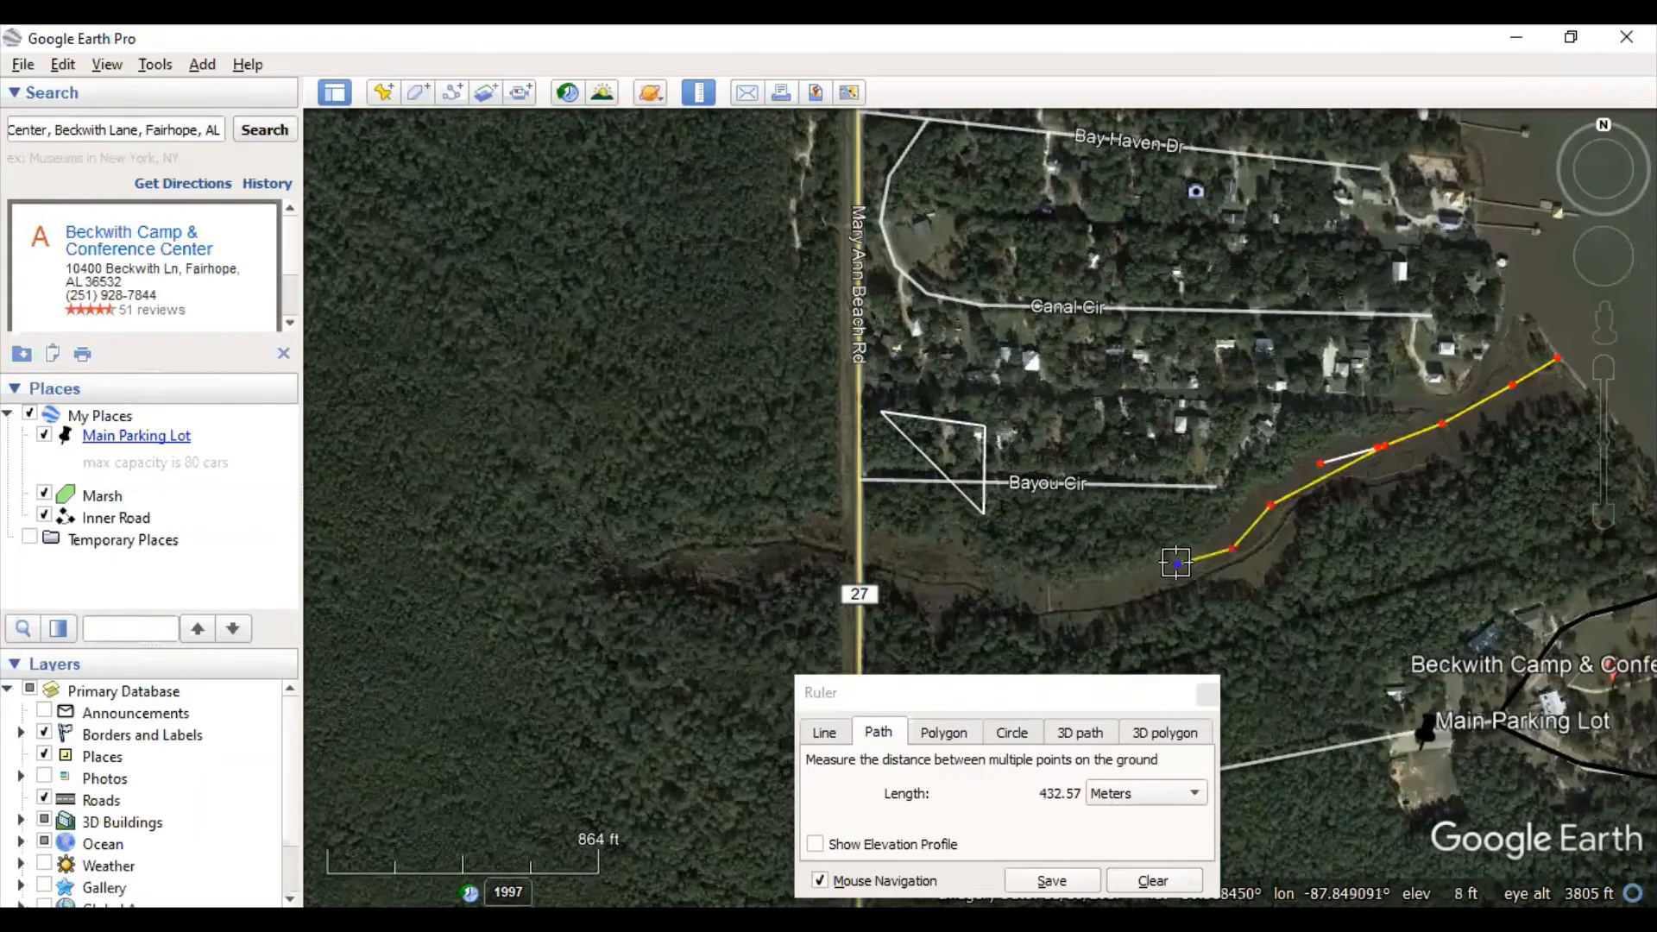
pyautogui.click(1110, 586)
pyautogui.click(1043, 590)
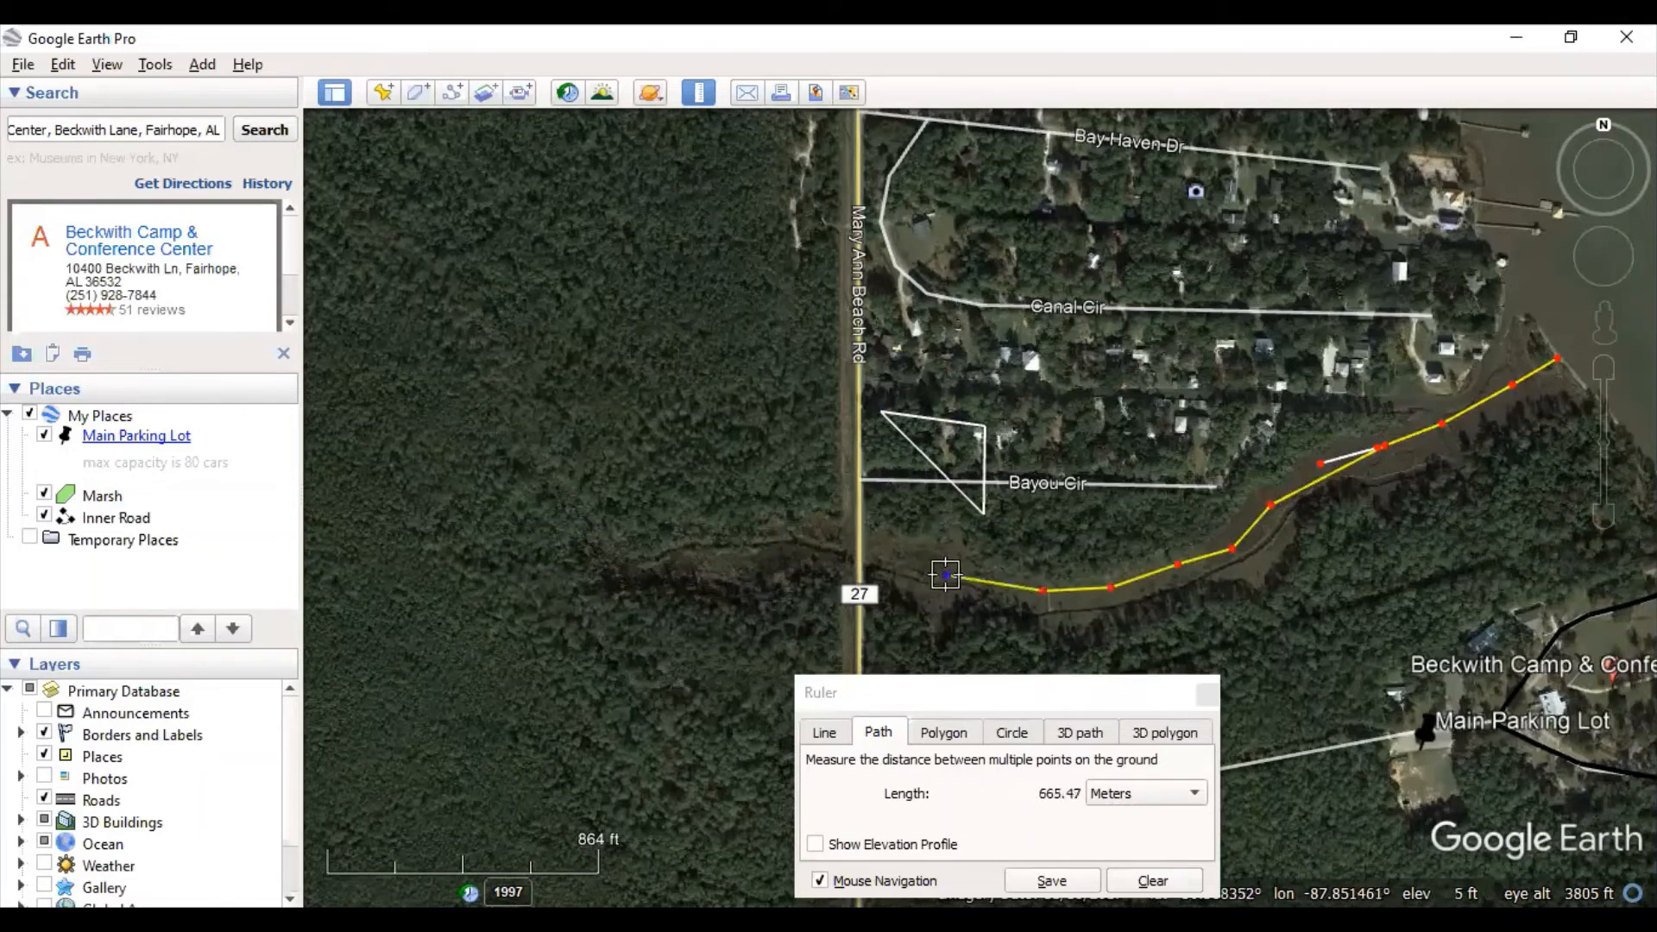
pyautogui.click(890, 562)
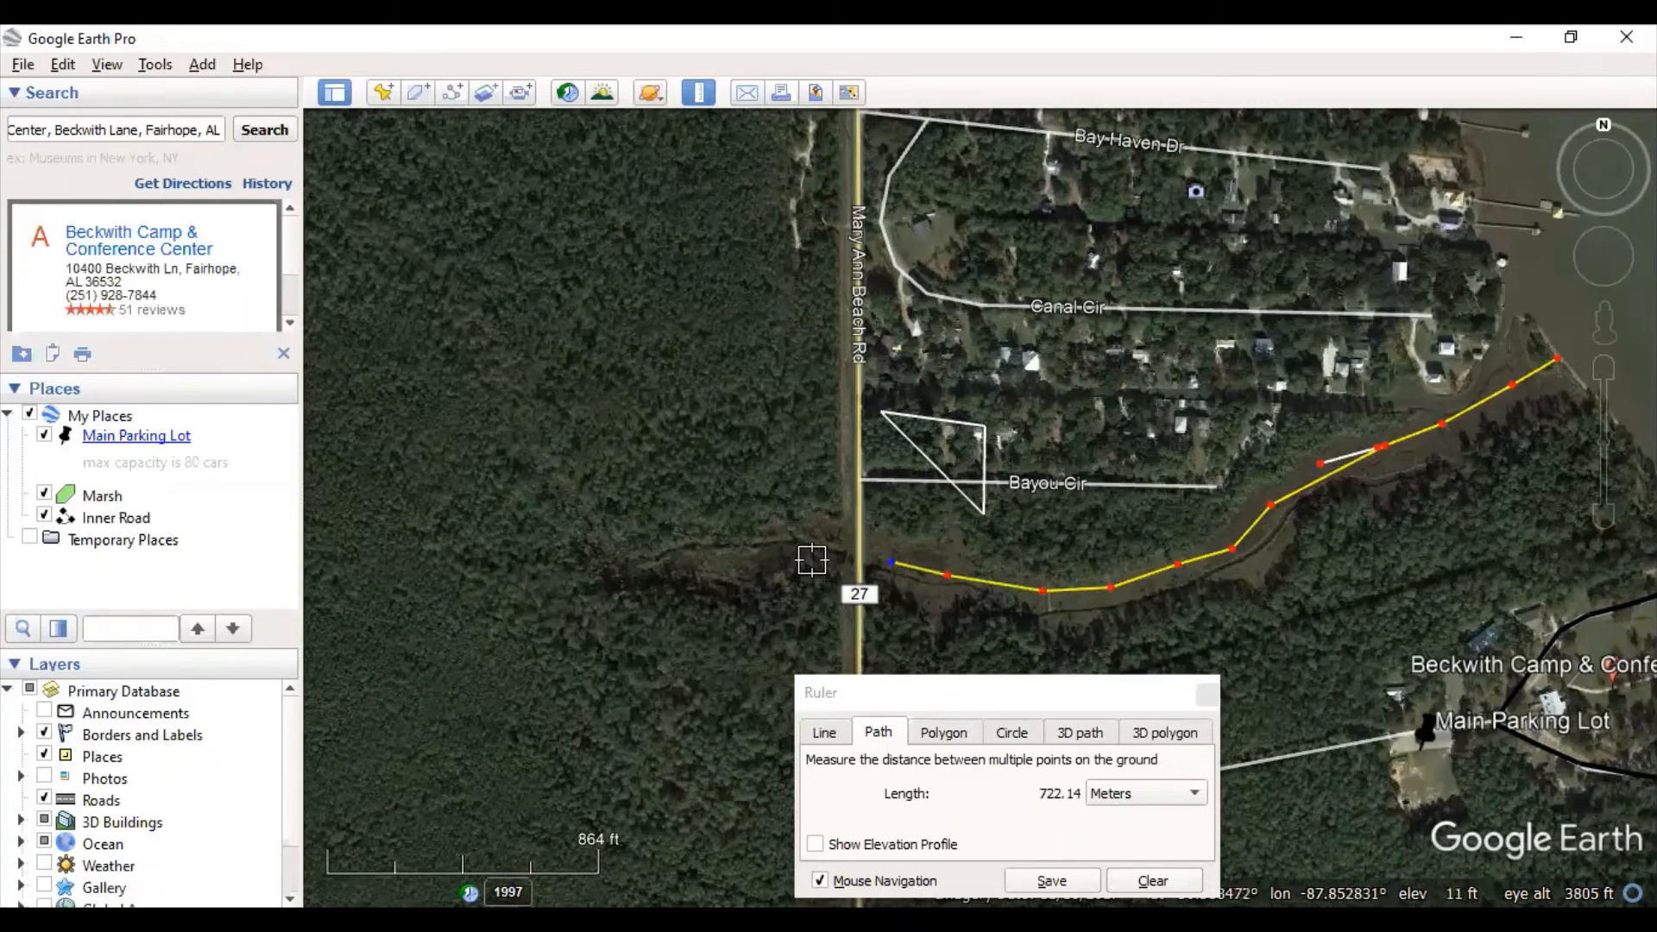
# - Extend the path west past Route 27 and northwest into the woods, totalling 1,275.70 m
pyautogui.click(813, 562)
pyautogui.click(756, 556)
pyautogui.click(671, 551)
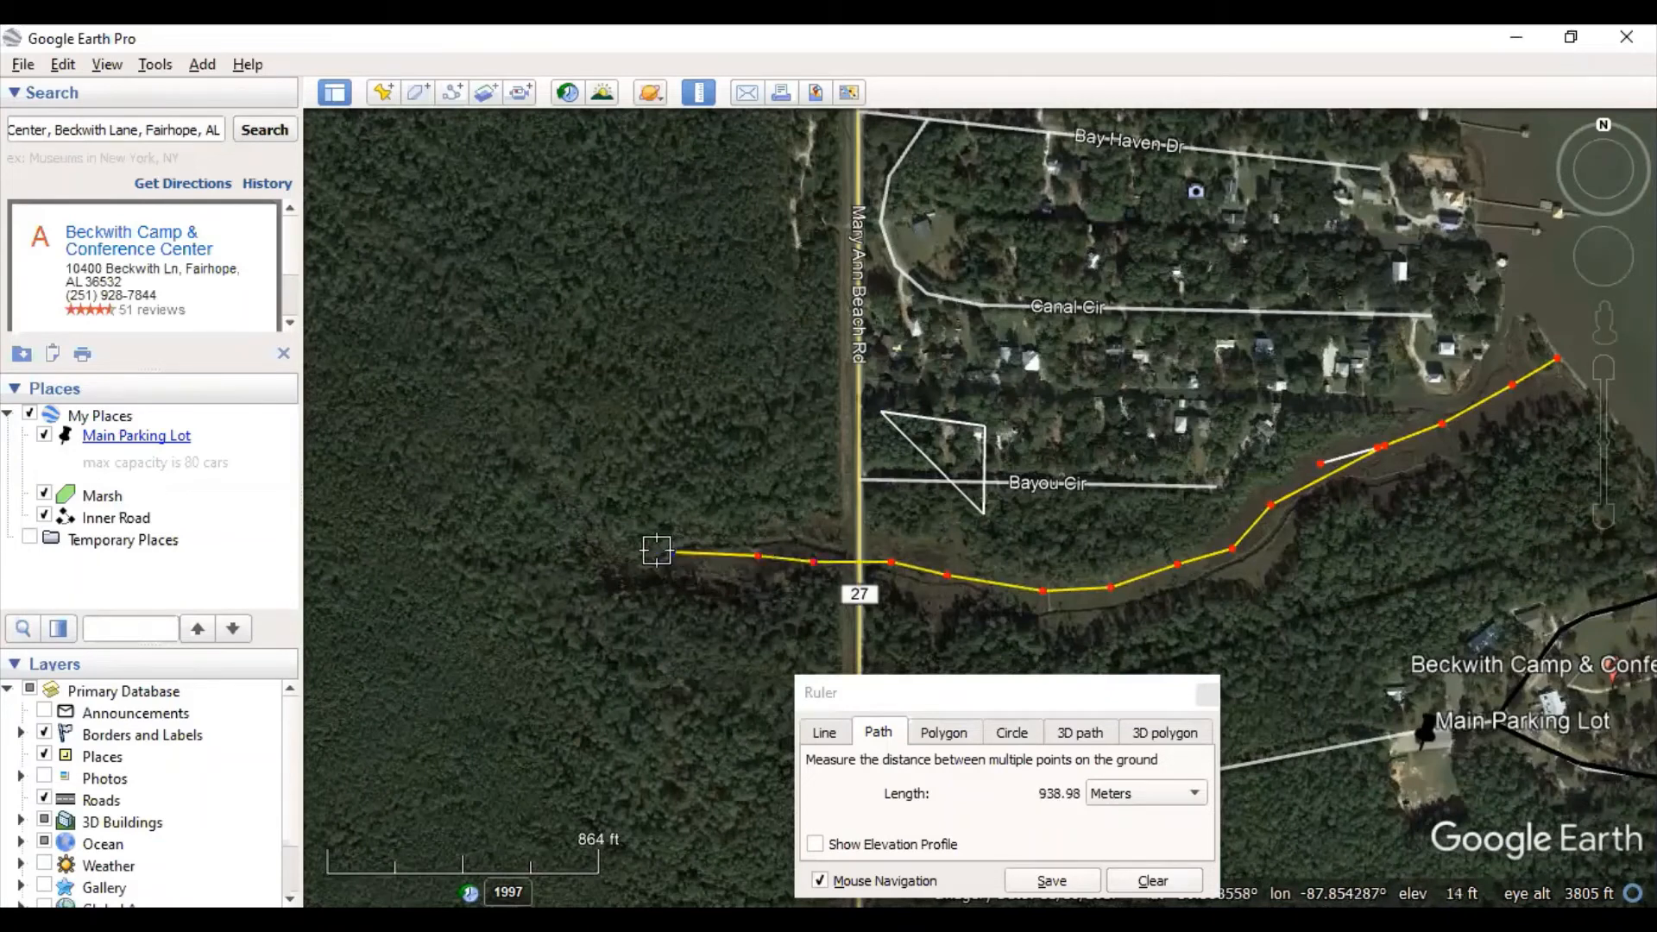
pyautogui.click(610, 559)
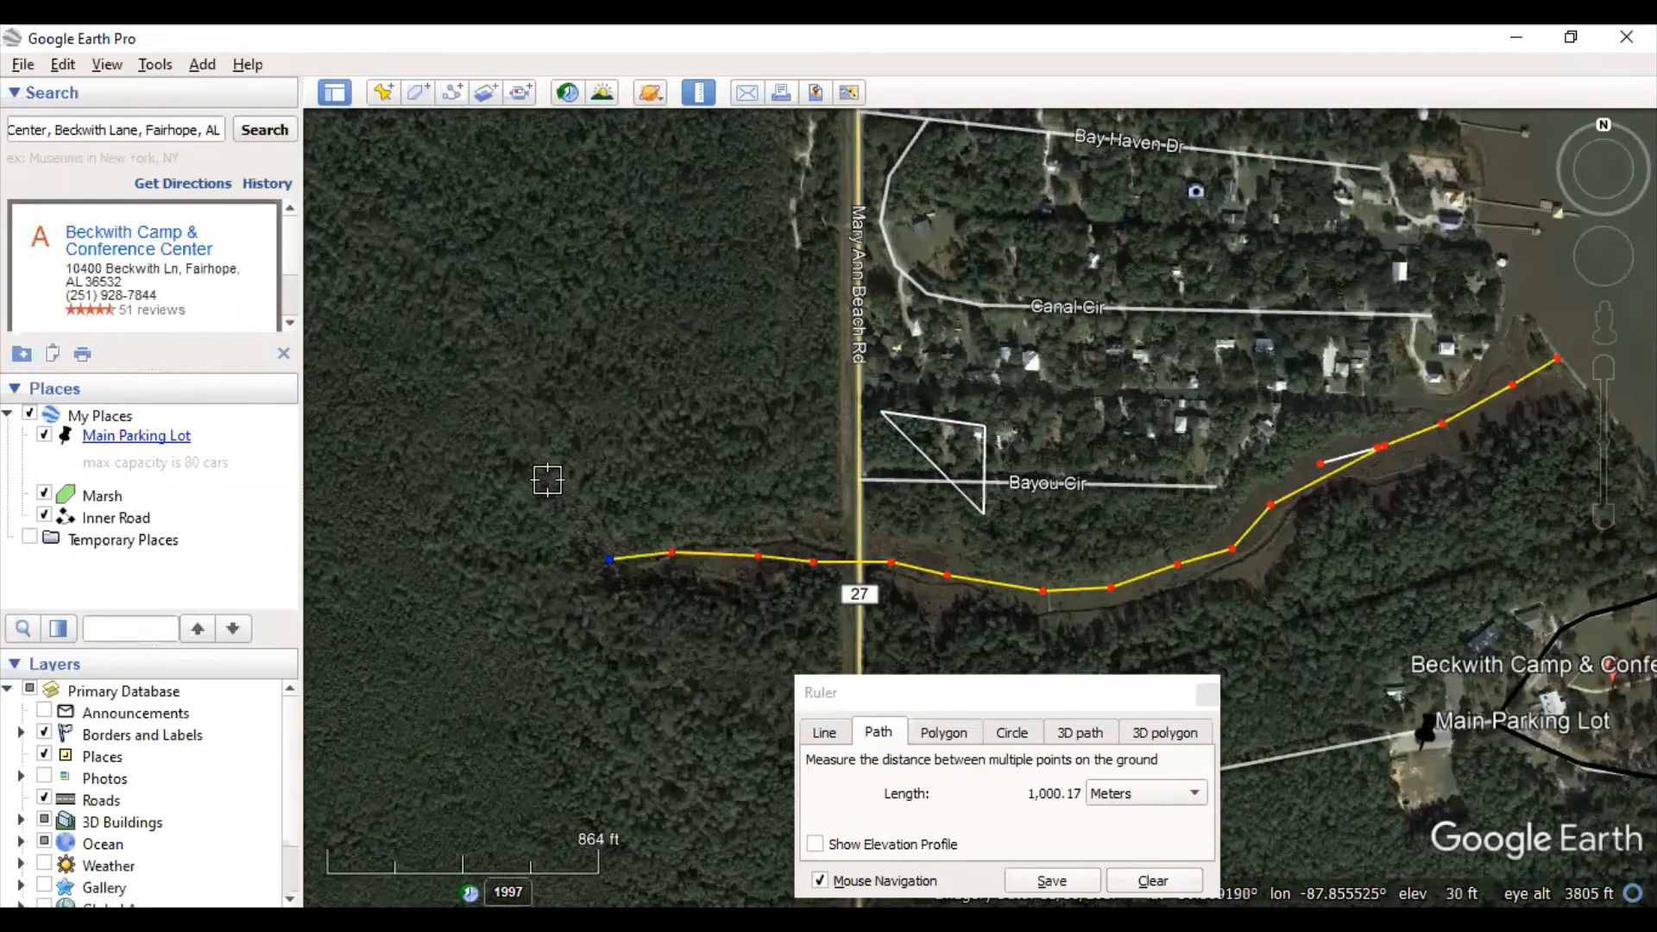
pyautogui.click(529, 438)
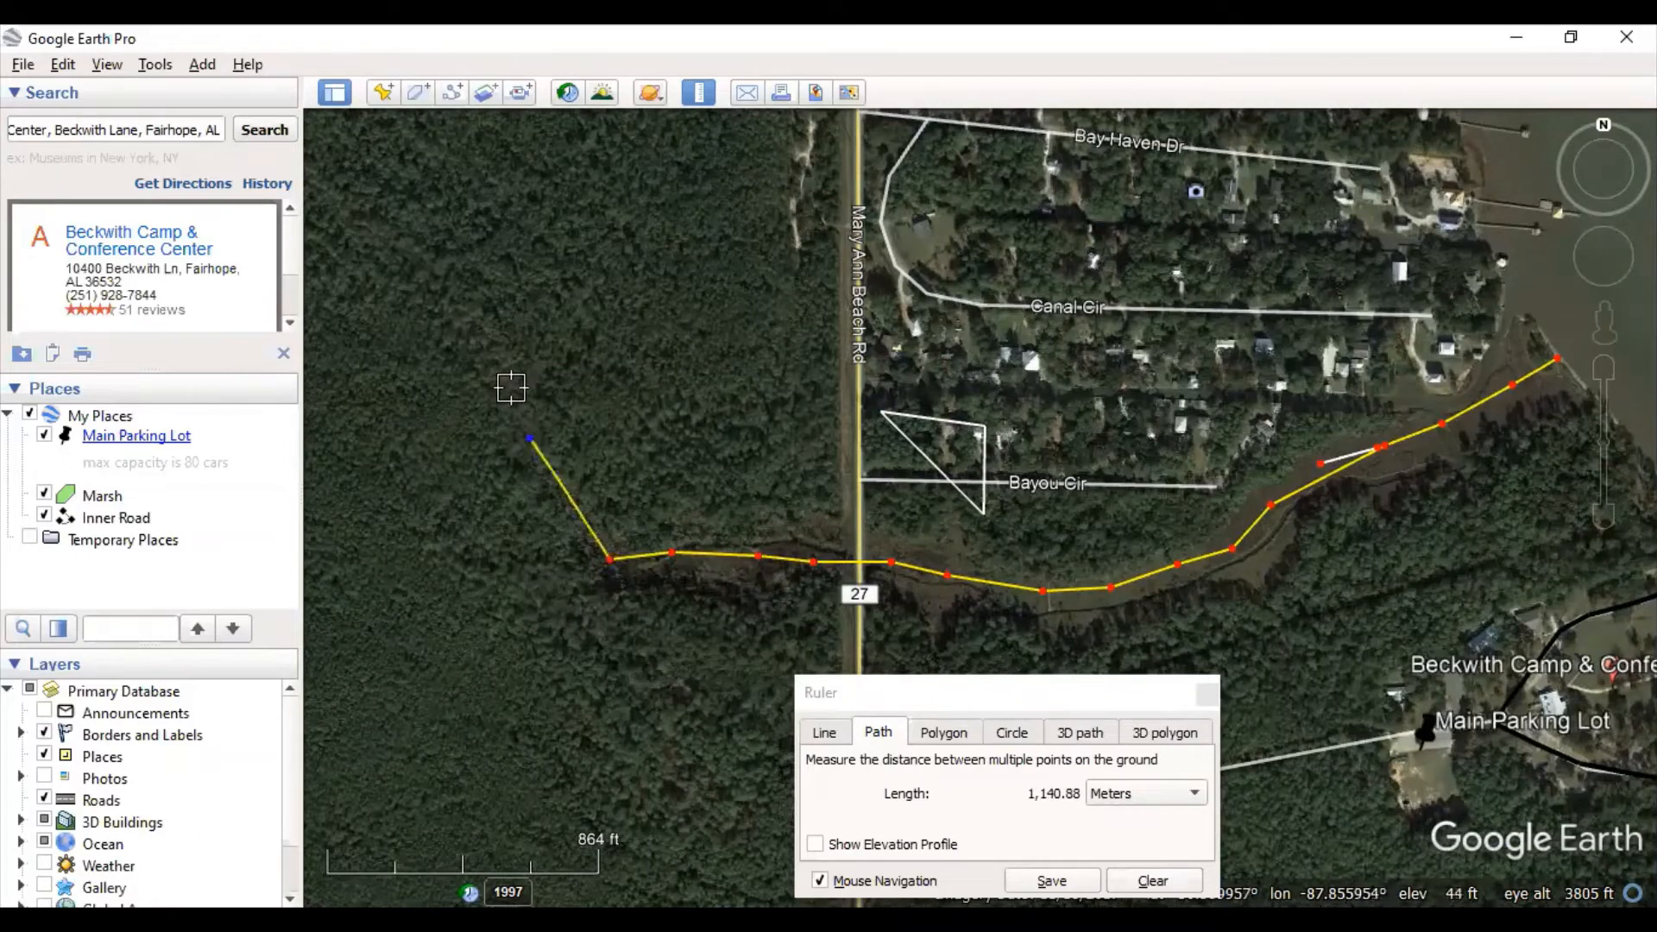
pyautogui.click(512, 388)
pyautogui.click(464, 320)
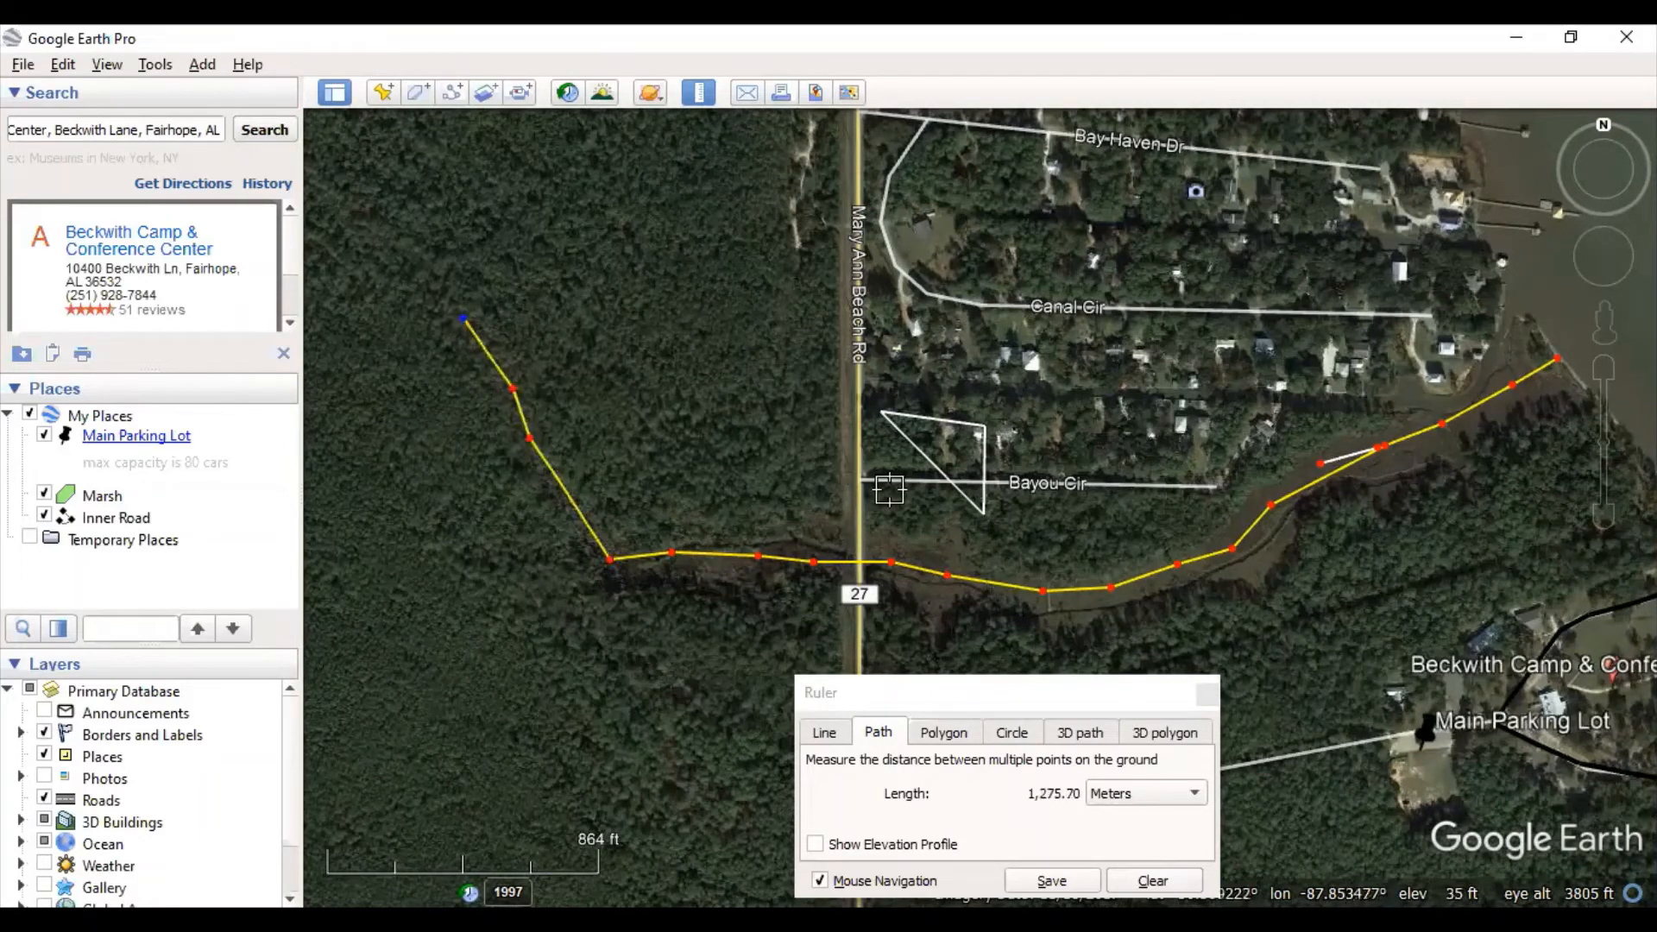
# - Show the path length in miles, feet, then centimeters, and measure a circle near Canal Cir
pyautogui.click(986, 693)
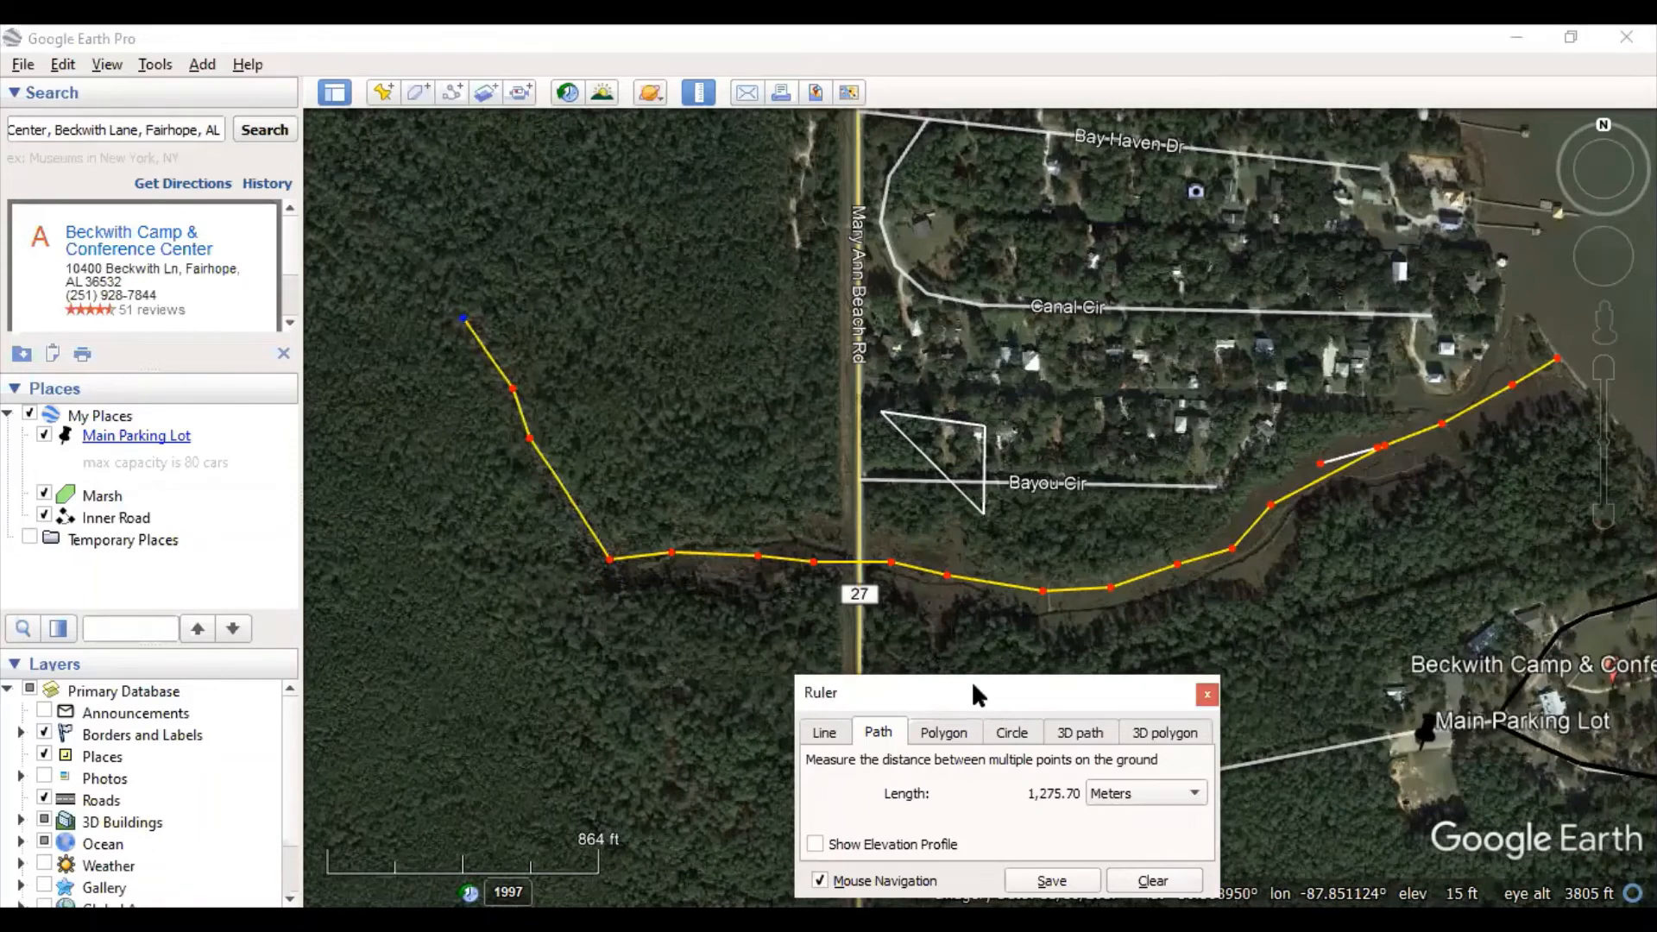
pyautogui.moveTo(972, 690); pyautogui.dragTo(571, 346)
pyautogui.click(780, 457)
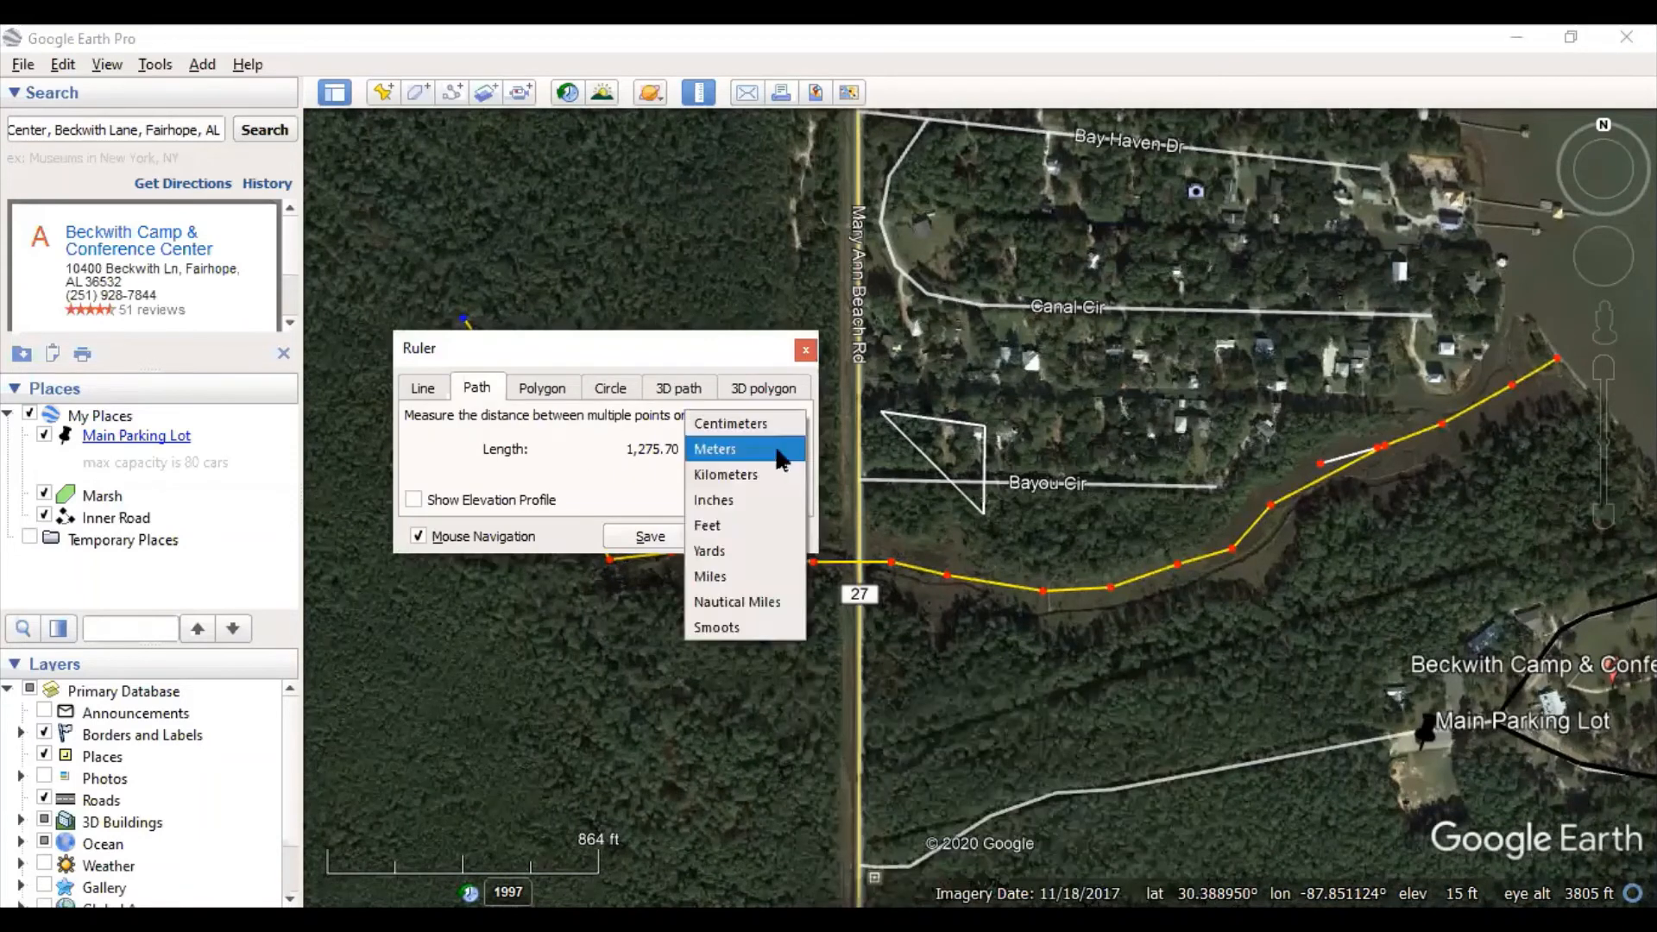
pyautogui.click(781, 575)
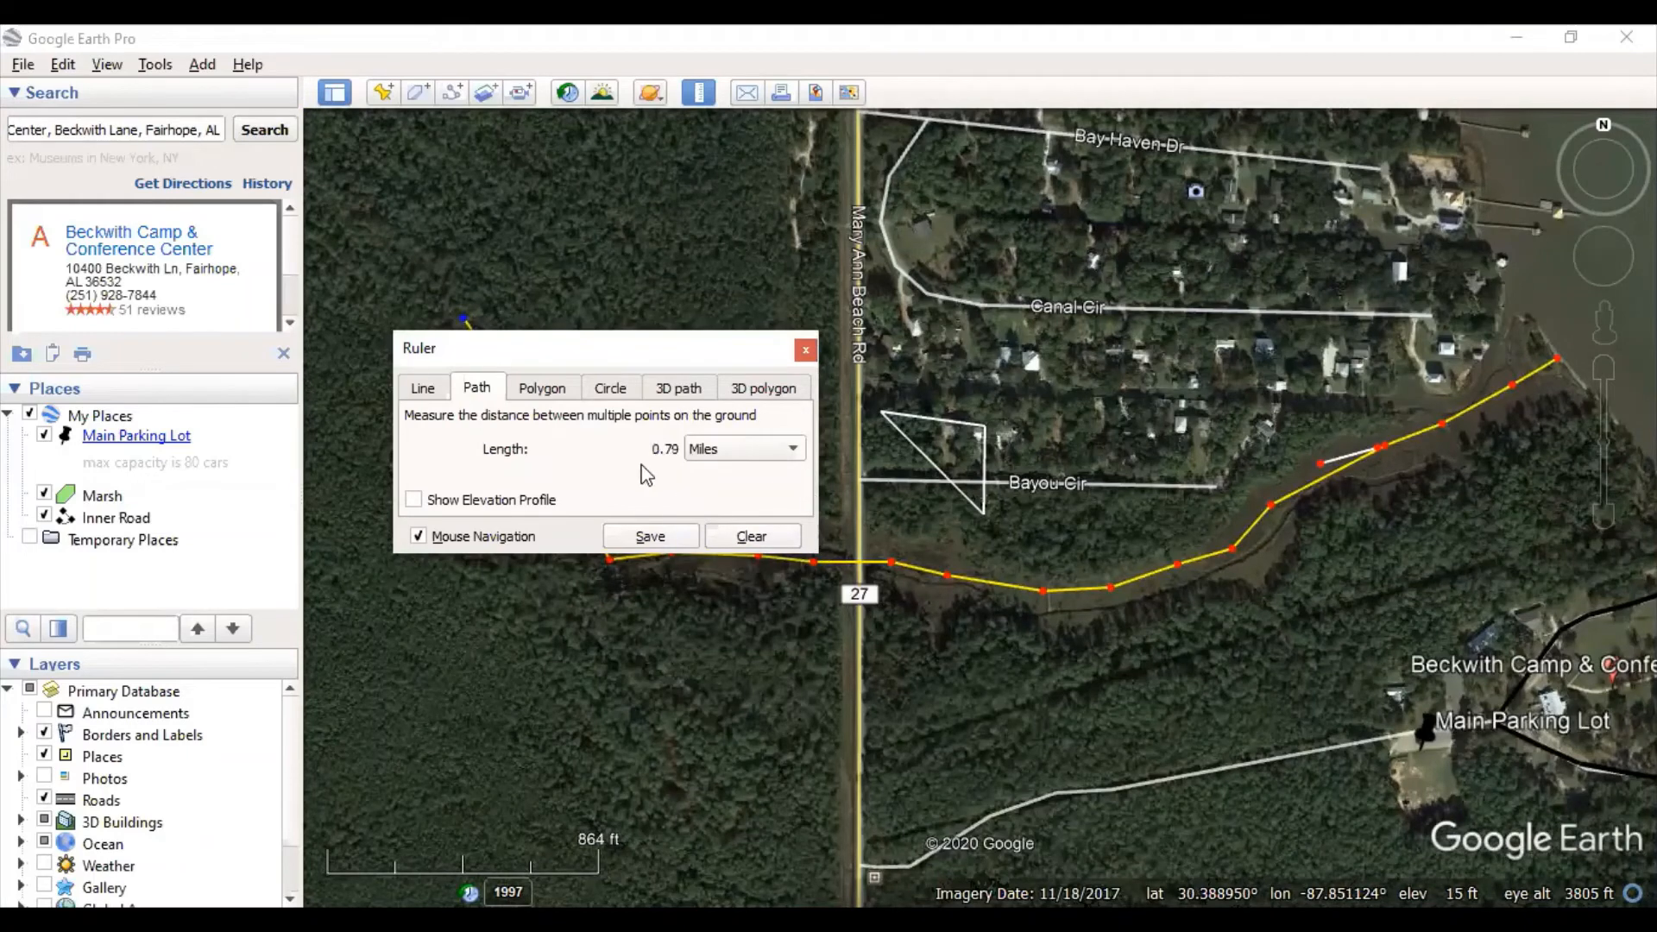
pyautogui.click(753, 457)
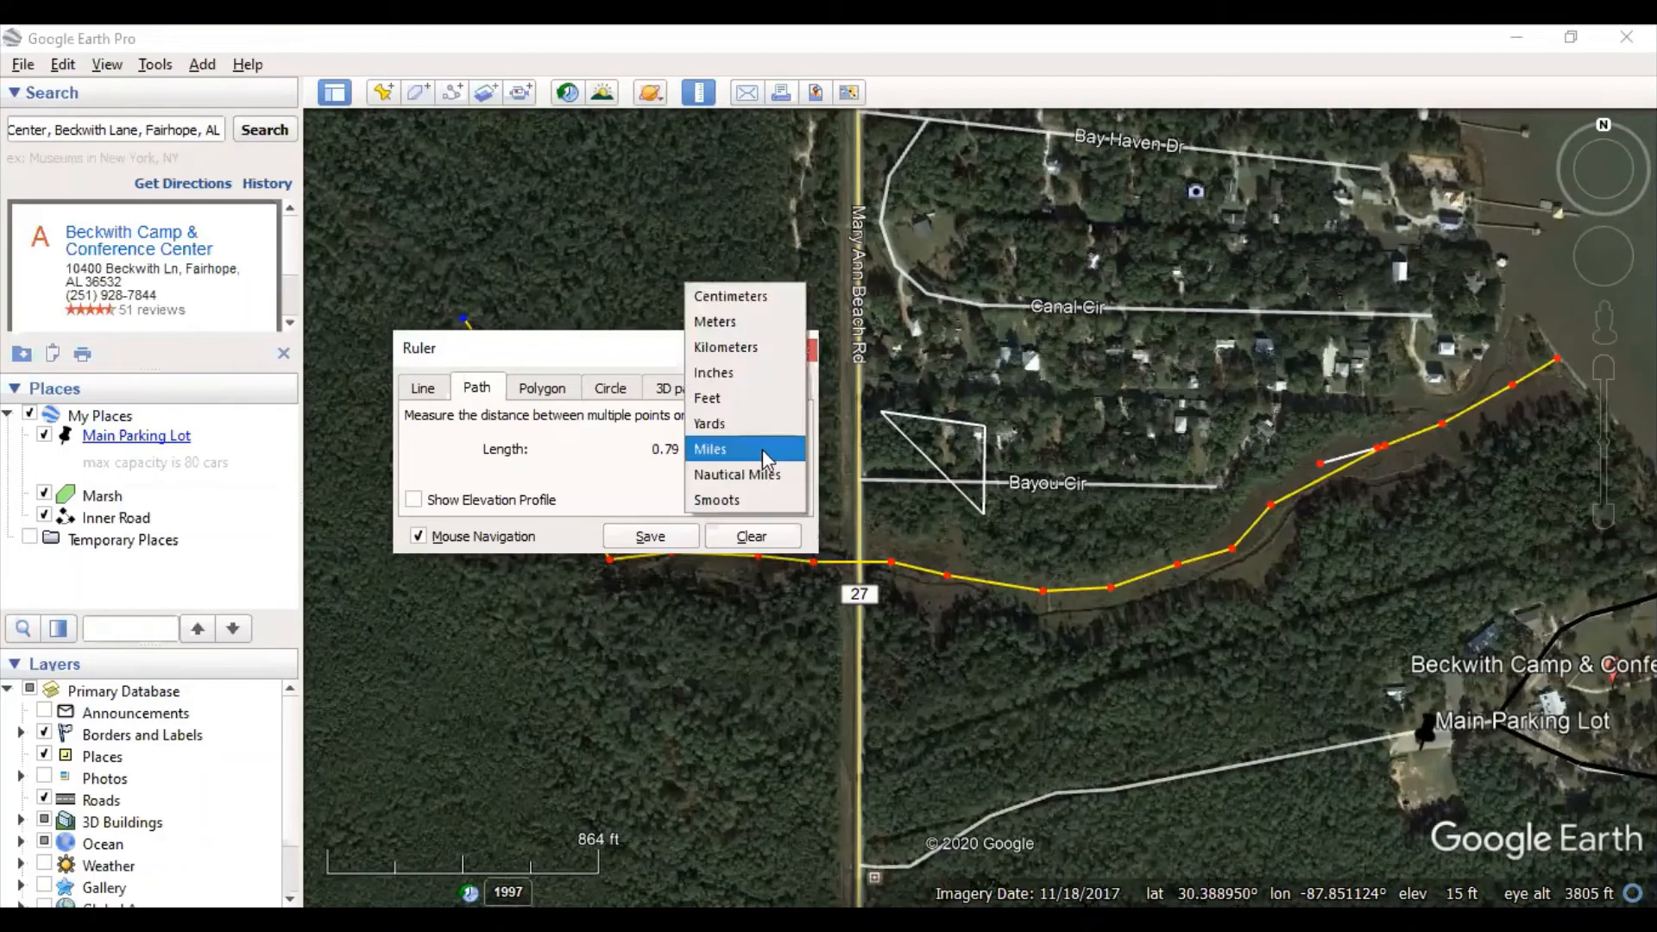
pyautogui.click(754, 398)
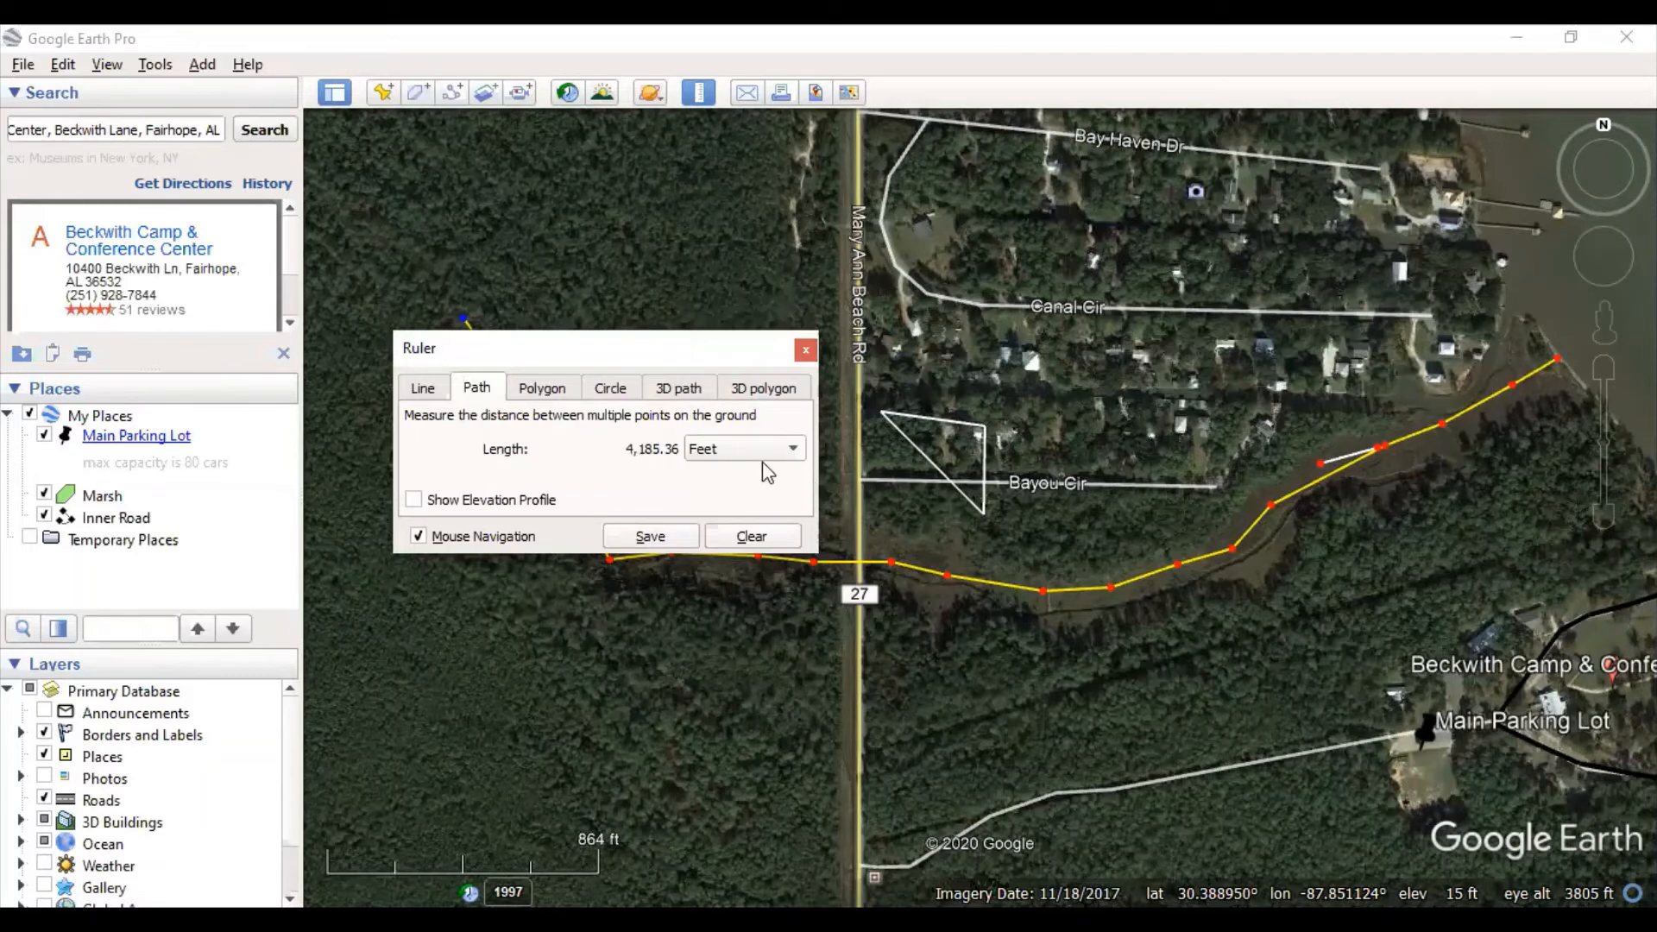
pyautogui.click(763, 457)
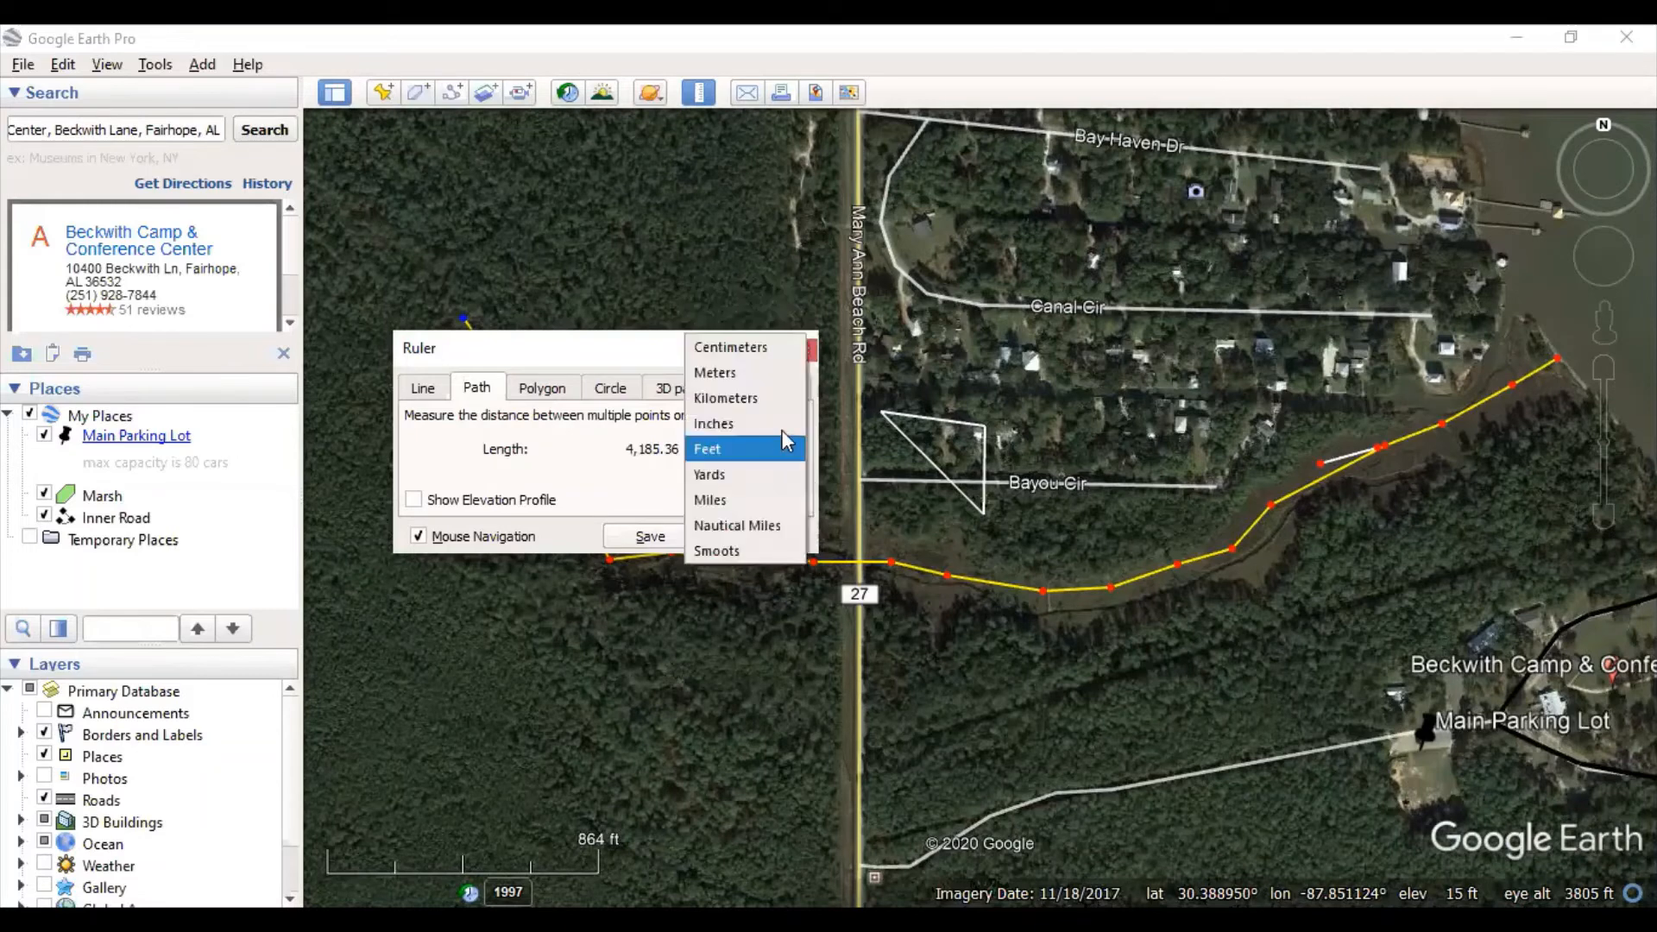
pyautogui.click(744, 348)
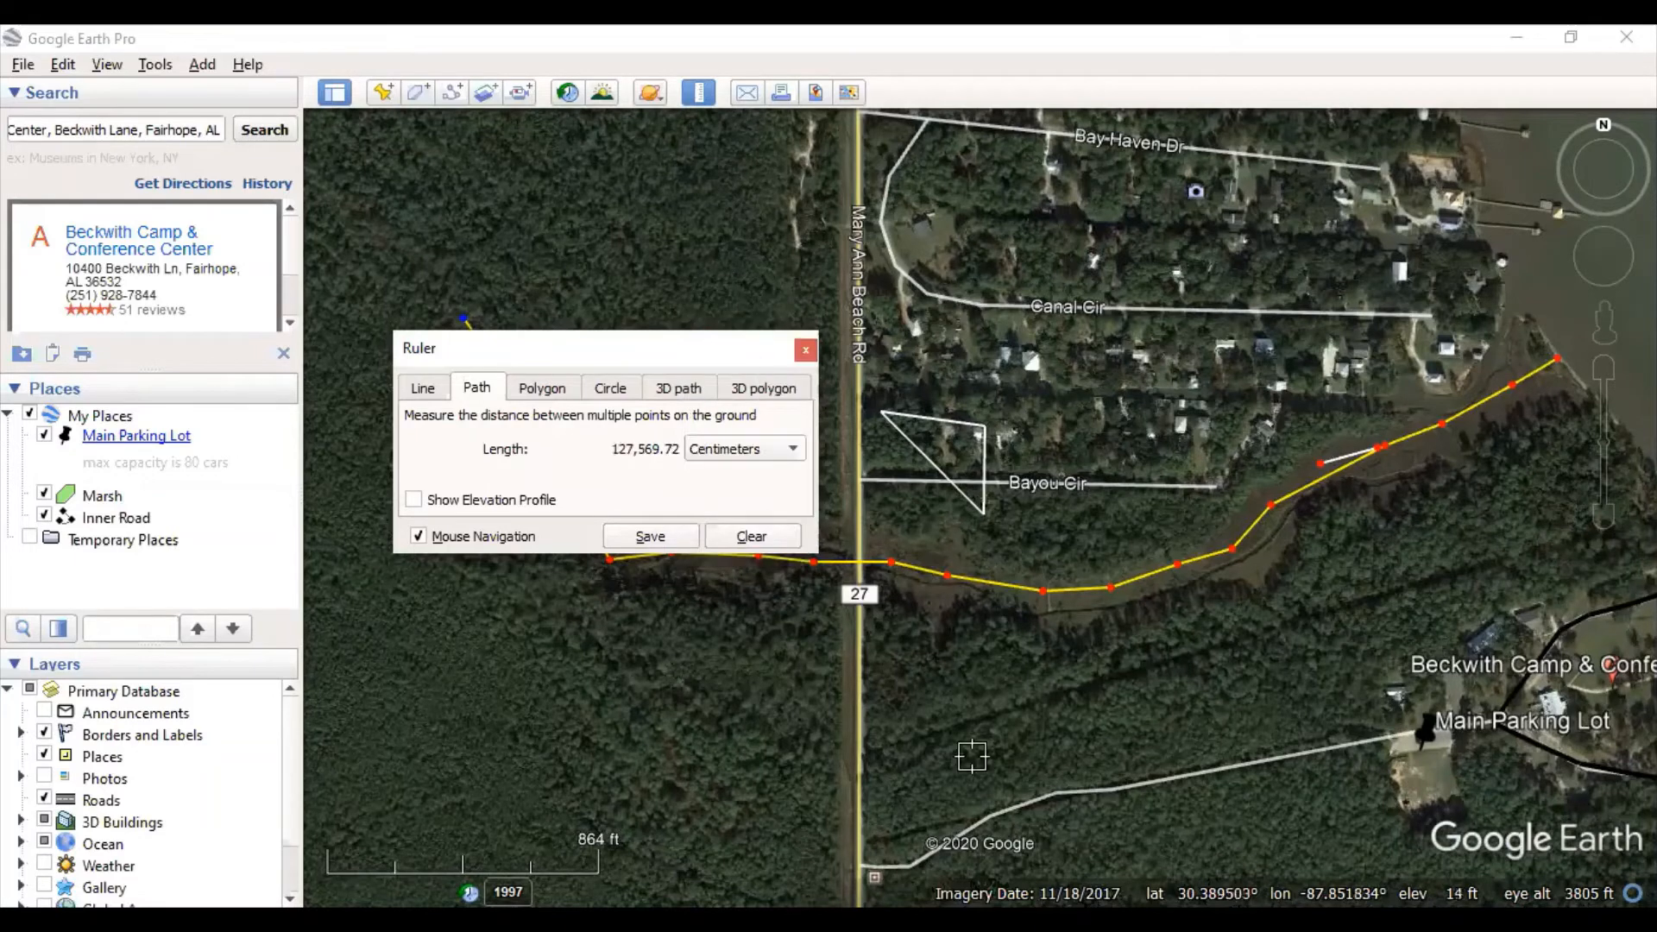
pyautogui.click(622, 388)
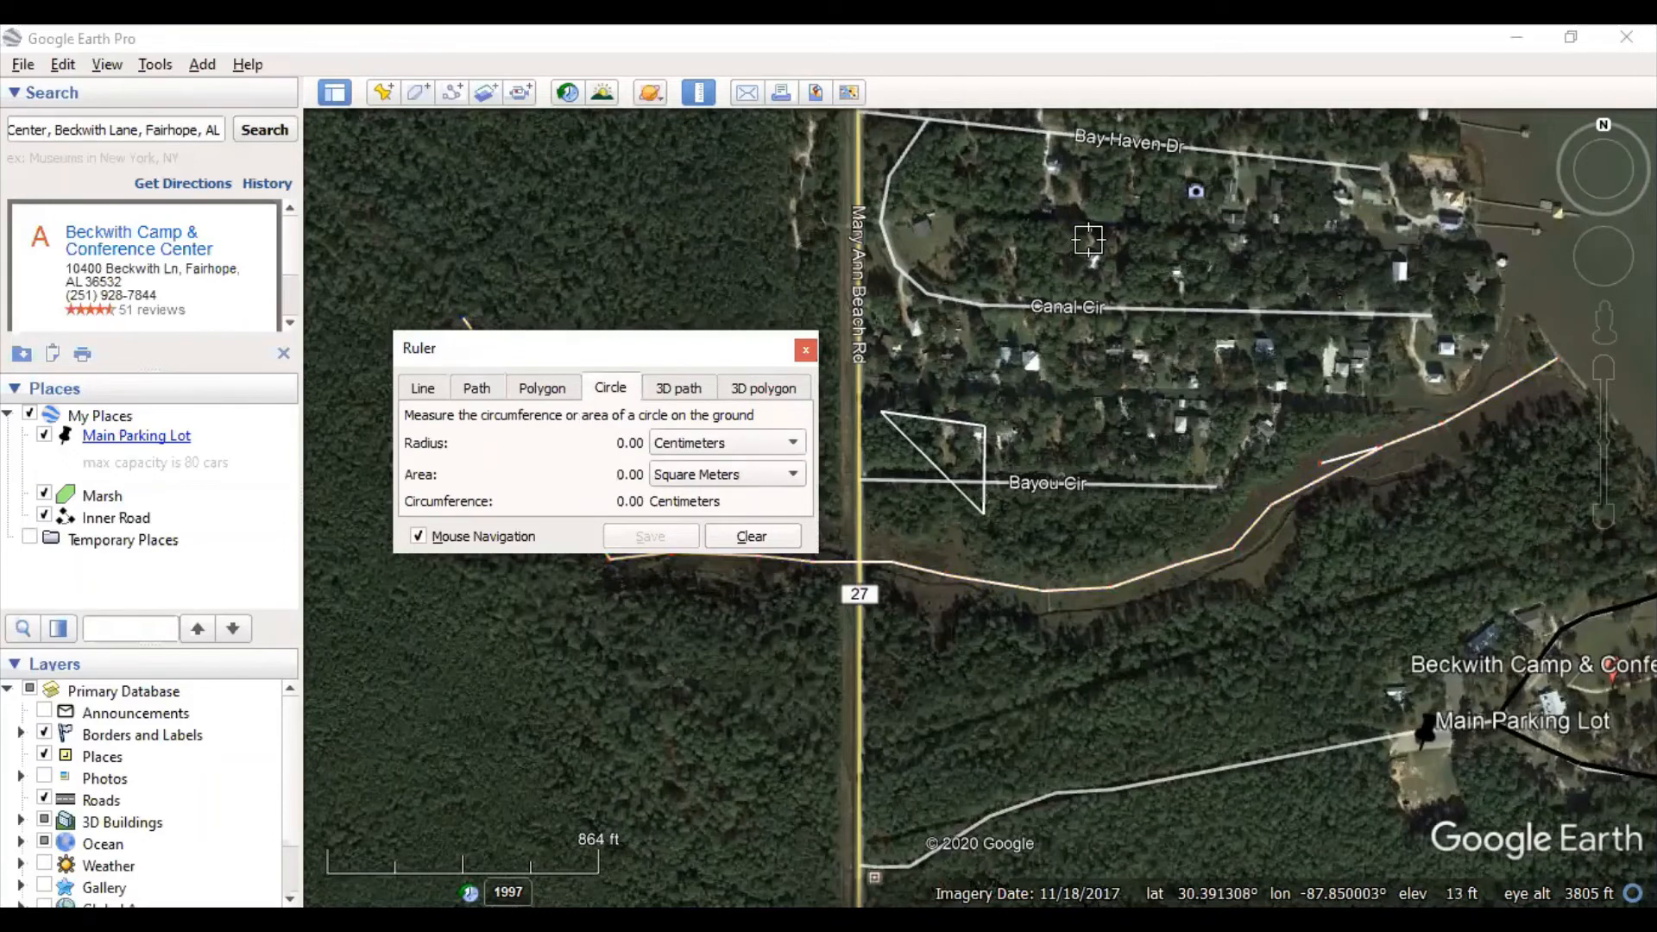
pyautogui.moveTo(1088, 229); pyautogui.dragTo(1107, 286)
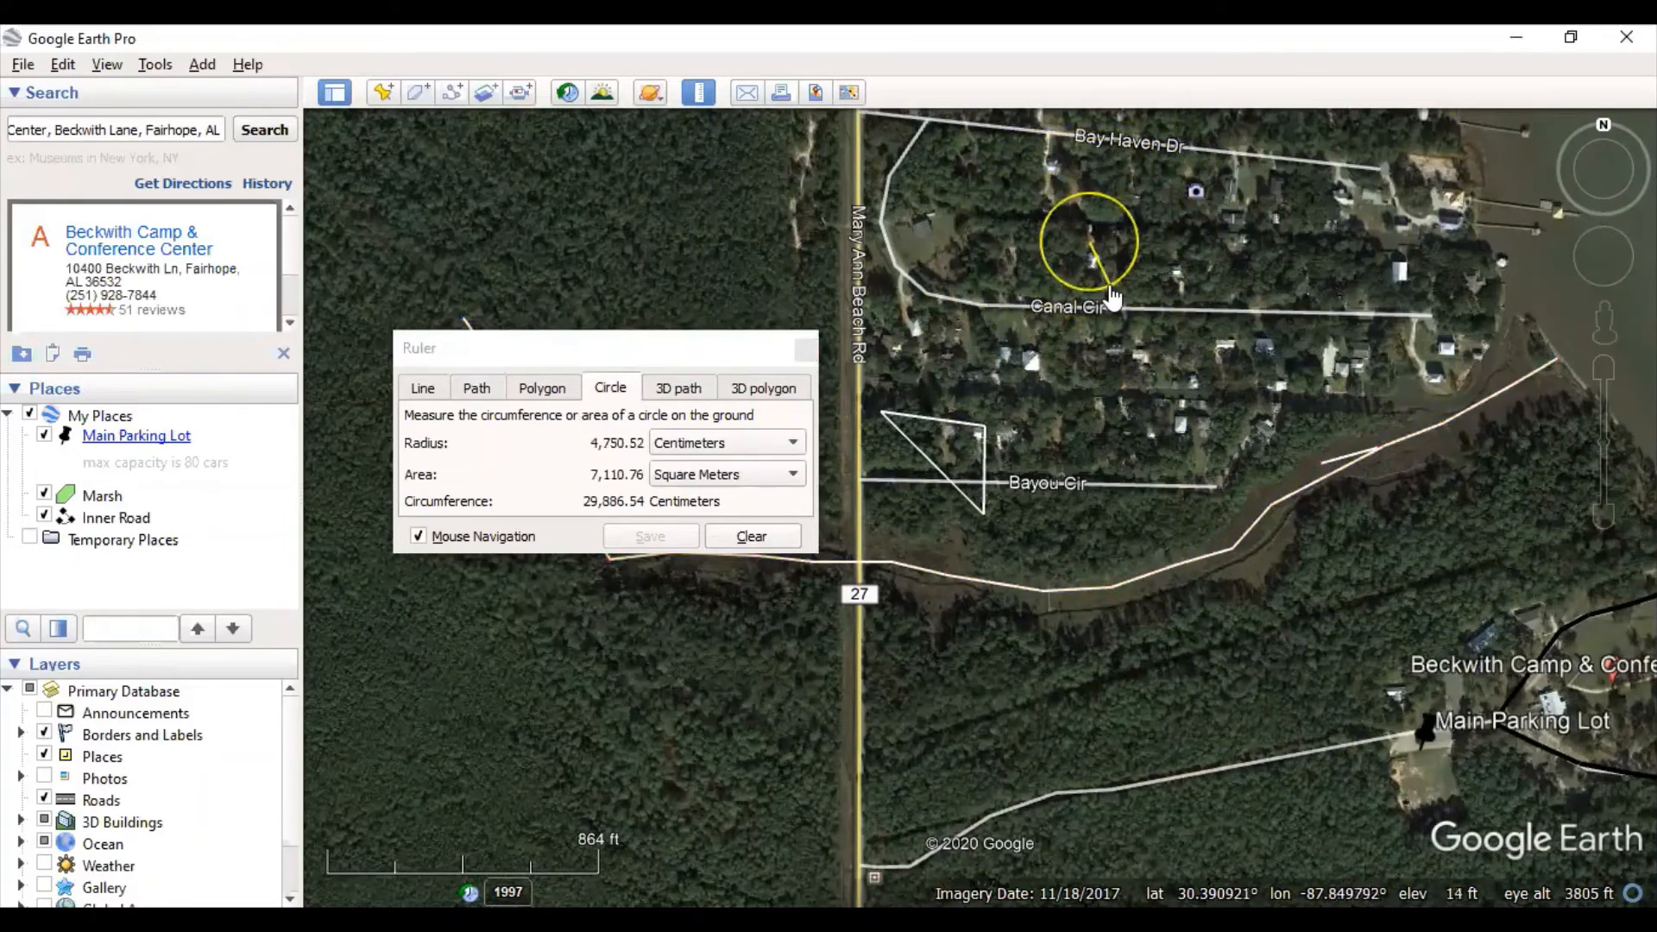
# - Browse the 3D Path, 3D Polygon, Path and Polygon measurement types, then close the Ruler
pyautogui.click(679, 389)
pyautogui.click(800, 393)
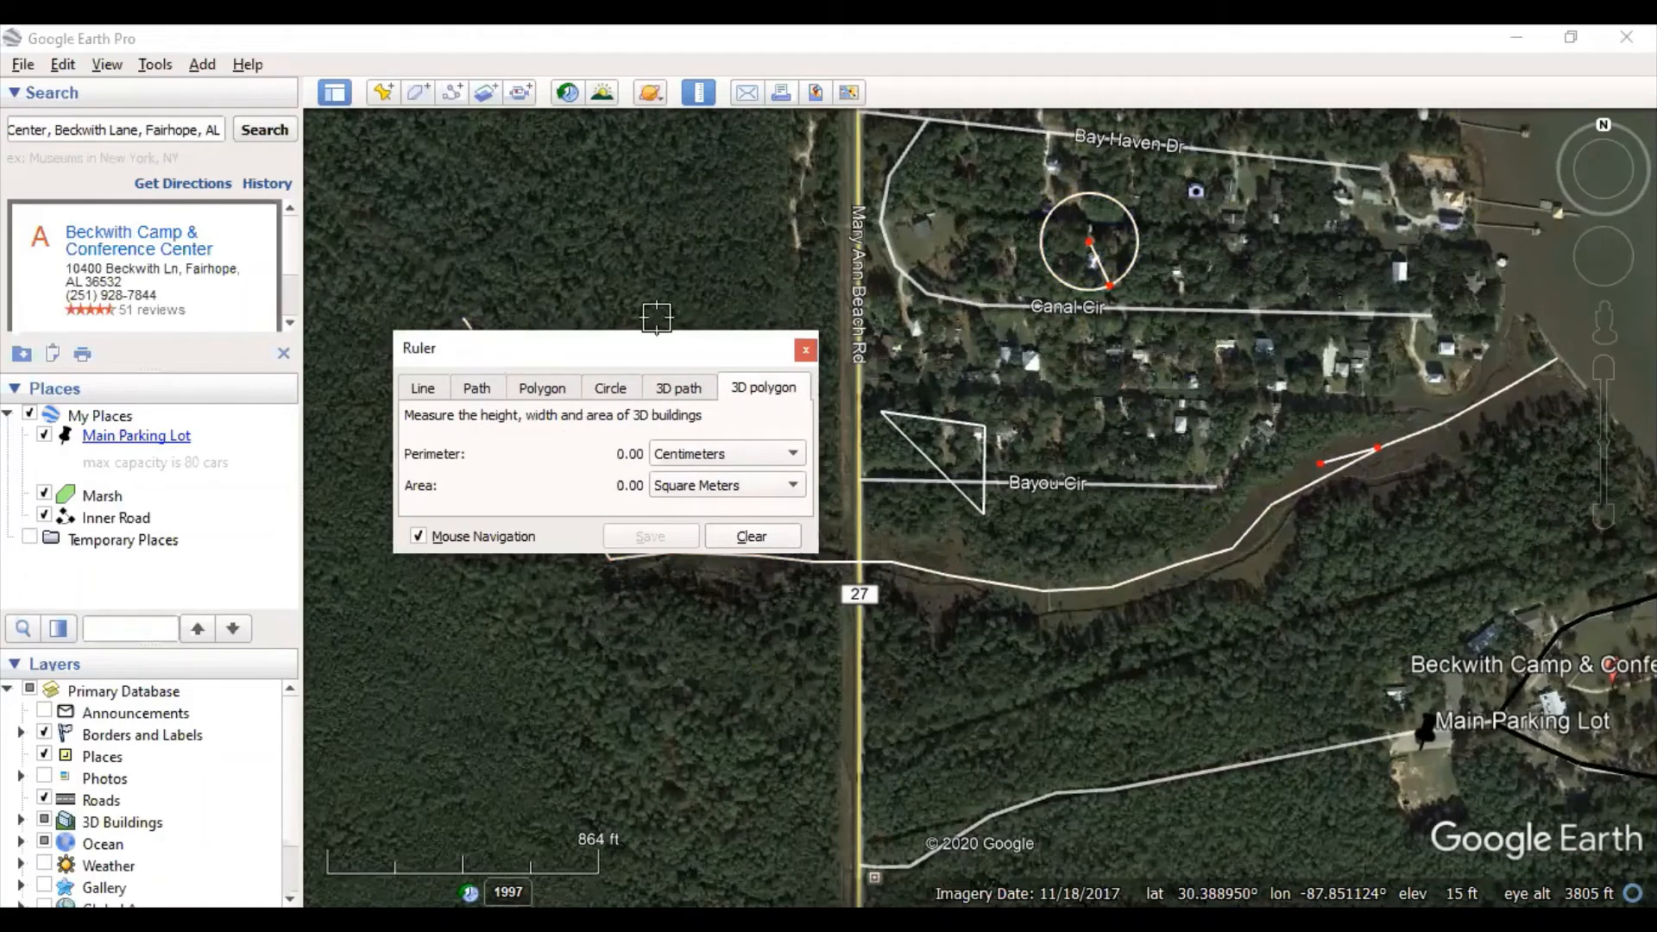
pyautogui.click(485, 393)
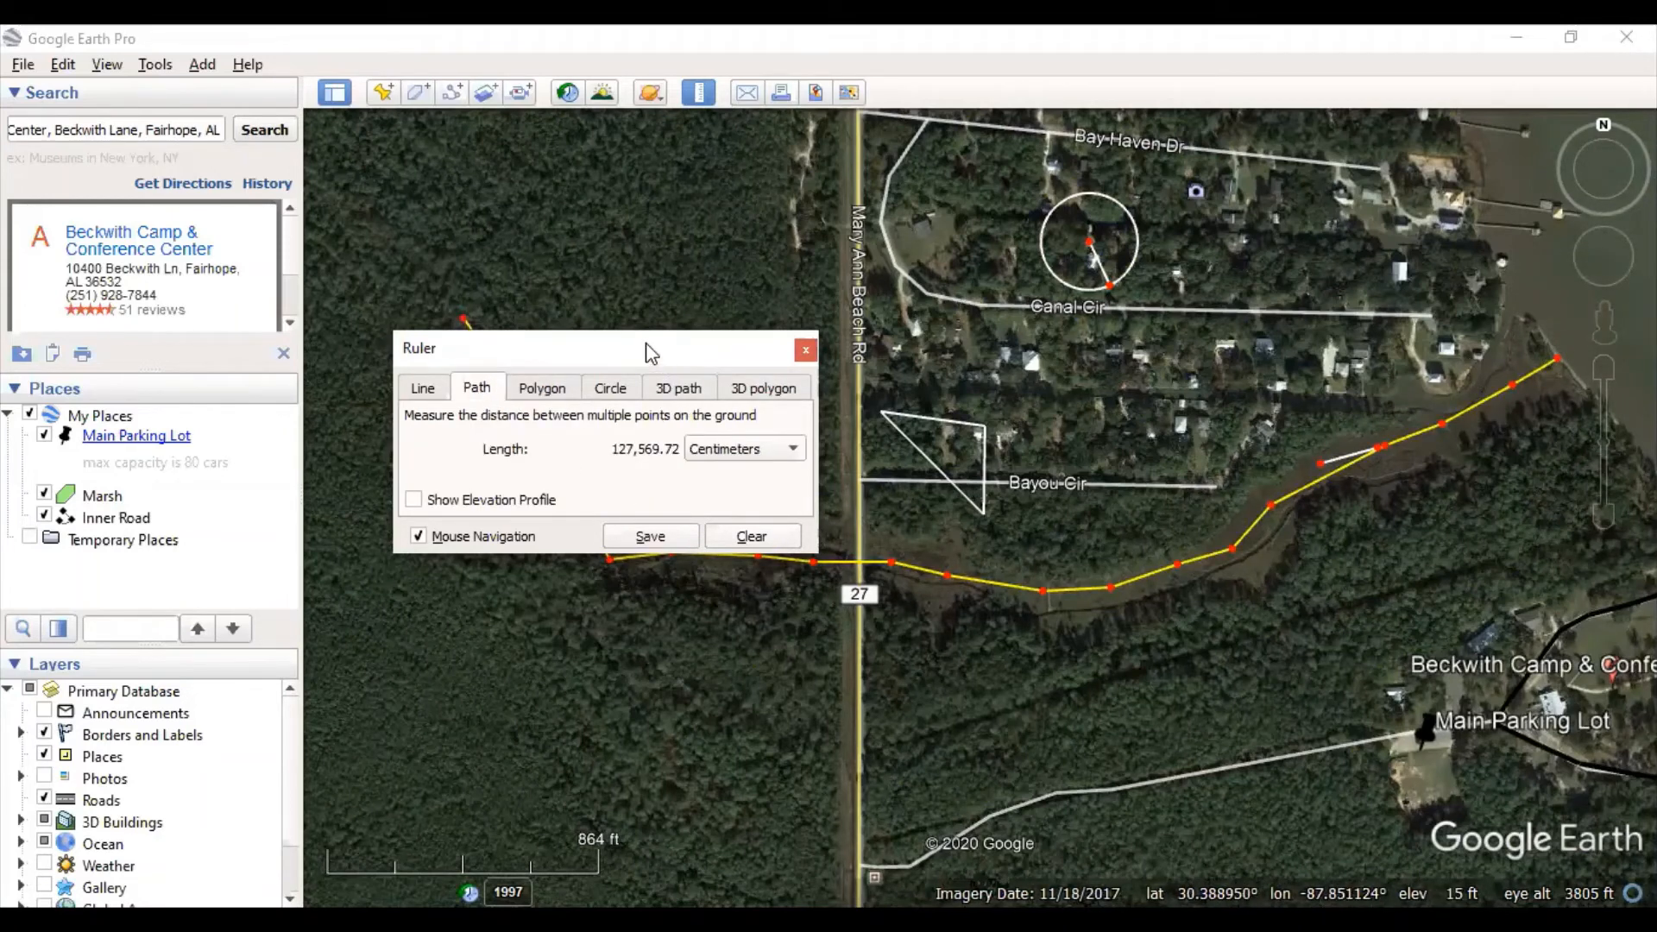
pyautogui.moveTo(651, 352); pyautogui.dragTo(968, 201)
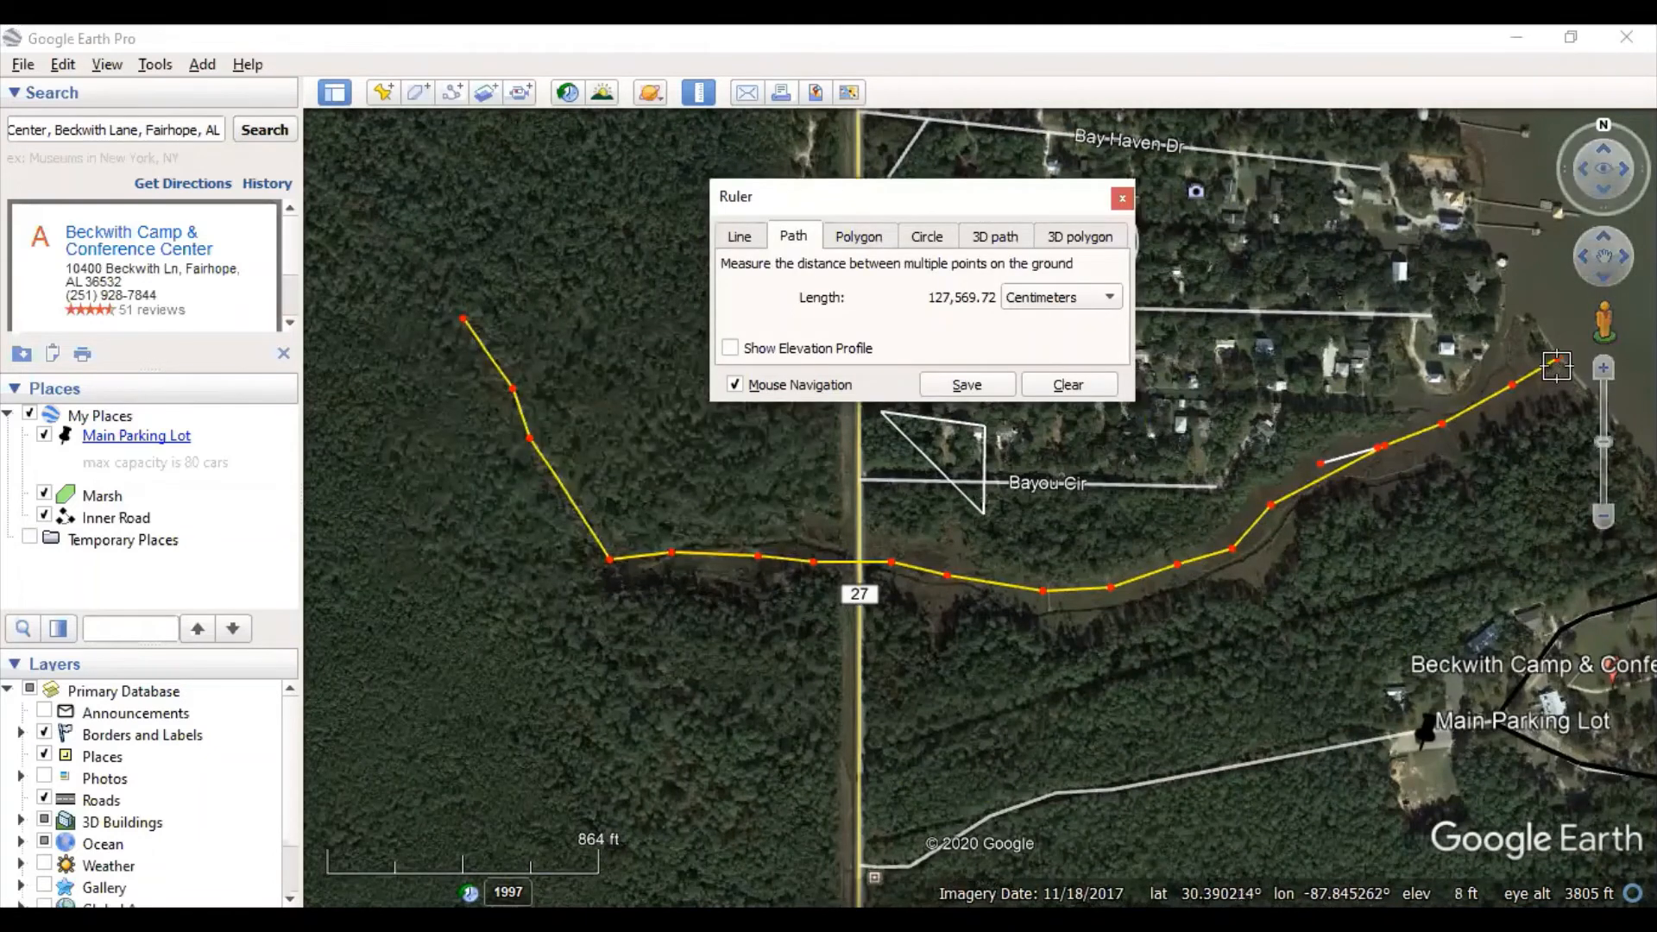
pyautogui.click(873, 241)
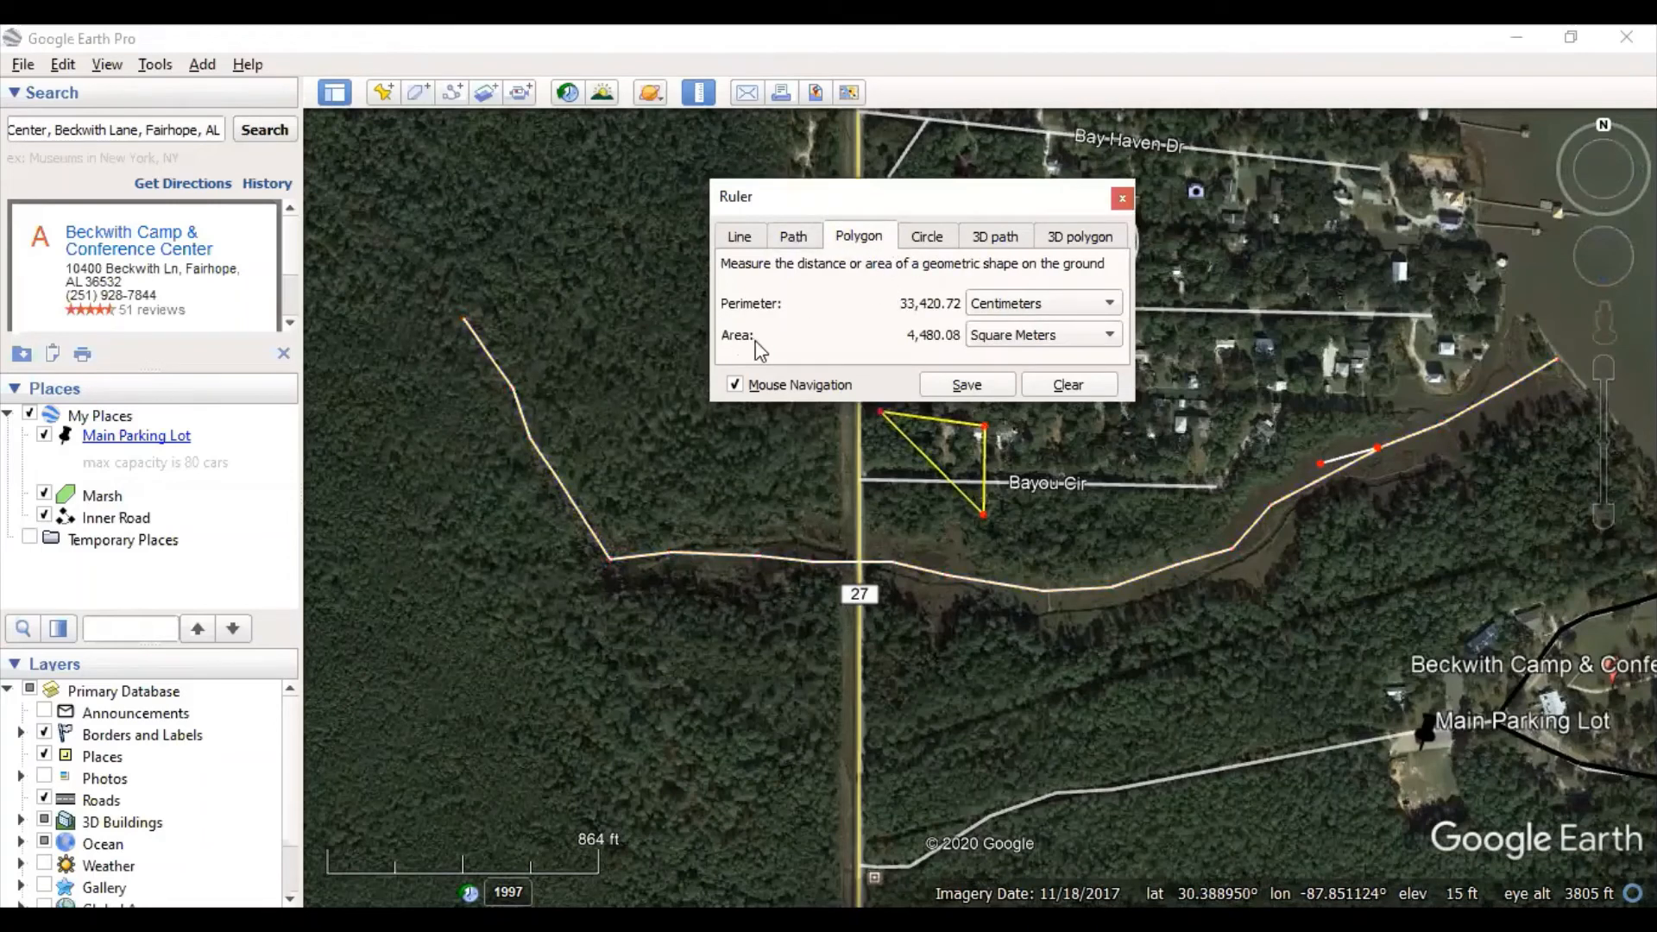
pyautogui.click(1122, 198)
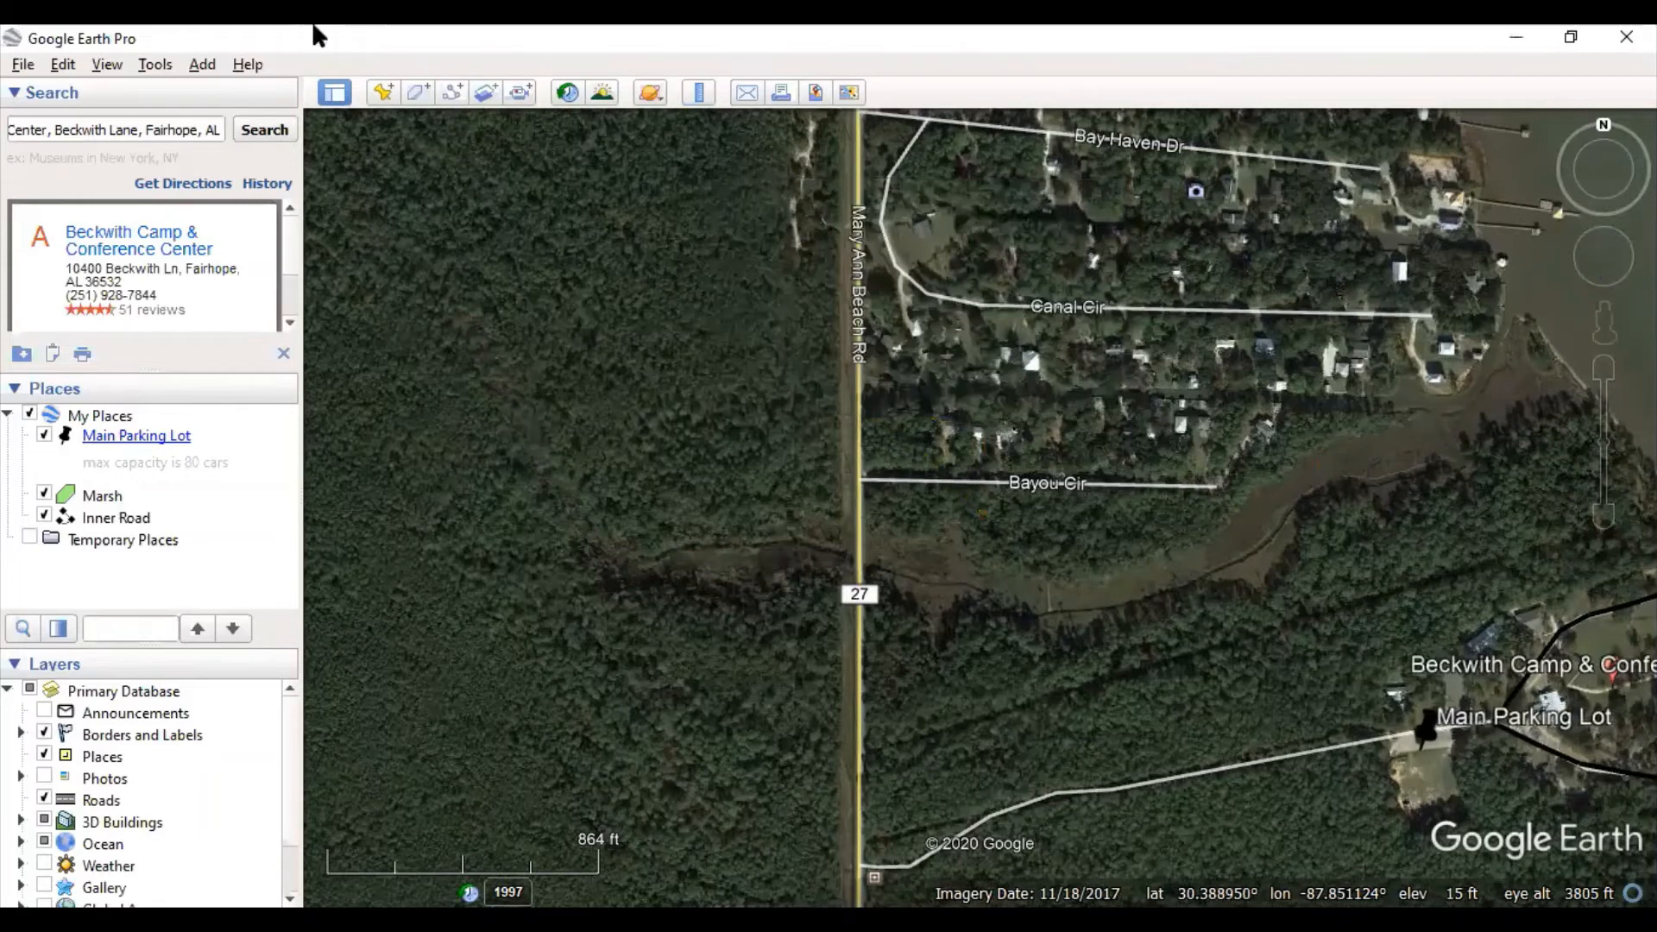
# - Reopen the Ruler and outline the marsh as a polygon following its shoreline
pyautogui.click(699, 93)
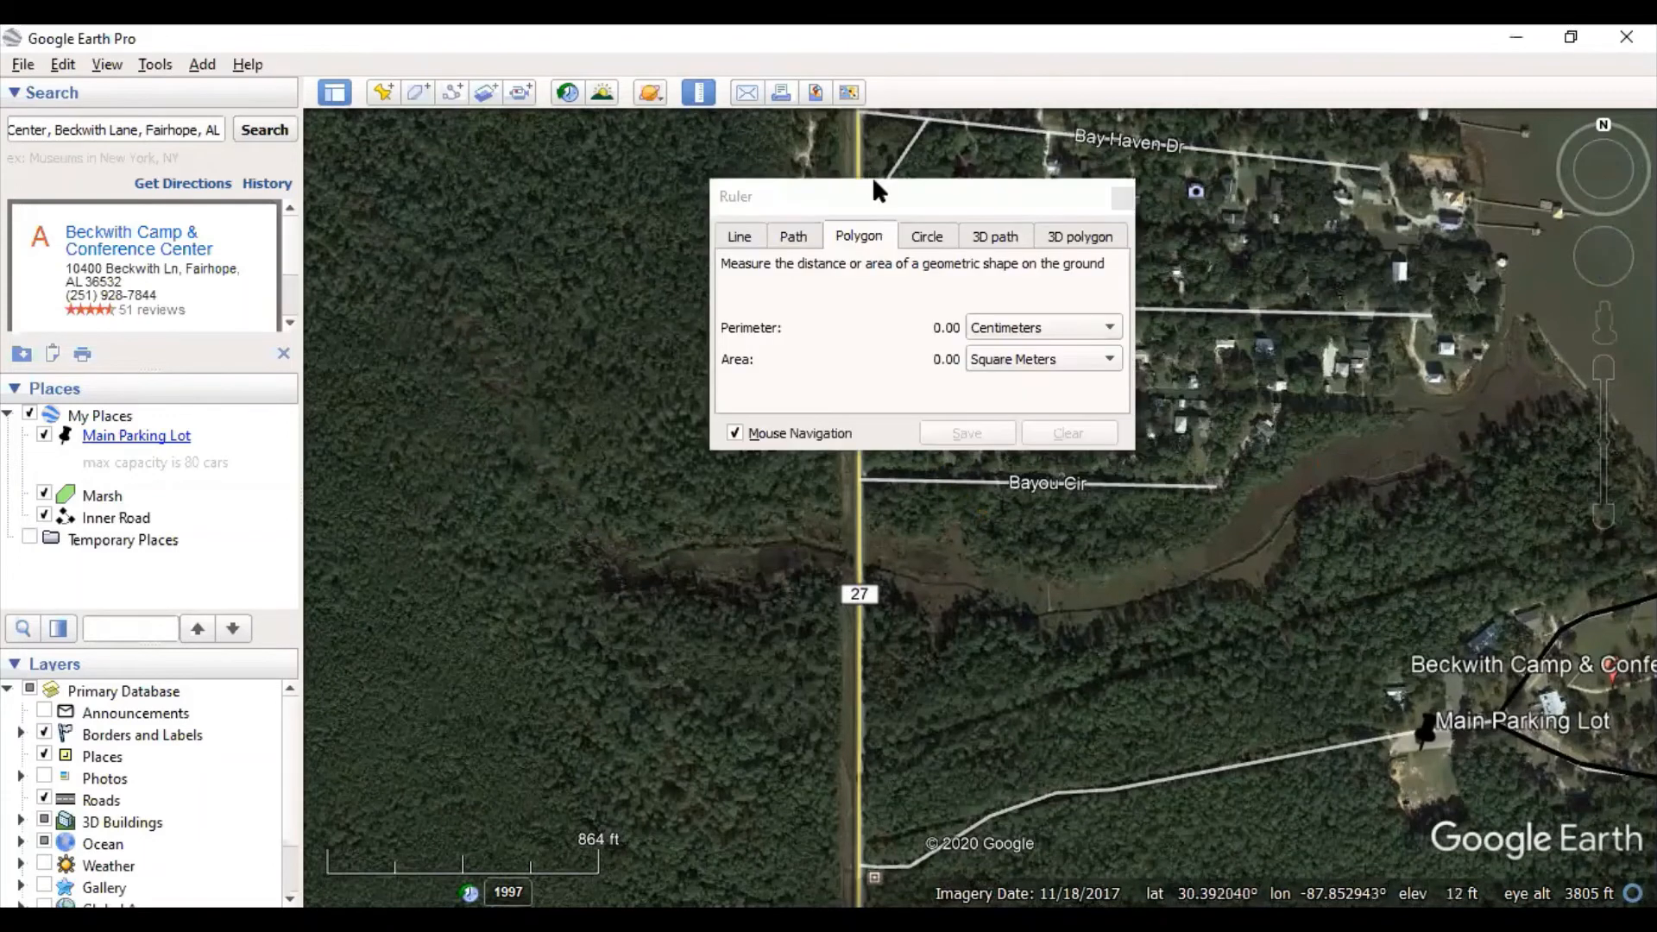
pyautogui.moveTo(908, 191); pyautogui.dragTo(618, 108)
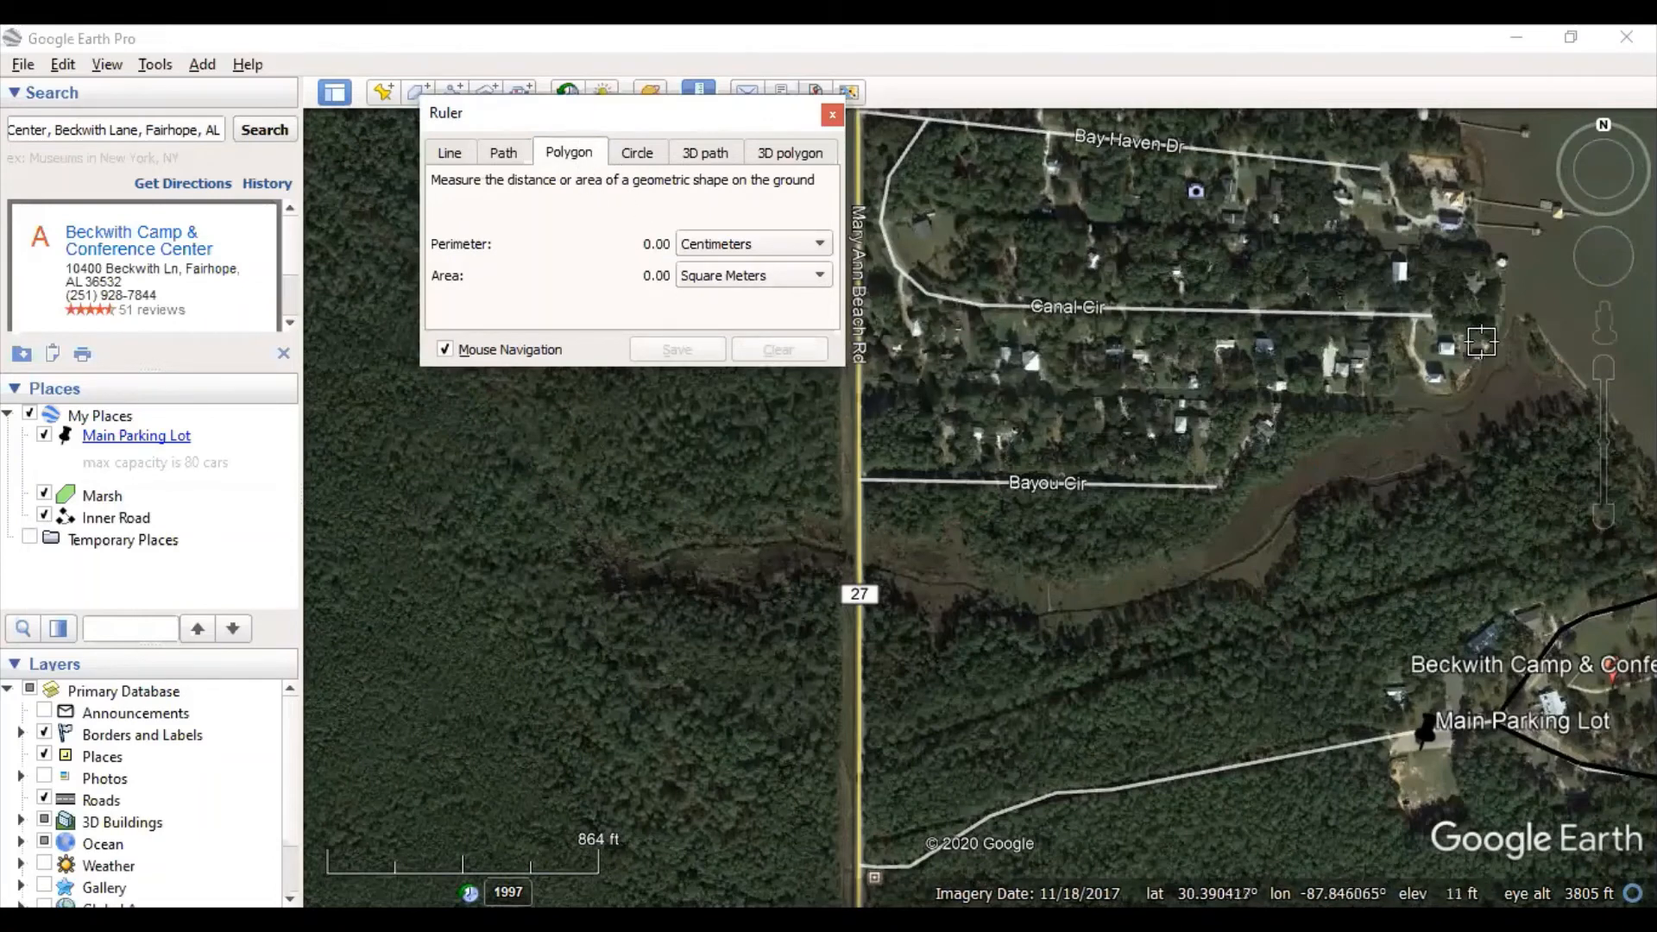
pyautogui.click(1512, 313)
pyautogui.click(1449, 394)
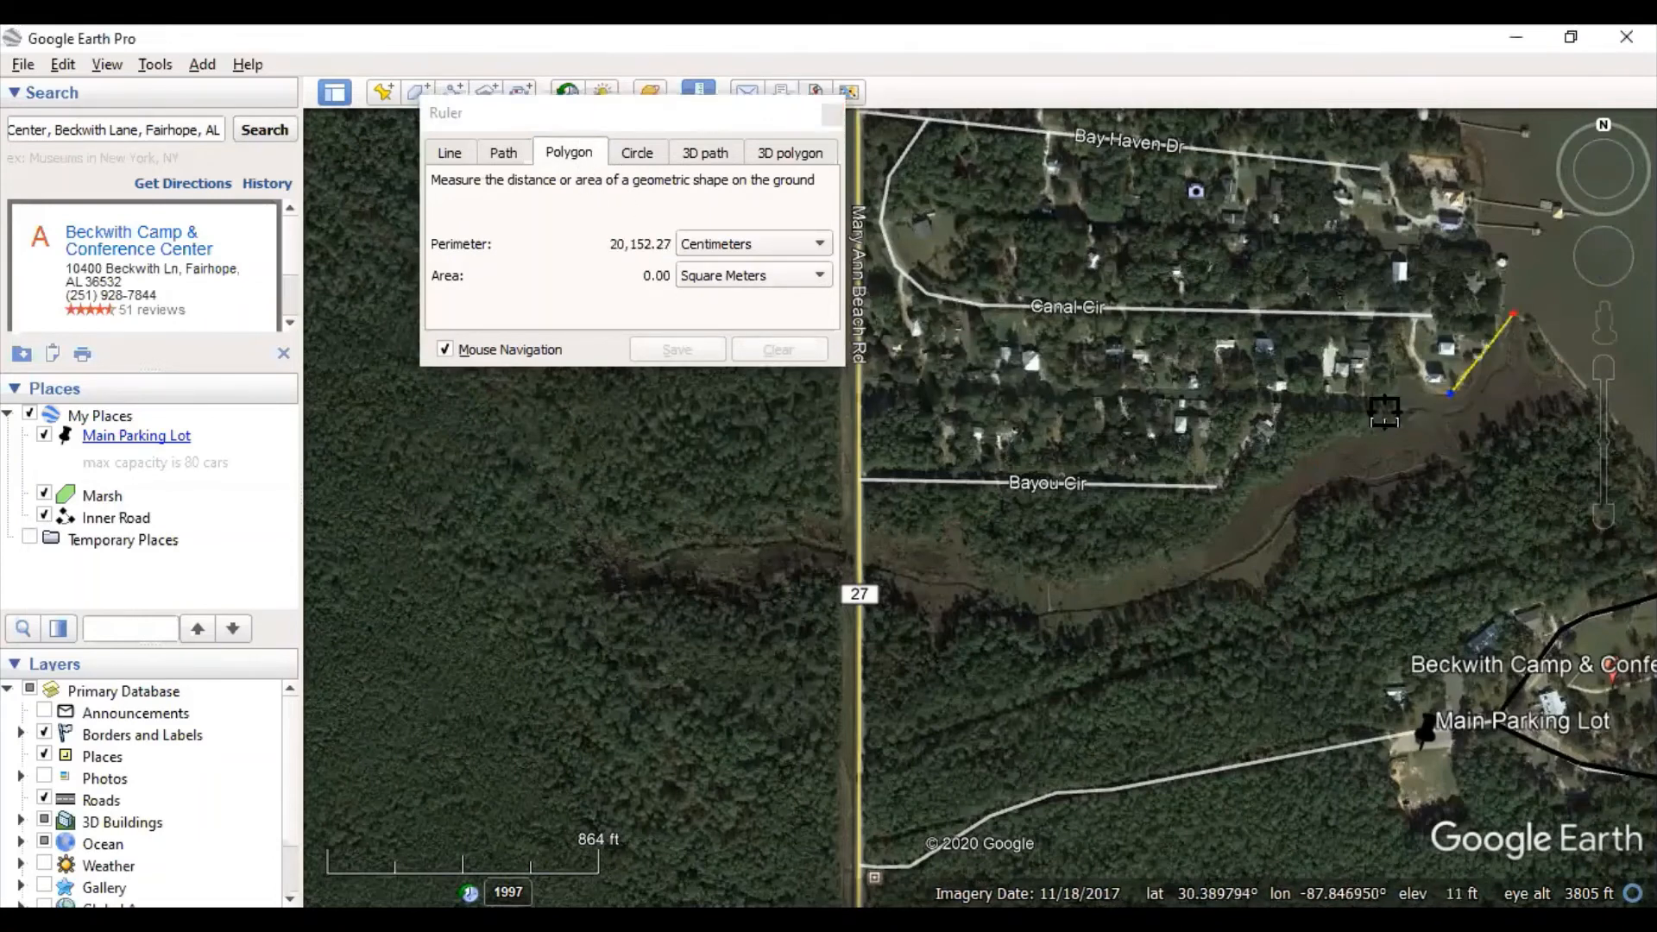
pyautogui.click(1385, 413)
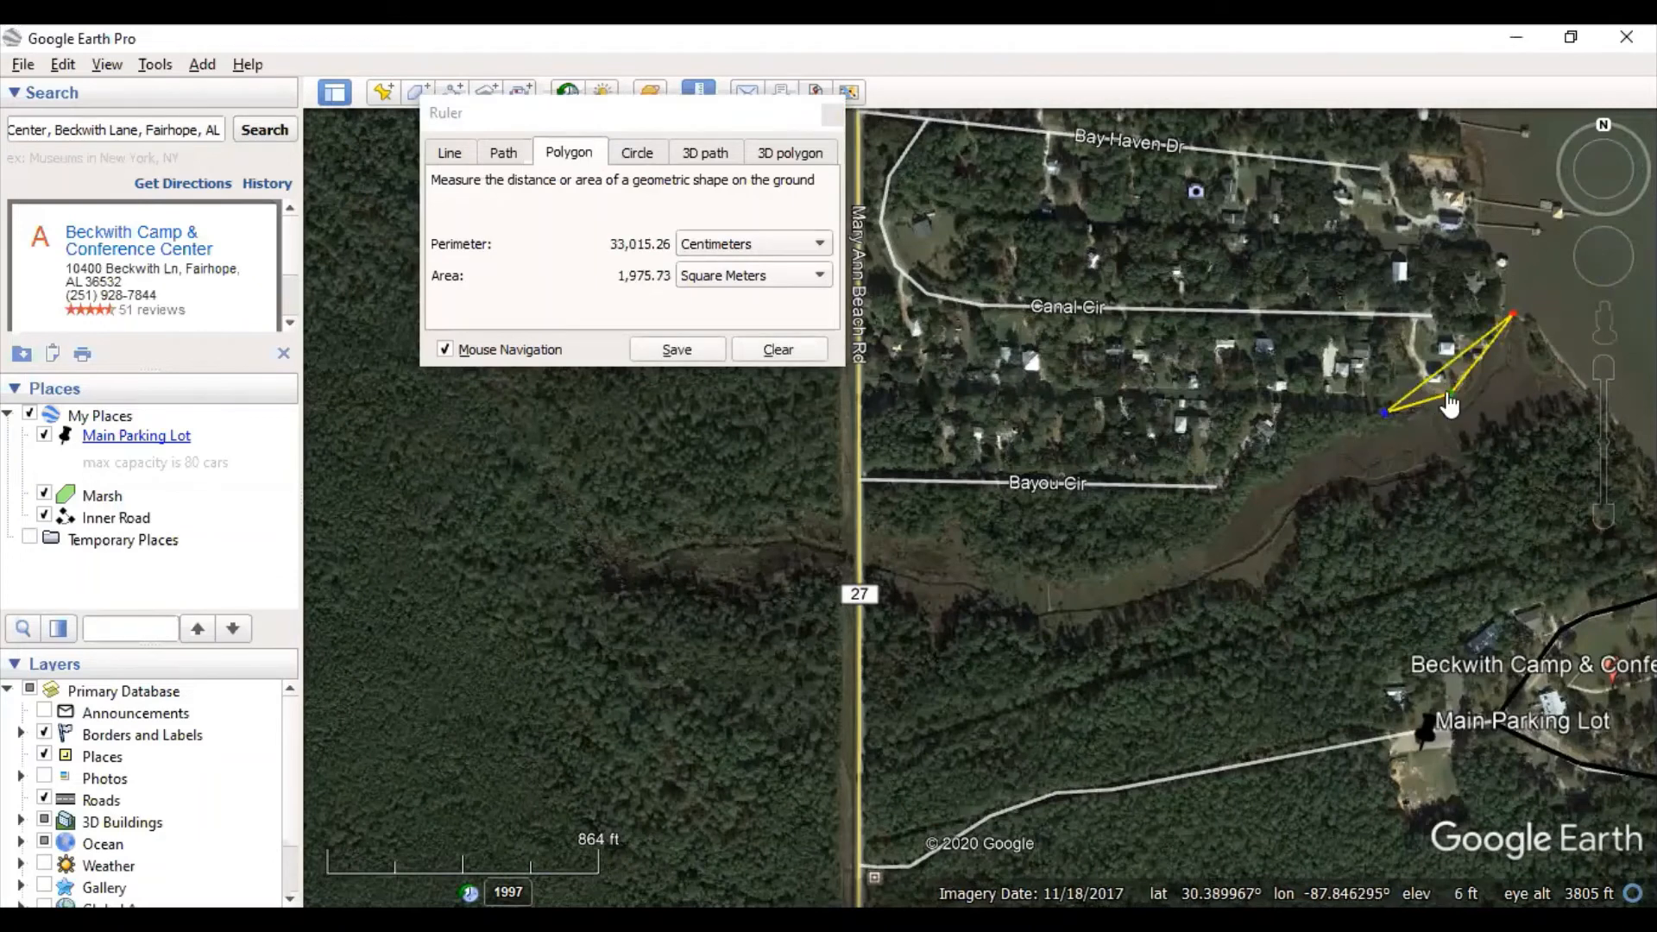
pyautogui.moveTo(1449, 393); pyautogui.dragTo(1444, 474)
pyautogui.click(1576, 397)
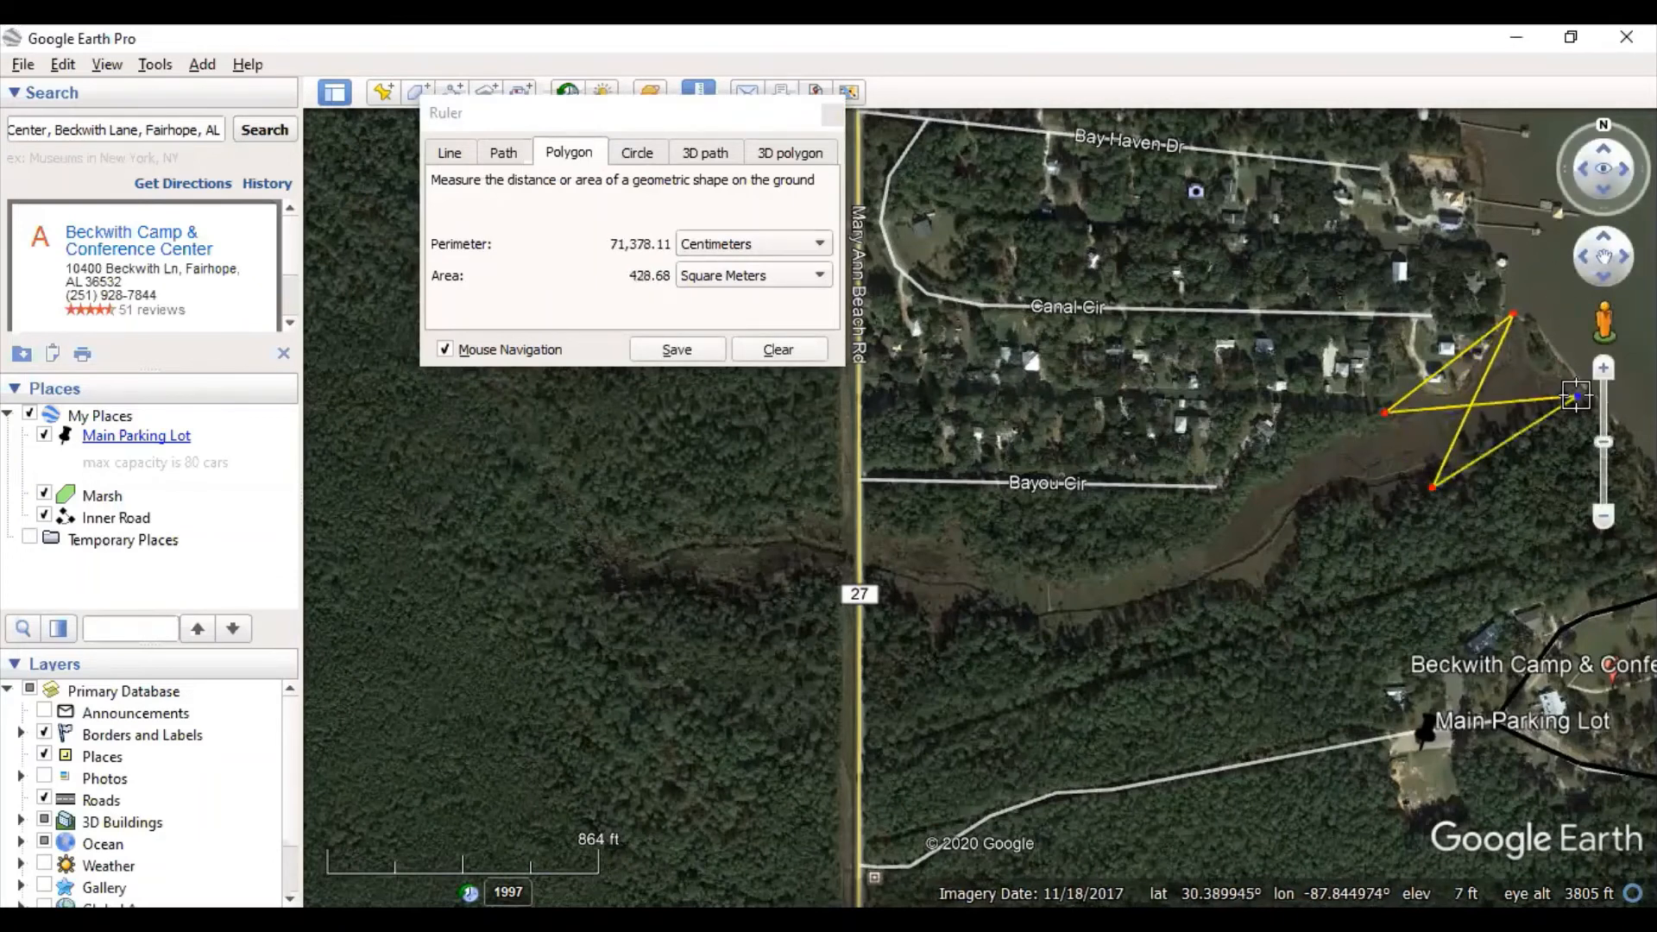
pyautogui.moveTo(1576, 395); pyautogui.dragTo(1085, 569)
pyautogui.moveTo(1331, 521); pyautogui.dragTo(1496, 423)
pyautogui.click(1251, 520)
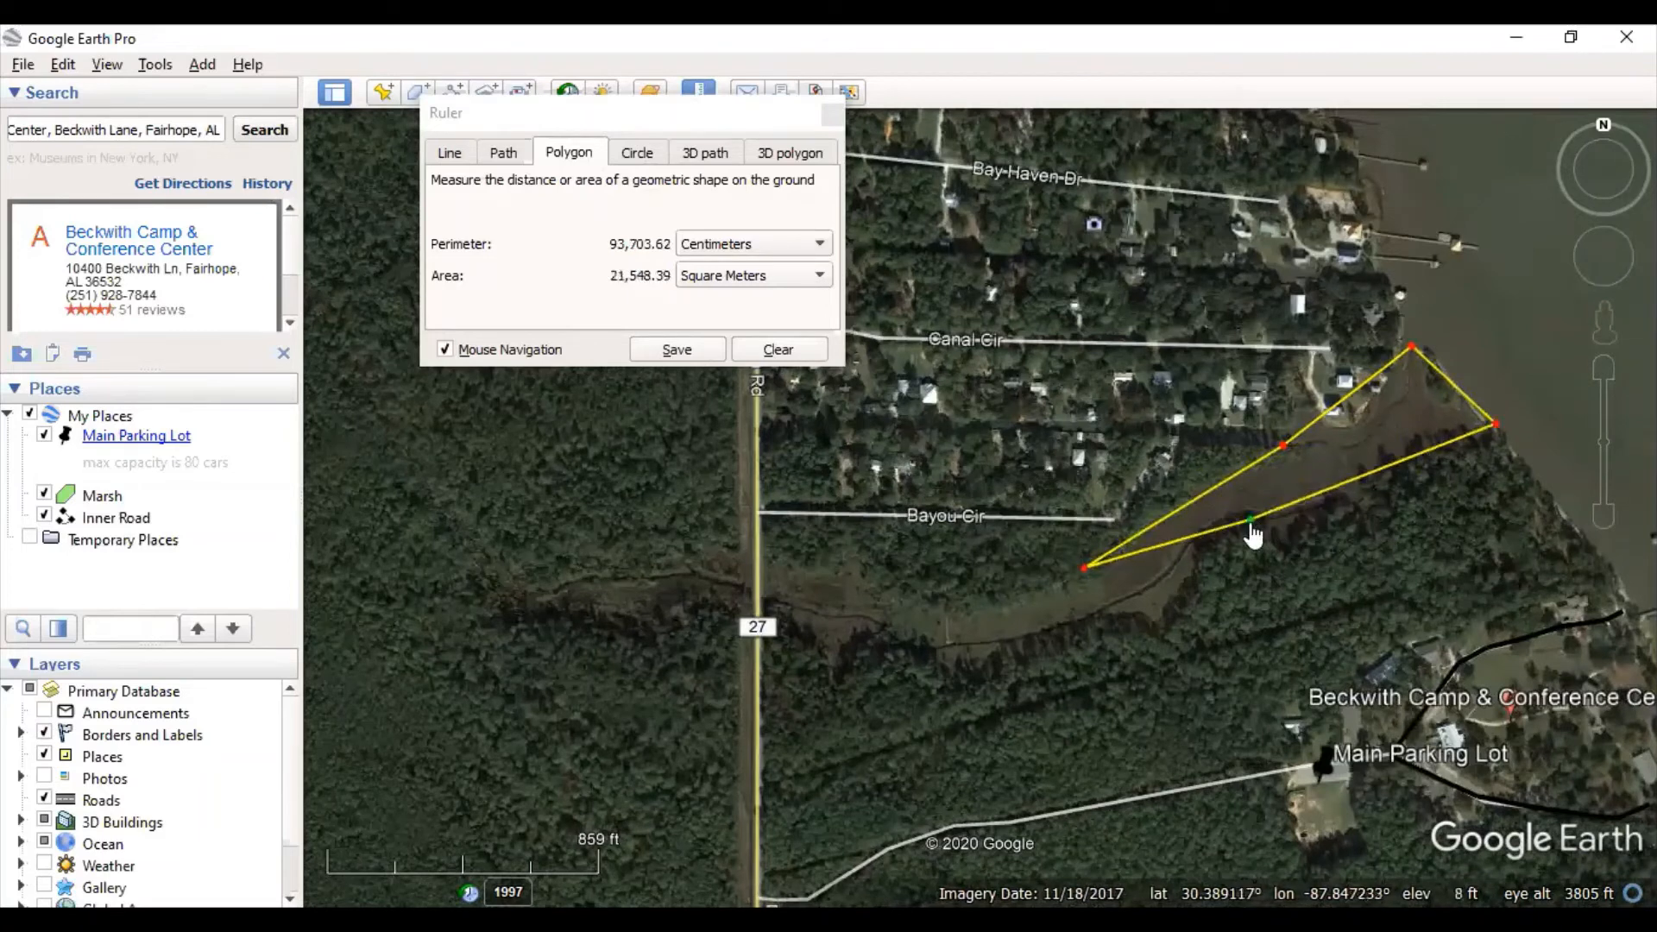
pyautogui.moveTo(1251, 522); pyautogui.dragTo(1212, 528)
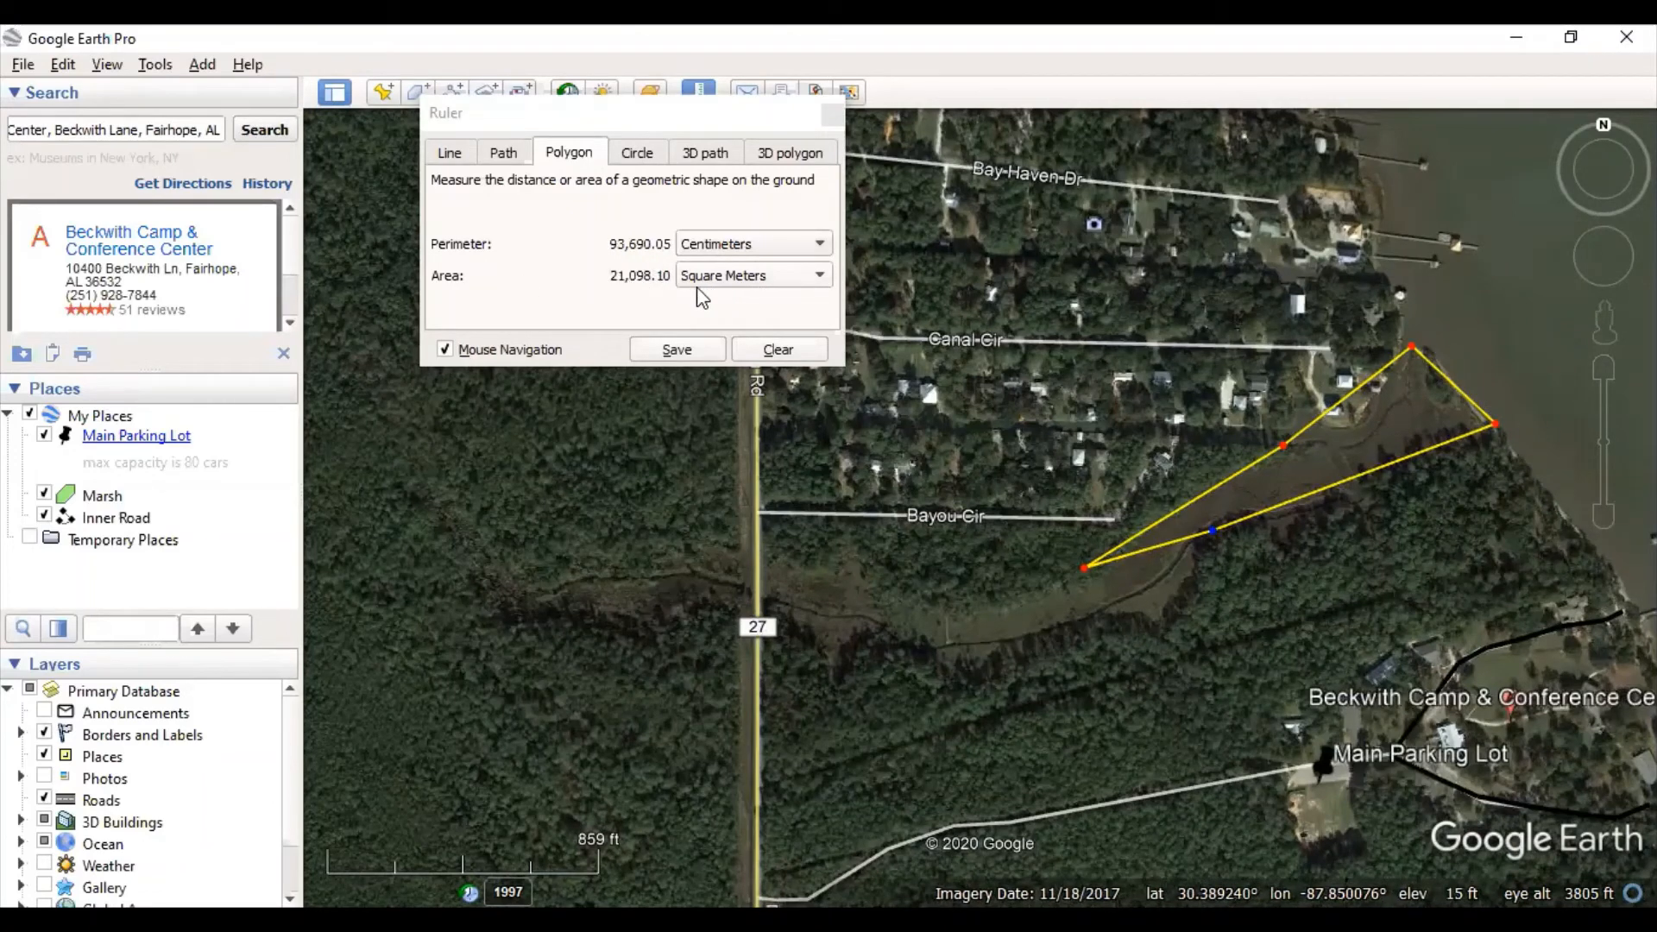
# - Show the marsh area in acres (5.21 acres), then clear it and close the Ruler
pyautogui.click(752, 276)
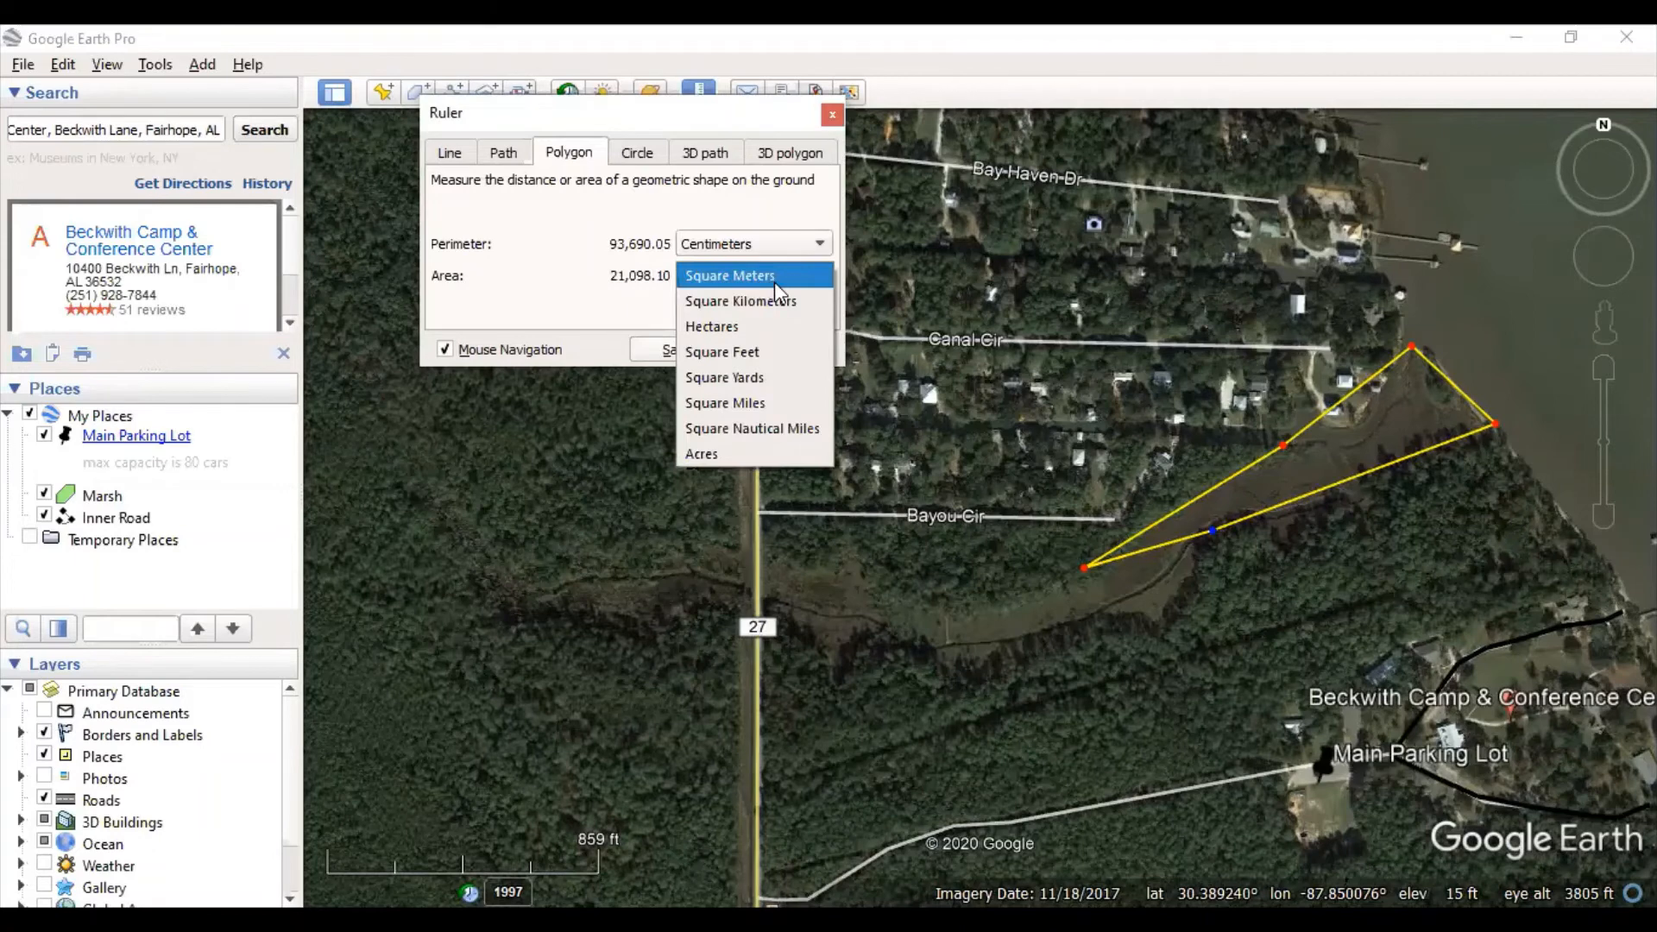
pyautogui.click(752, 457)
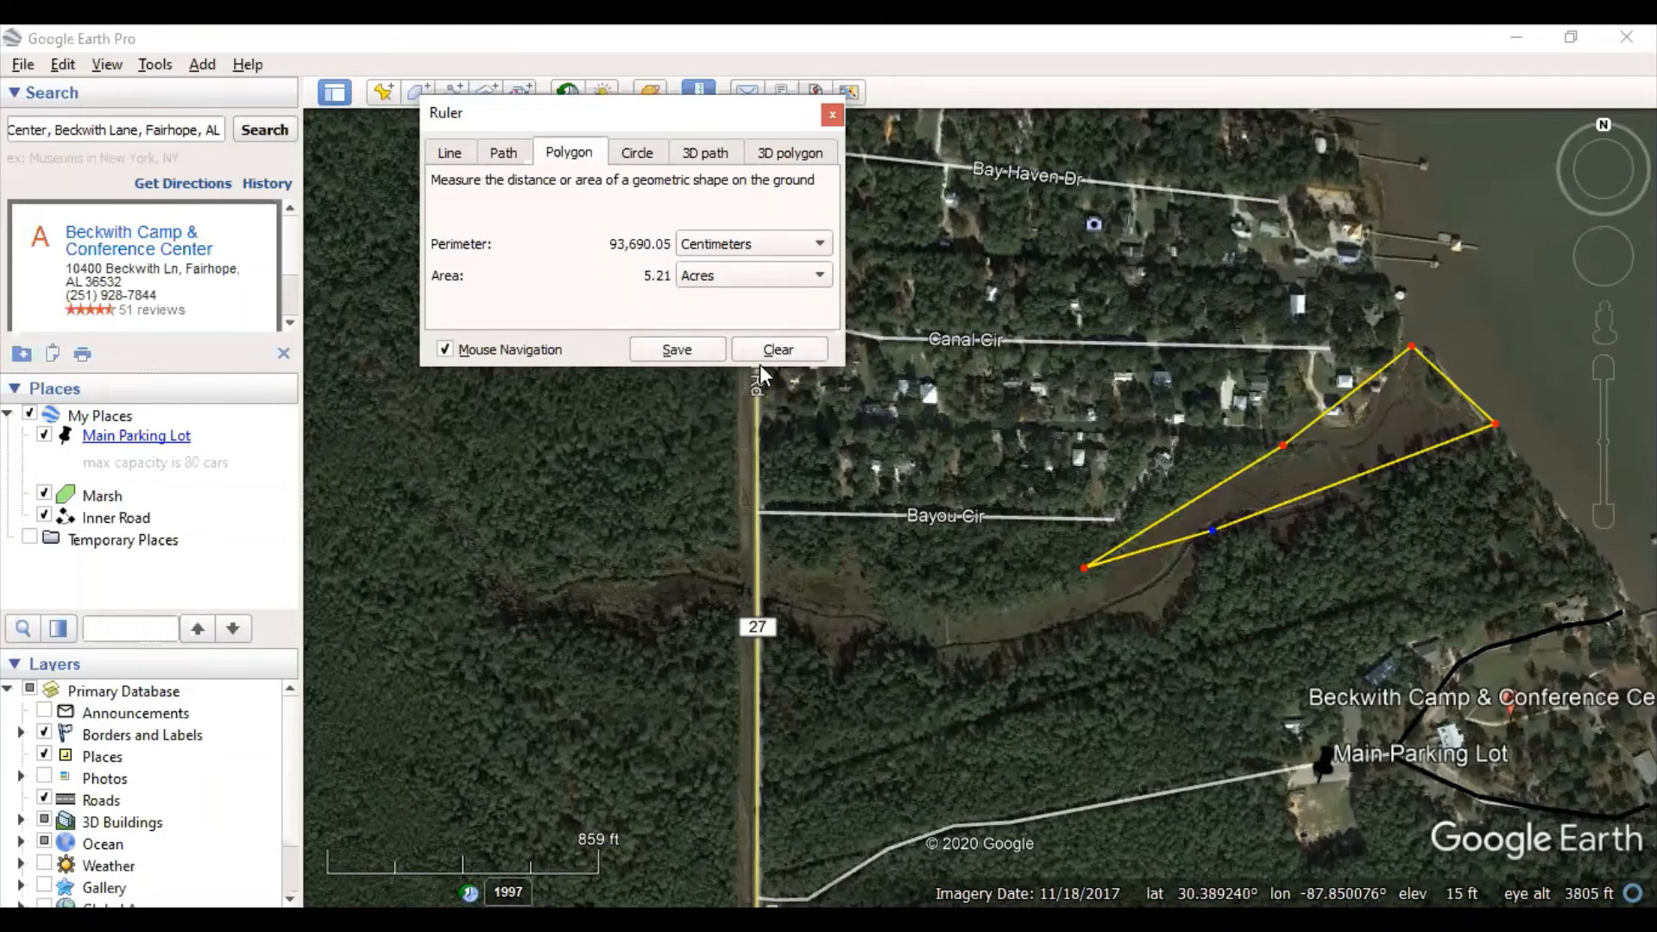
pyautogui.click(763, 352)
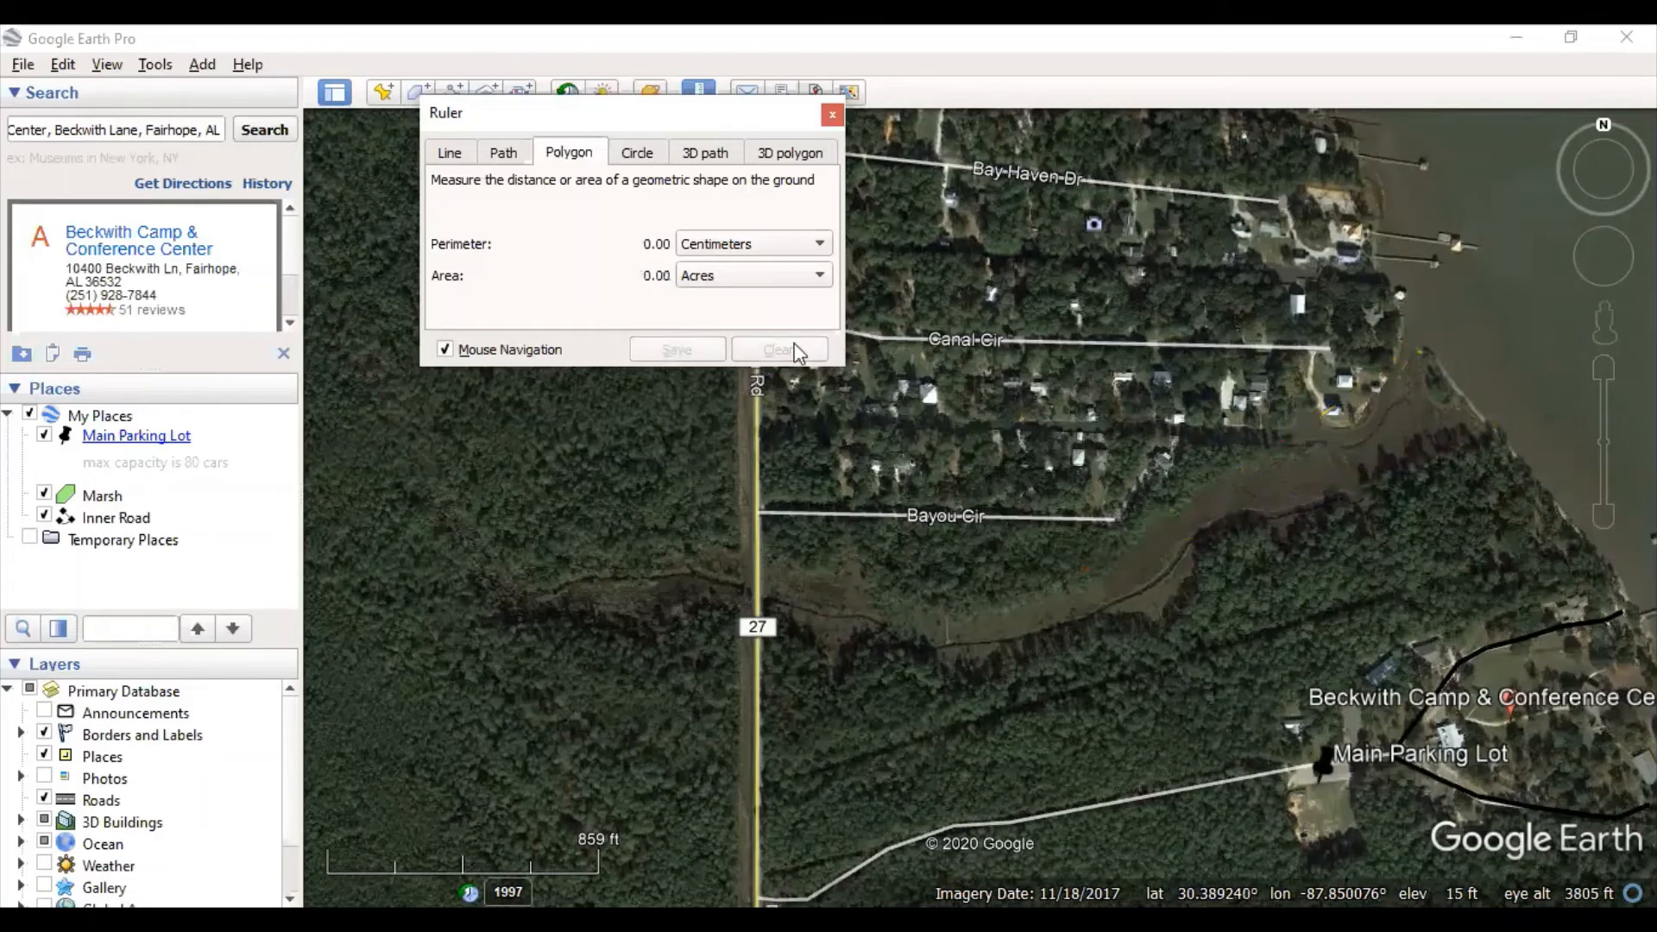
pyautogui.click(832, 114)
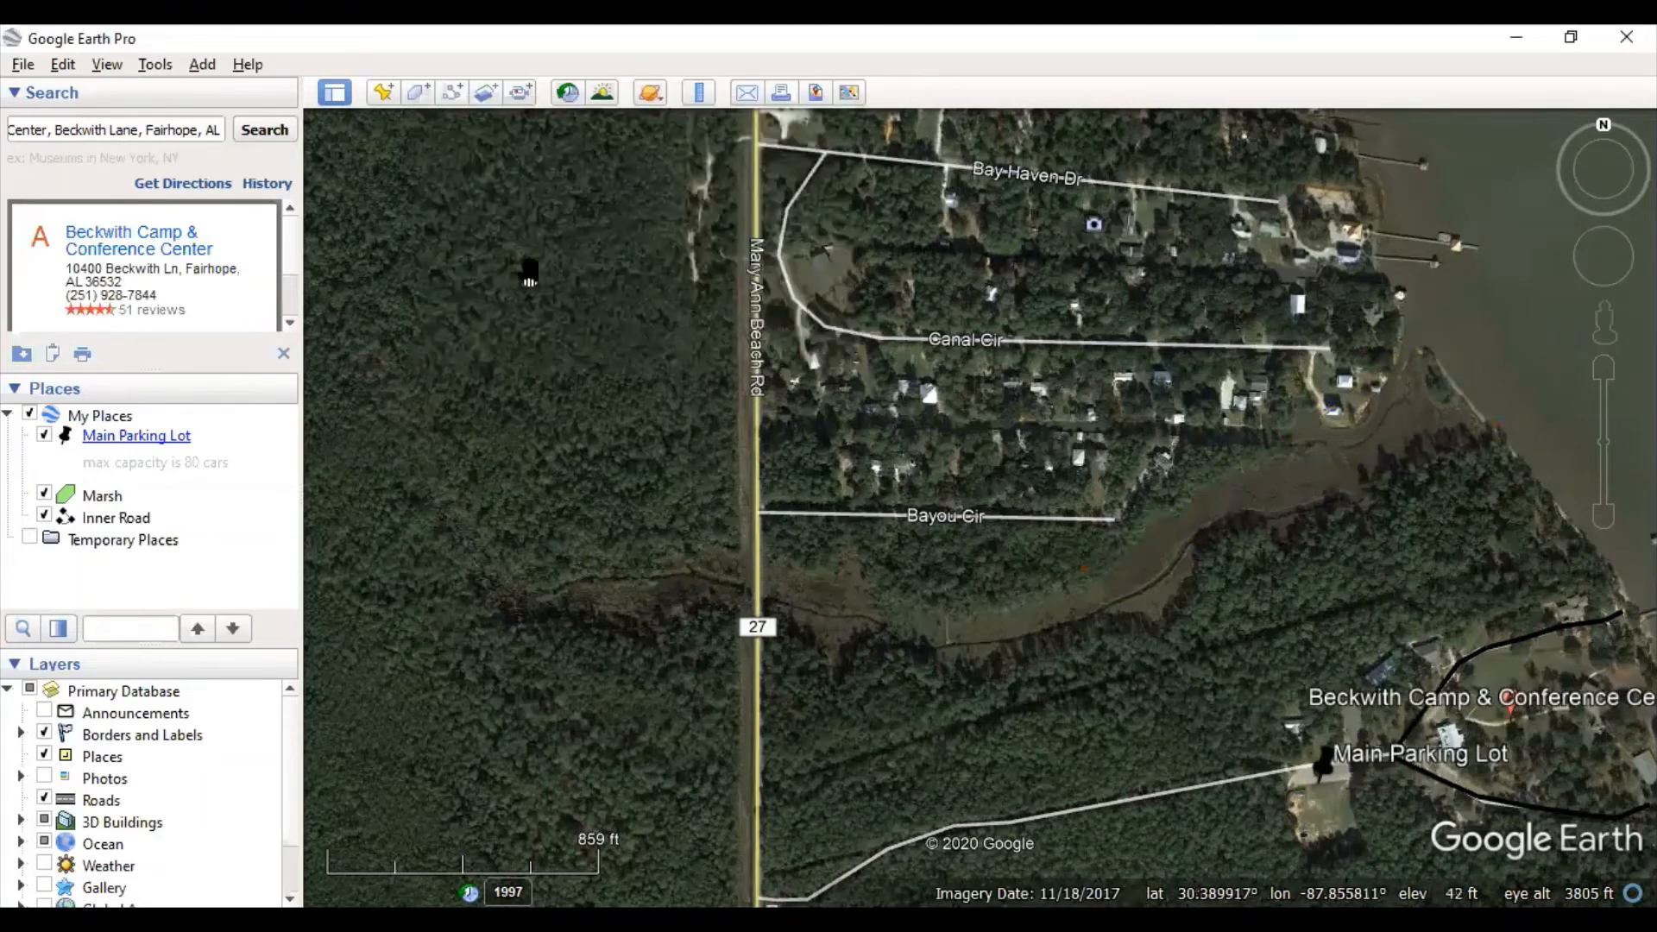
pyautogui.click(747, 95)
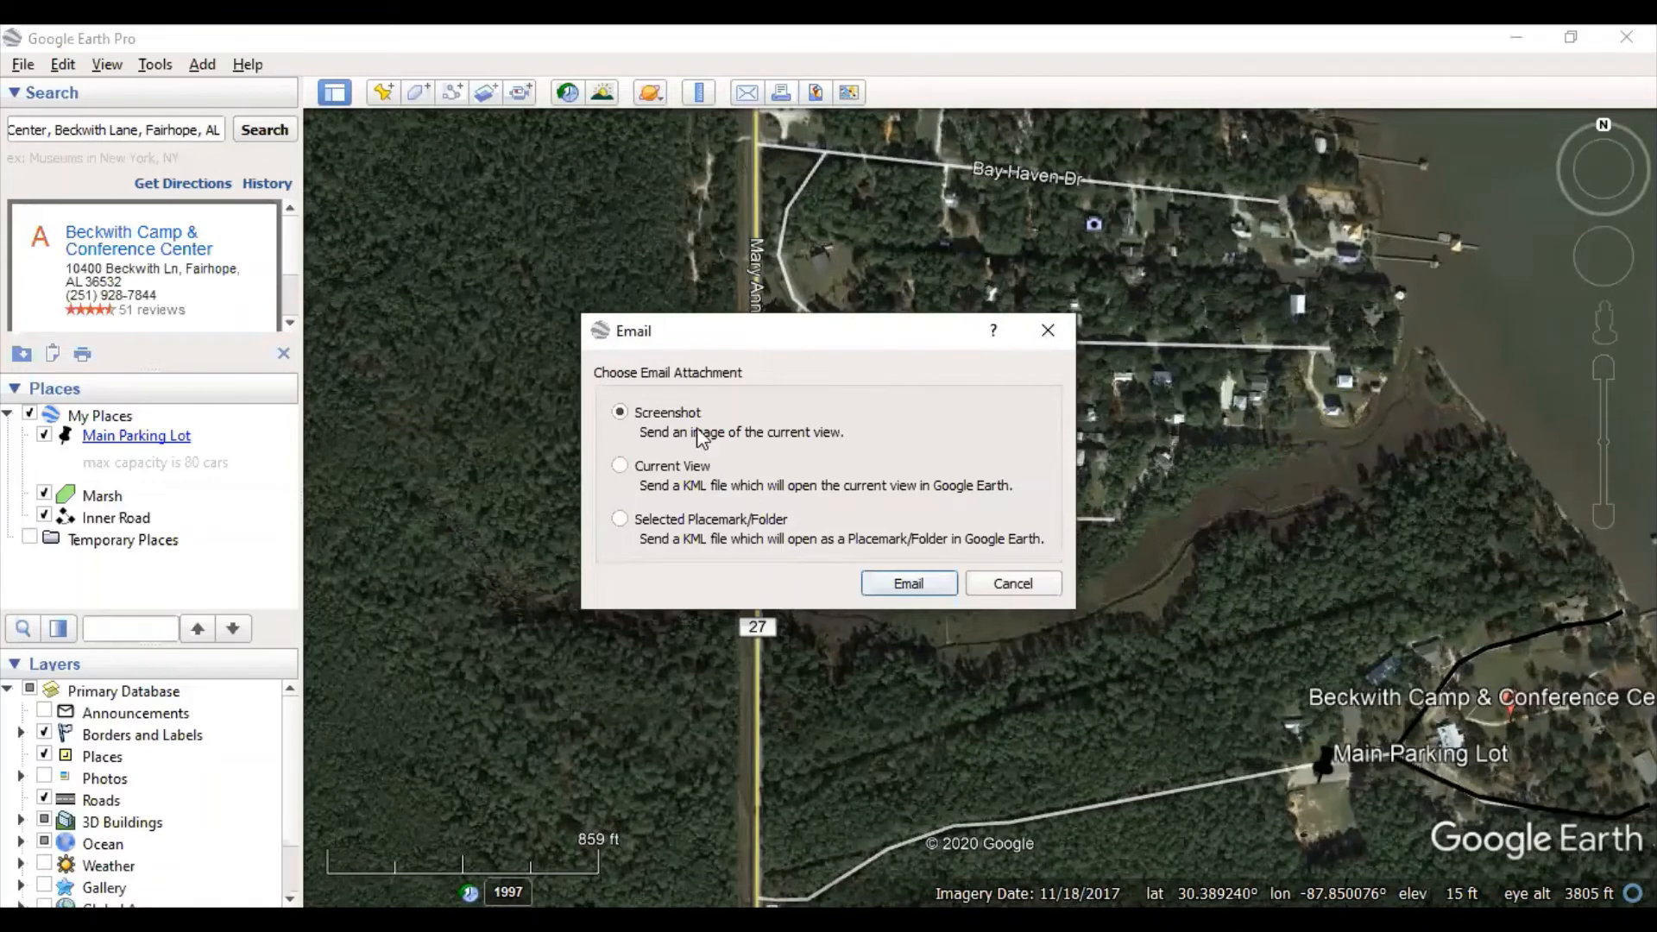
pyautogui.click(908, 583)
pyautogui.click(863, 483)
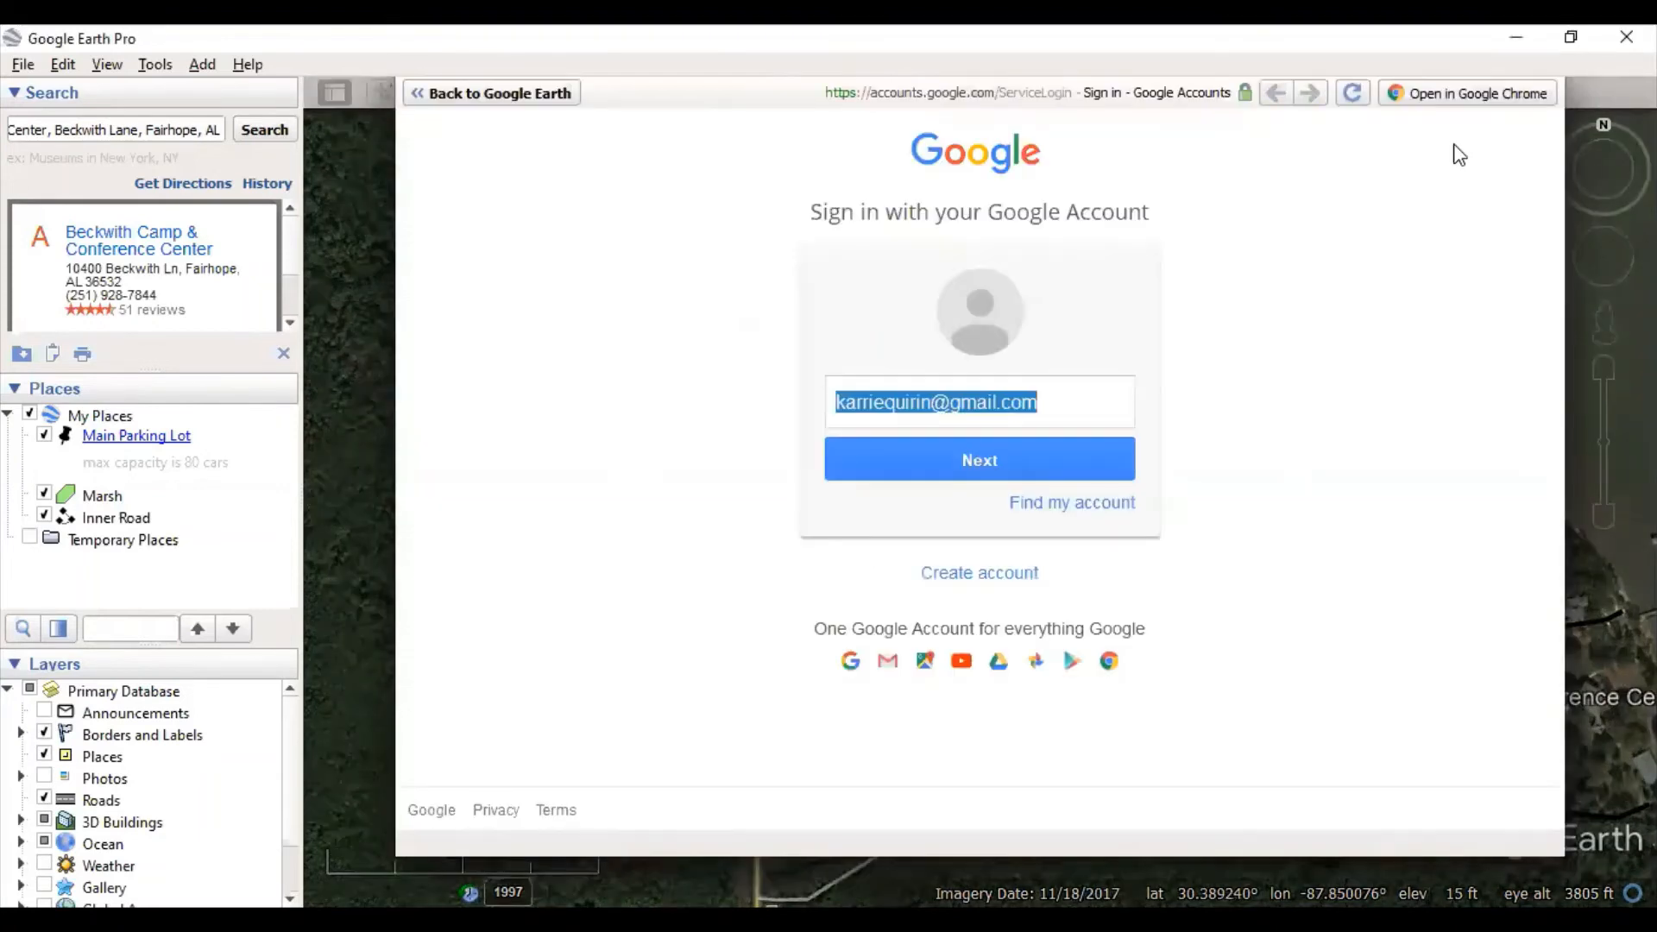
pyautogui.click(539, 94)
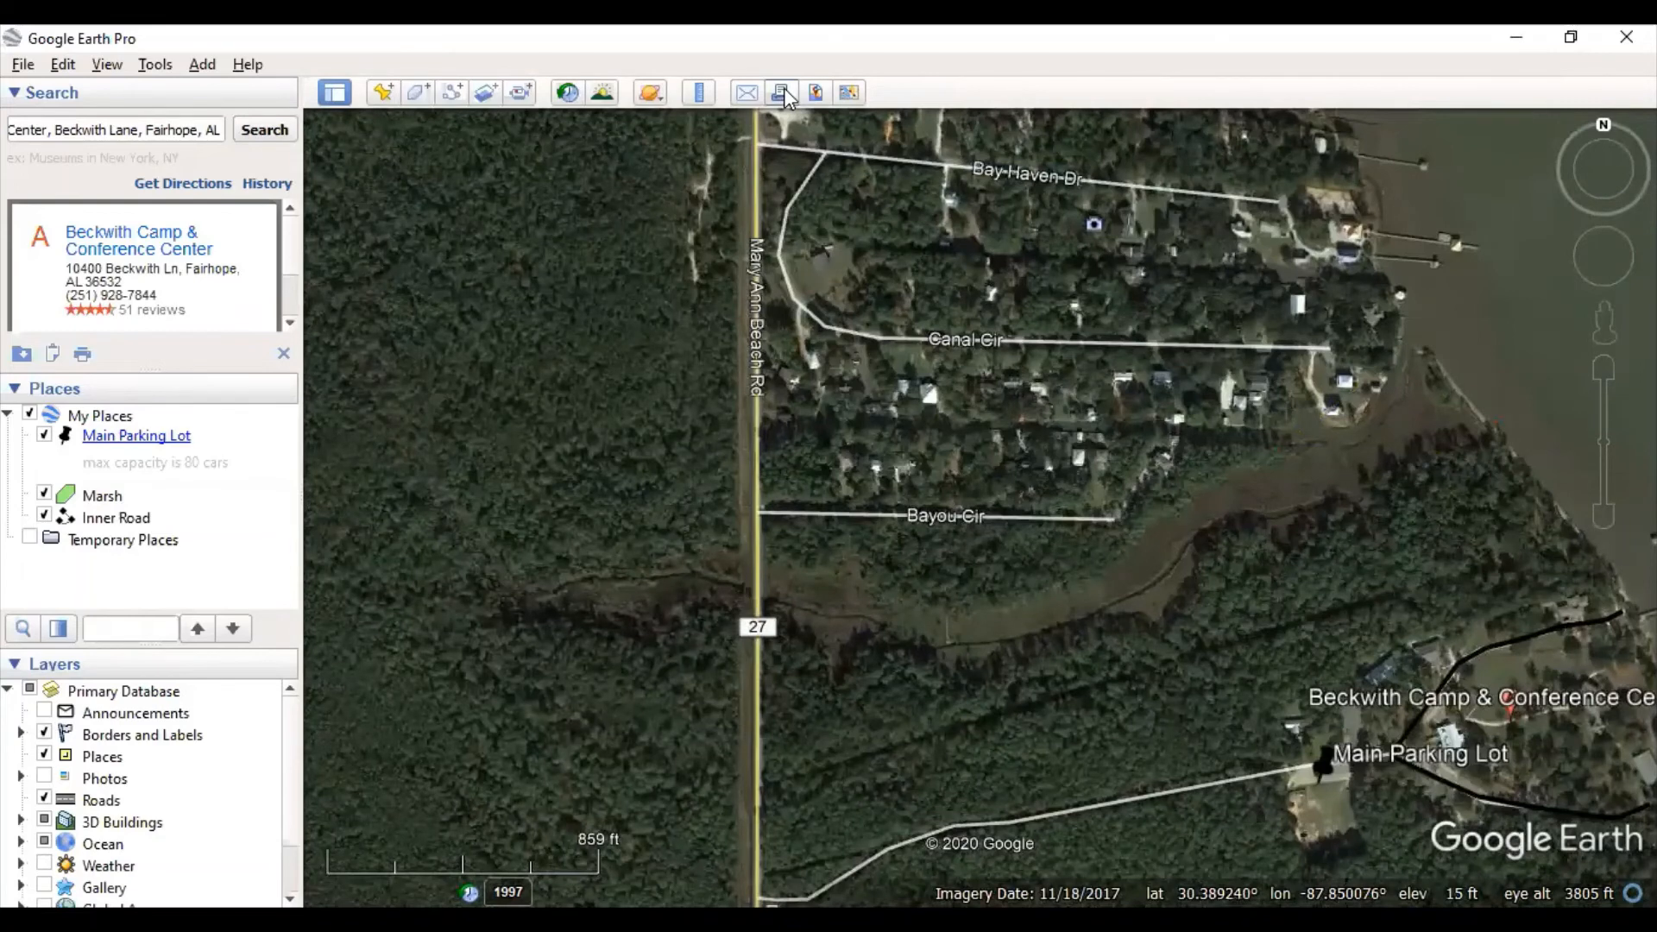
pyautogui.click(783, 91)
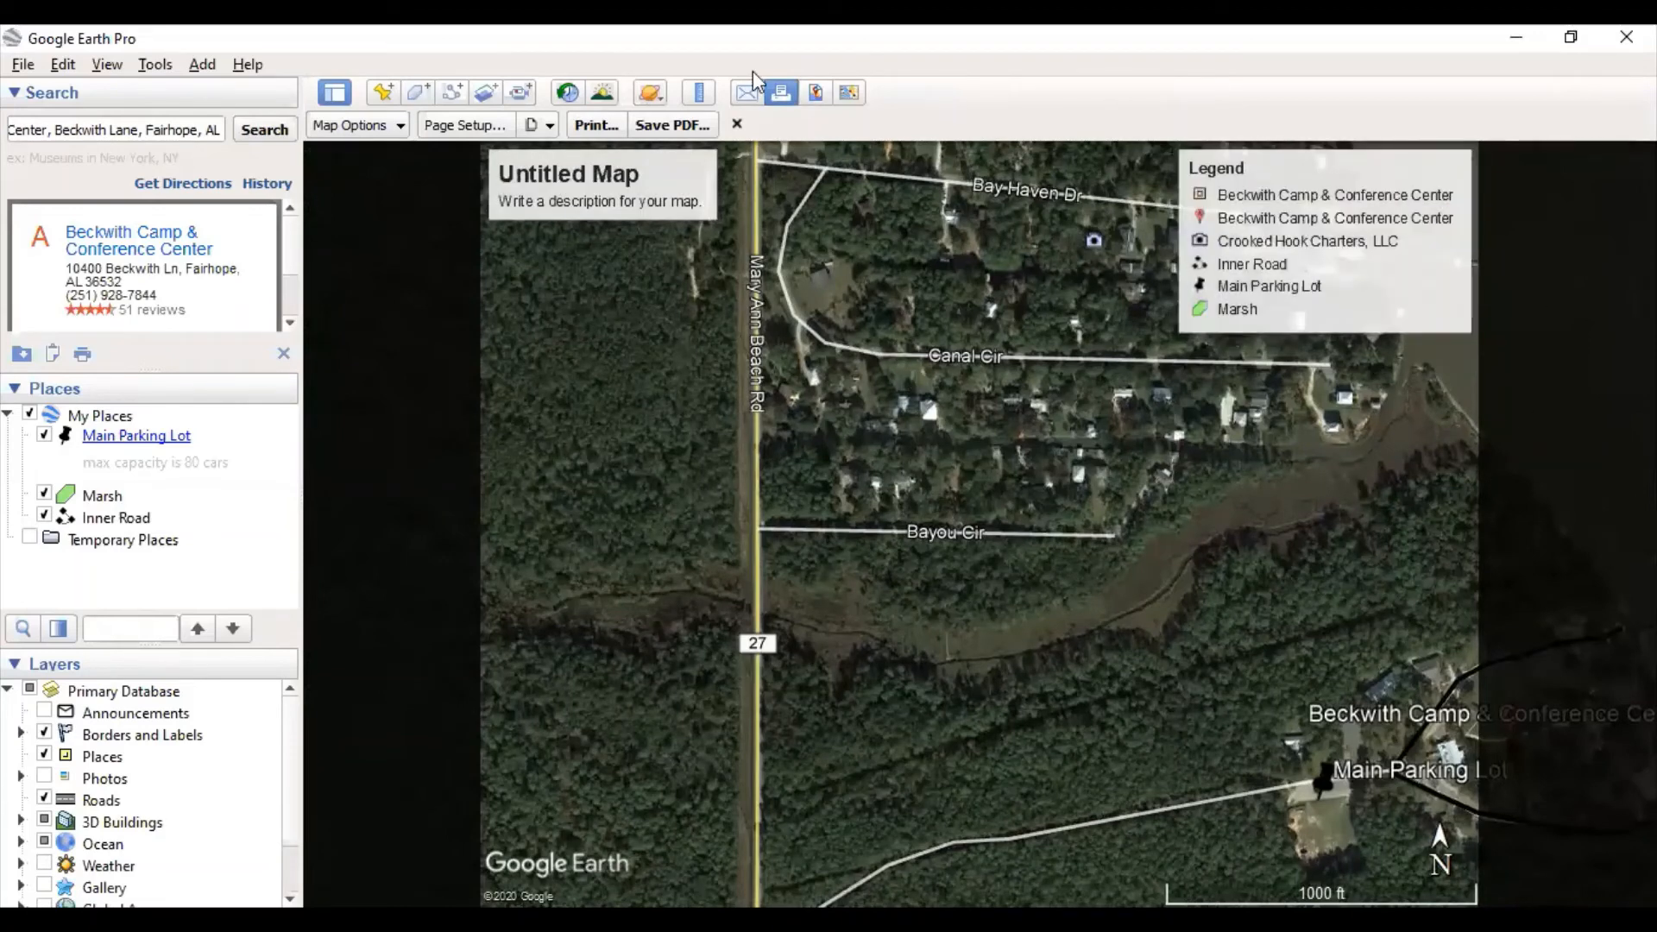
pyautogui.click(739, 125)
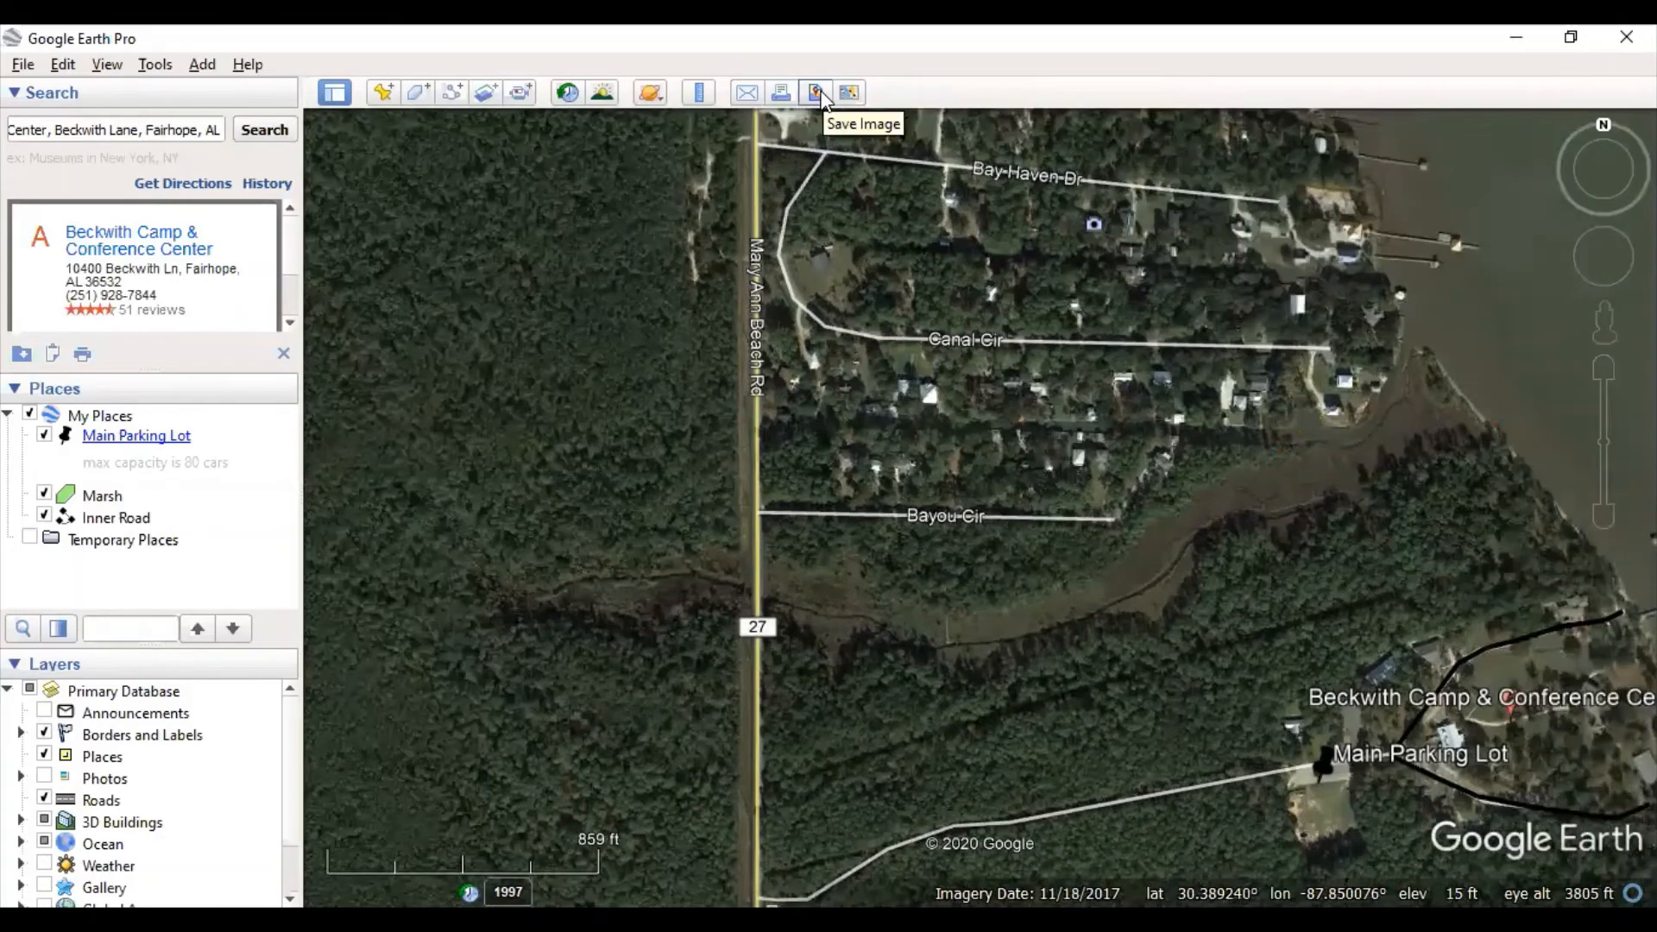
pyautogui.click(818, 94)
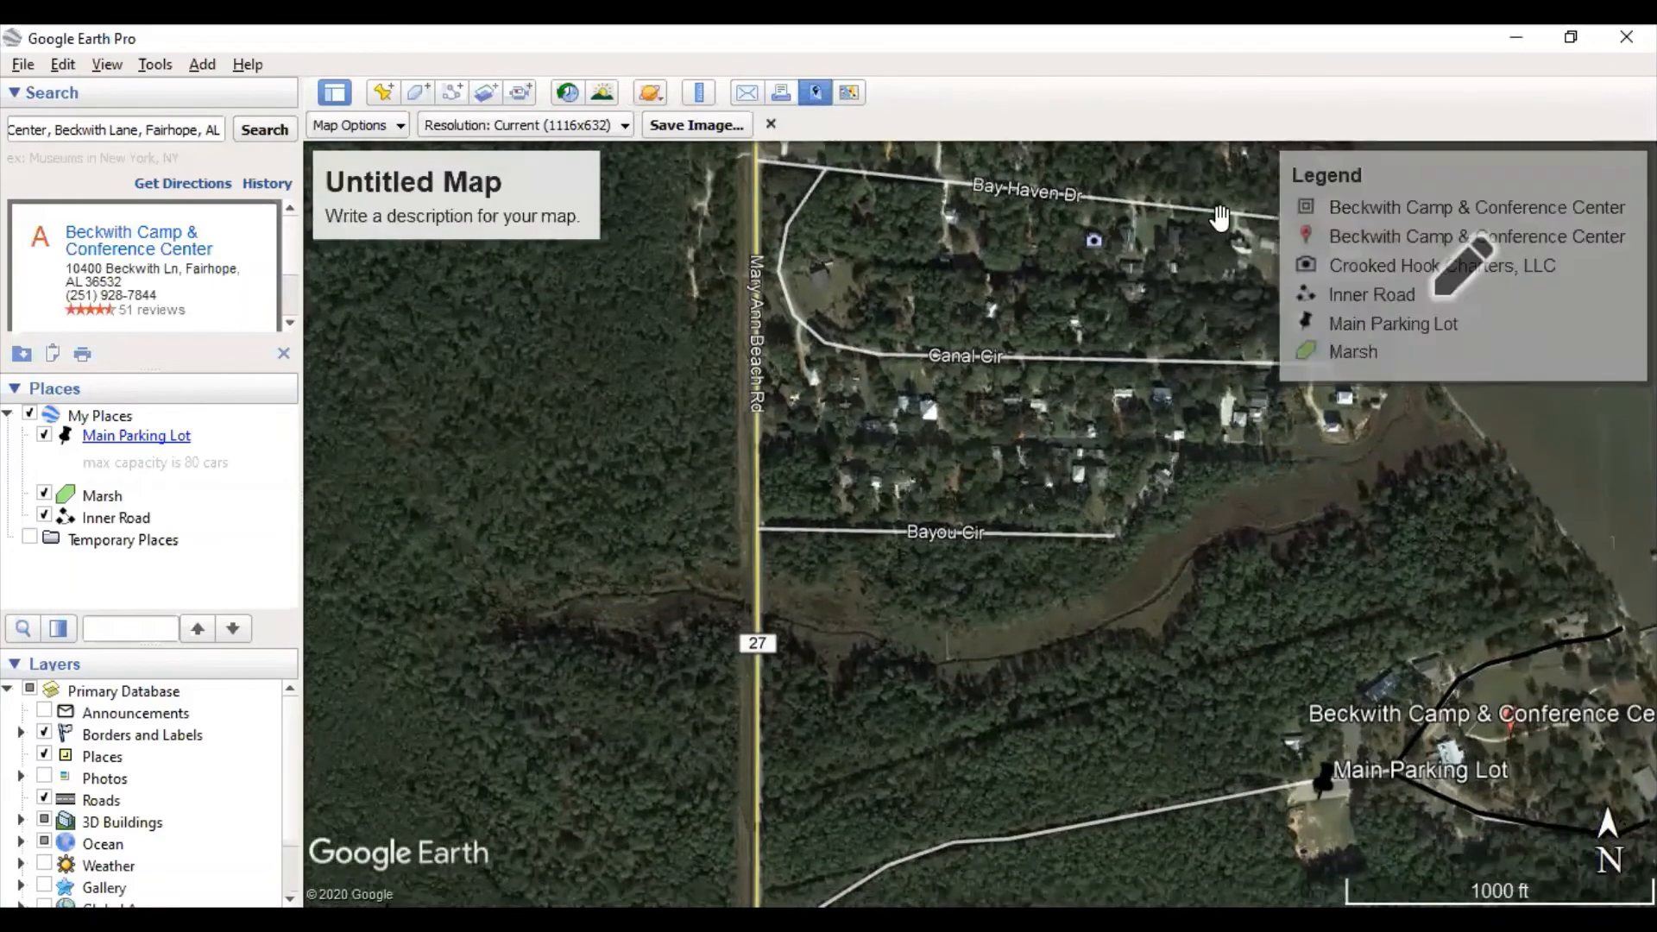
pyautogui.click(771, 124)
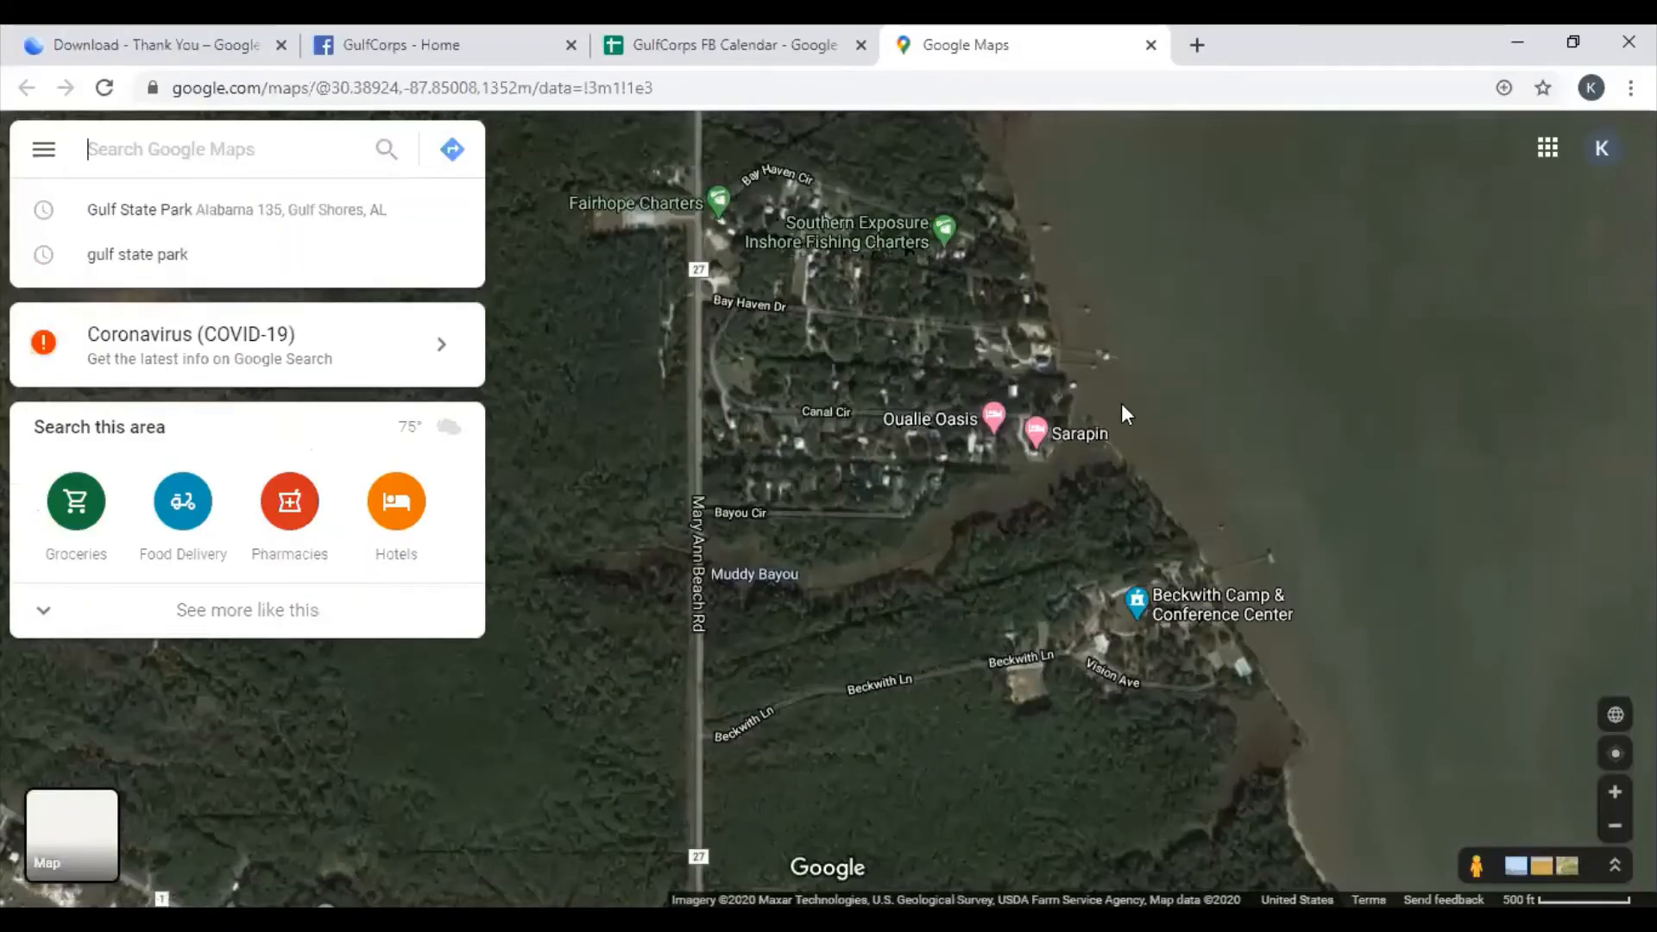
# - Pan and zoom the Google Maps satellite view around the camp buildings and along Beckwith Ln
pyautogui.moveTo(1275, 481); pyautogui.dragTo(1124, 338)
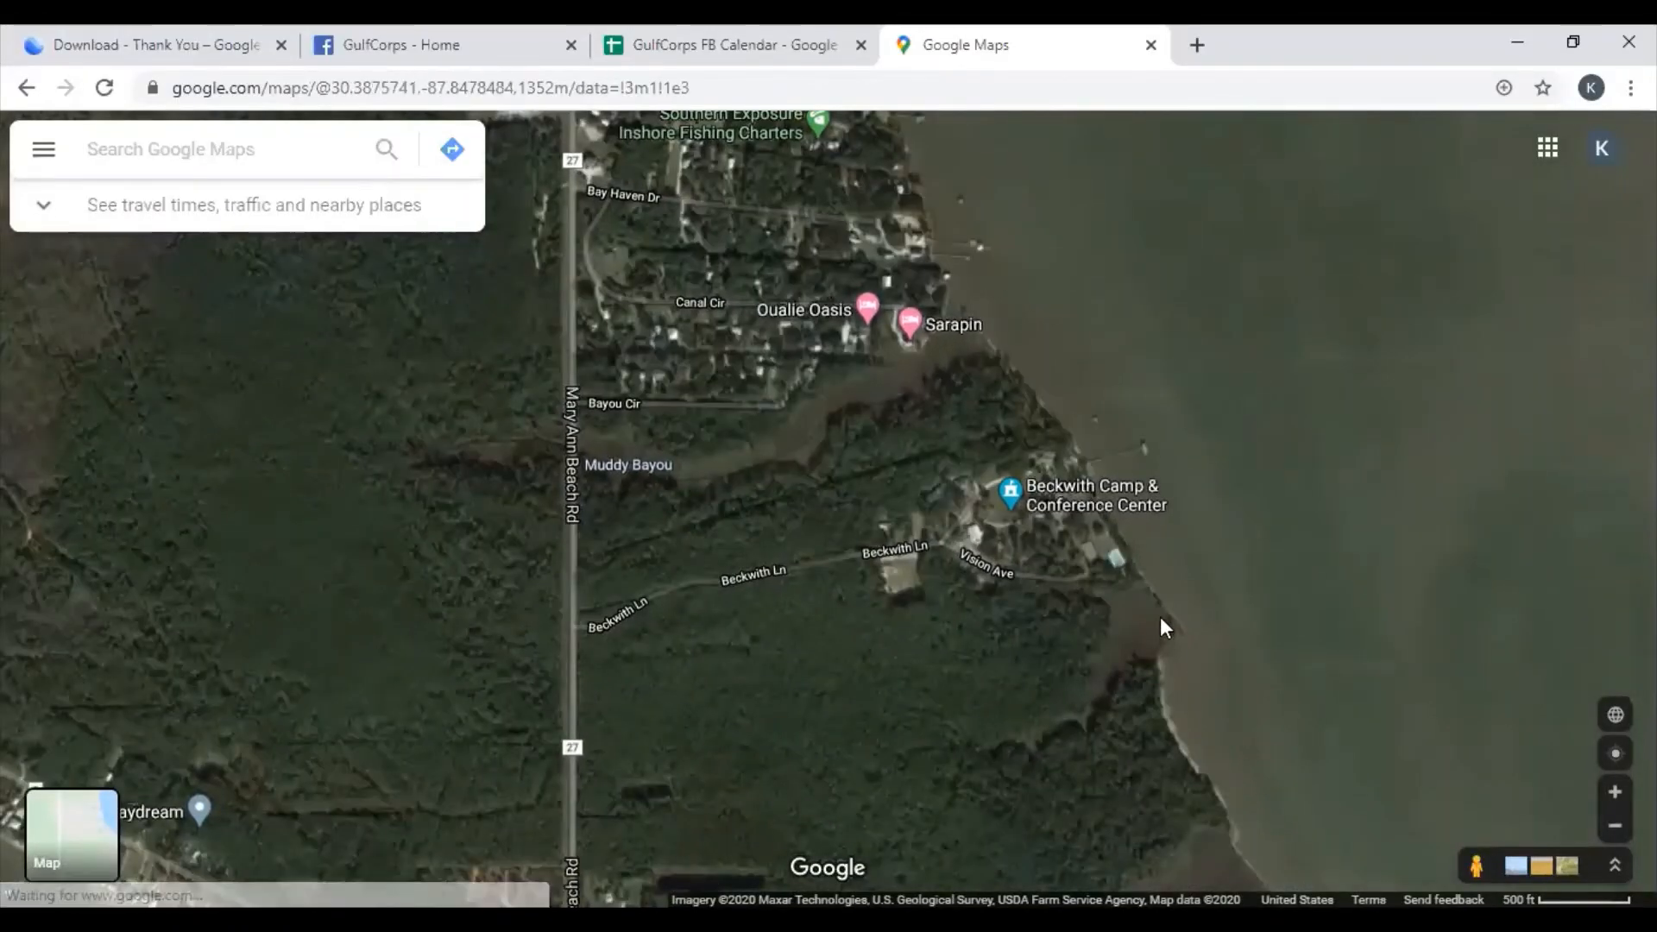
pyautogui.scroll(3, 1182, 525)
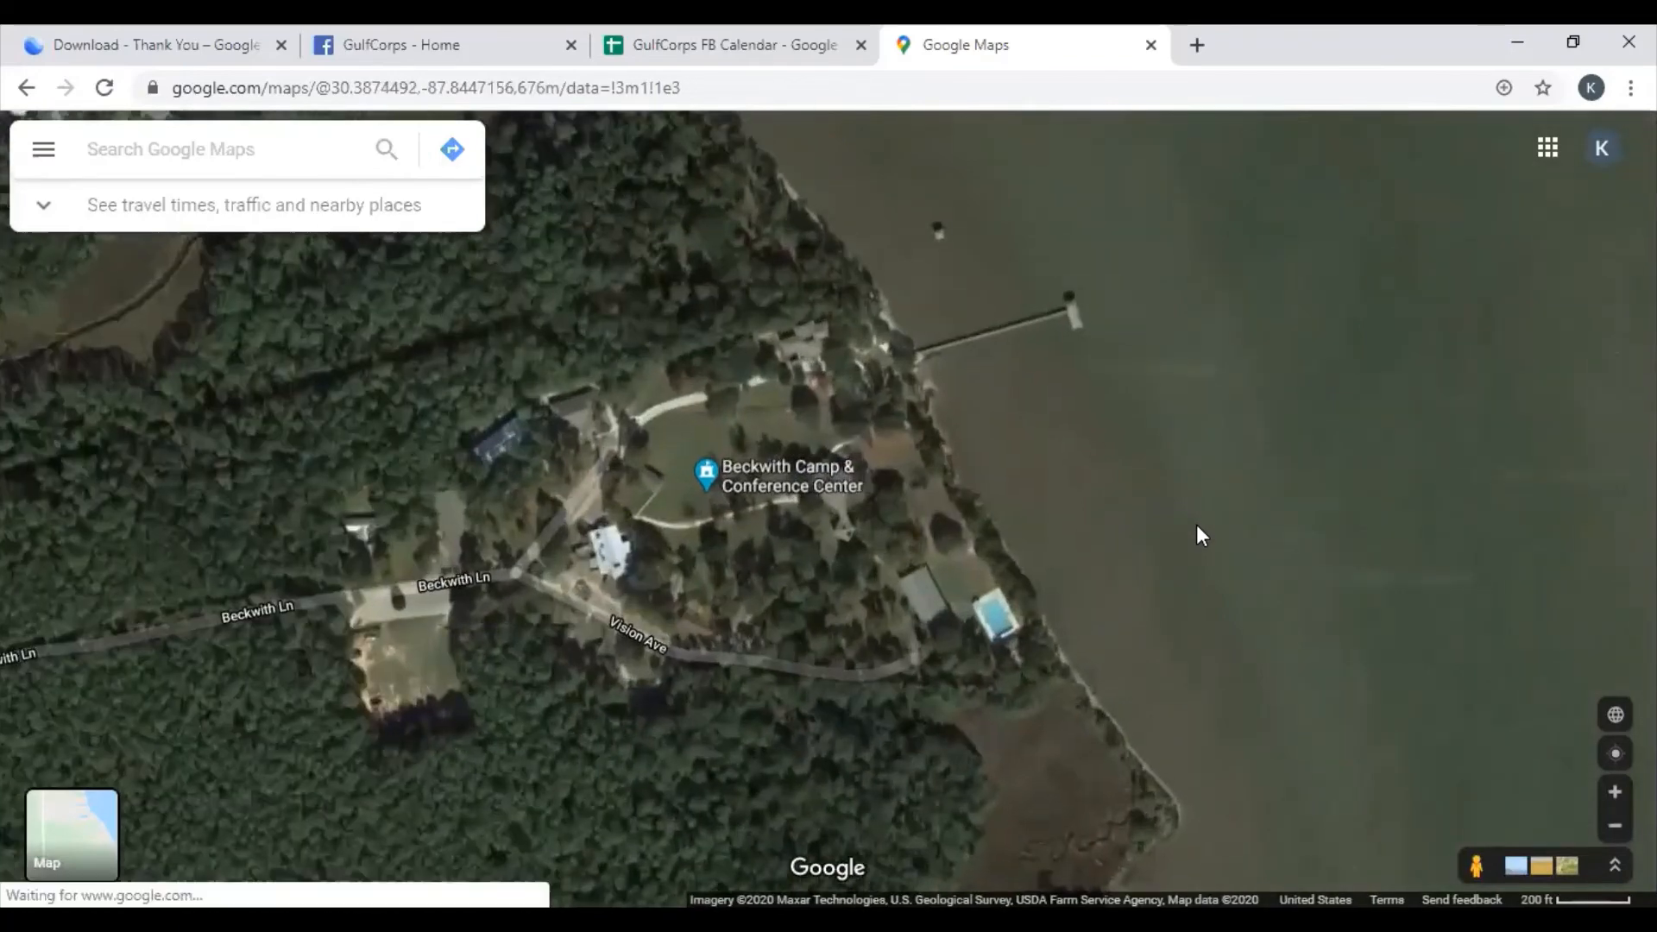
pyautogui.moveTo(963, 543); pyautogui.dragTo(1578, 332)
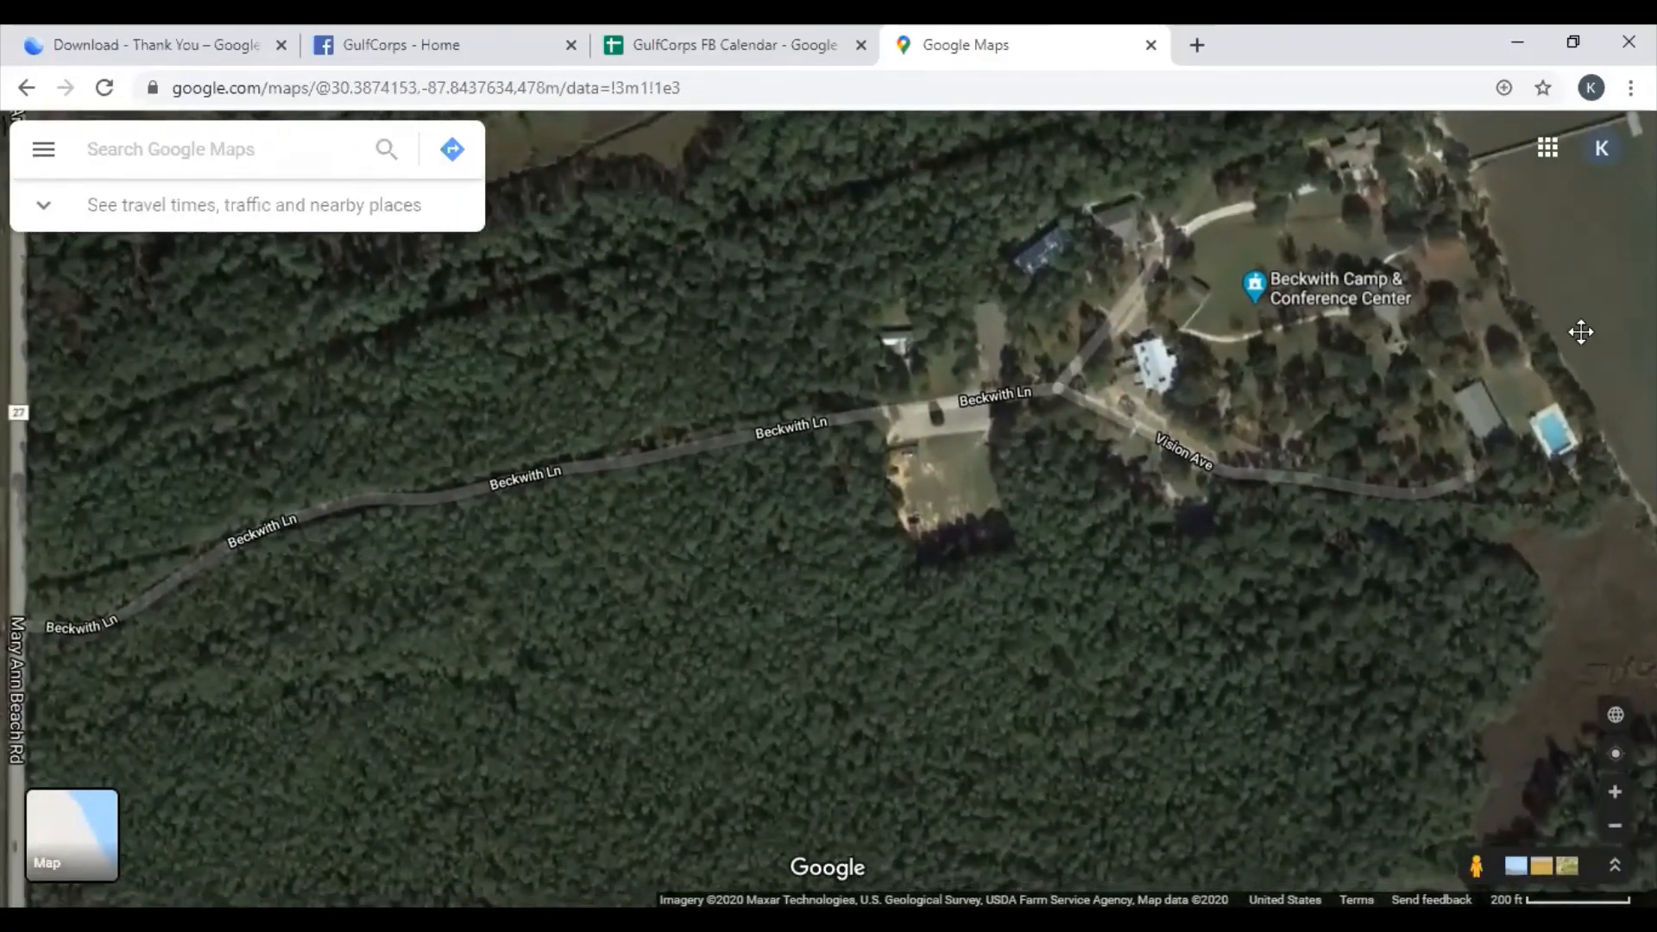
pyautogui.scroll(-2, 1254, 441)
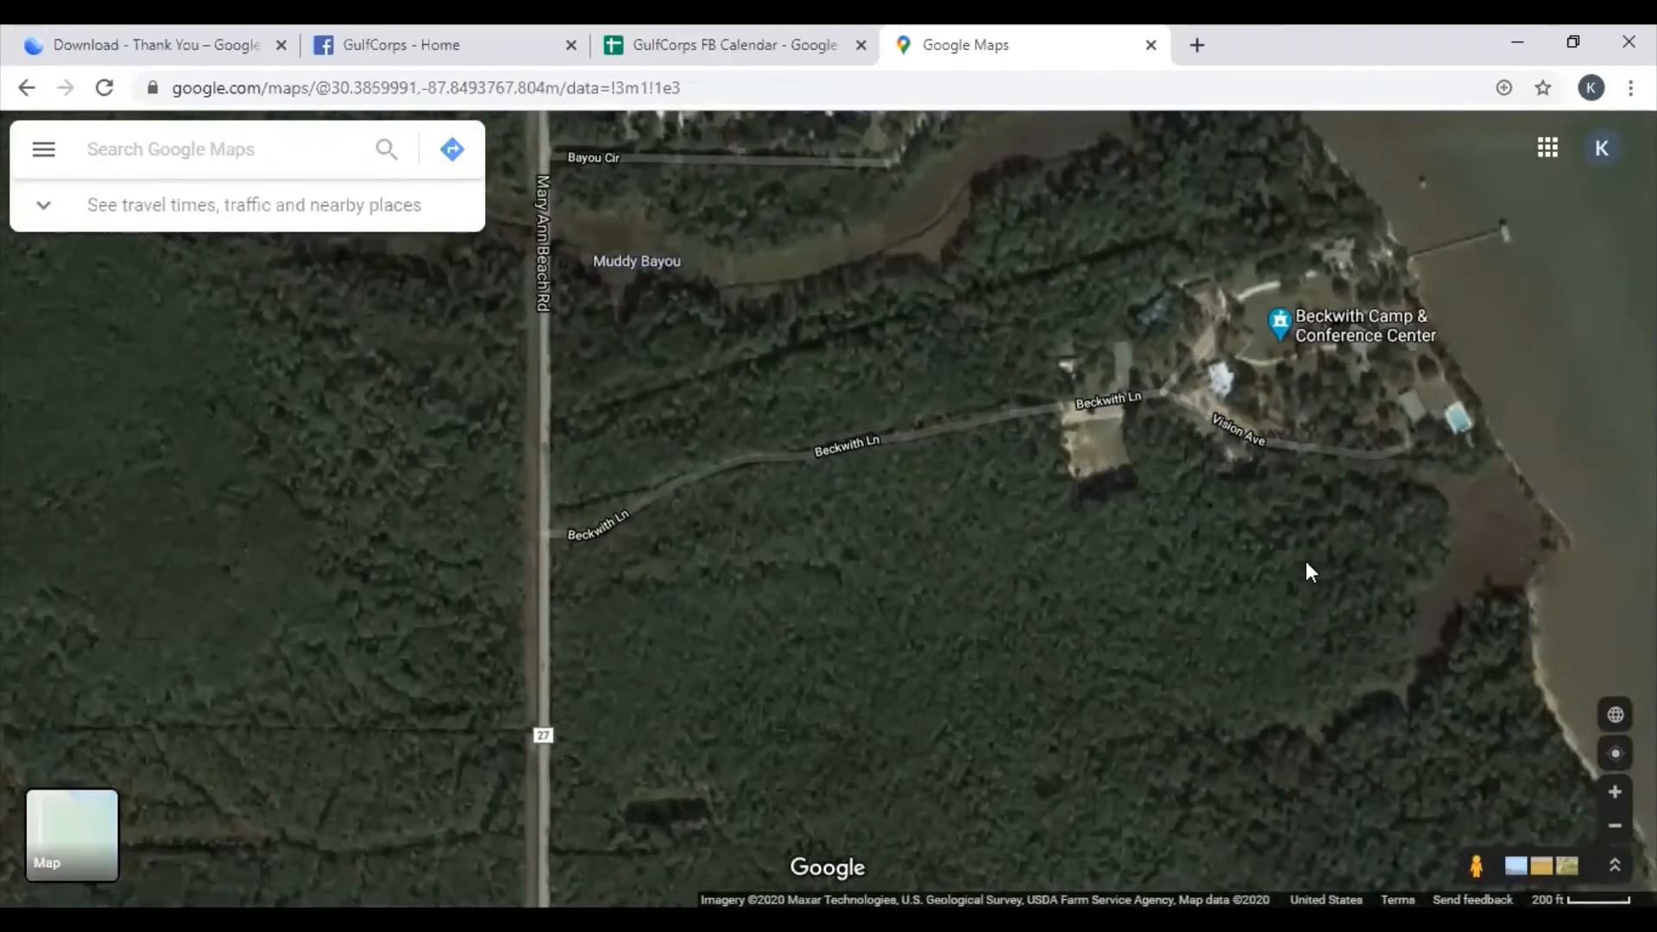
pyautogui.moveTo(1199, 537); pyautogui.dragTo(1140, 601)
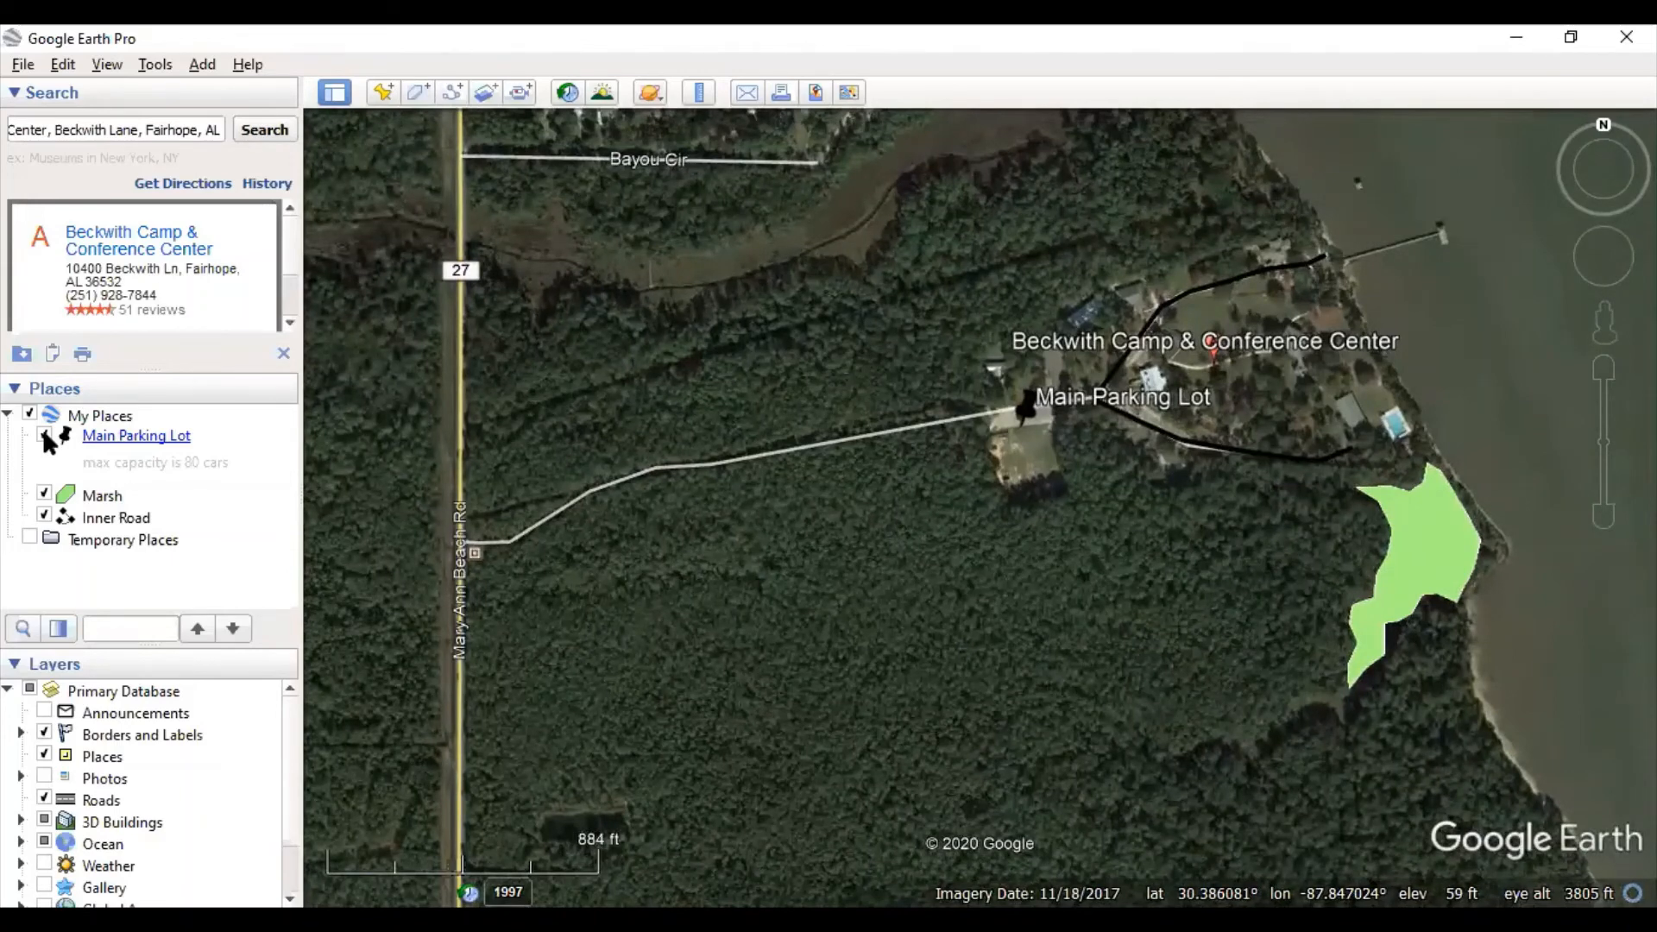
# - Uncheck Main Parking Lot, Marsh and Inner Road, then collapse My Places
pyautogui.click(44, 436)
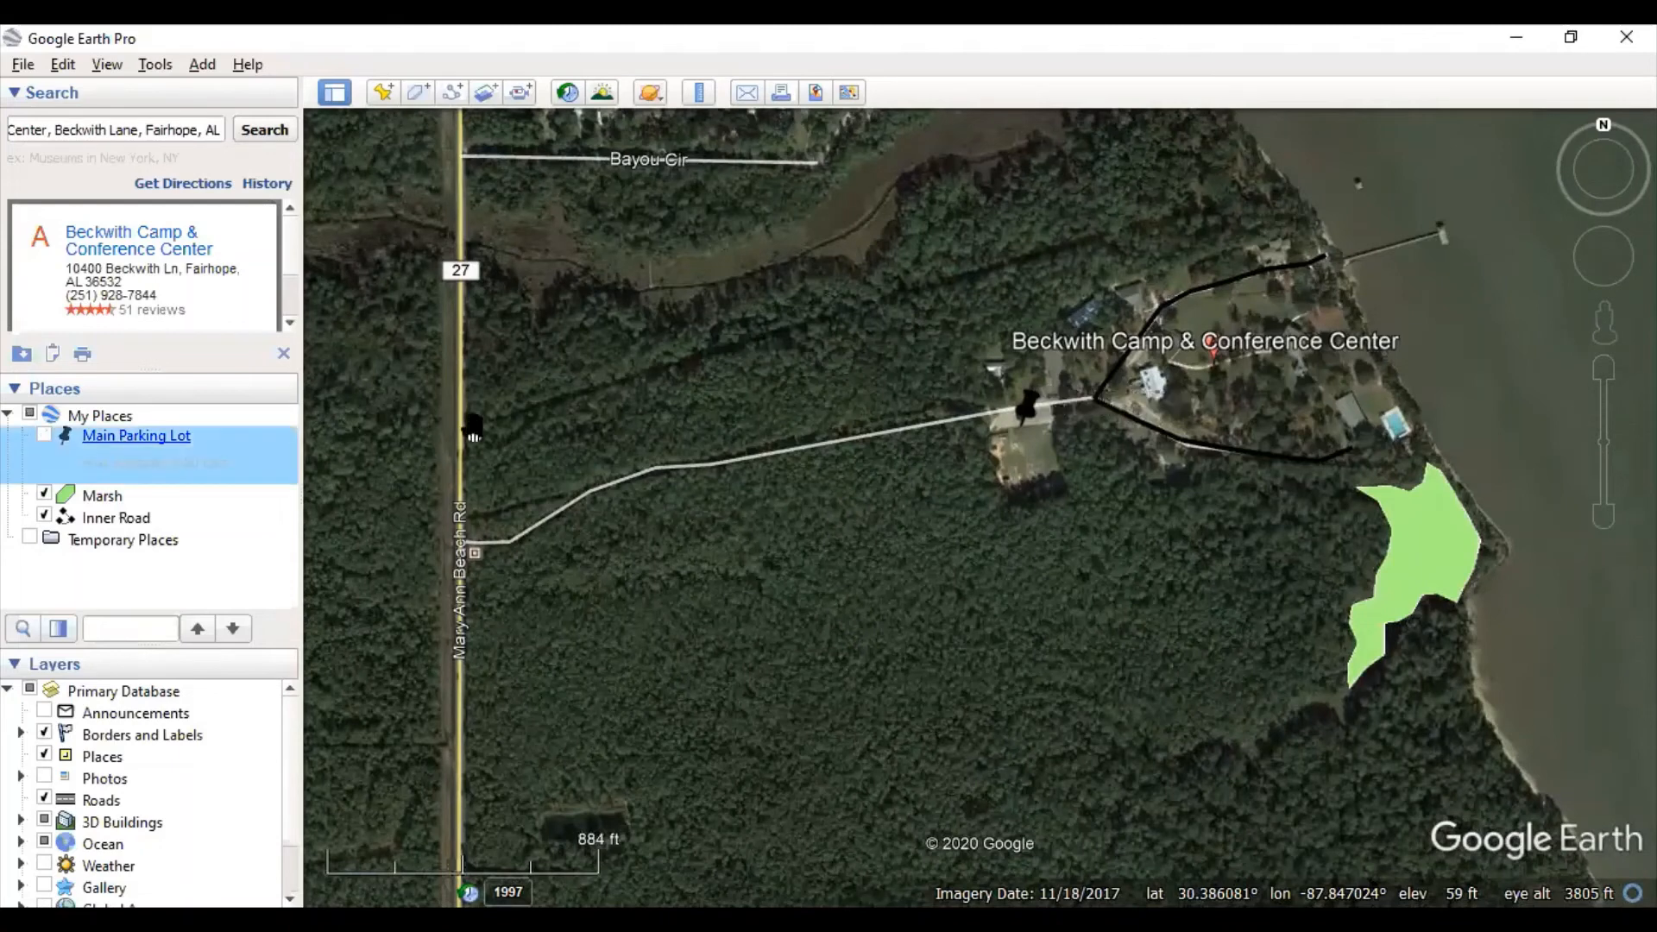
pyautogui.click(45, 495)
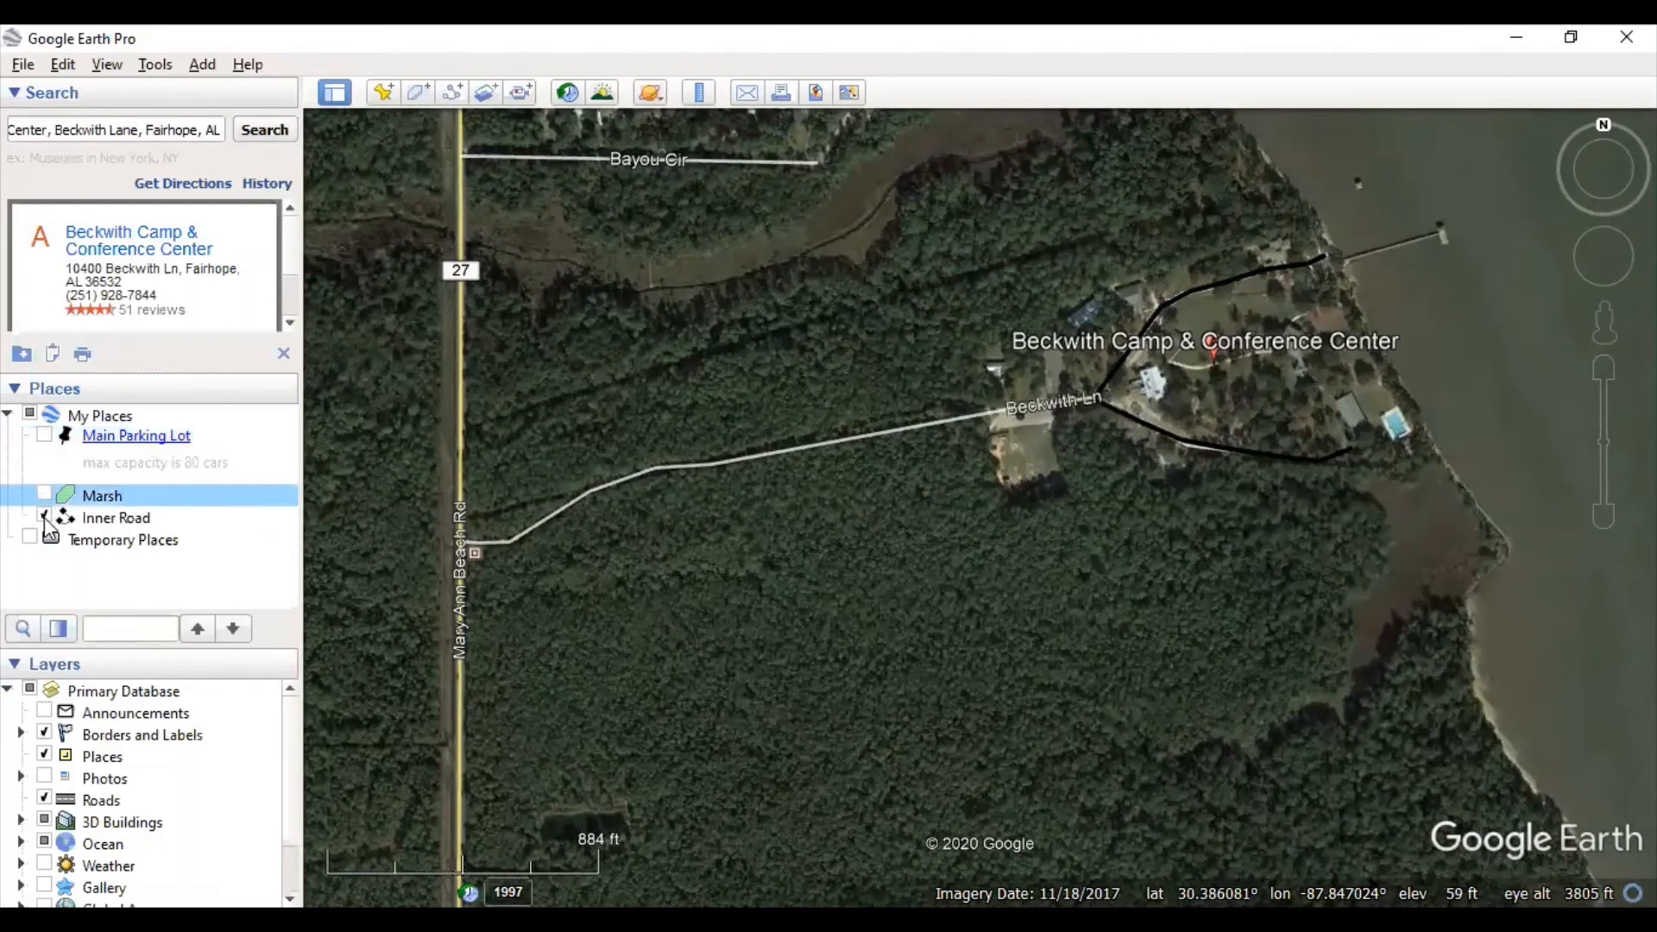
pyautogui.click(44, 516)
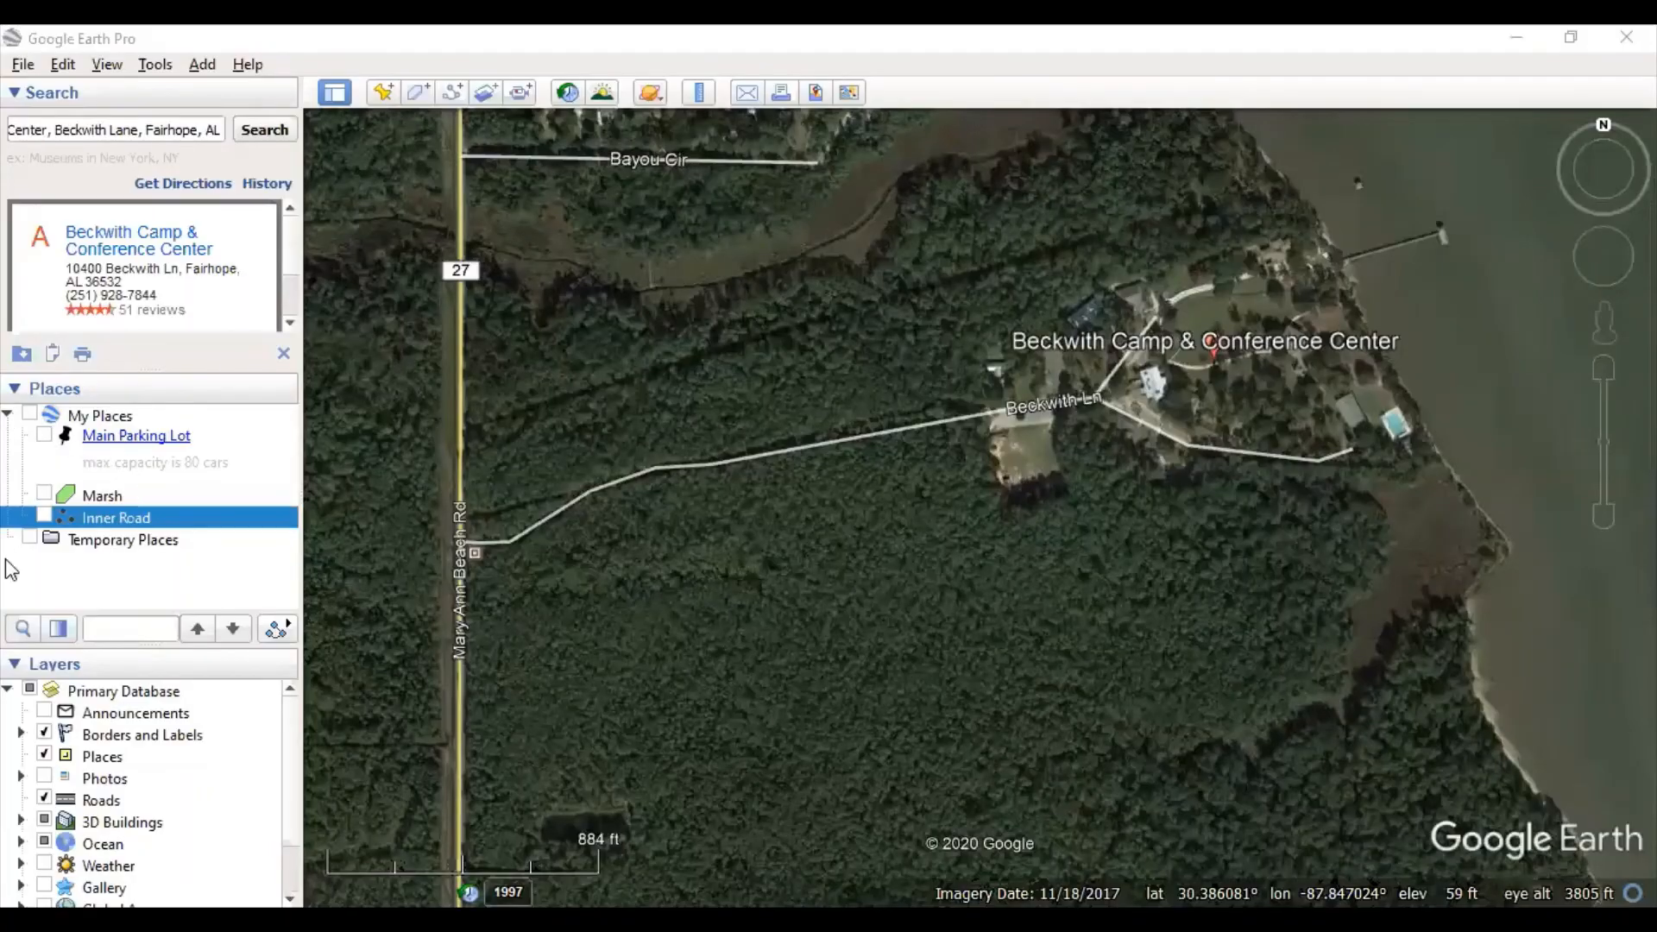
pyautogui.click(8, 415)
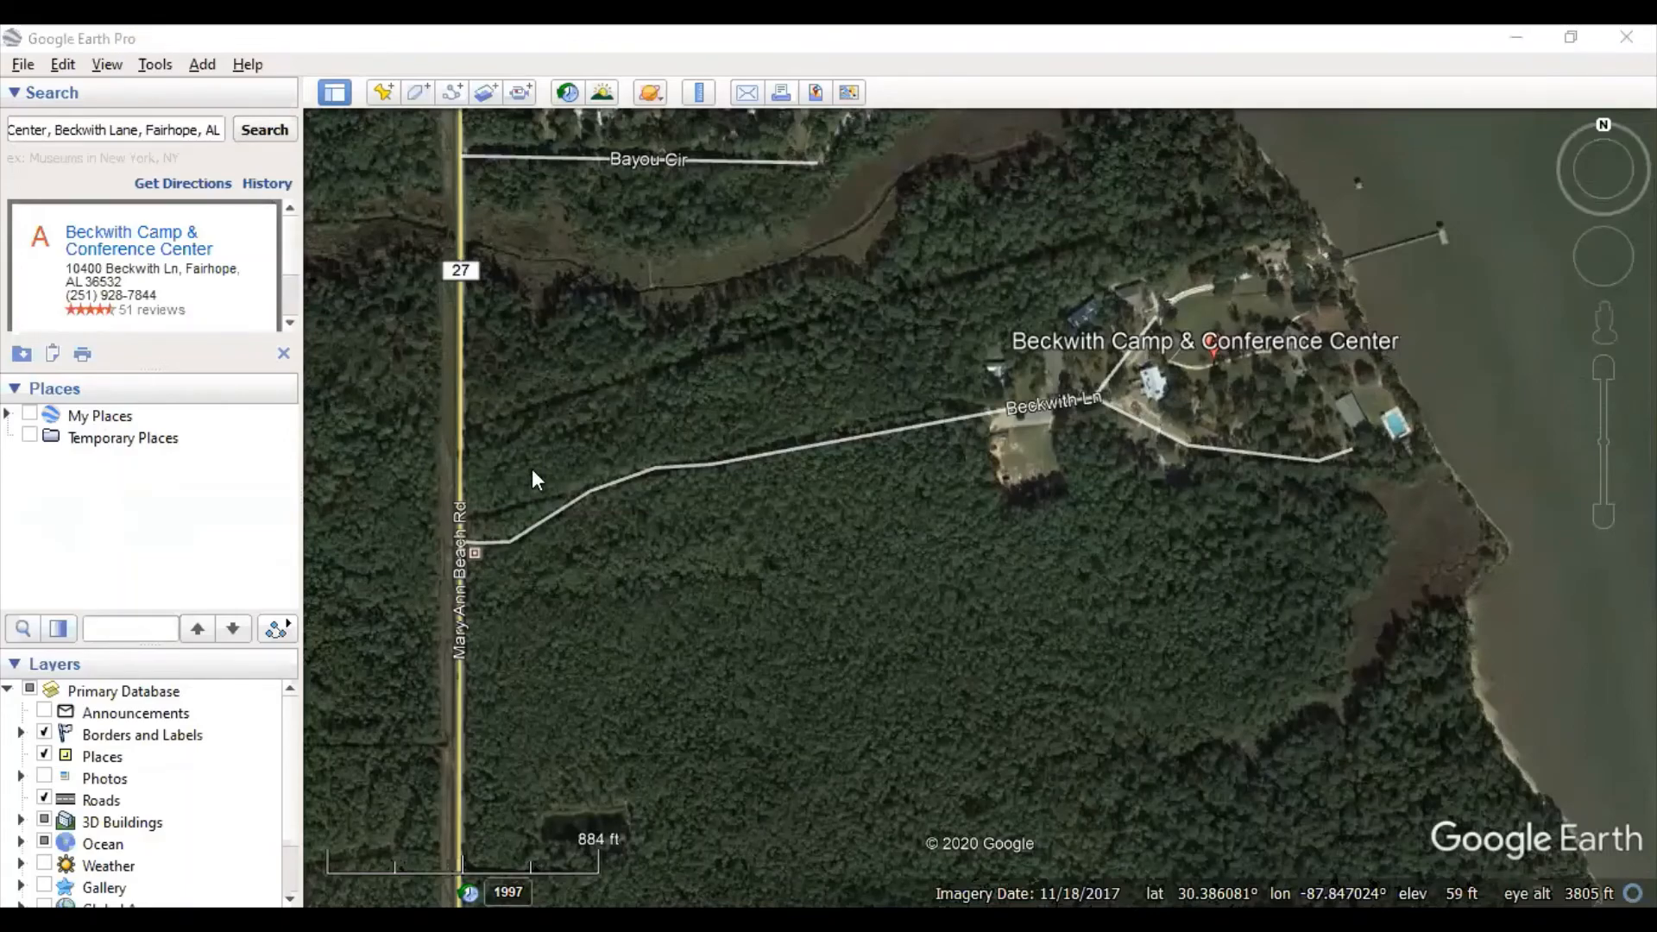
# - Switch over to the Word training guide
pyautogui.hotkey('alt', 'Tab')
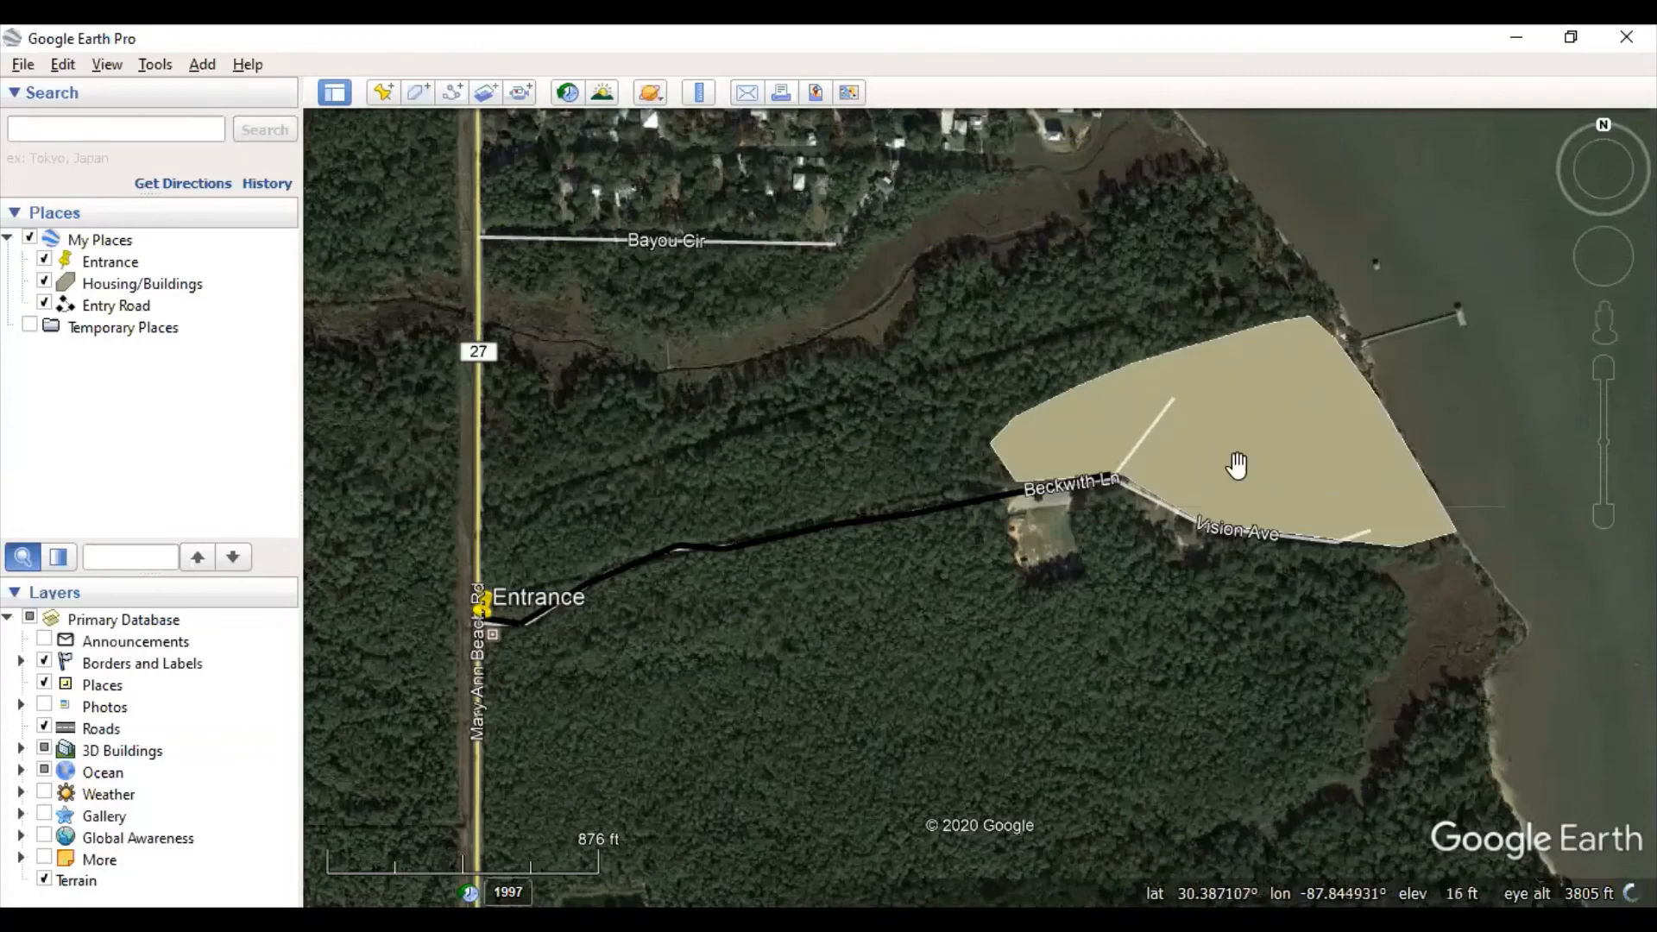
# - Open the Housing/Buildings polygon's Style, Color settings and try the outlined and filled area modes
pyautogui.rightClick(133, 286)
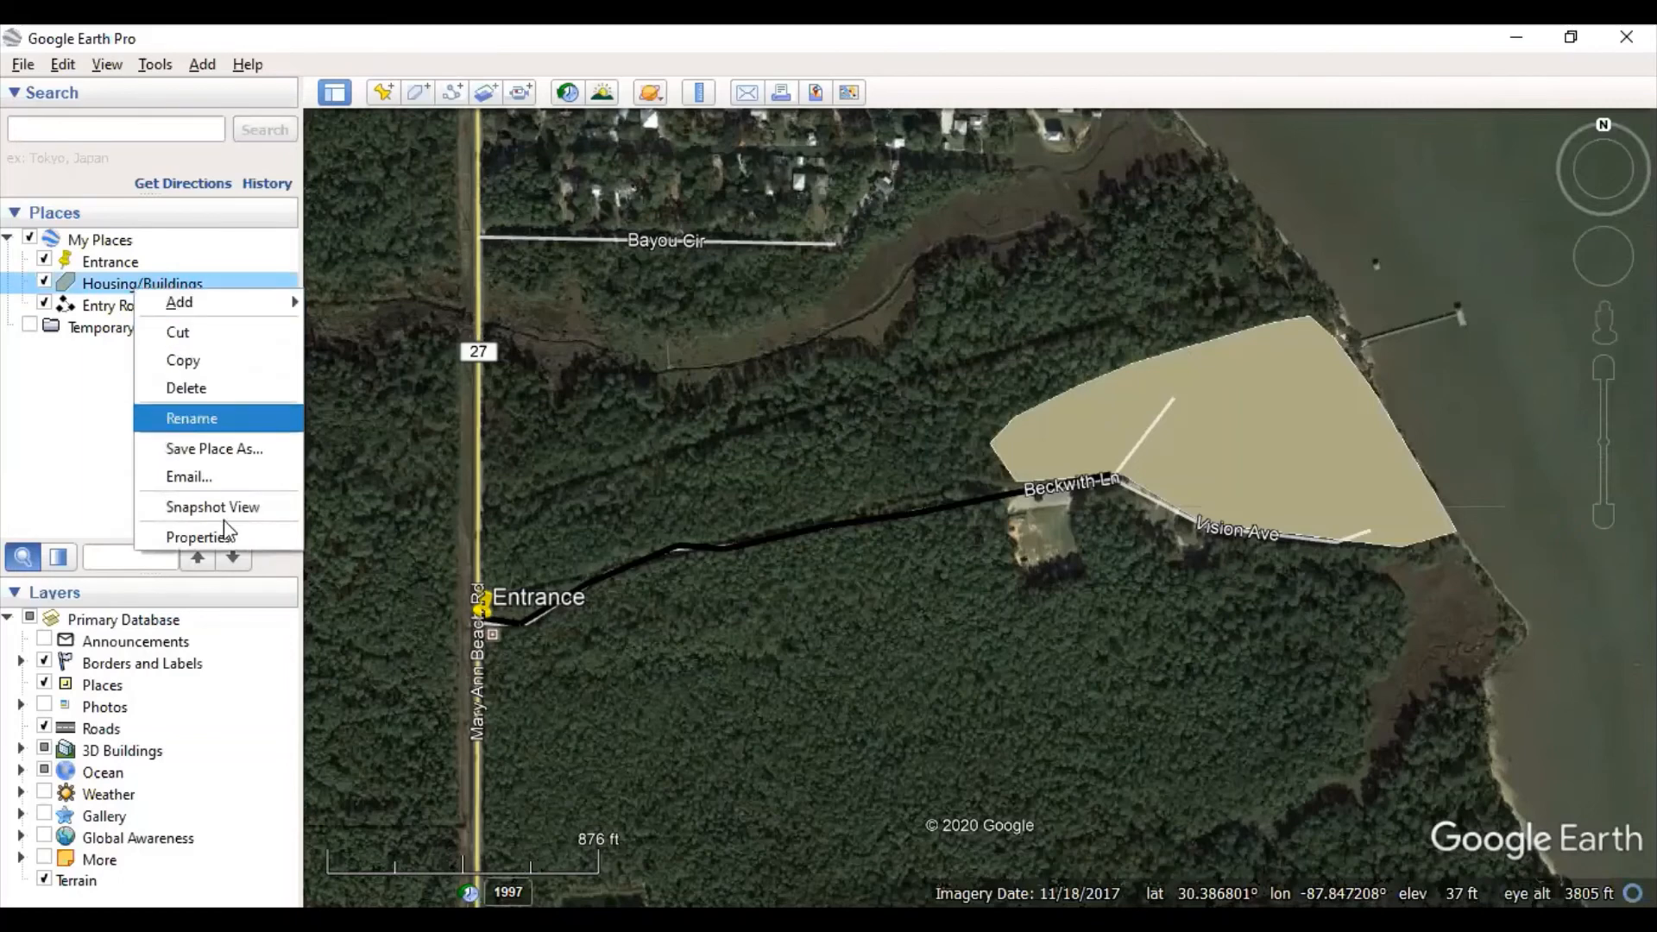
pyautogui.click(224, 537)
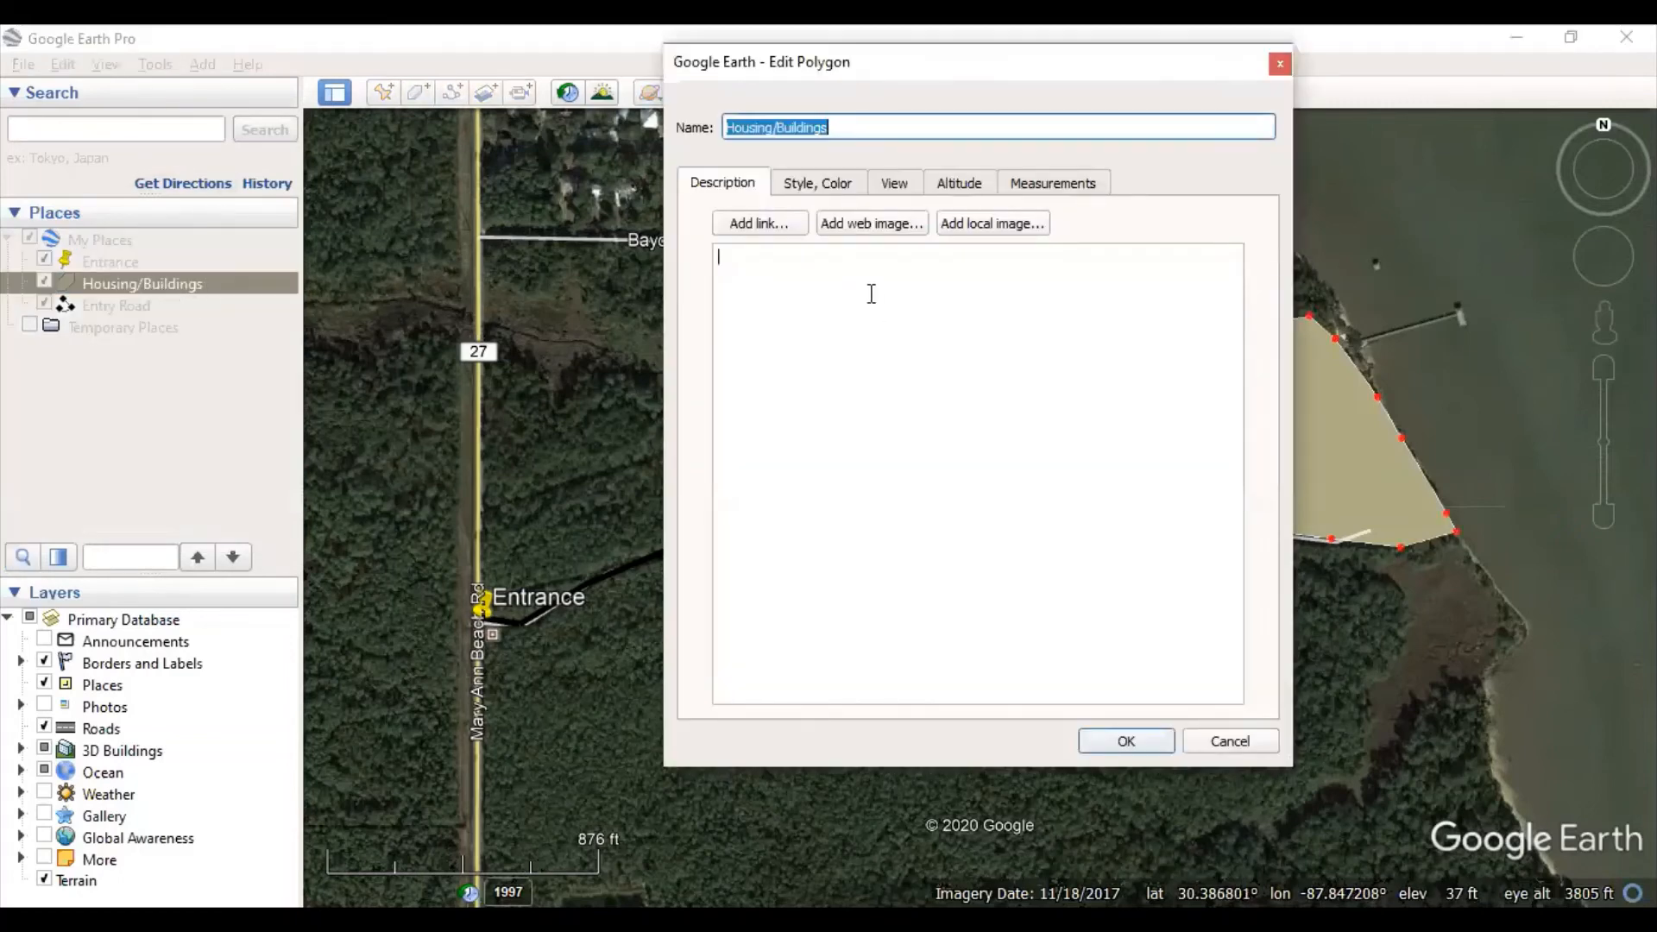
pyautogui.click(815, 186)
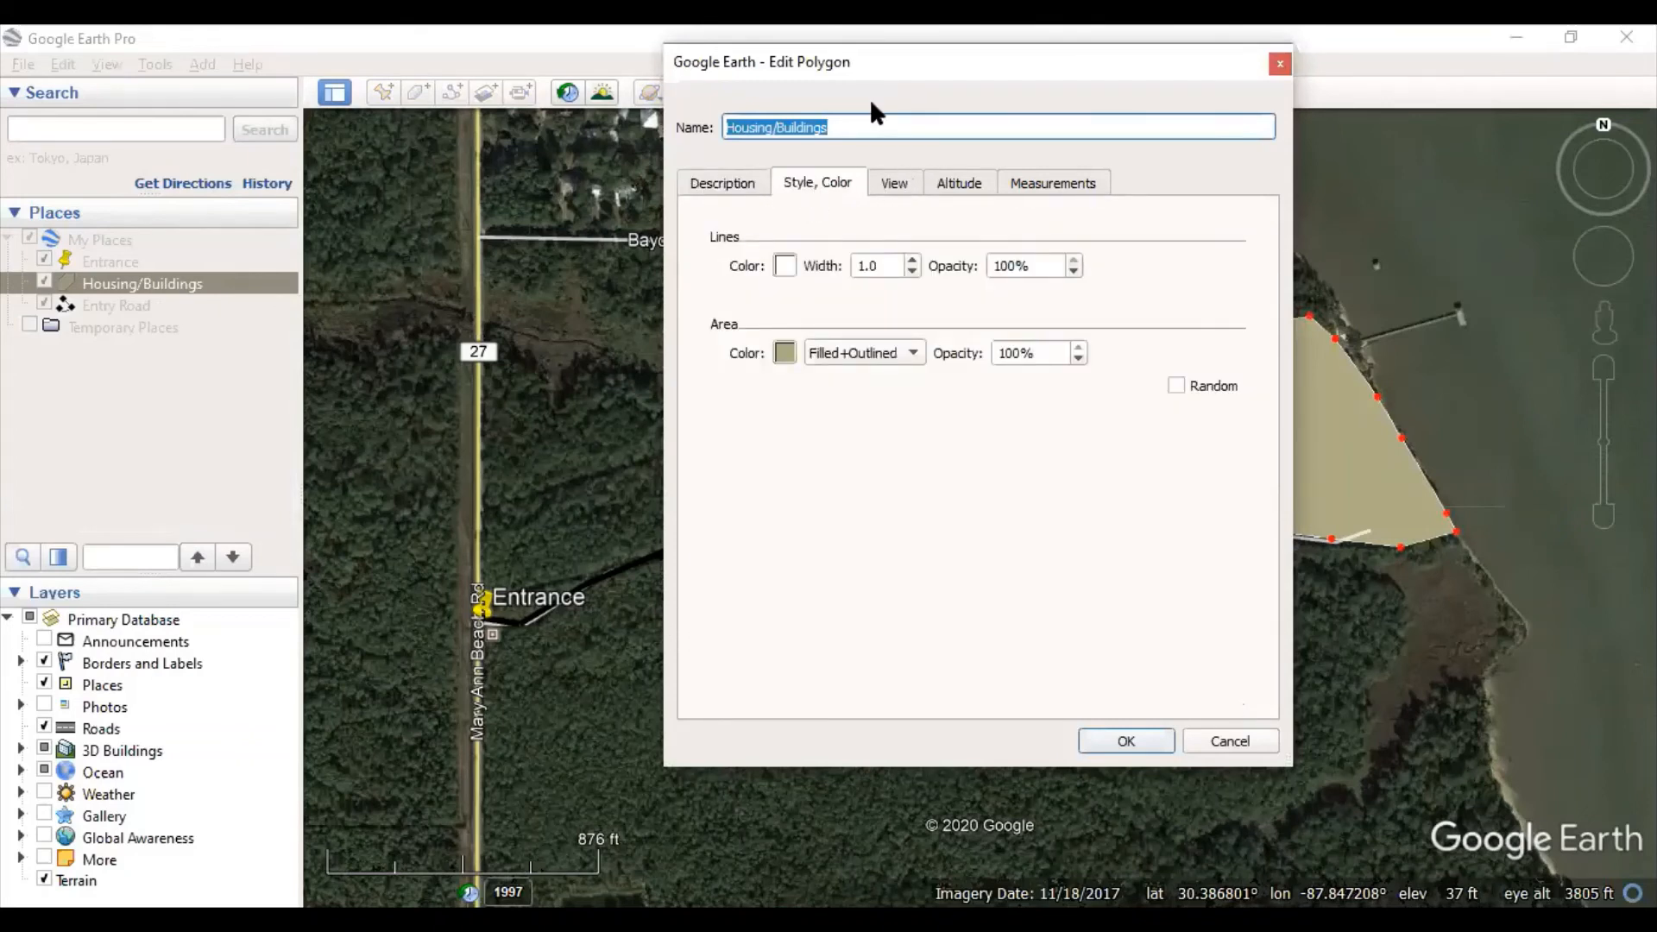
pyautogui.click(880, 360)
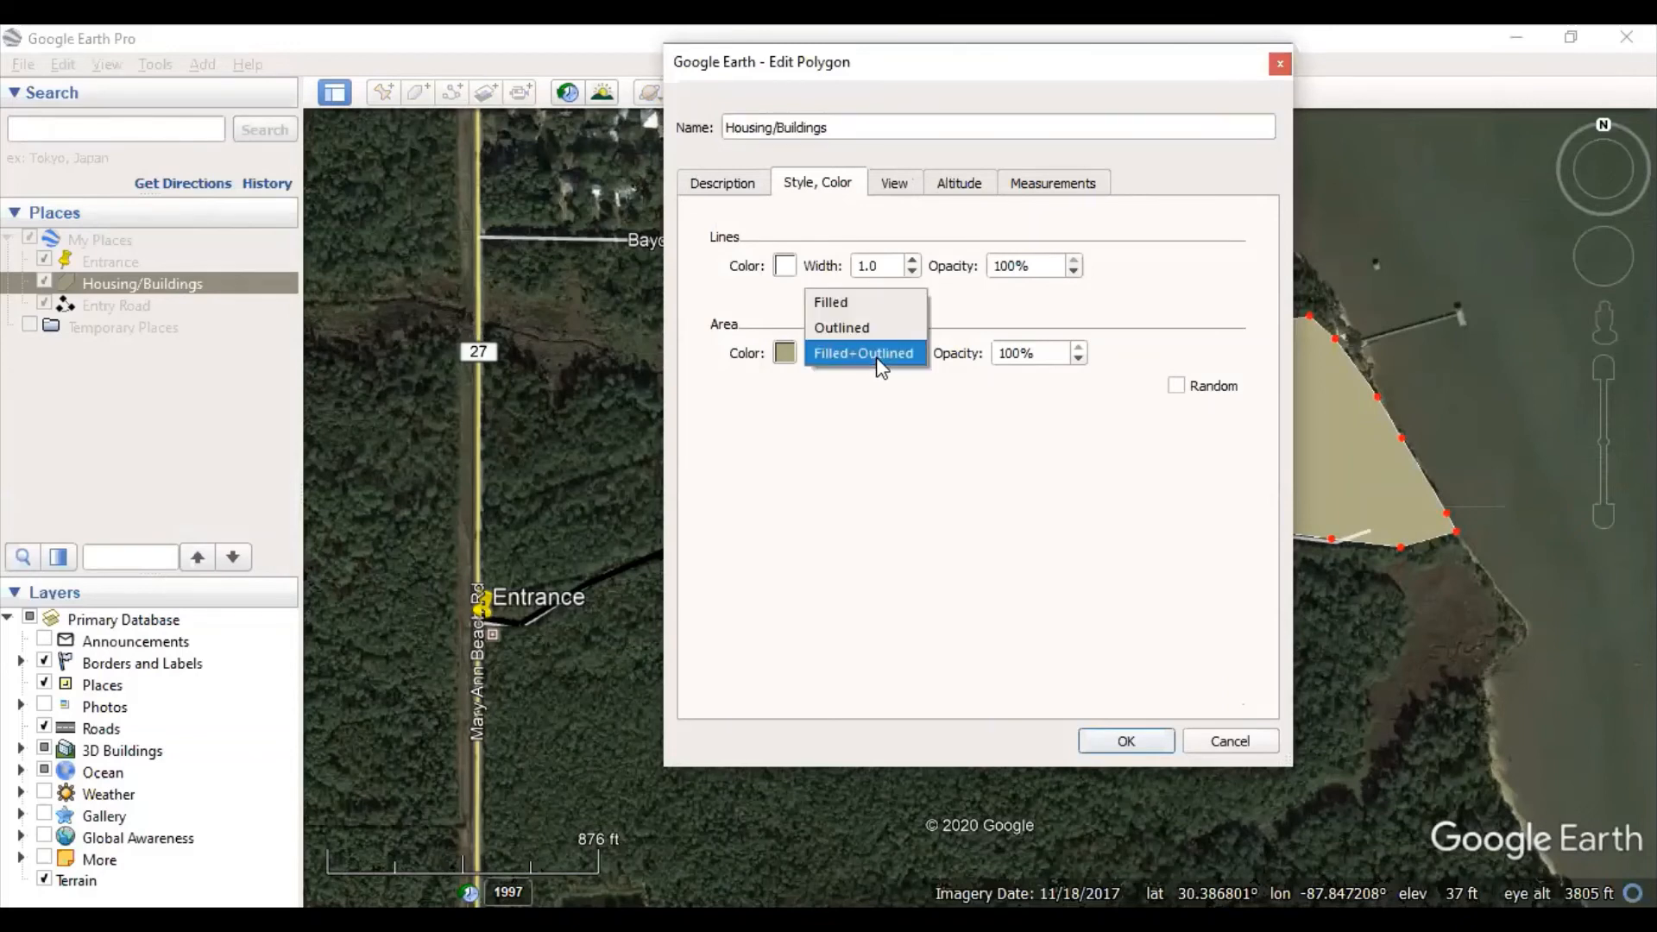
pyautogui.click(899, 333)
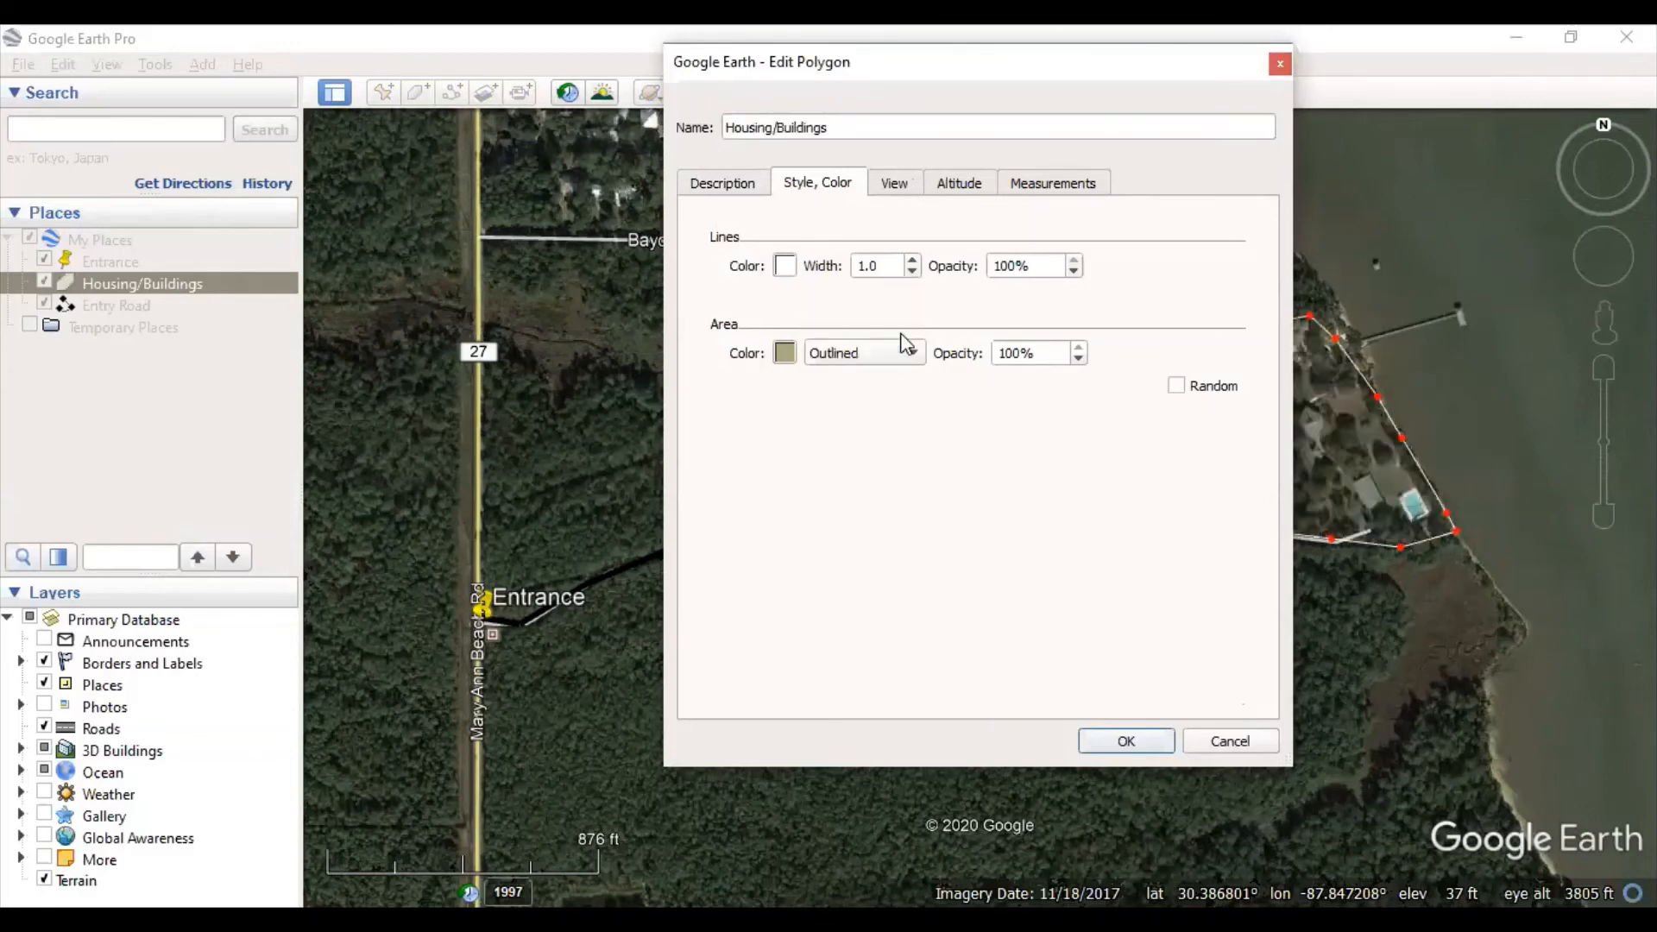
pyautogui.moveTo(1022, 88); pyautogui.dragTo(589, 120)
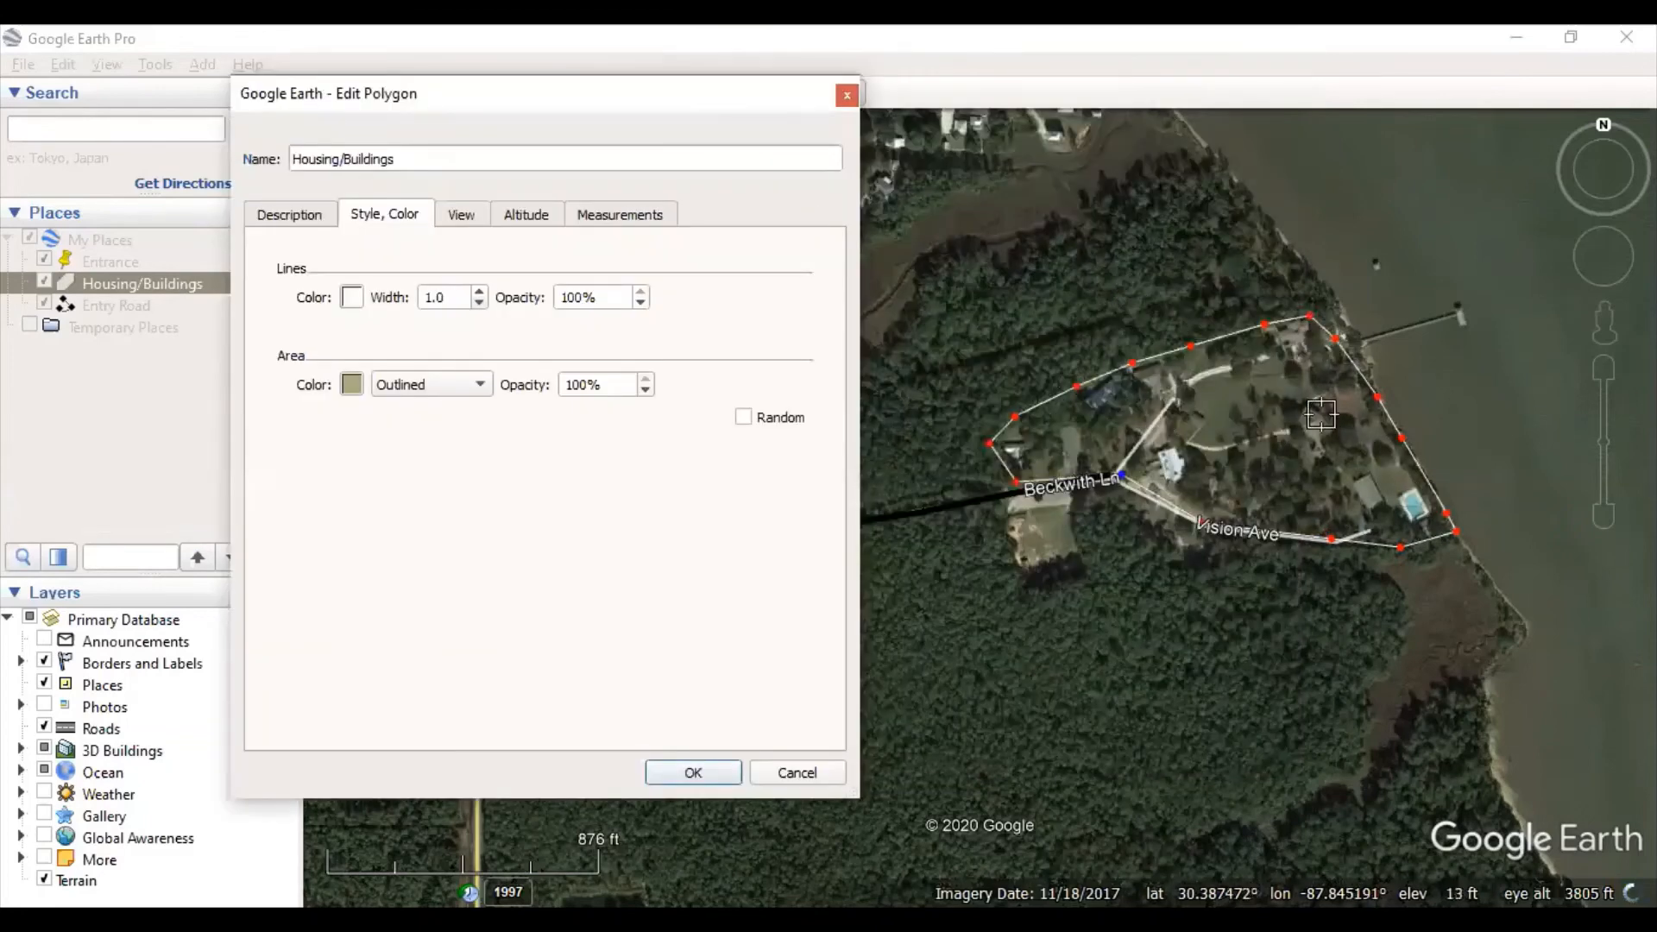
pyautogui.click(422, 386)
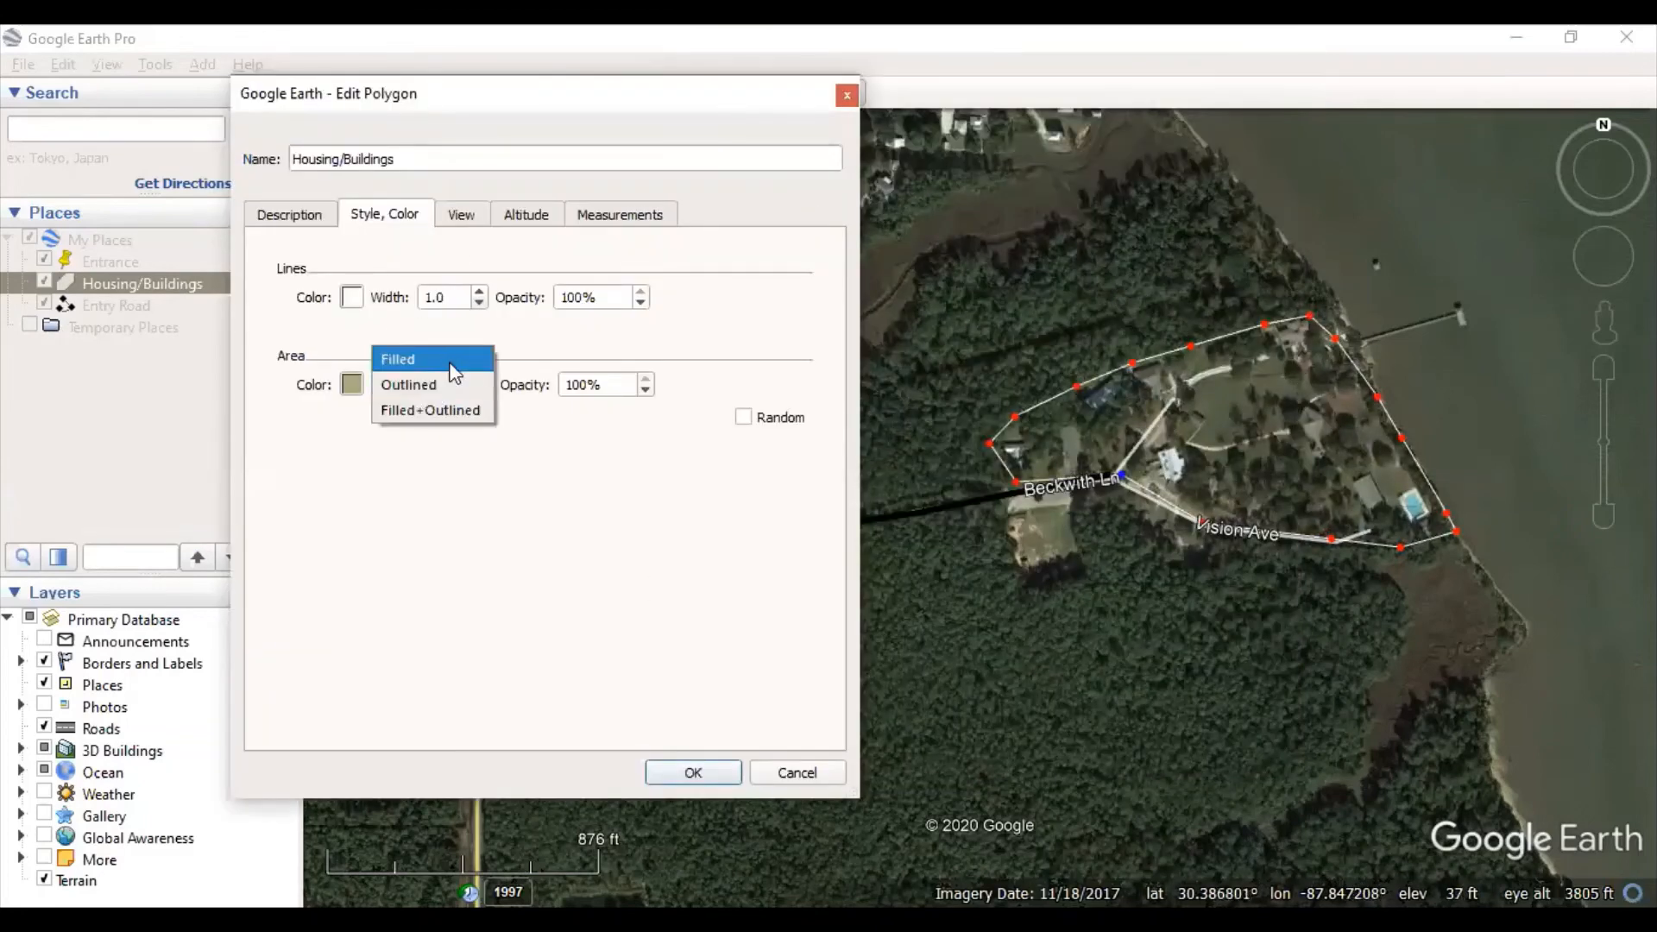
pyautogui.click(444, 357)
pyautogui.click(419, 384)
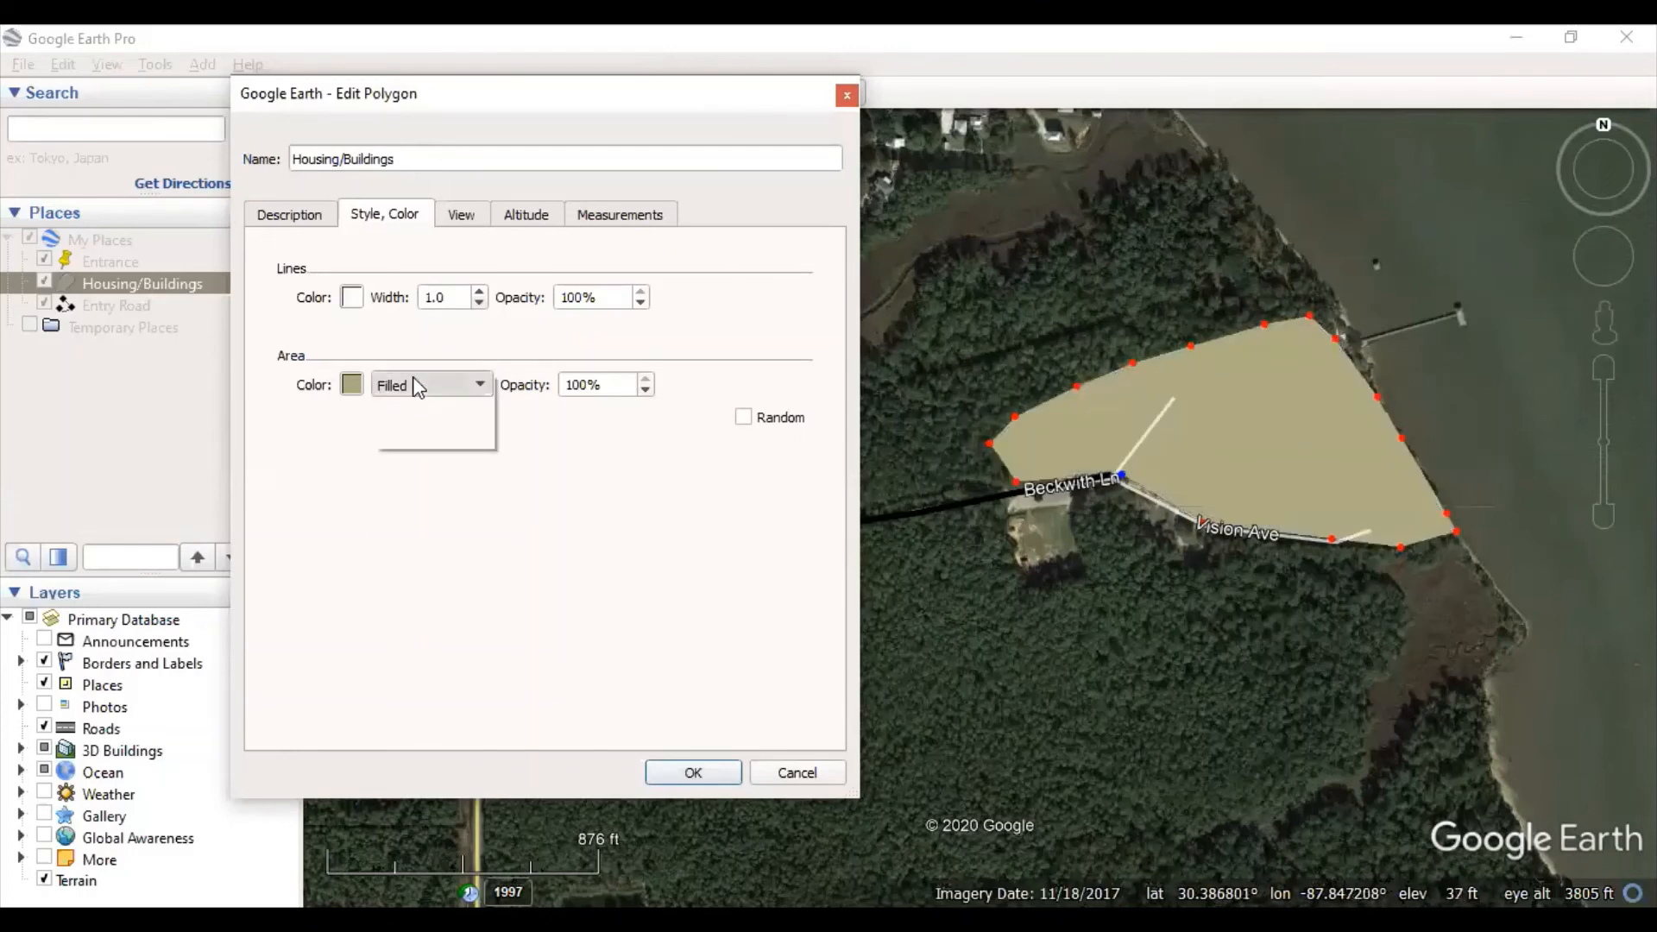
pyautogui.click(419, 408)
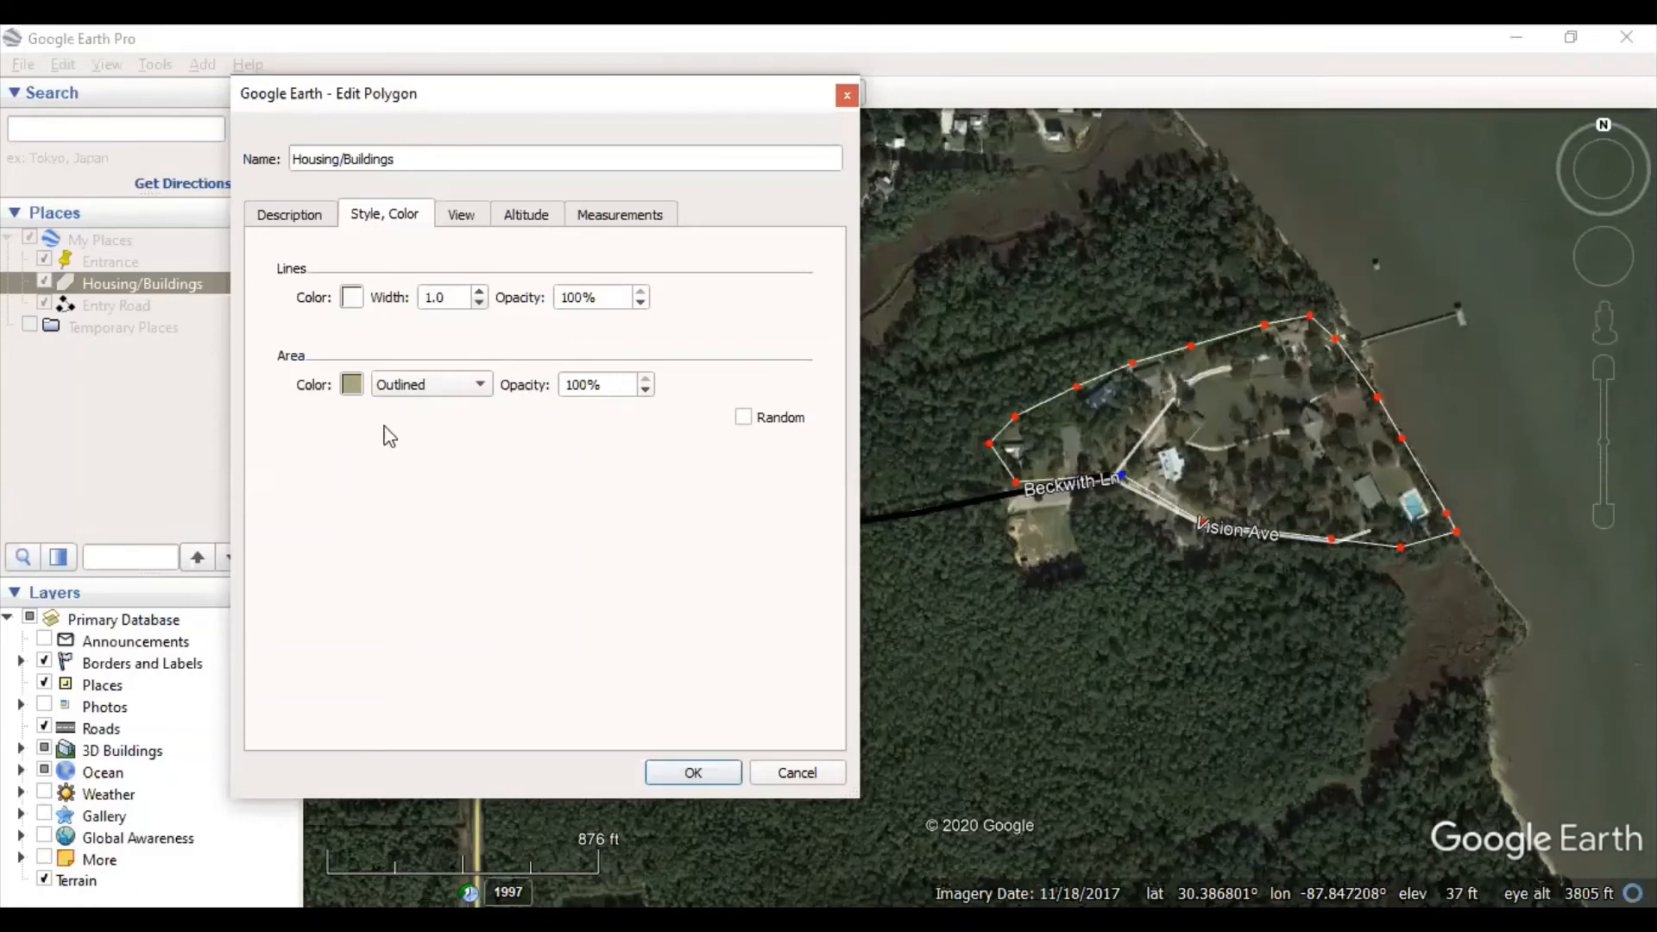
# - Set the polygon area to Filled+Outlined with 50% opacity and apply it
pyautogui.click(645, 390)
pyautogui.click(645, 390)
pyautogui.click(645, 390)
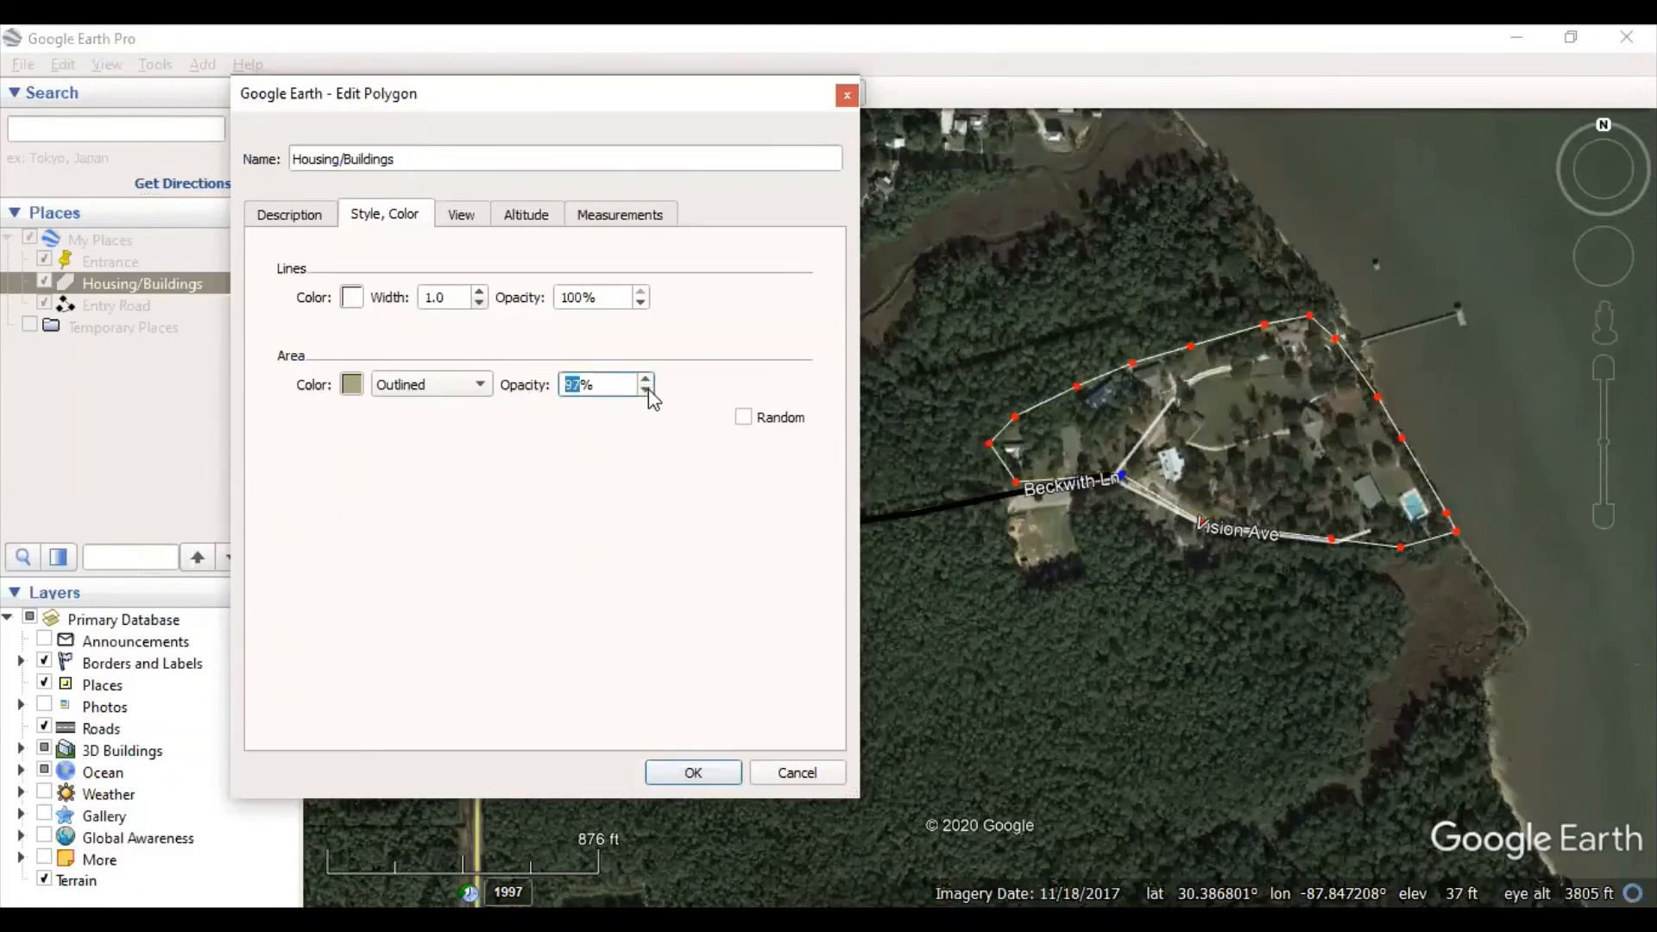
pyautogui.click(647, 390)
pyautogui.click(647, 390)
pyautogui.click(646, 390)
pyautogui.click(430, 384)
pyautogui.click(432, 406)
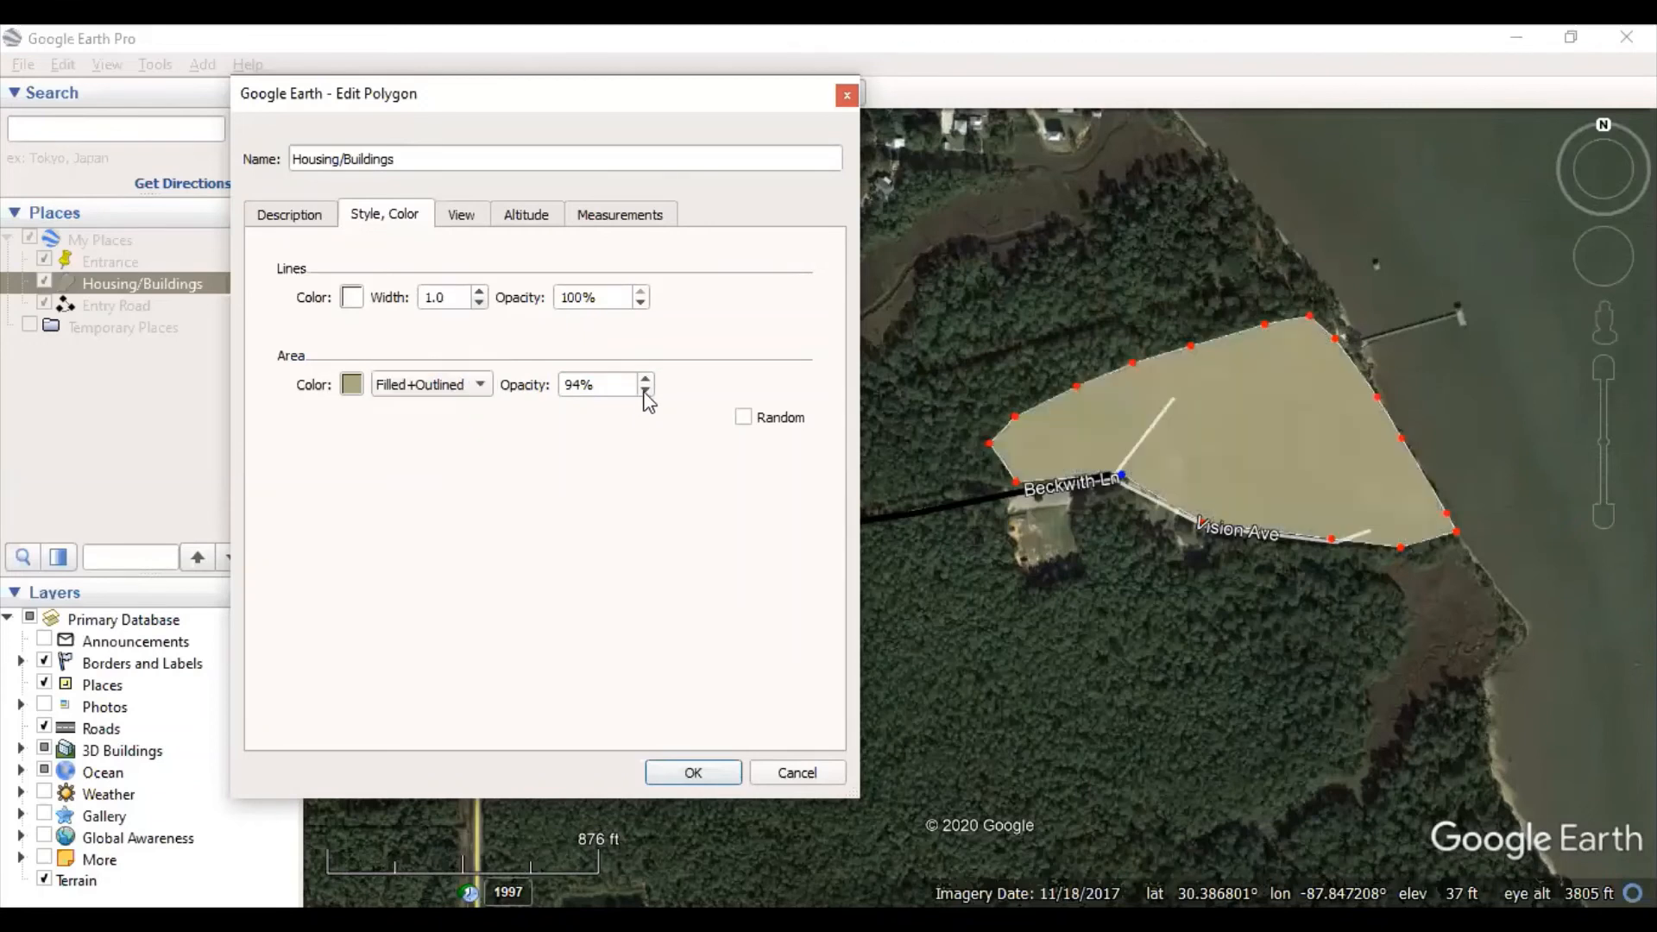
pyautogui.click(646, 390)
pyautogui.click(646, 390)
pyautogui.click(645, 390)
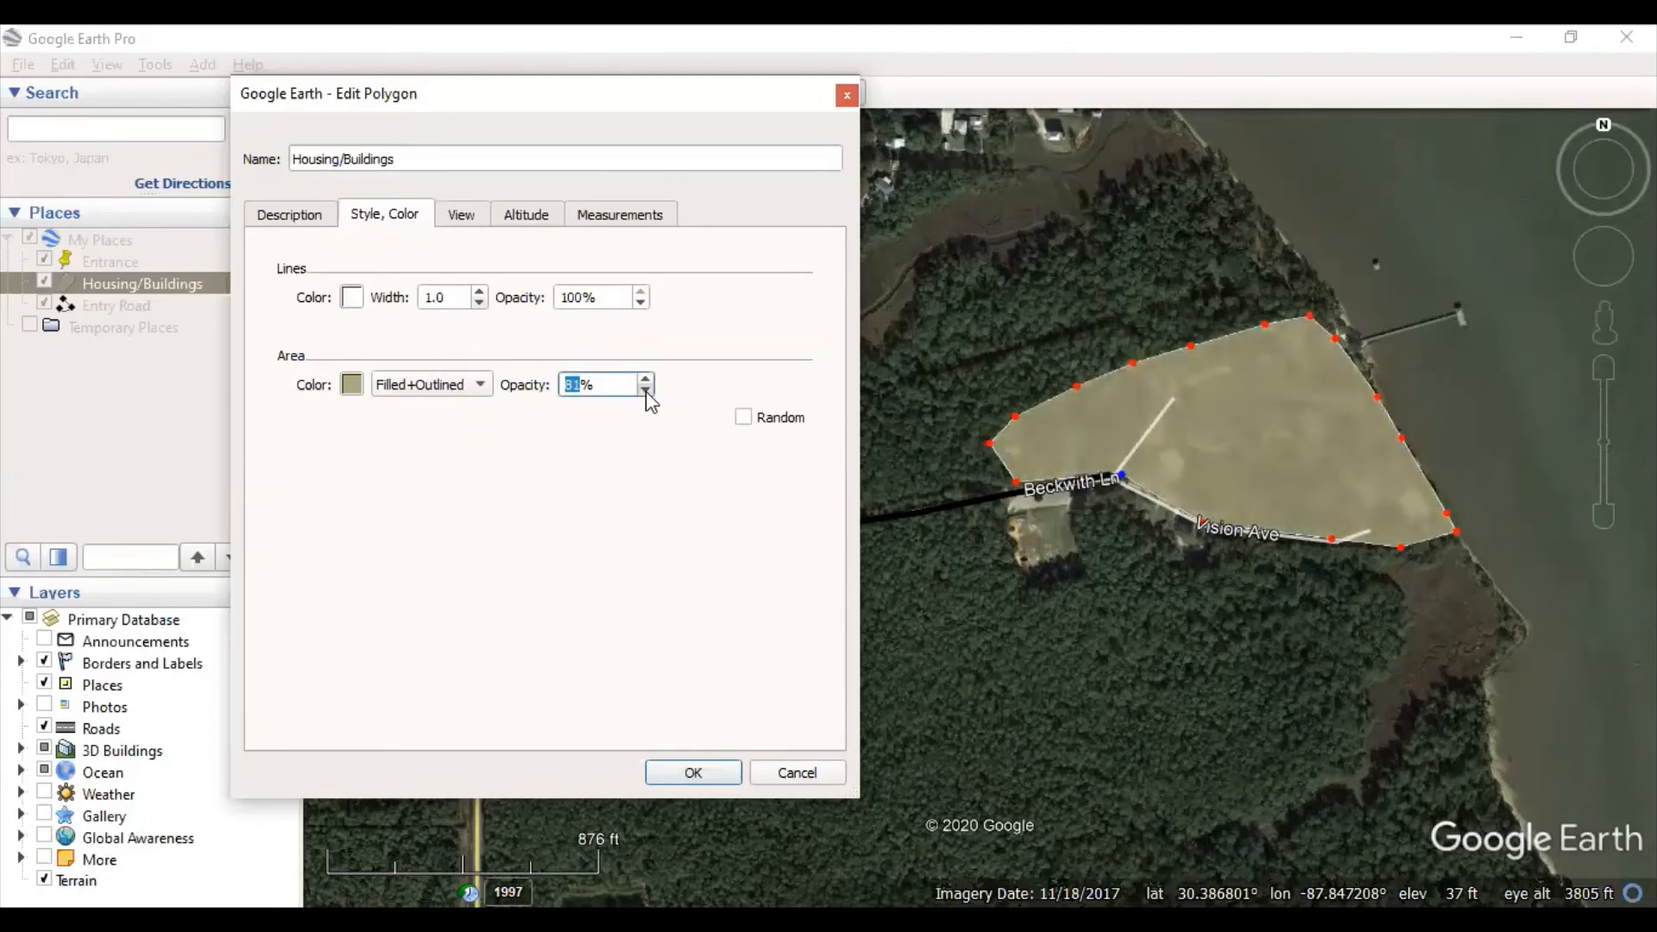
pyautogui.click(646, 390)
pyautogui.click(647, 390)
pyautogui.click(645, 390)
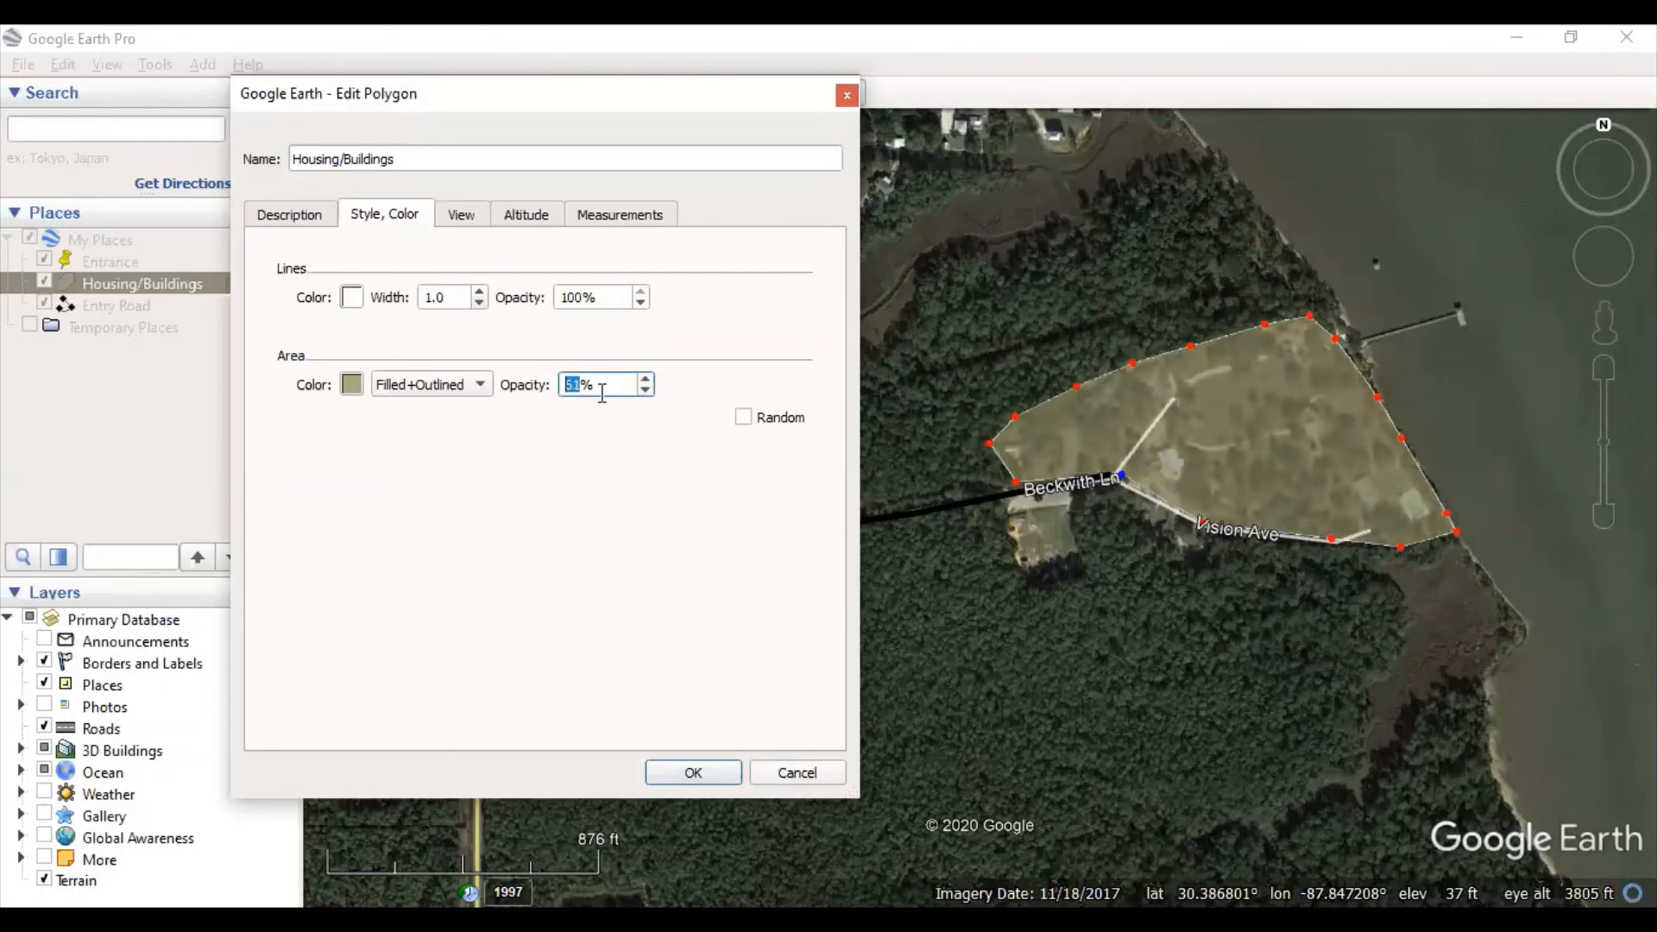
pyautogui.moveTo(601, 393); pyautogui.dragTo(463, 392)
pyautogui.write('50')
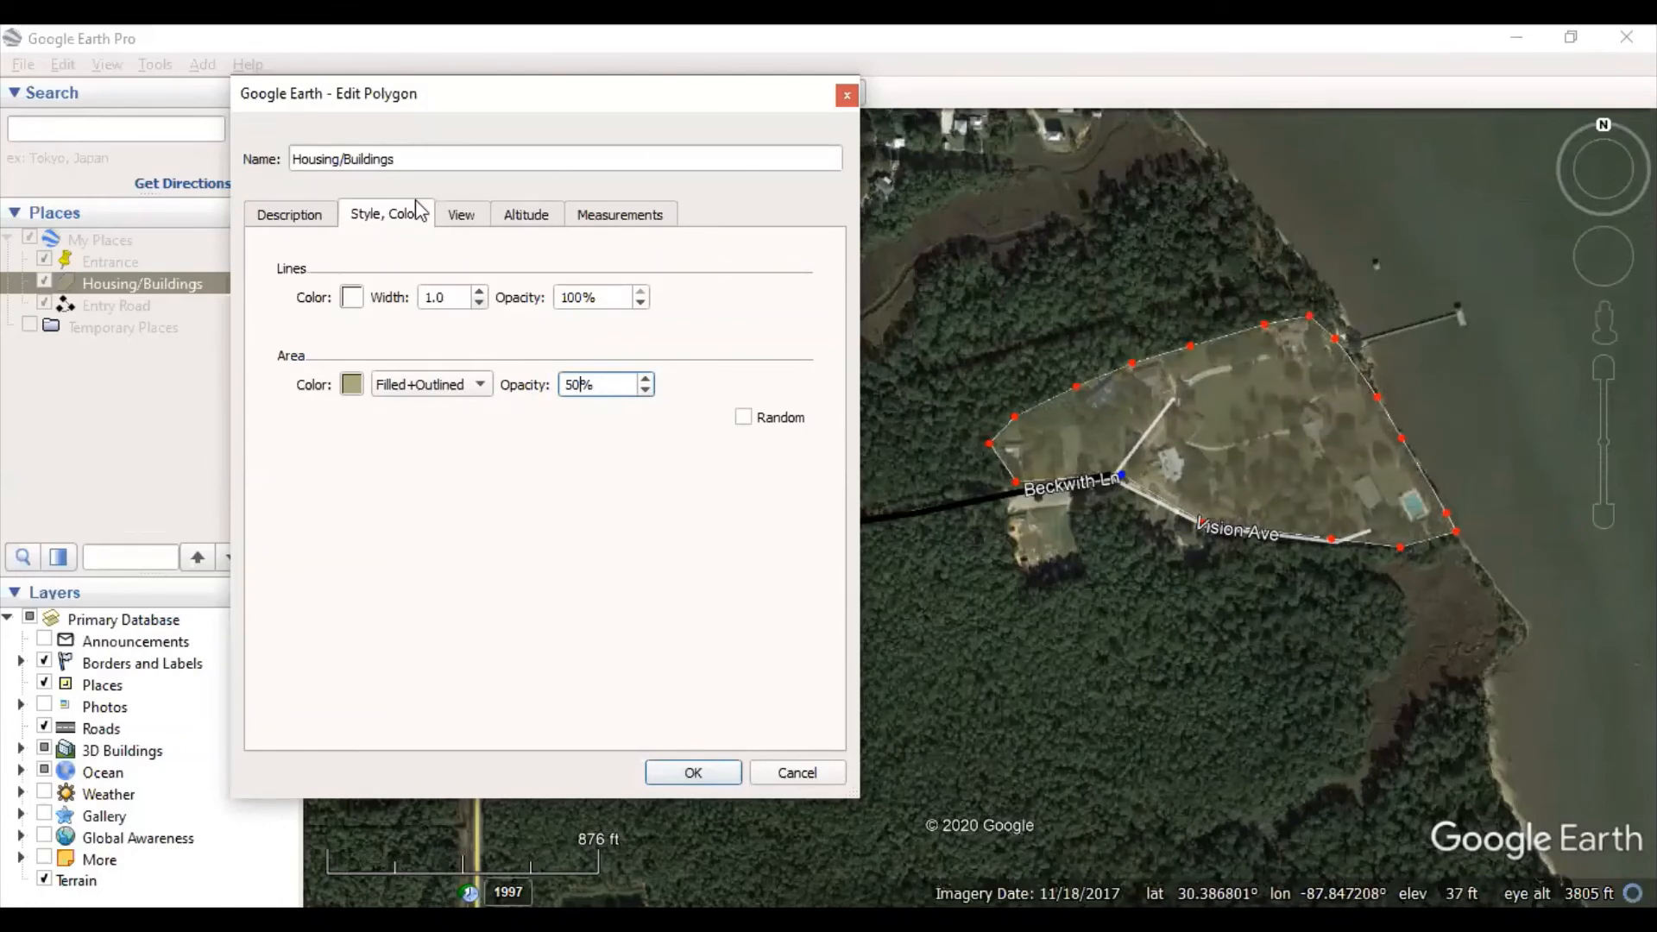
pyautogui.click(693, 772)
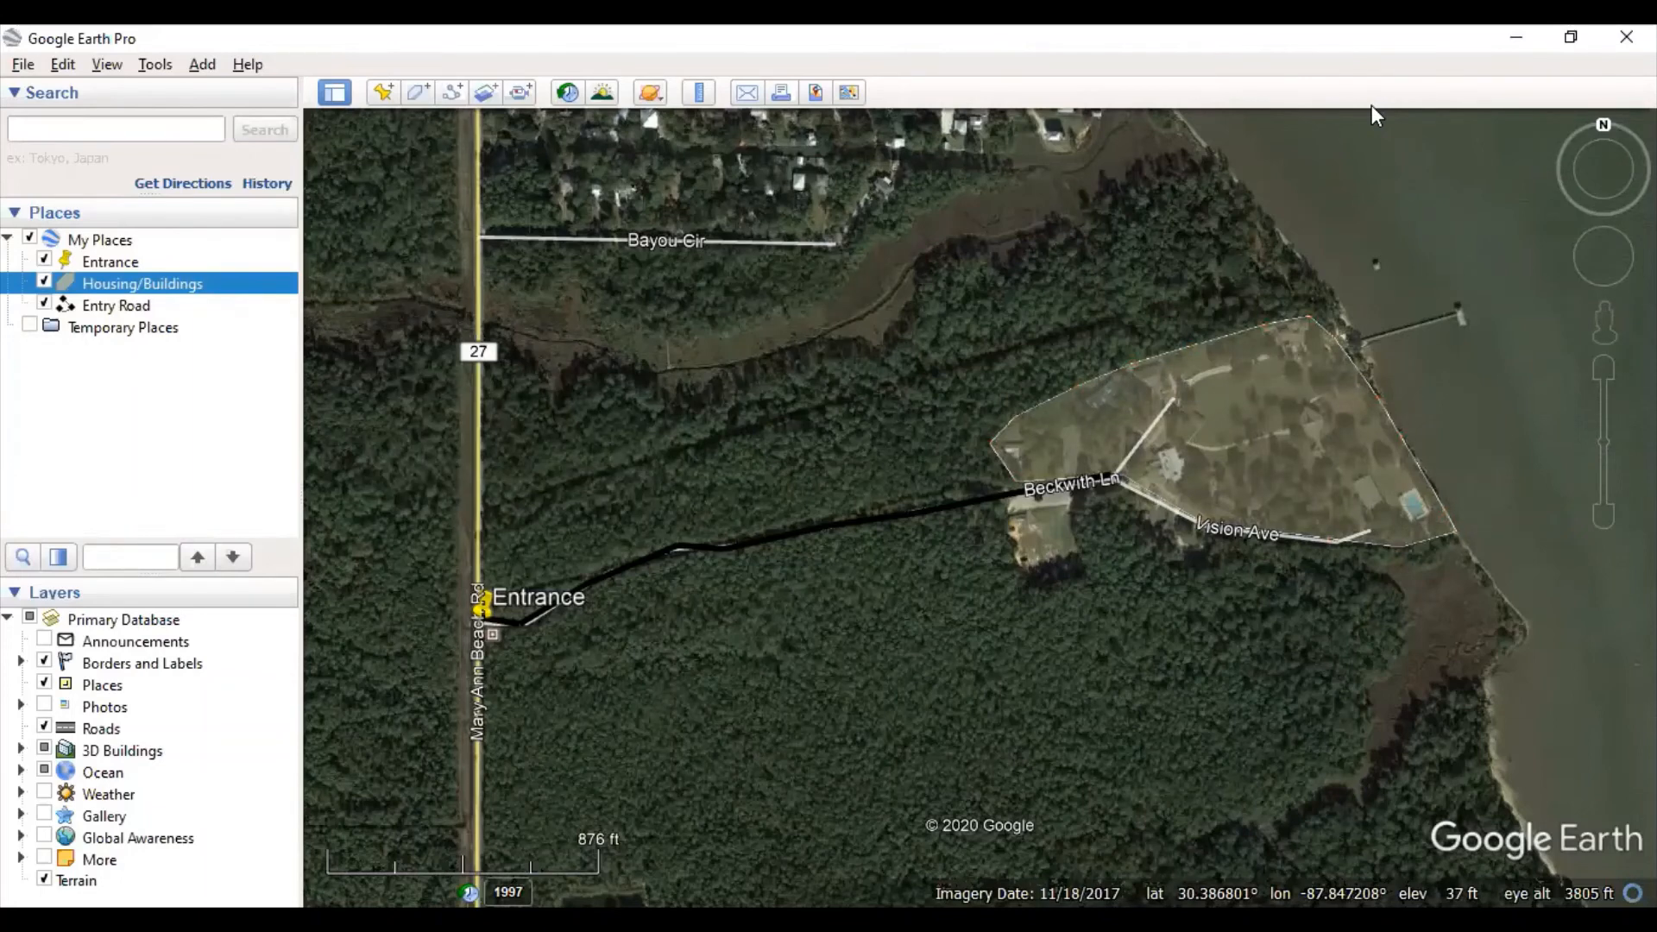
# - Start a map image with overlays and frame Camp Beckwith and its entrance road in the view
pyautogui.click(813, 93)
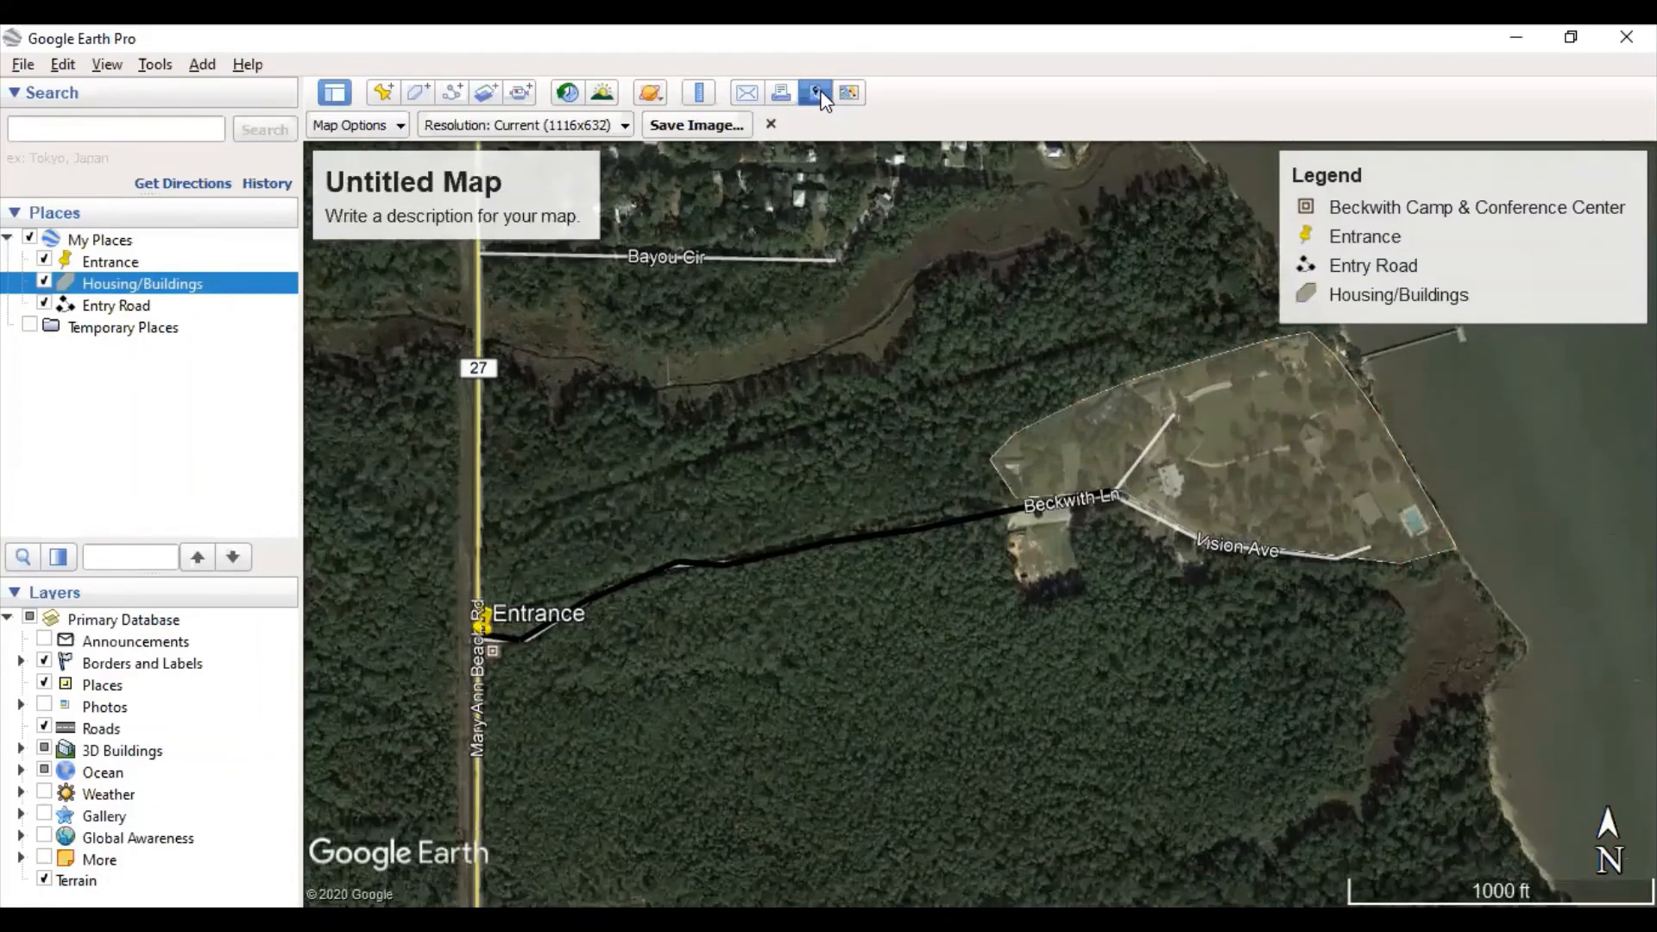
pyautogui.moveTo(984, 639); pyautogui.dragTo(1023, 711)
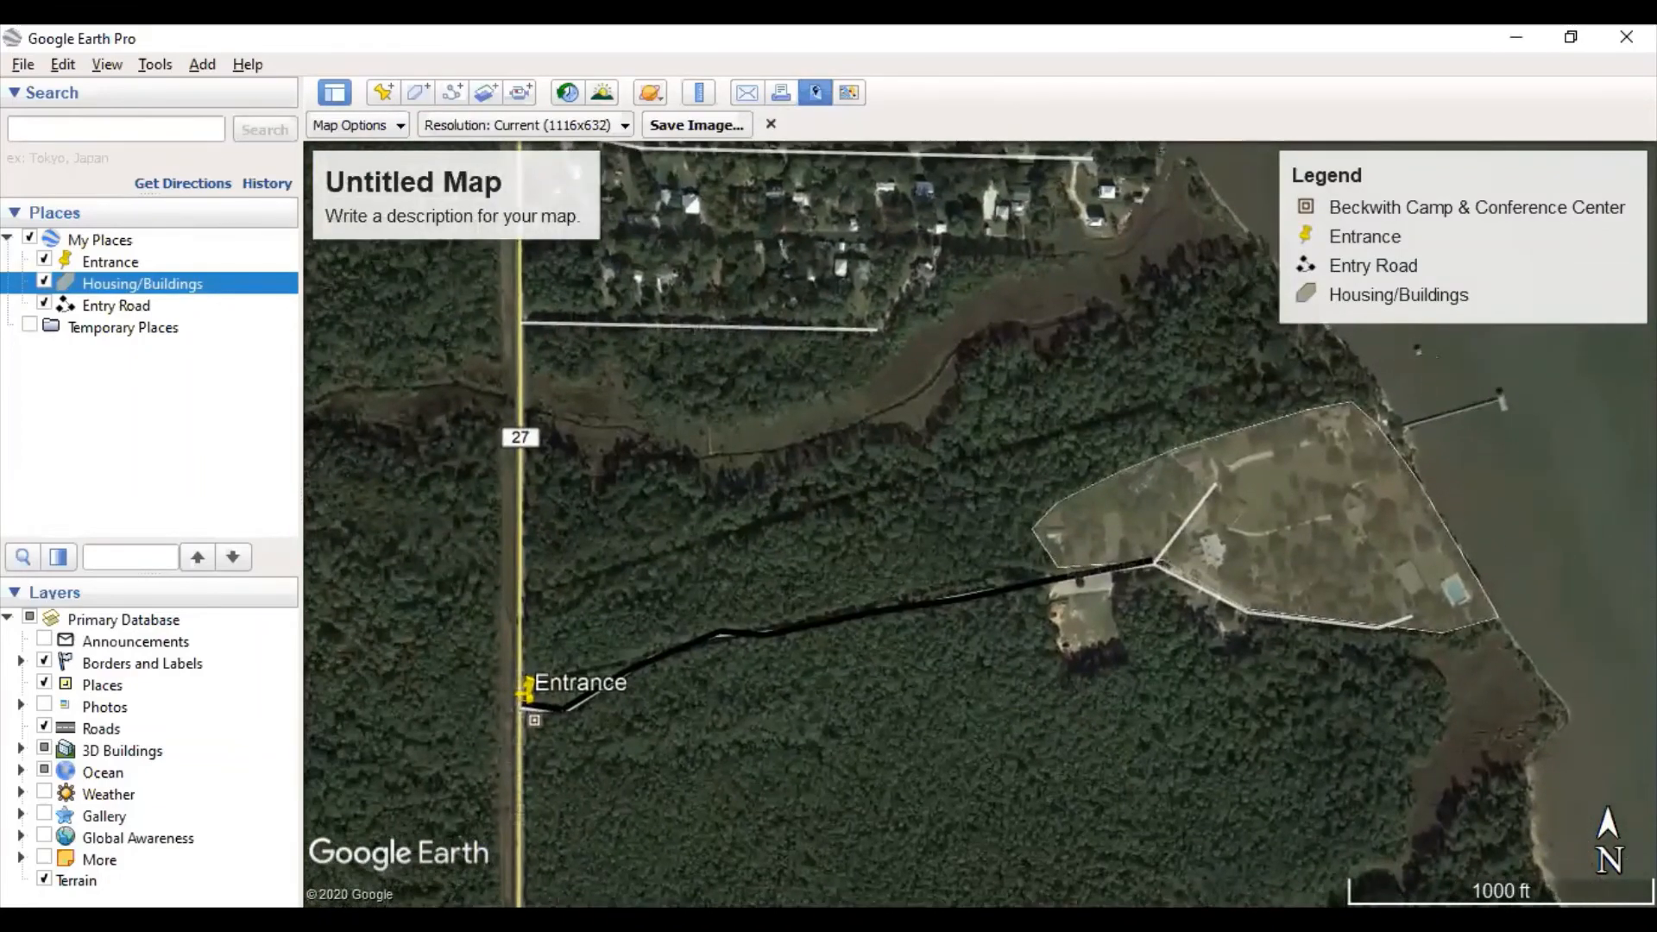
pyautogui.moveTo(989, 445); pyautogui.dragTo(897, 435)
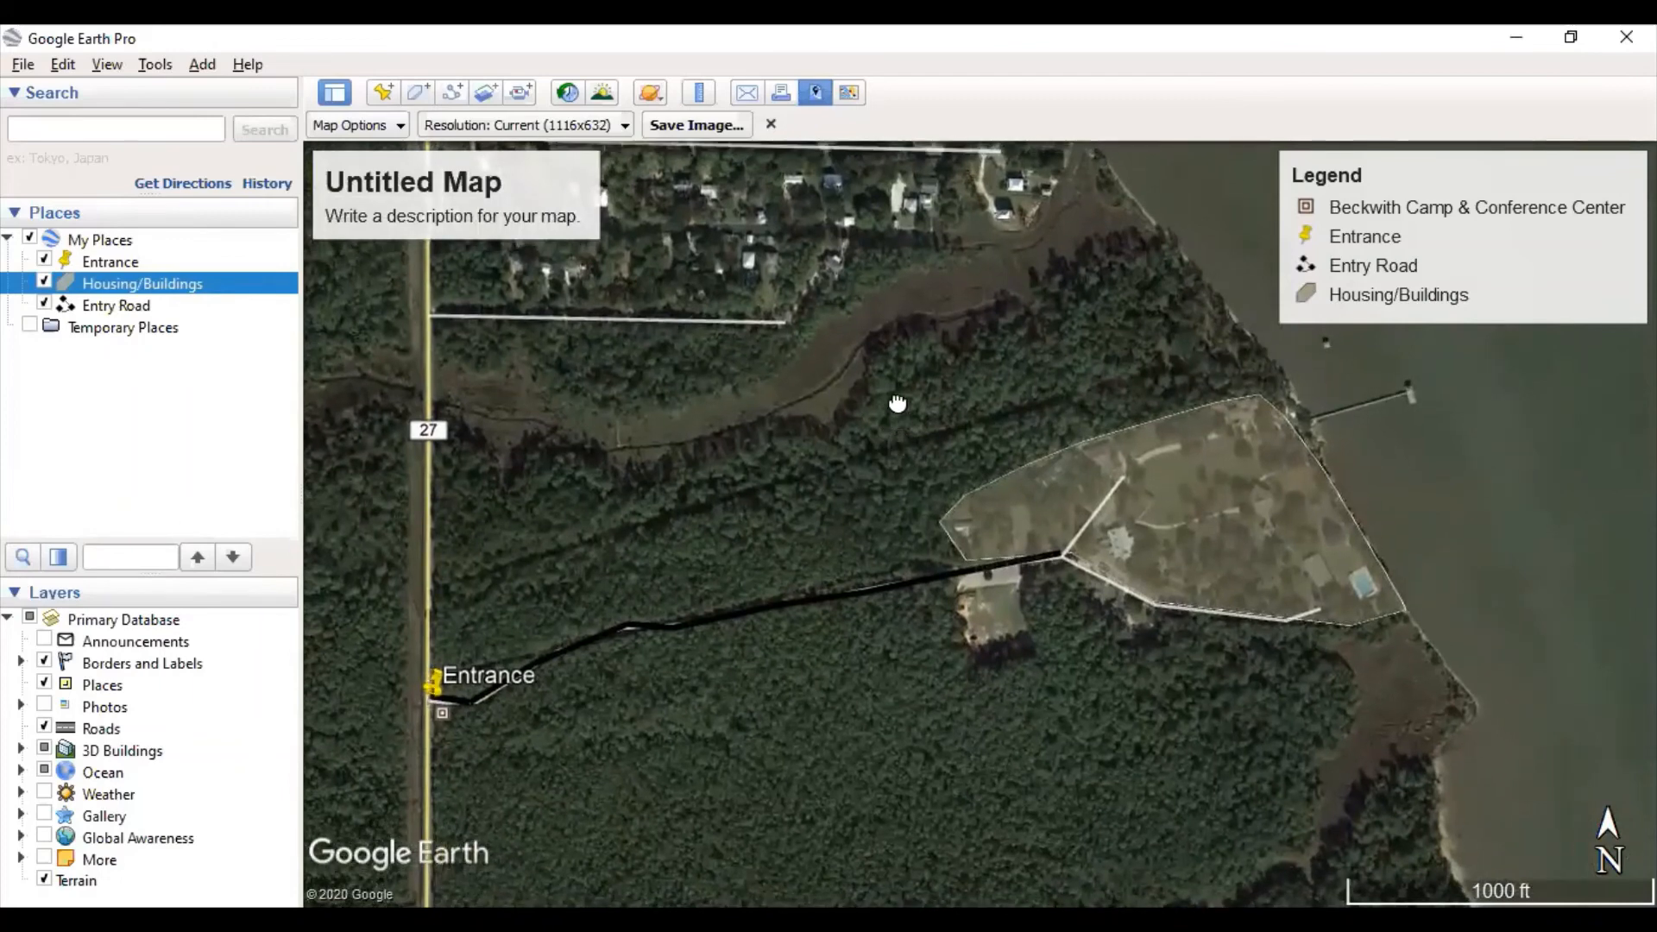
pyautogui.scroll(-2, 897, 403)
pyautogui.scroll(-2, 880, 429)
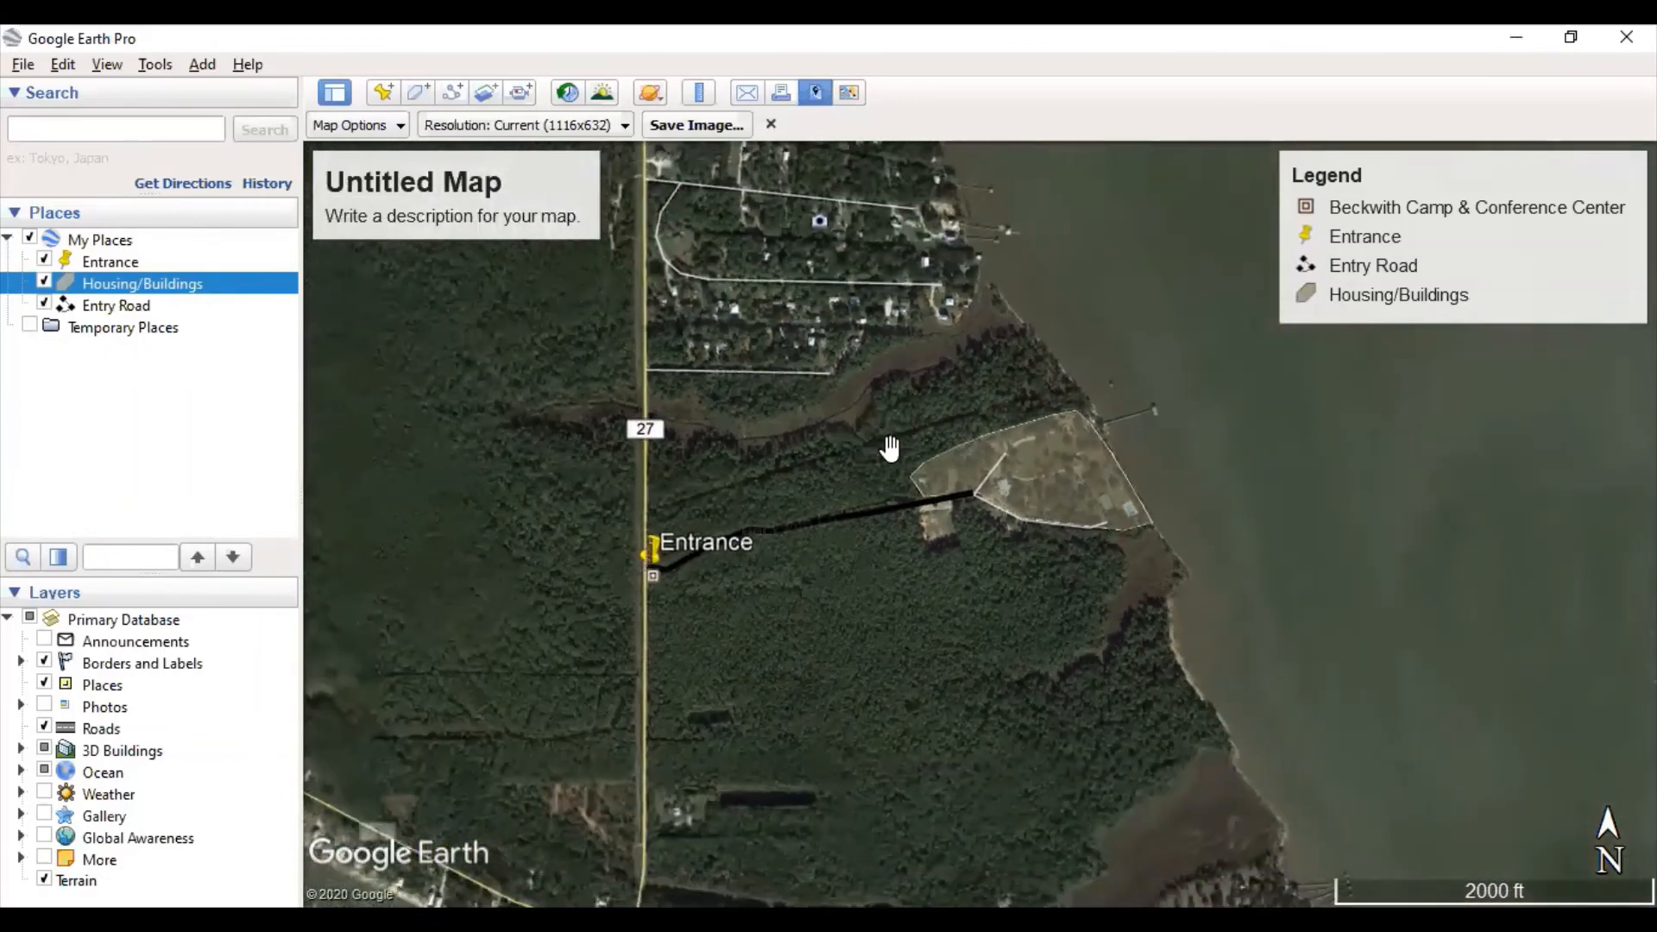
pyautogui.scroll(-2, 889, 448)
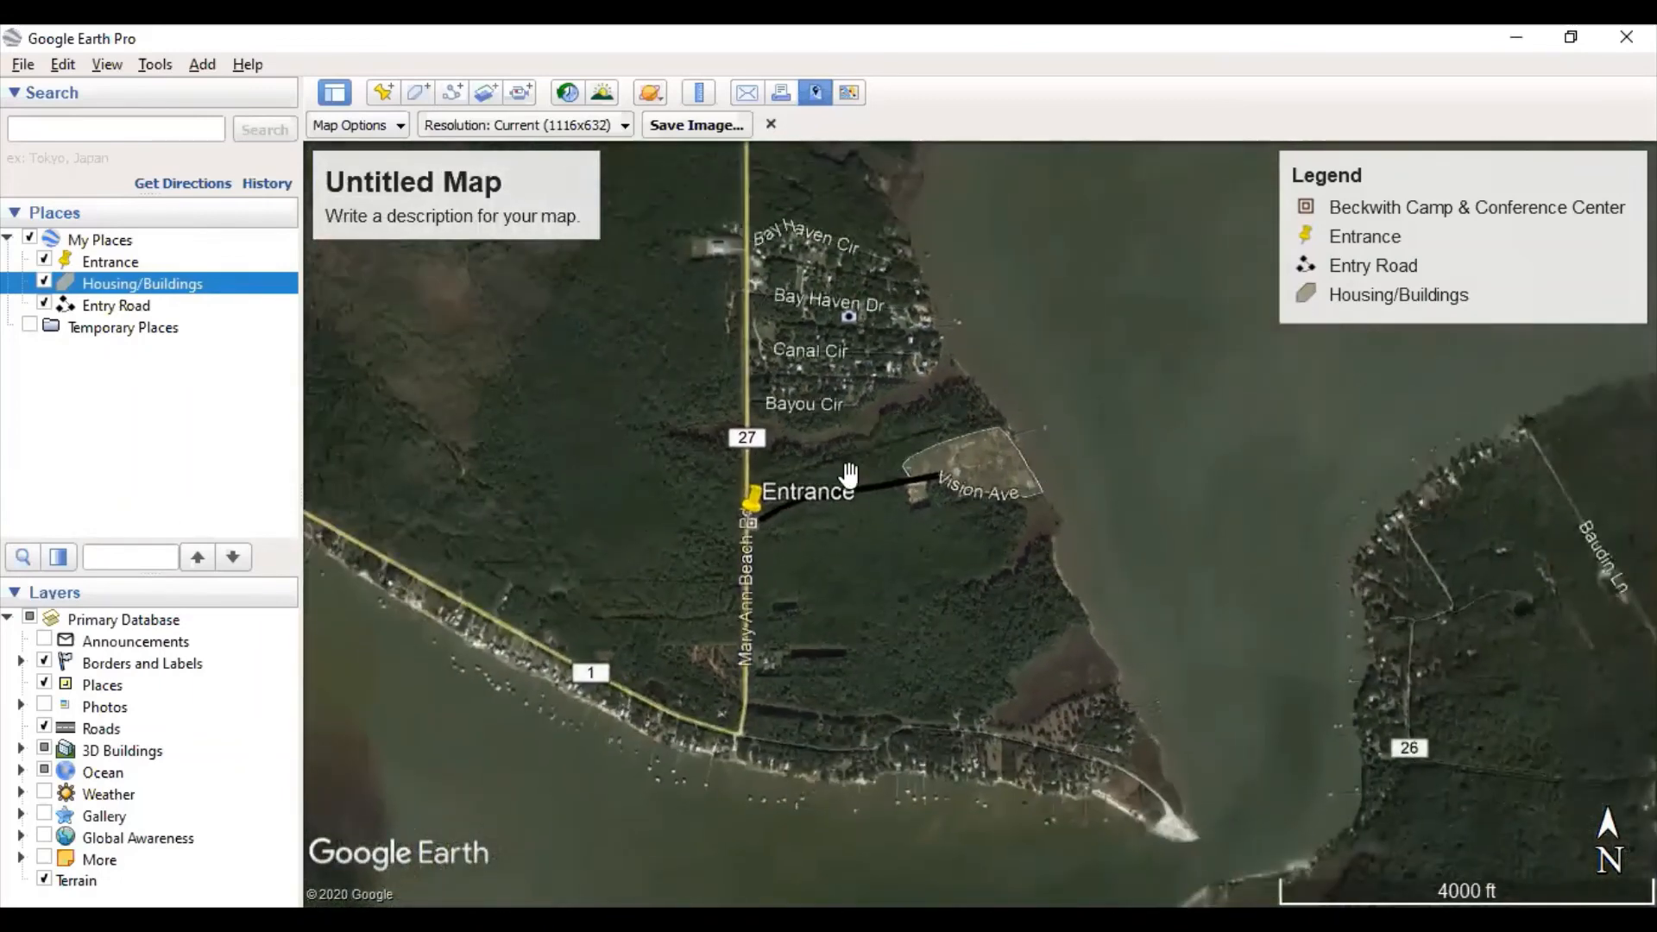
pyautogui.scroll(4, 845, 474)
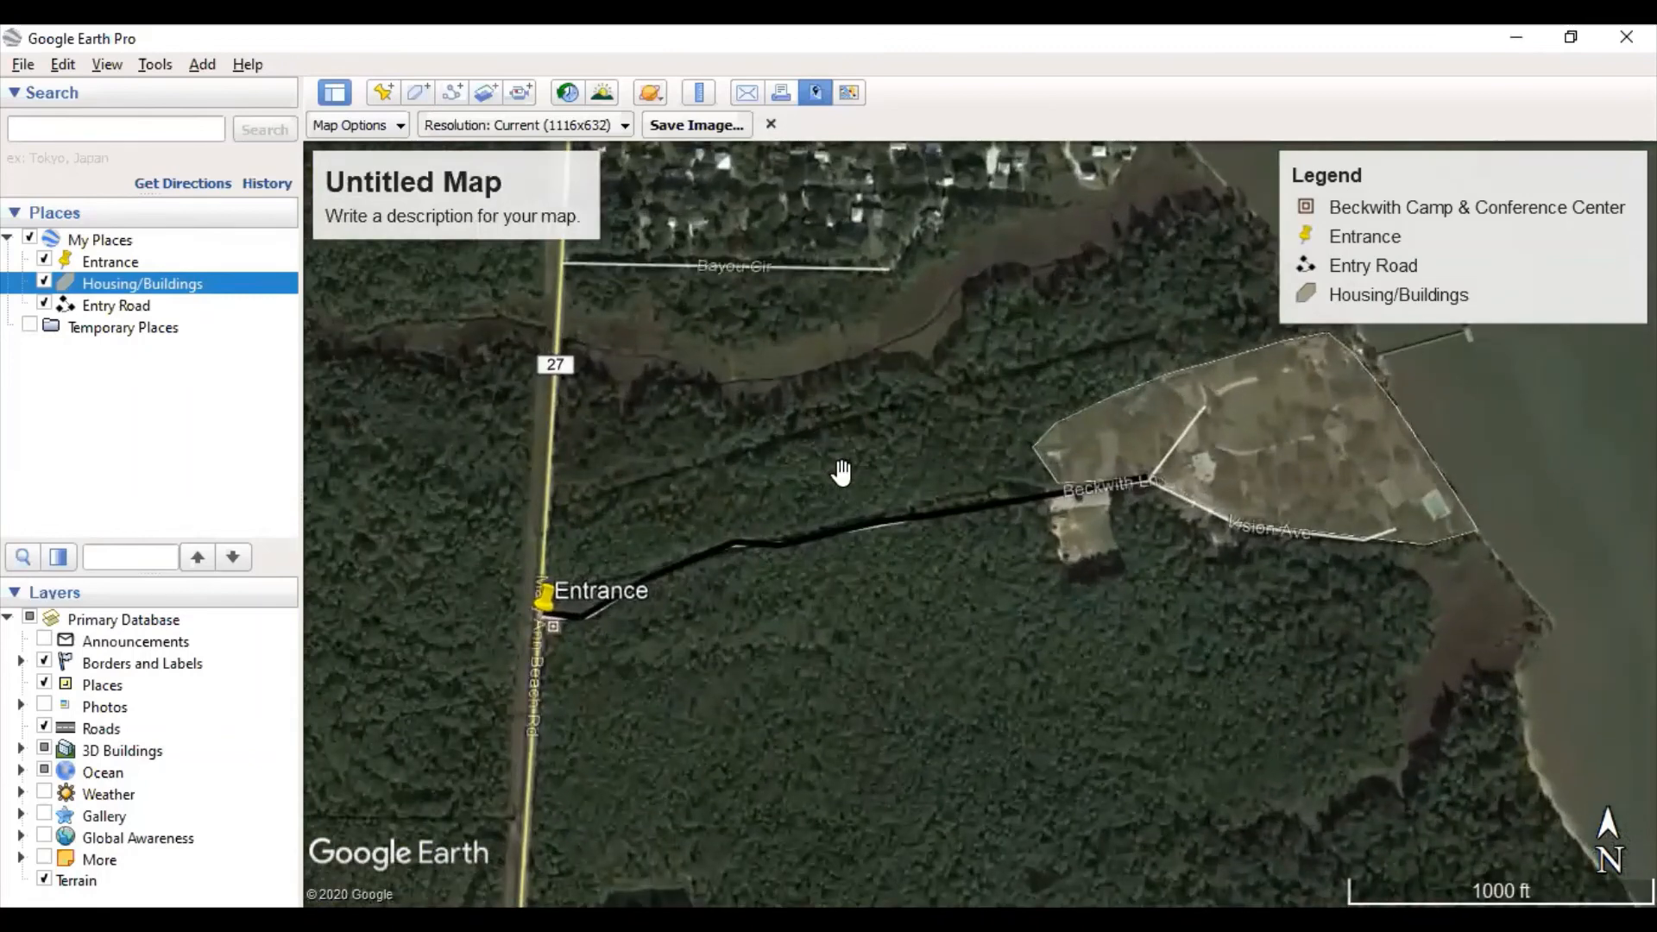
pyautogui.scroll(1, 837, 470)
pyautogui.scroll(1, 794, 481)
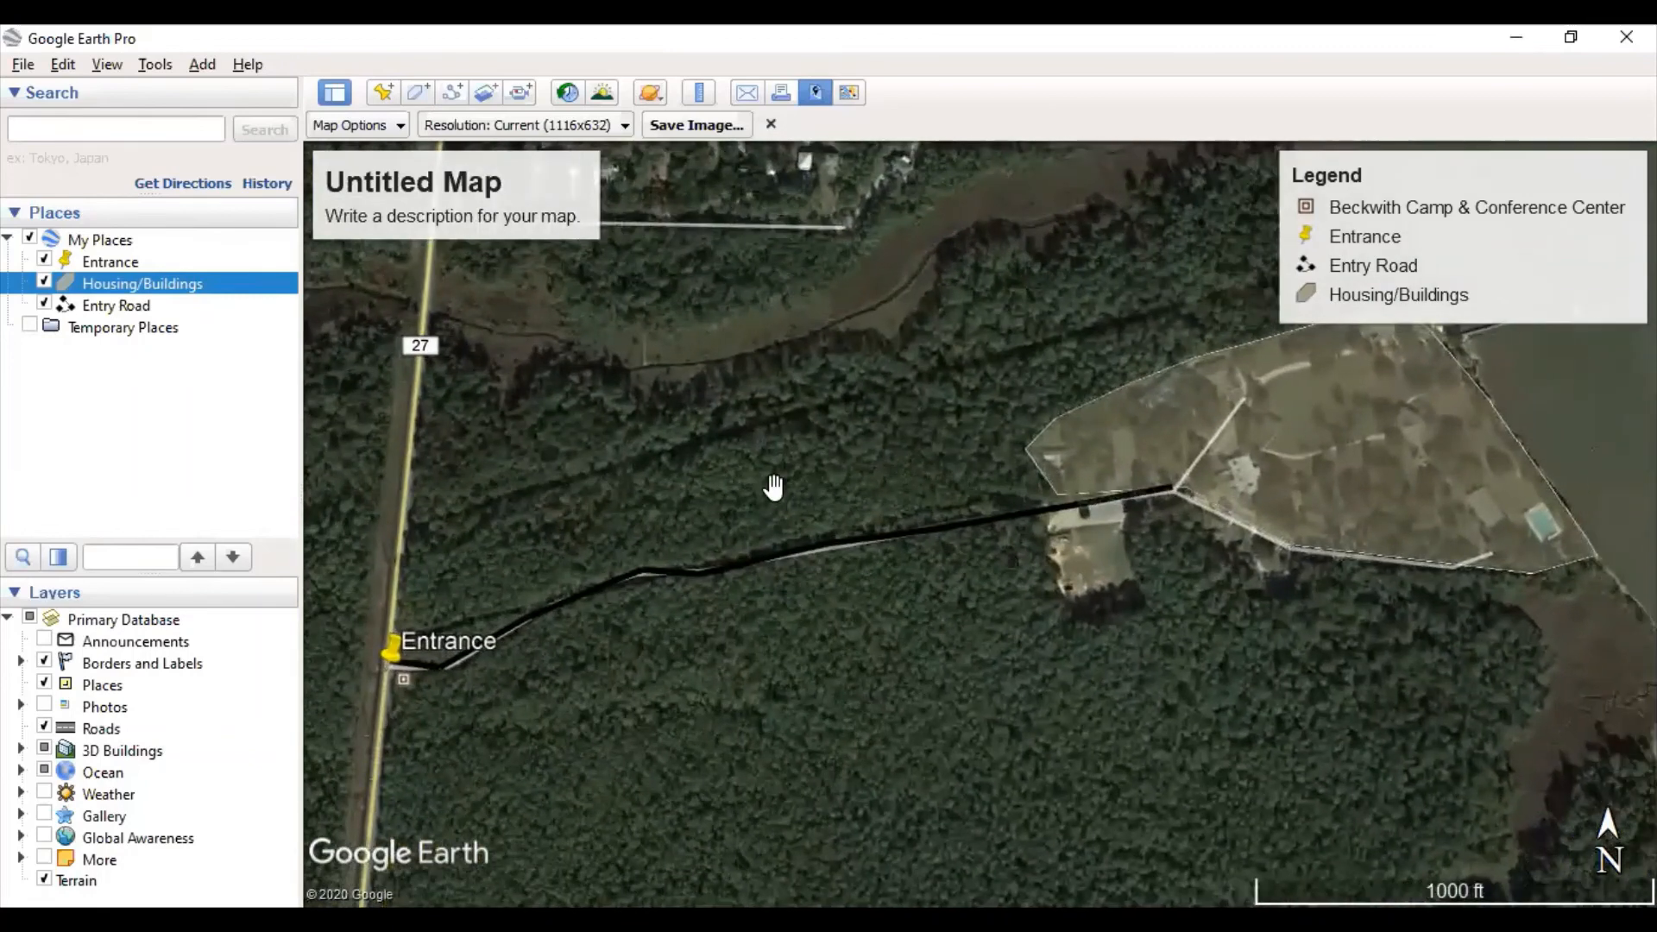
pyautogui.scroll(-1, 773, 487)
pyautogui.moveTo(788, 481); pyautogui.dragTo(865, 617)
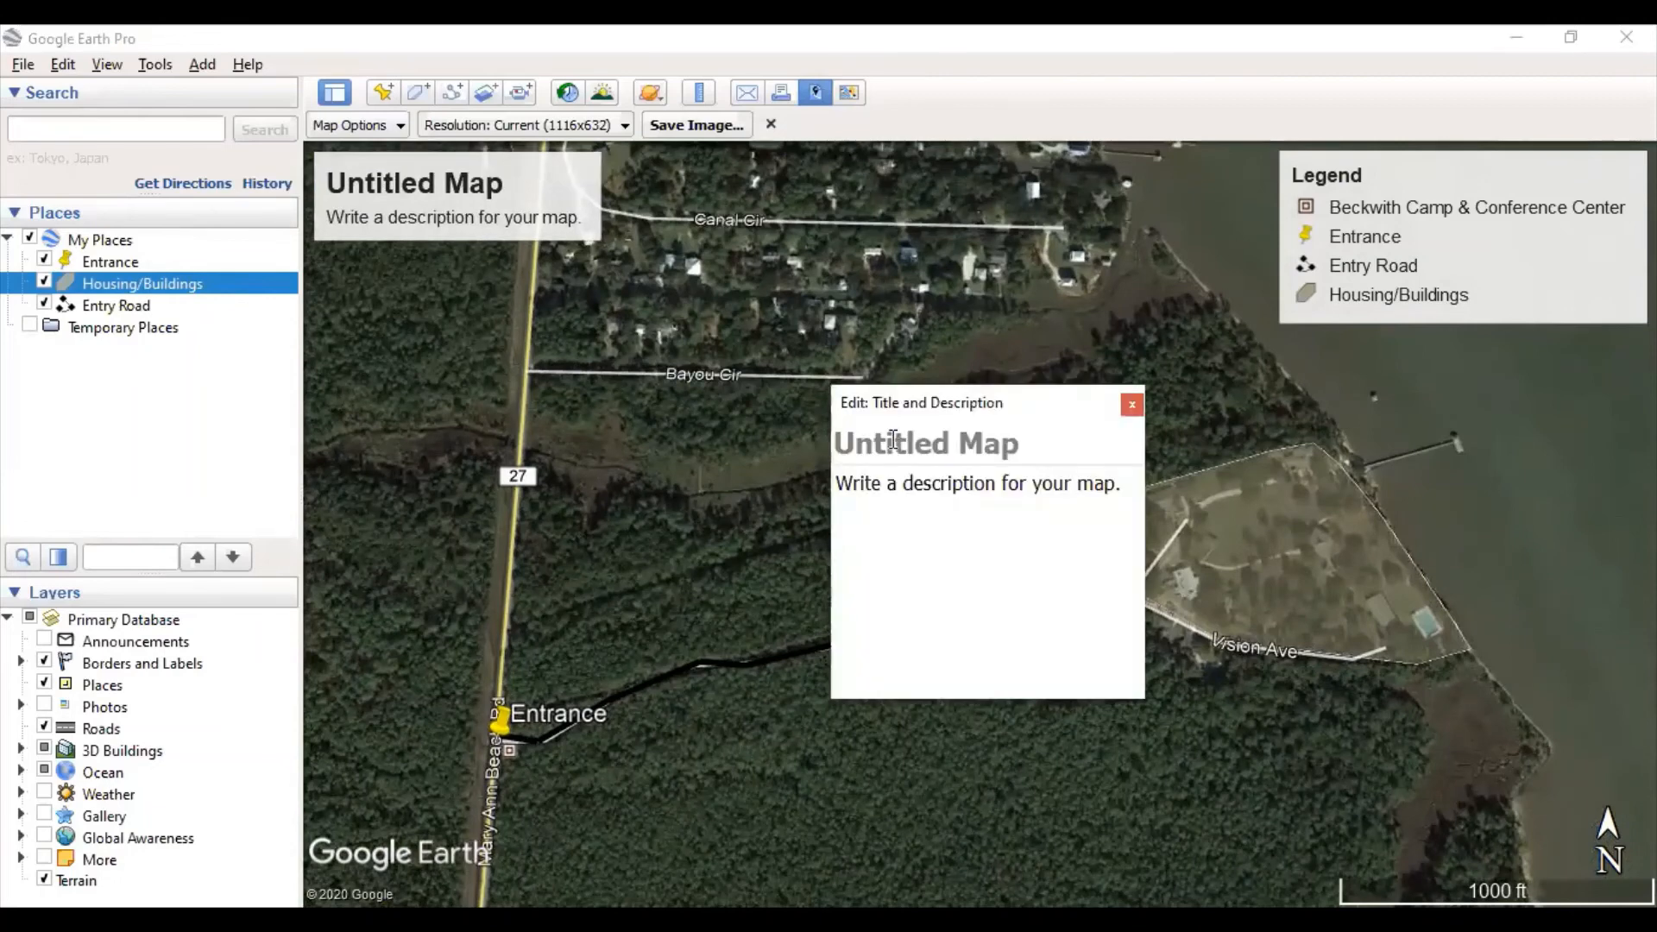
# - Title the map 'Camp Beckwith' with the author's name and 4/9/2020 as the description
pyautogui.write('Ca')
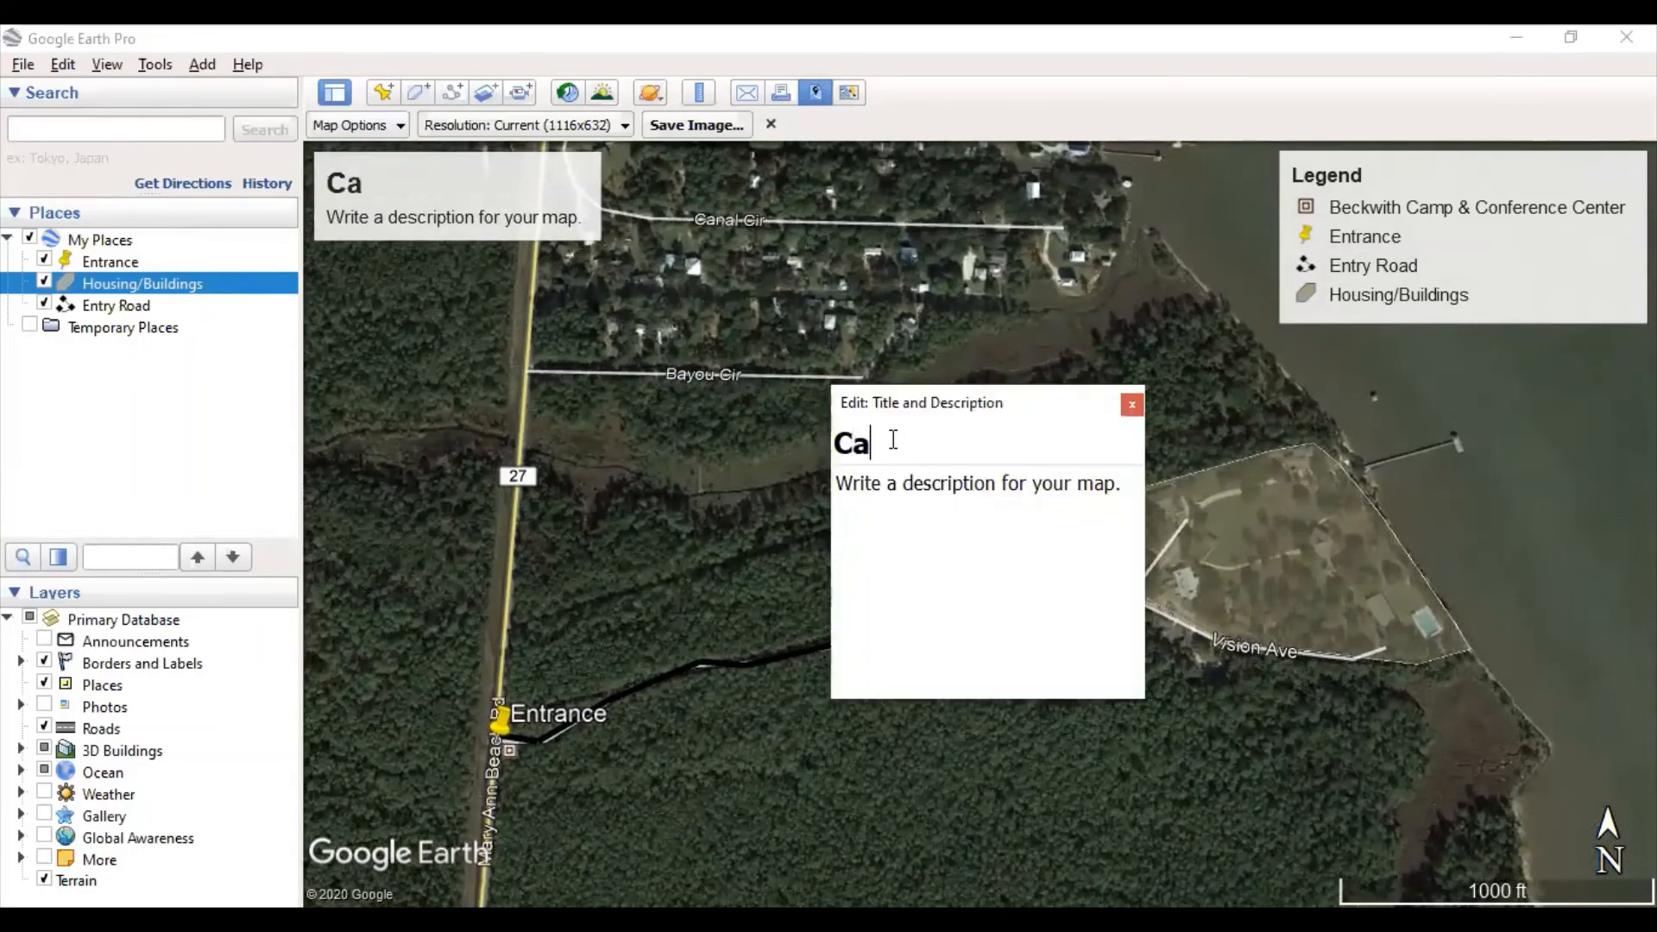
pyautogui.write('mp Beckwith')
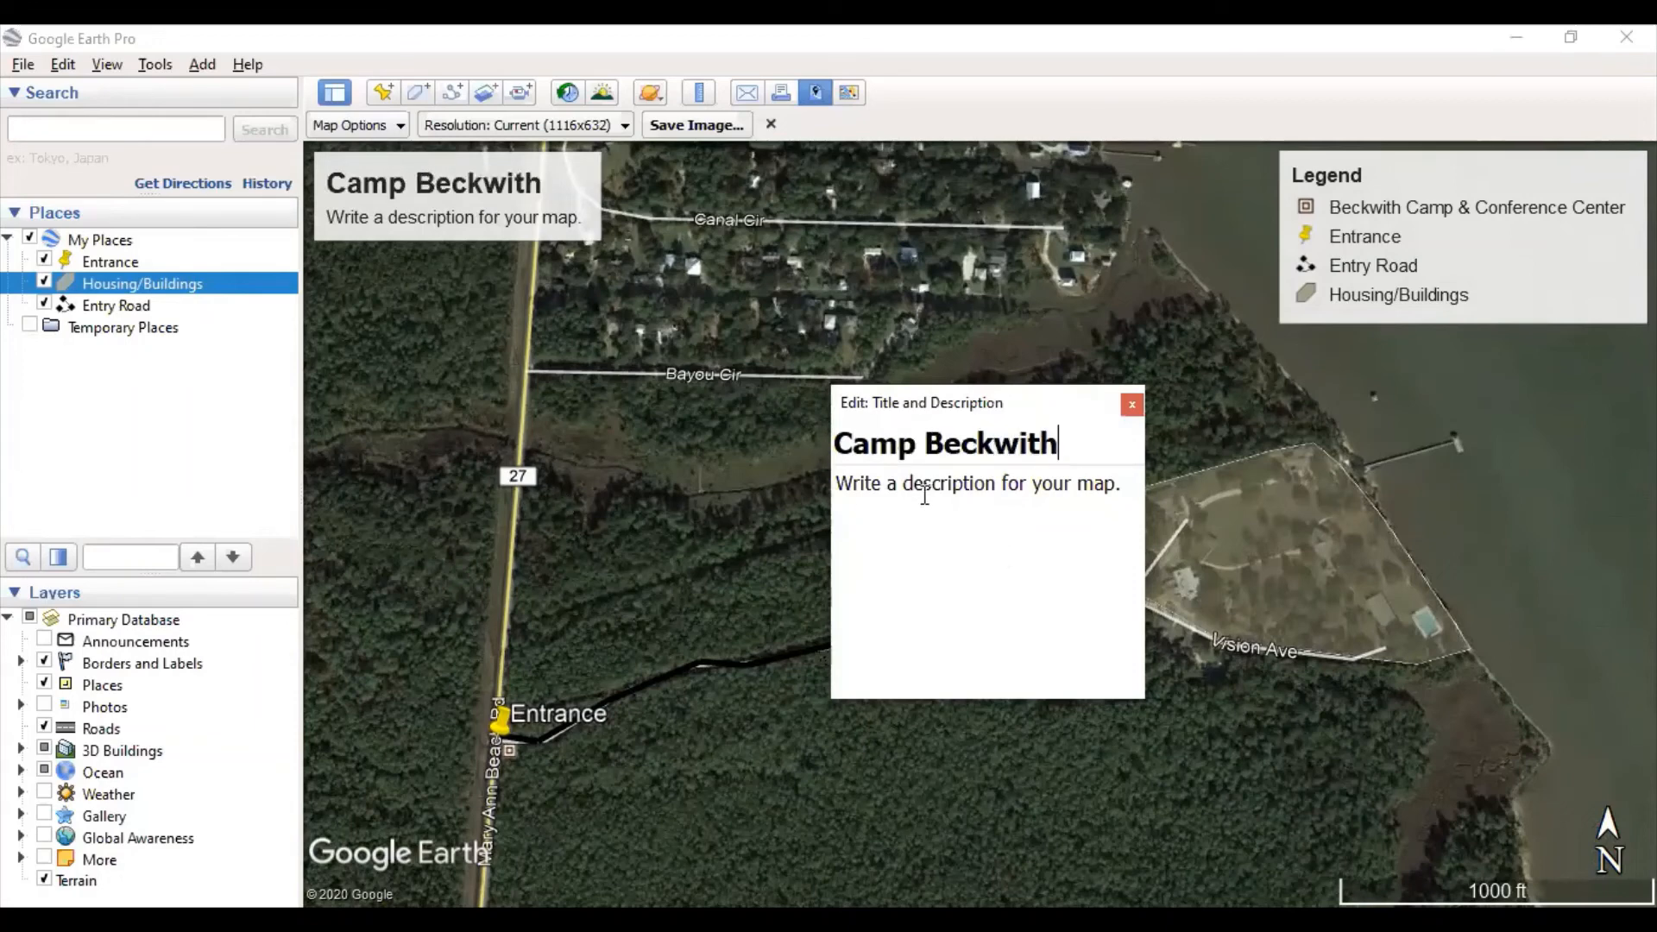
pyautogui.click(1113, 509)
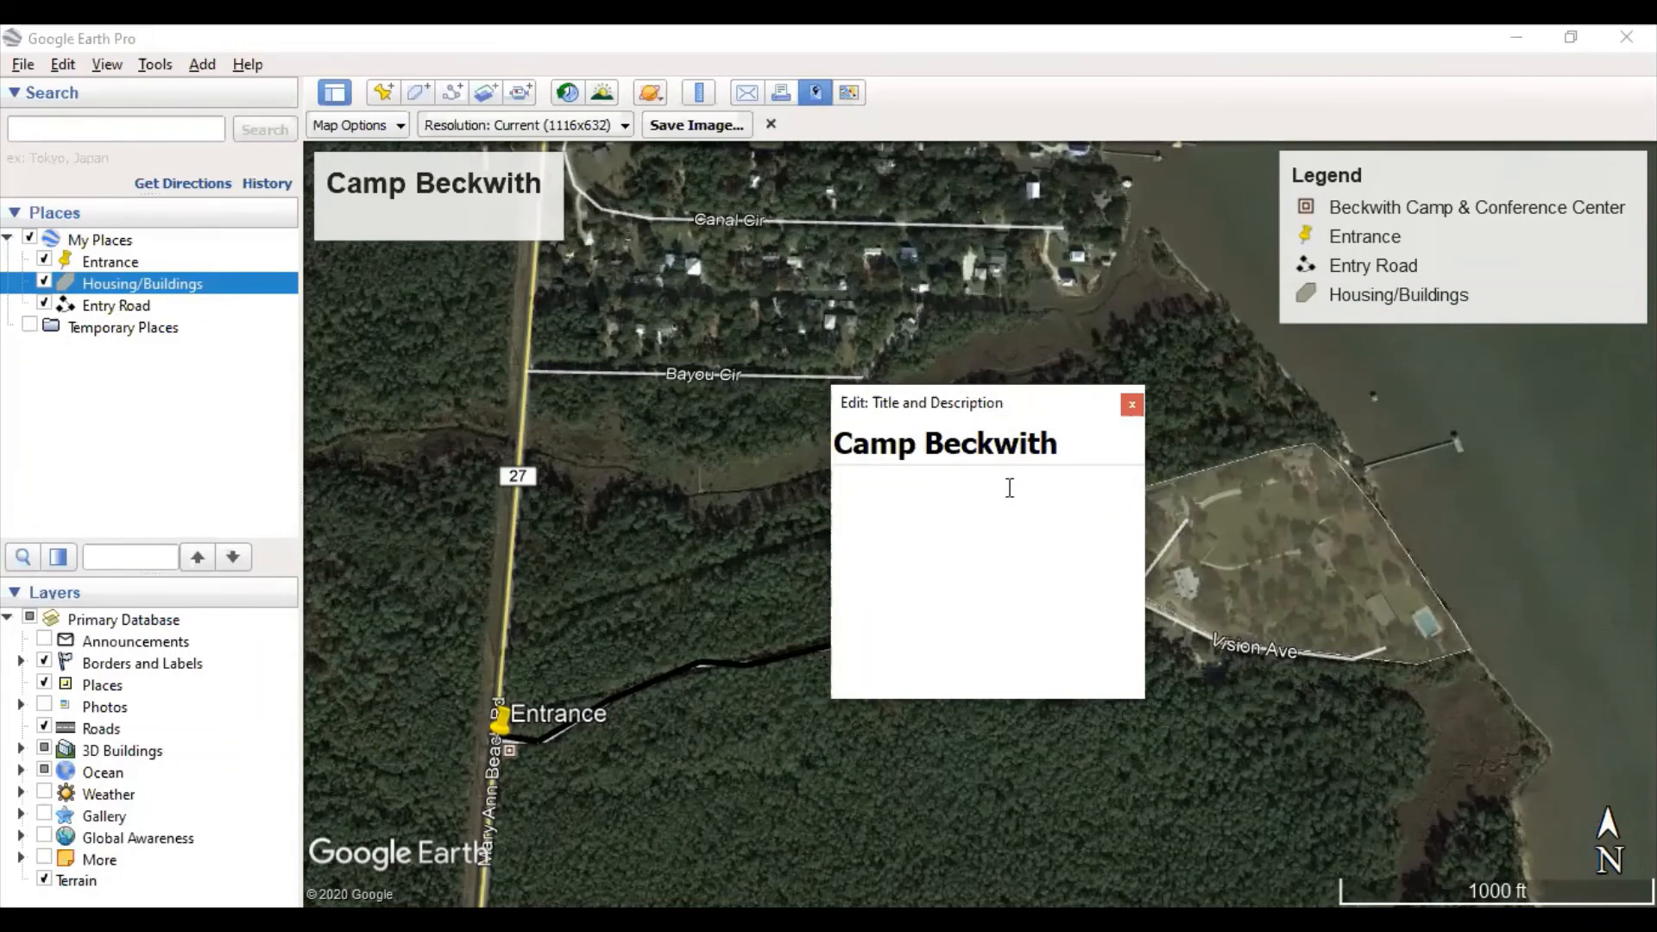
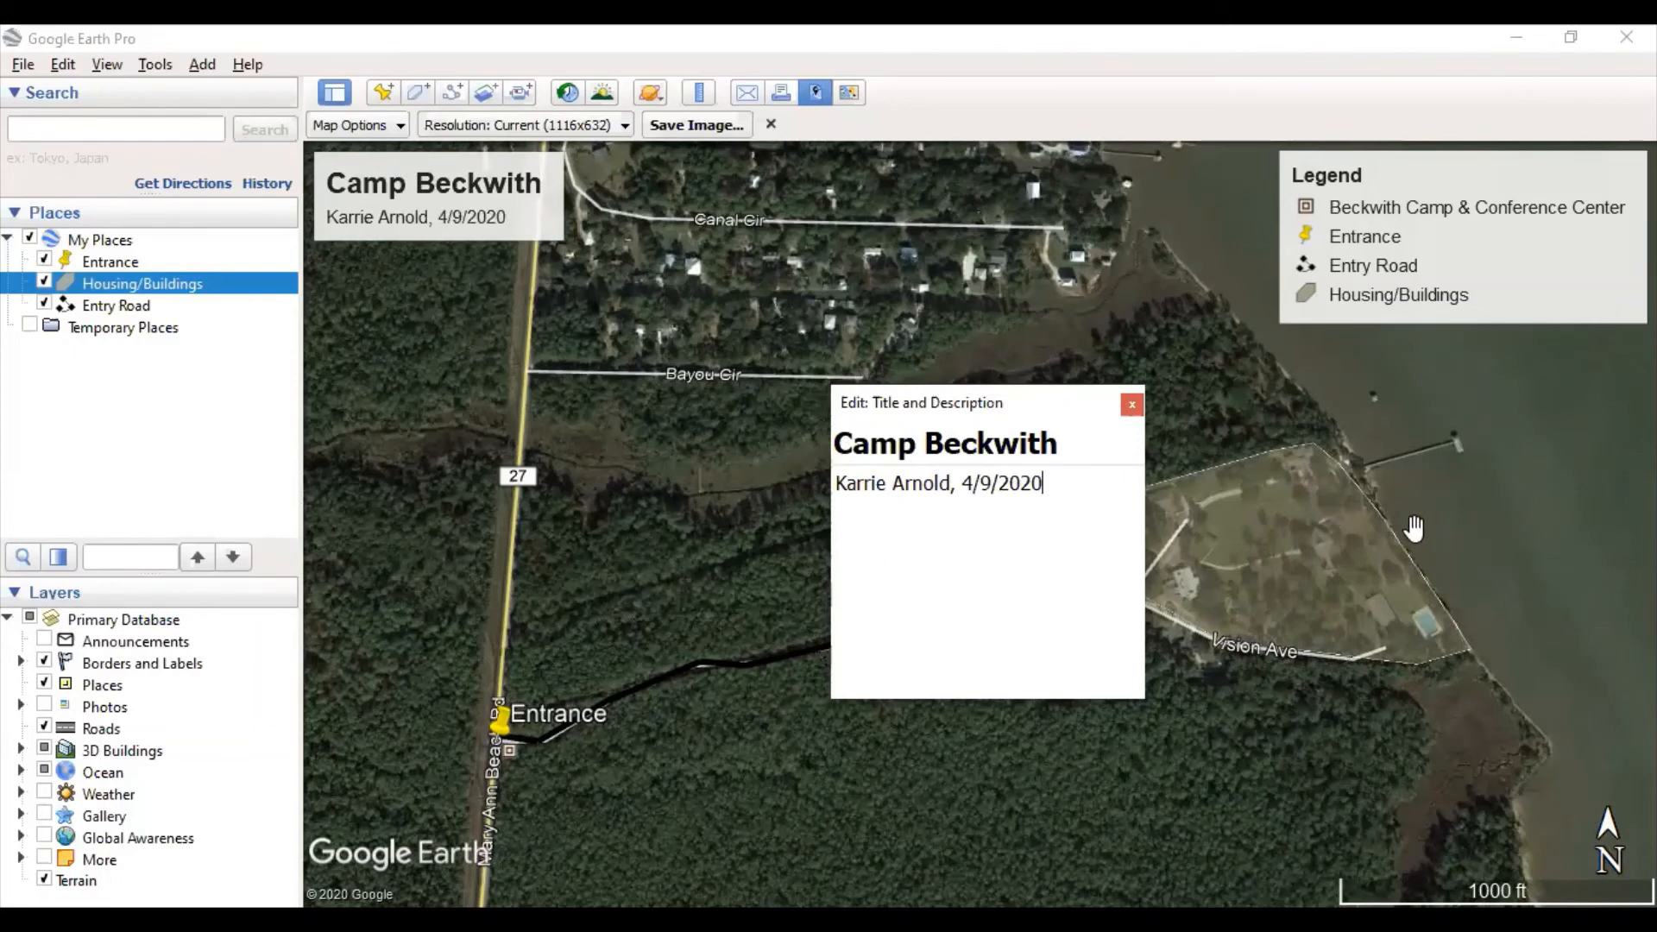
pyautogui.click(1416, 528)
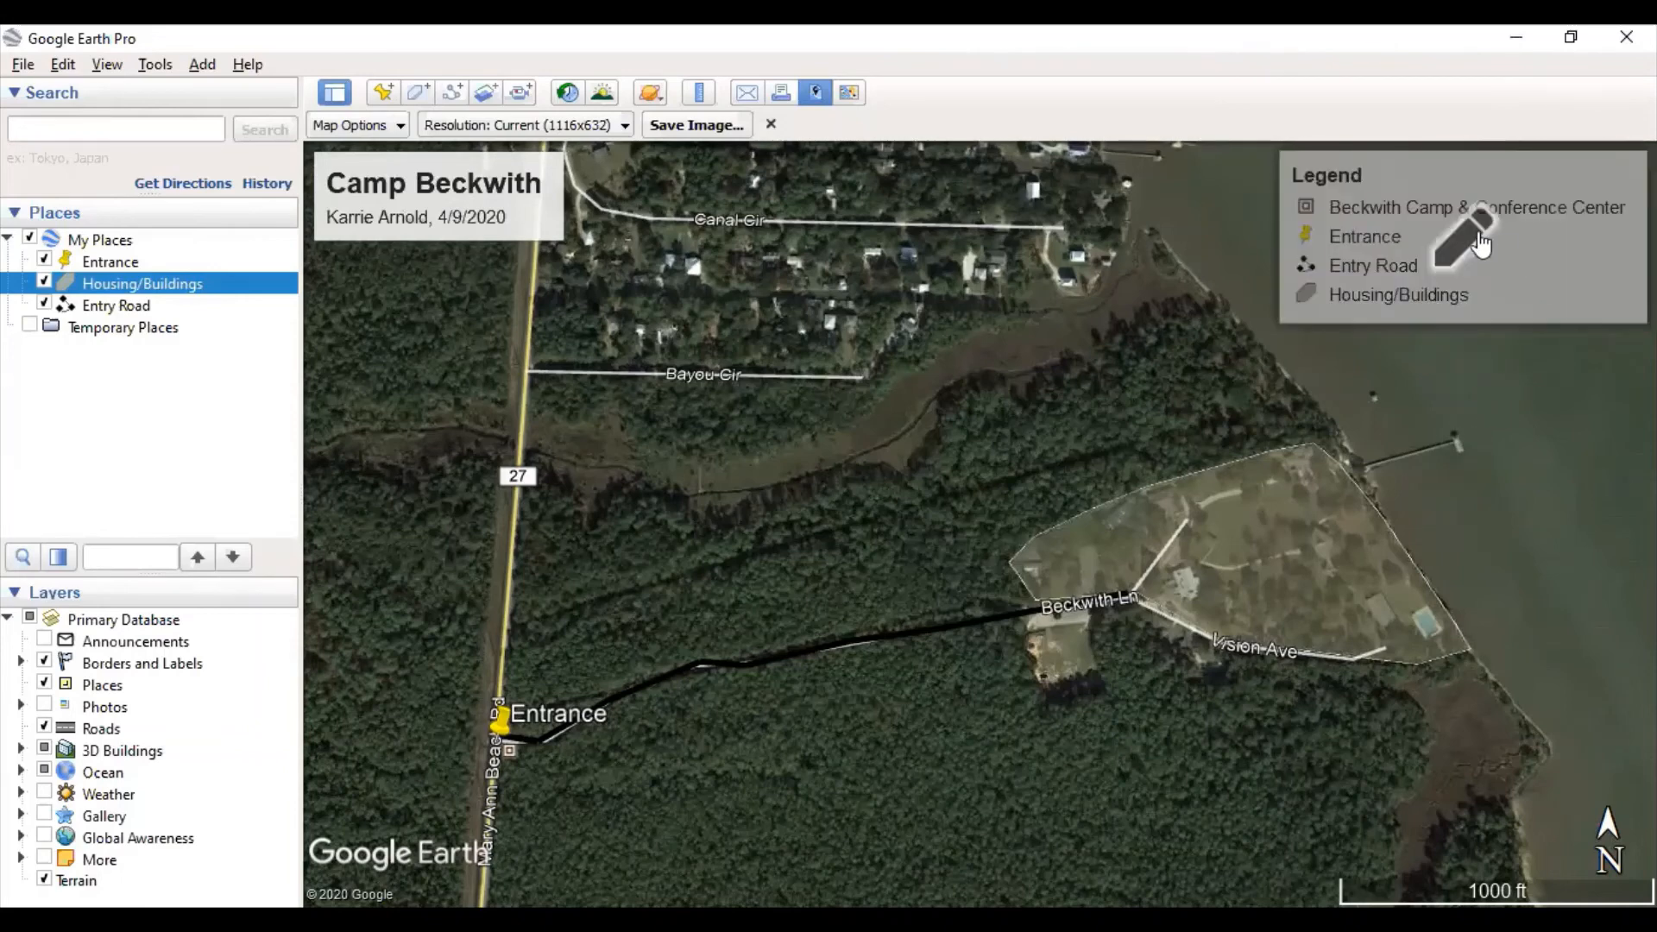
# - Open the legend editor, move it aside, and remove the Beckwith Camp & Conference Center entry
pyautogui.click(1474, 244)
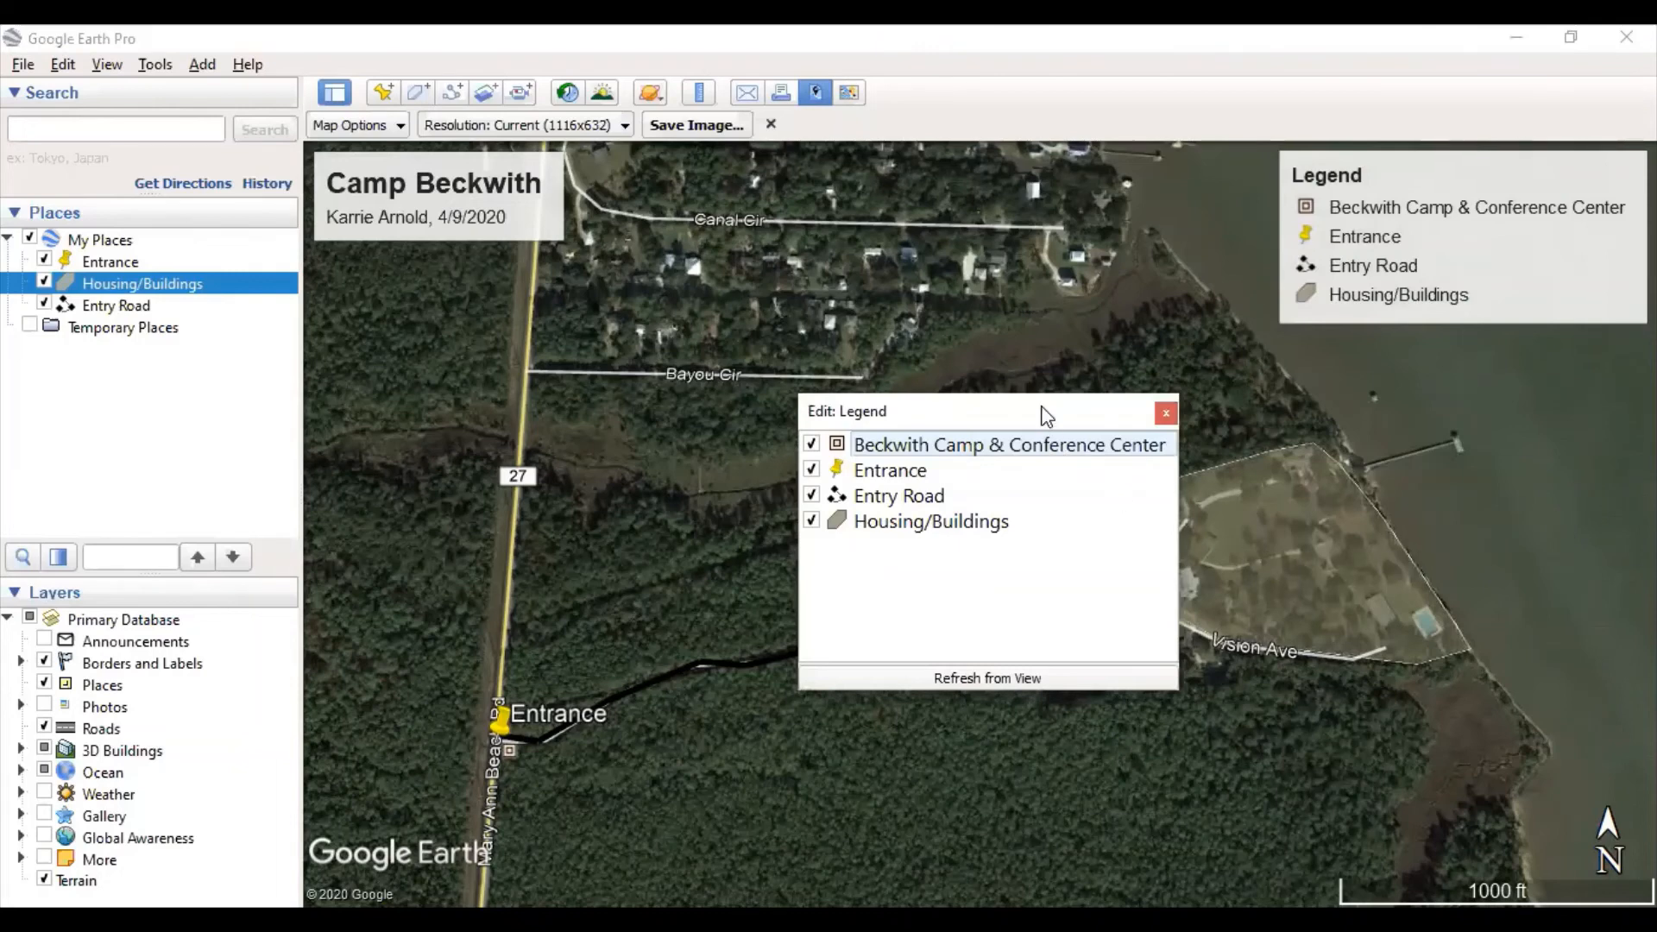
pyautogui.moveTo(1047, 417); pyautogui.dragTo(880, 605)
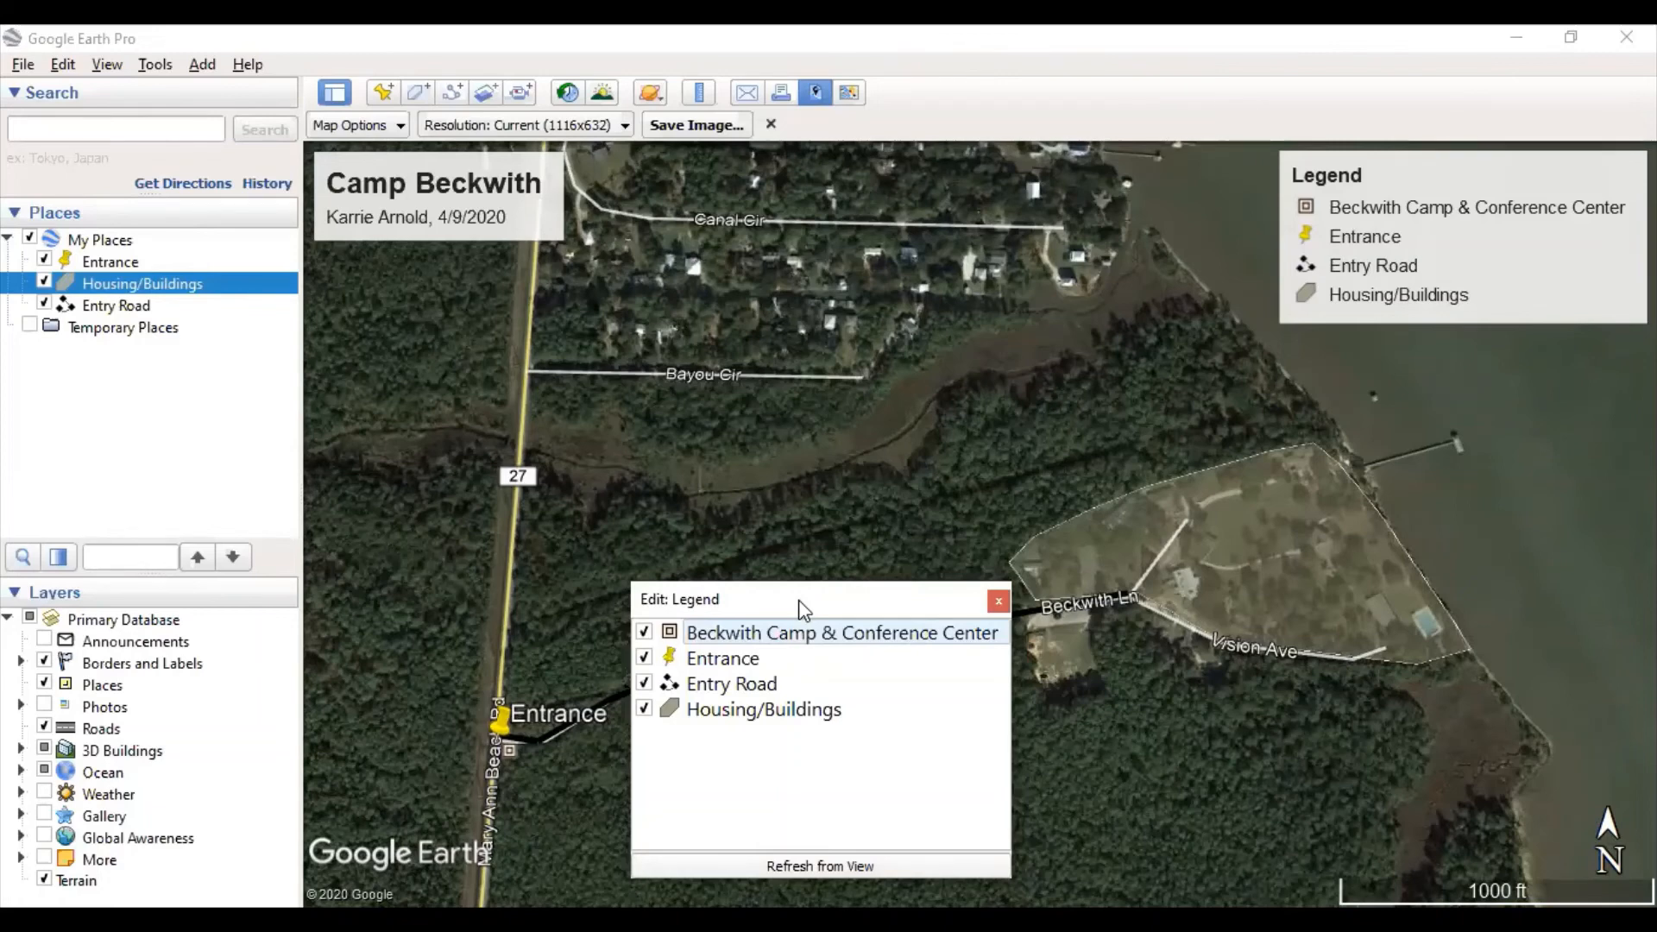
pyautogui.moveTo(802, 604); pyautogui.dragTo(808, 234)
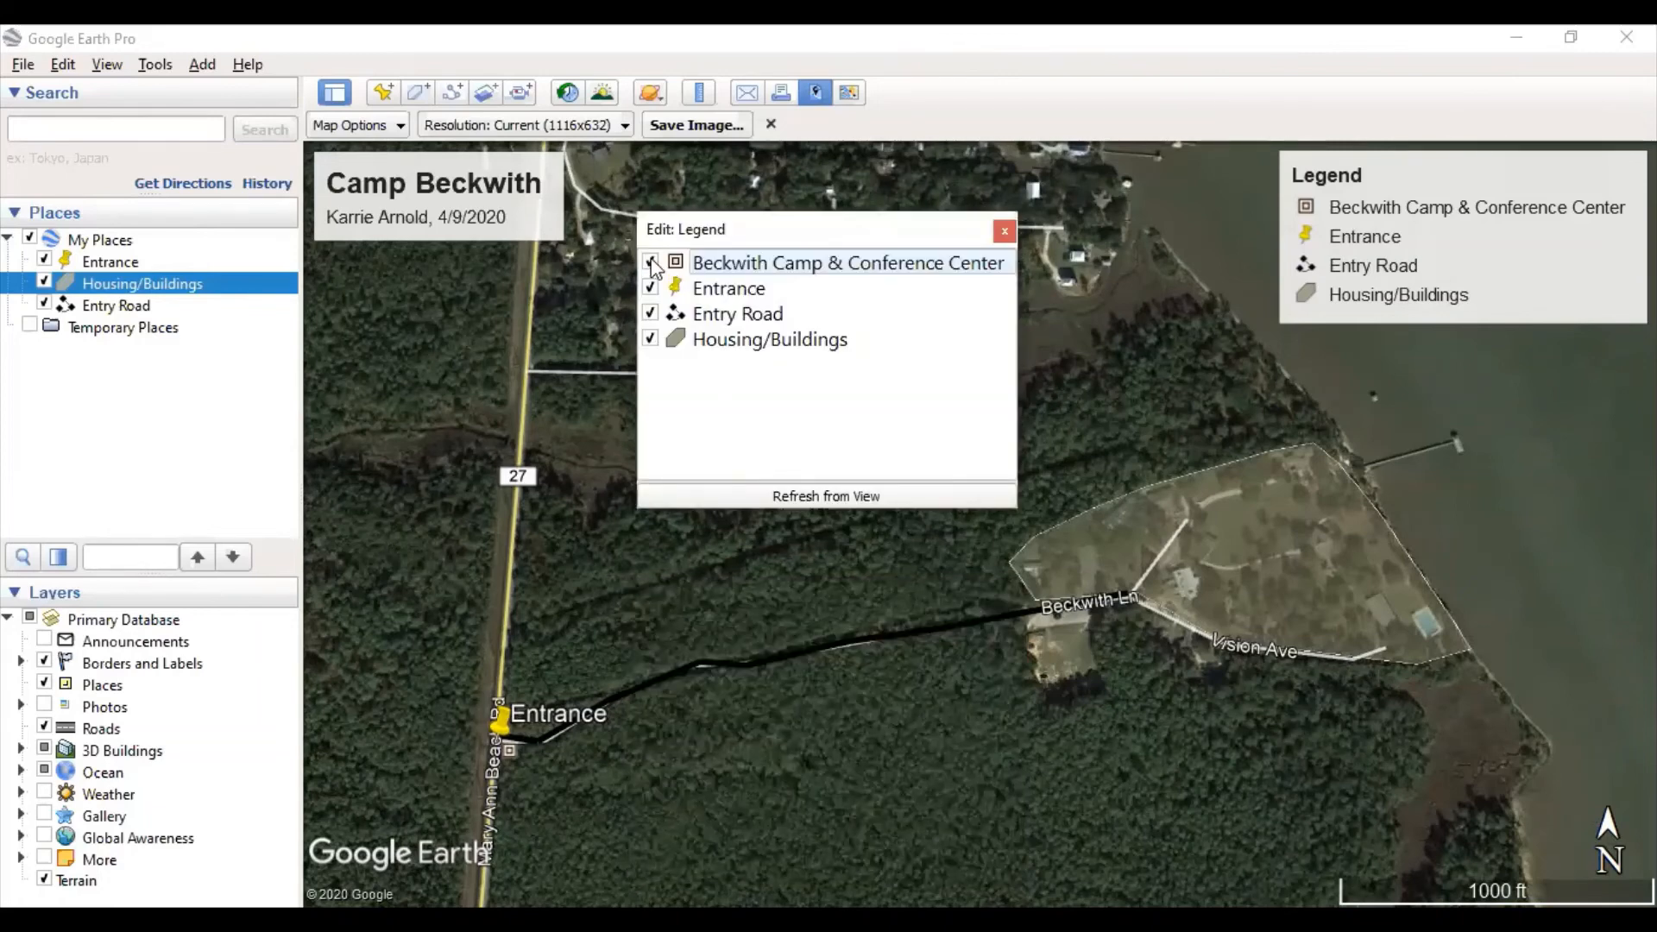
pyautogui.click(651, 263)
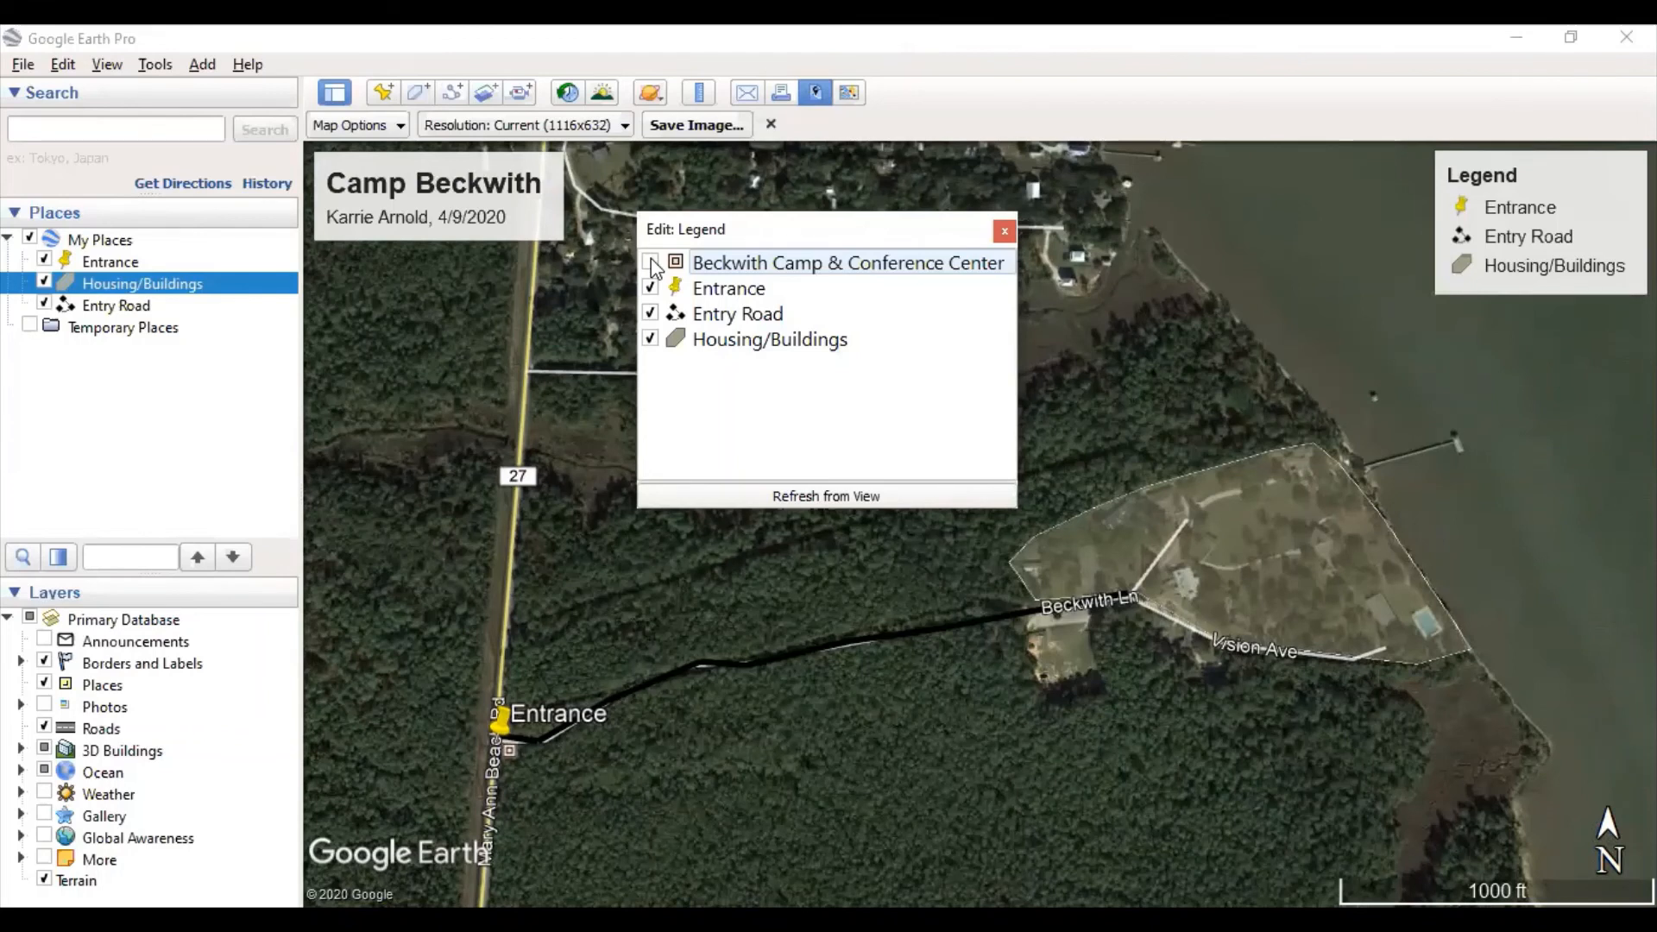
pyautogui.click(650, 262)
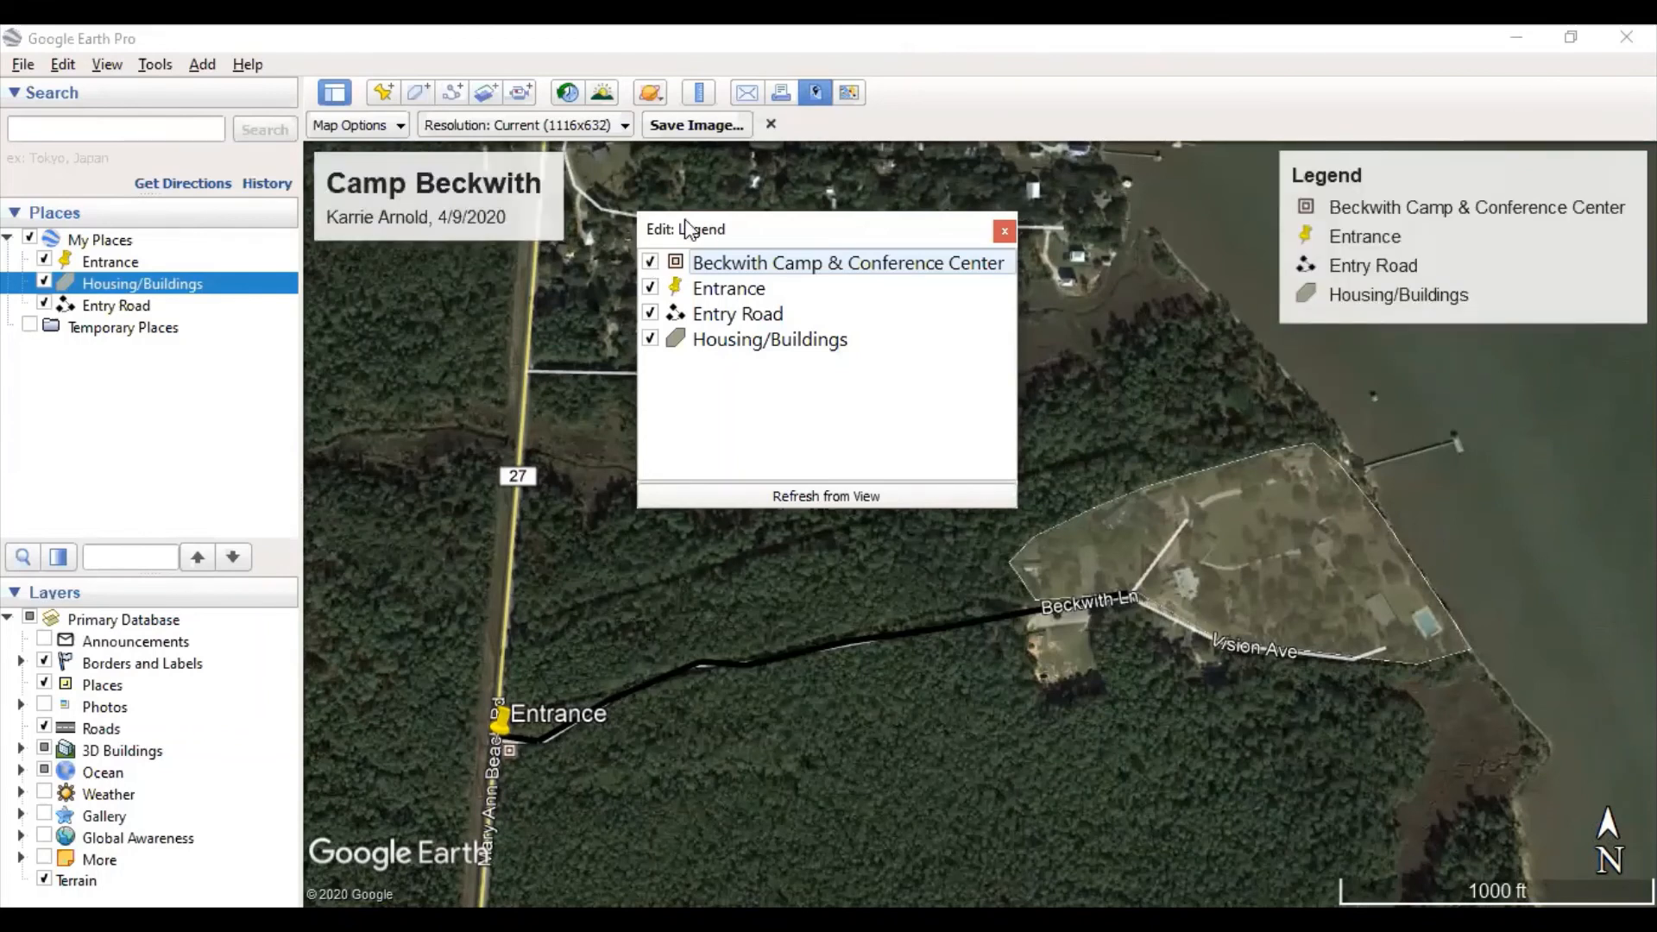
pyautogui.click(650, 262)
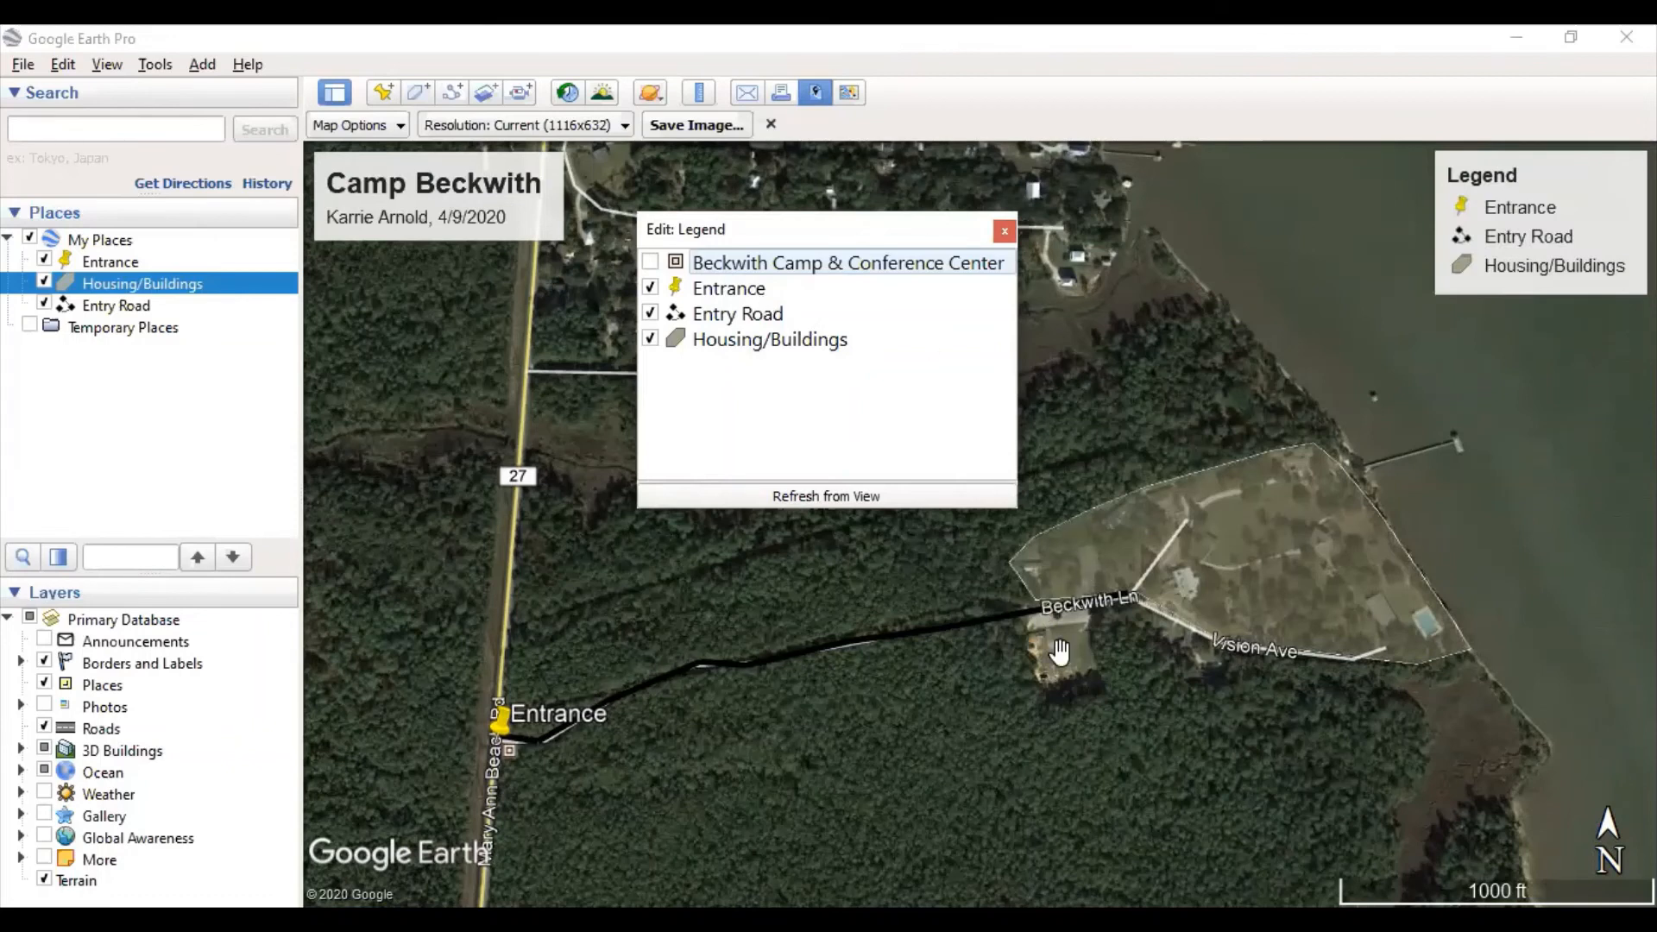
# - Retype the Entrance legend entry's label as 'Entrance'
pyautogui.click(834, 349)
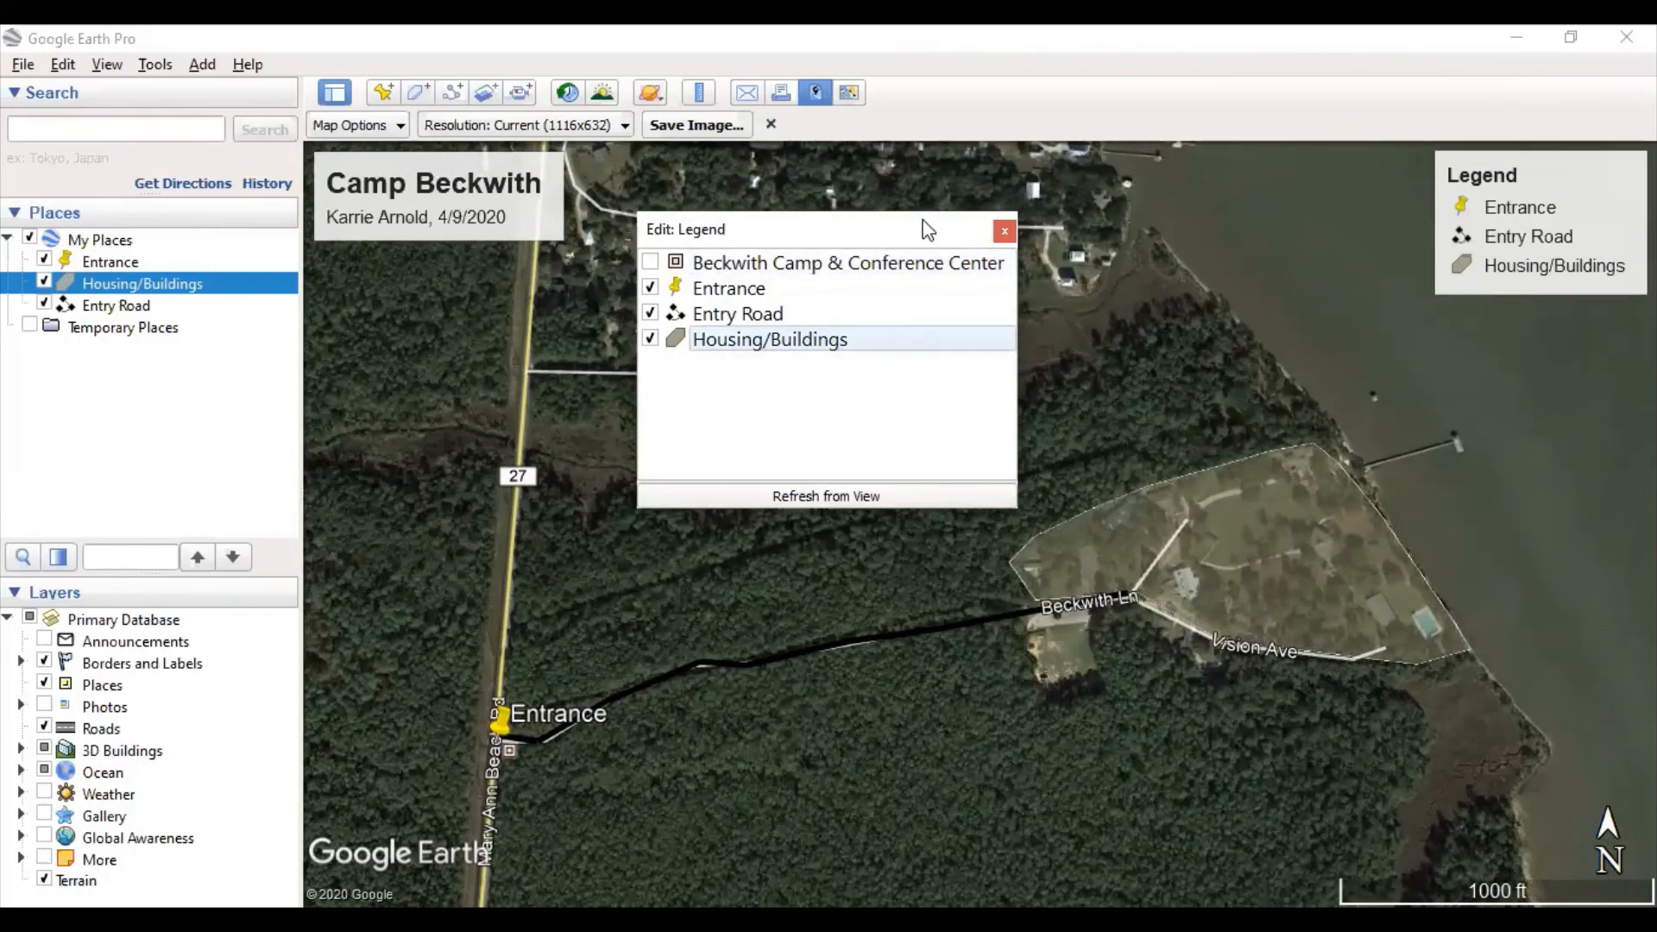
pyautogui.doubleClick(756, 292)
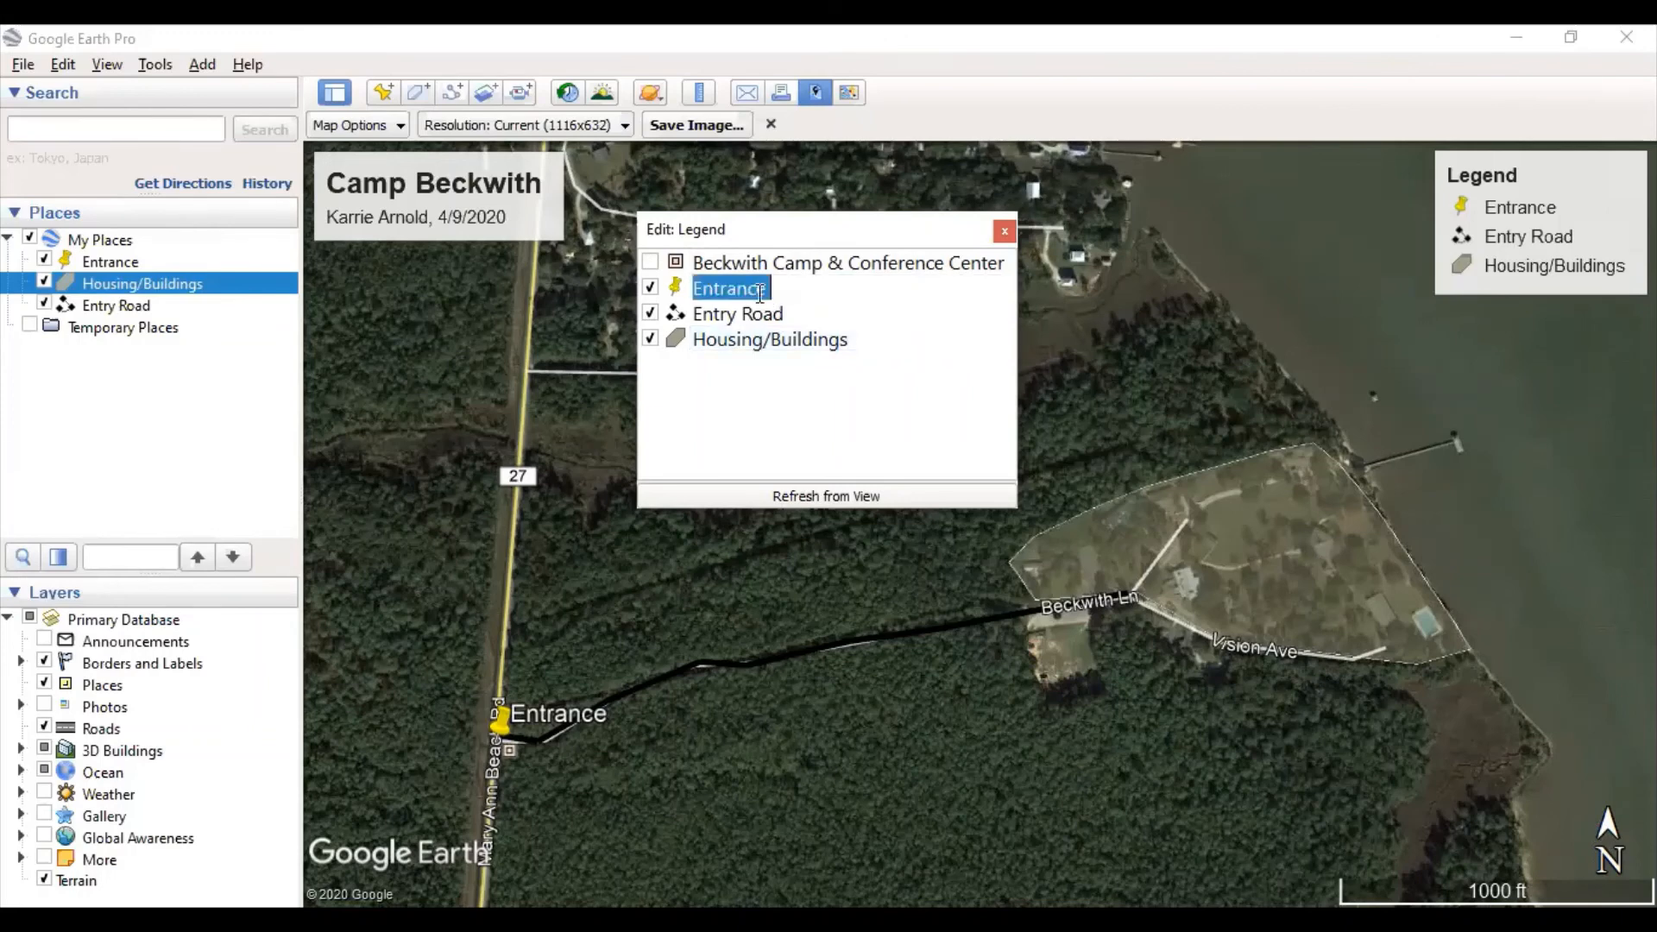
pyautogui.press('BackSpace')
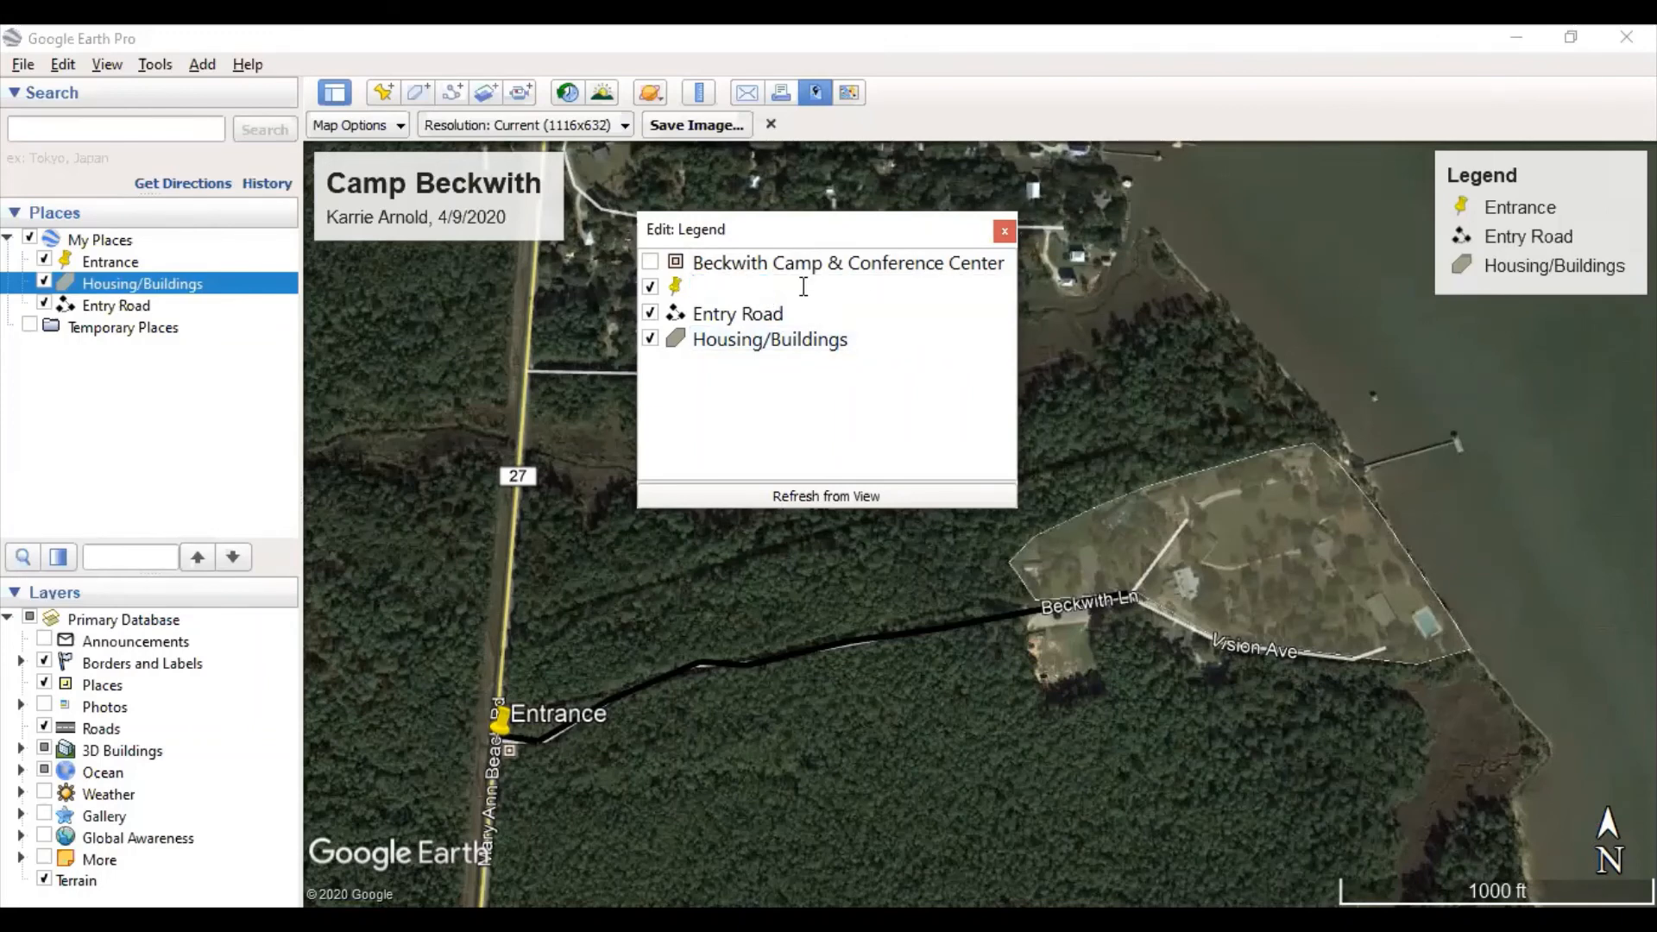
pyautogui.write('Entrance')
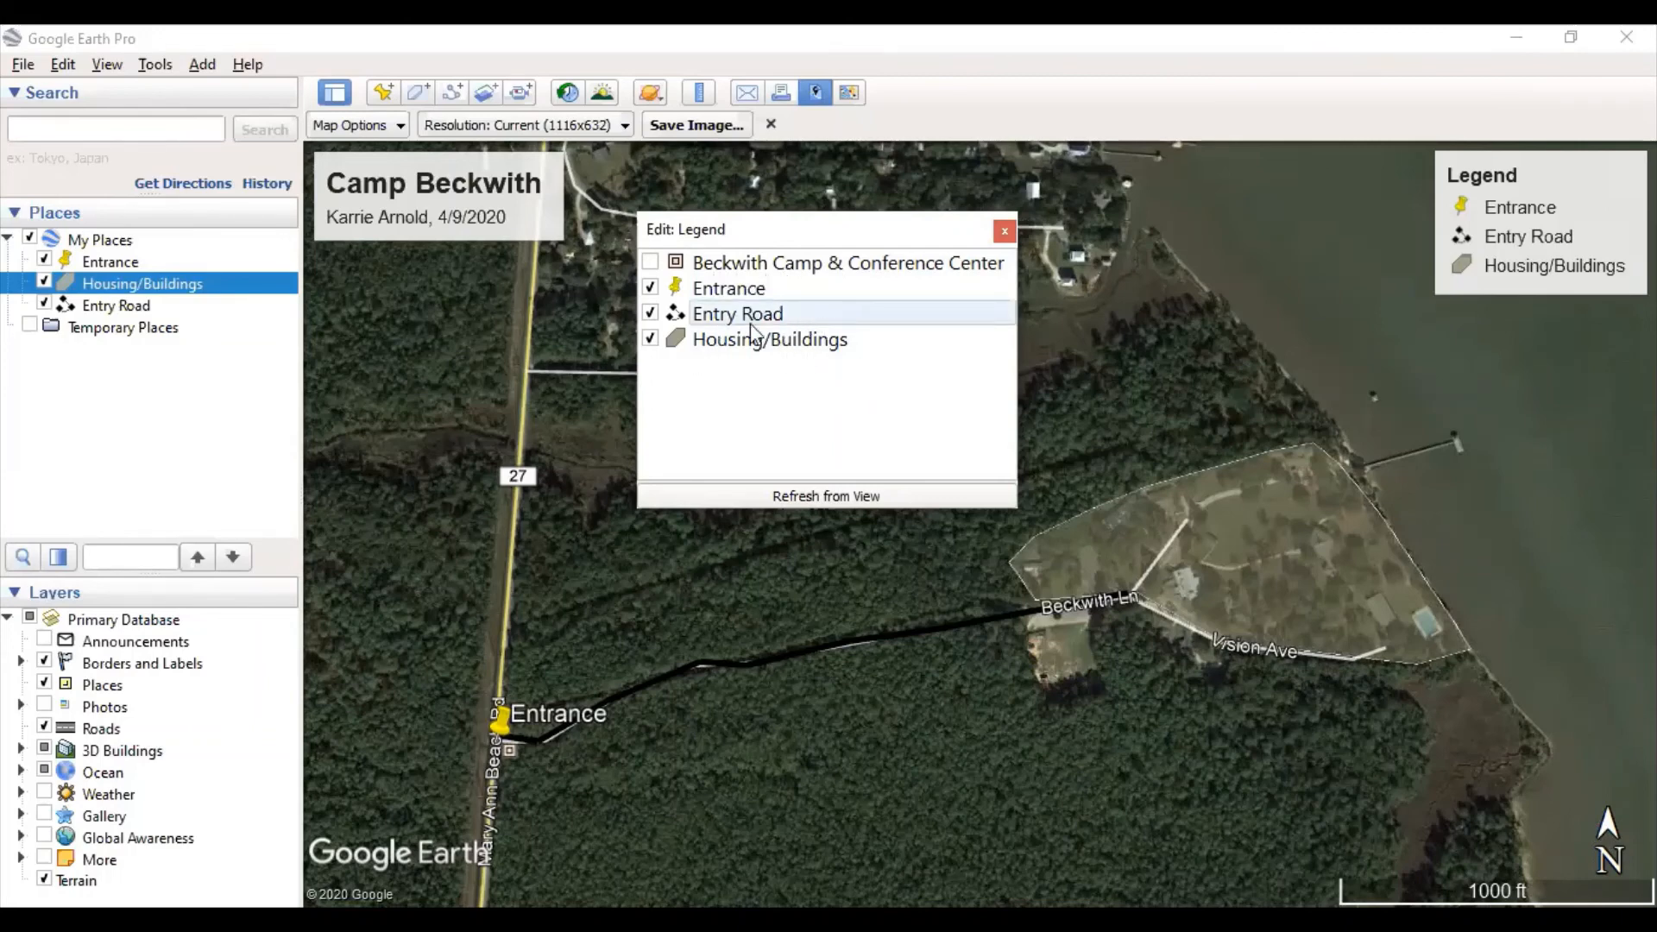
# - Rename the Housing/Buildings legend entry to 'Urban Development' and apply it
pyautogui.doubleClick(828, 339)
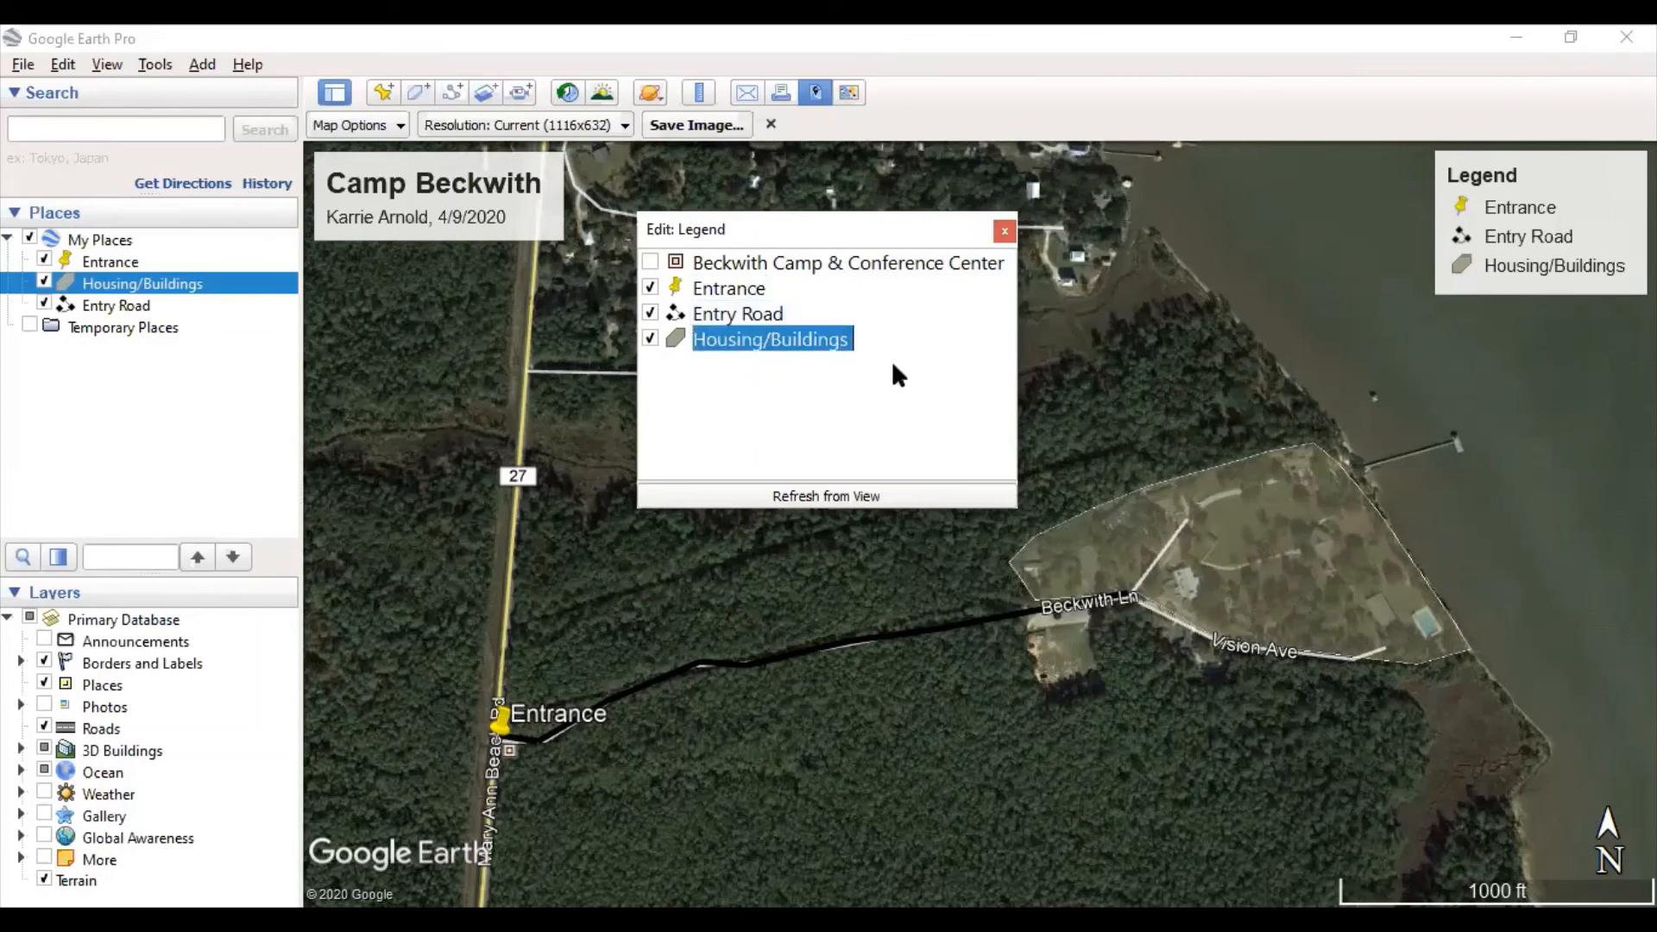
pyautogui.click(905, 337)
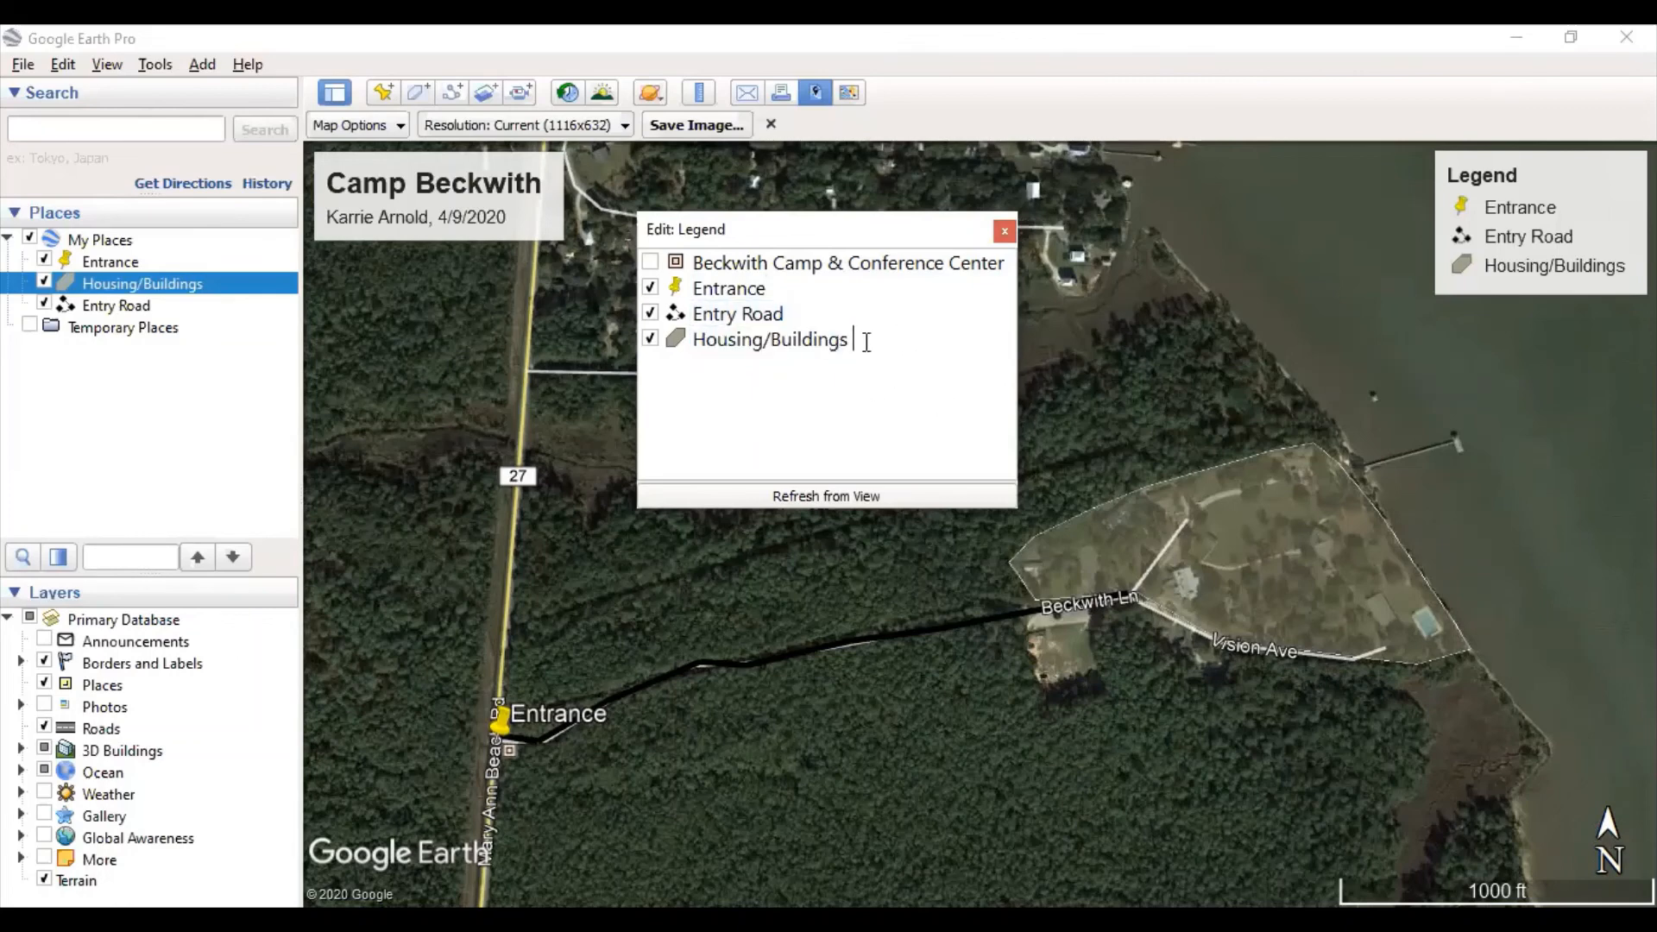
pyautogui.moveTo(864, 339); pyautogui.dragTo(689, 339)
pyautogui.write('U')
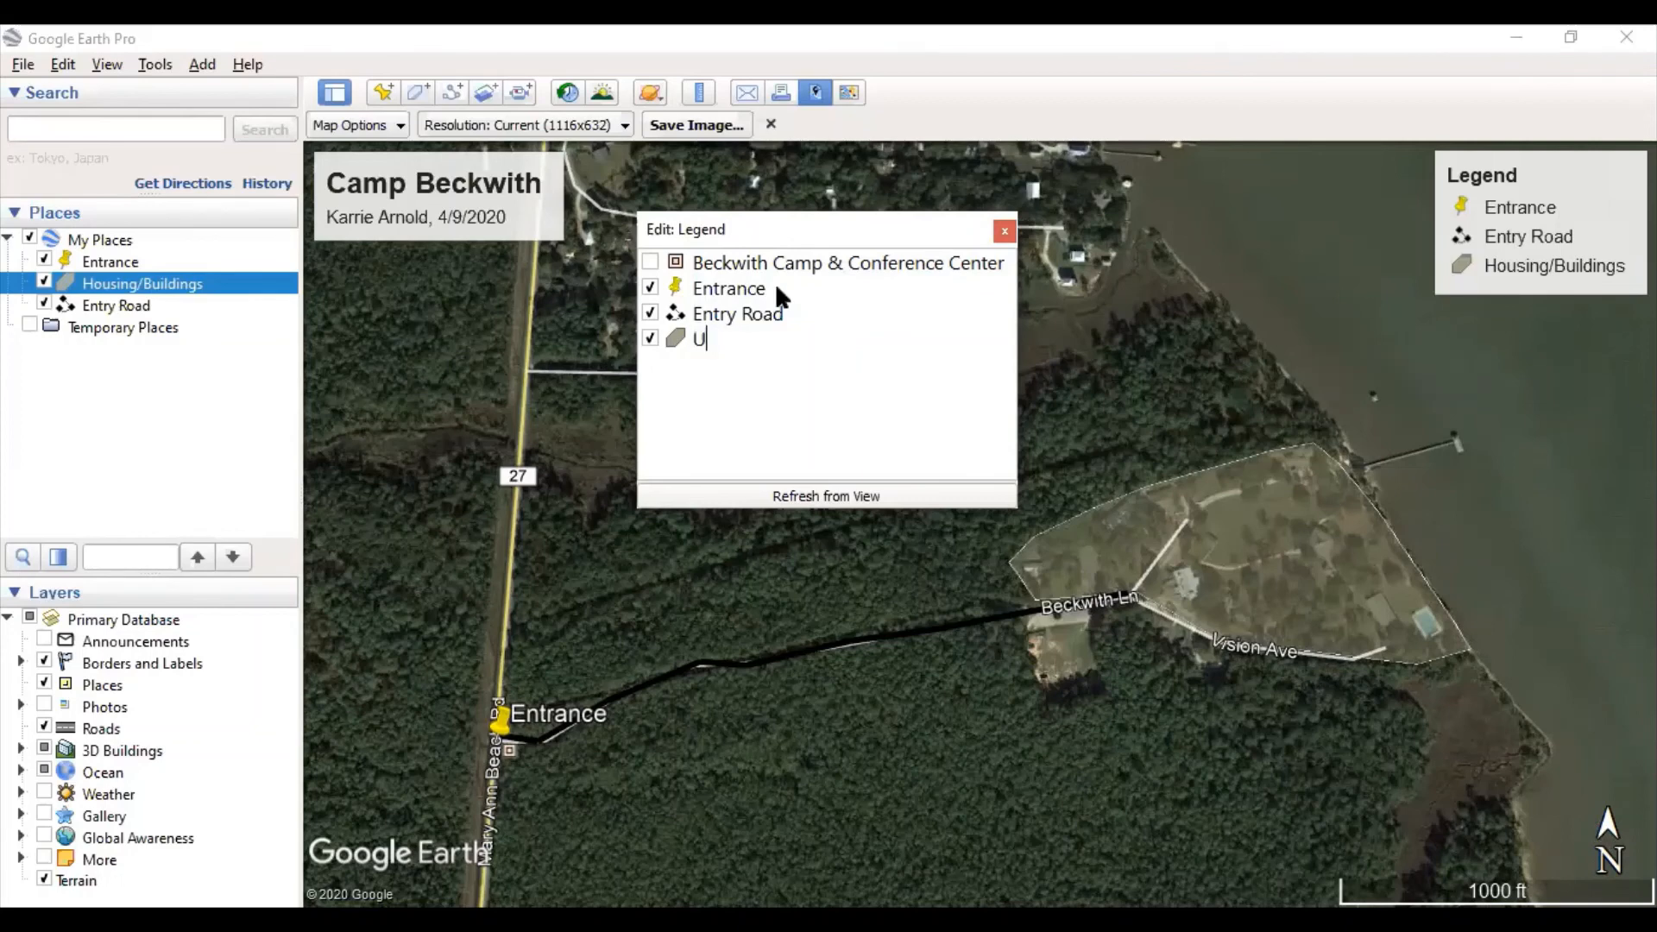
pyautogui.write('rban Development')
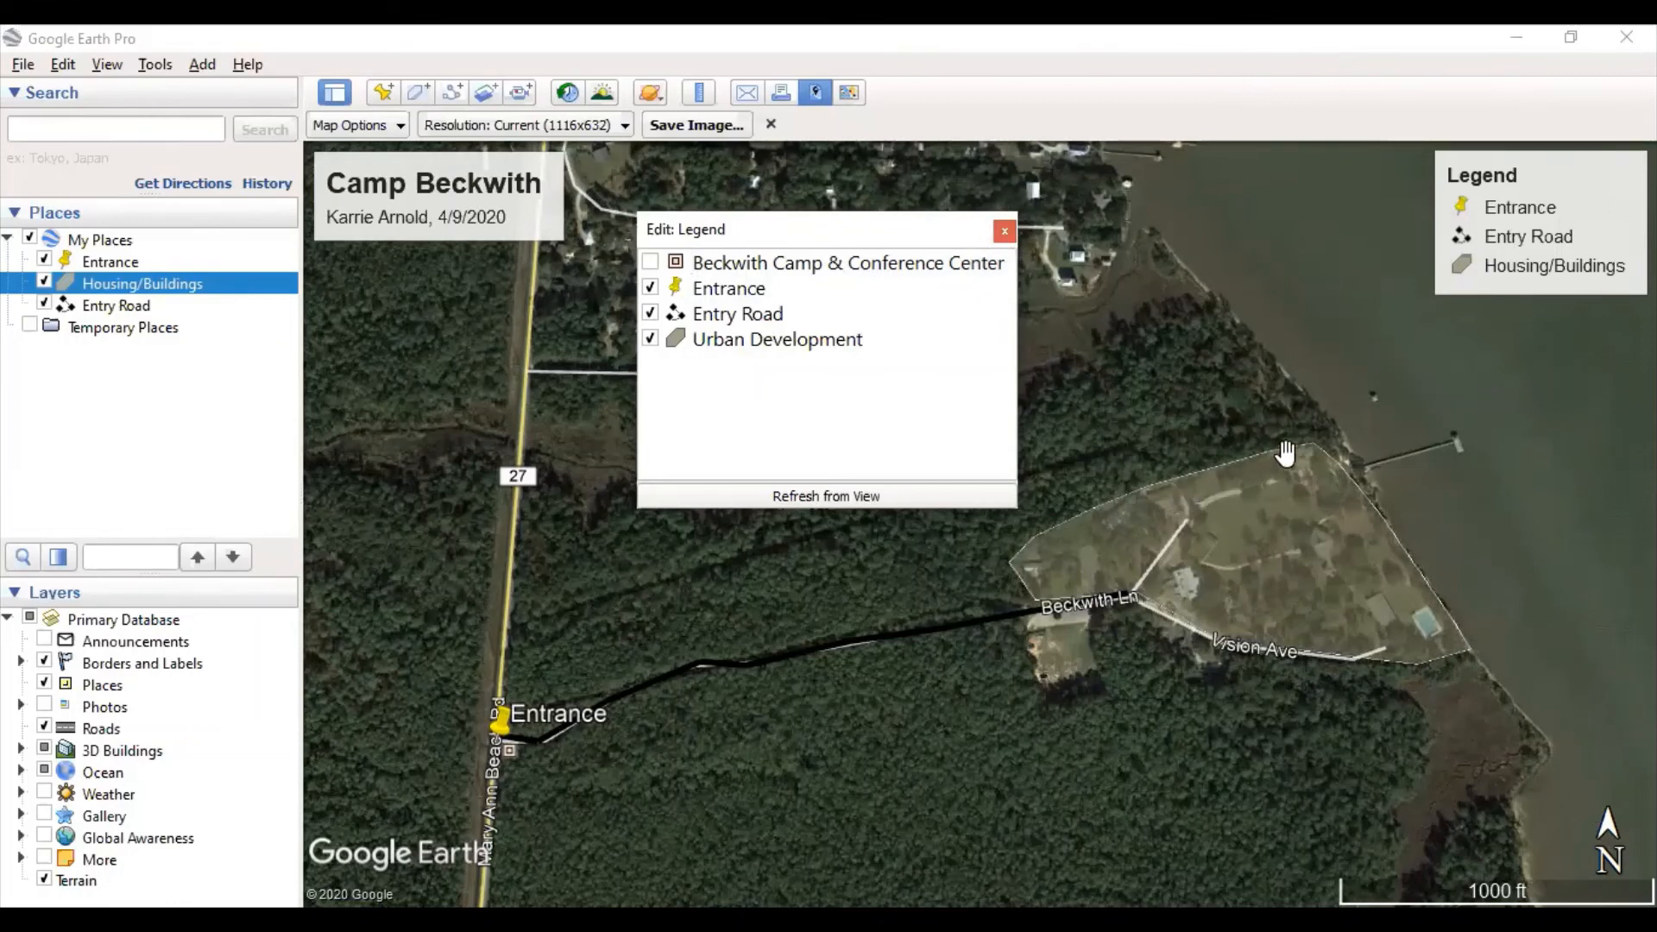
pyautogui.click(1494, 427)
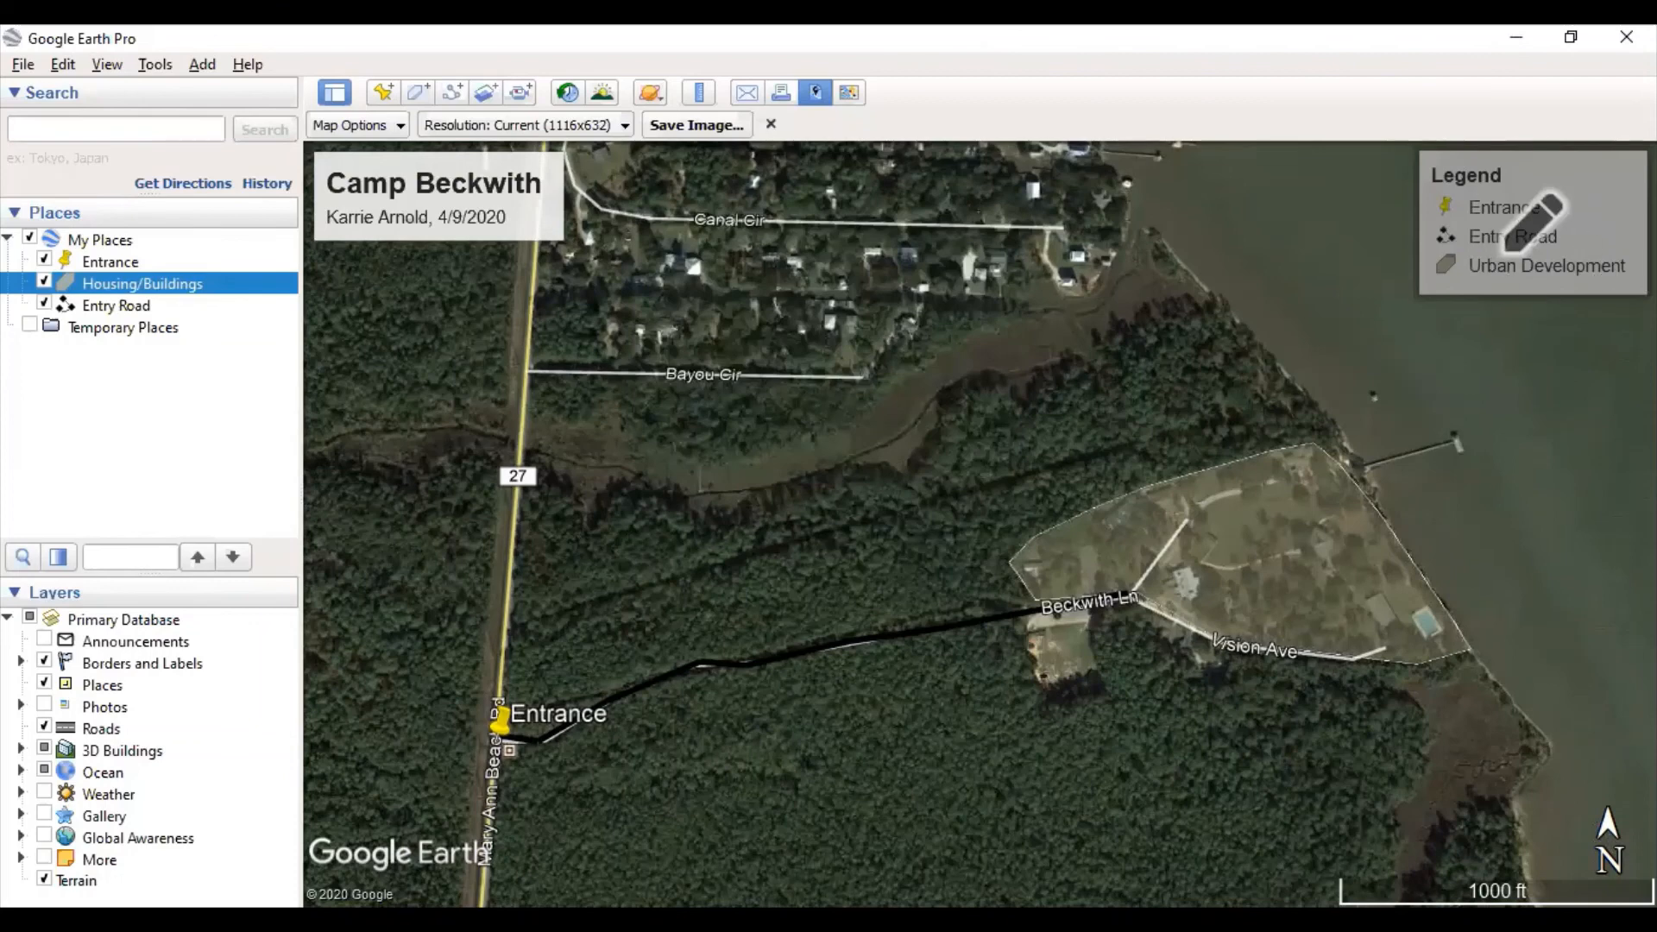
# - Place the Camp Beckwith title at the top right with the legend directly beneath it
pyautogui.moveTo(1531, 220); pyautogui.dragTo(895, 697)
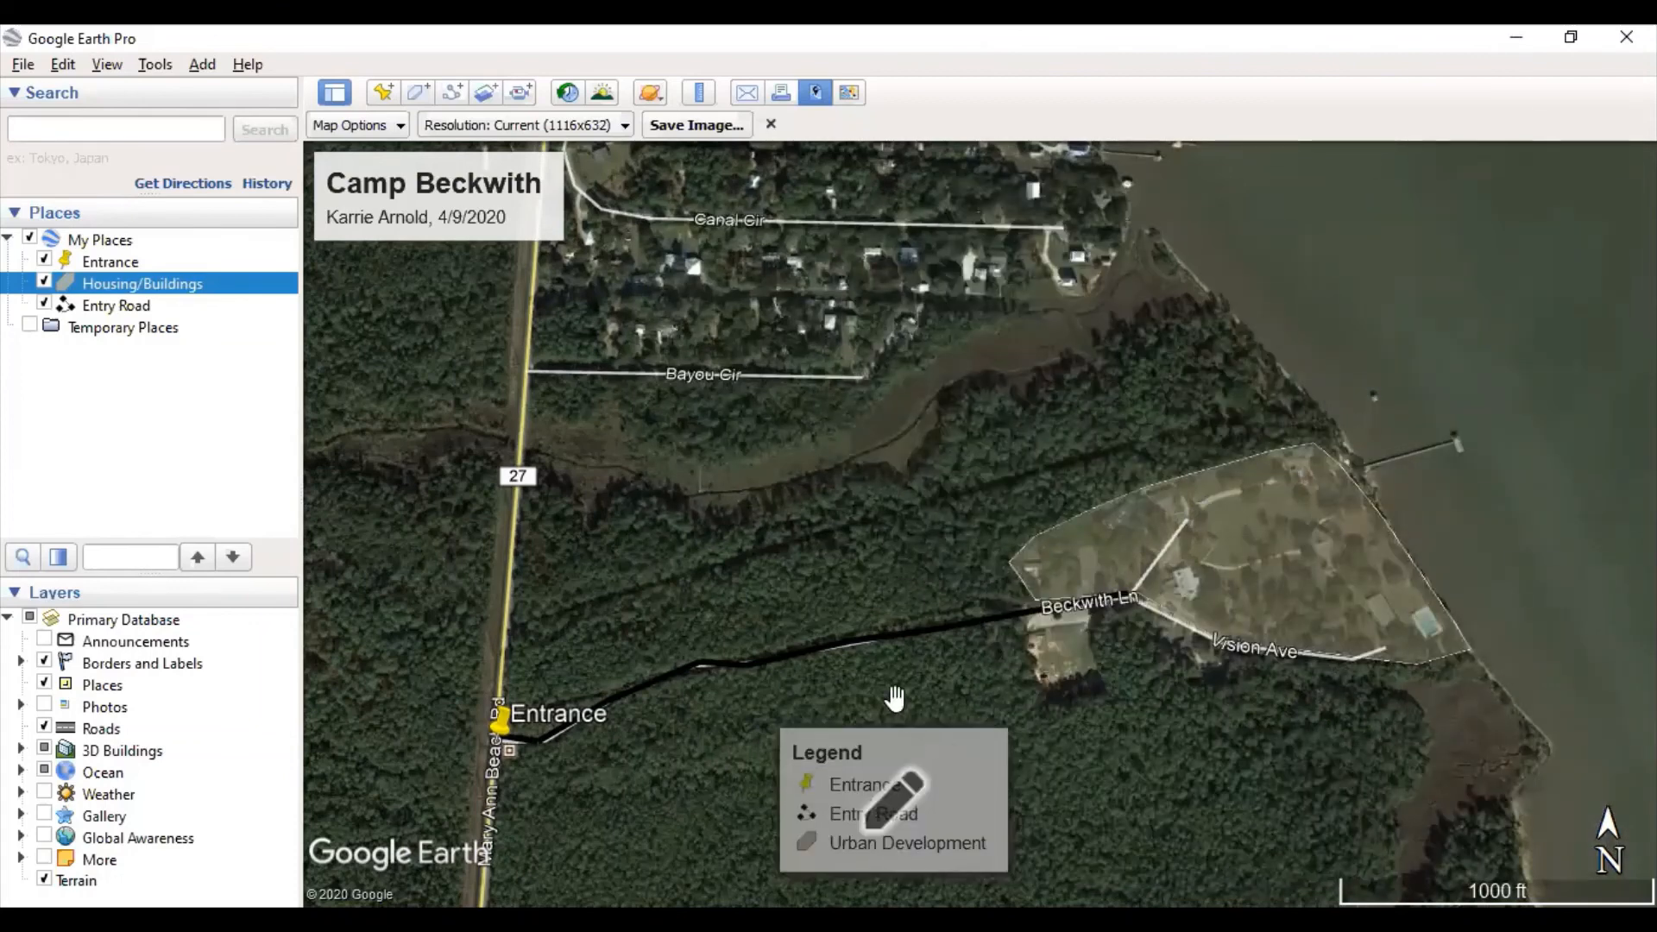
pyautogui.moveTo(458, 194); pyautogui.dragTo(1590, 181)
pyautogui.moveTo(969, 758); pyautogui.dragTo(1639, 267)
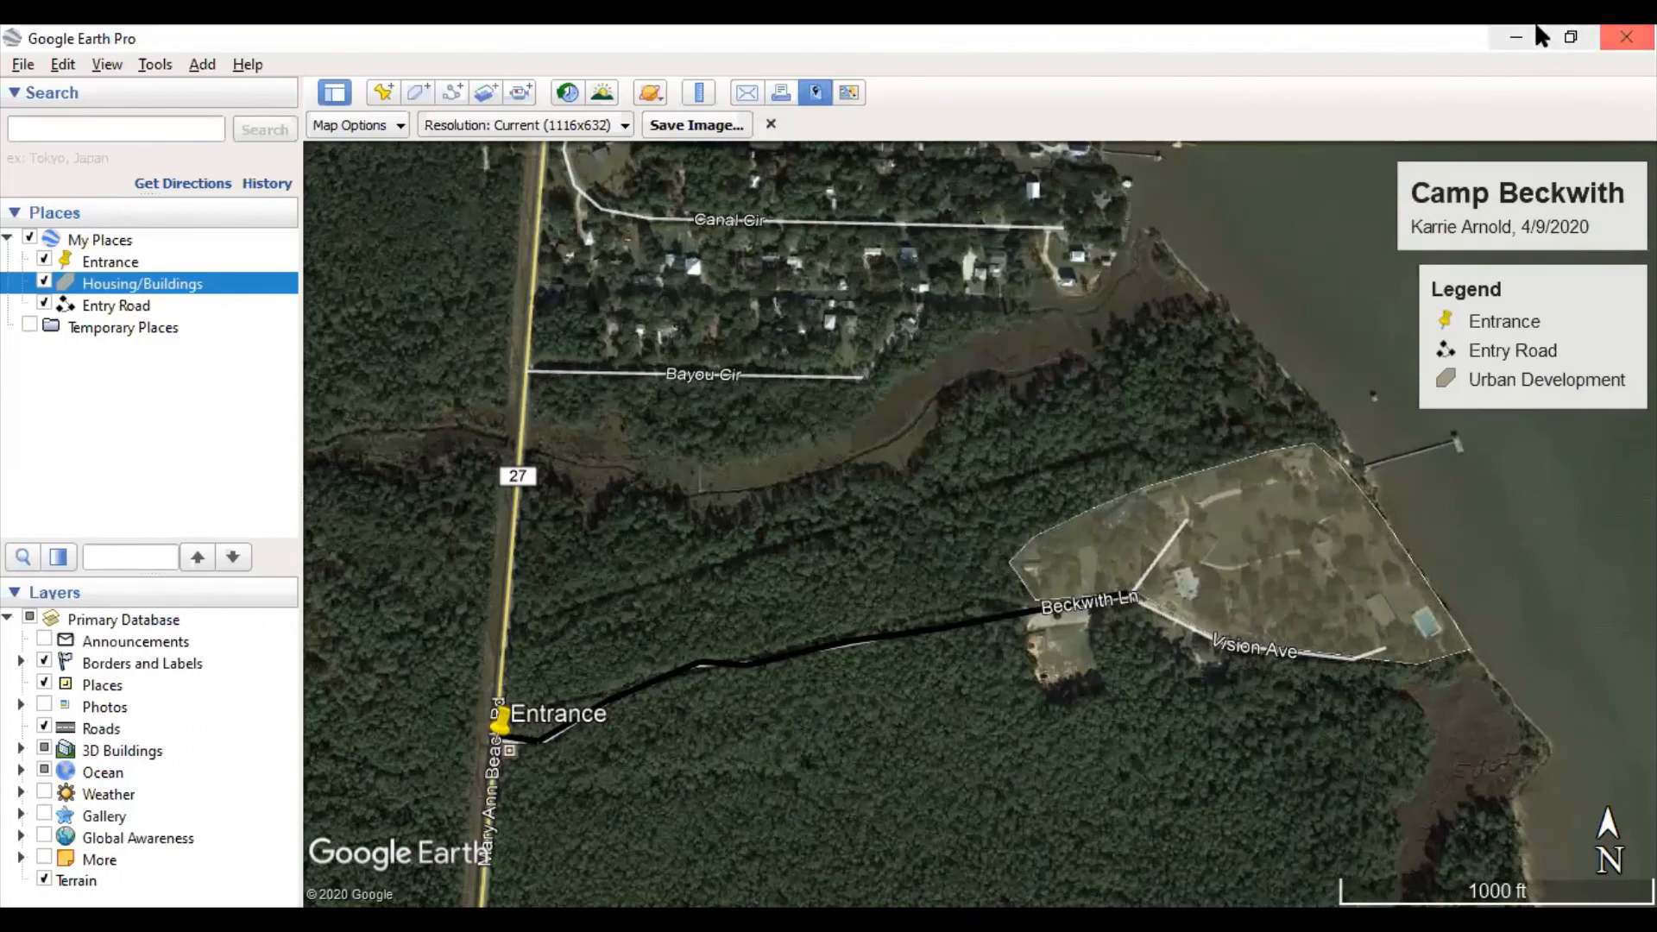
# - Create and open a new 'Google Earth Products' folder on the Desktop in the save dialog
pyautogui.click(665, 128)
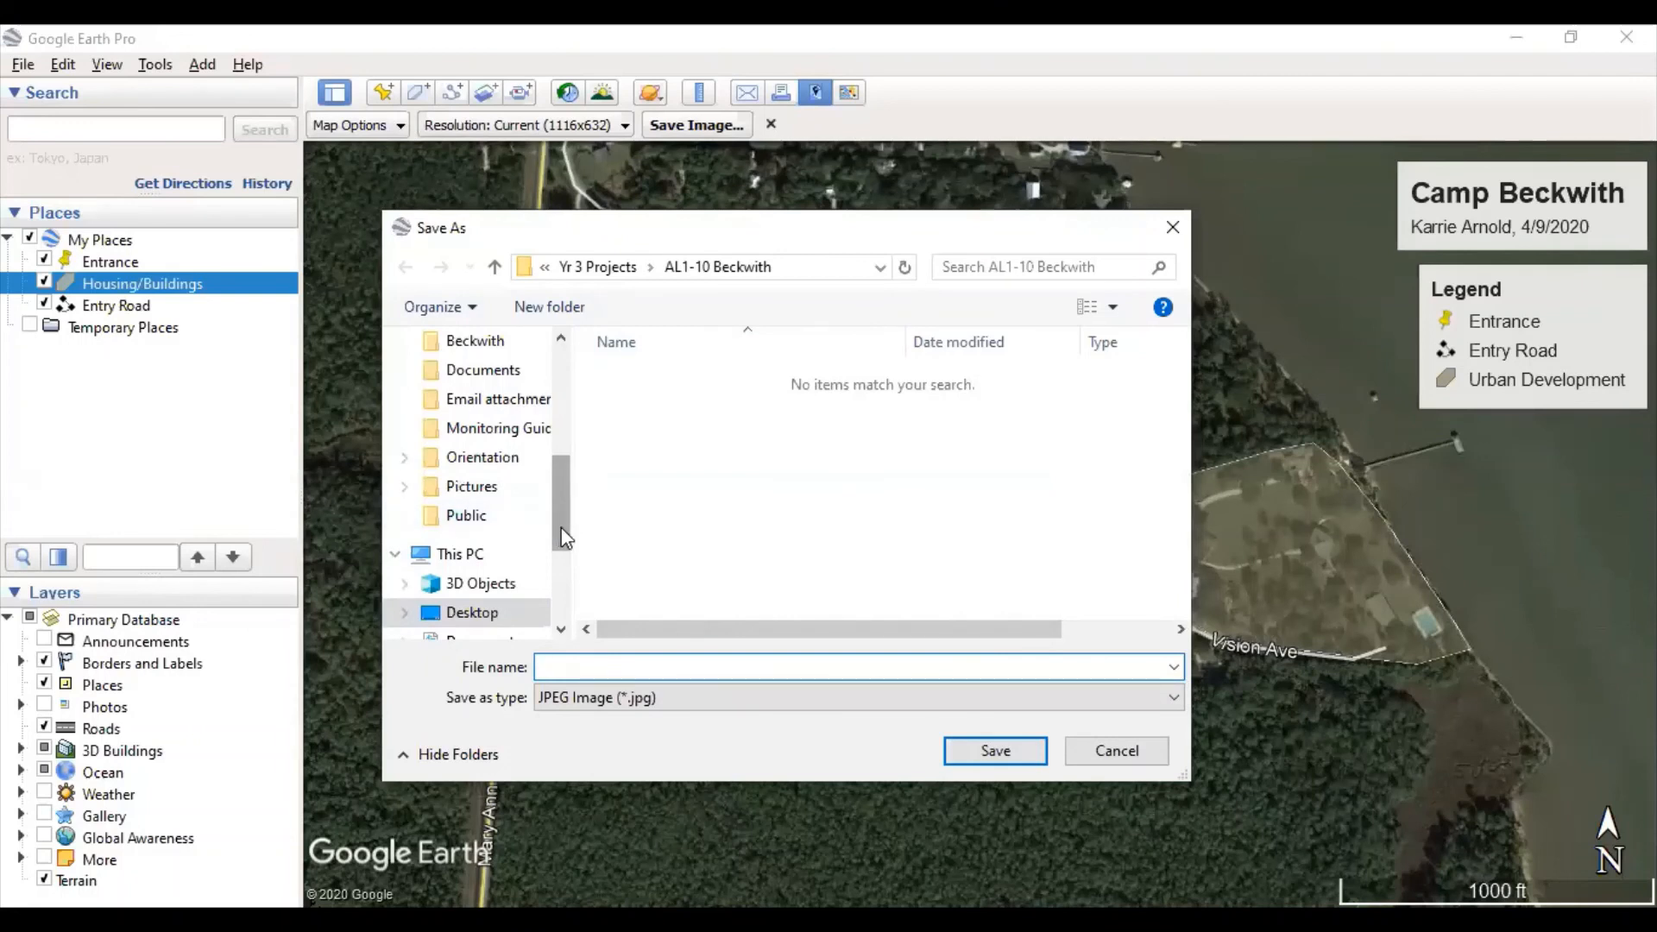
pyautogui.moveTo(565, 537); pyautogui.dragTo(558, 471)
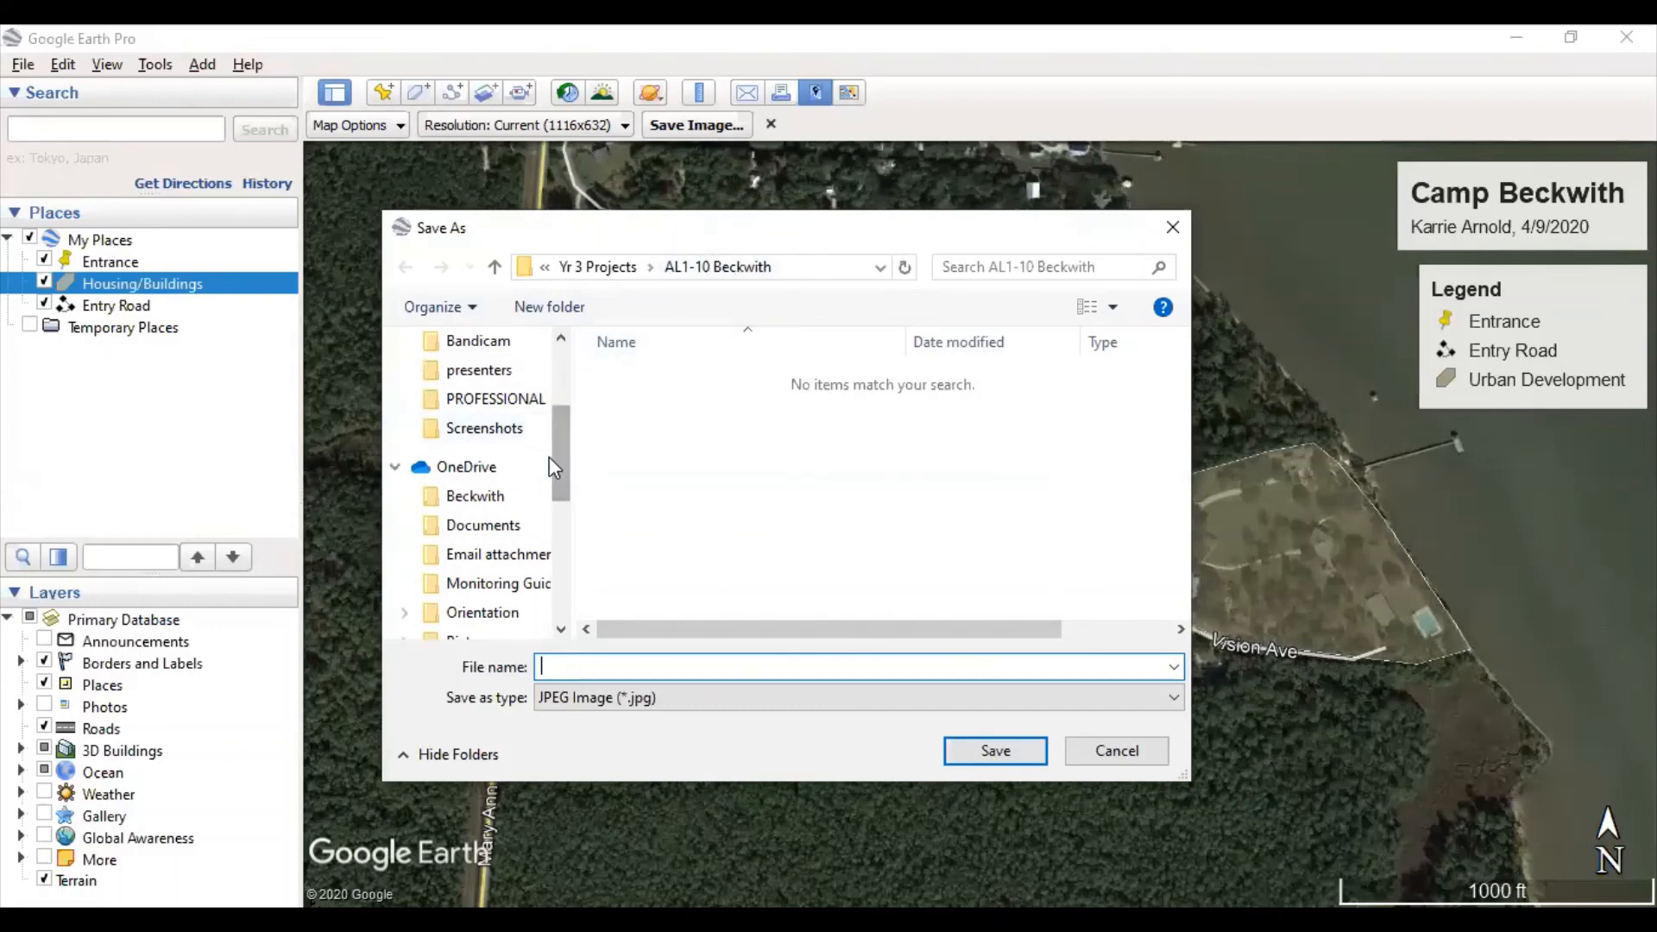
pyautogui.moveTo(555, 459); pyautogui.dragTo(558, 388)
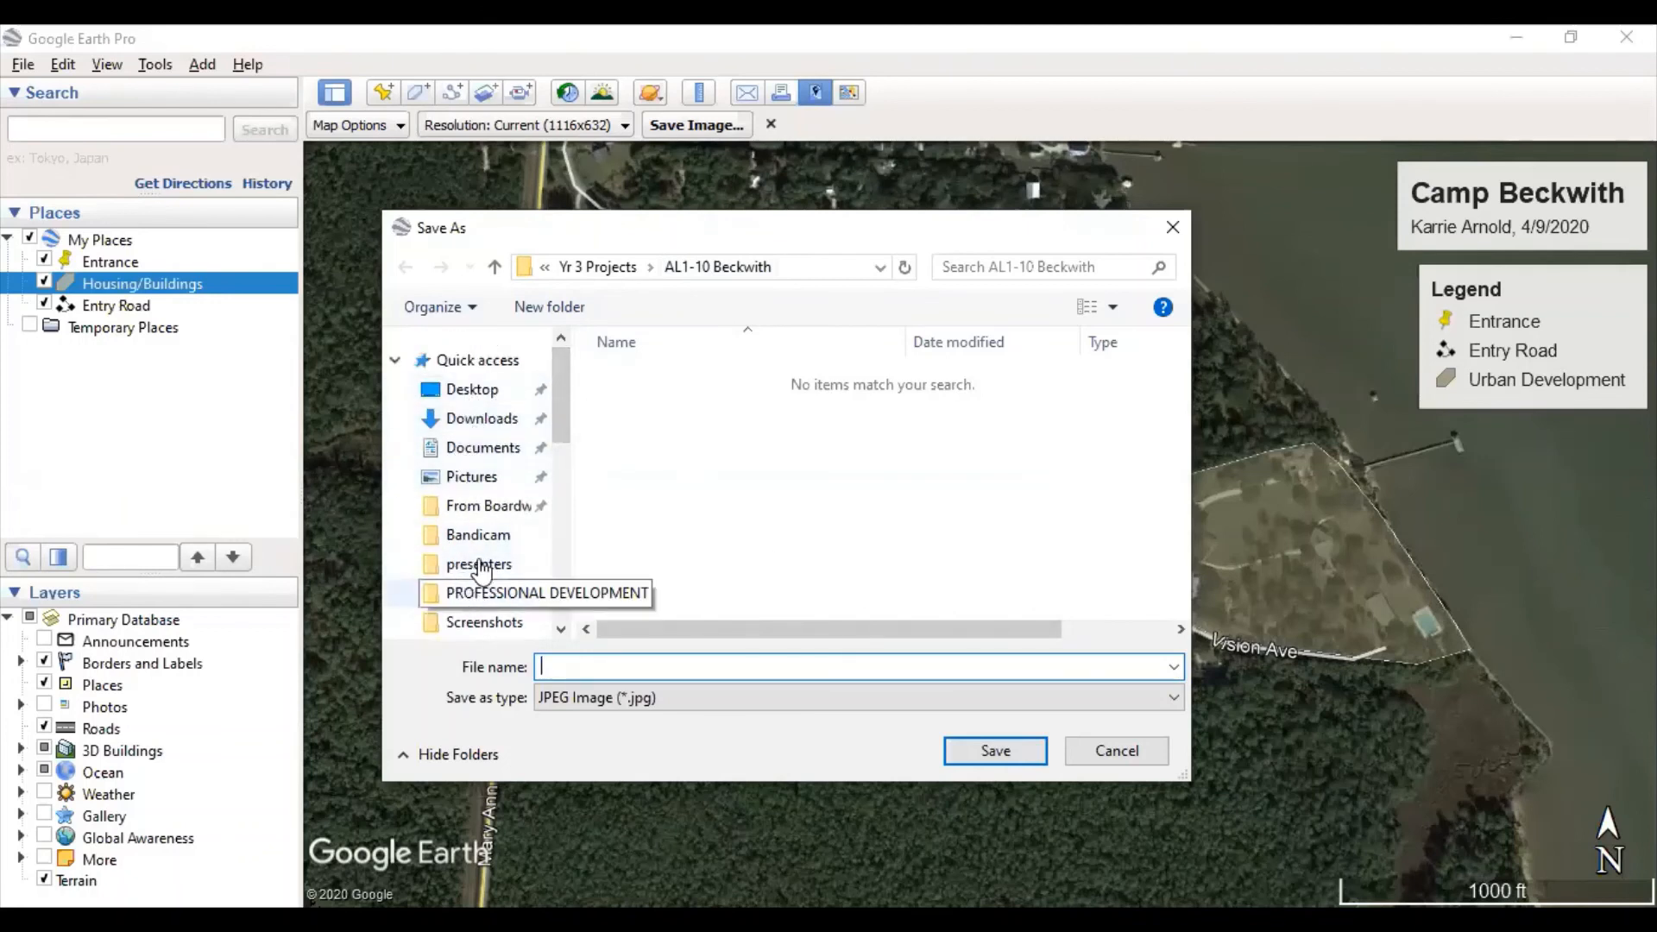
pyautogui.click(470, 389)
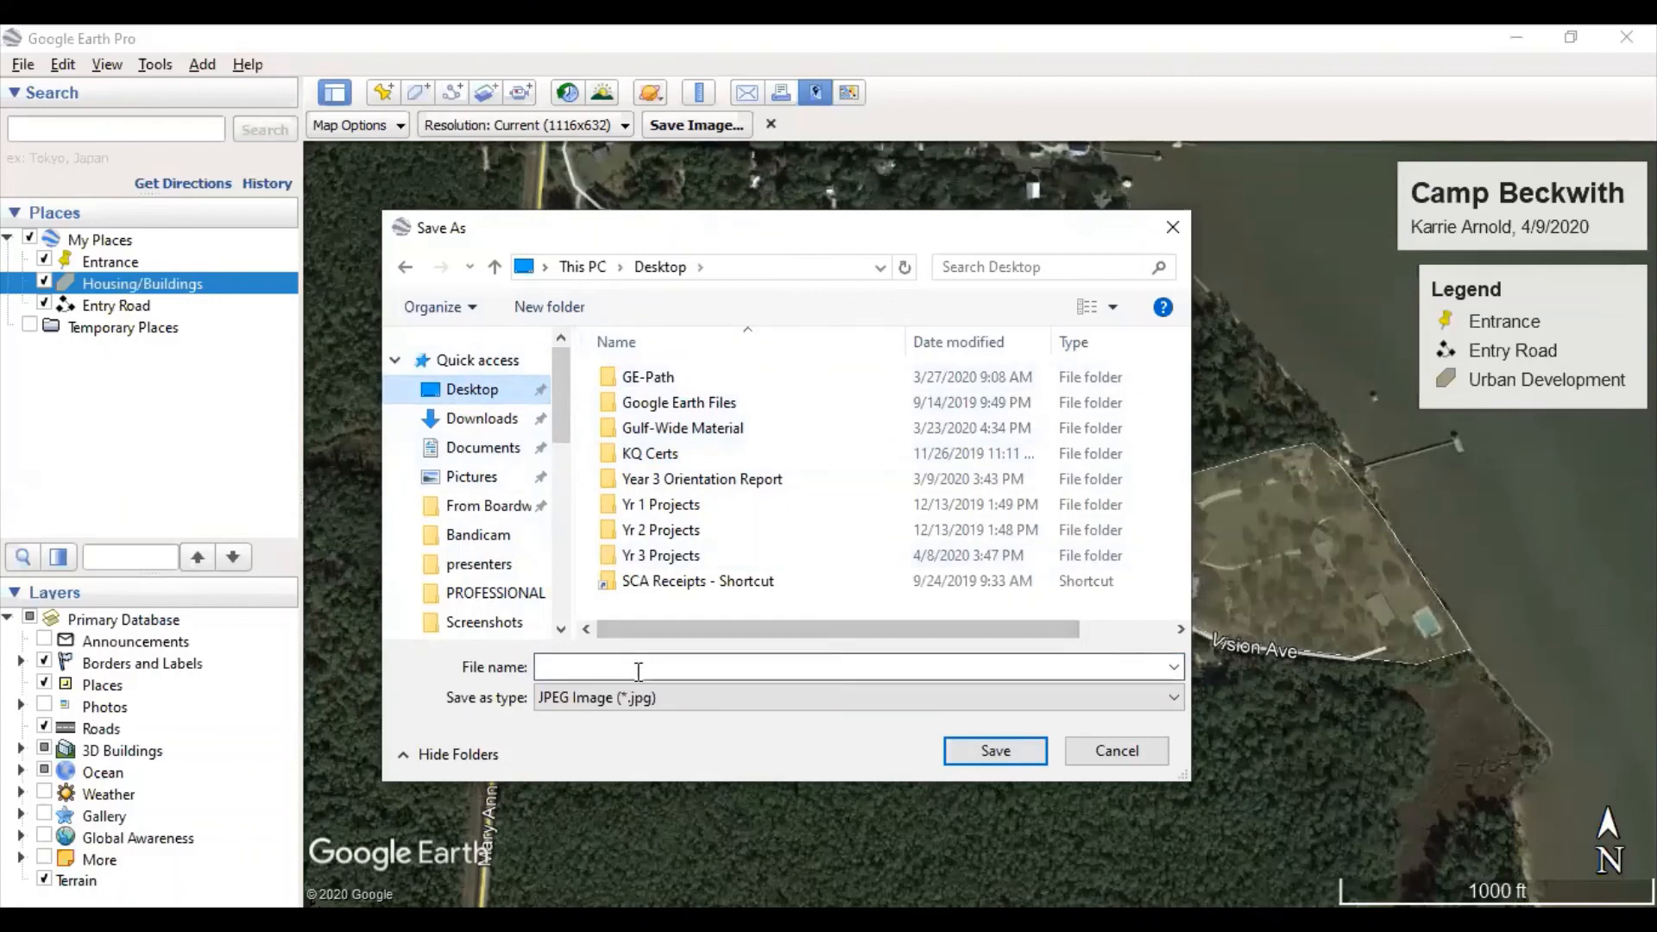
pyautogui.click(580, 315)
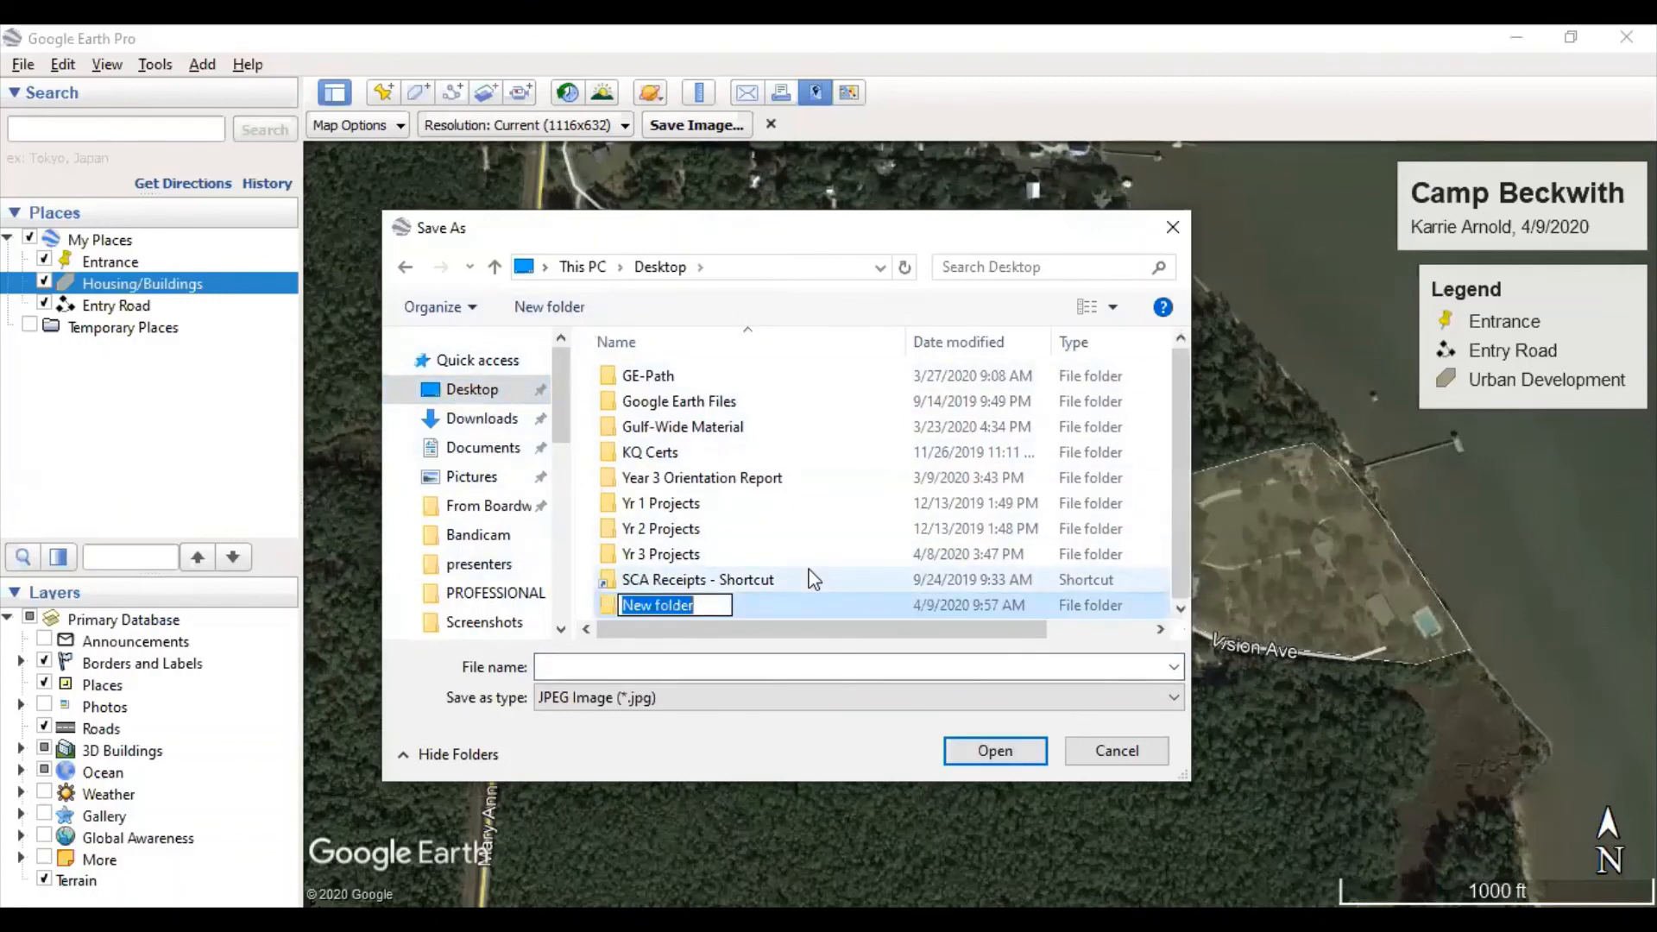
pyautogui.write('Google Earth')
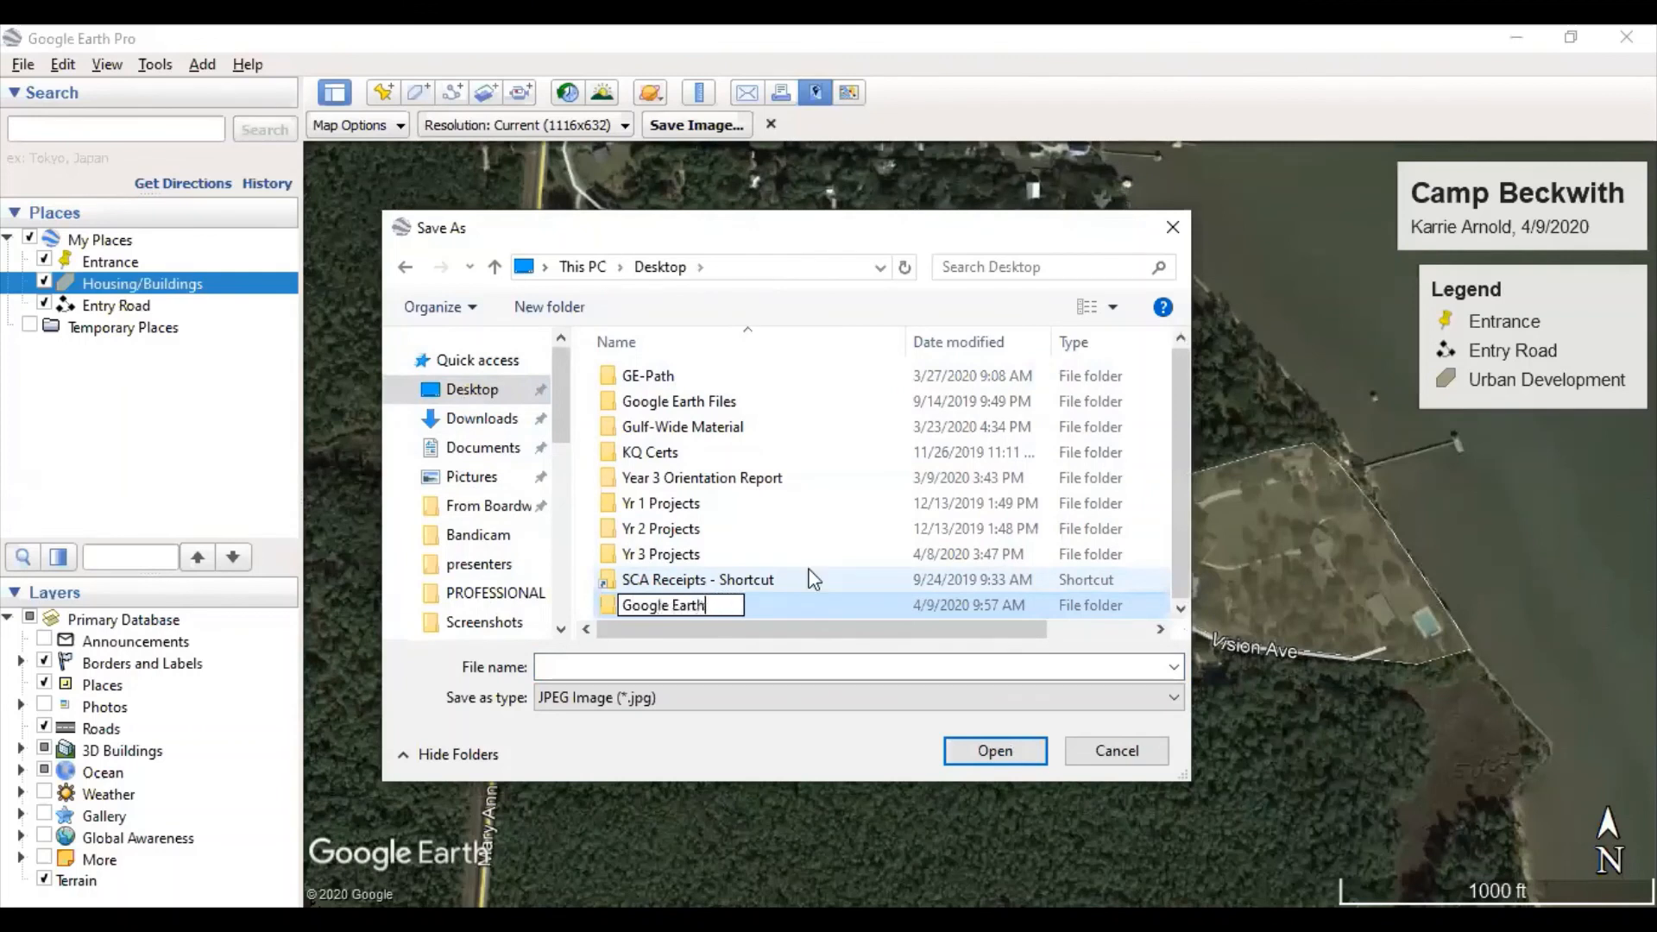
pyautogui.write(' Products')
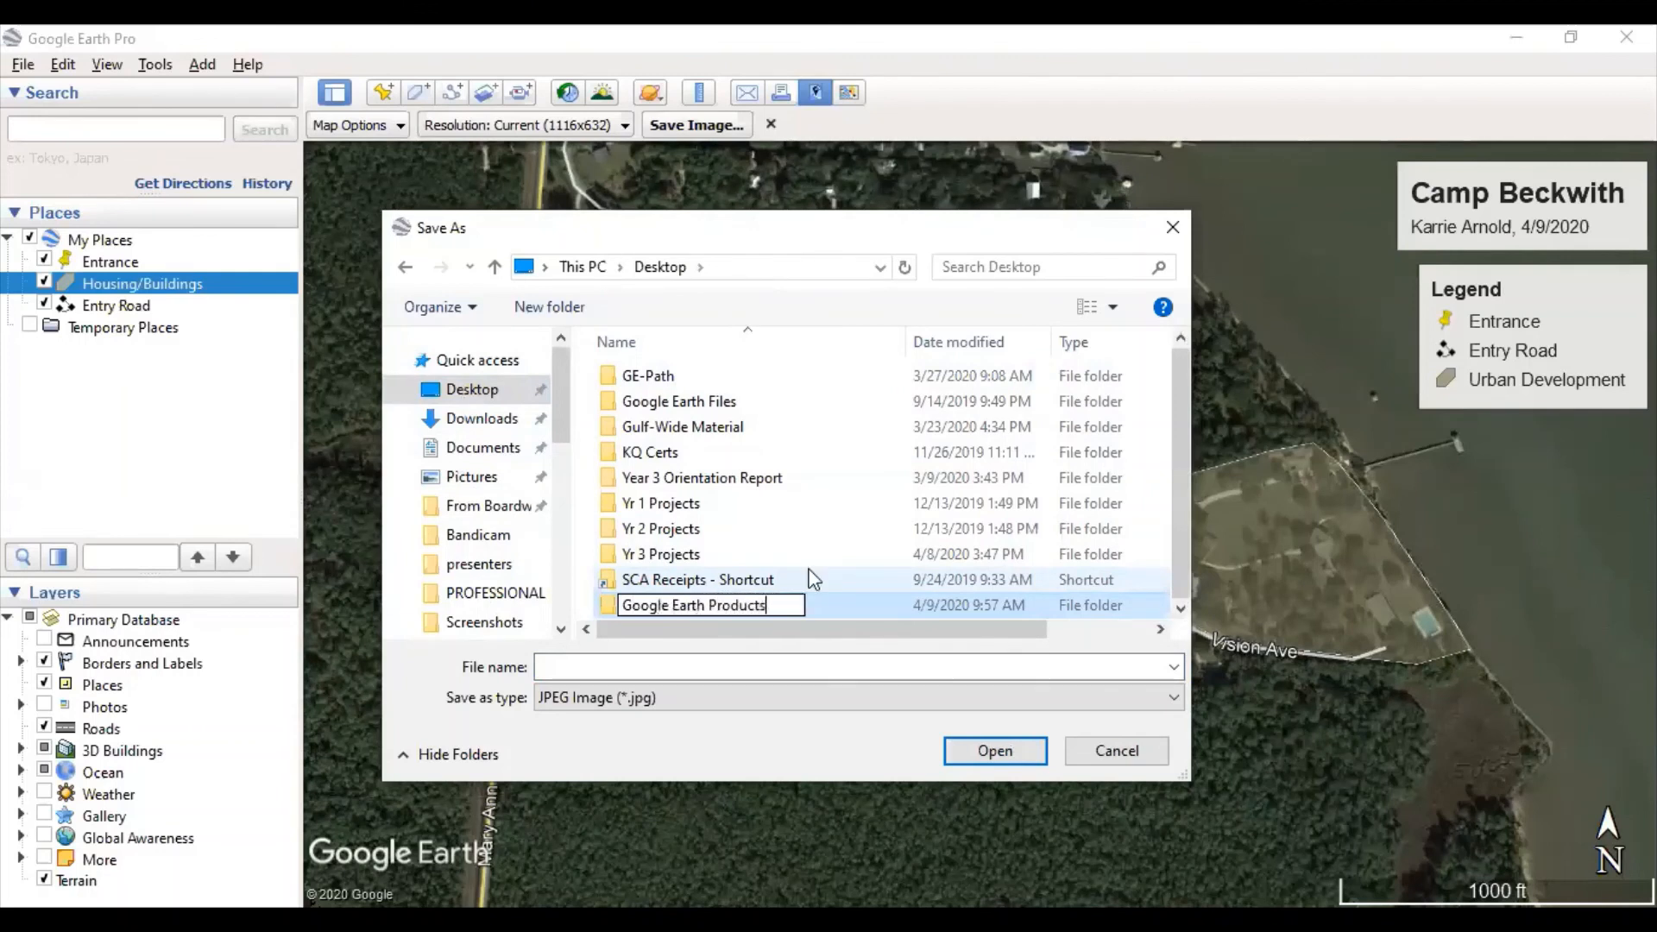
pyautogui.press('Return')
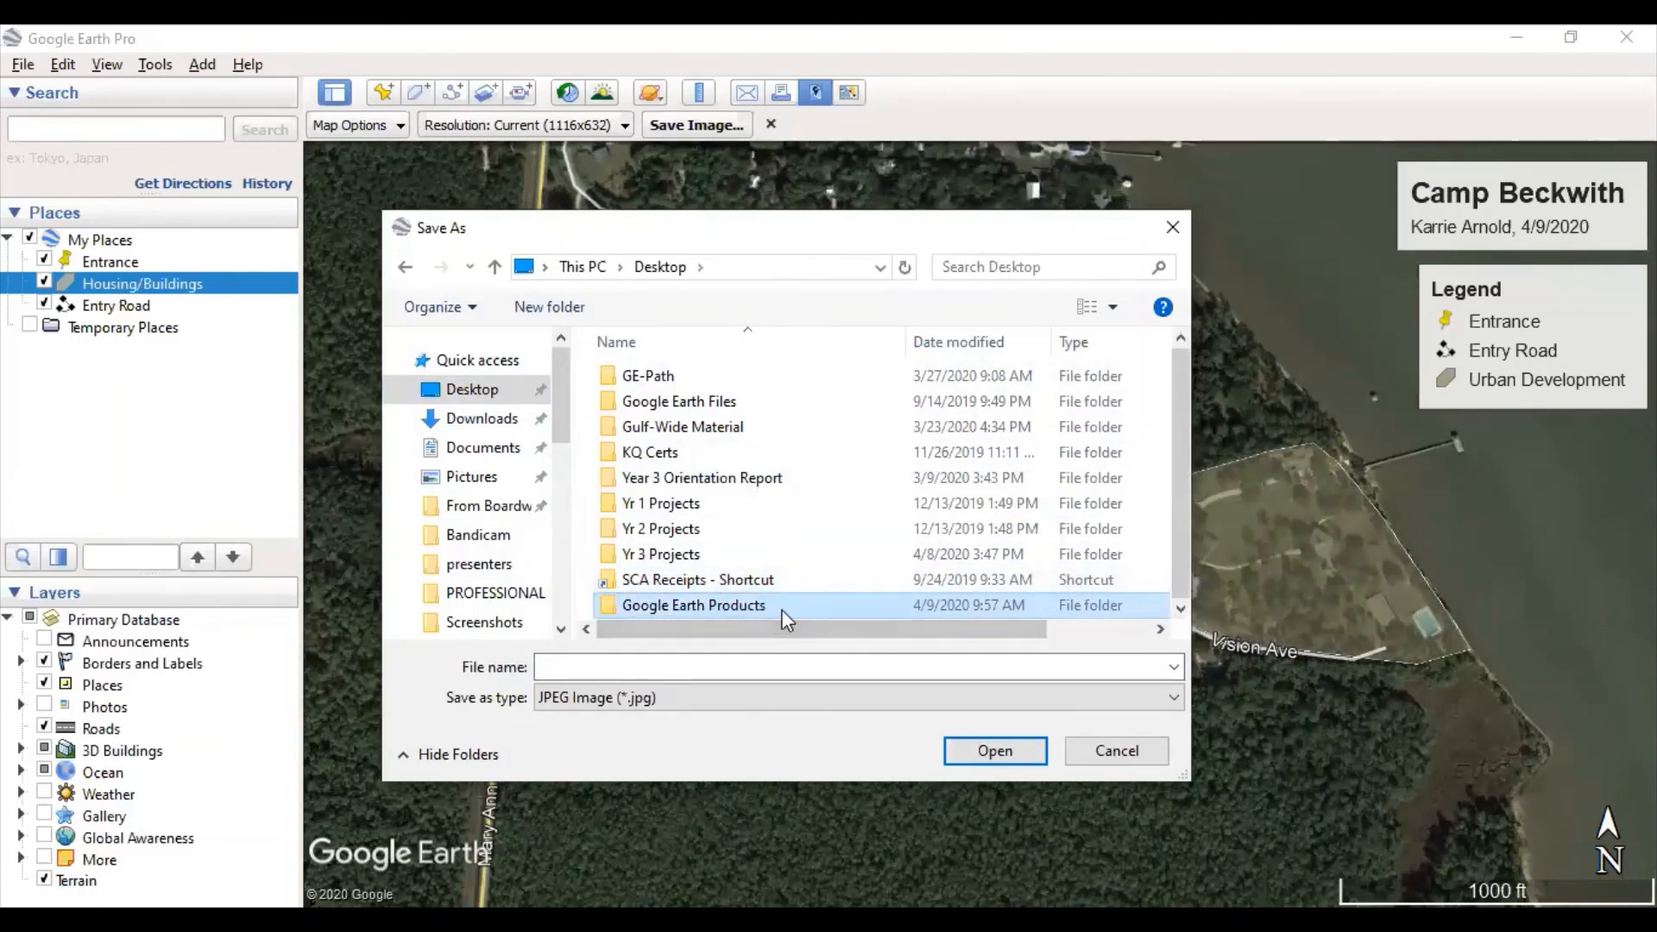
pyautogui.doubleClick(781, 607)
# - Save the image as JPEG named with the author's surname, '_4.9.2020 Google Earth Pro Tutorial'
pyautogui.click(545, 666)
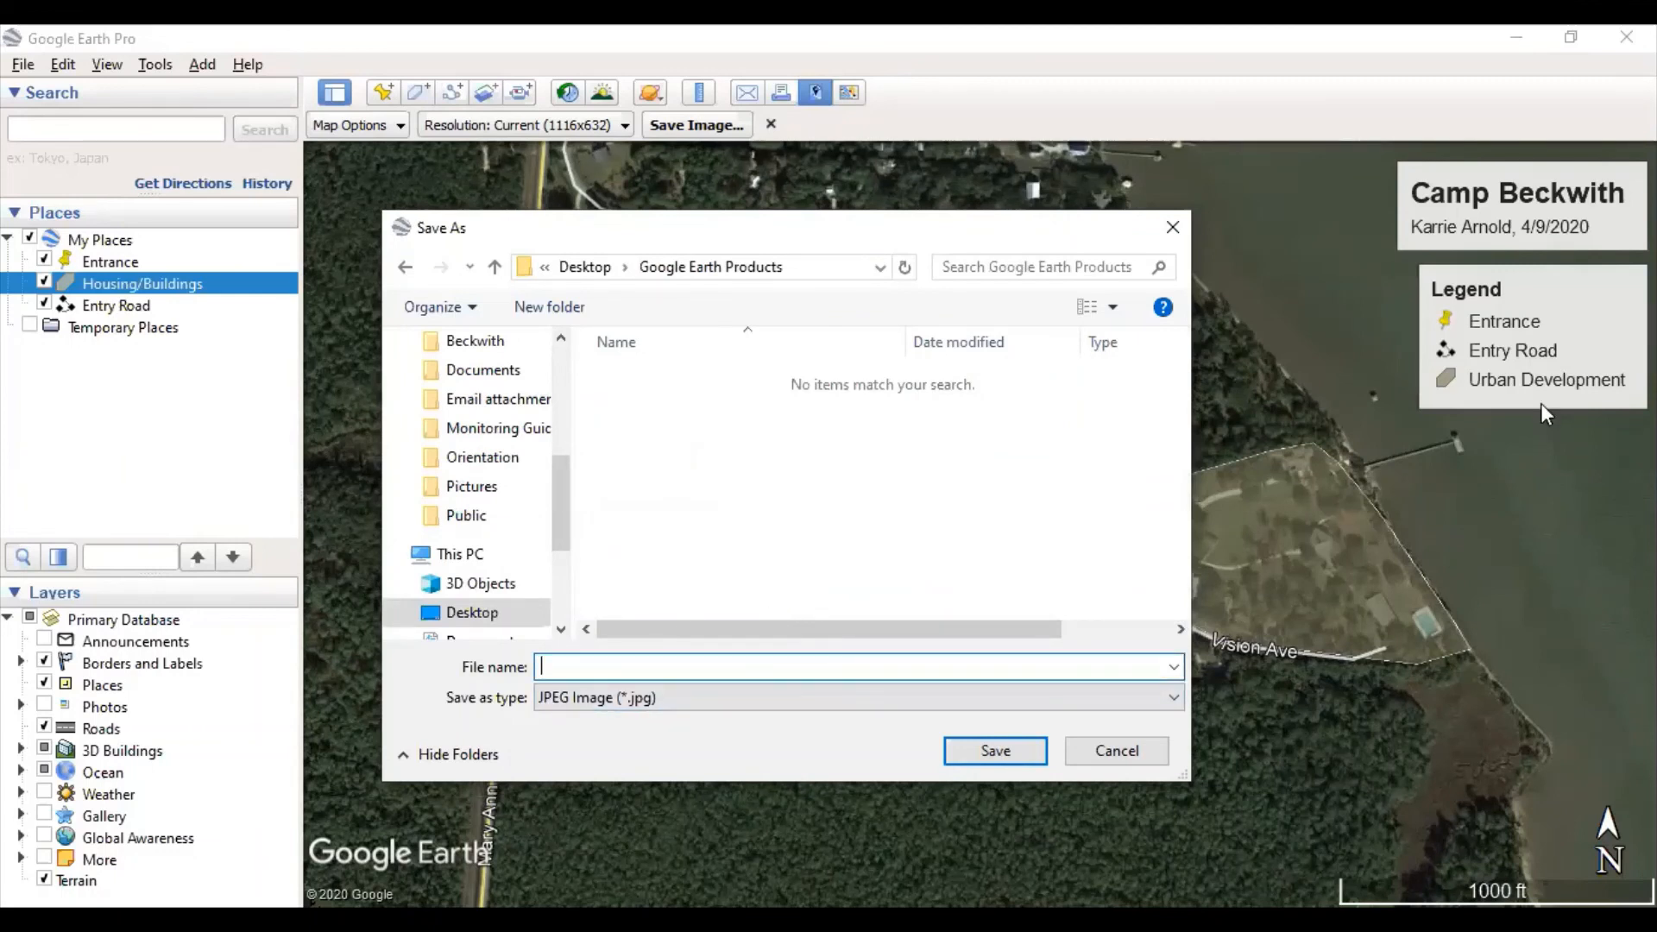
pyautogui.write('Arnold_4.9.2020 ')
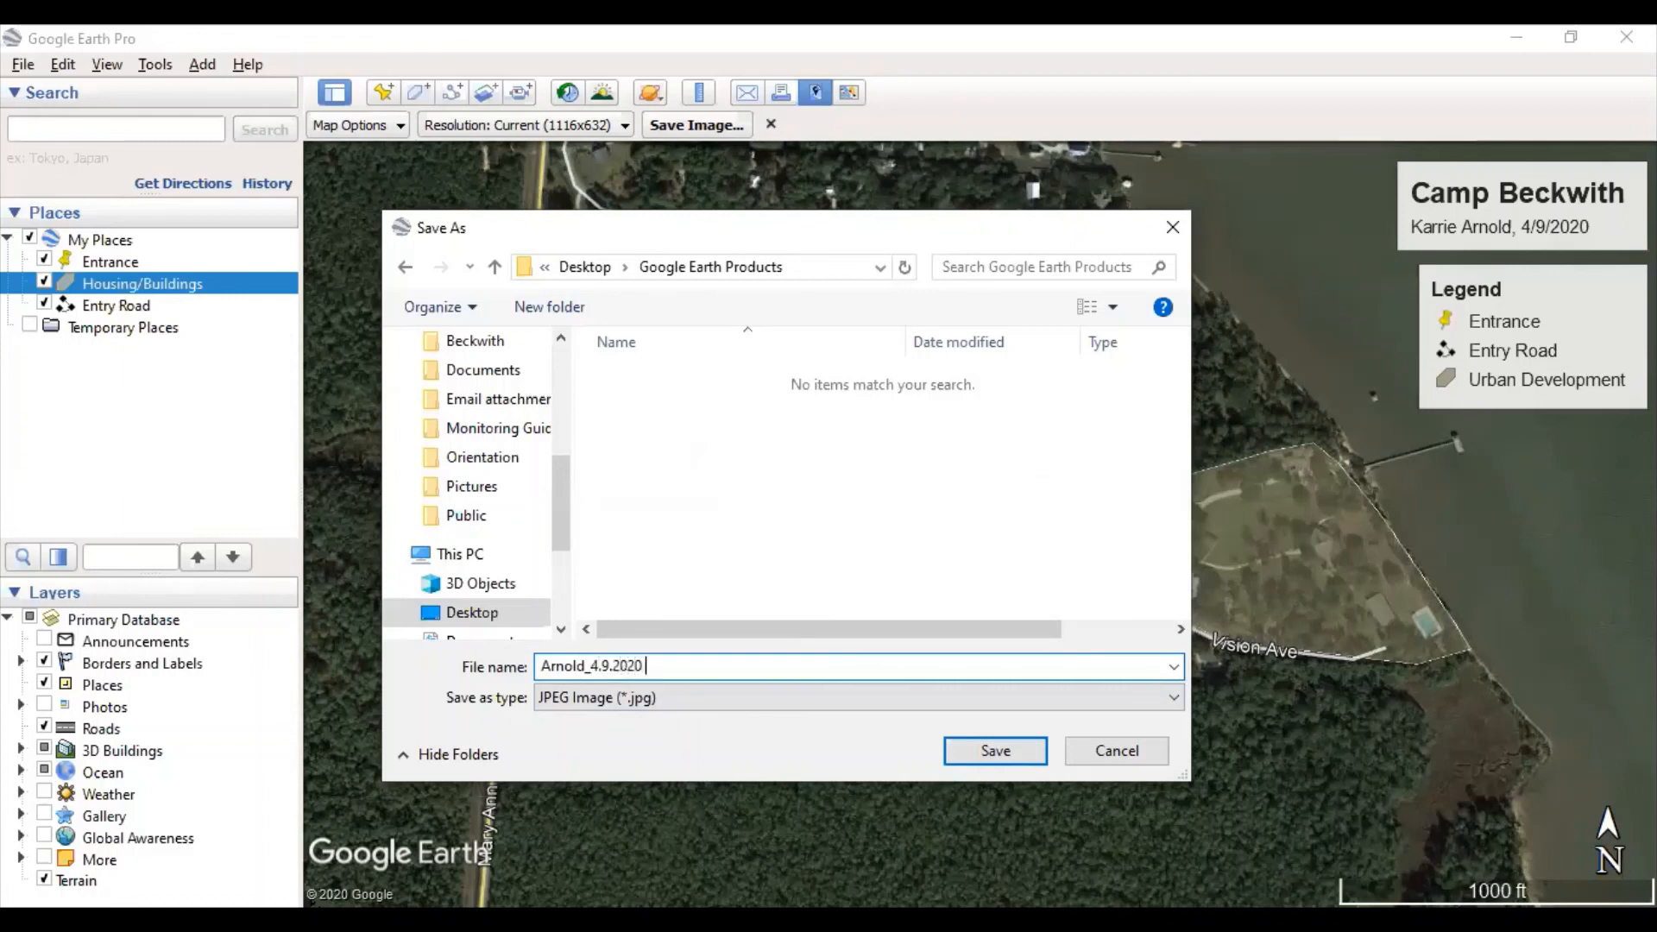
pyautogui.write('Google Earth Pro Tutorial')
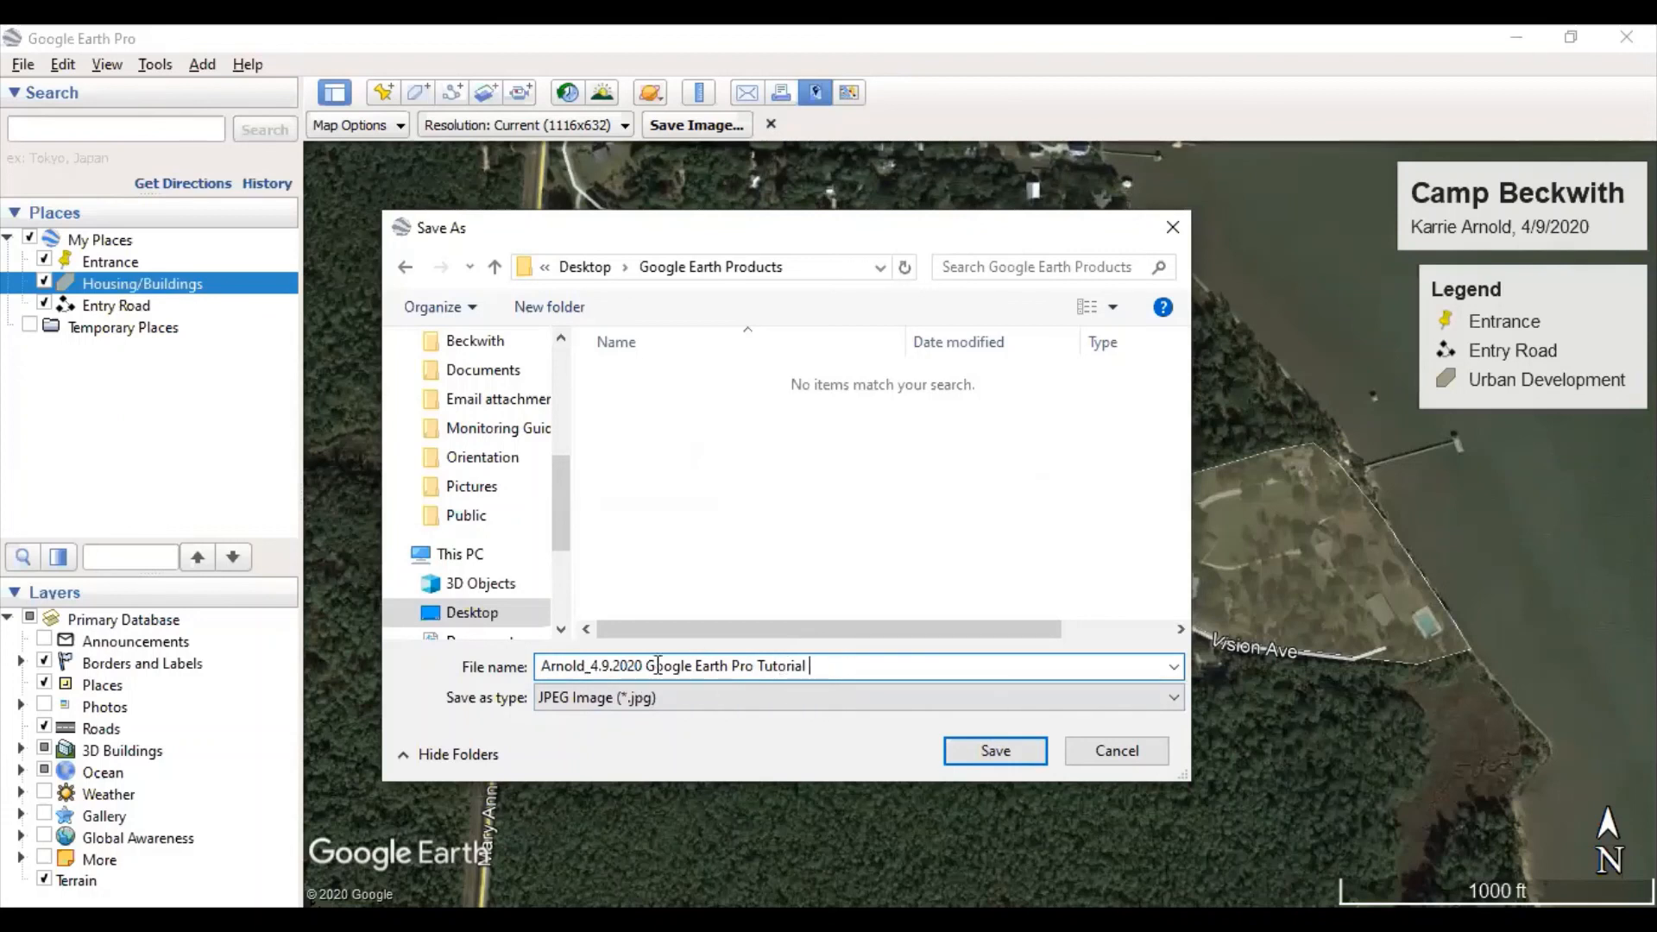
pyautogui.click(619, 701)
pyautogui.click(635, 727)
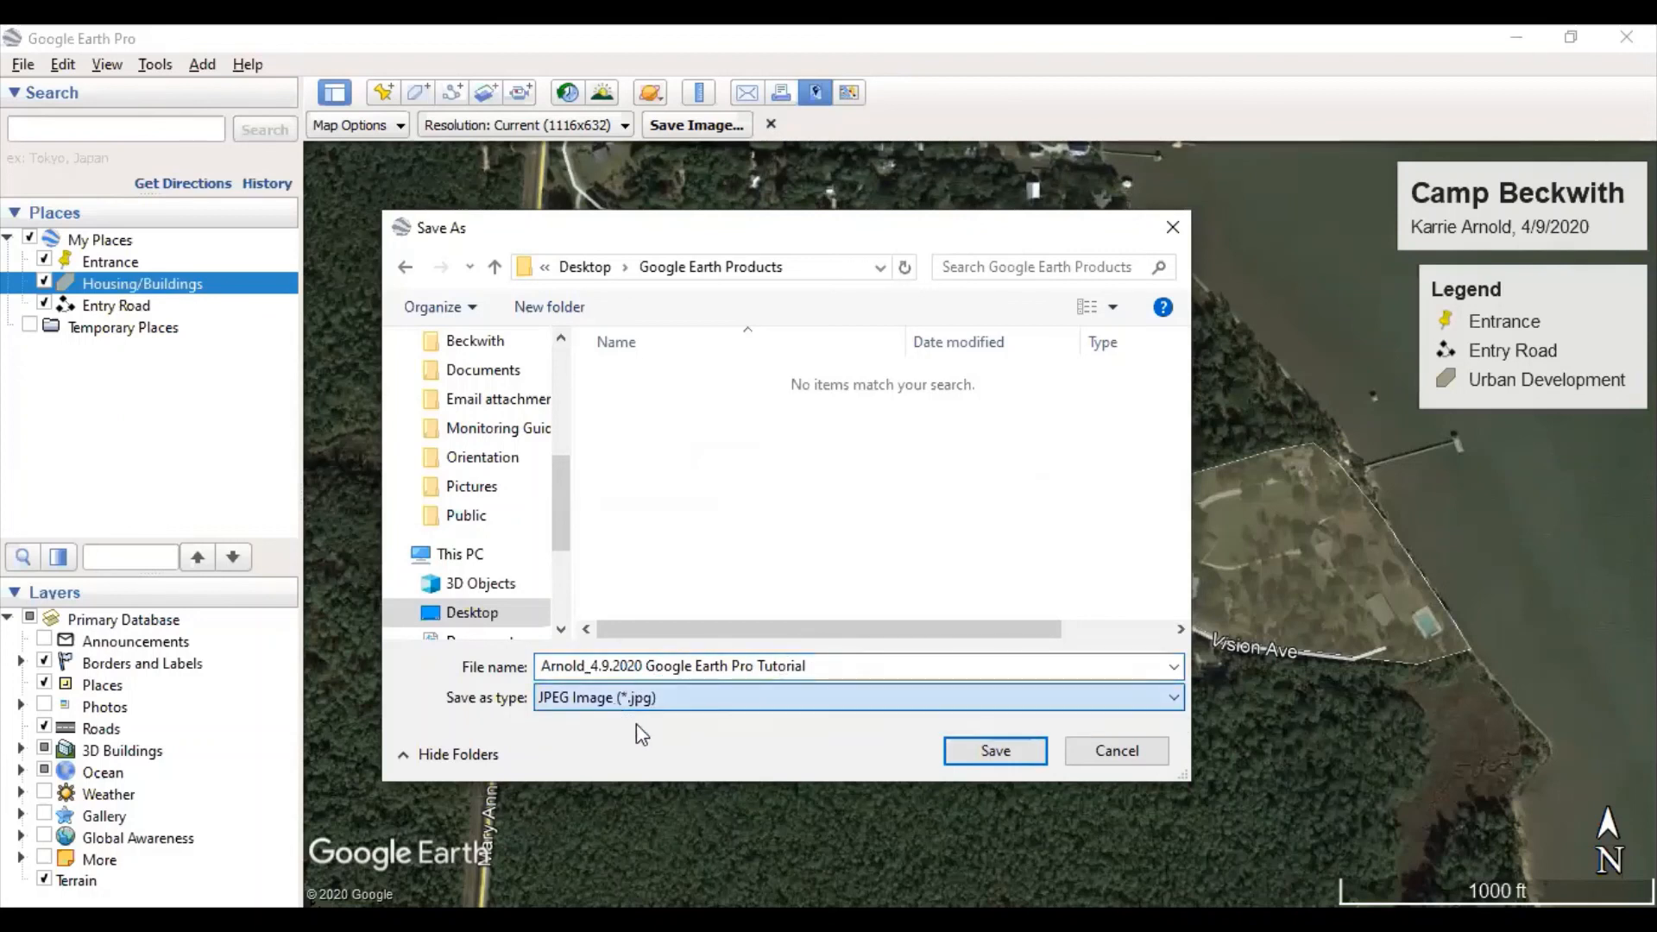
pyautogui.click(1004, 754)
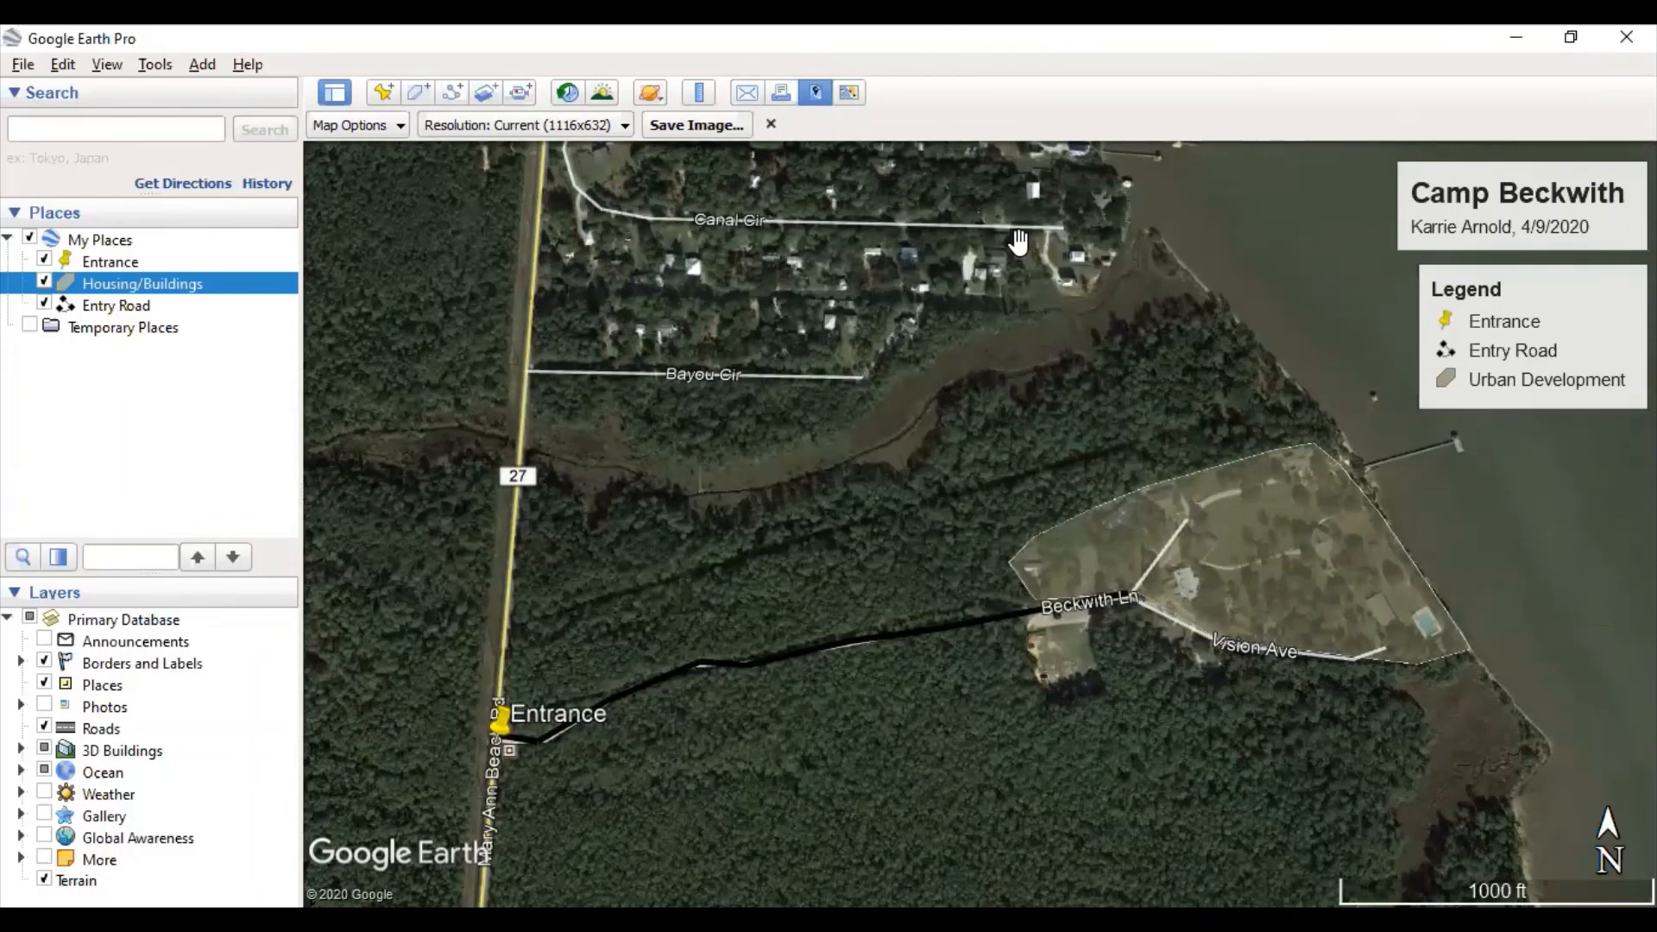